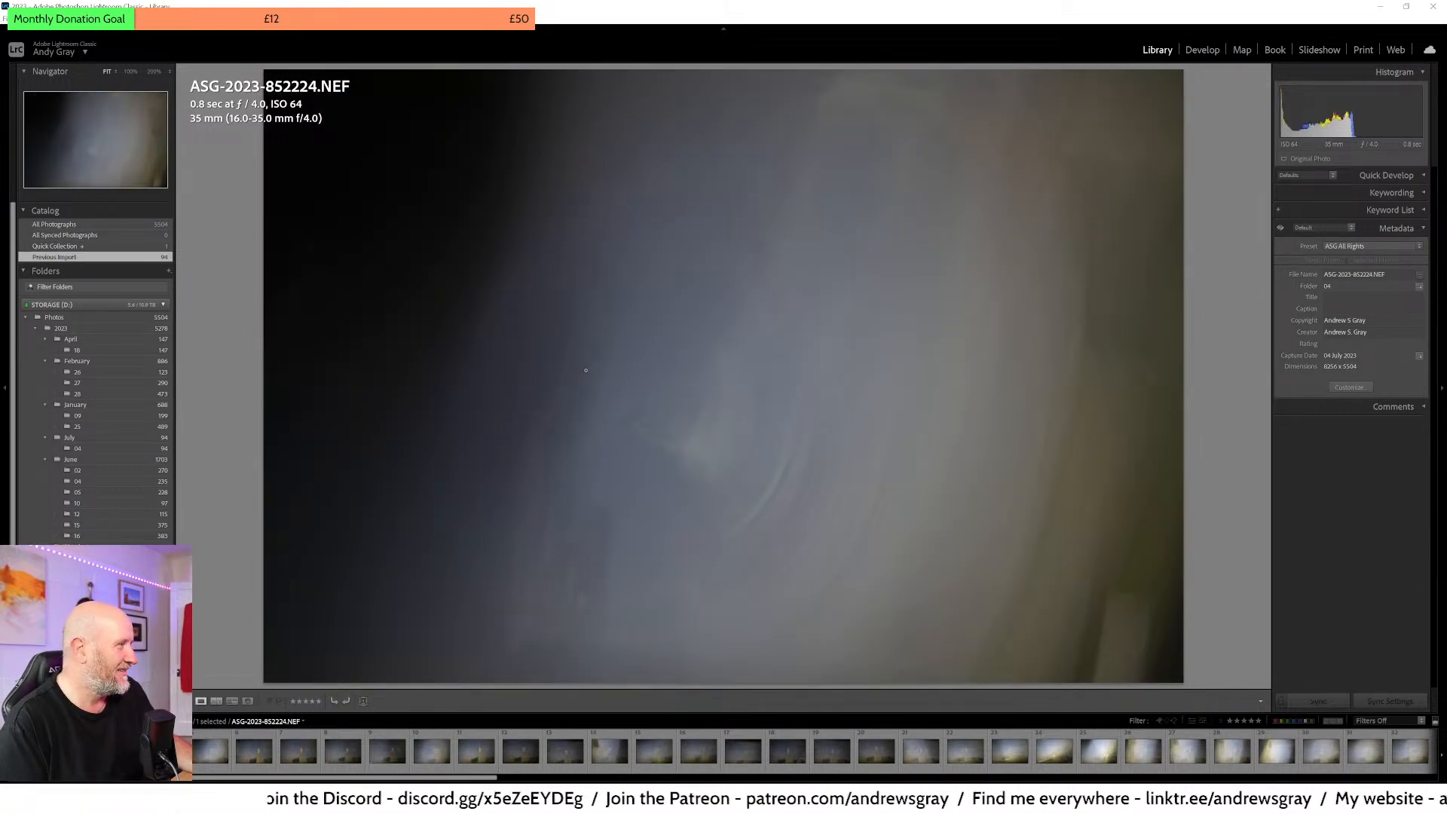
- Look through the blurred Statue of Liberty frames from ASG-2023-852224.NEF, going back to compare ASG-2023-852228.NEF with its neighbours
key(Right)
key(Right)
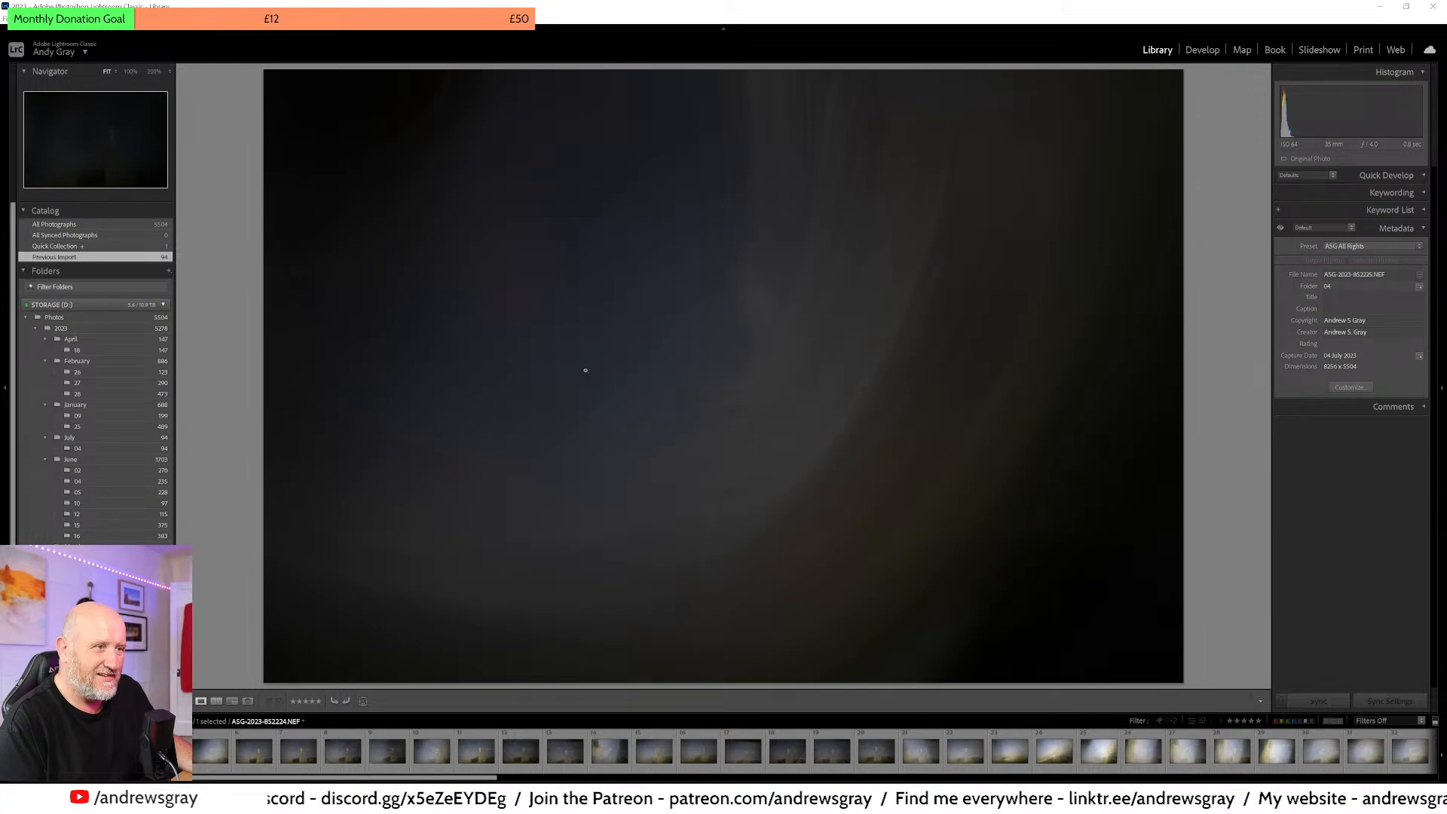
key(Right)
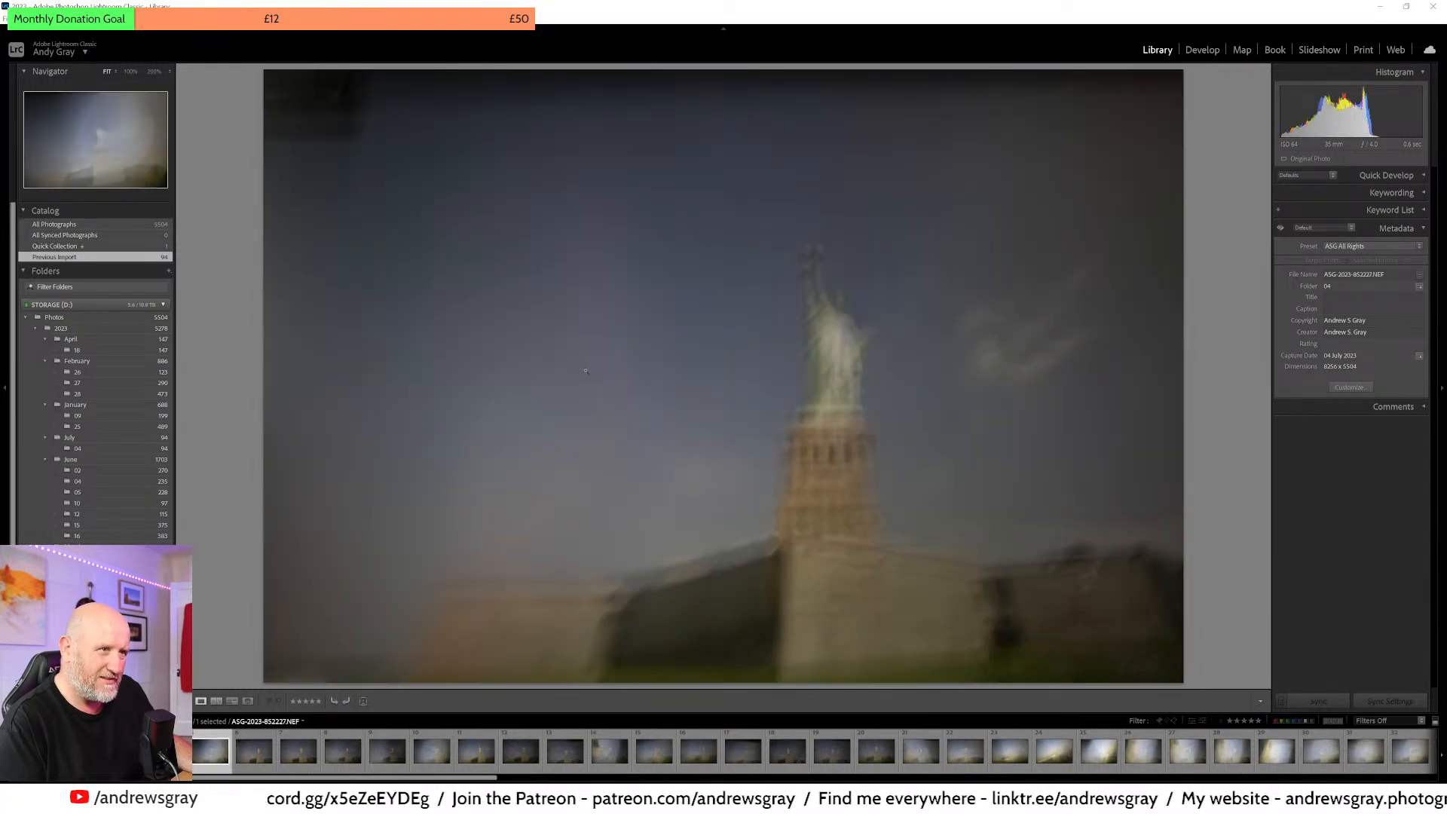
key(Right)
key(Right)
key(Right)
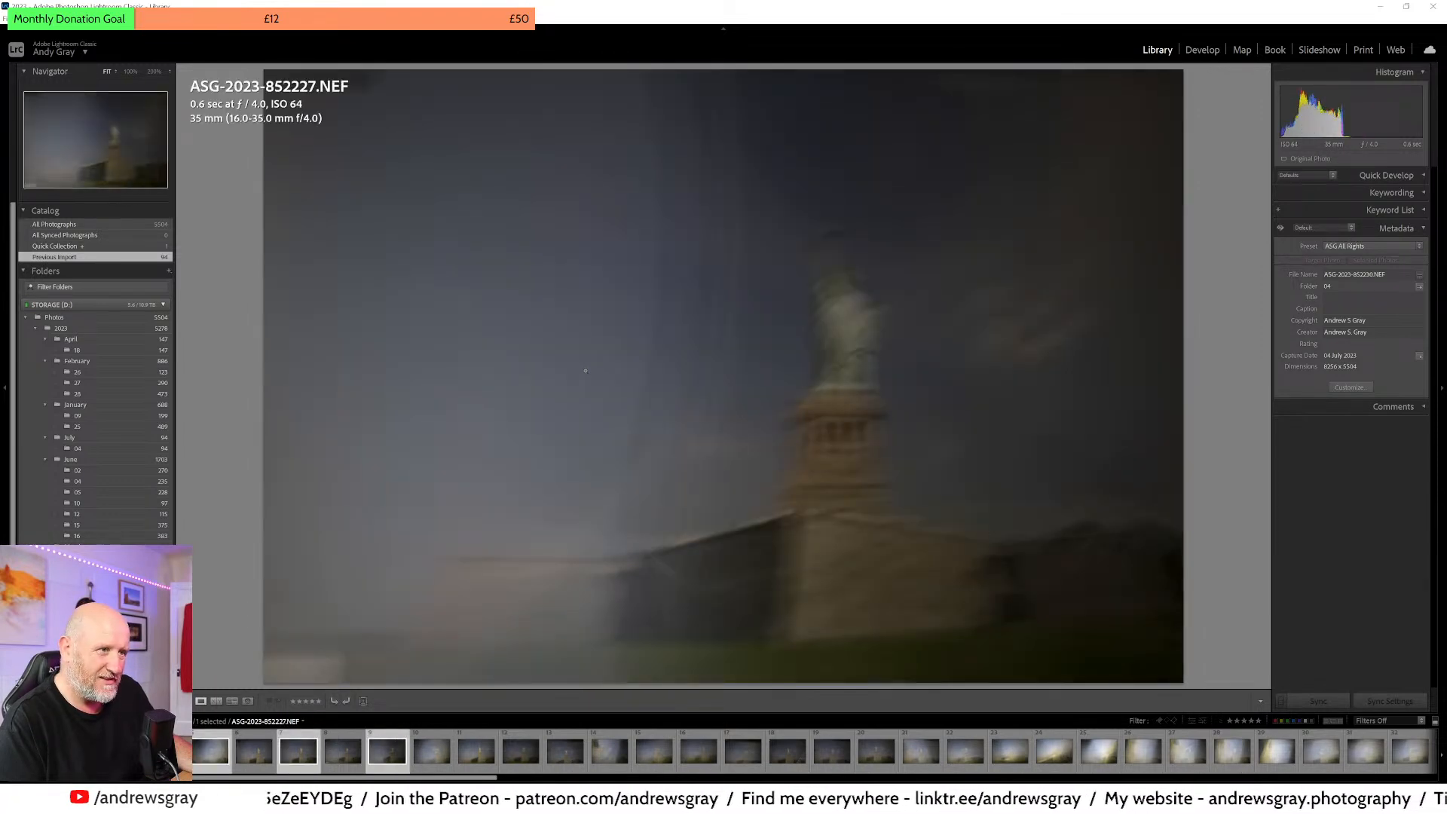
key(Right)
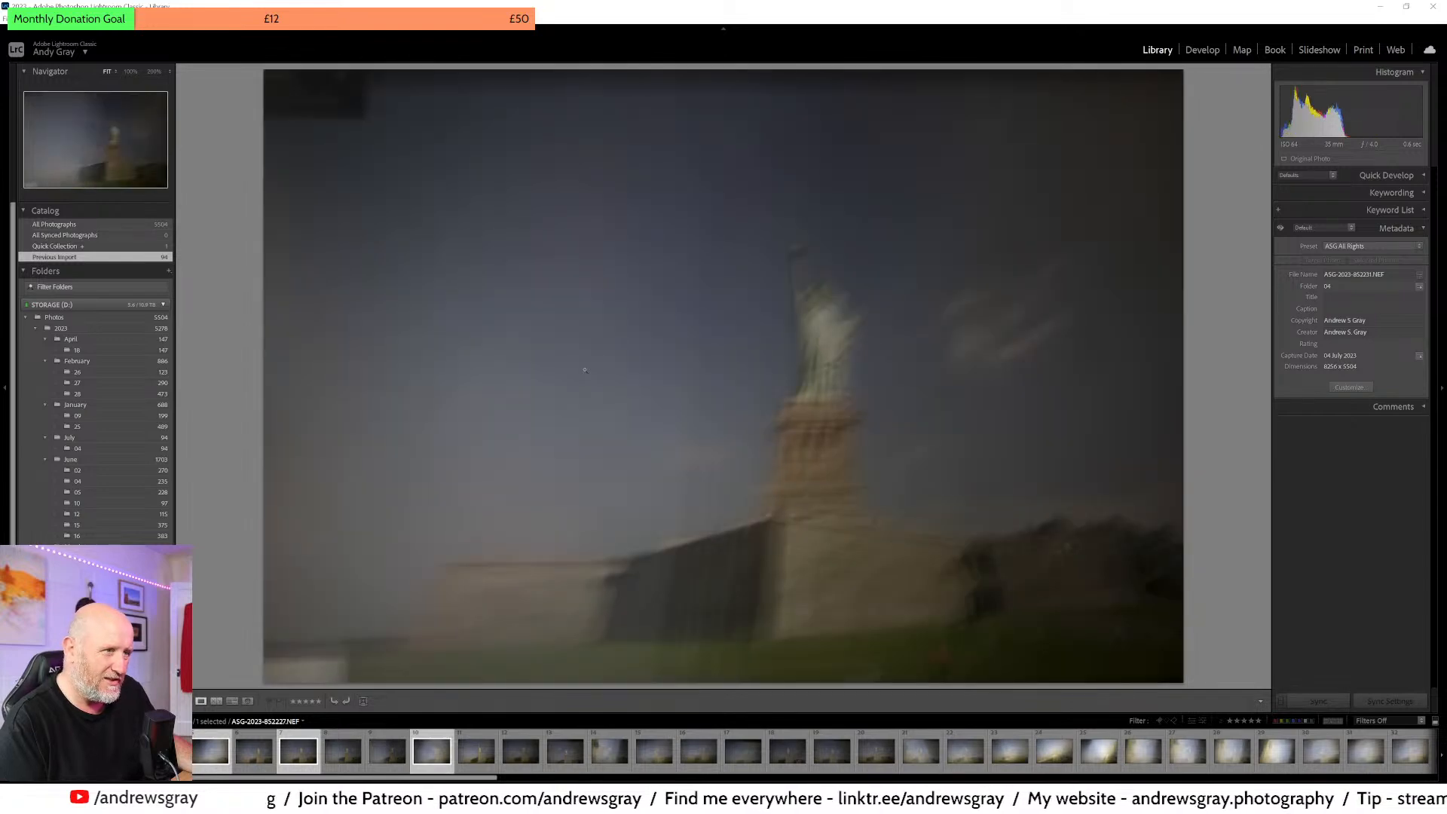
key(Left)
key(Left)
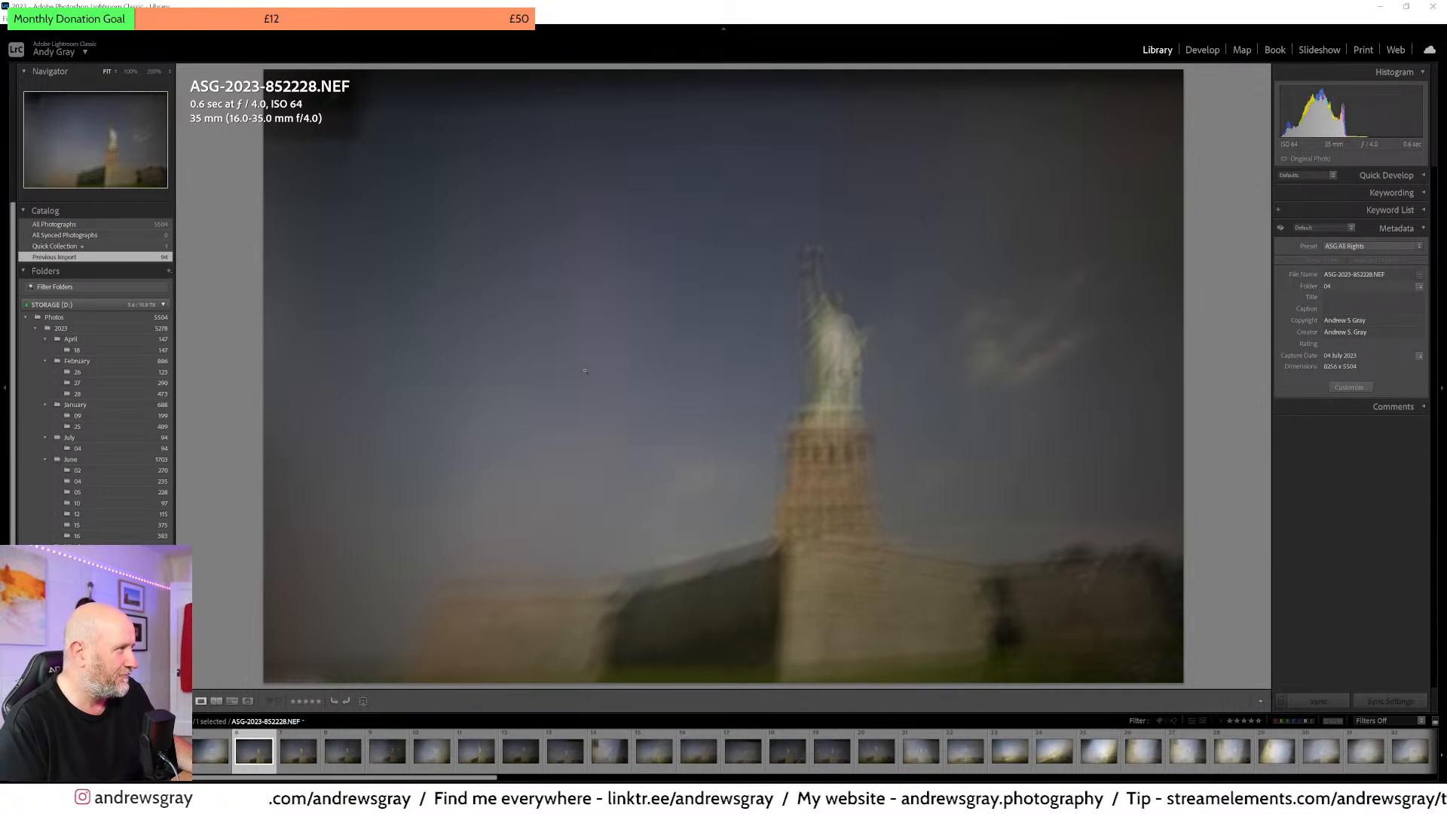
- Review the darker 0.6-second Statue of Liberty frames from ASG-2023-852229.NEF through ASG-2023-852240.NEF
key(Right)
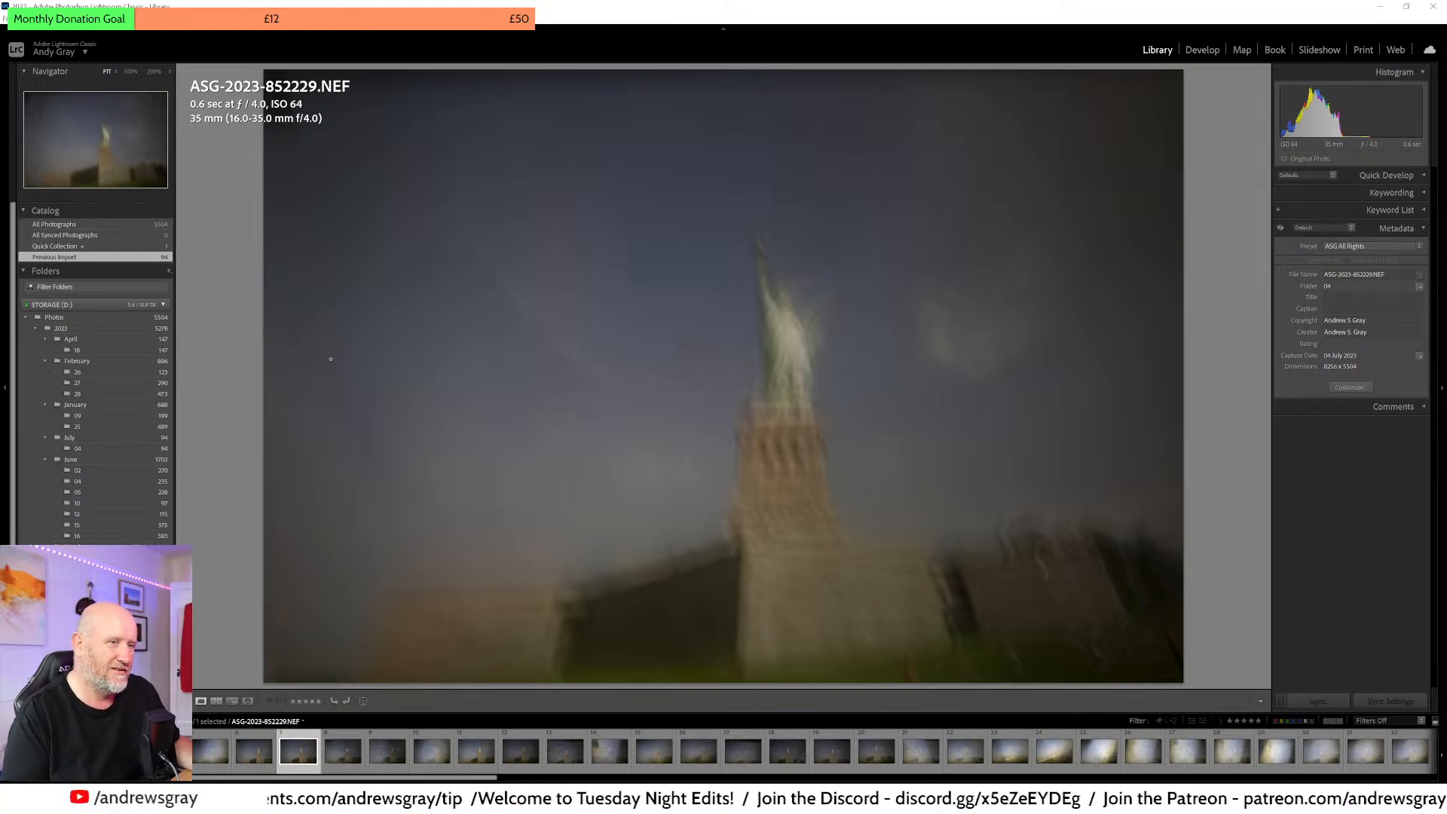
key(Right)
key(Right)
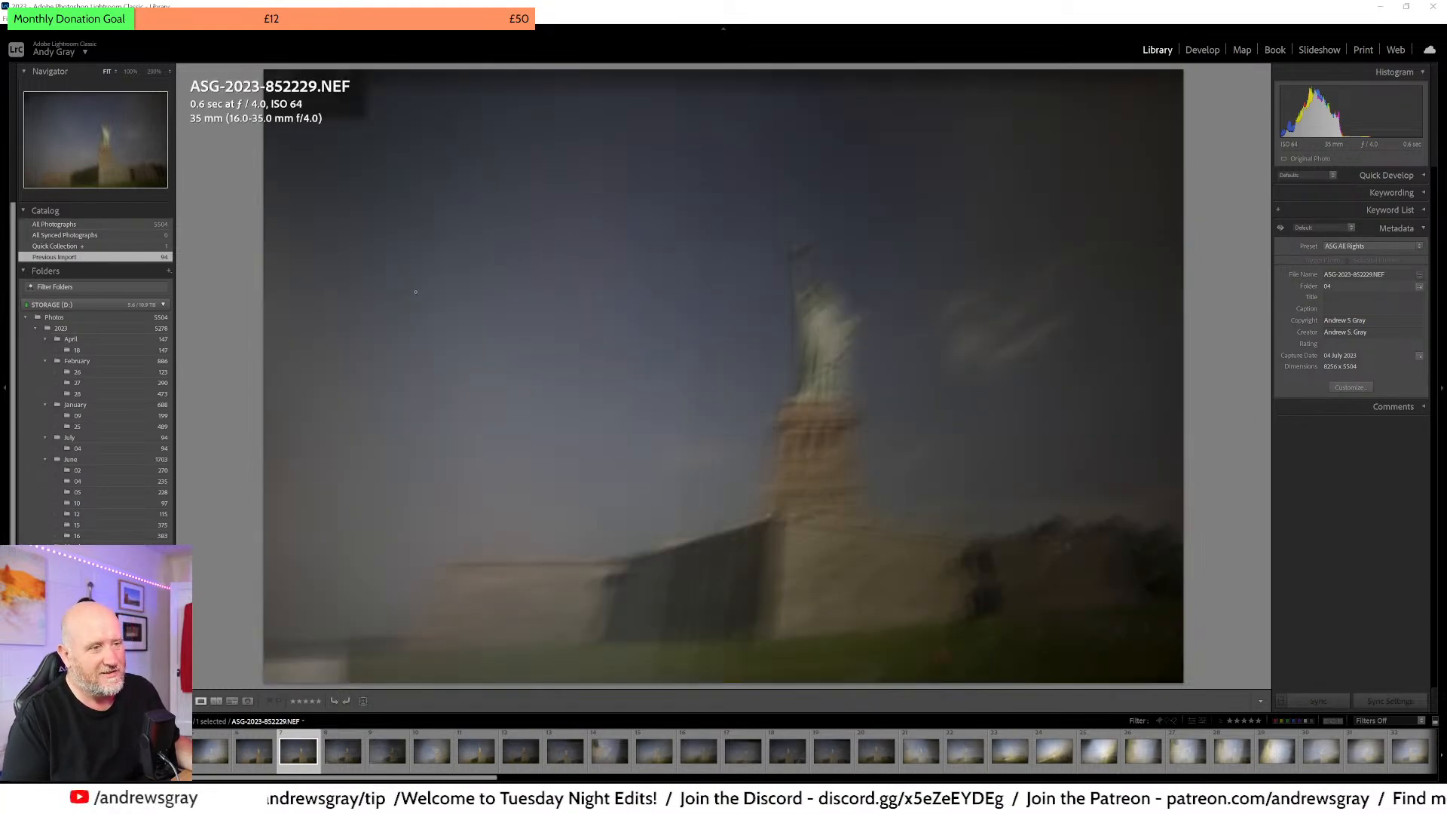
key(Right)
key(Right)
key(Right)
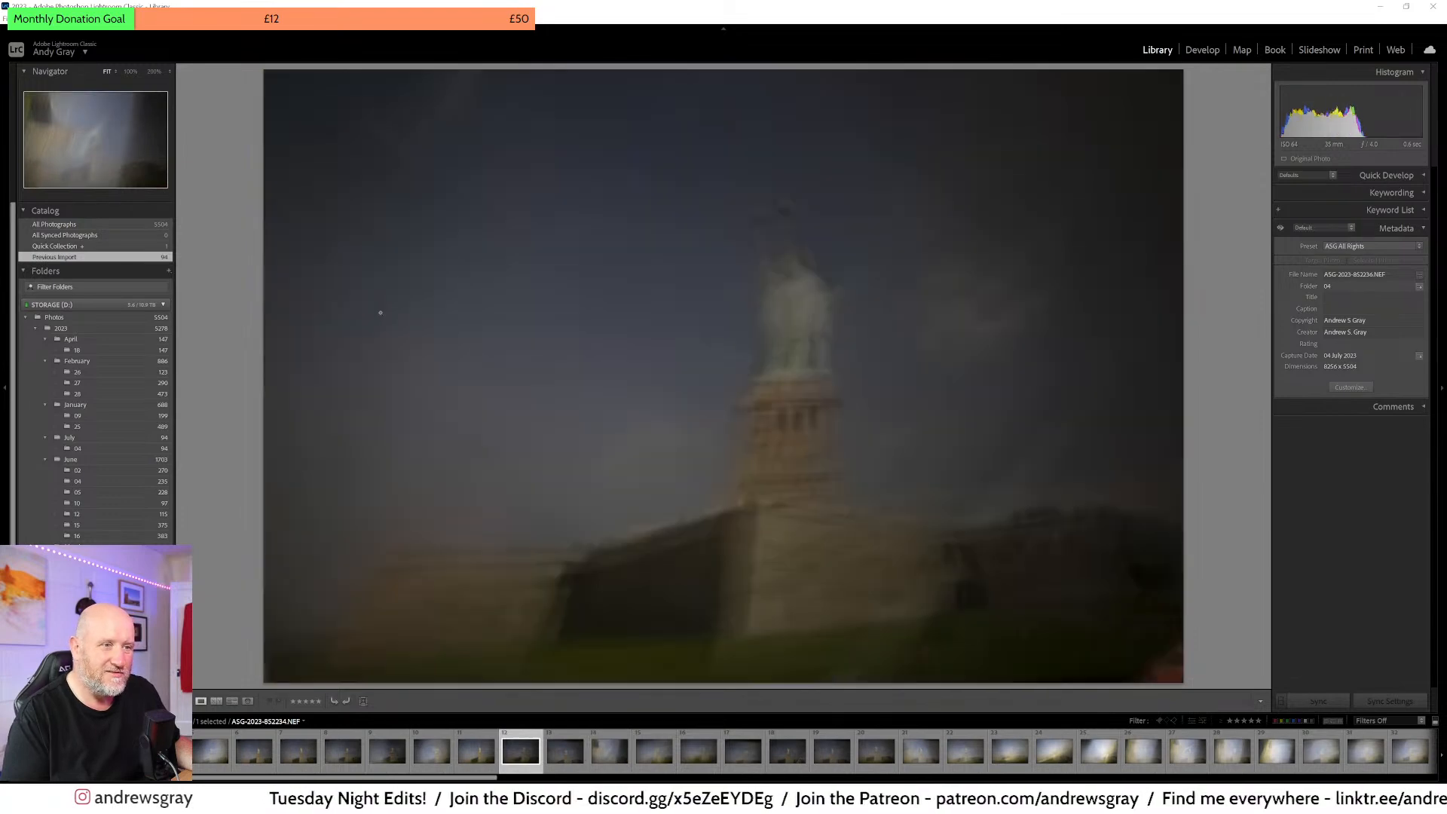
key(Right)
key(Right)
key(Right)
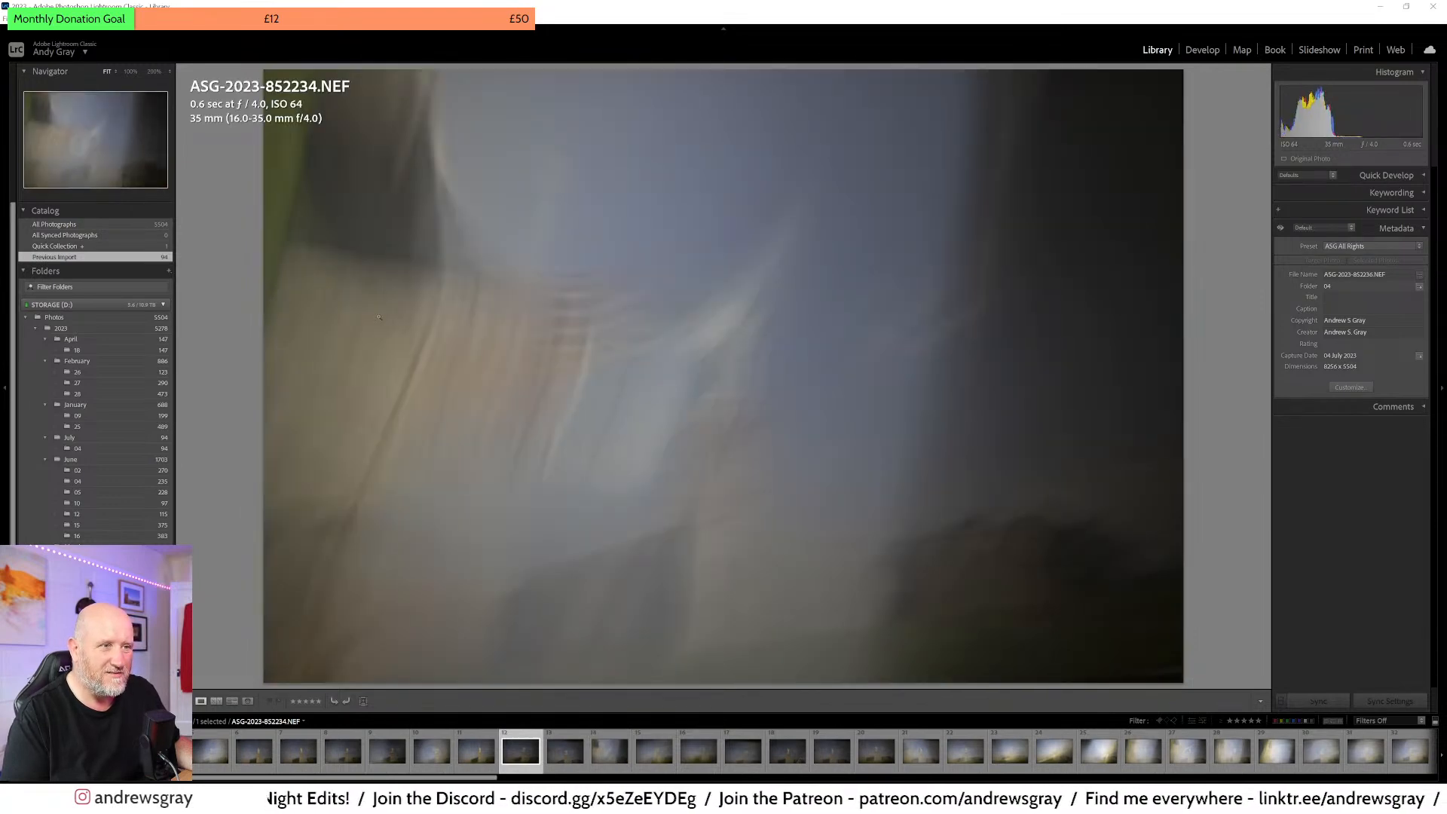
key(Right)
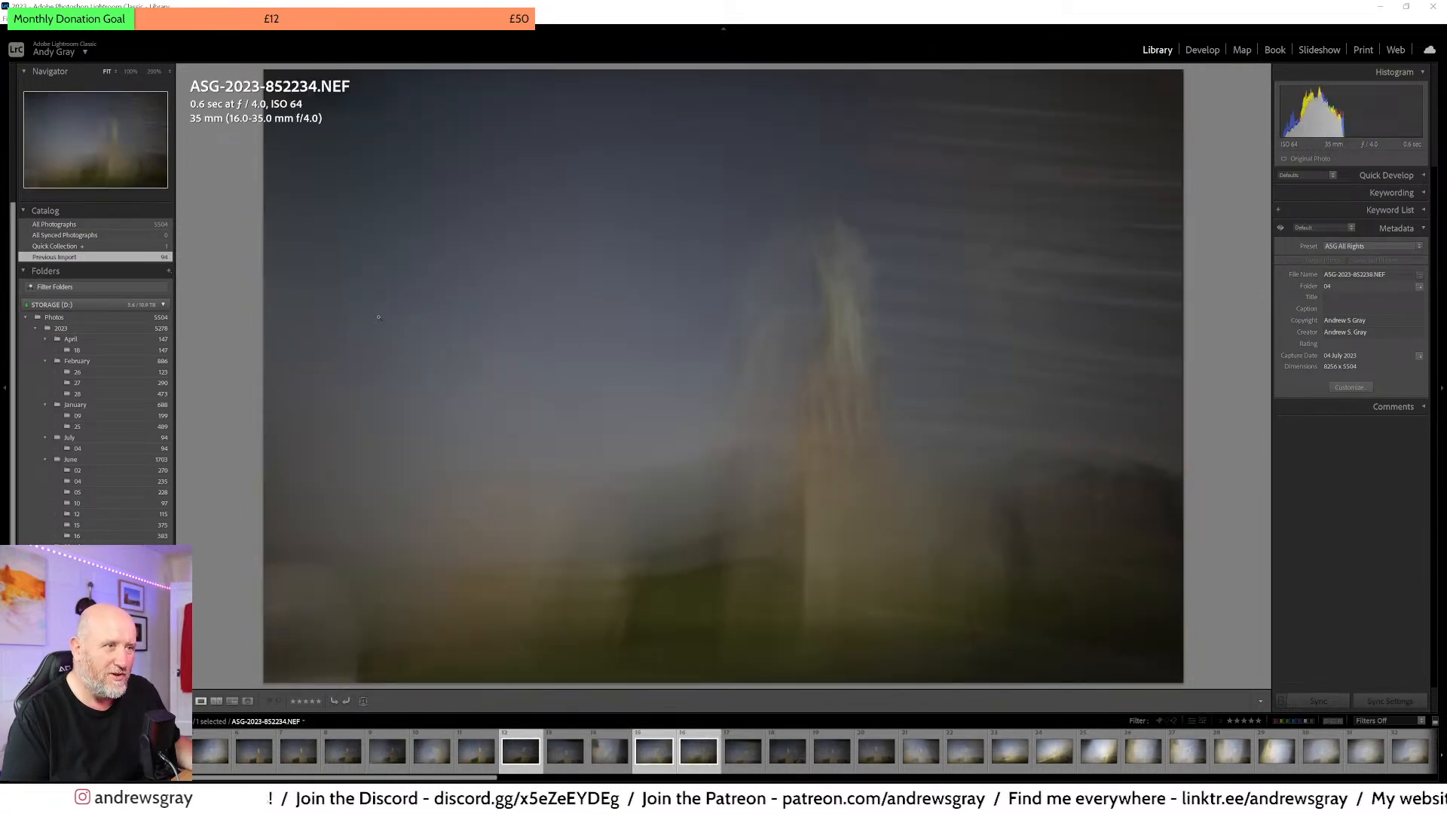
key(Right)
key(Right)
key(Right)
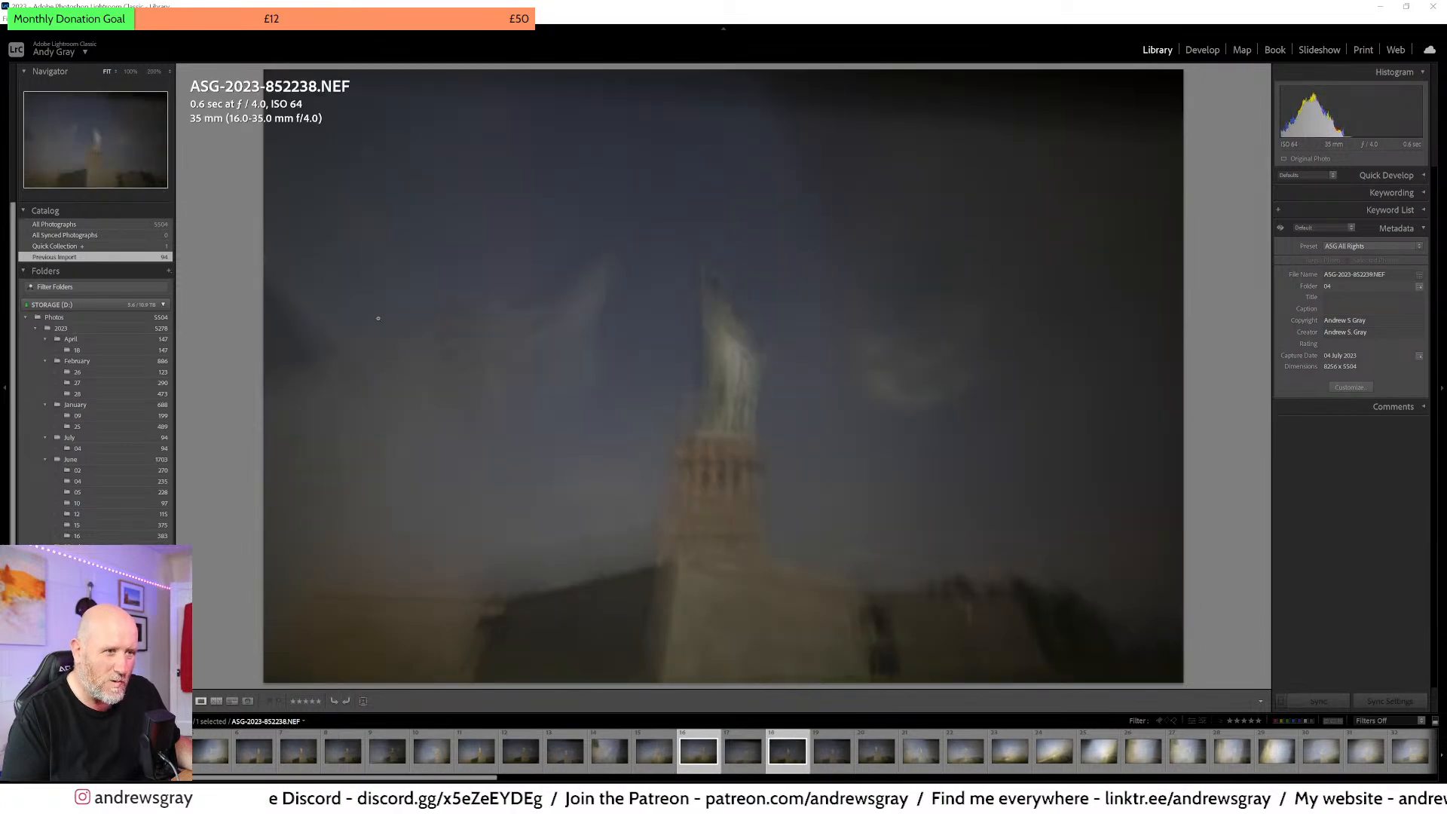
key(Left)
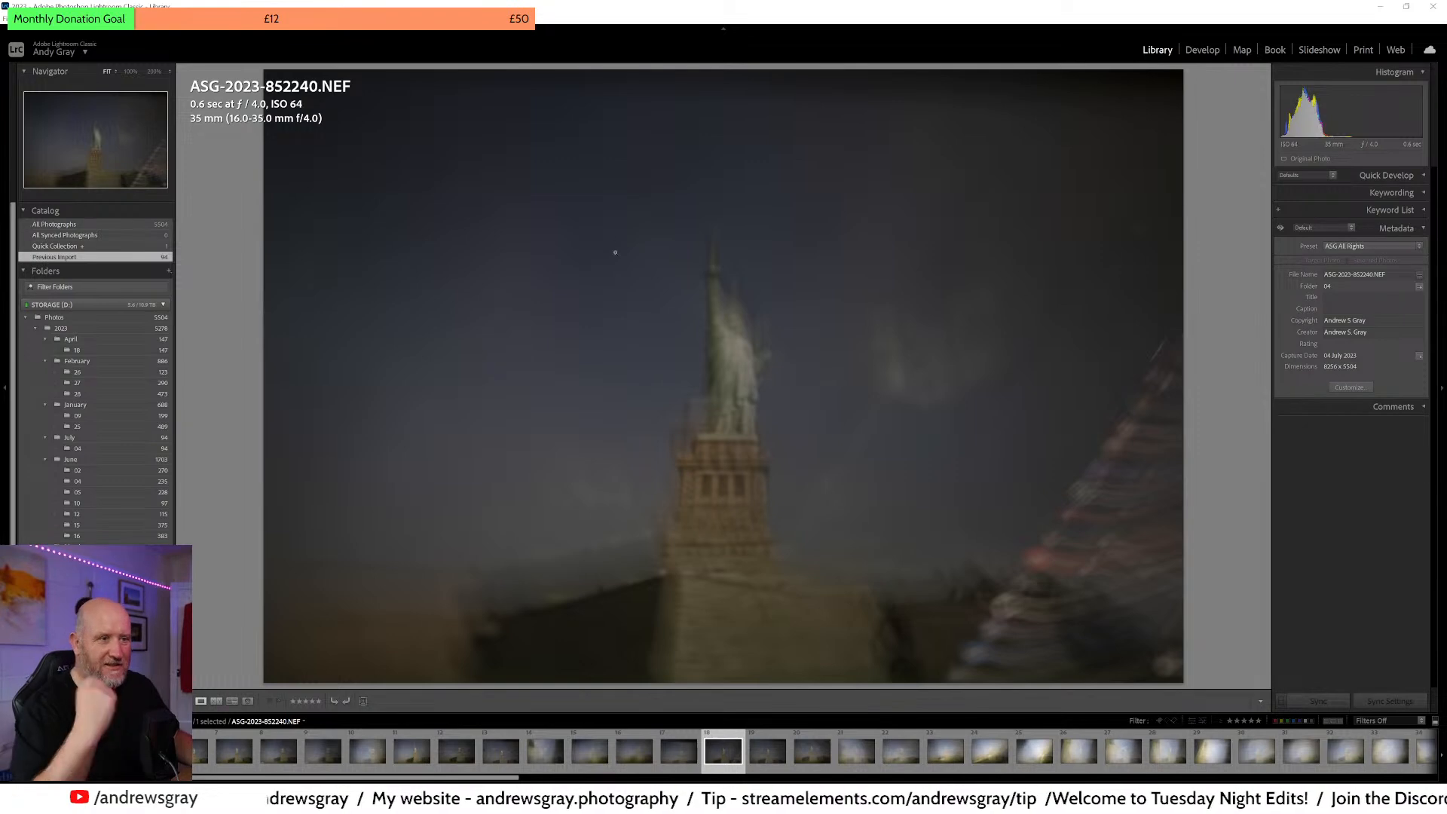
- Examine the Statue of Liberty frames from ASG-2023-852241.NEF through ASG-2023-852257.NEF, including the brighter ISO 100 multiple exposures
key(Right)
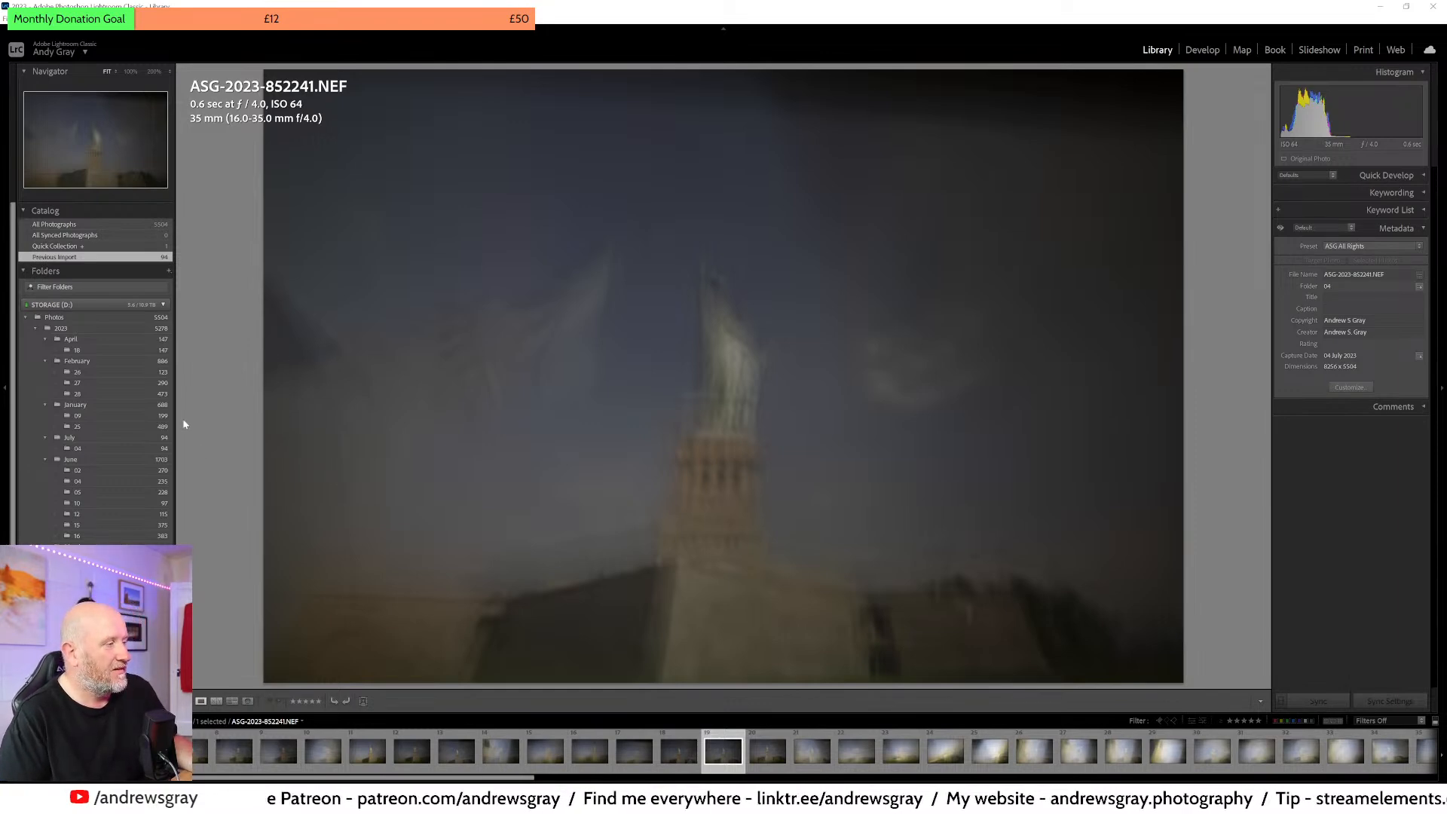
key(Right)
key(Right)
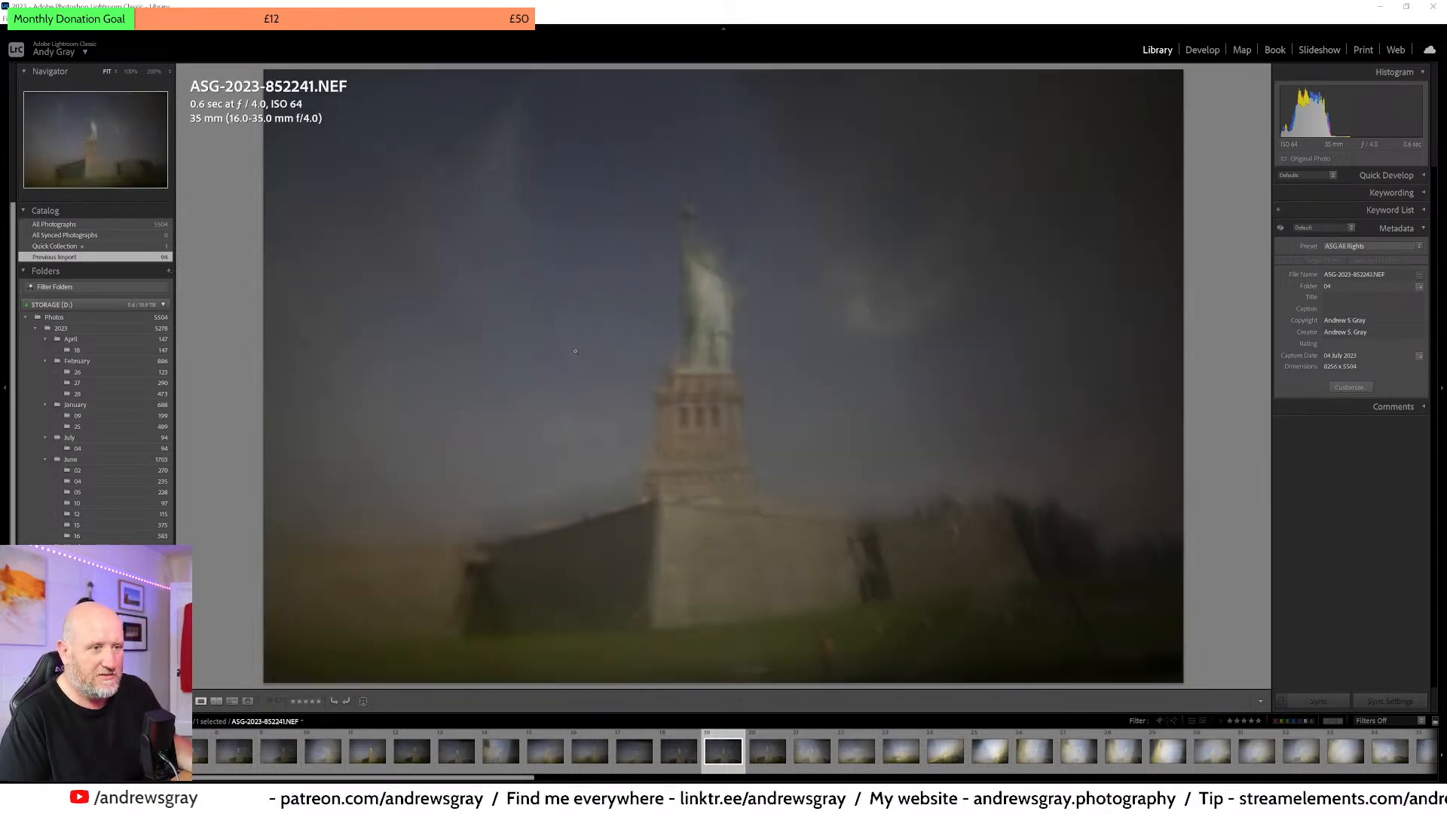
key(Right)
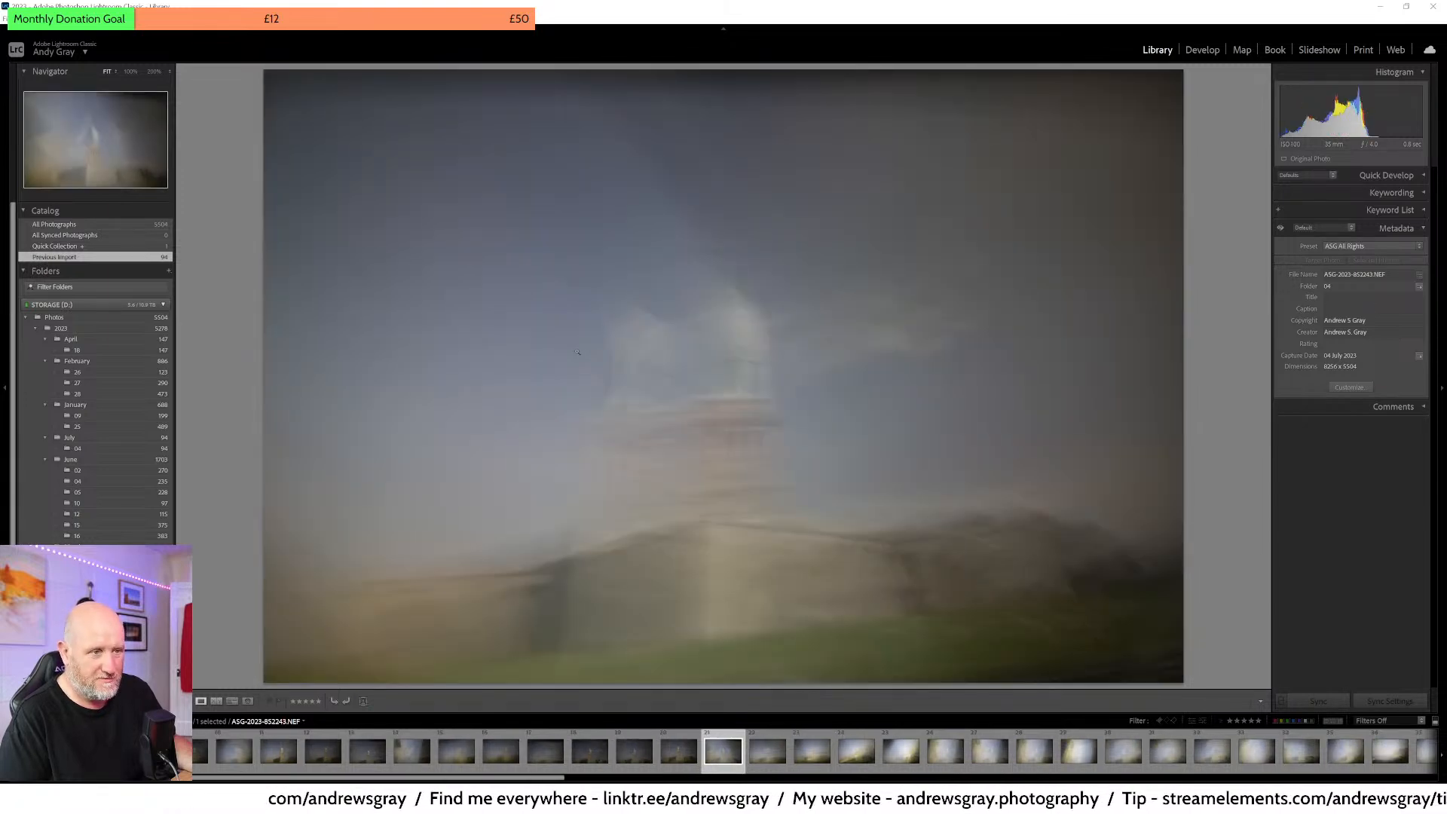
key(Right)
key(Right)
key(Right)
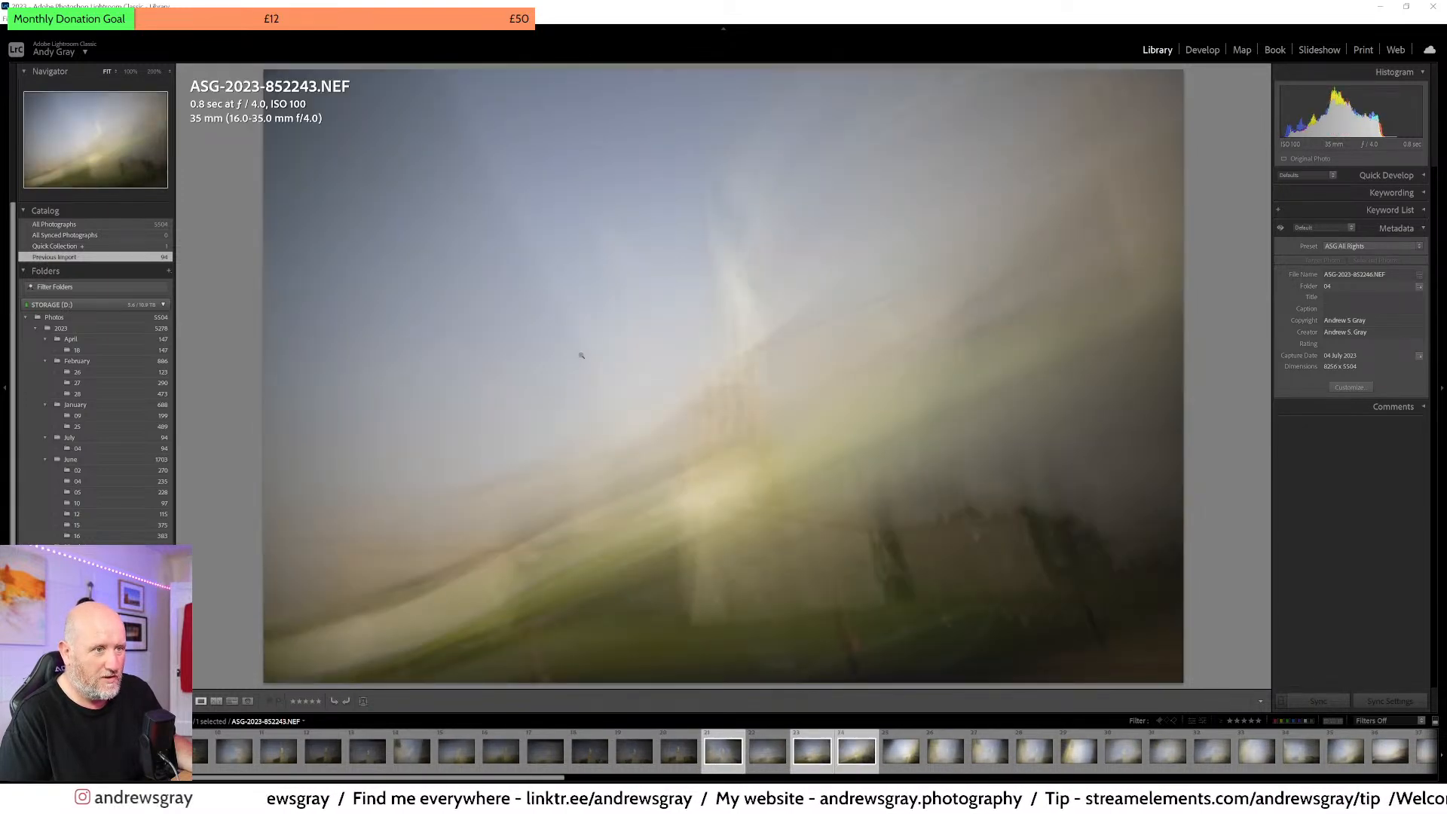
key(Right)
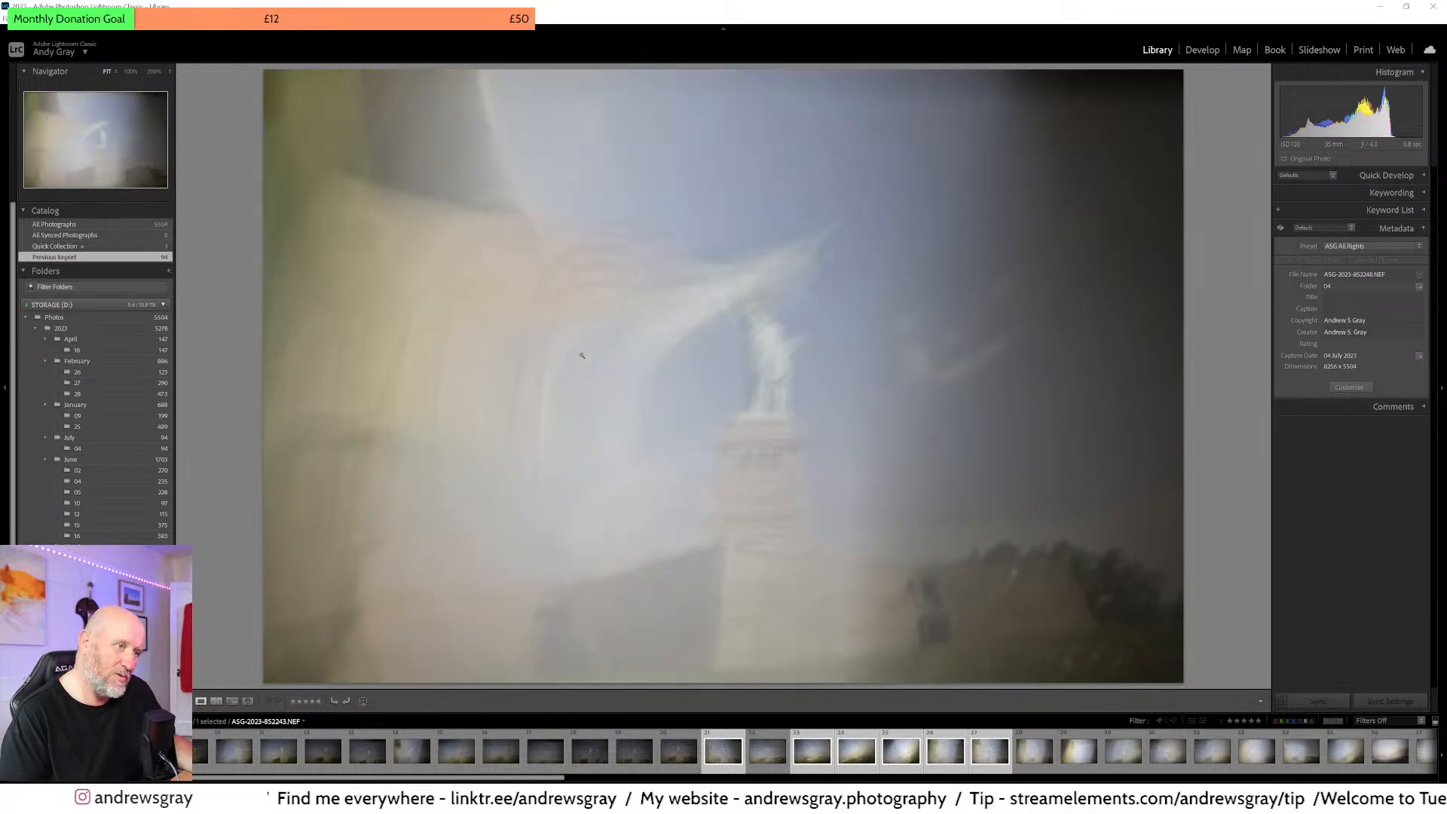
key(Right)
key(Right)
key(Right)
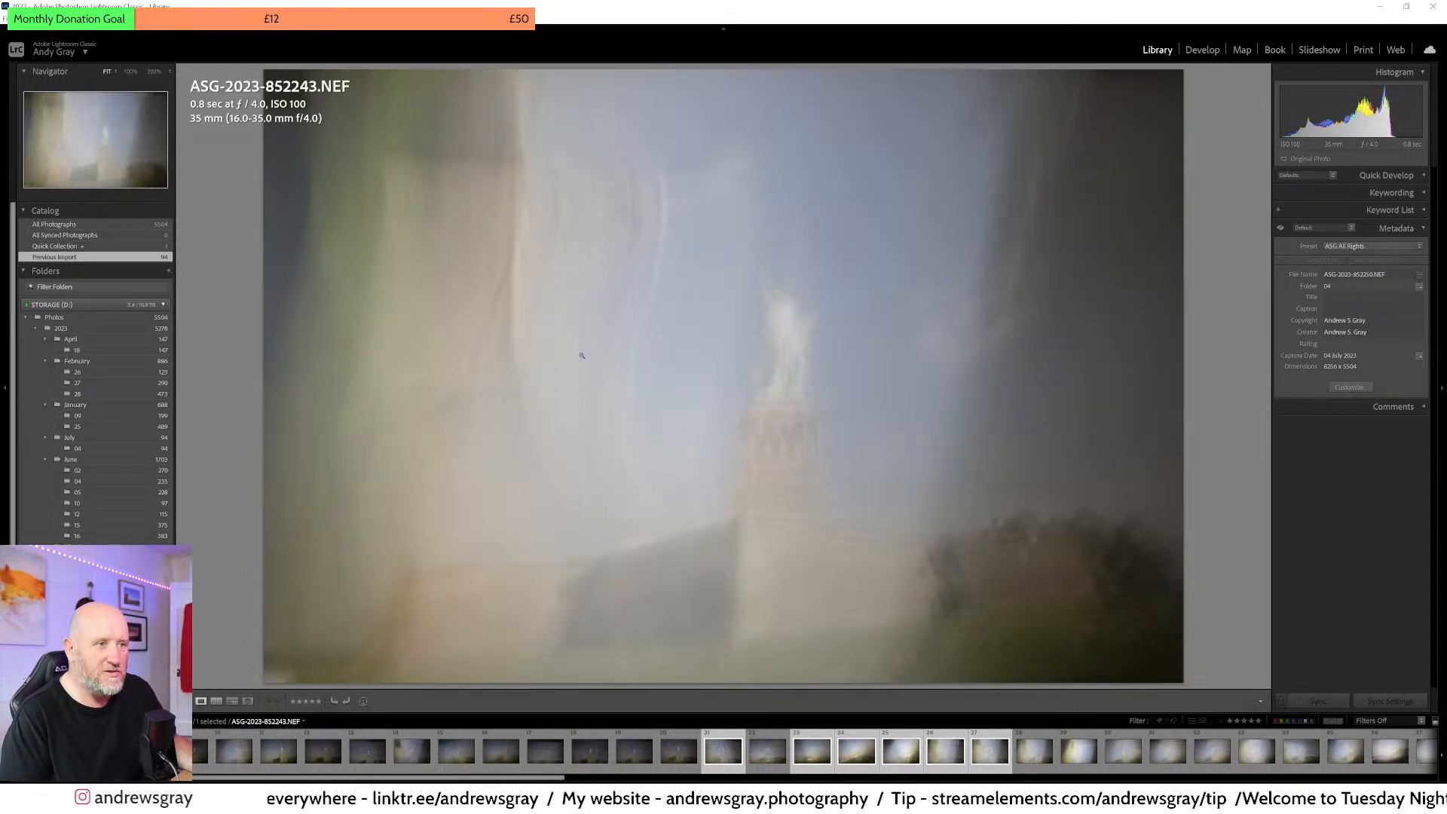
key(Right)
key(Right)
key(Right)
key(Right)
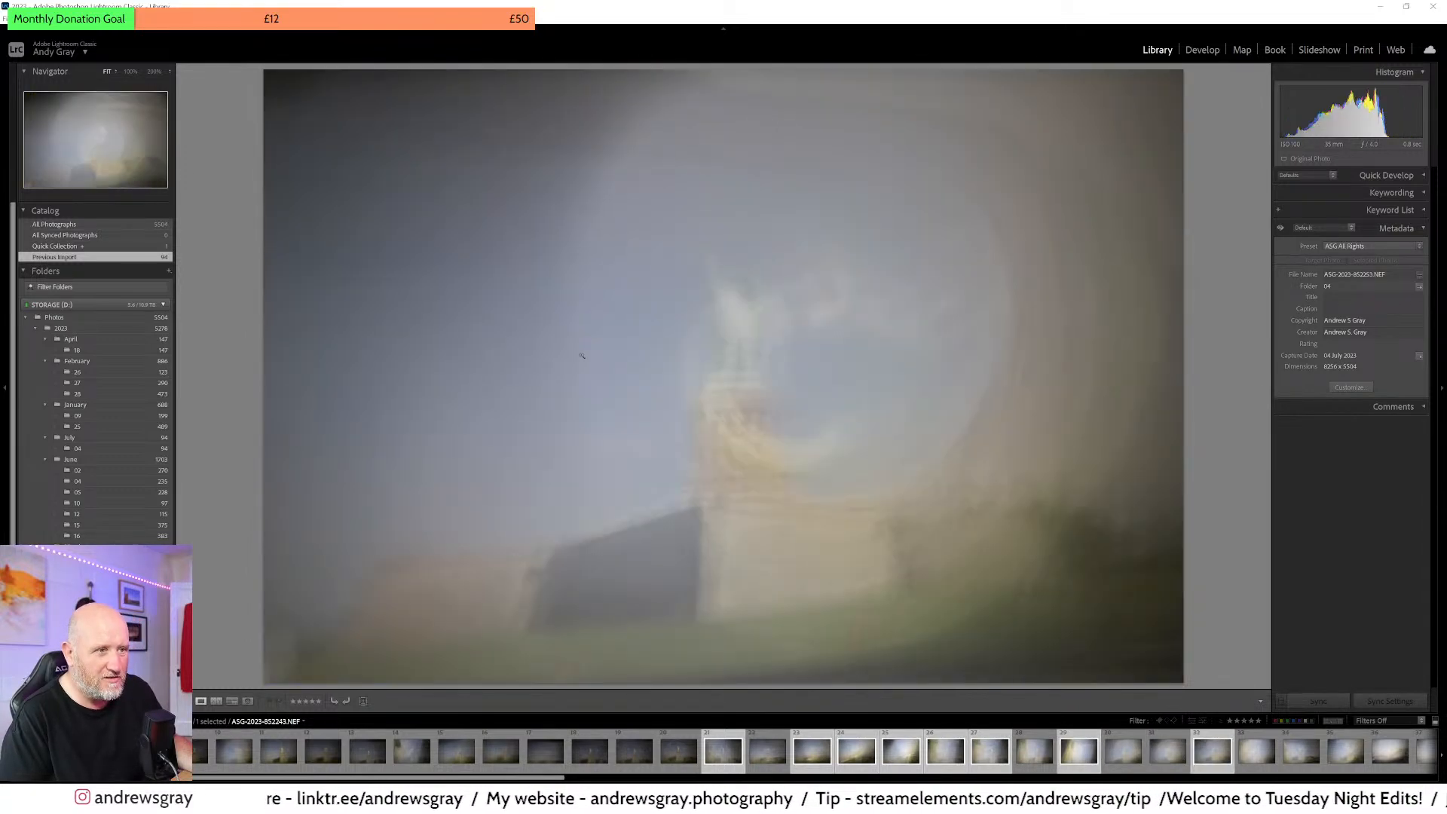
key(Right)
key(Right)
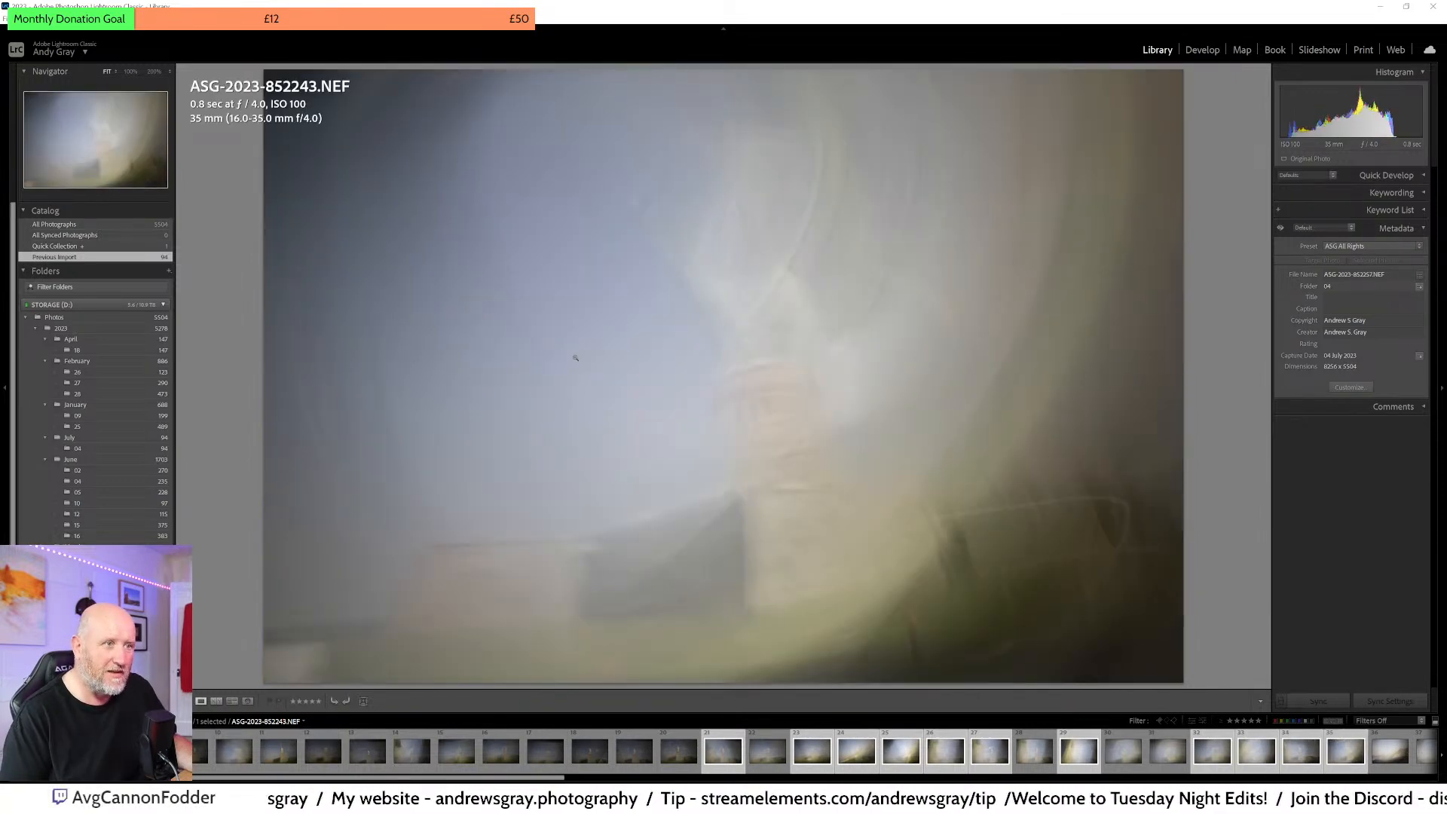
- Browse on to the frames of the statue seen from the wooden pier, stopping at ASG-2023-852270.NEF
key(Right)
key(Right)
key(Right)
key(Right)
key(Right)
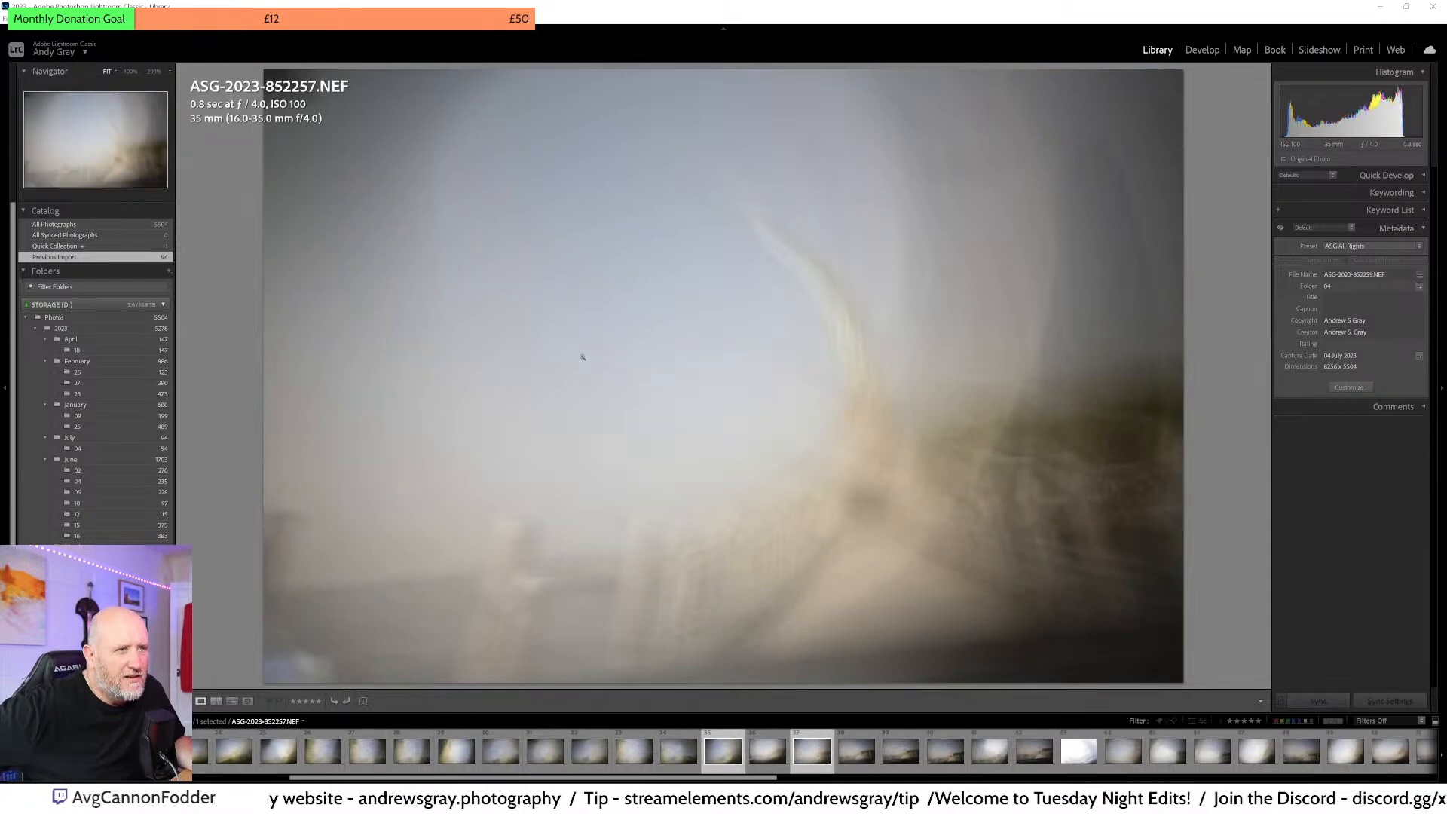
key(Right)
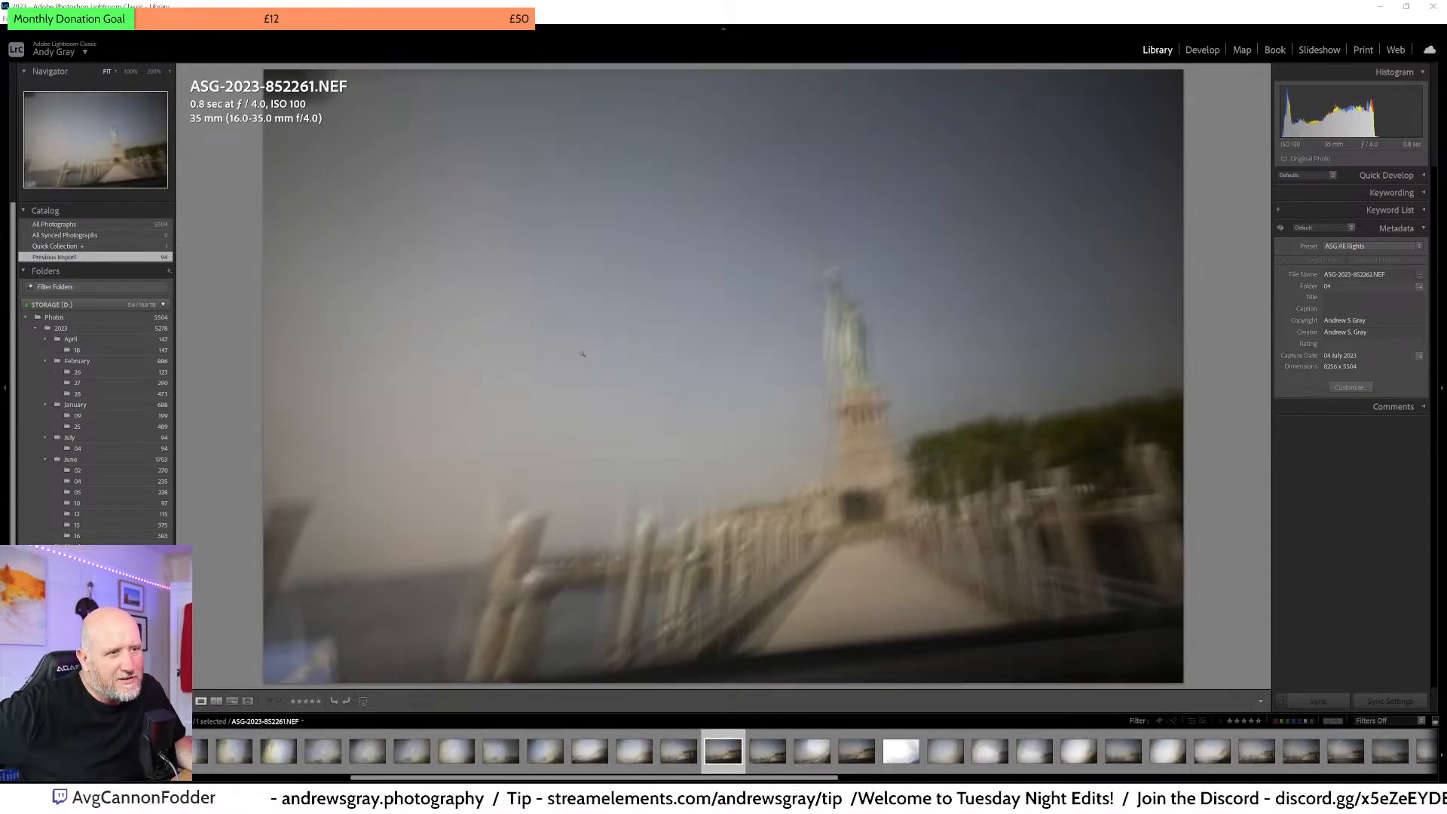
key(Right)
key(Right)
key(Right)
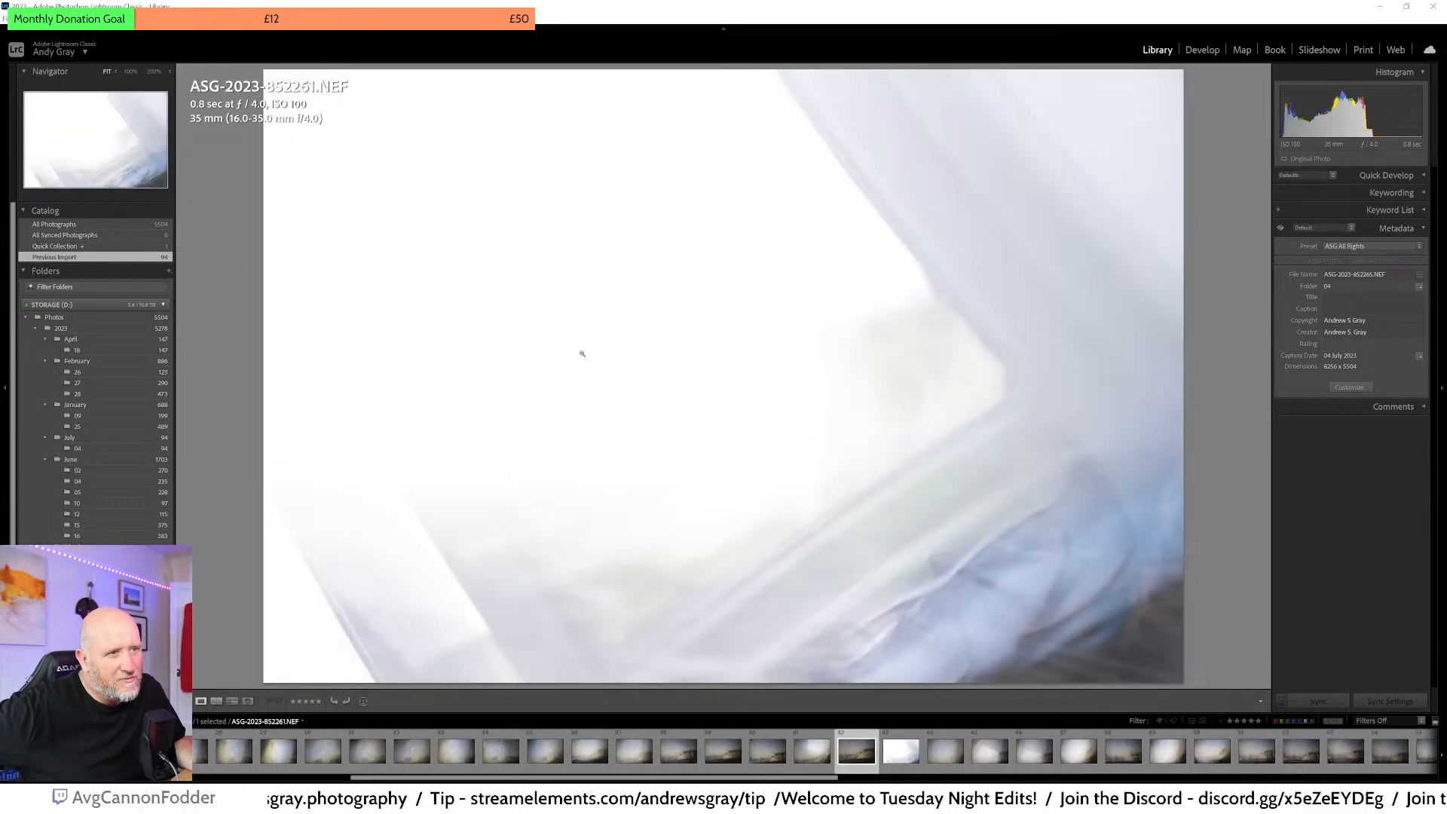
key(Right)
key(Right)
key(Right)
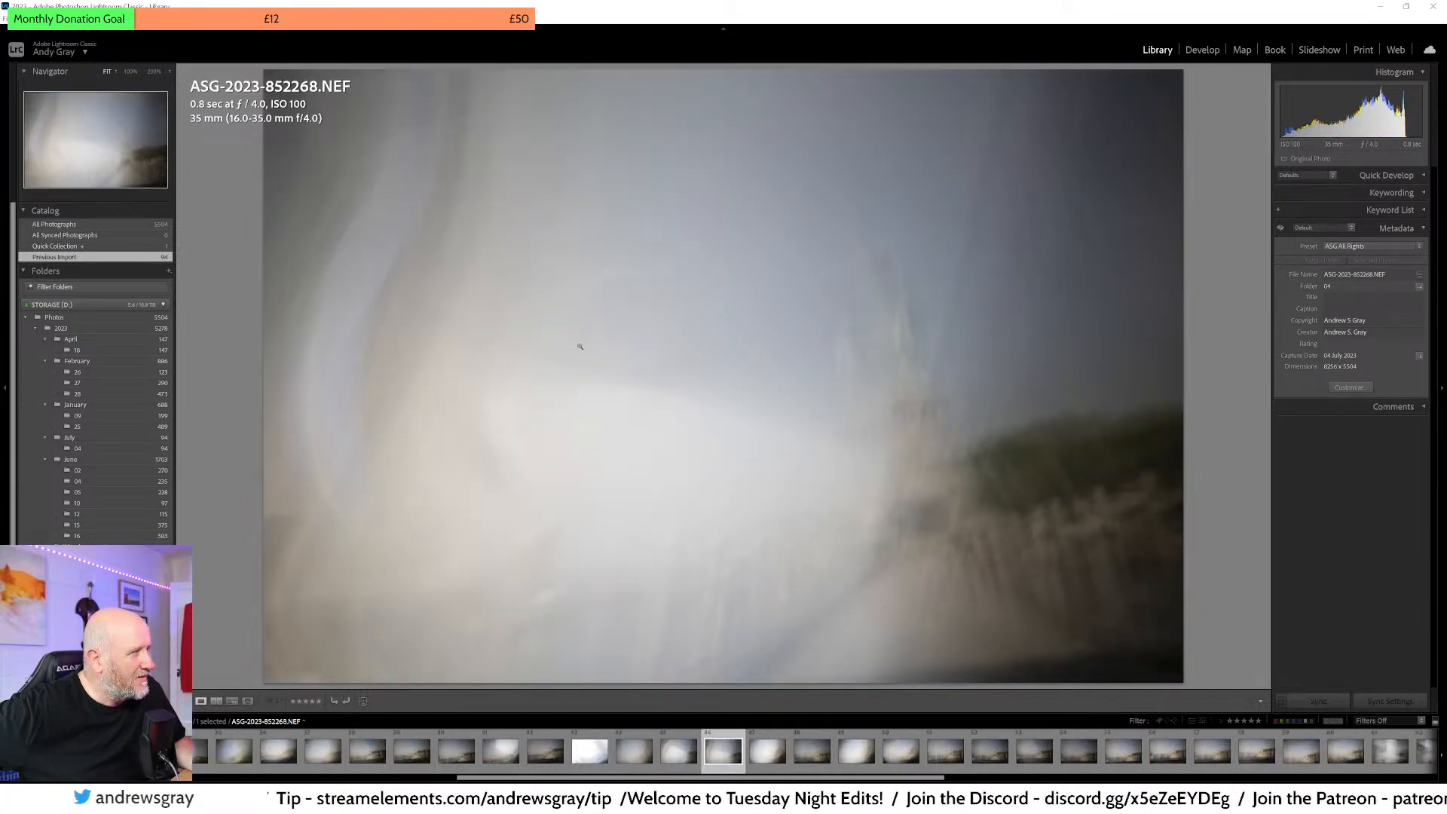
key(Right)
key(Right)
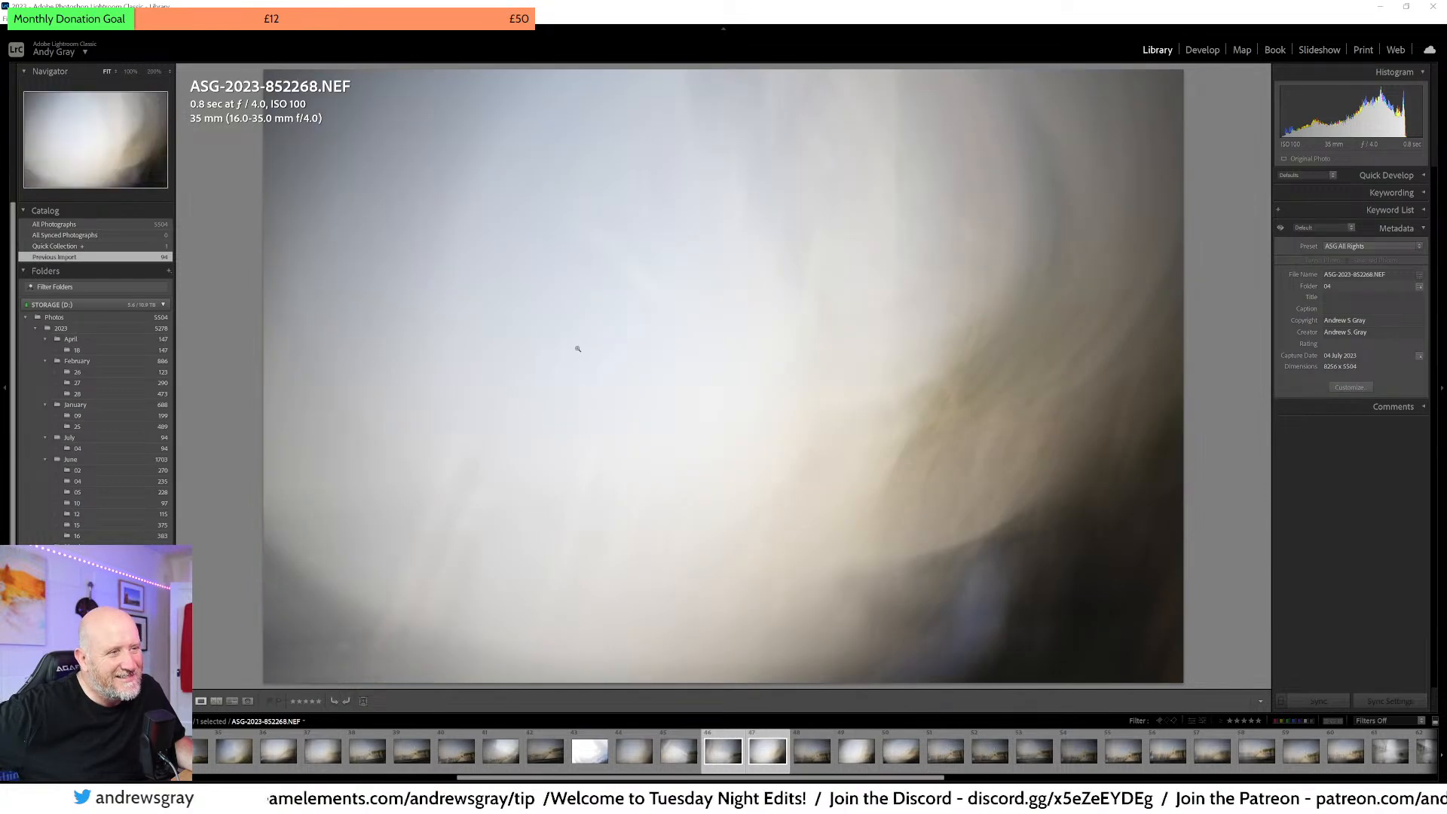
key(Left)
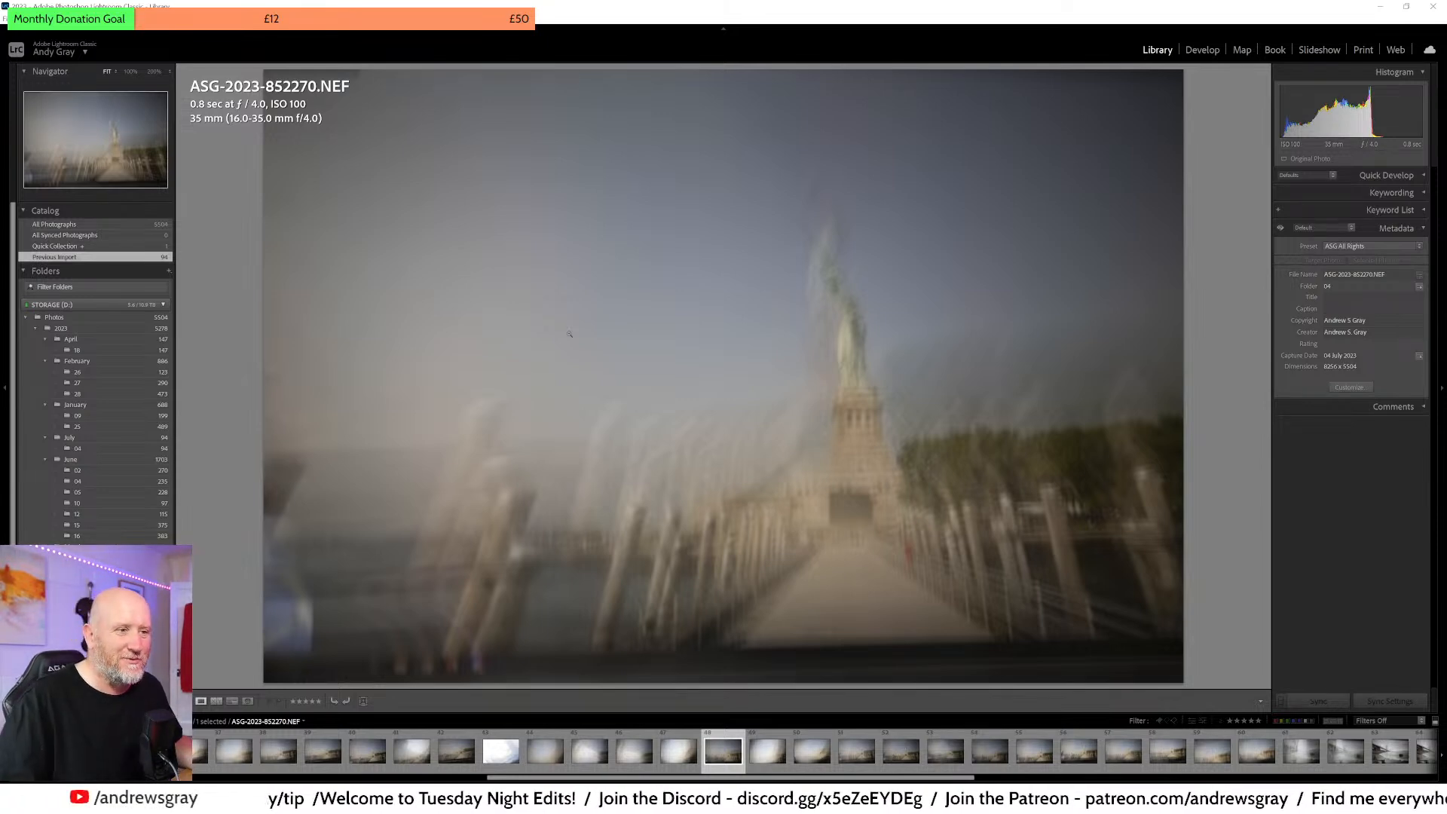
- Review the remaining pier frames of the statue after ASG-2023-852270.NEF
key(Right)
key(Right)
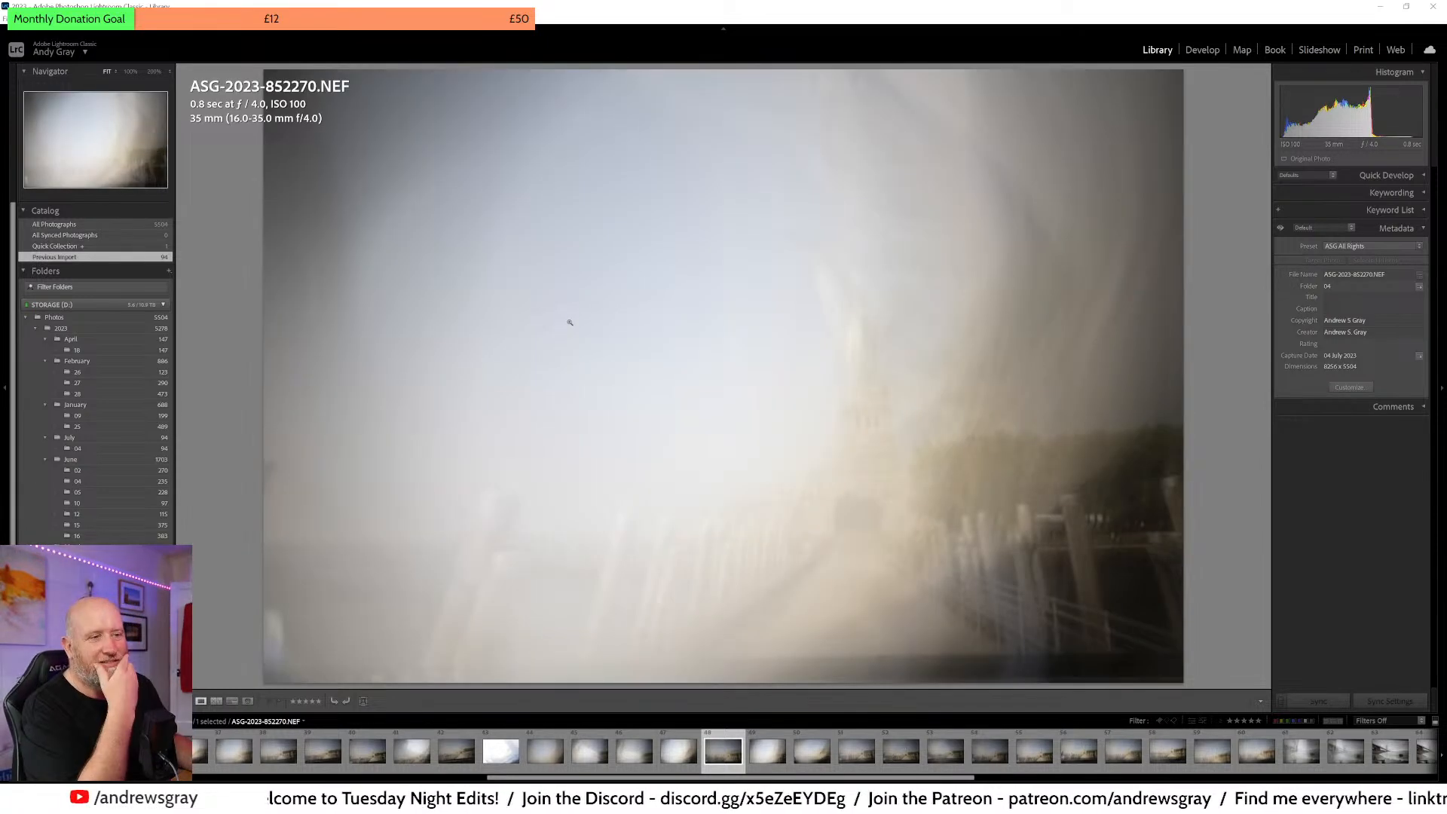
key(Right)
key(Right)
key(Right)
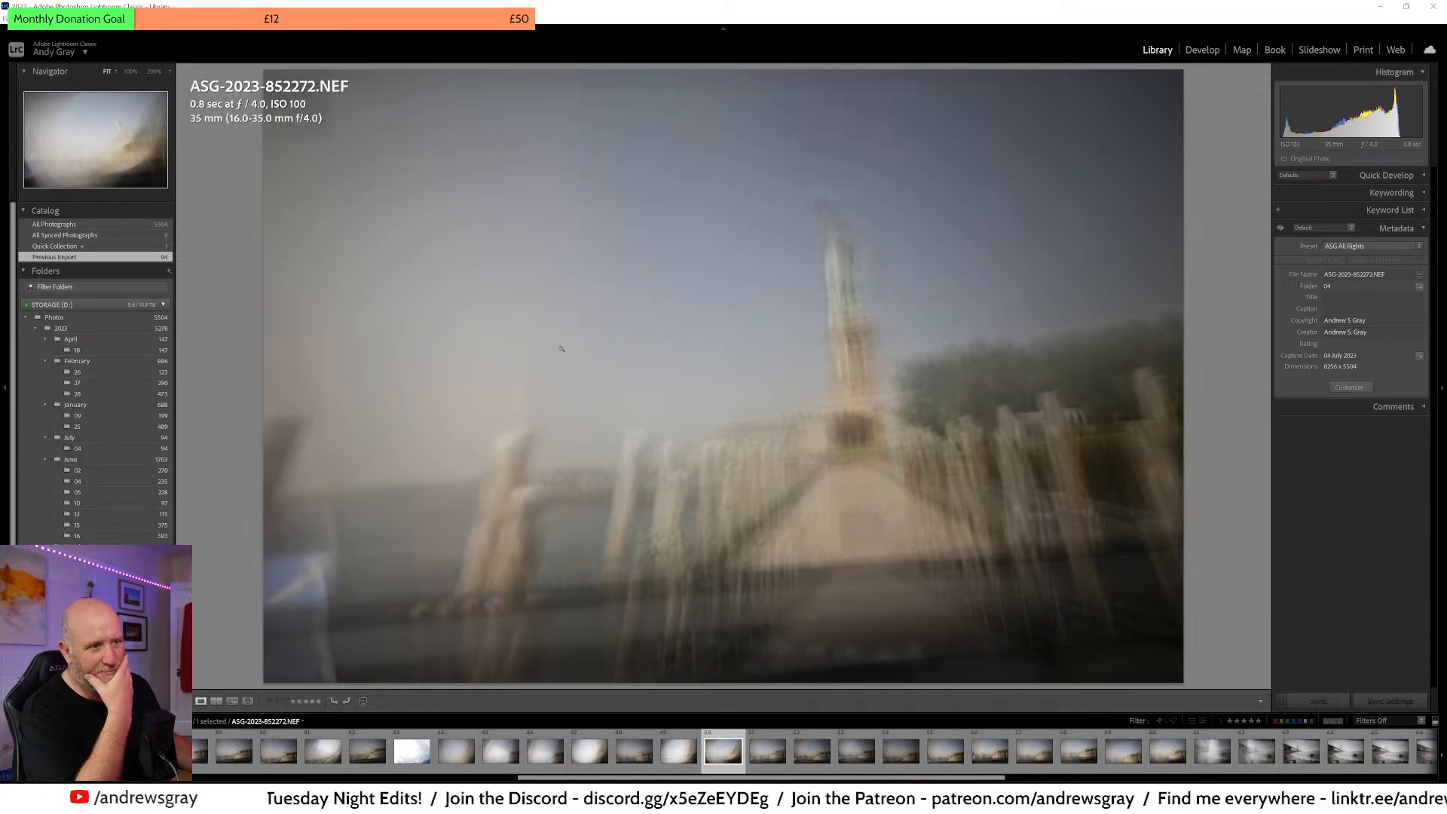
key(Right)
key(Right)
key(Right)
key(Right)
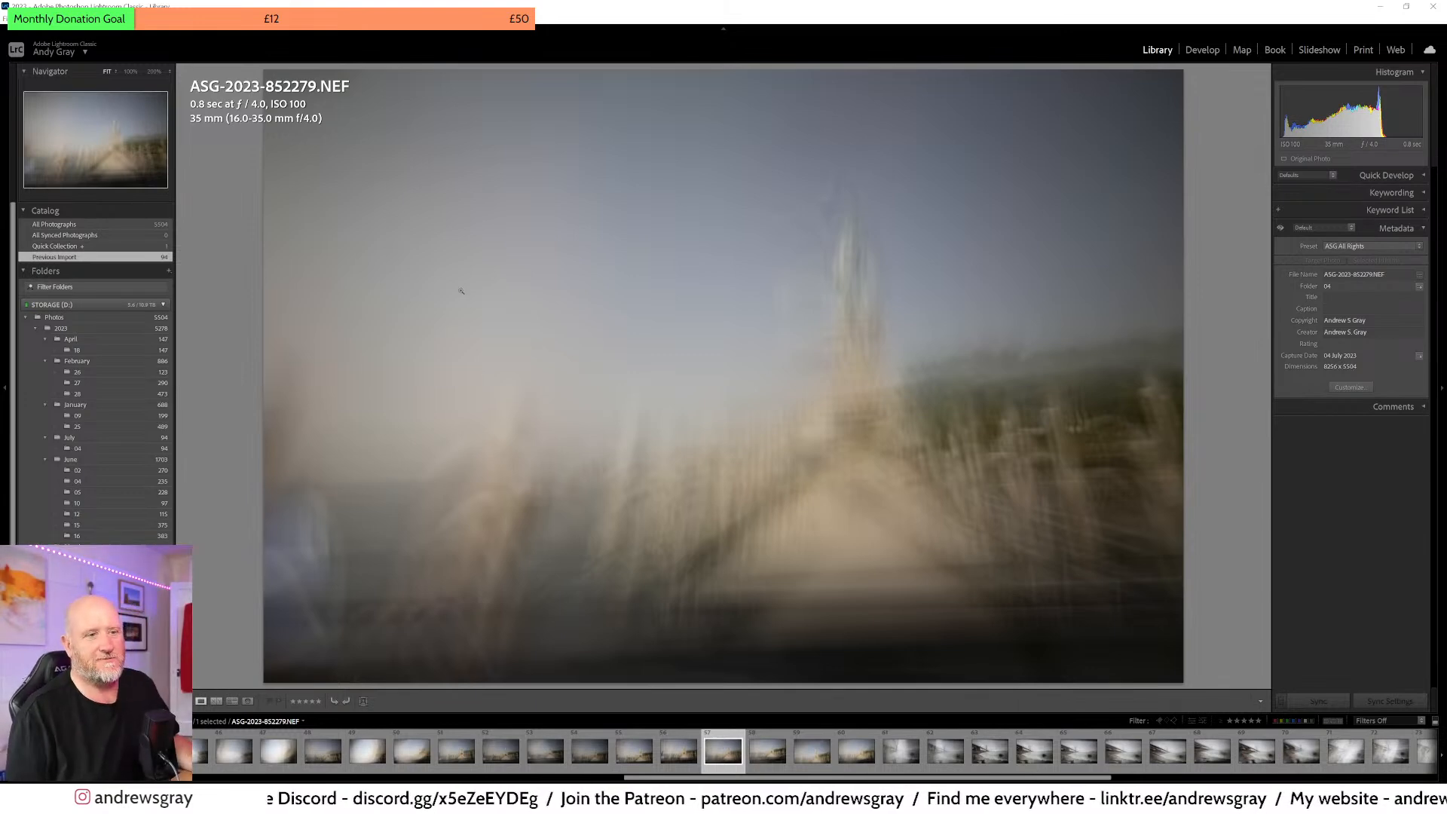
key(Right)
key(Right)
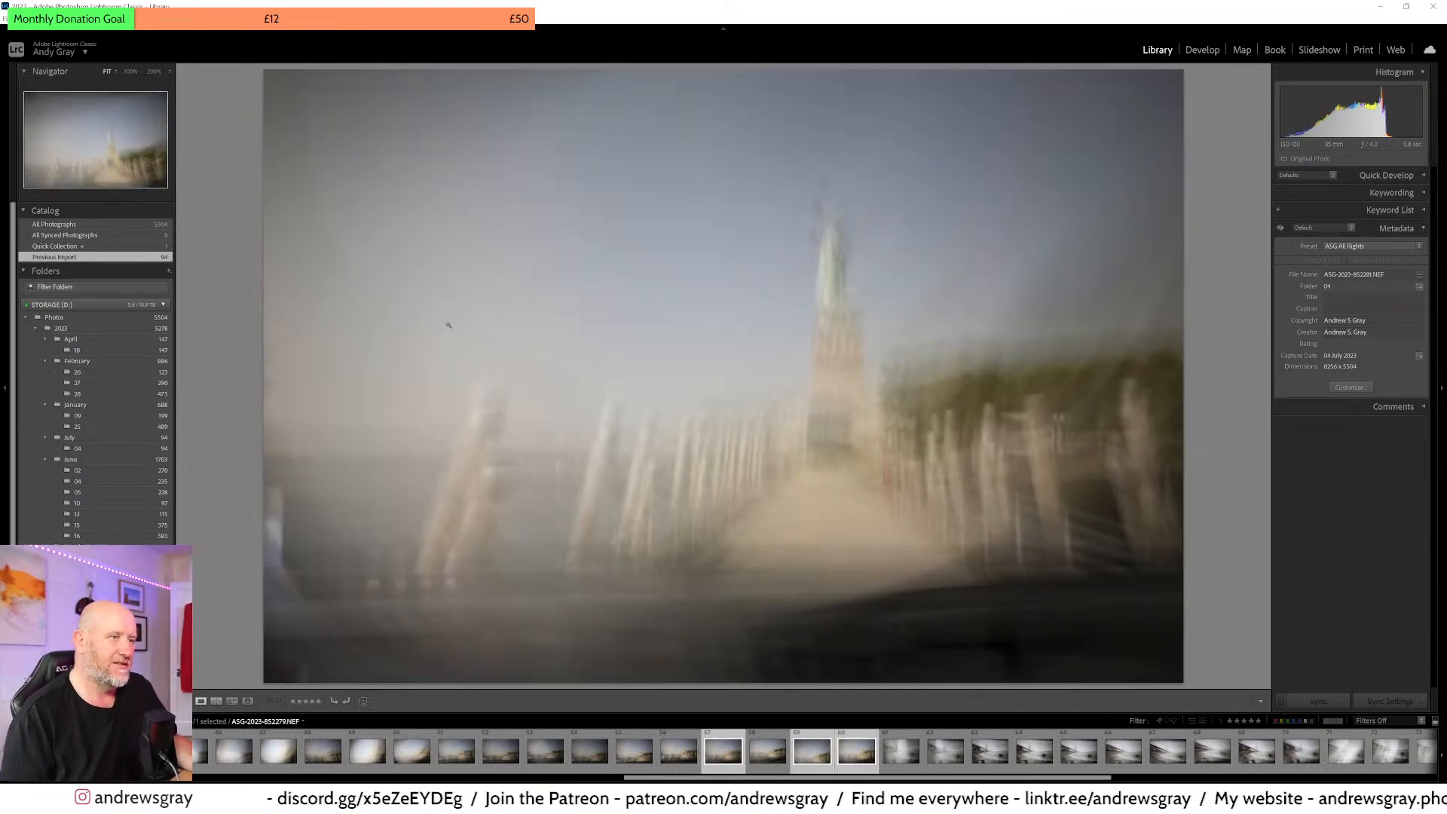
- Look through the motion-blurred Golden Gate Bridge shoreline frames up to ASG-2023-852294.NEF
key(Right)
key(Right)
key(Right)
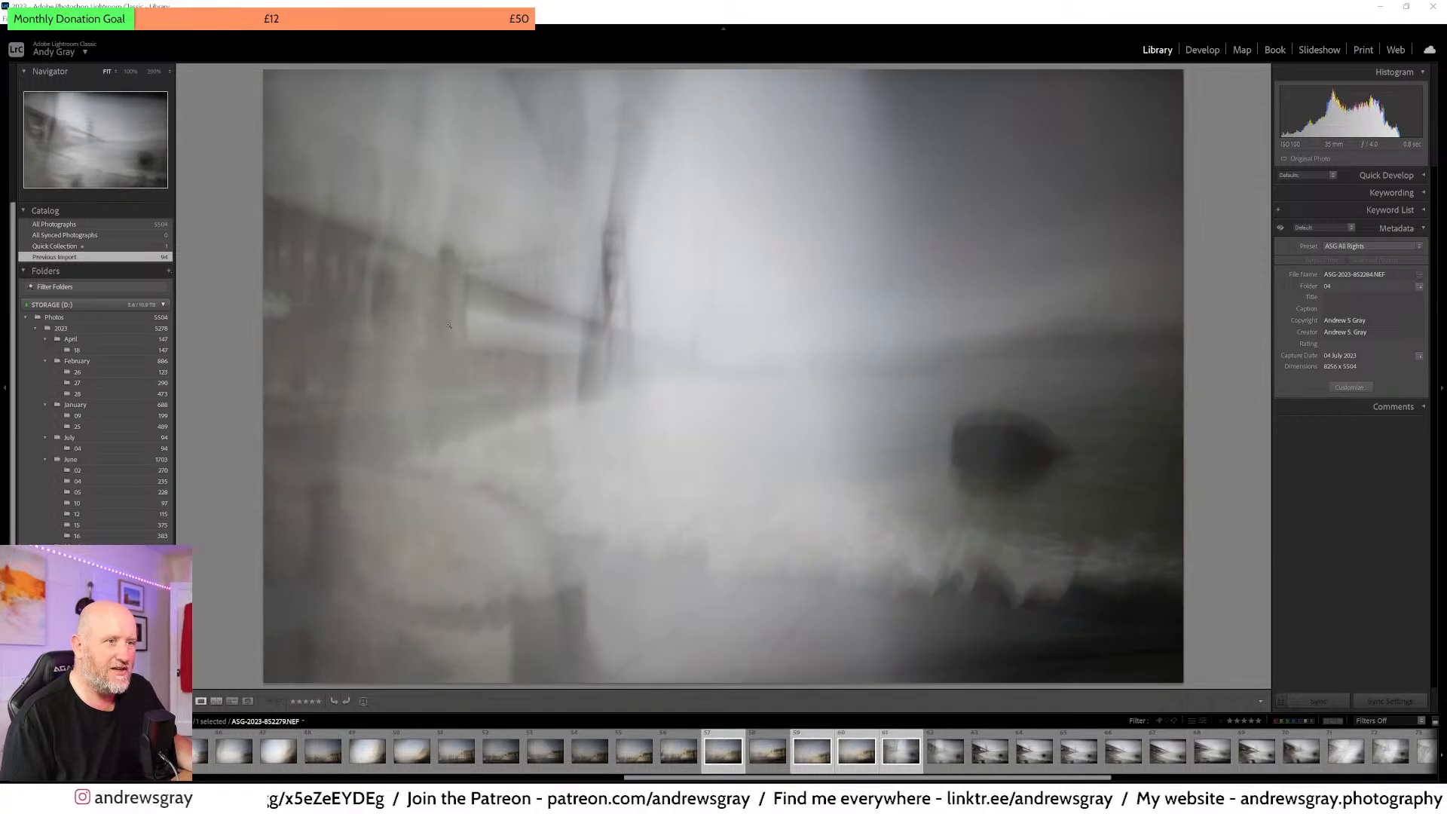
key(Right)
key(Right)
key(Right)
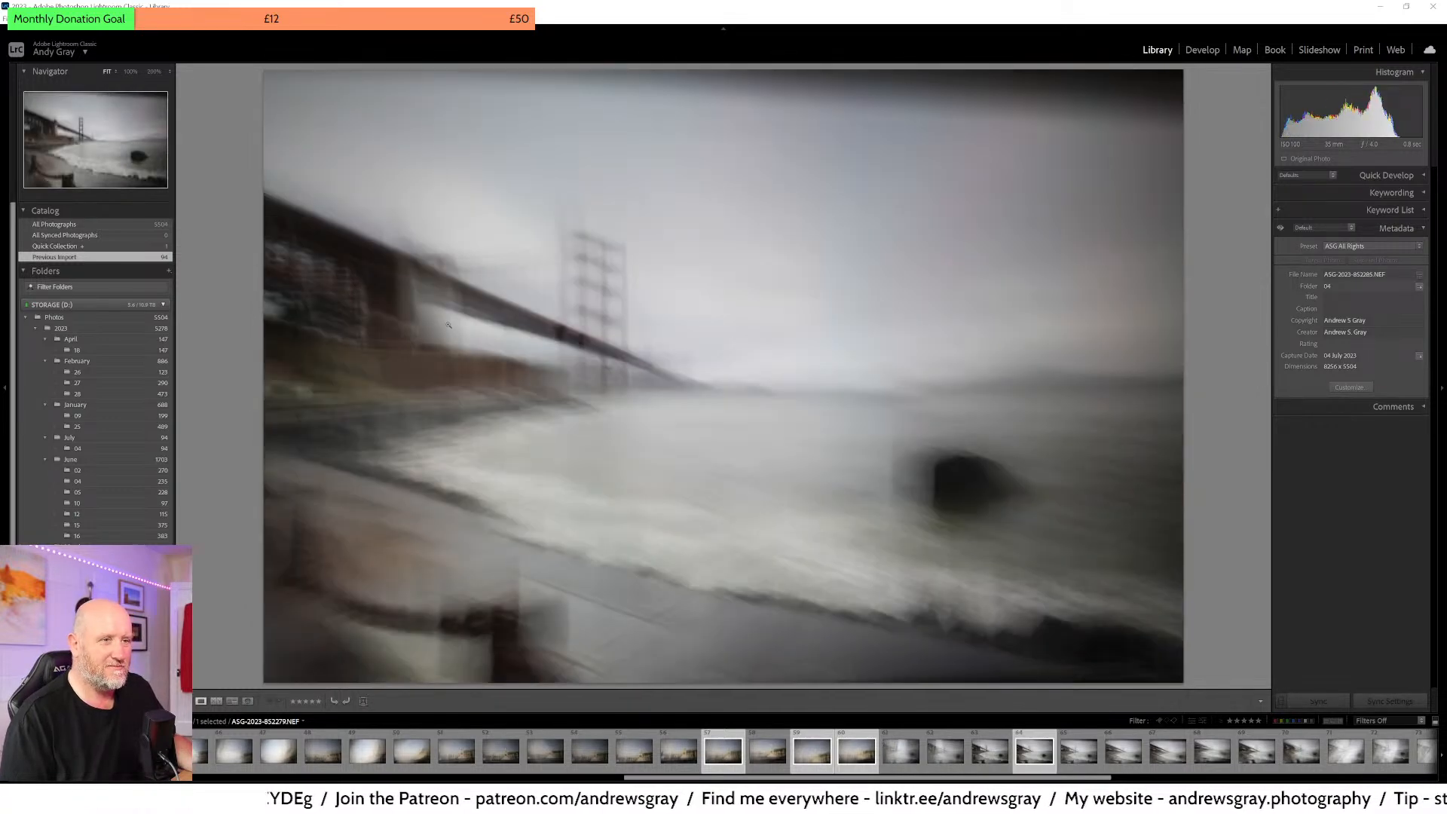
key(Right)
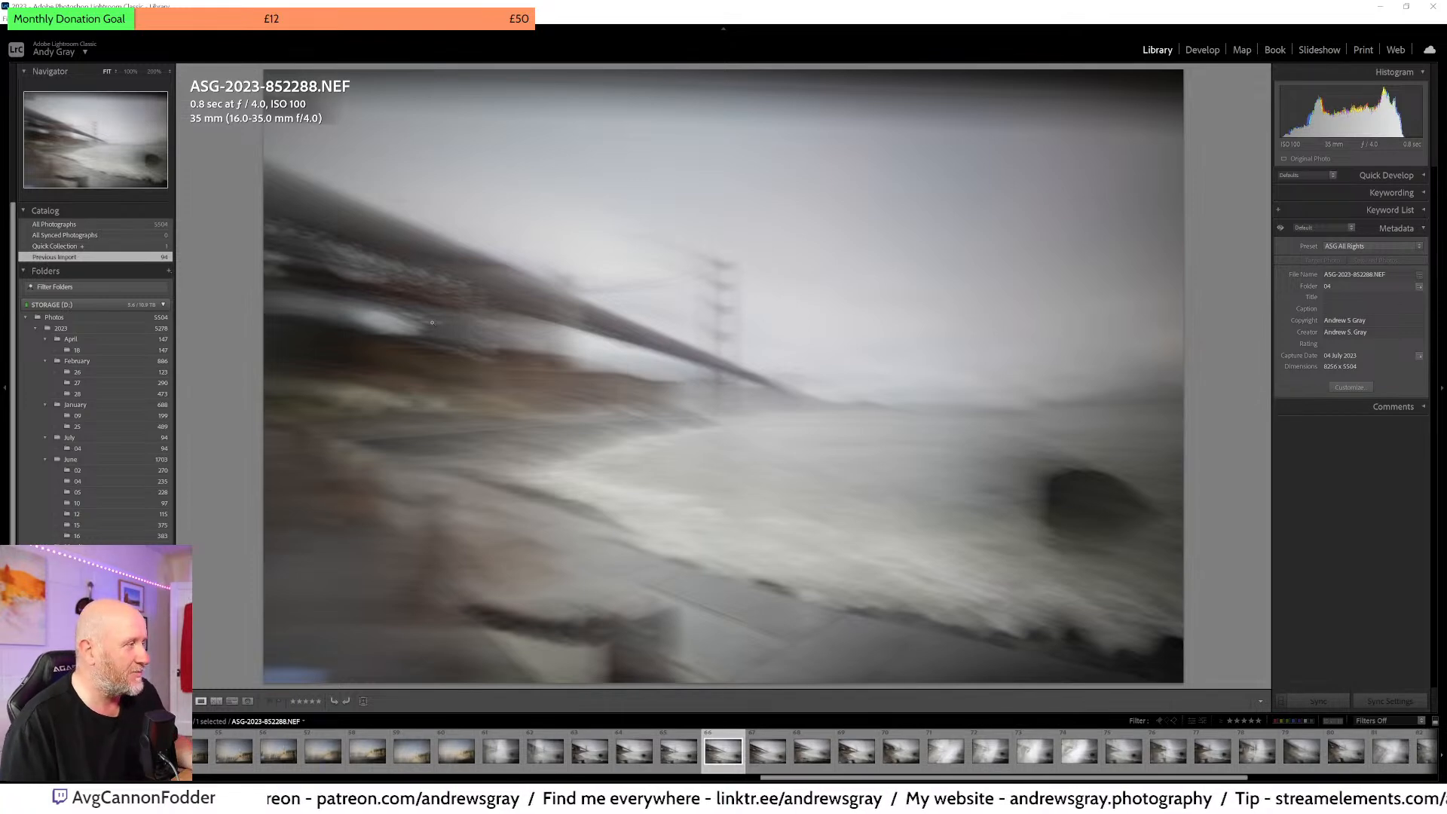
key(Right)
key(Right)
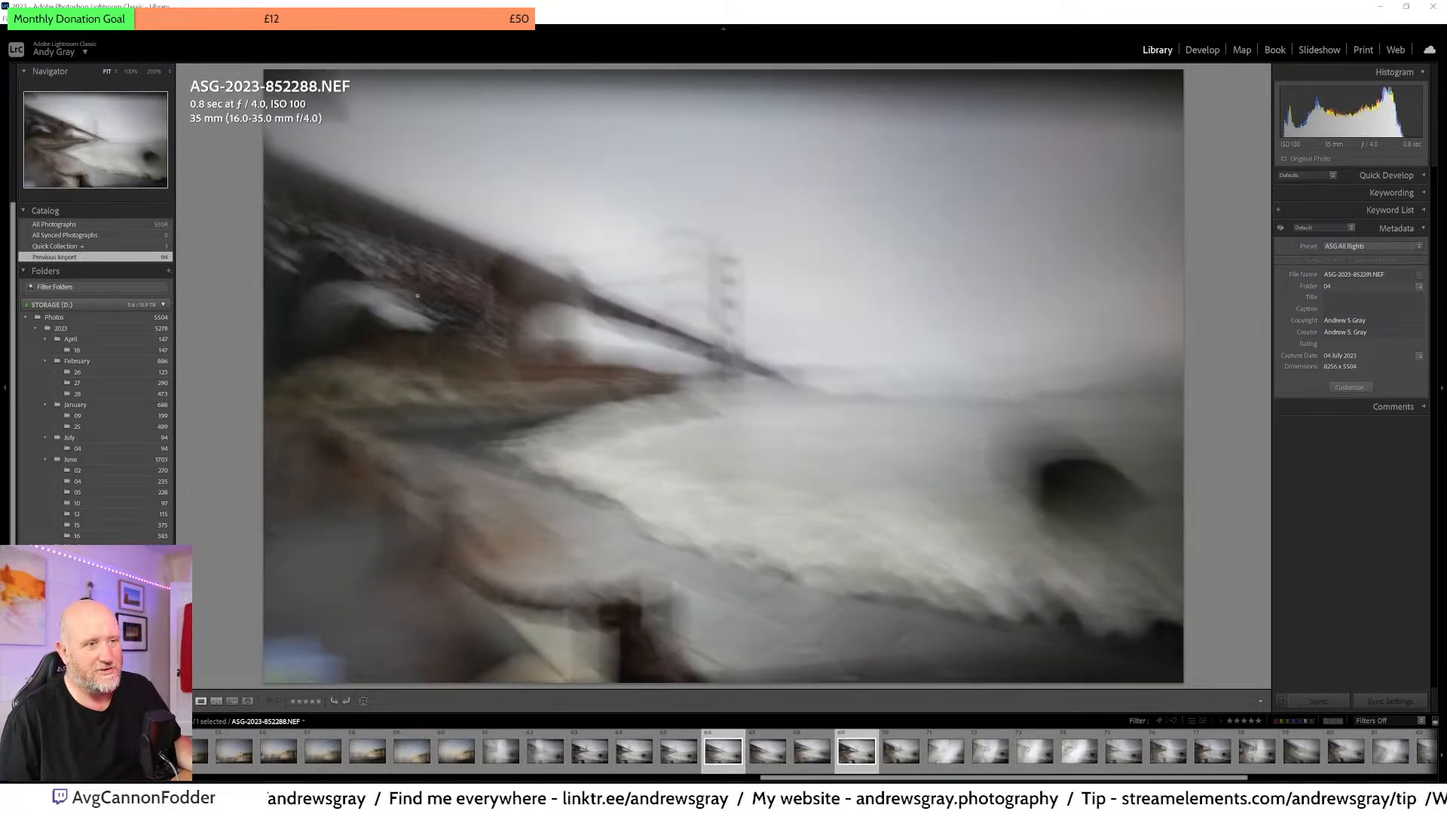
key(Right)
key(Right)
key(Right)
key(Right)
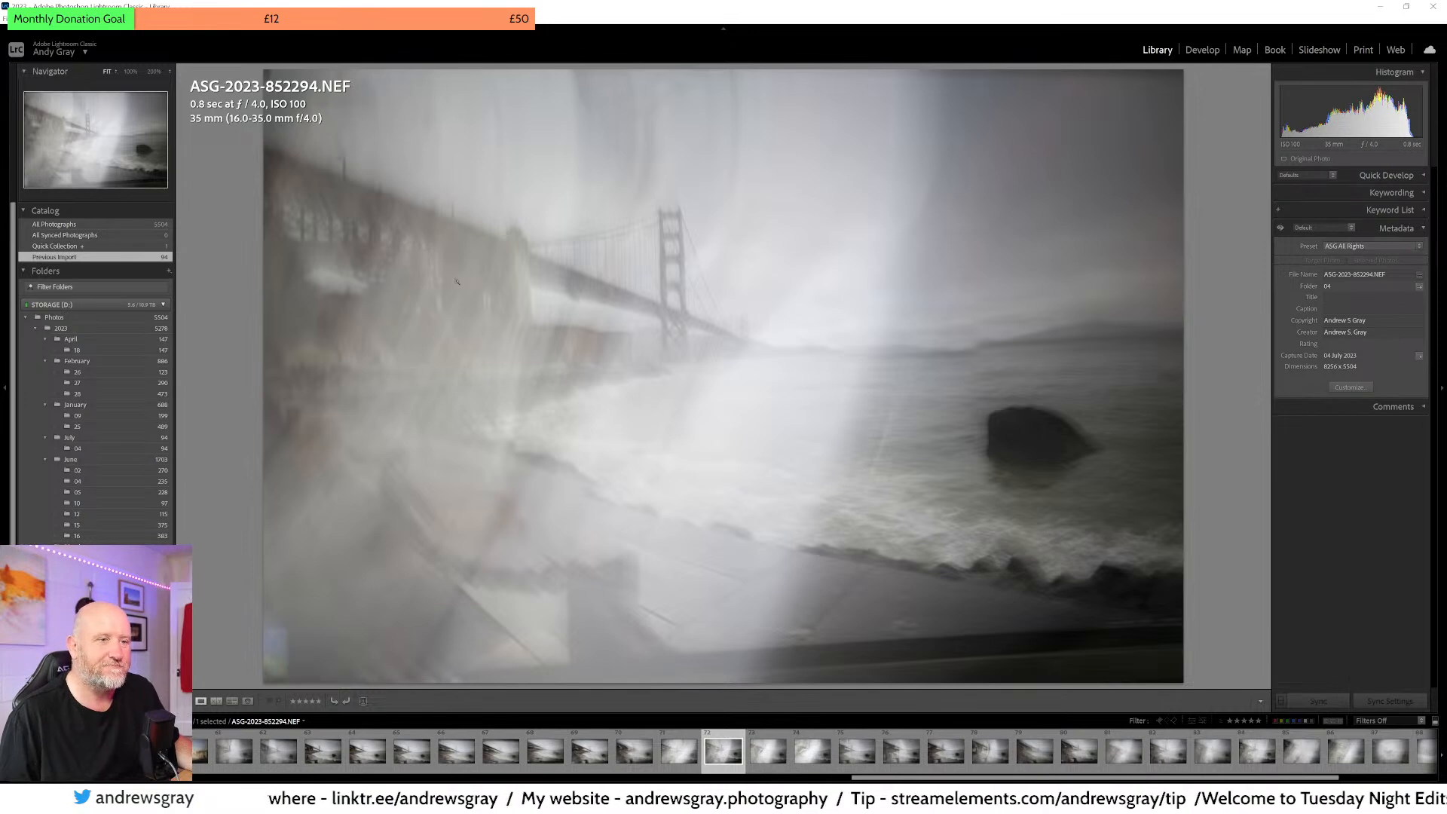
- Look through the motion-blurred Golden Gate Bridge shoreline frames from ASG-2023-852295.NEF up to the circular-motion frame ASG-2023-852309.NEF
key(Right)
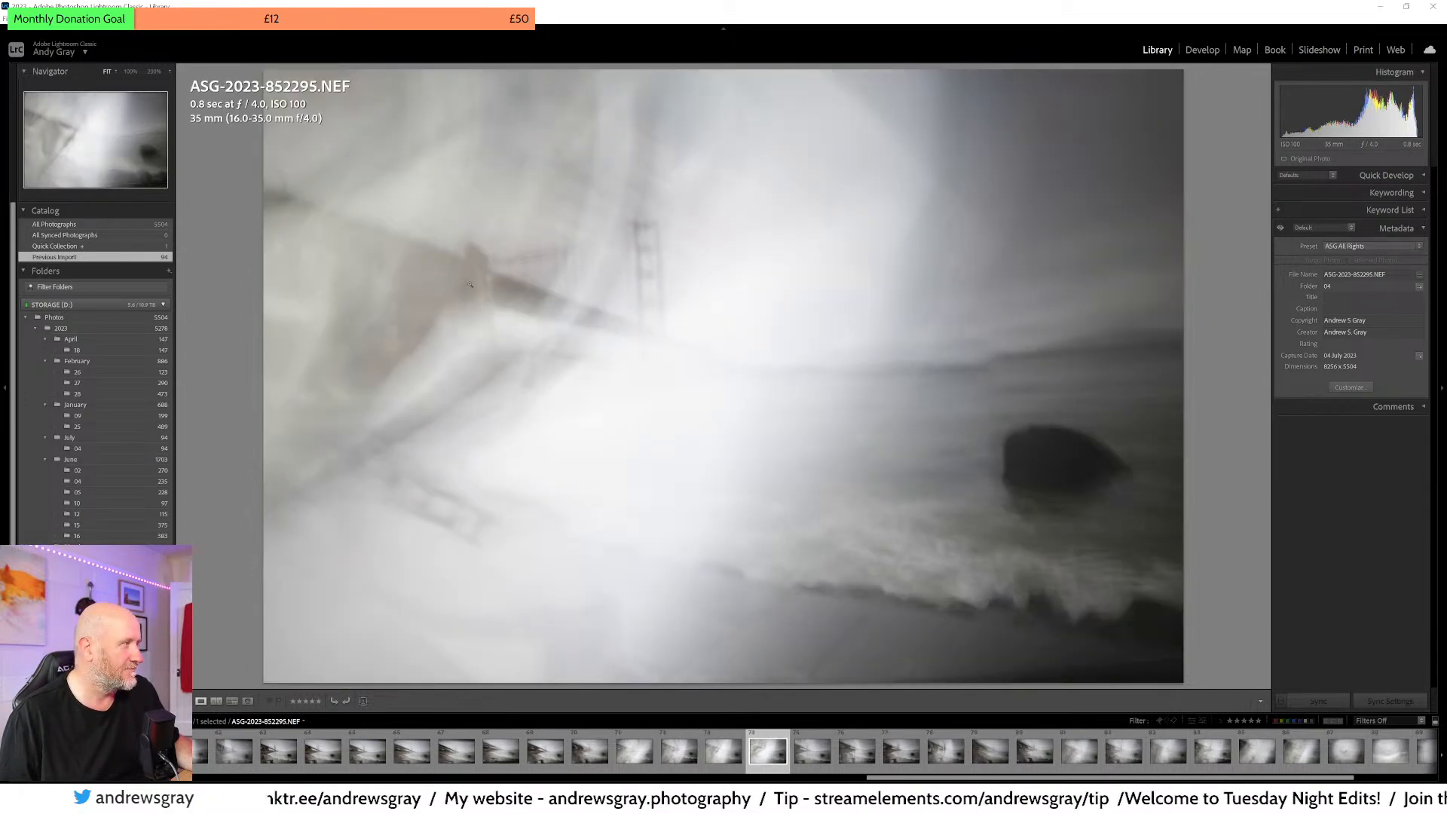
key(Right)
key(Right)
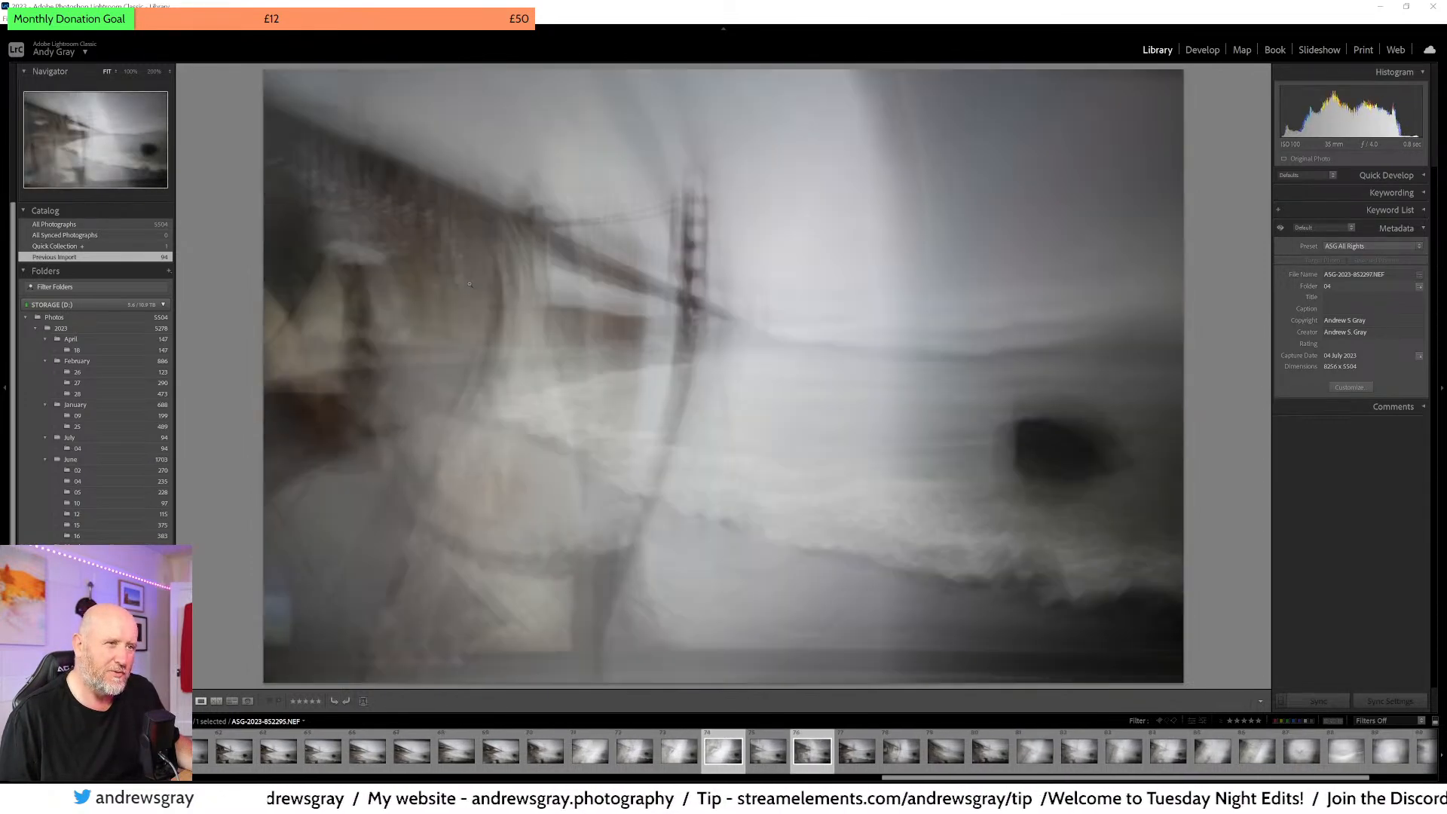
key(Right)
key(Right)
key(Right)
key(Right)
key(Right)
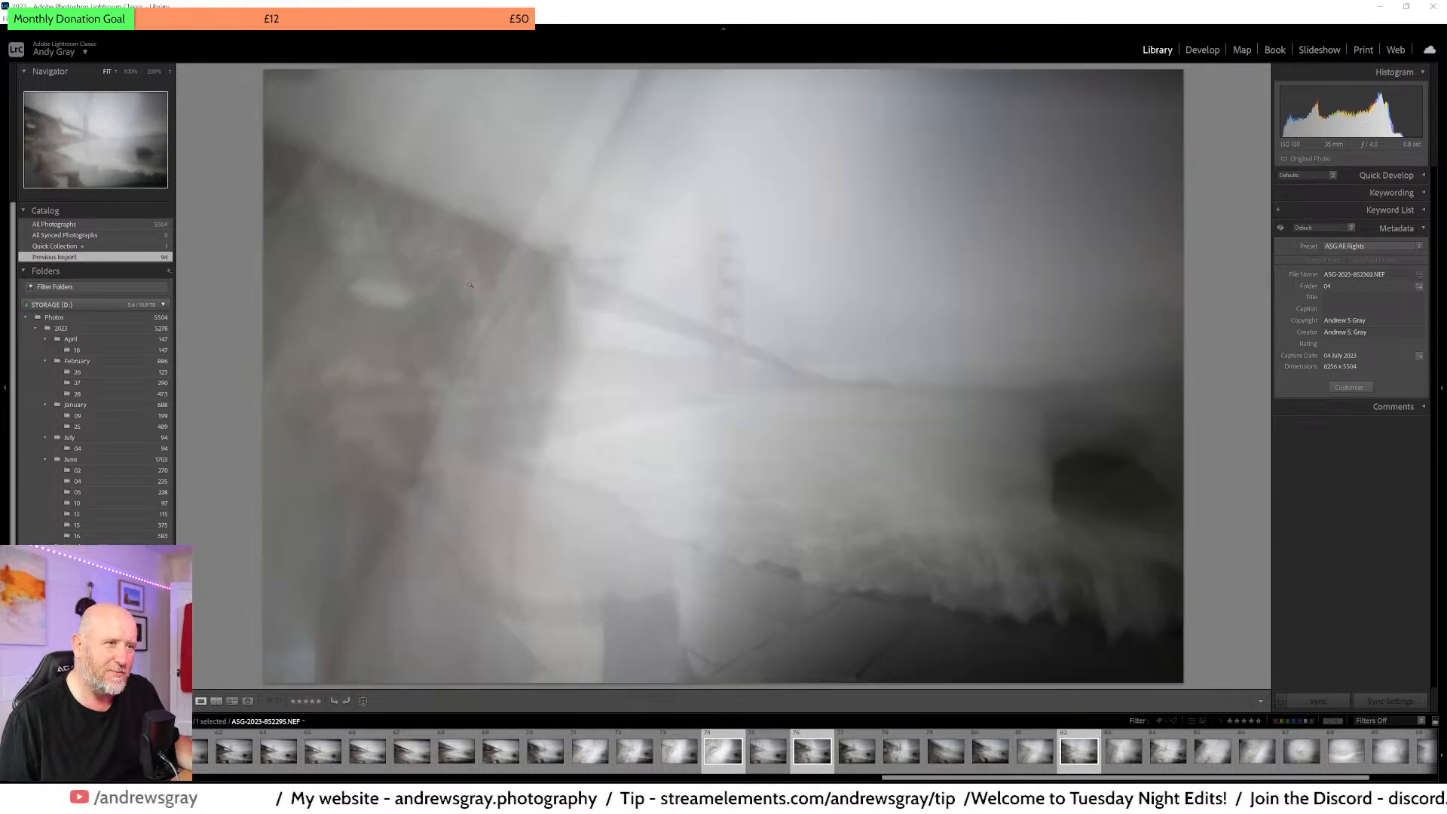
key(Right)
key(Right)
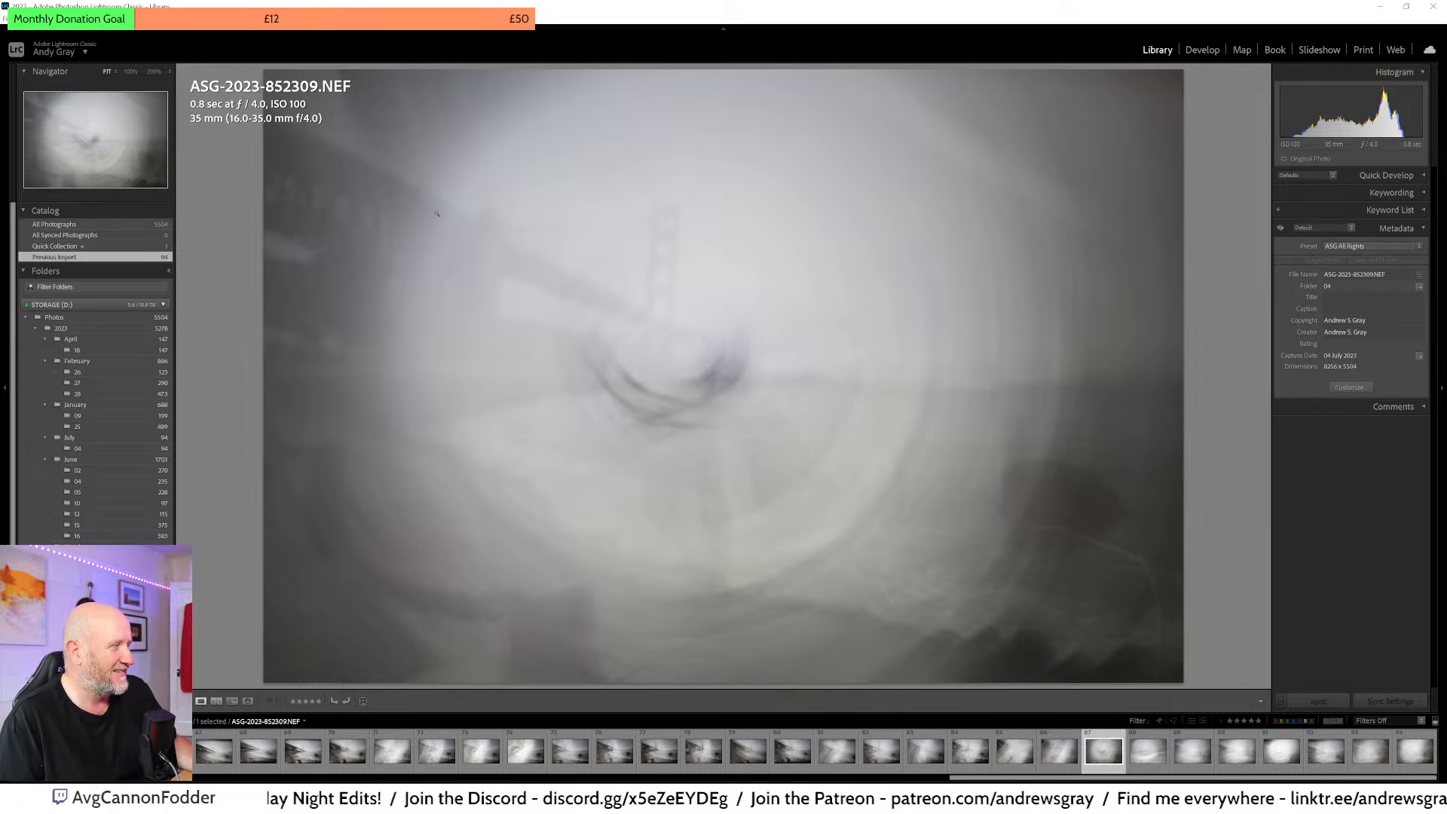
- Review the remaining swirled Golden Gate Bridge frames from ASG-2023-852310.NEF through ASG-2023-852316.NEF
key(Right)
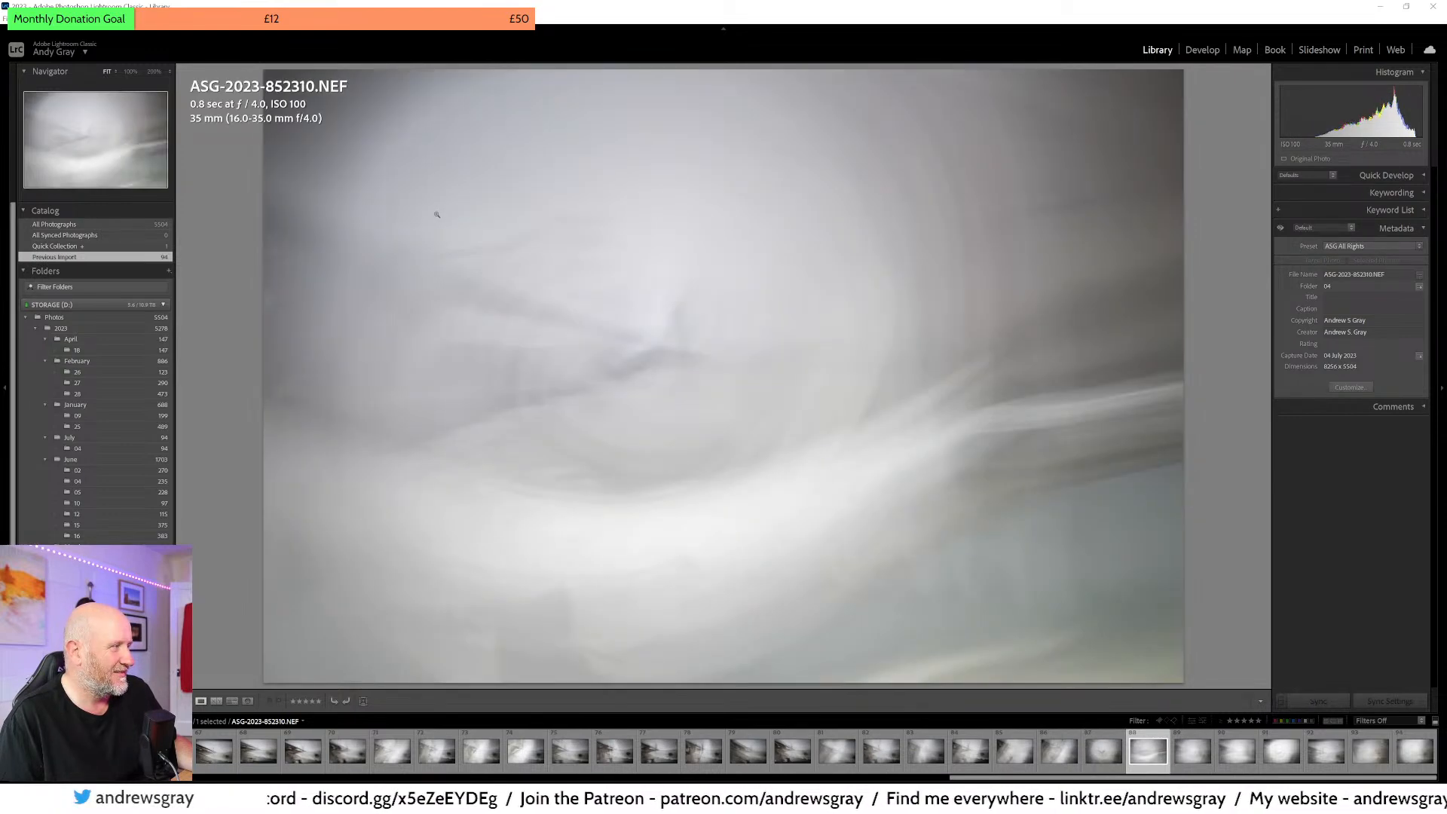
key(Right)
key(Right)
key(Right)
key(Right)
key(Right)
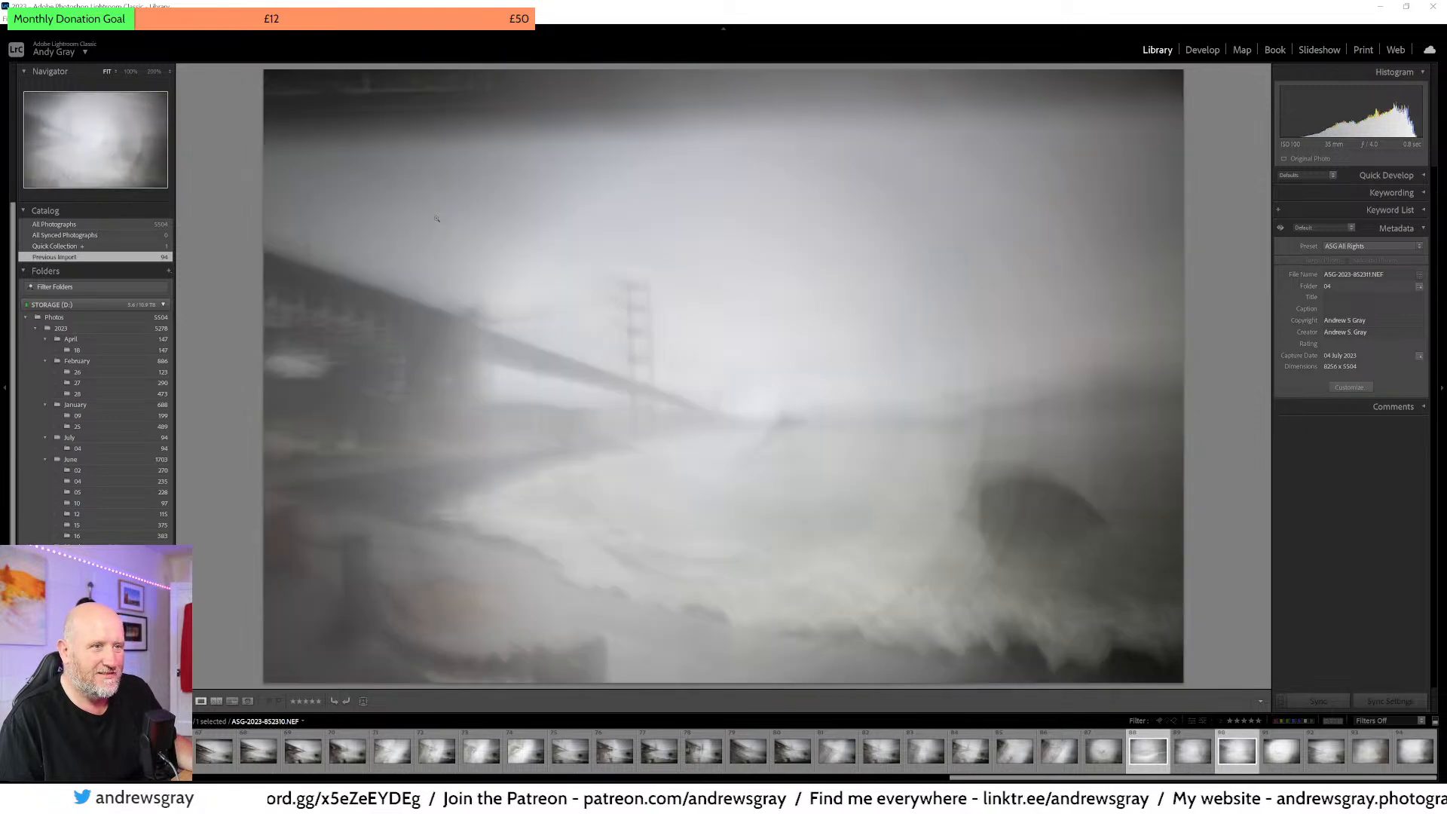
key(Right)
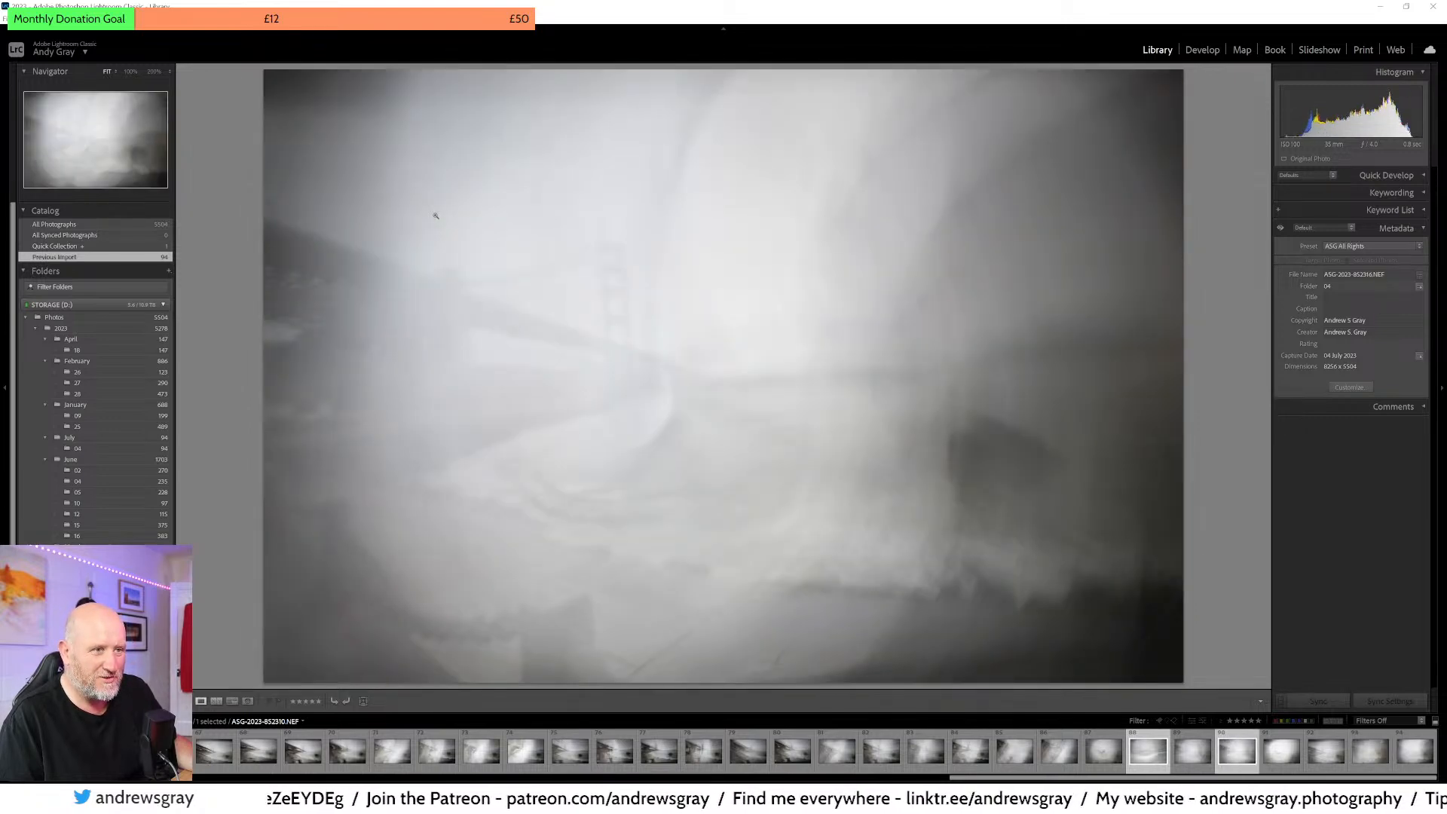
key(Left)
key(Left)
key(Left)
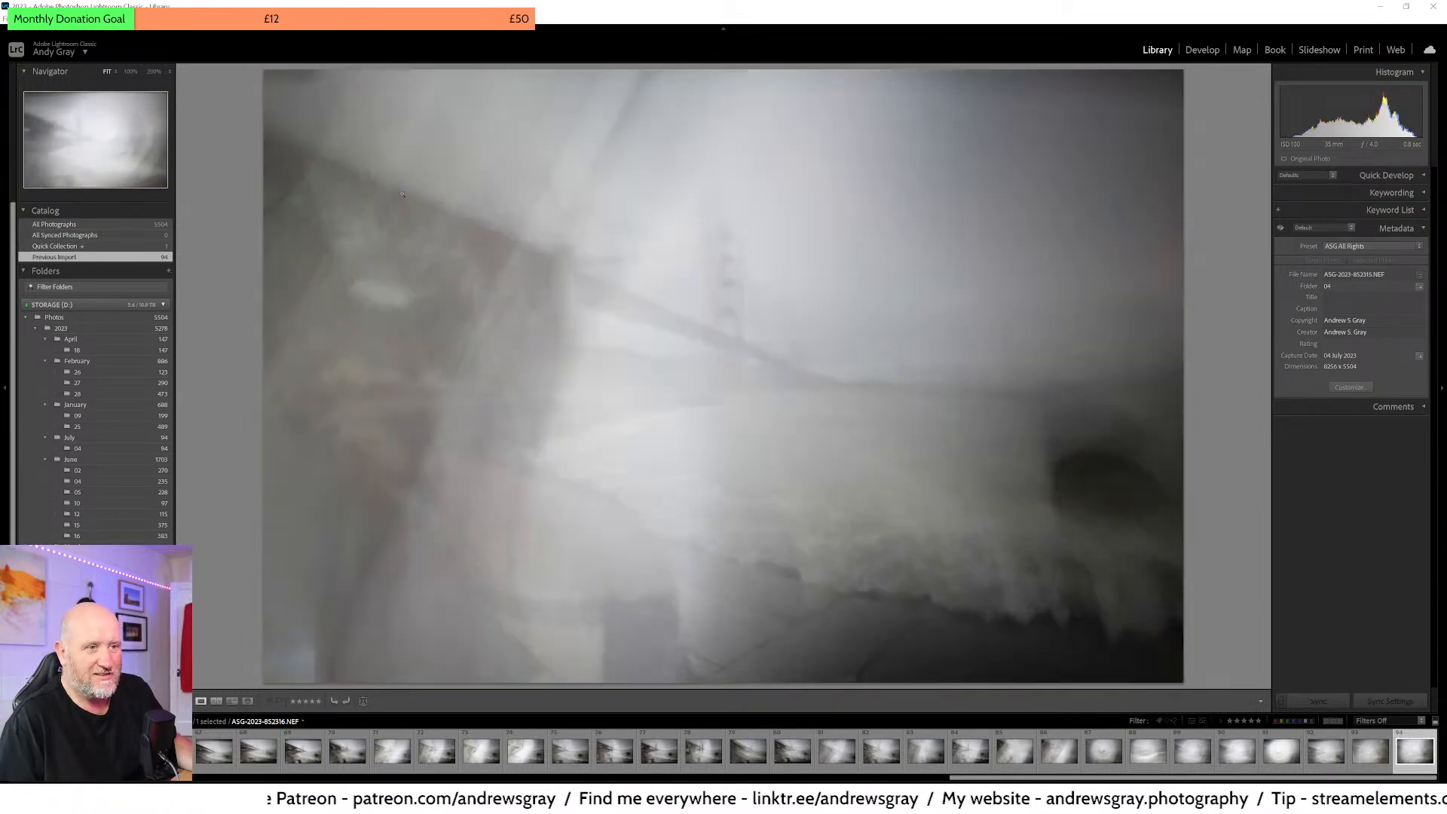
- Browse back from ASG-2023-852316.NEF through the bridge frames toward the earlier Statue of Liberty shots
key(Left)
key(Left)
key(Left)
key(Left)
key(Left)
key(Left)
key(Left)
key(Left)
key(Left)
key(Left)
key(Left)
key(Left)
key(Left)
key(Left)
key(Left)
key(Left)
key(Left)
key(Left)
key(Left)
key(Left)
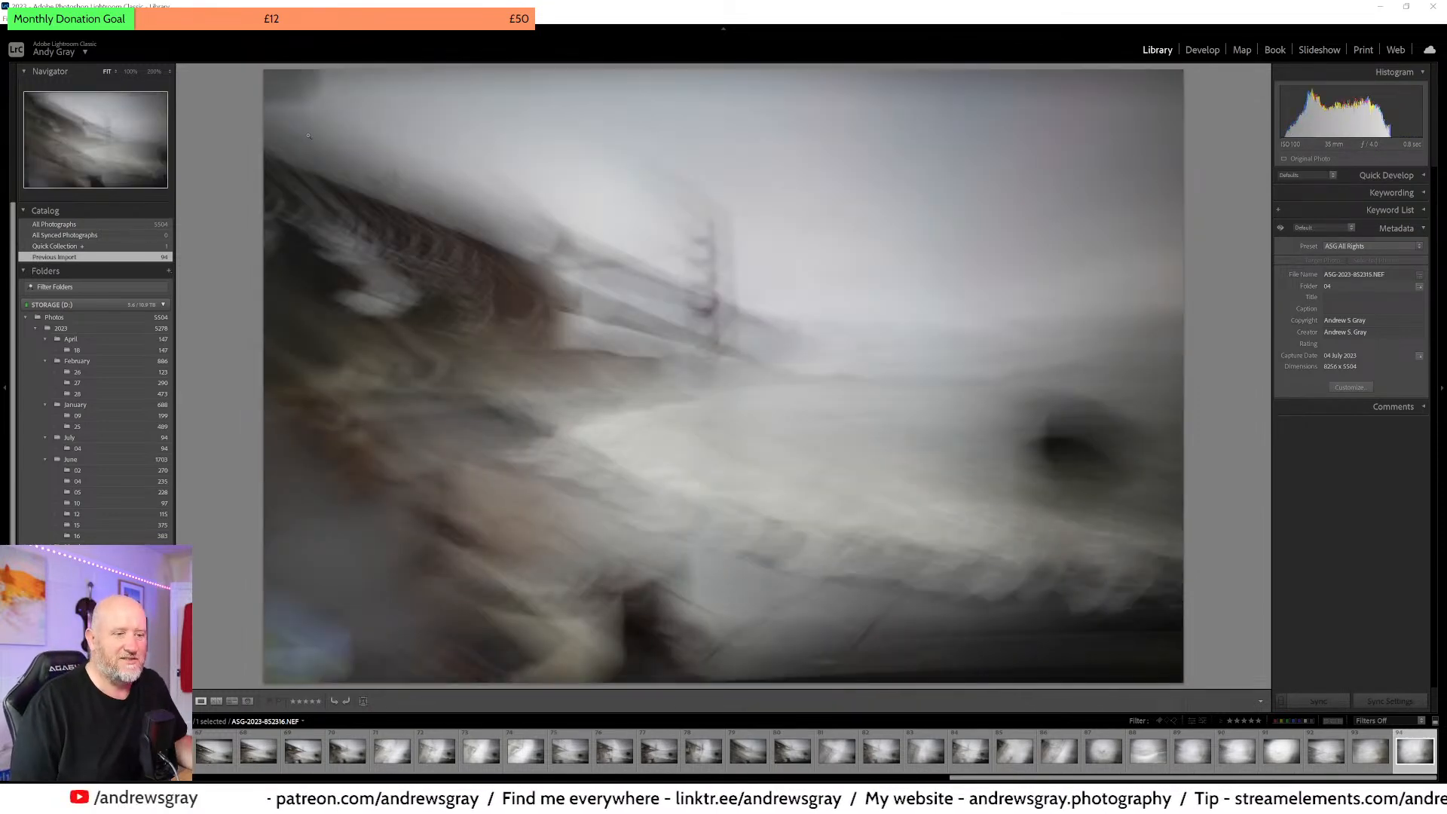
key(Left)
key(Left)
key(Left)
key(Left)
key(Left)
key(Left)
key(Left)
key(Left)
key(Left)
key(Left)
key(Left)
key(Left)
key(Left)
key(Left)
key(Left)
key(Left)
key(Left)
key(Left)
key(Left)
key(Left)
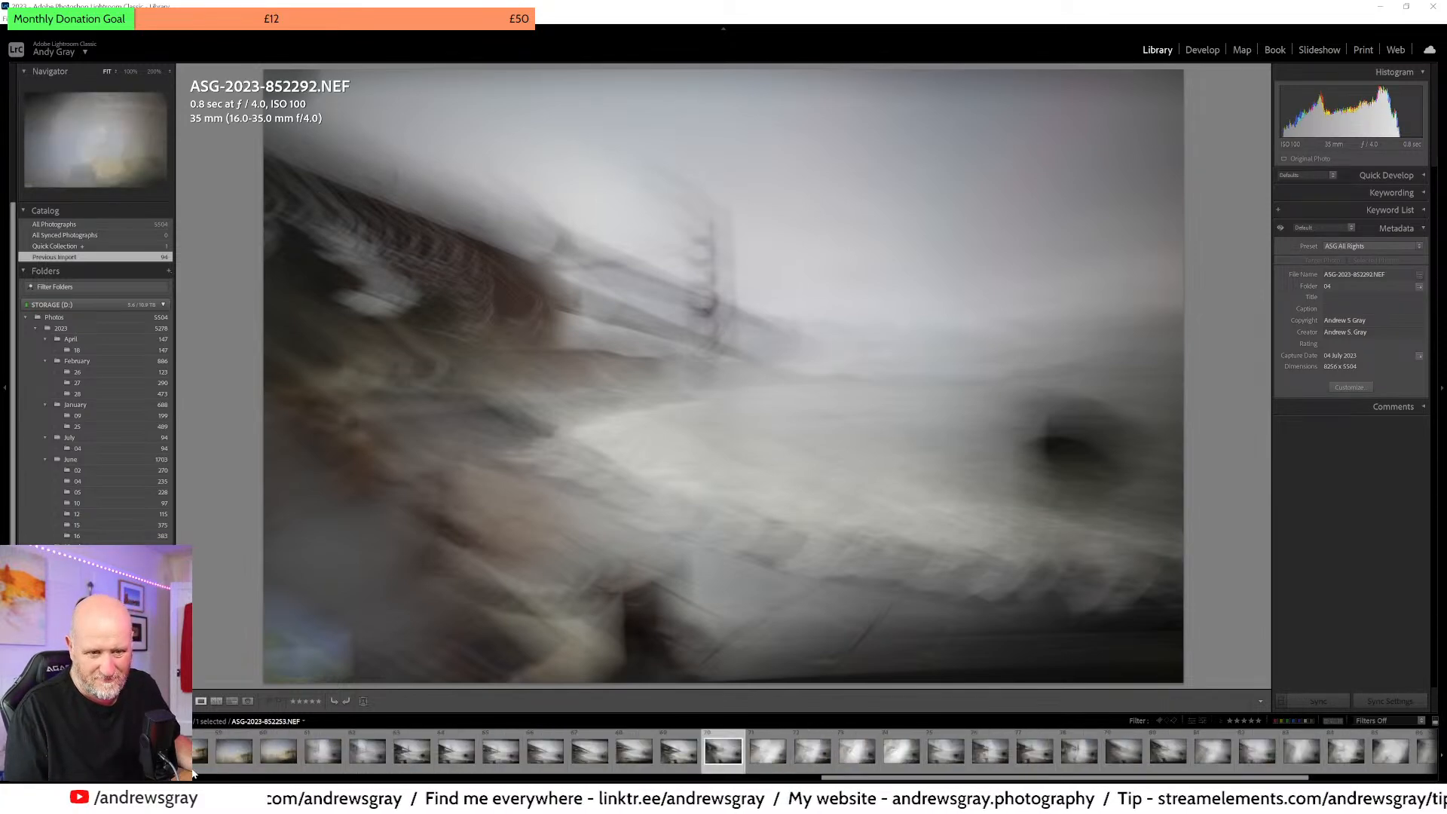
- Compare the last Statue of Liberty pier frames and give ASG-2023-852278.NEF a one-star rating
scroll(852, 741, down, 10)
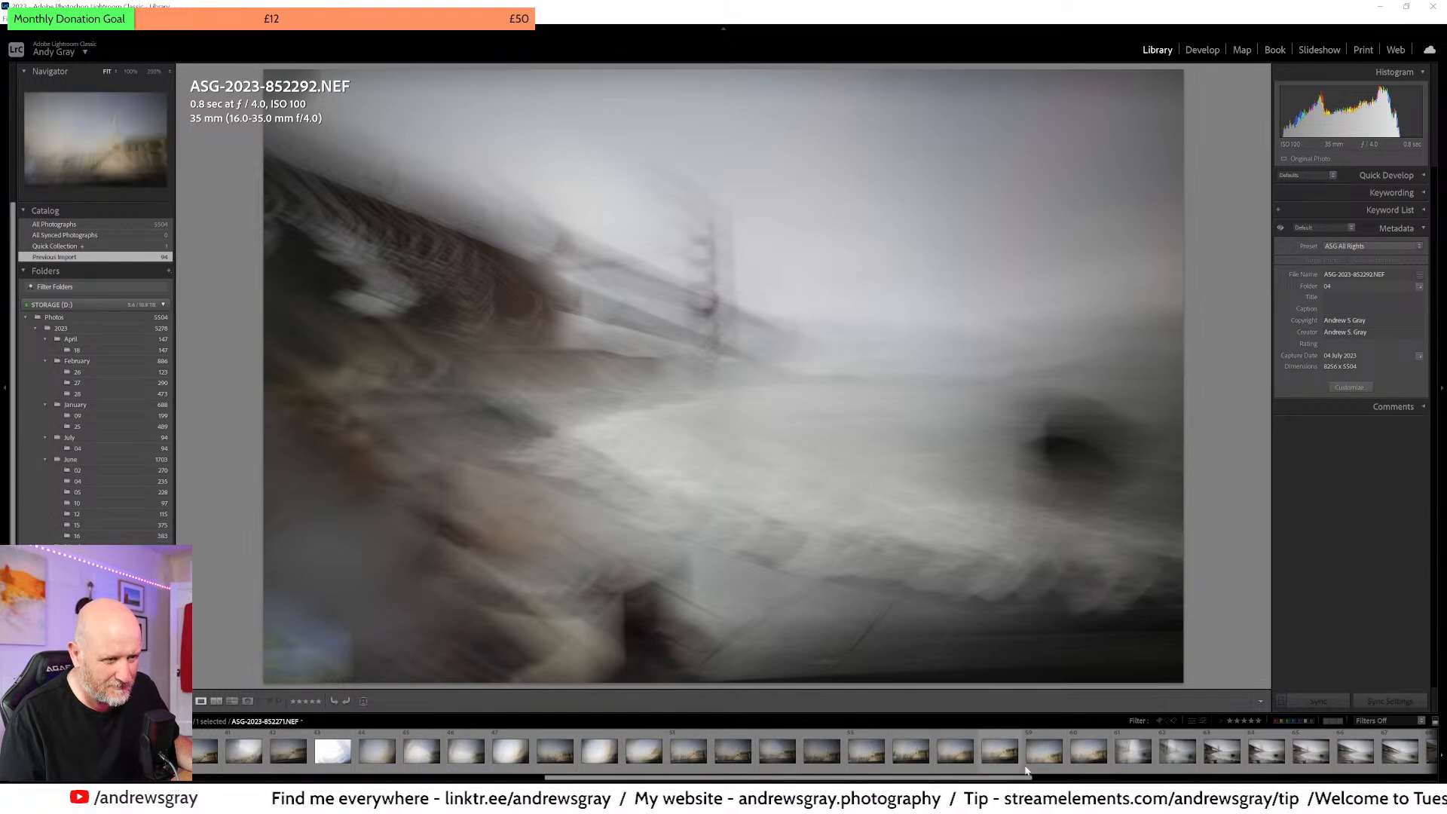
click(1061, 760)
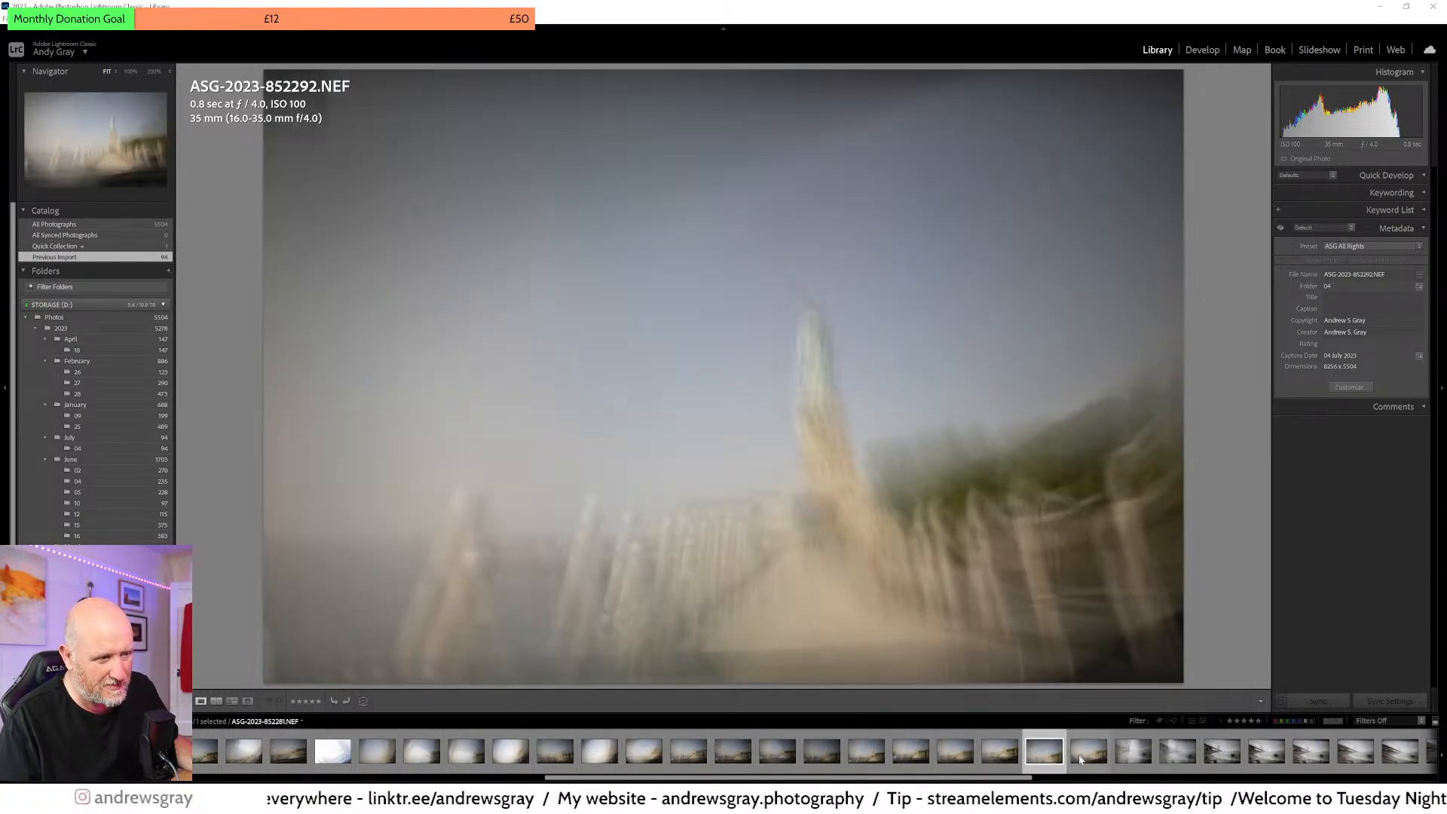
key(Right)
key(Left)
key(Left)
key(Left)
key(Left)
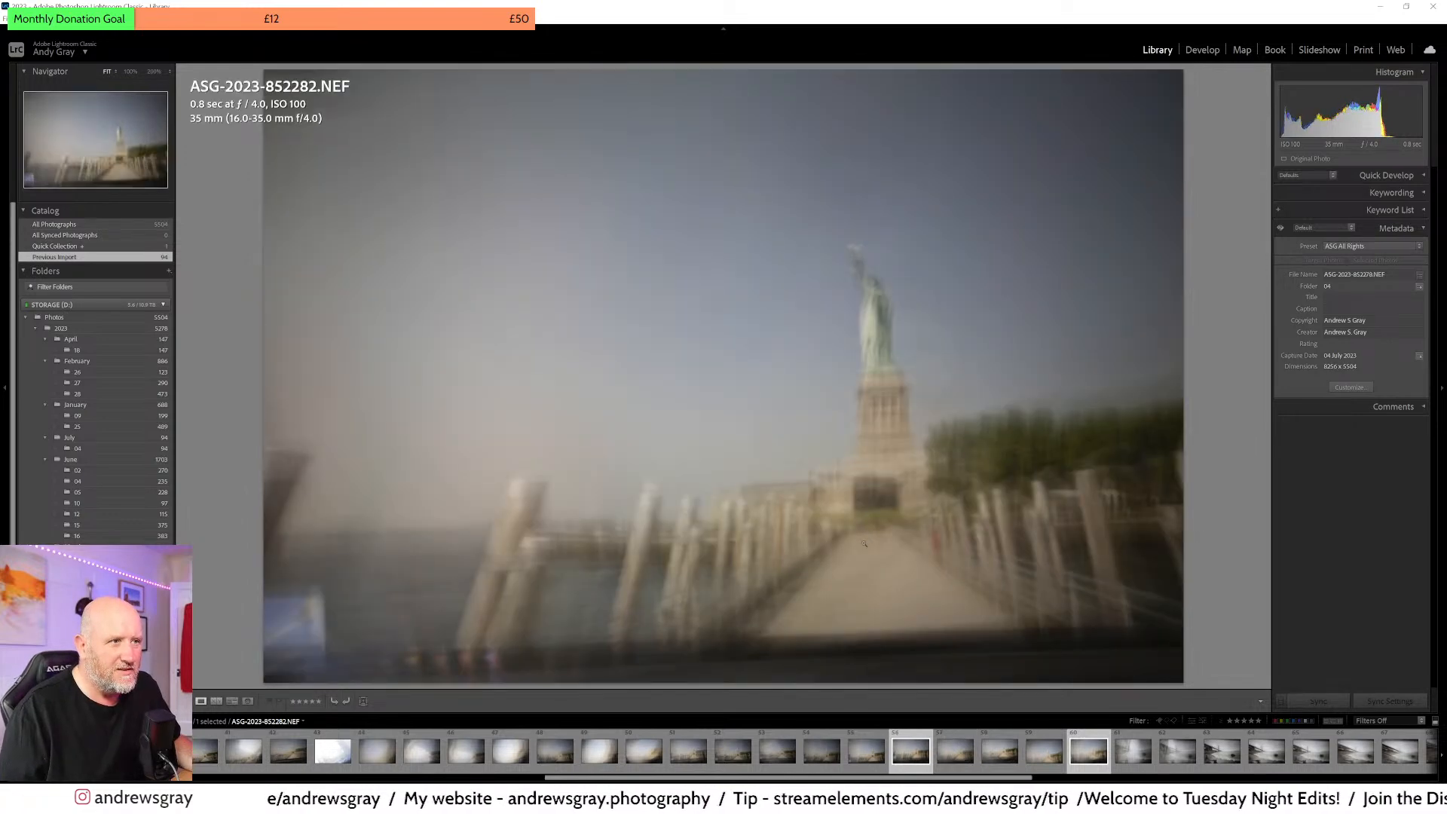
key(Right)
key(Right)
key(Right)
key(Right)
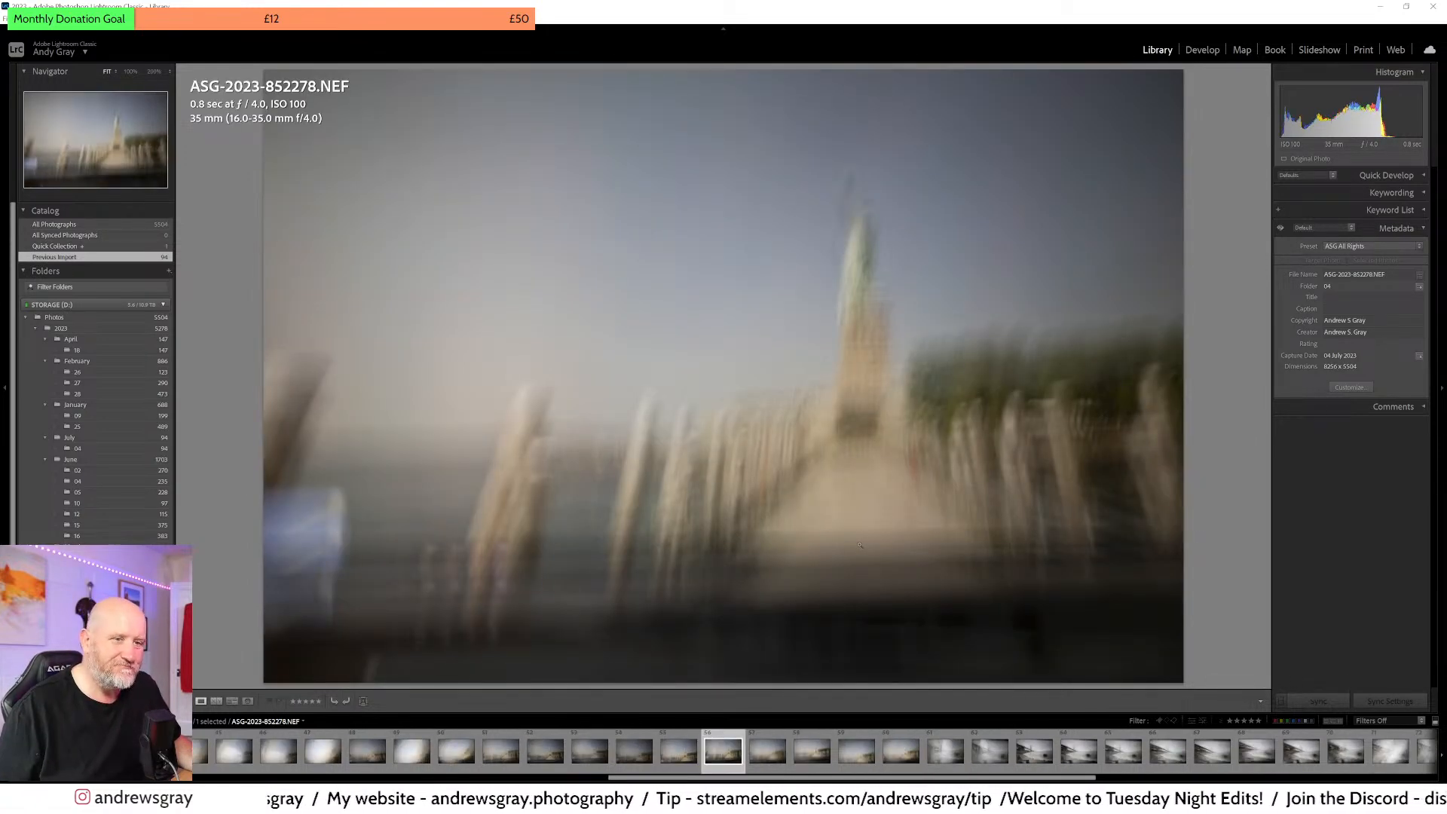
key(1)
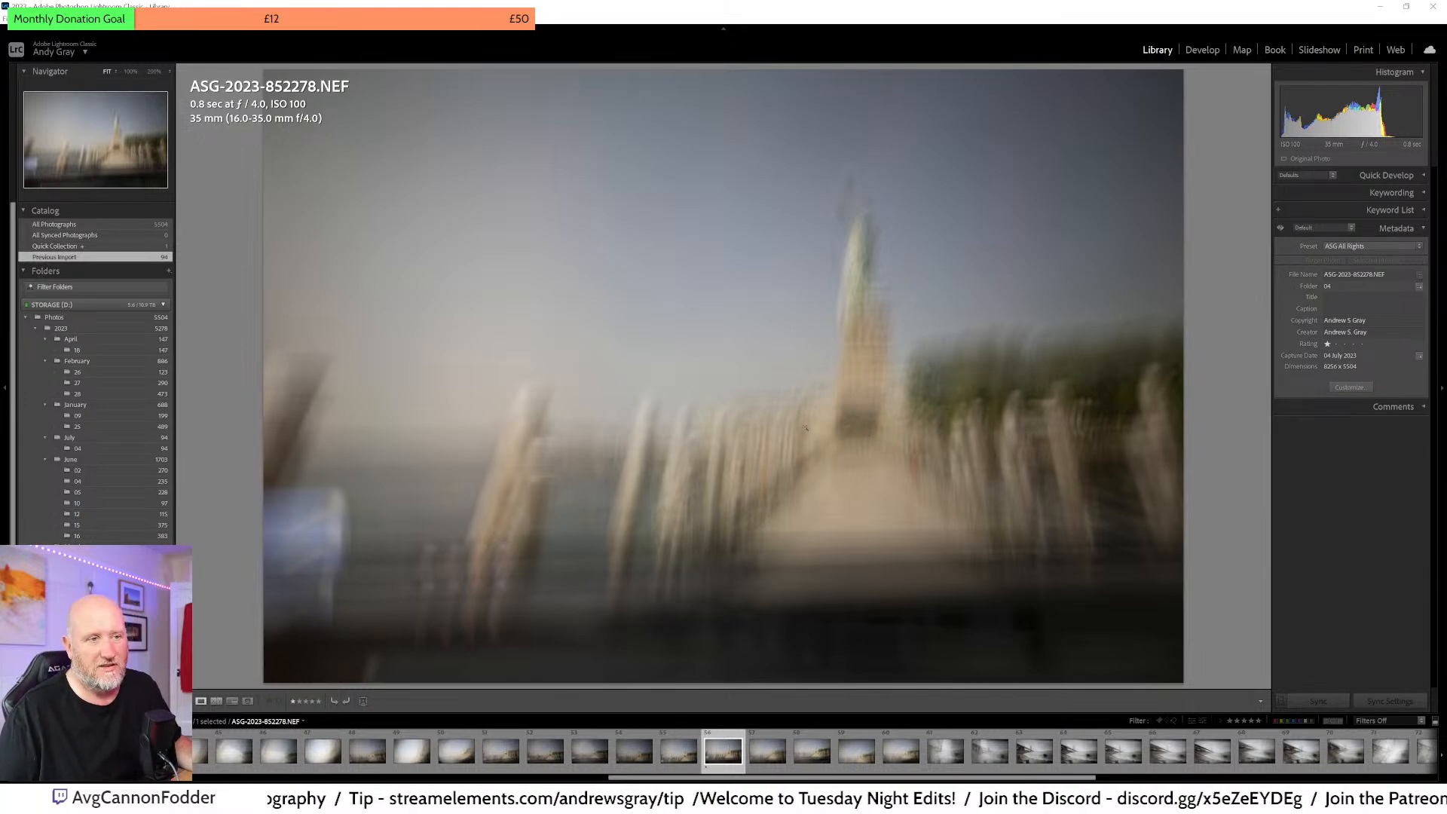
- Work back through the pier frames, rating ASG-2023-852277.NEF and ASG-2023-852274.NEF one star
key(Left)
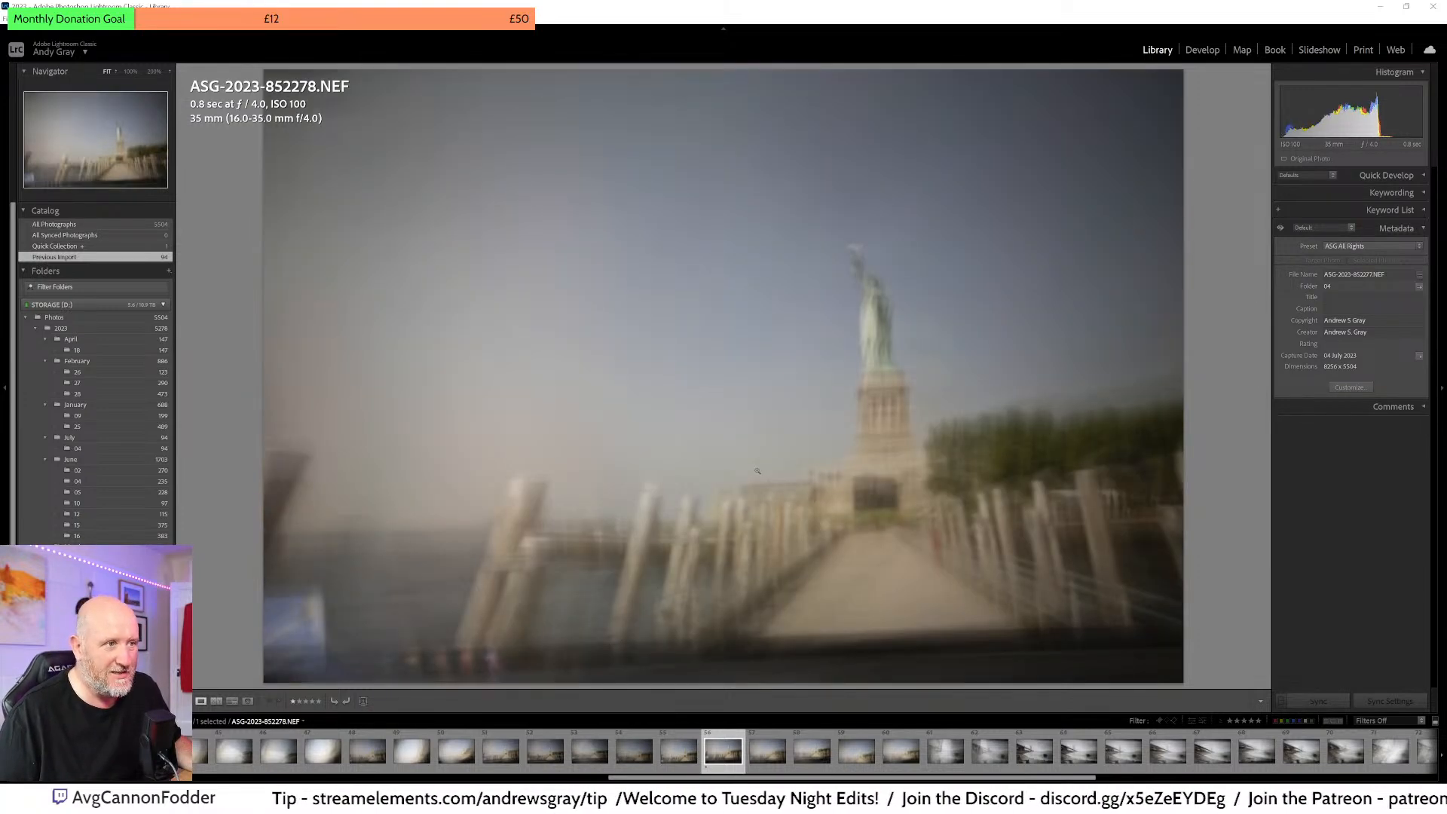
key(1)
key(Left)
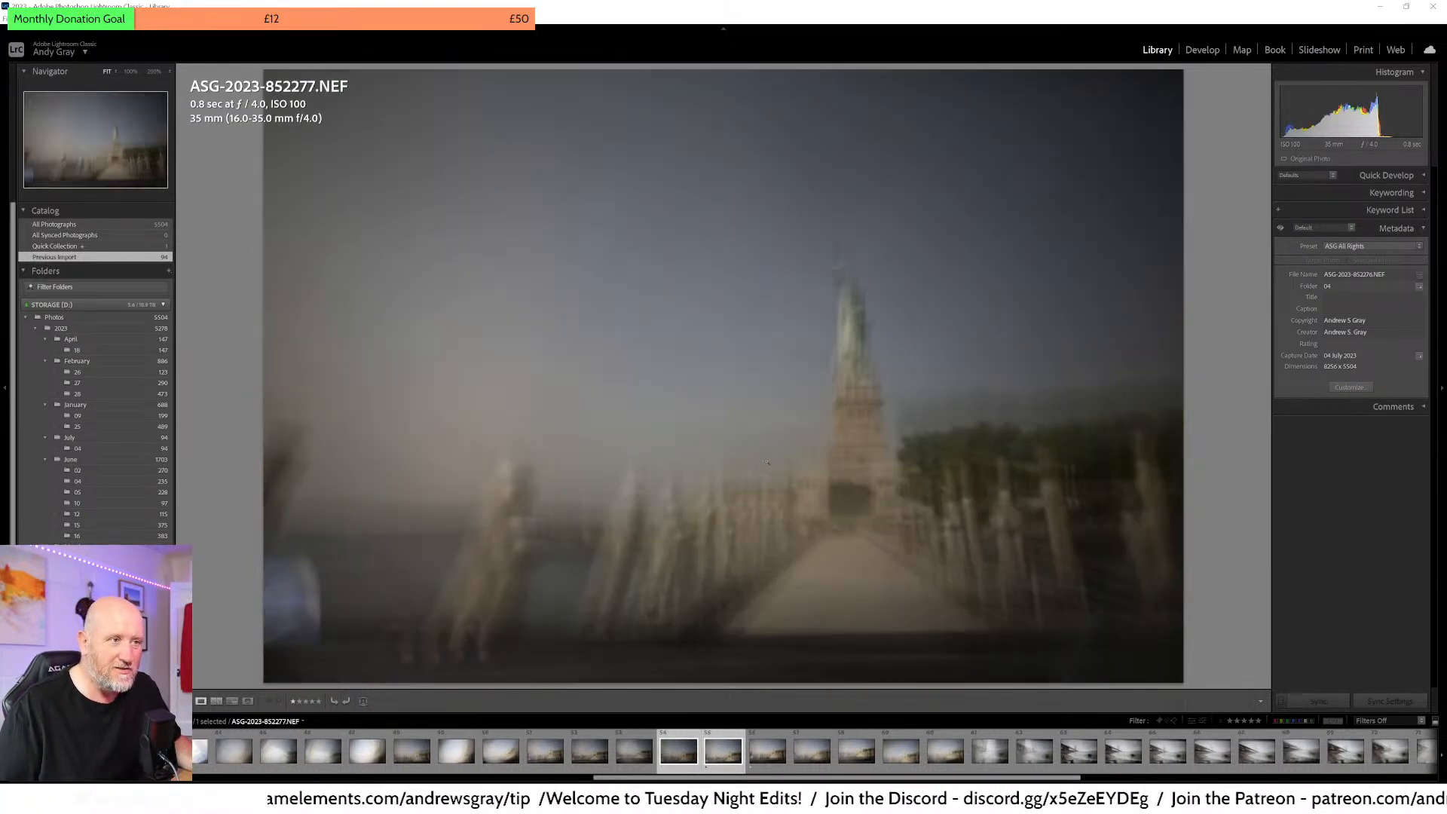
key(Left)
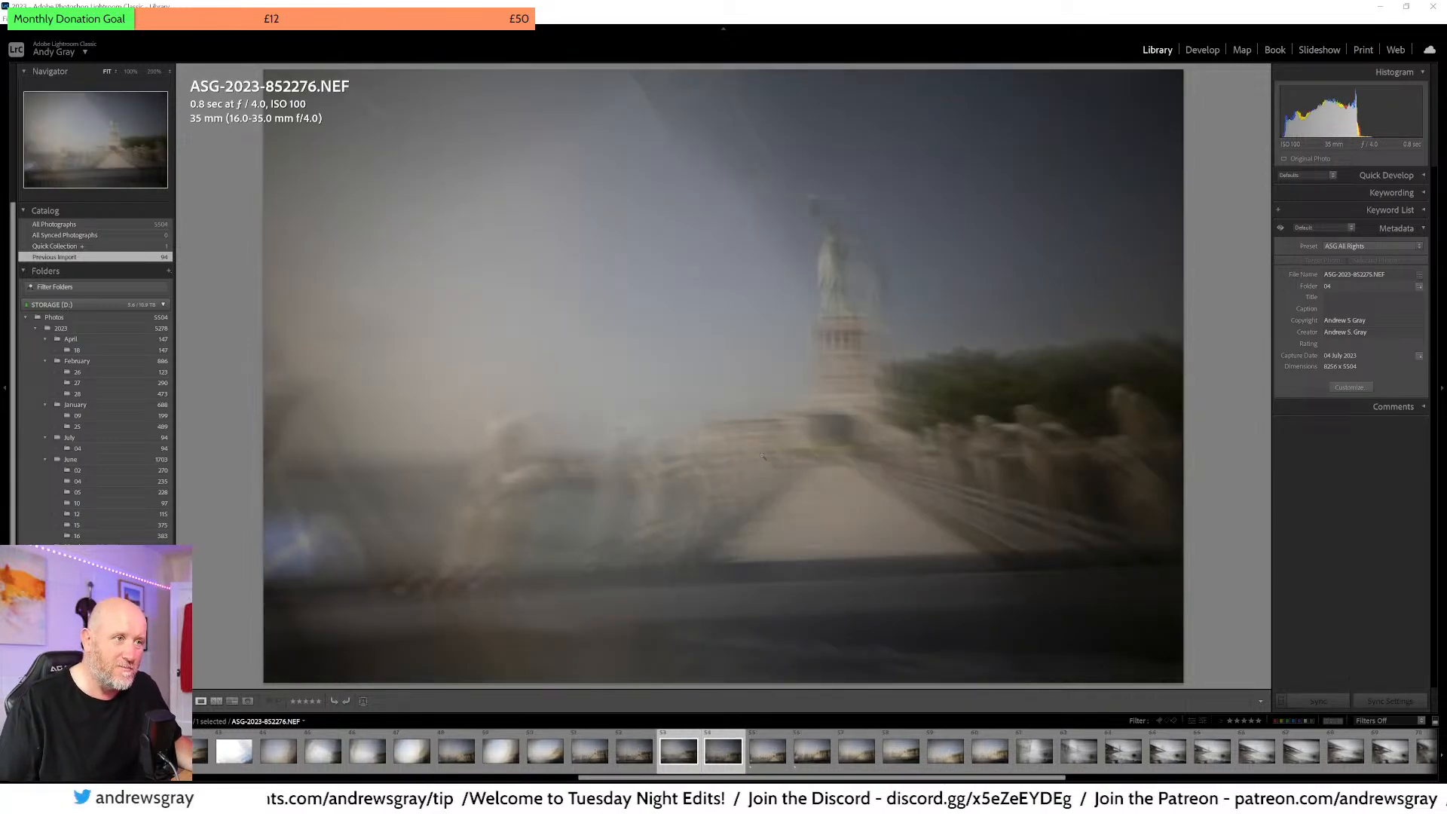
key(Left)
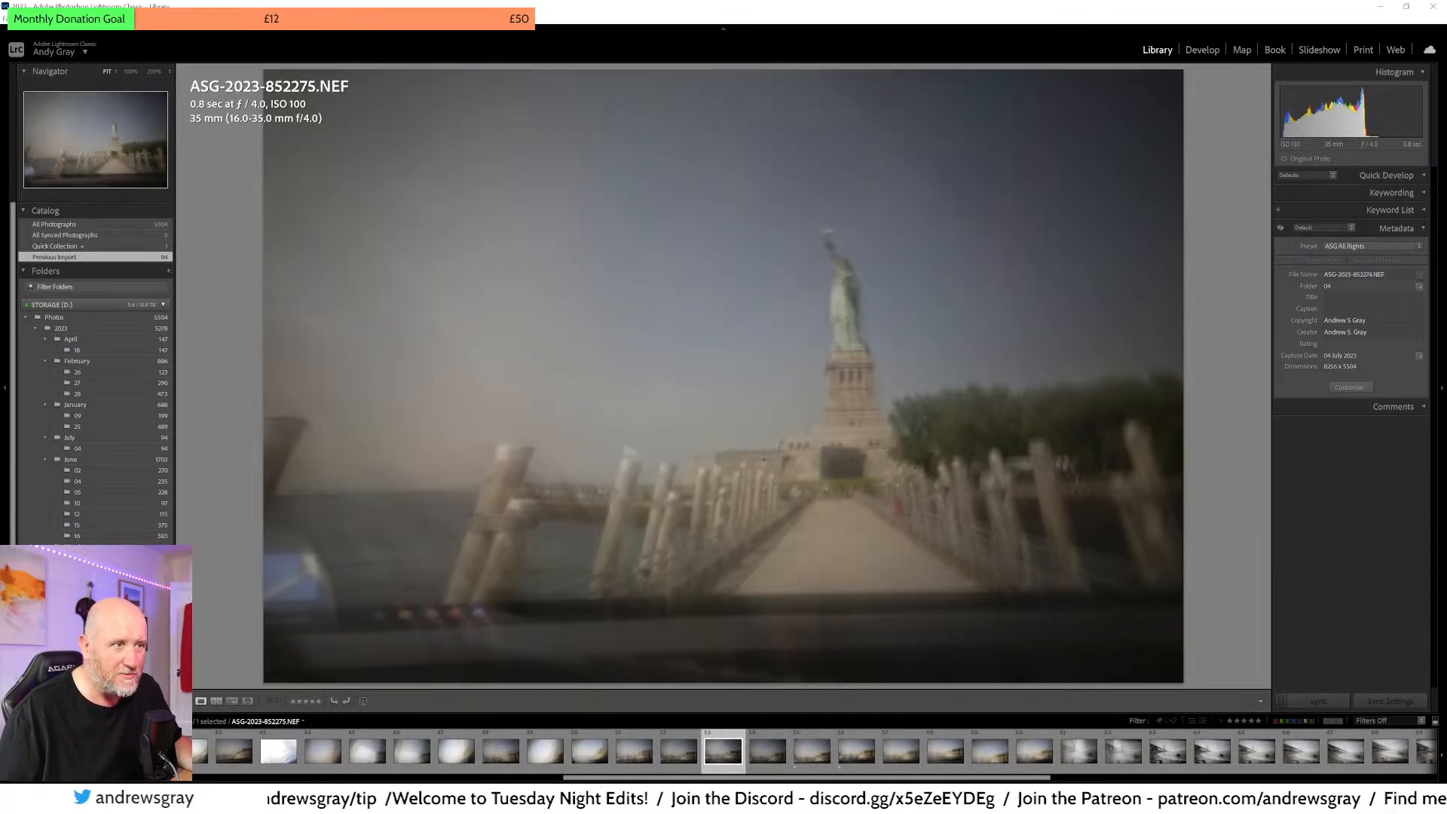
key(1)
- Compare the pier frames preceding ASG-2023-852274.NEF and rate the bright, hazy ASG-2023-852271.NEF one star
key(Left)
key(1)
key(Left)
key(Right)
key(Left)
key(Left)
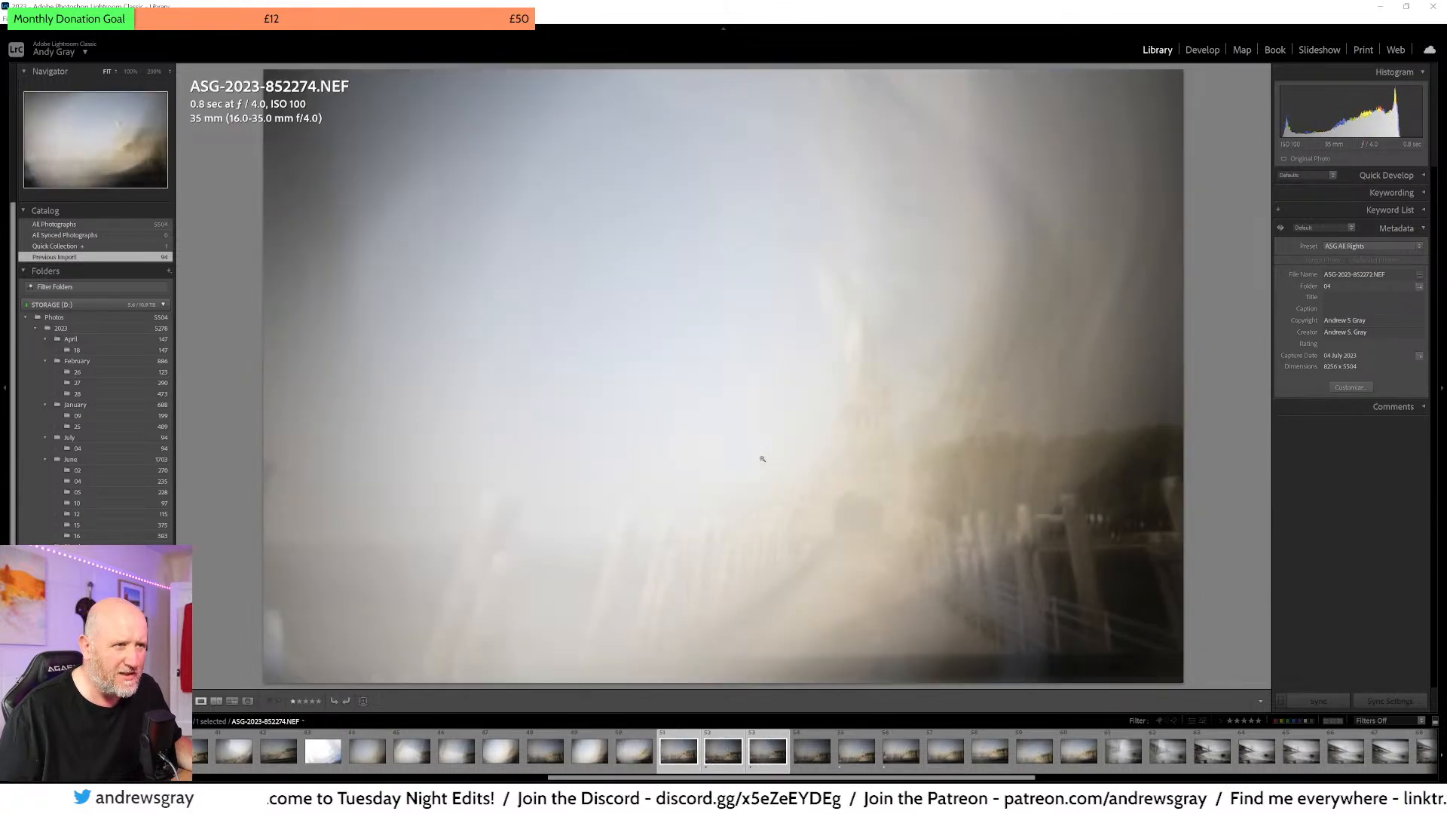
key(Left)
key(Left)
key(Right)
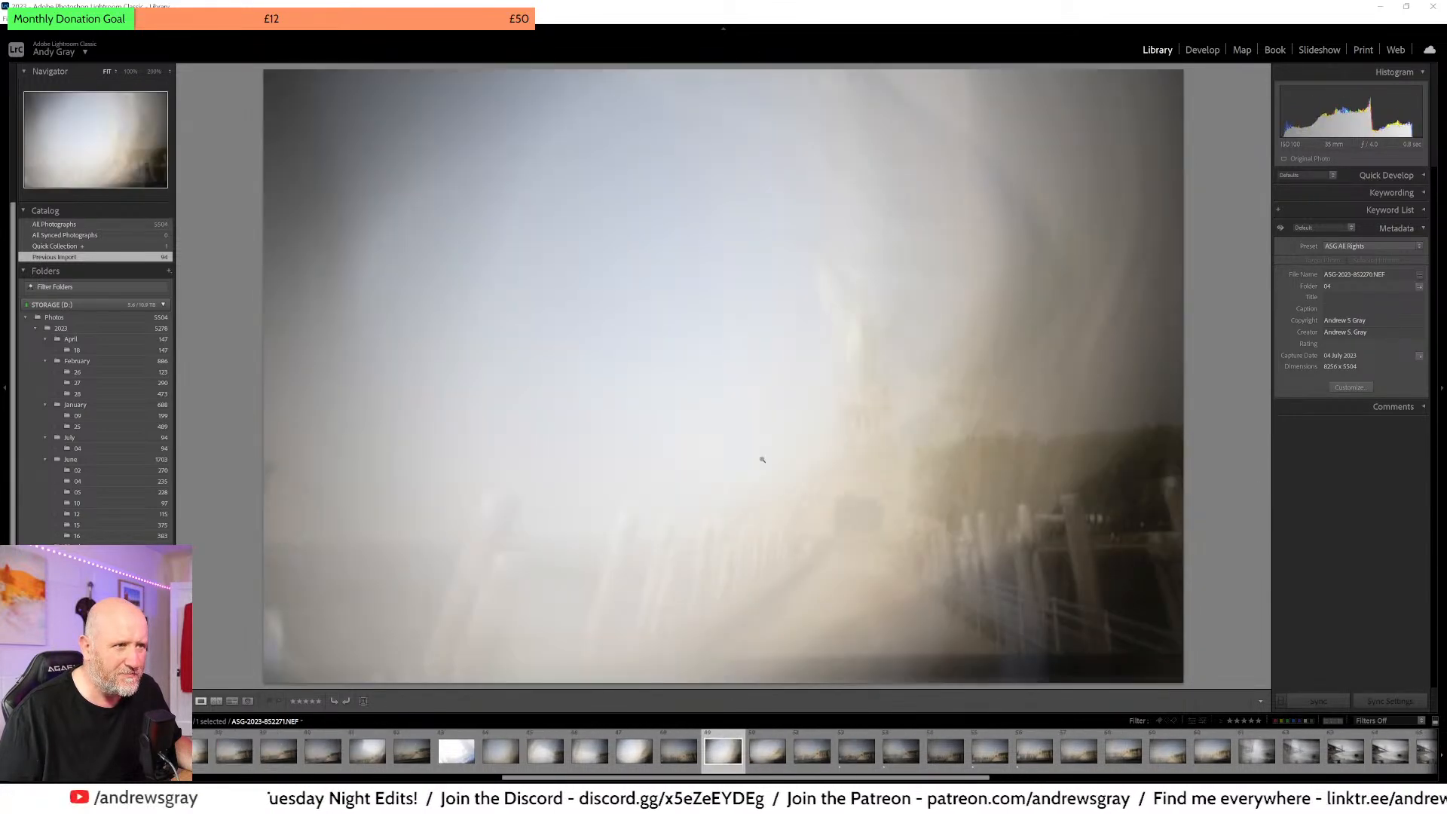
key(Right)
key(Right)
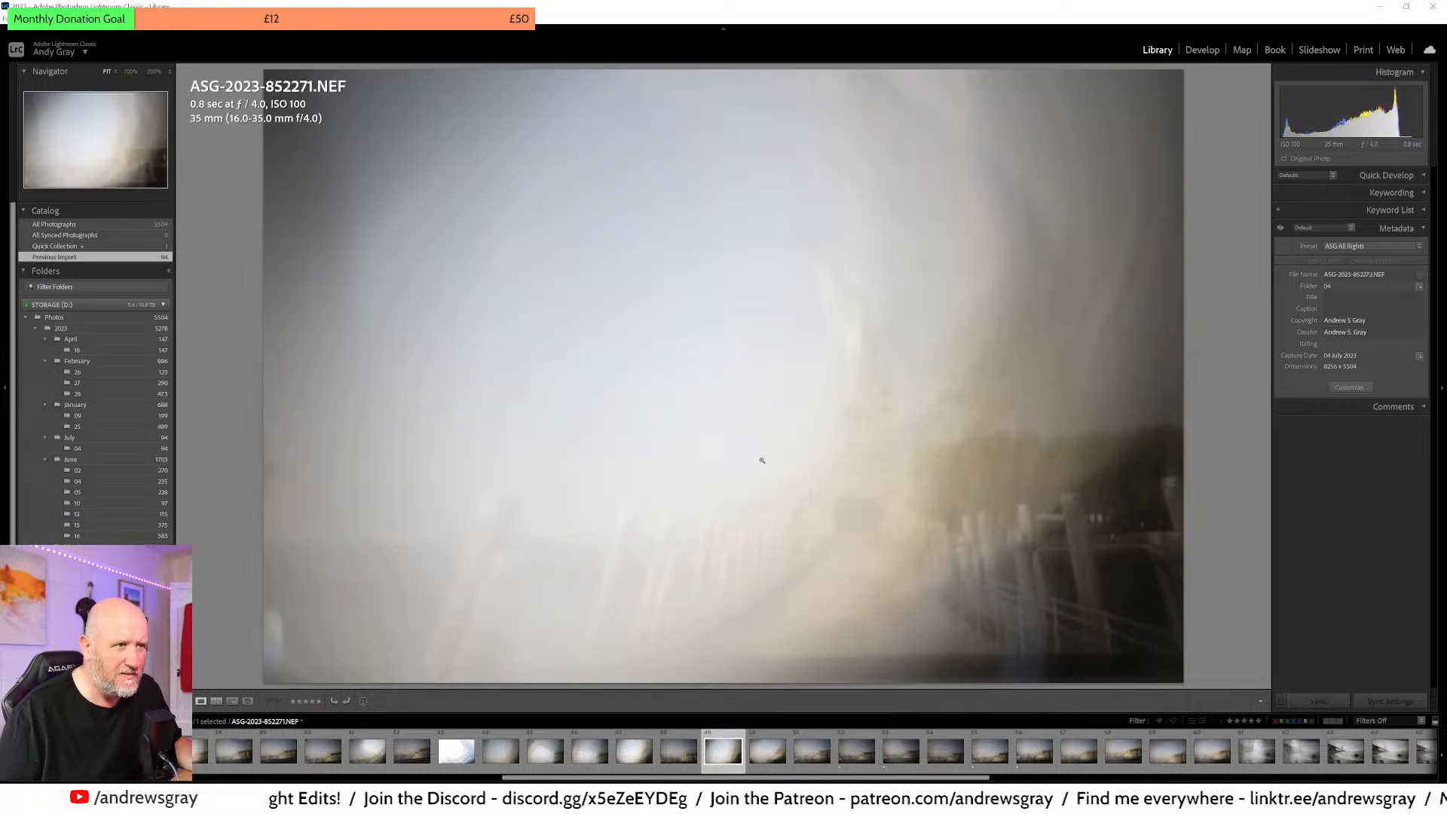
key(1)
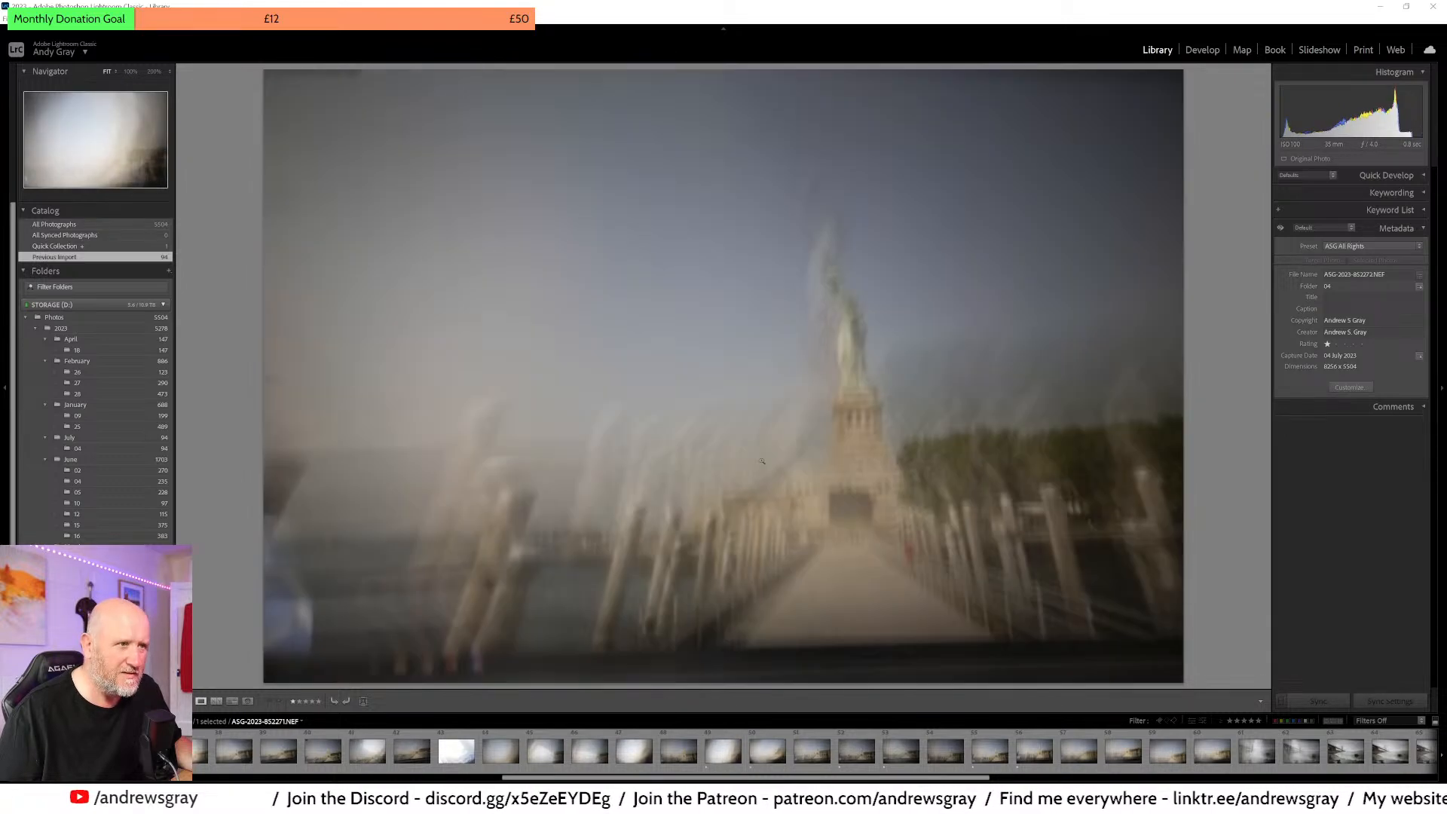
- Examine the pier frames before ASG-2023-852271.NEF, including the overexposed one, for further candidates to rate
key(Left)
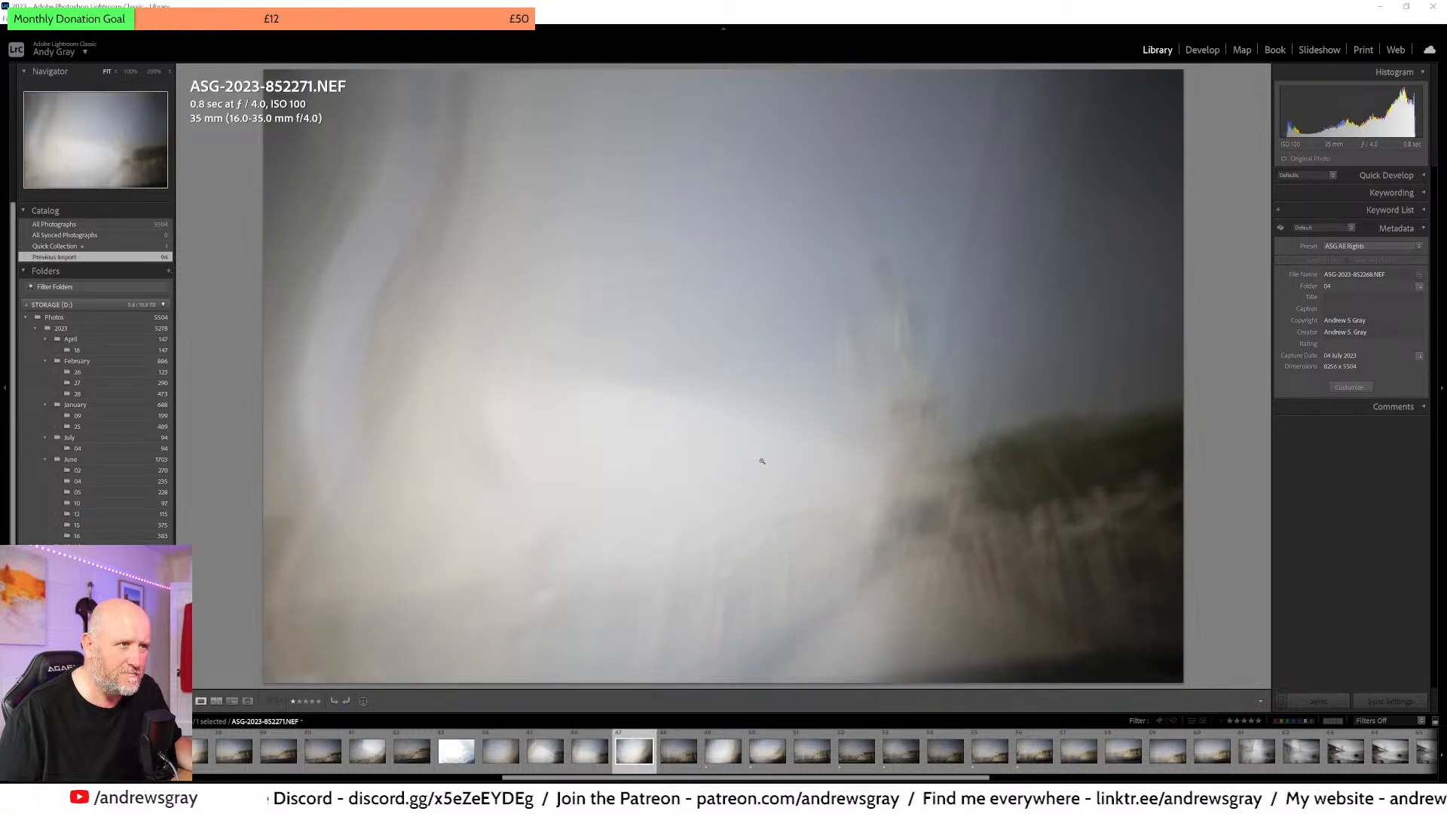
key(Left)
key(Left)
key(Left)
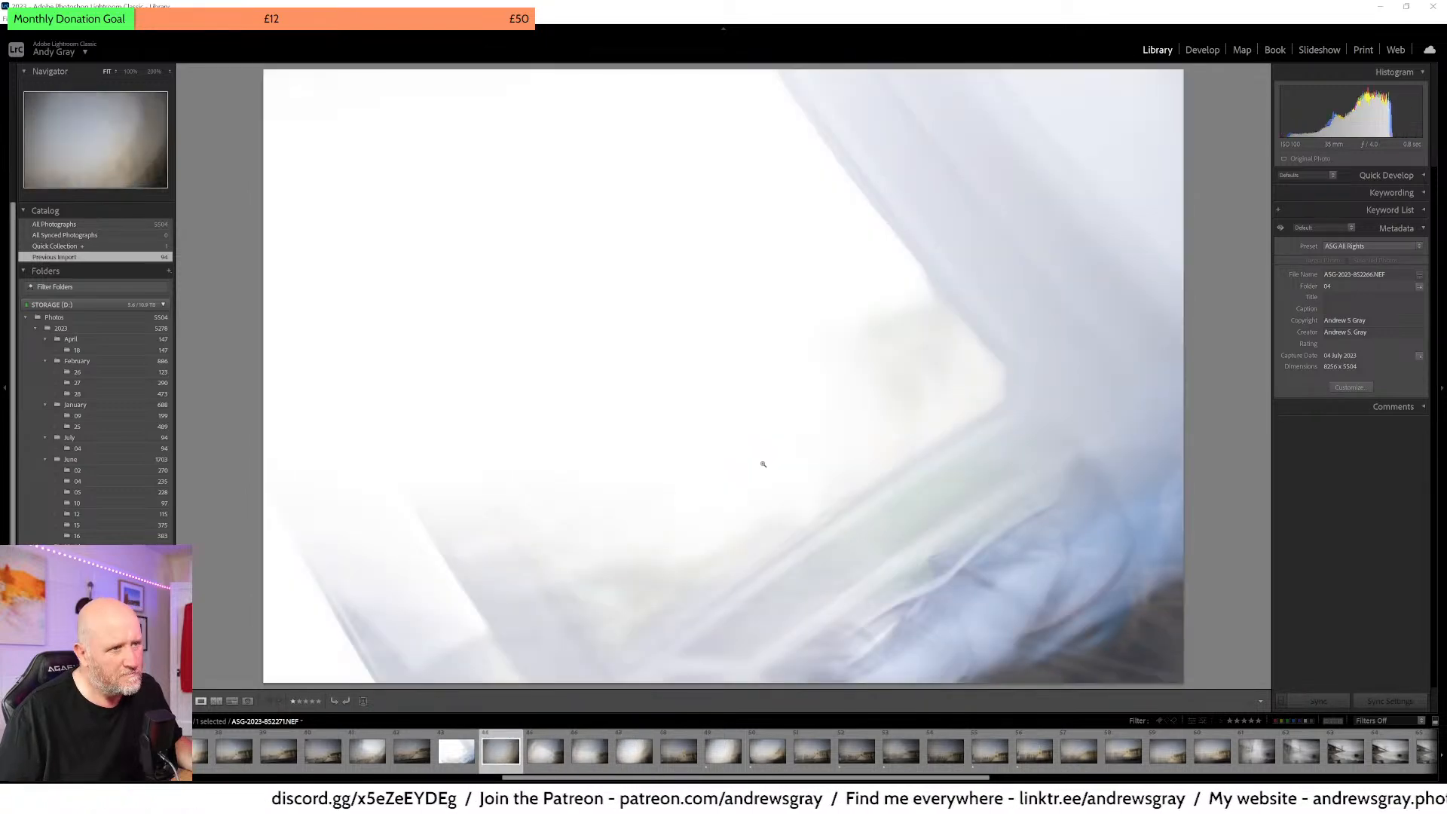
key(Left)
key(Left)
key(Left)
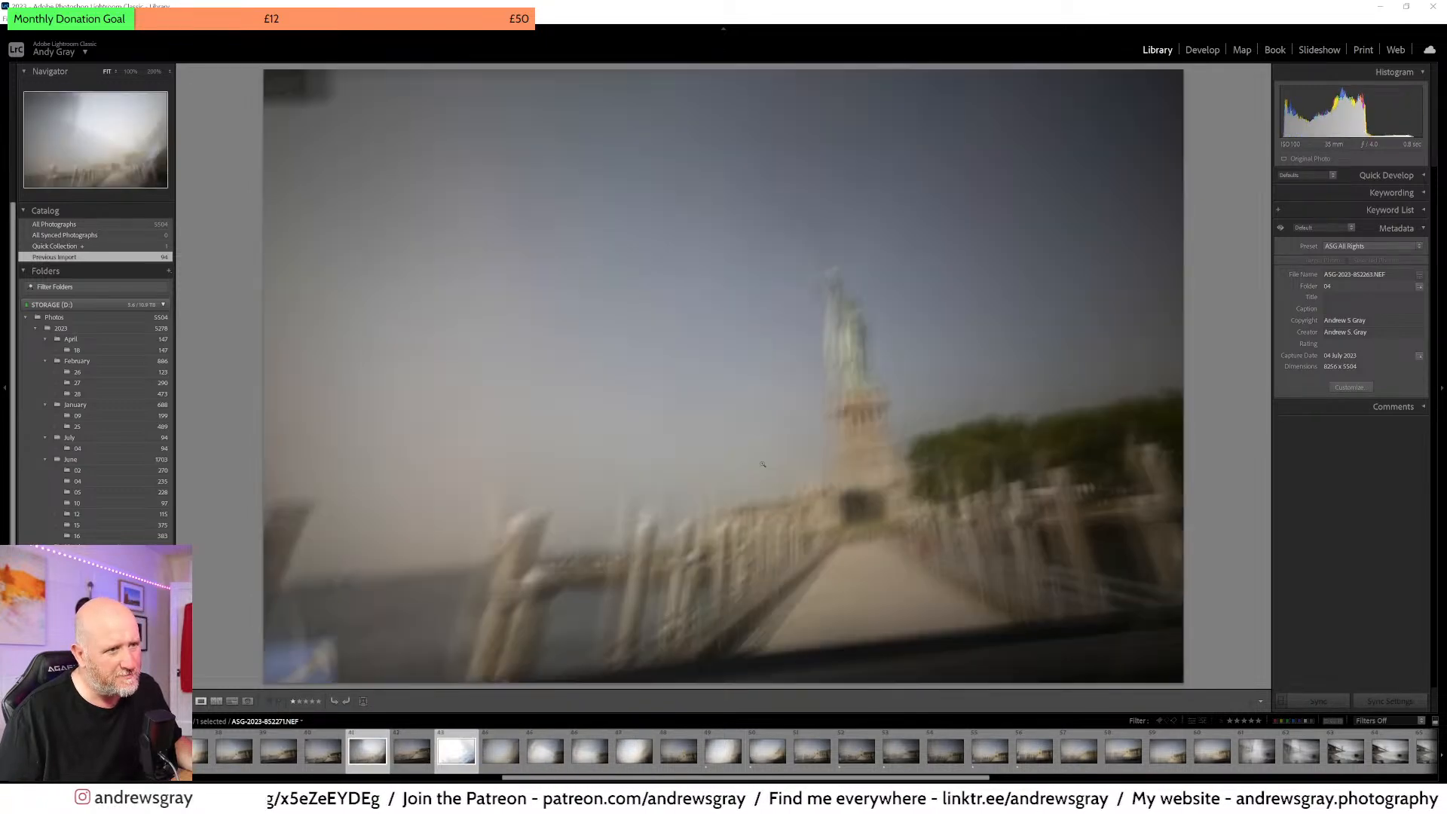
key(Right)
key(Right)
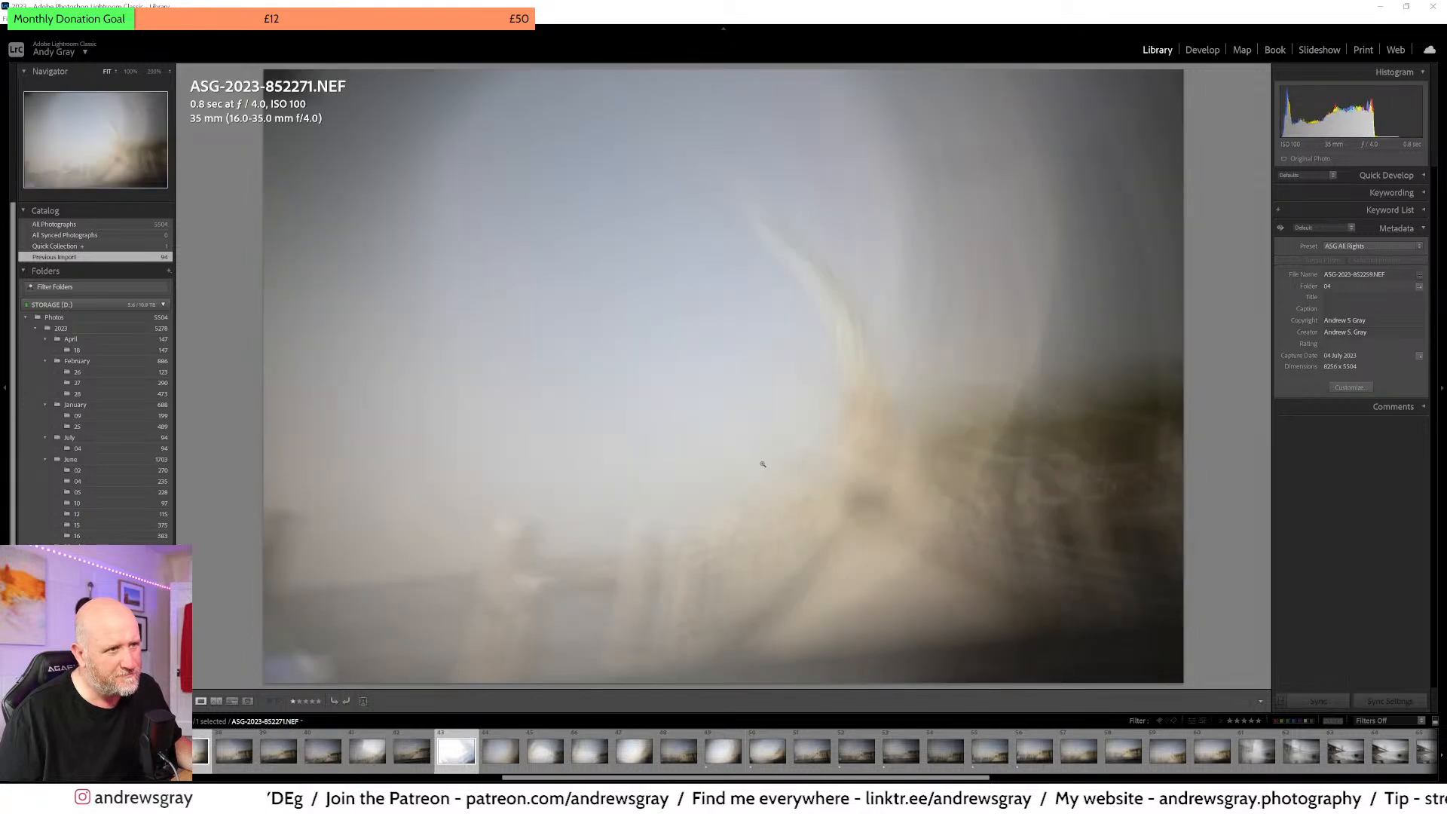
- Continue back to the earliest pier frames of the statue, stopping at ASG-2023-852258.NEF
key(Left)
key(Left)
key(Left)
key(Left)
key(Left)
key(Left)
key(Left)
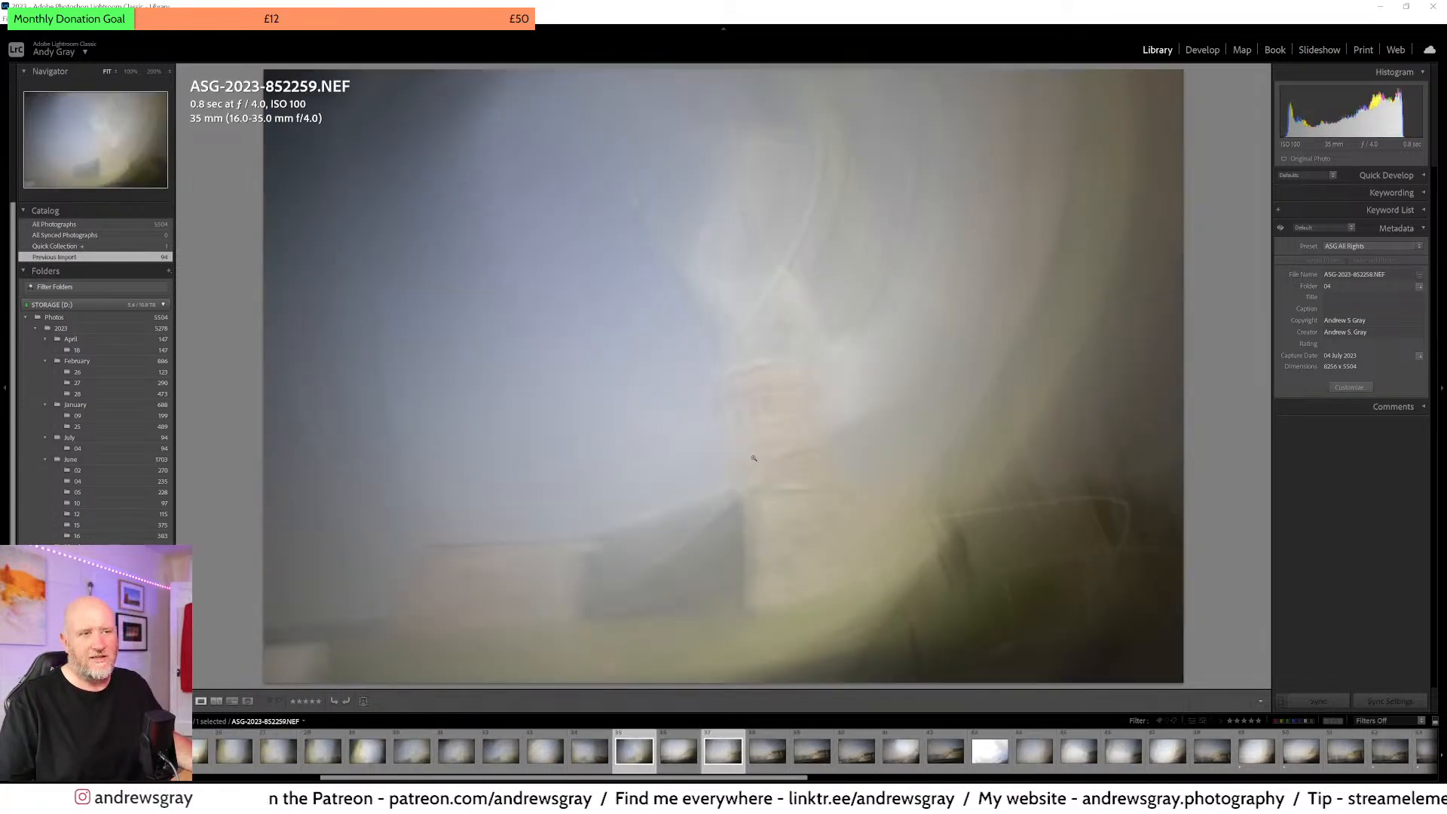
key(Left)
key(Left)
key(Right)
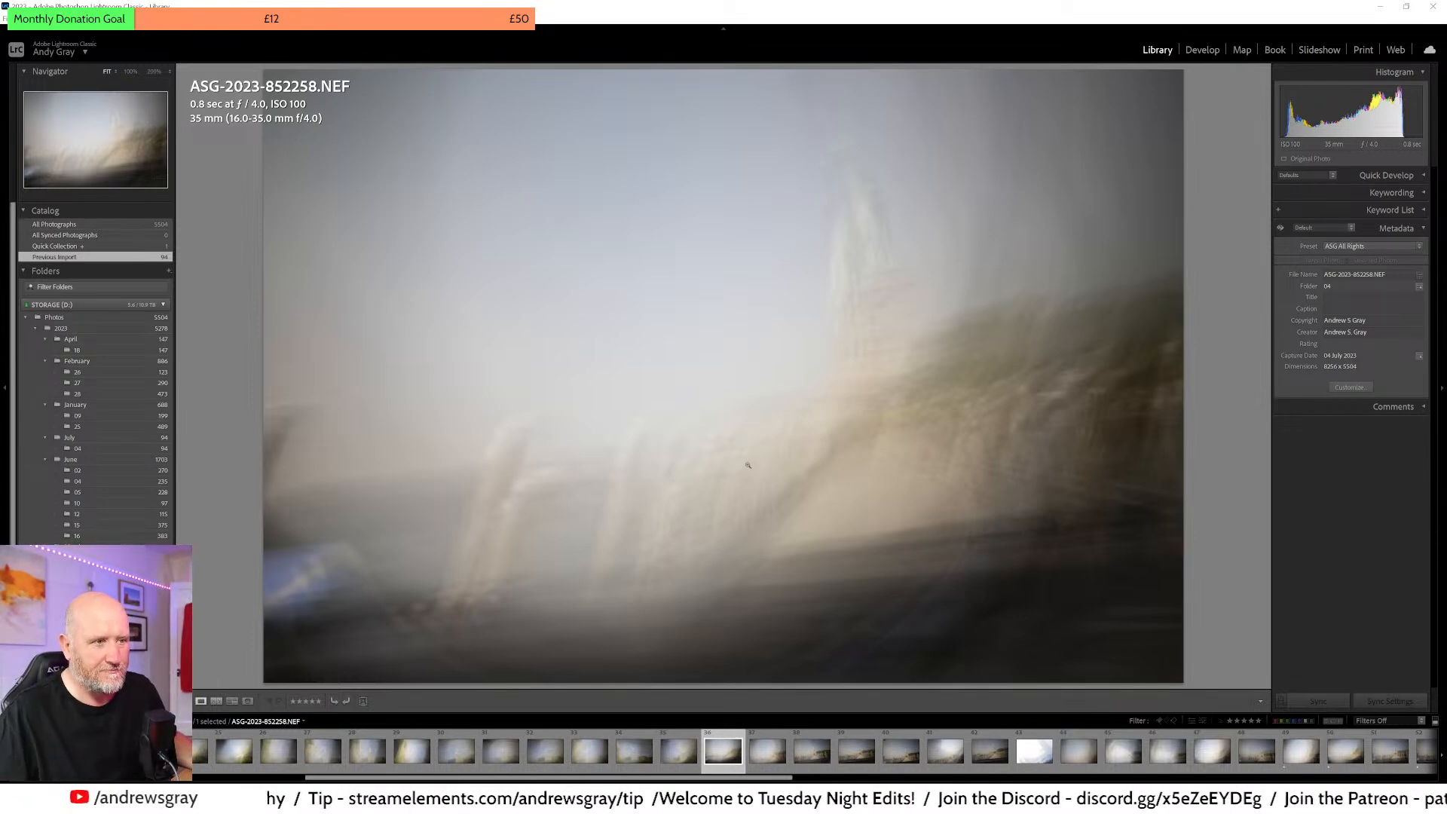
- Inspect the statue in ASG-2023-852260.NEF at 100% zoom, then return to the full-frame view
key(Right)
key(Right)
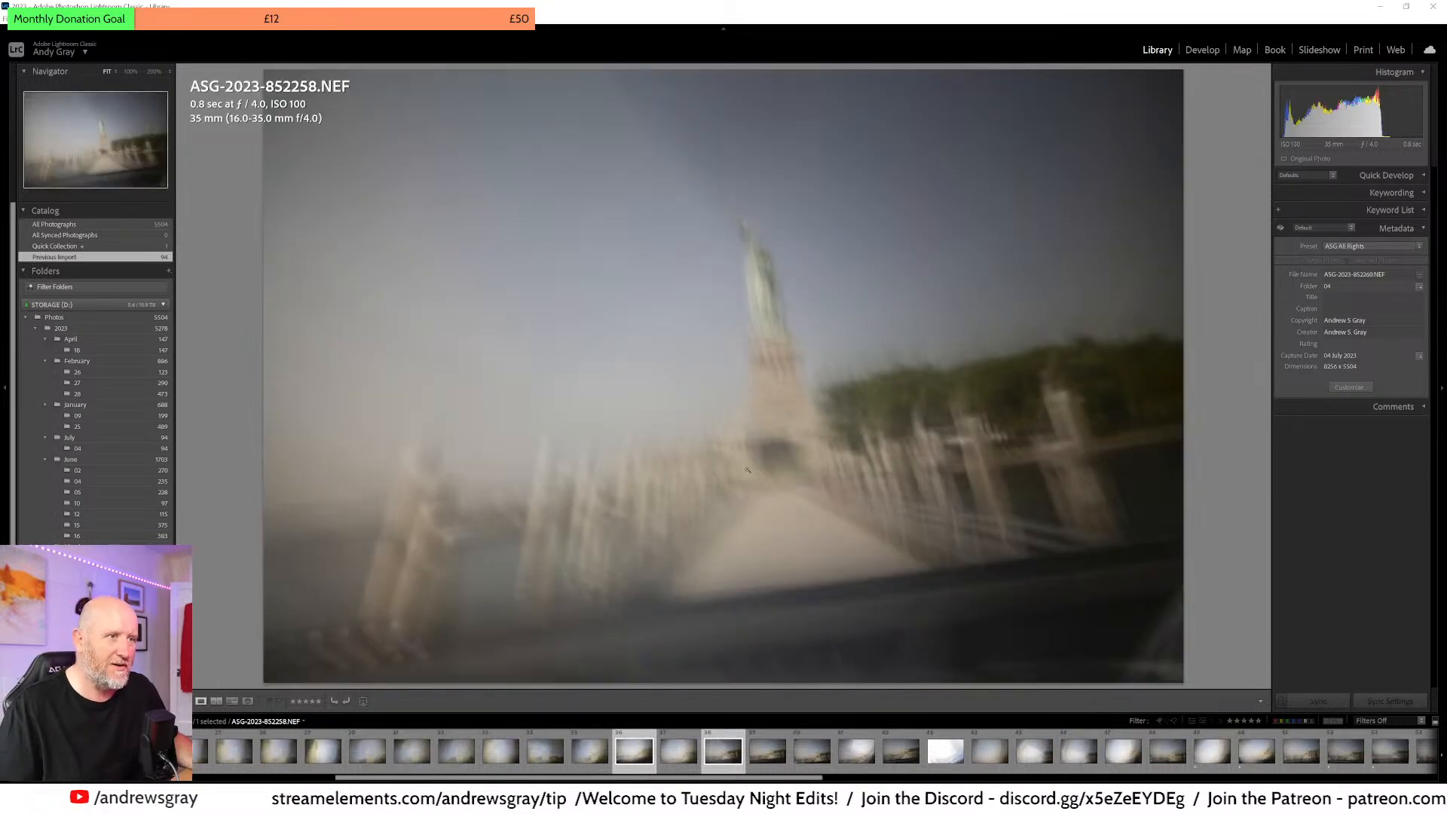
click(753, 252)
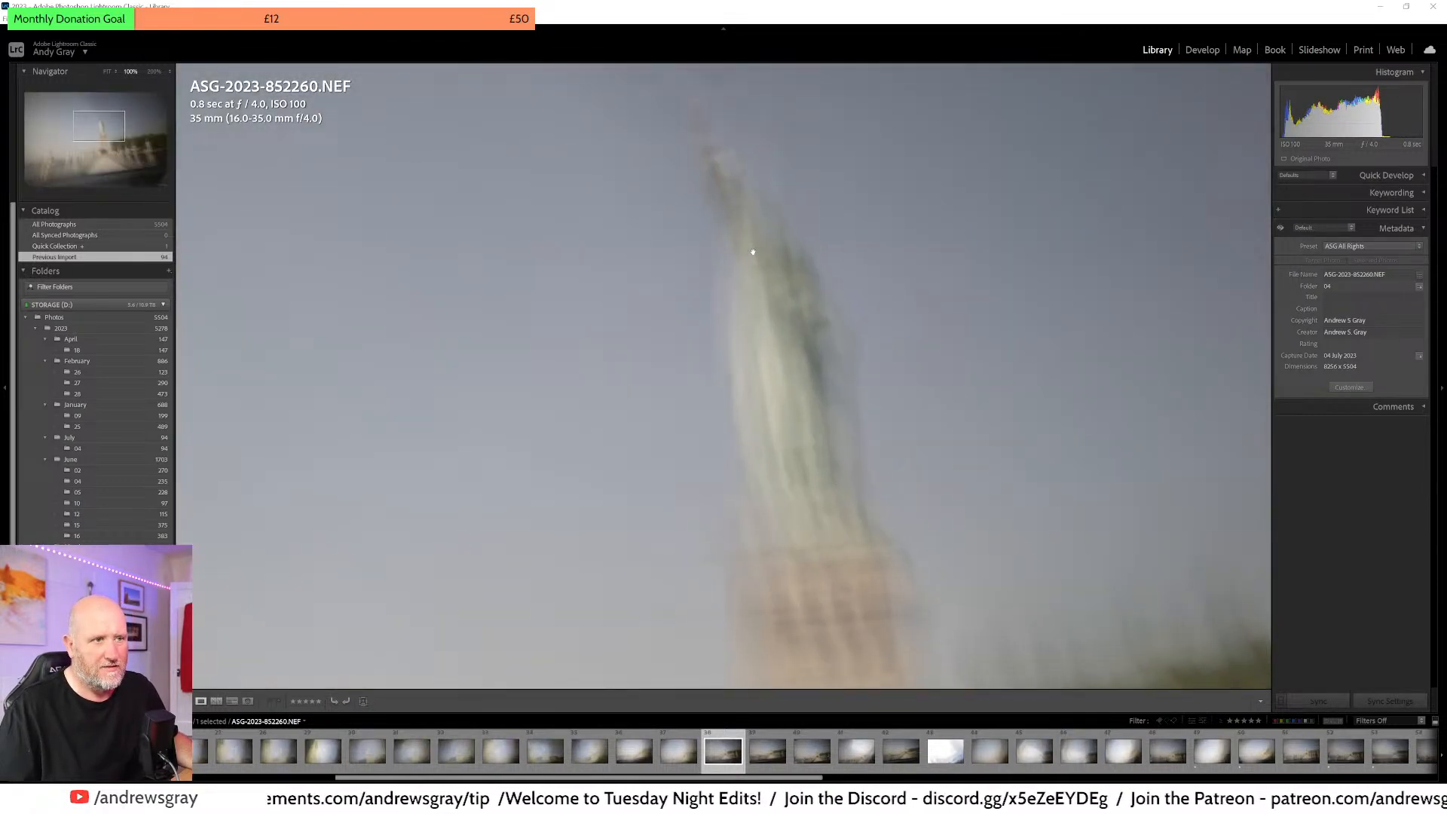
click(753, 252)
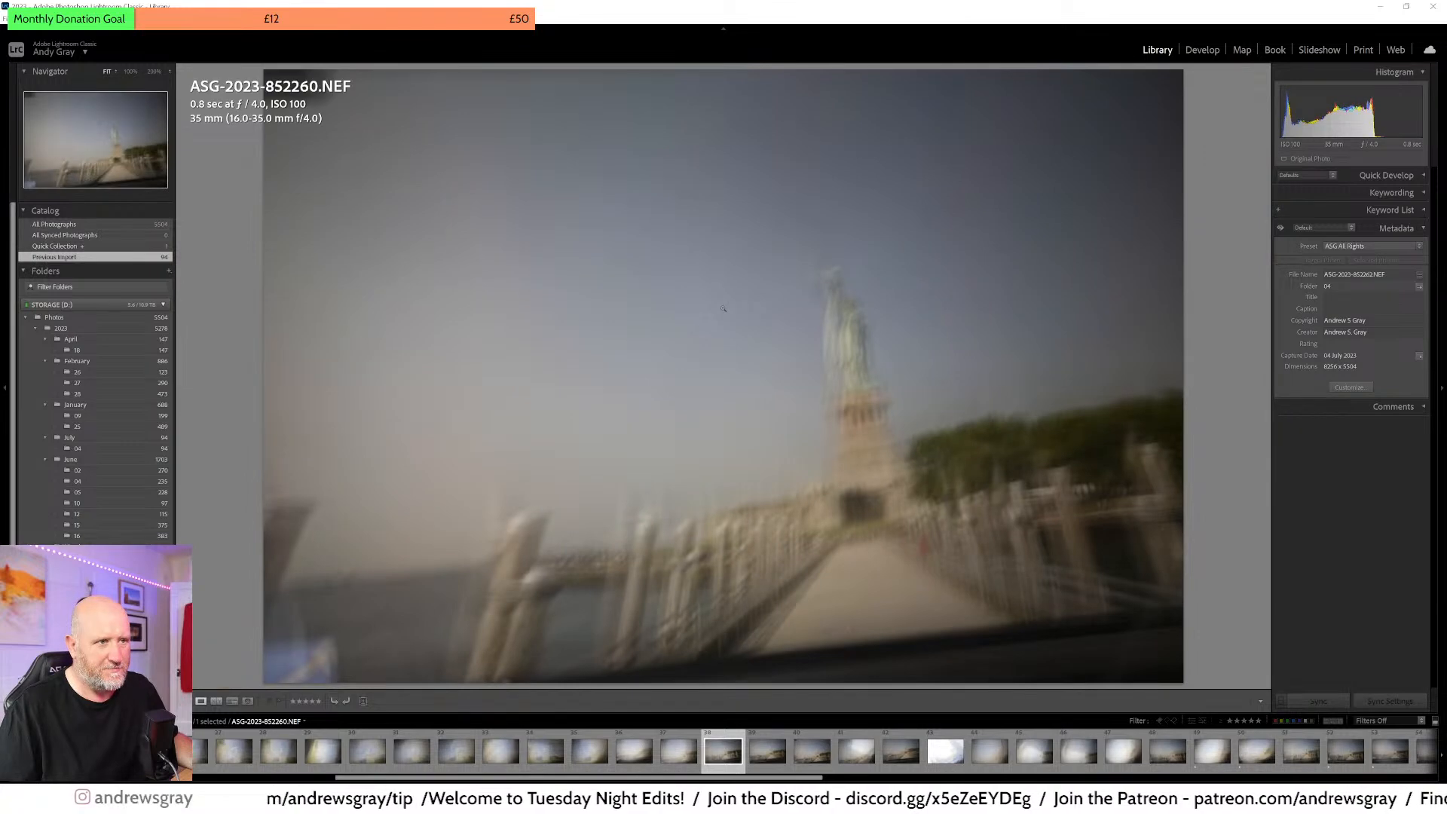
- Compare the frames around ASG-2023-852260.NEF and browse forward through the pier series to ASG-2023-852267.NEF
key(Left)
key(Left)
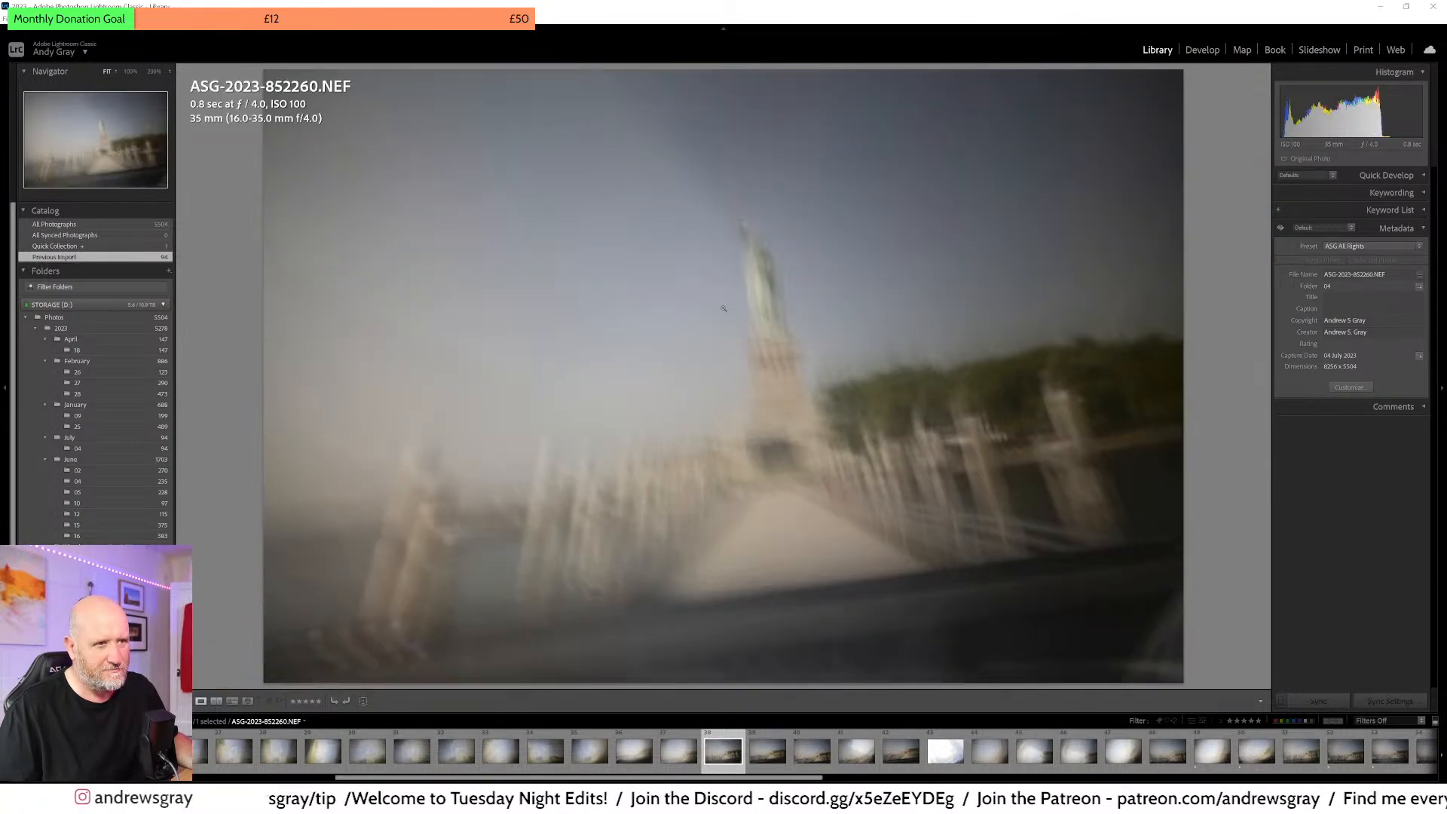
key(Right)
key(Right)
key(Right)
key(Right)
key(Right)
key(Right)
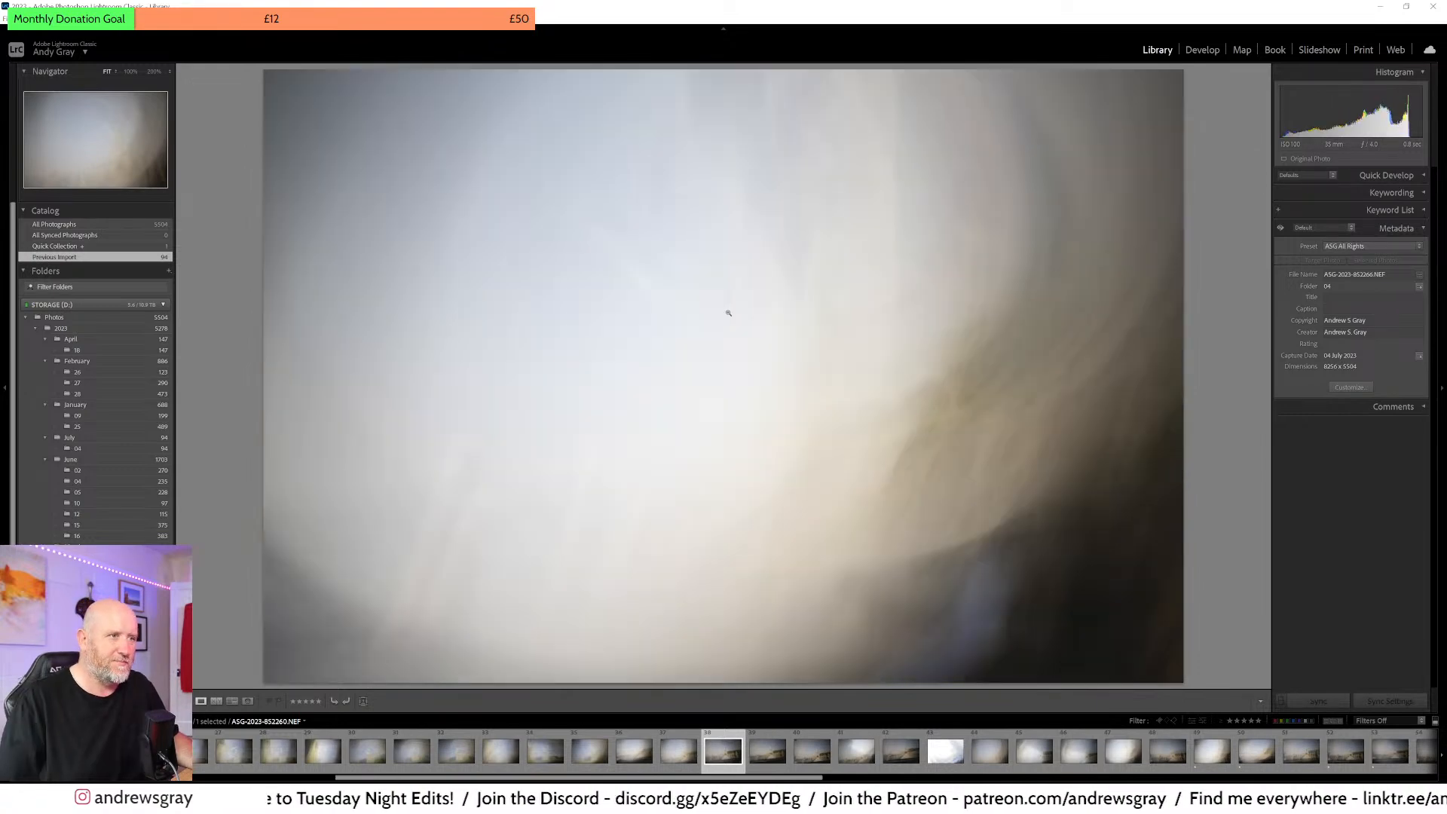
key(Right)
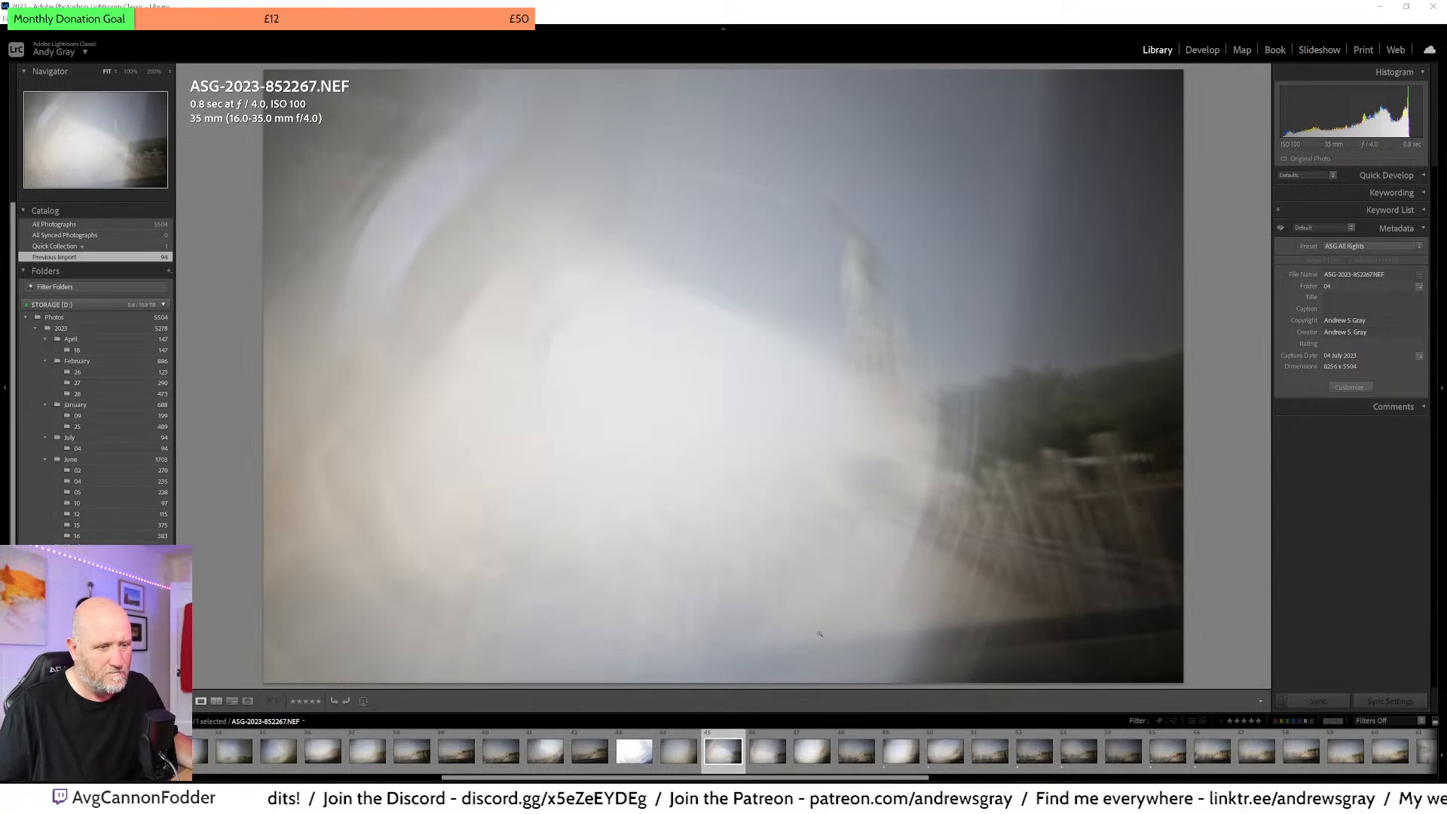
- Give ASG-2023-852267.NEF one star and continue forward through the pier frames to ASG-2023-852274.NEF
key(1)
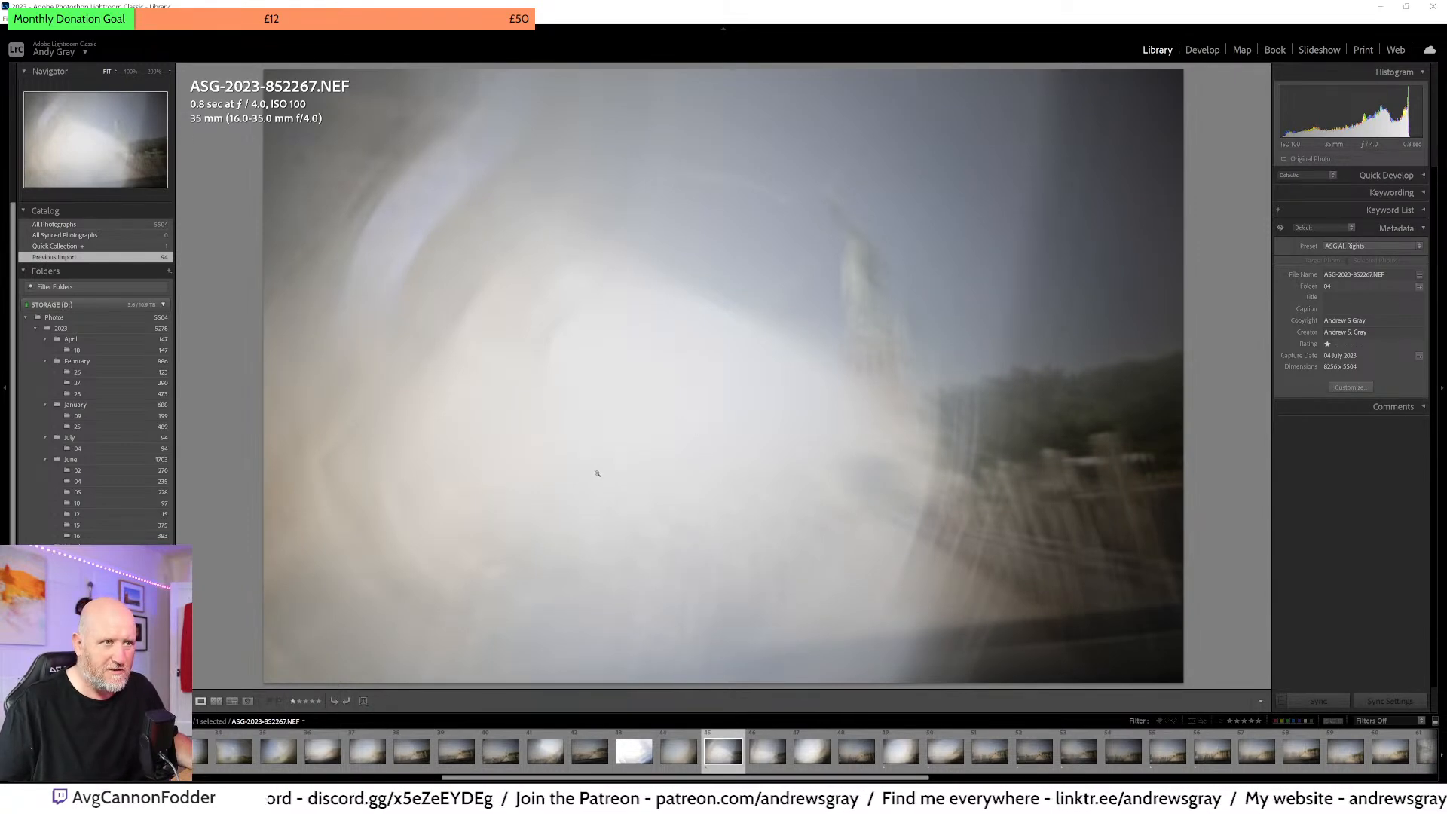
key(Right)
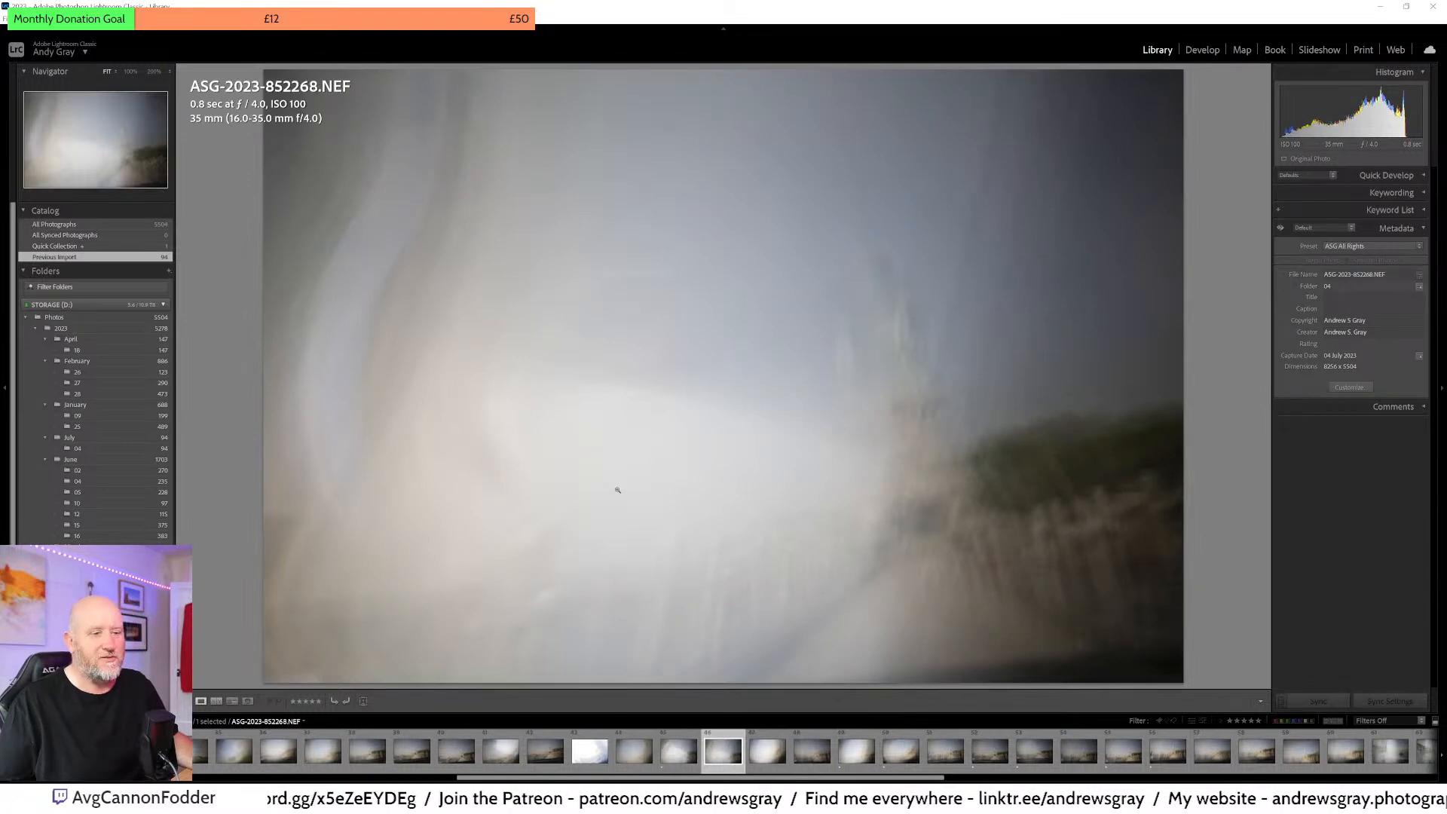
key(Right)
key(Right)
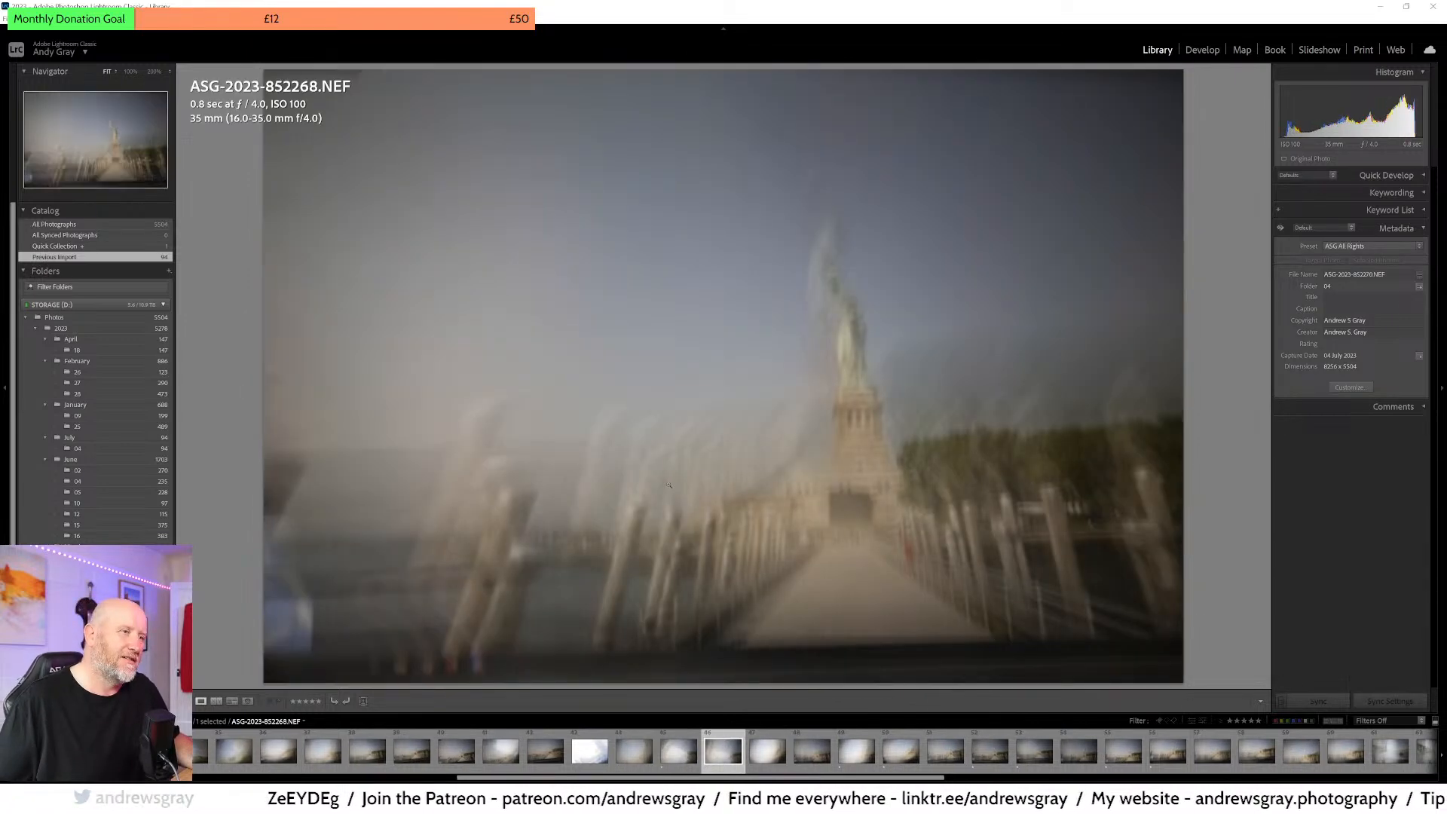
key(Right)
key(Right)
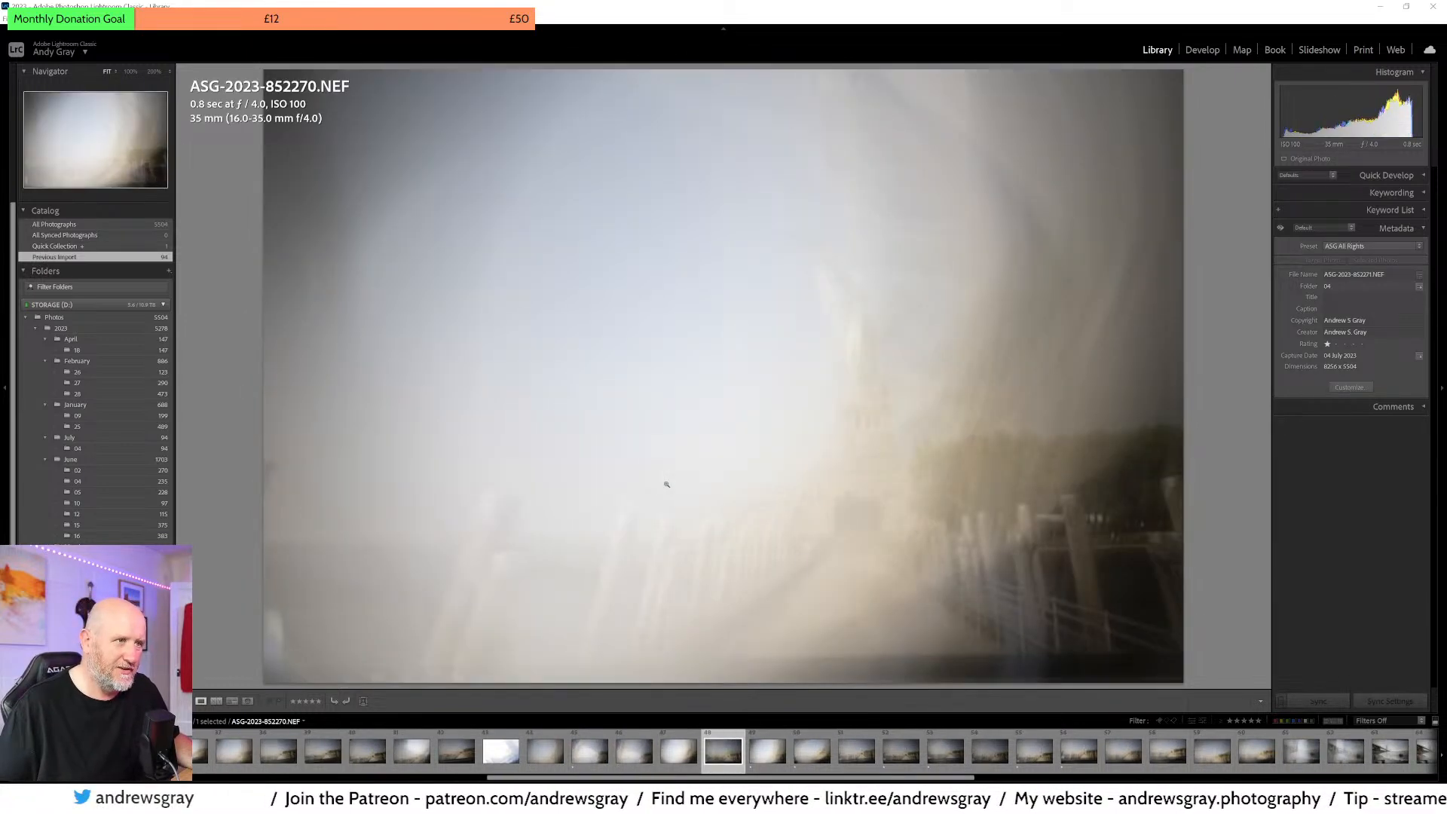
key(Right)
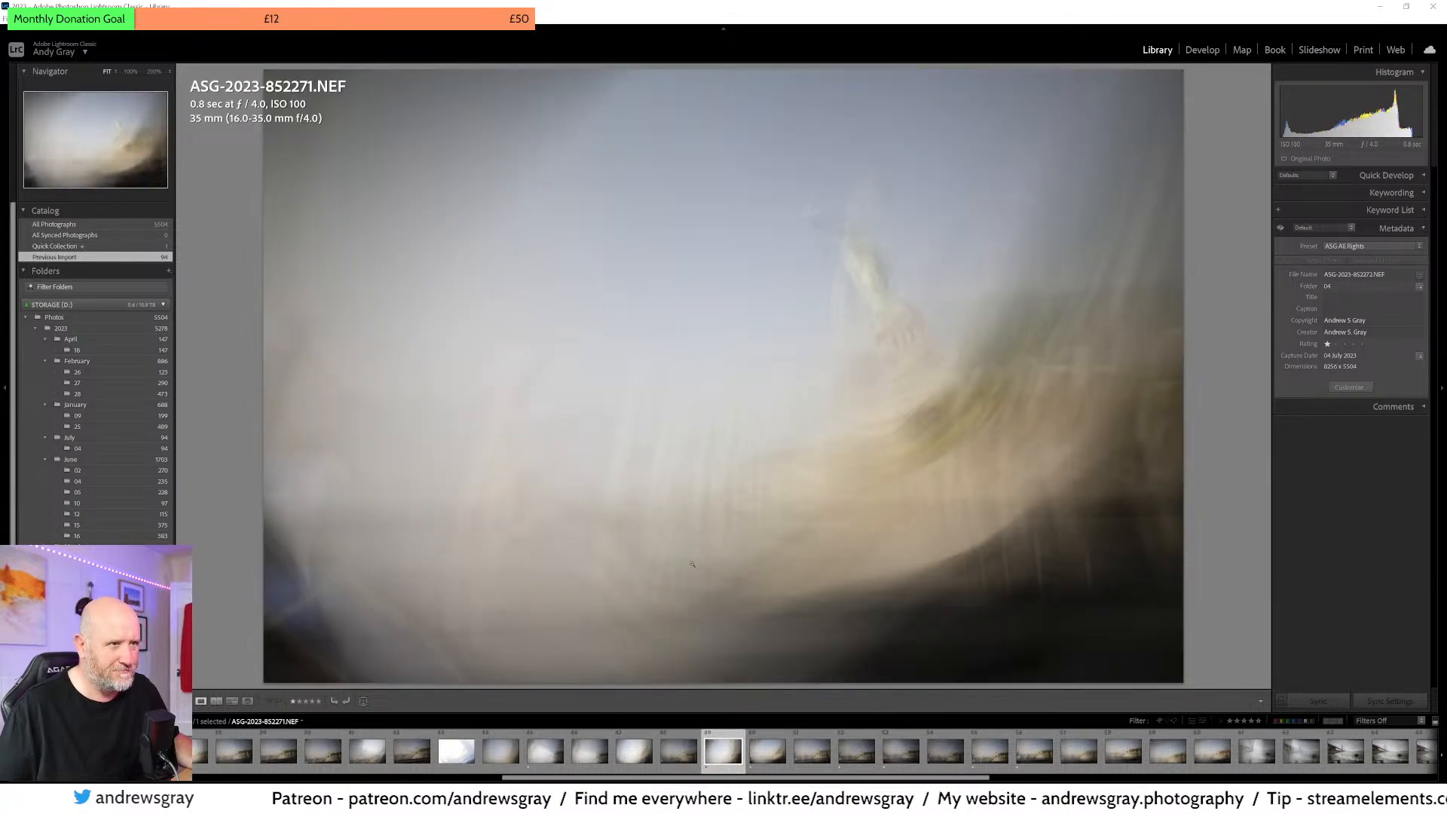
key(Right)
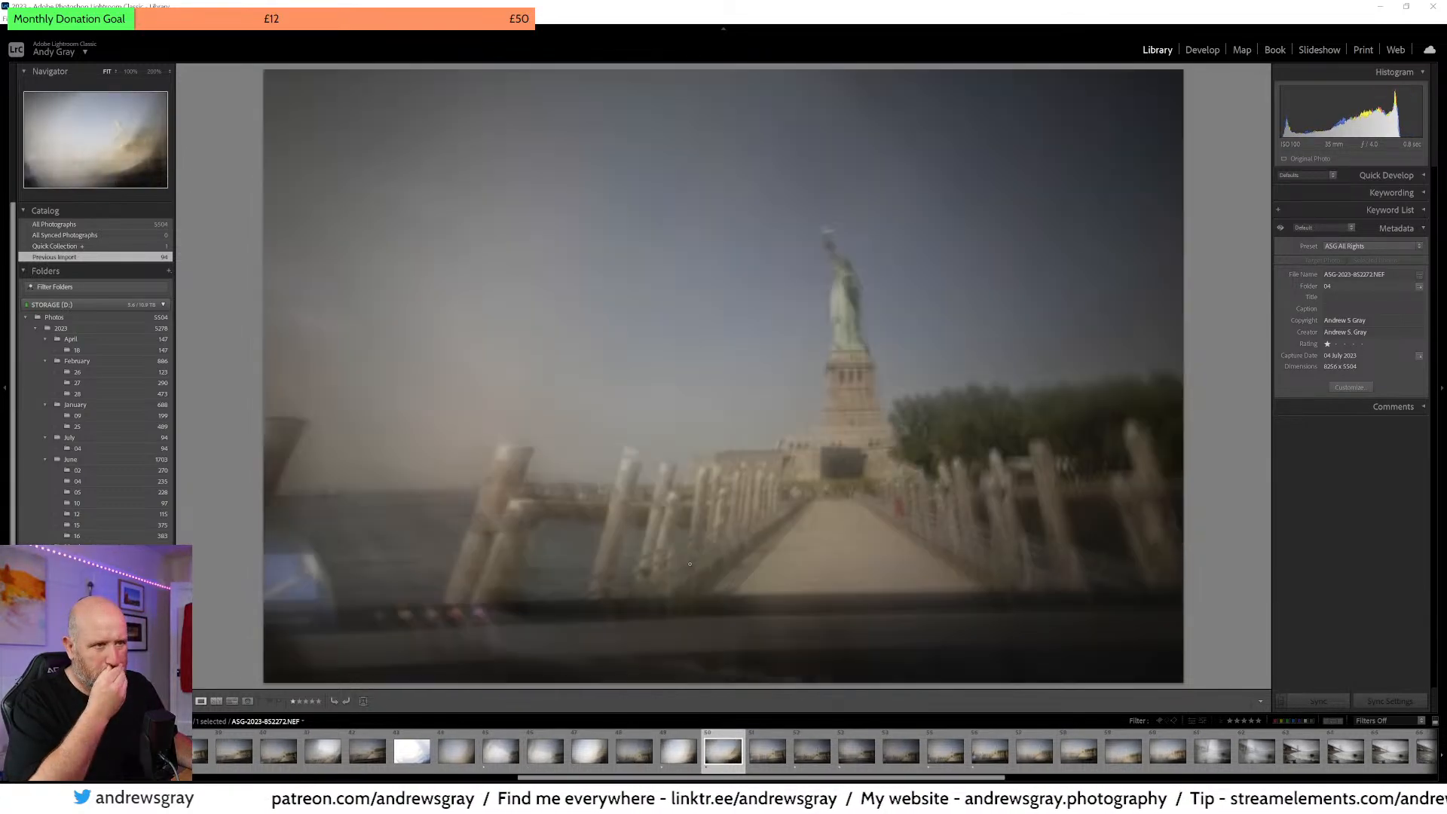
key(Right)
key(Right)
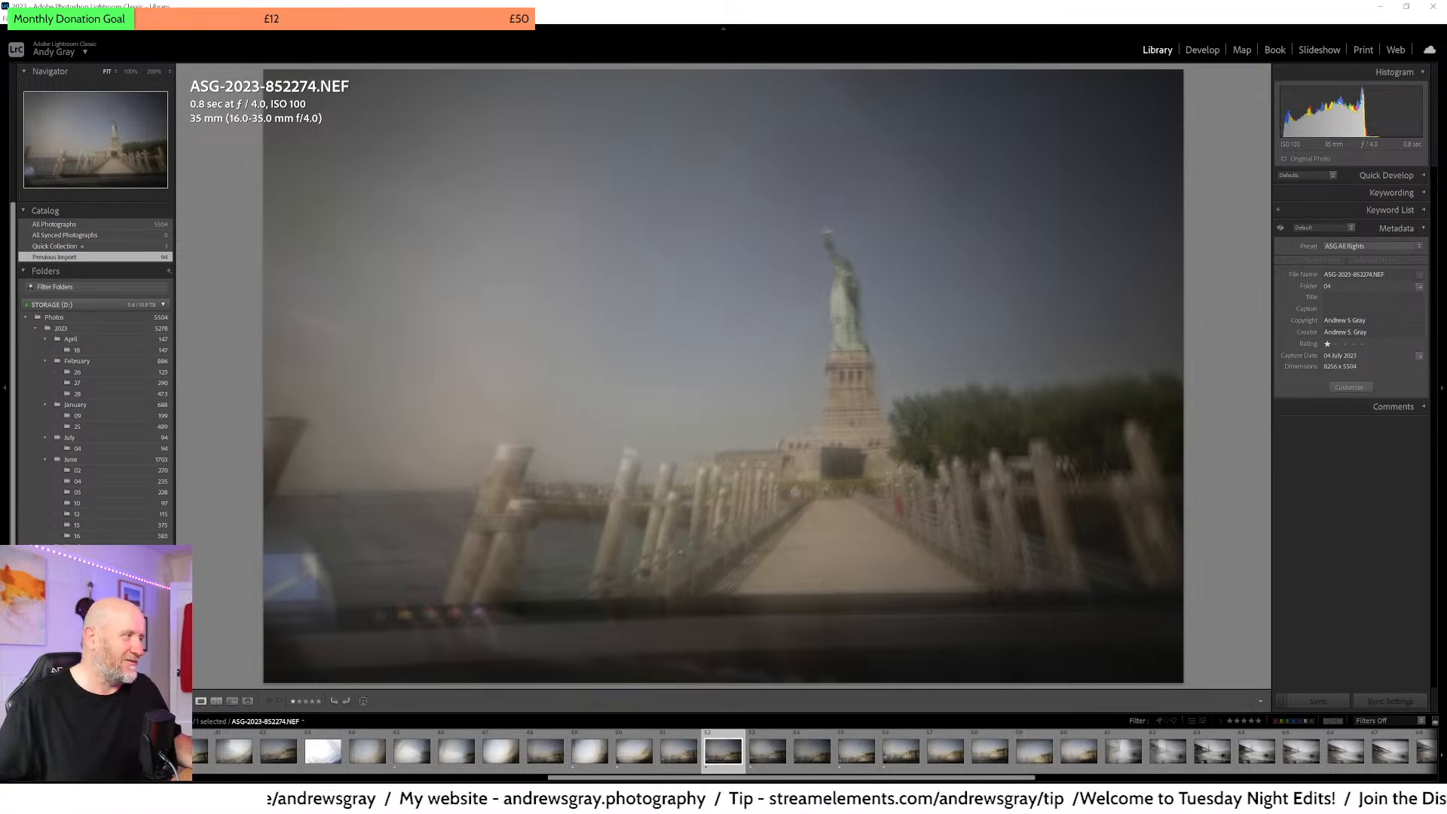
- Examine the statue frames from ASG-2023-852275.NEF through ASG-2023-852282.NEF for further candidates to rate
key(Right)
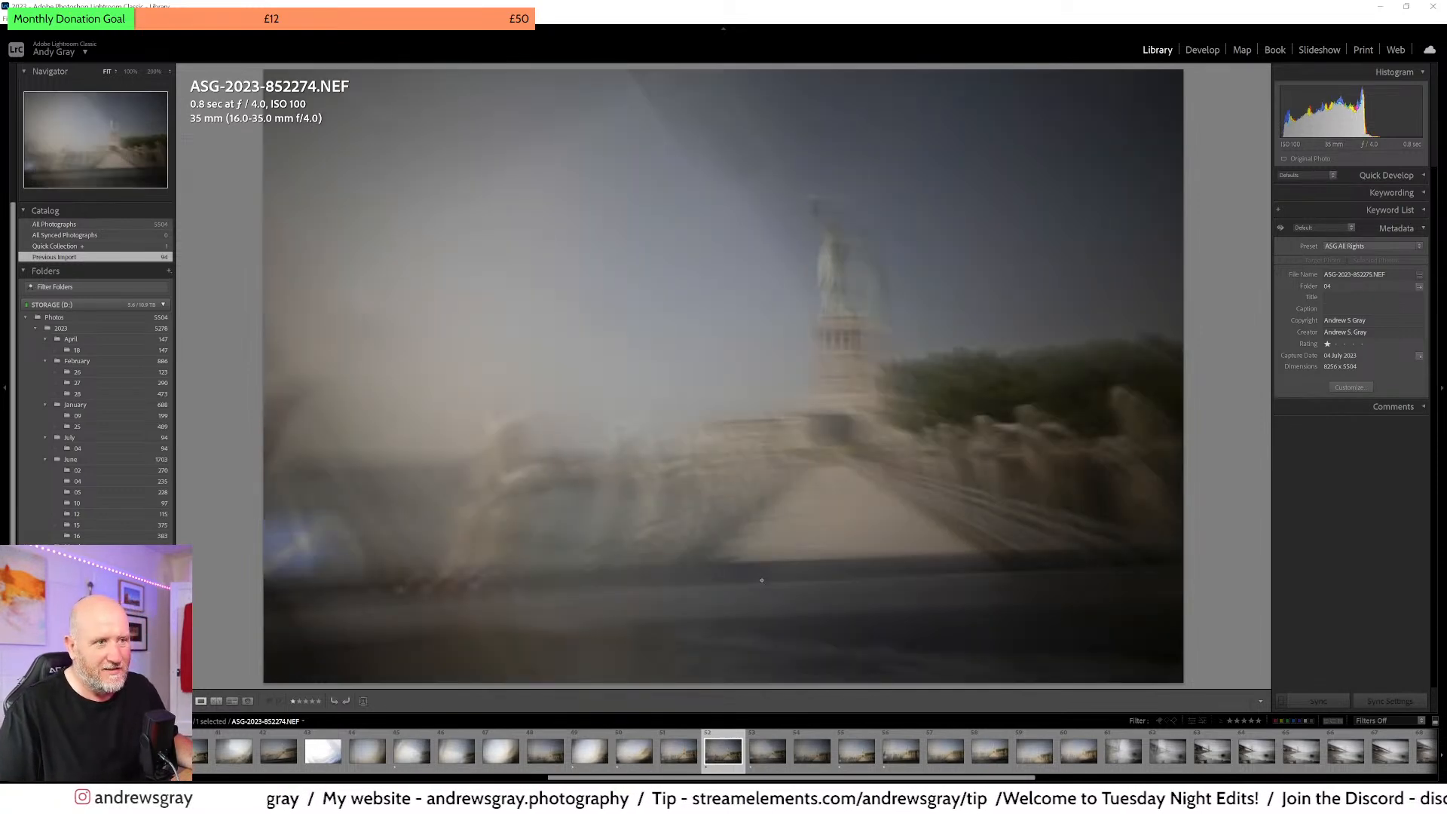
key(Right)
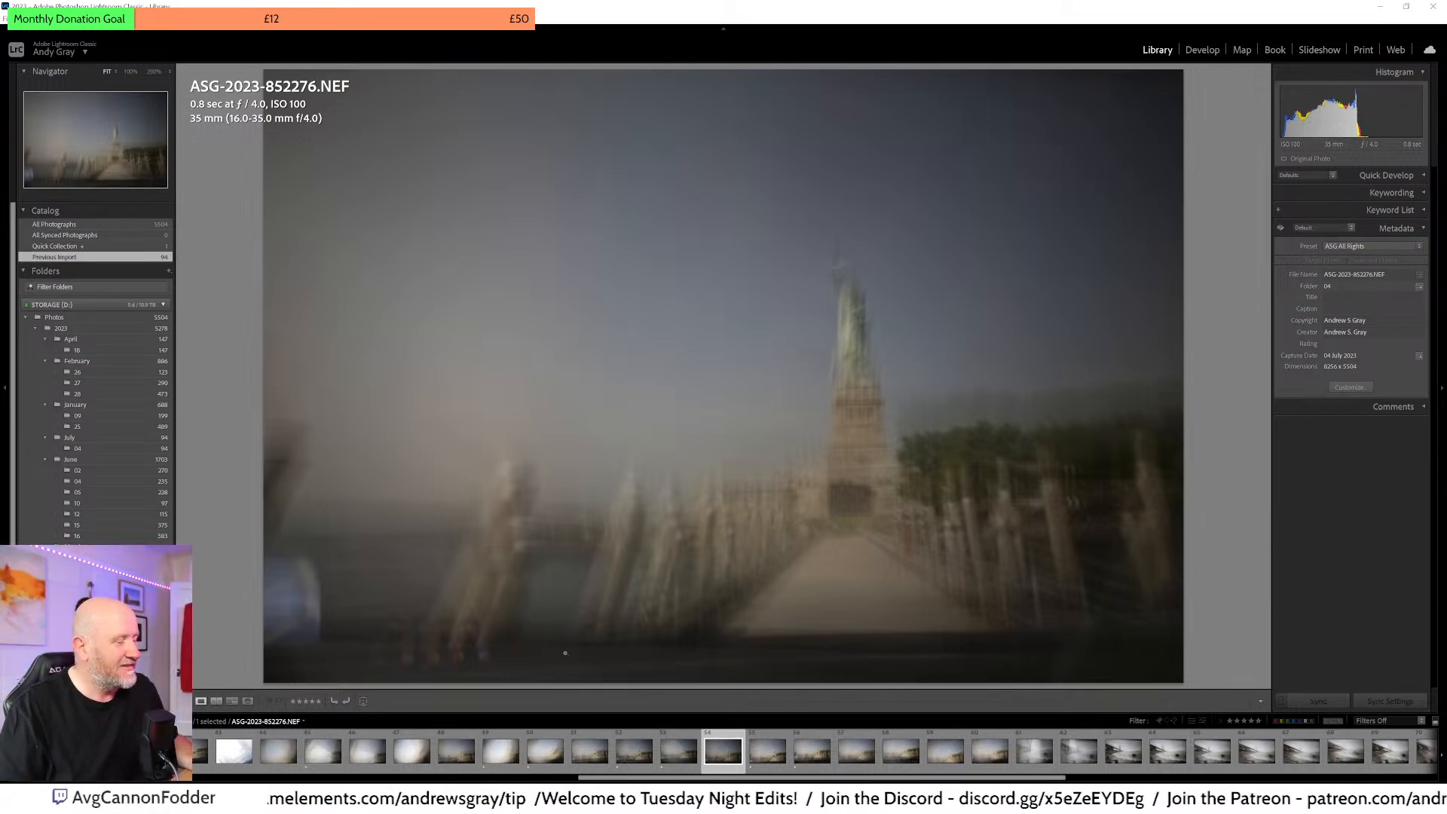
key(Right)
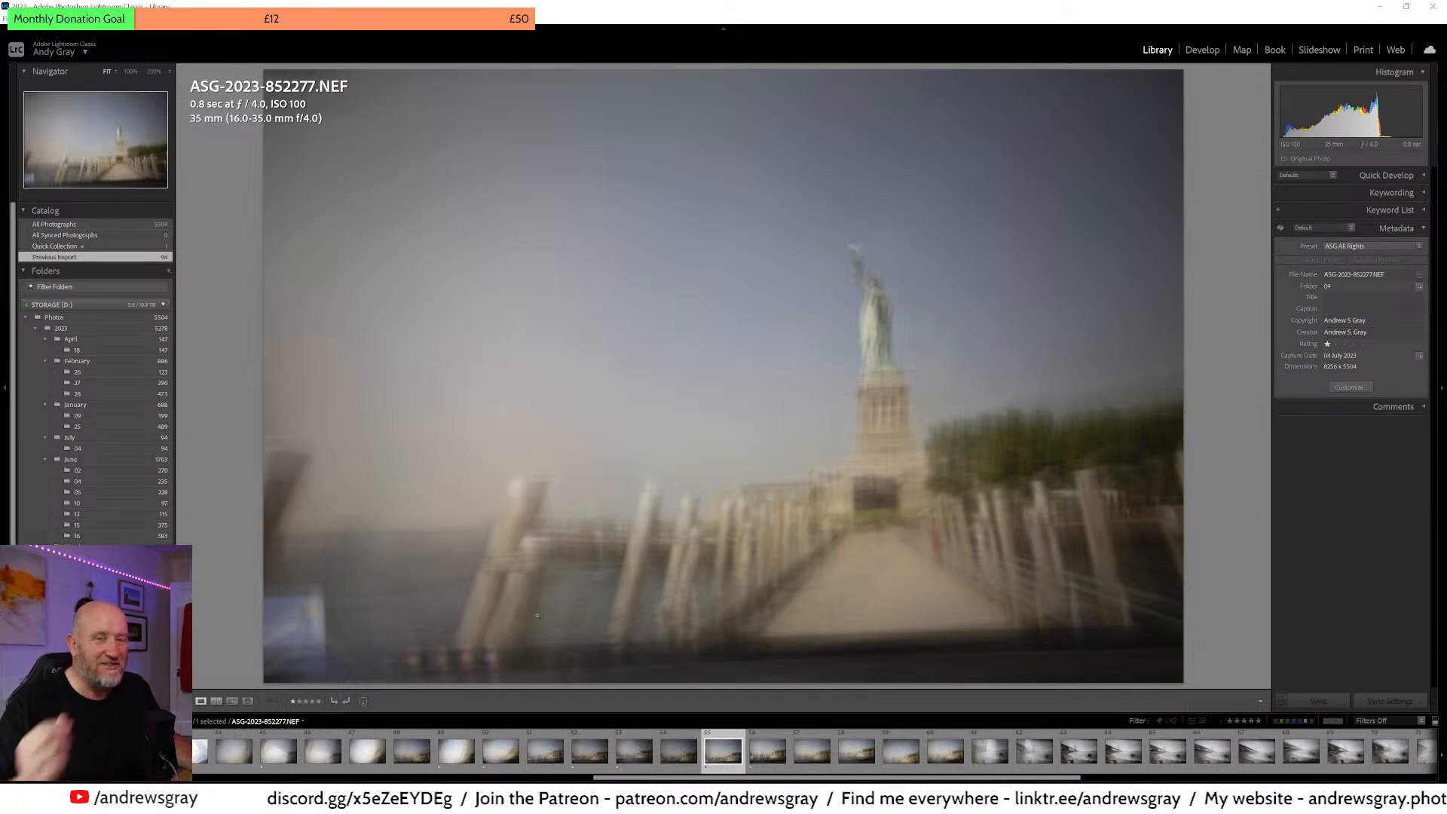
key(Right)
key(Right)
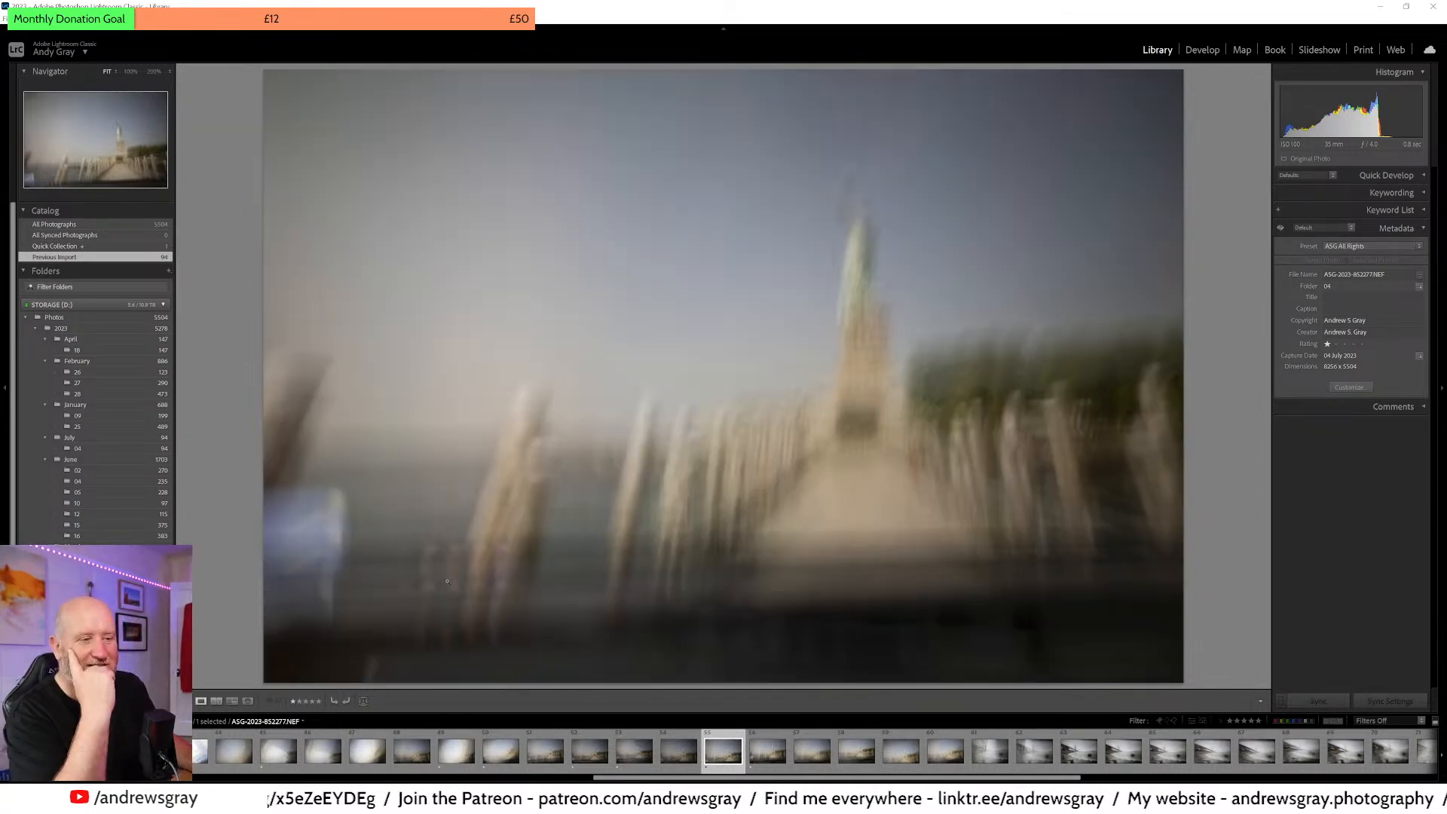
key(Right)
key(Right)
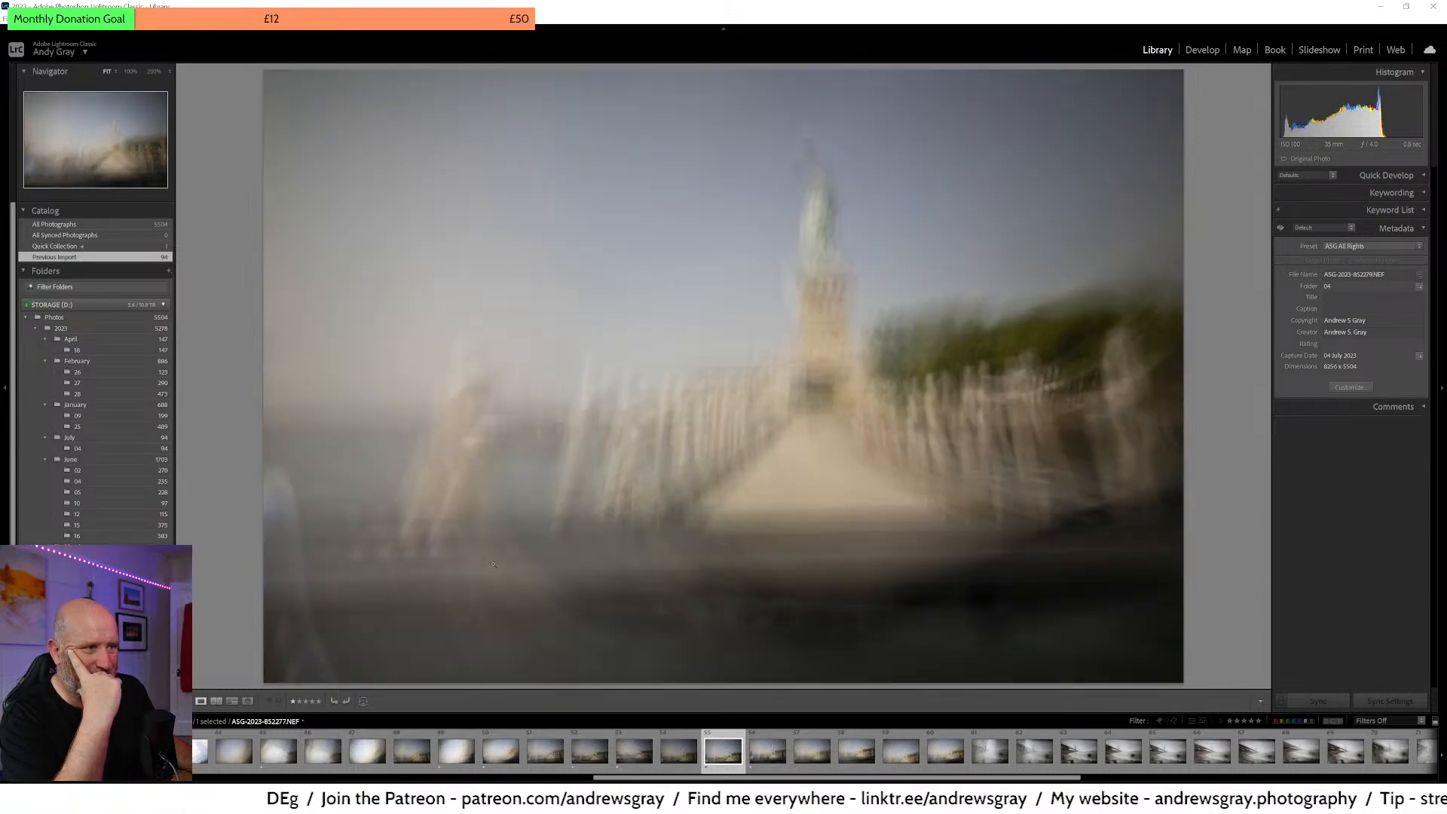
key(Right)
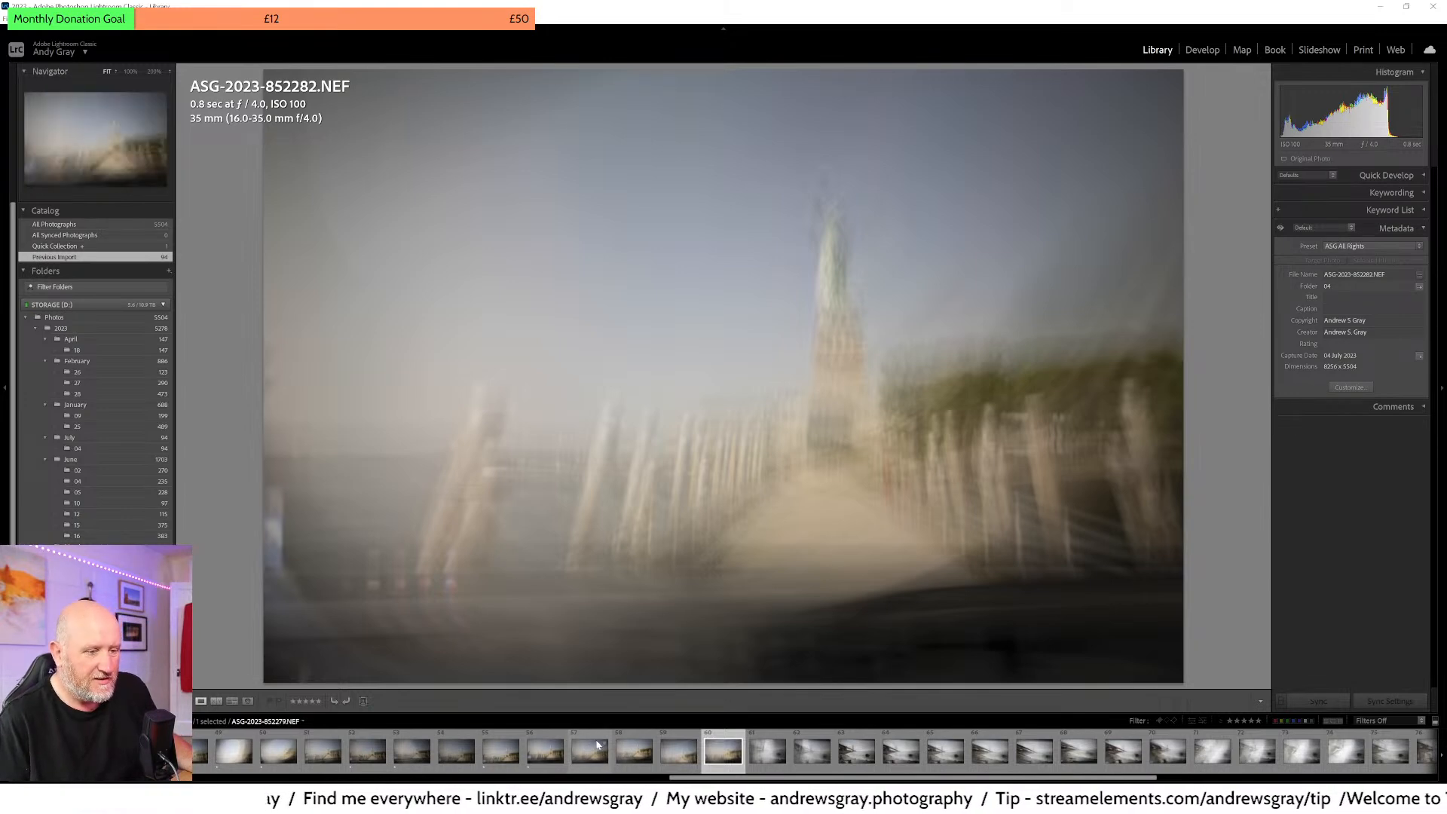
- Go back through the last pier frames and give ASG-2023-852281.NEF and ASG-2023-852279.NEF one star each
key(Left)
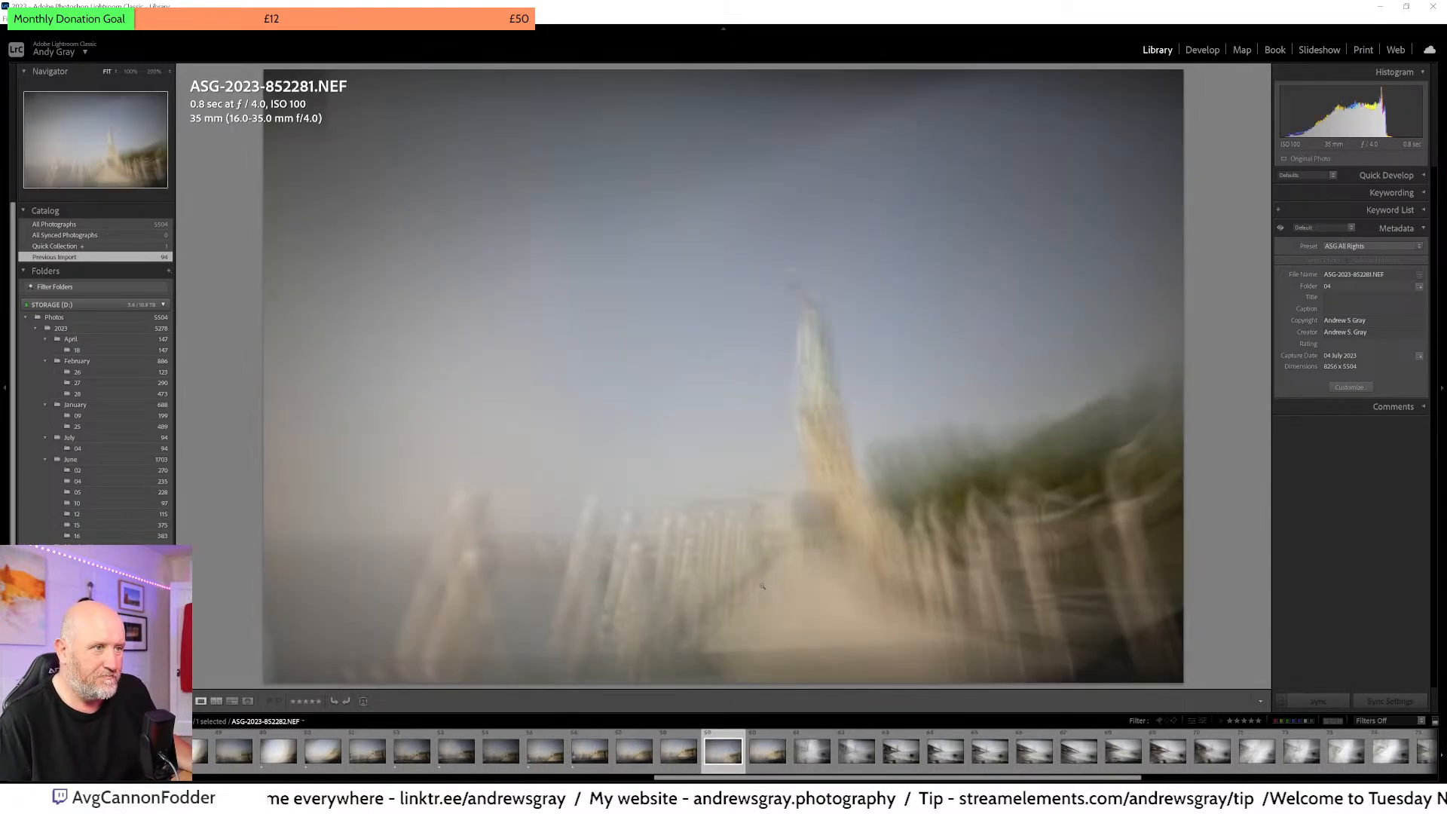
key(1)
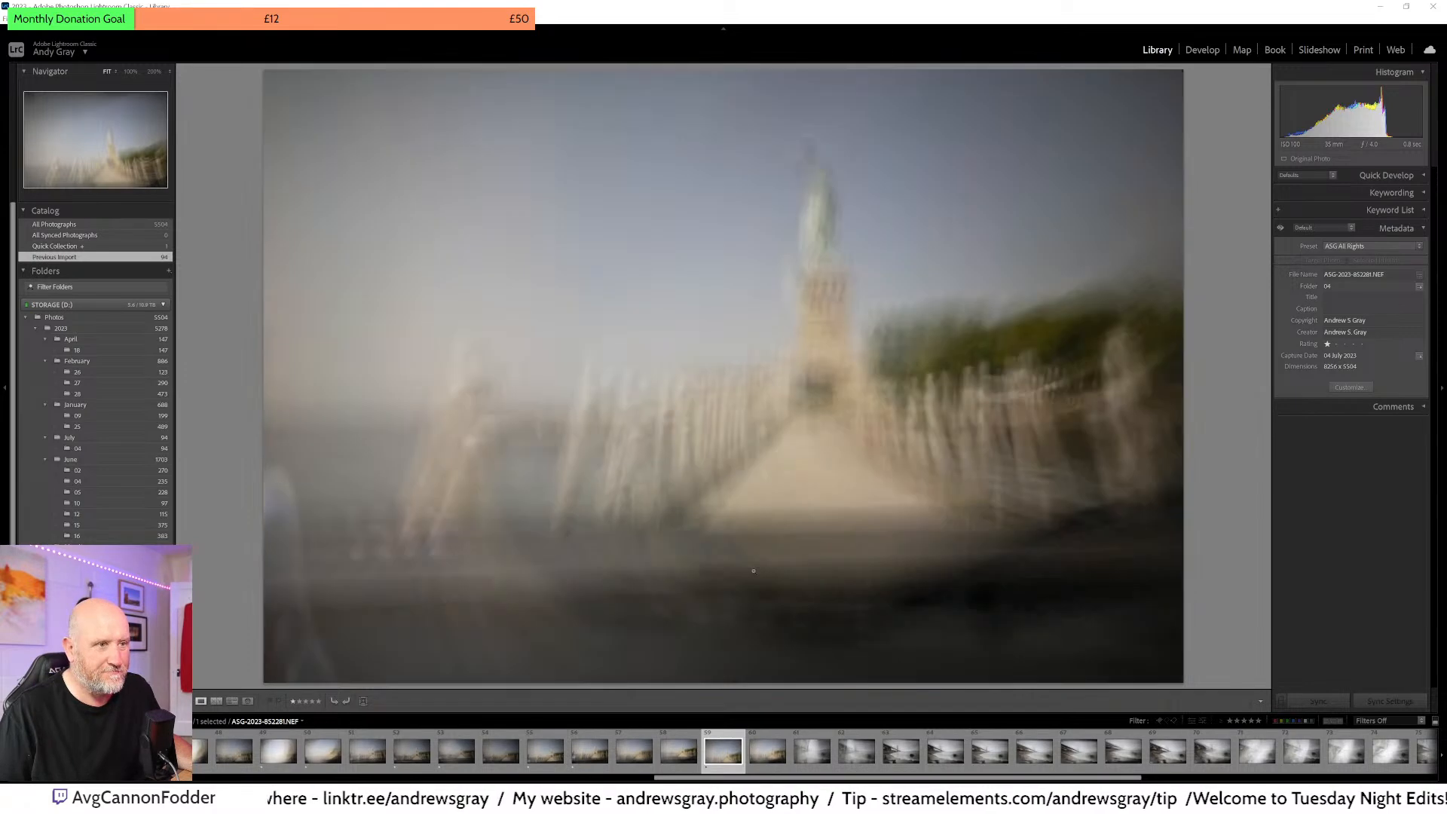
key(Left)
key(Left)
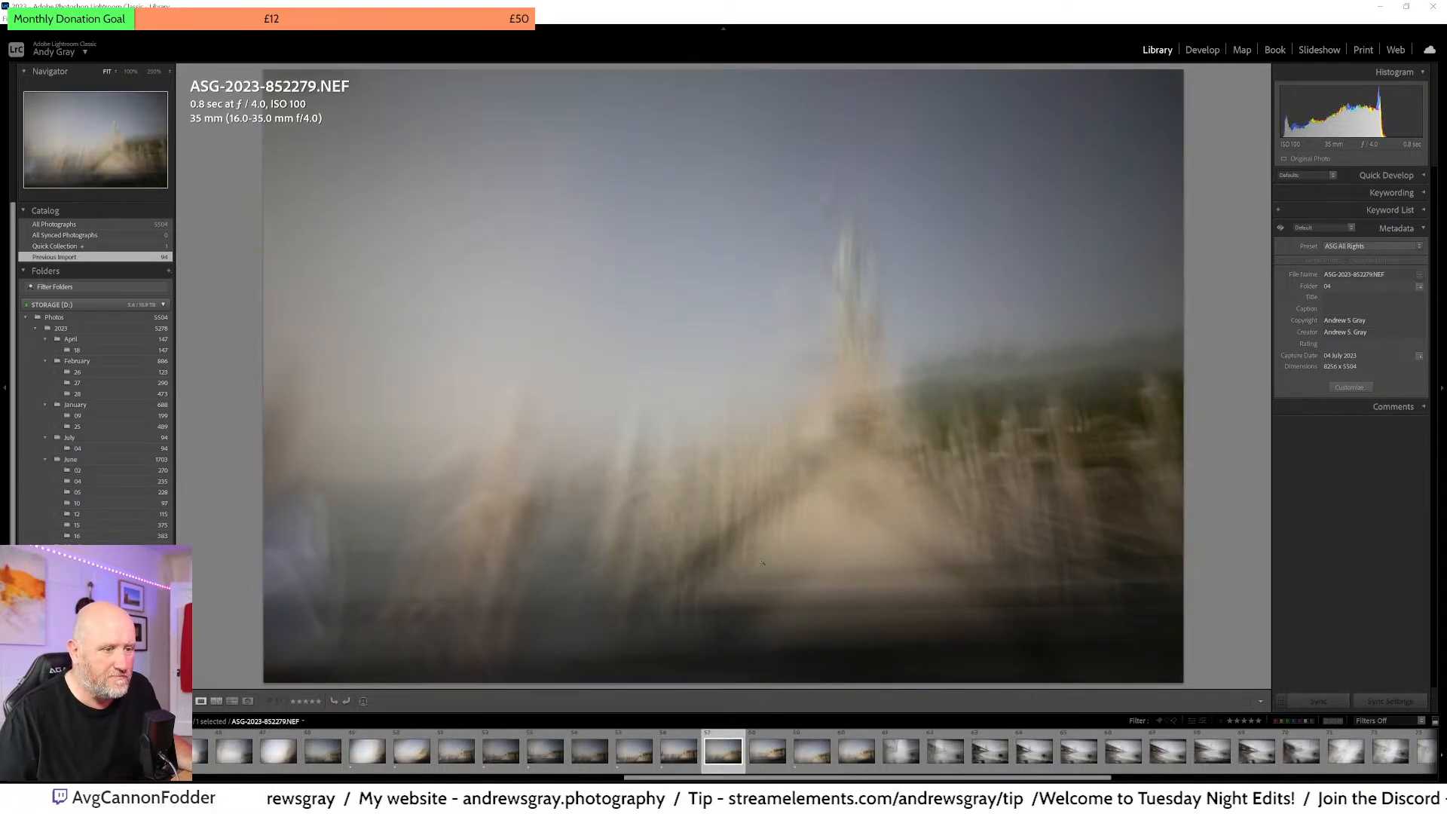
key(1)
- Filter the photos with the Rated preset and view the rated frame that follows ASG-2023-852279.NEF
click(1379, 721)
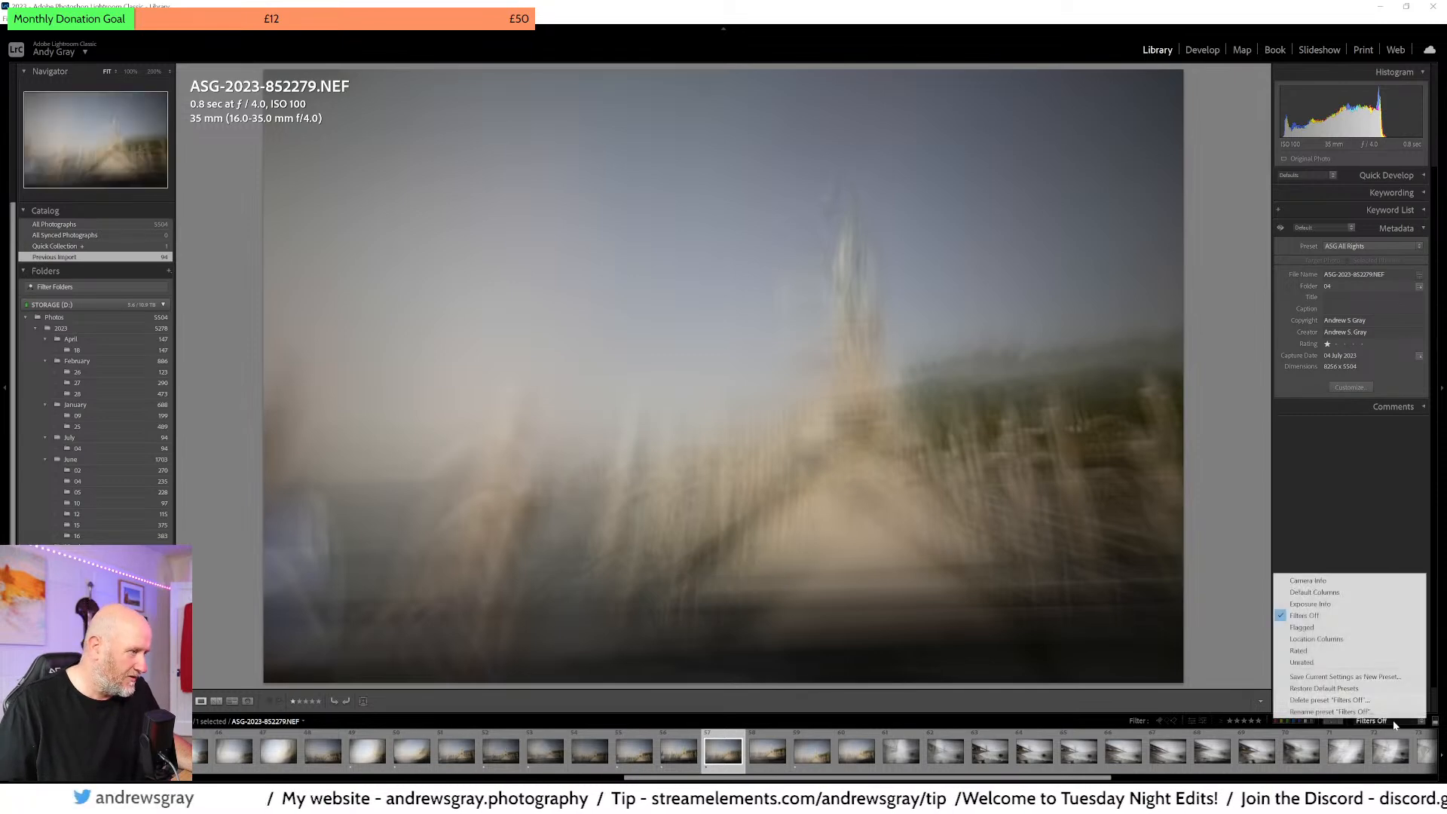
click(1336, 652)
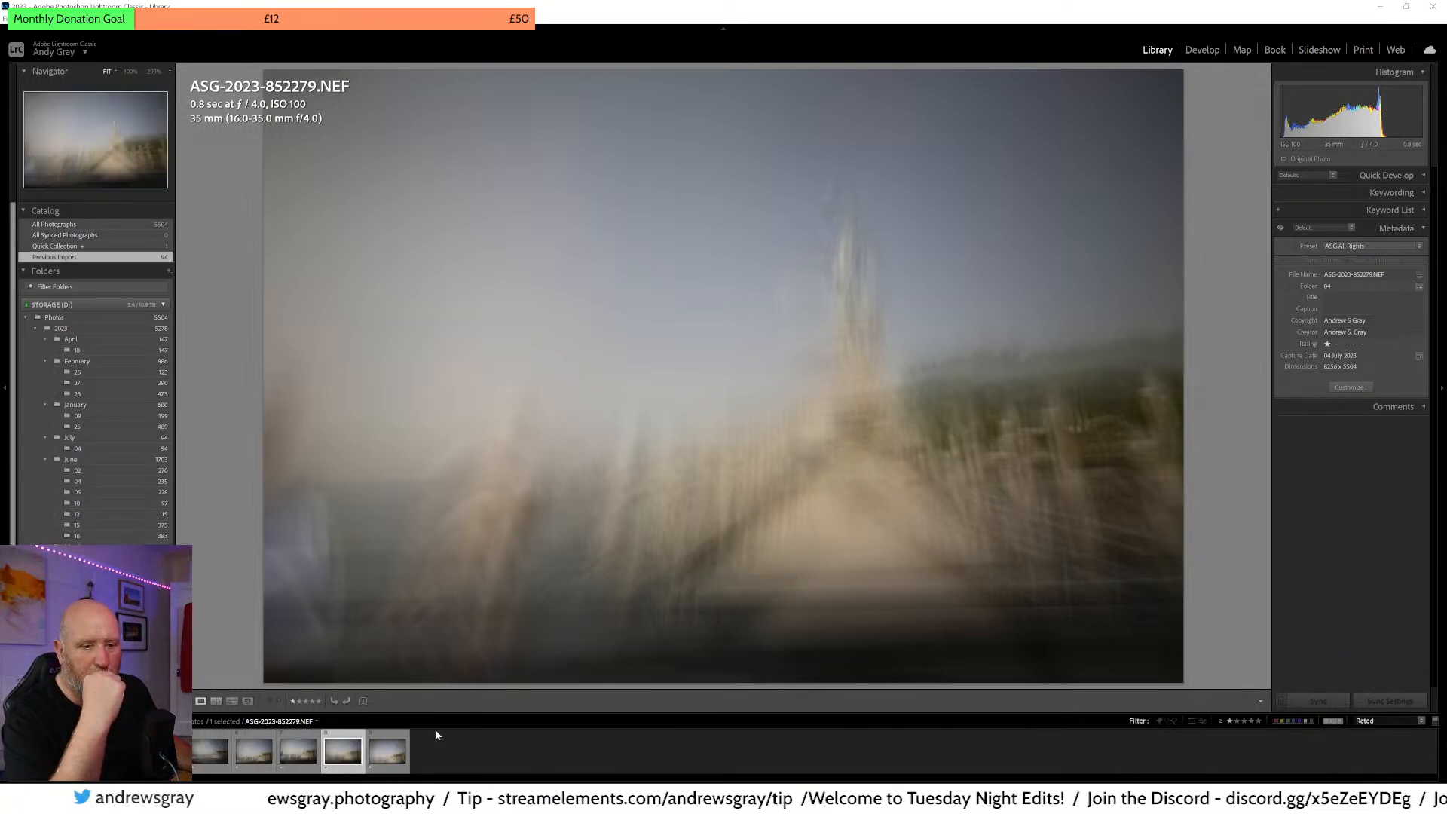
key(Right)
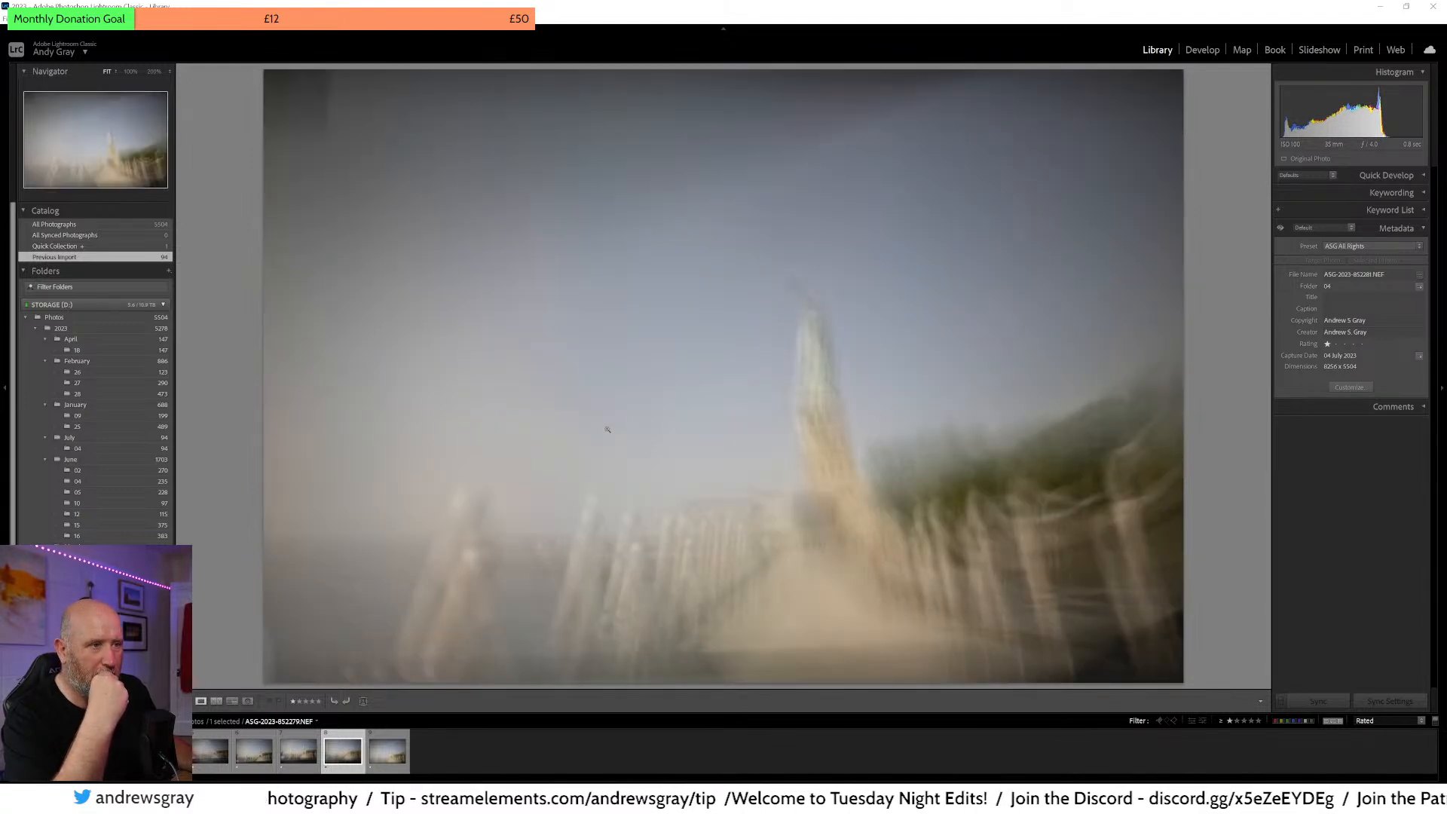
- Raise ASG-2023-852277.NEF, ASG-2023-852275.NEF and ASG-2023-852274.NEF to two stars
key(Left)
key(Left)
key(Left)
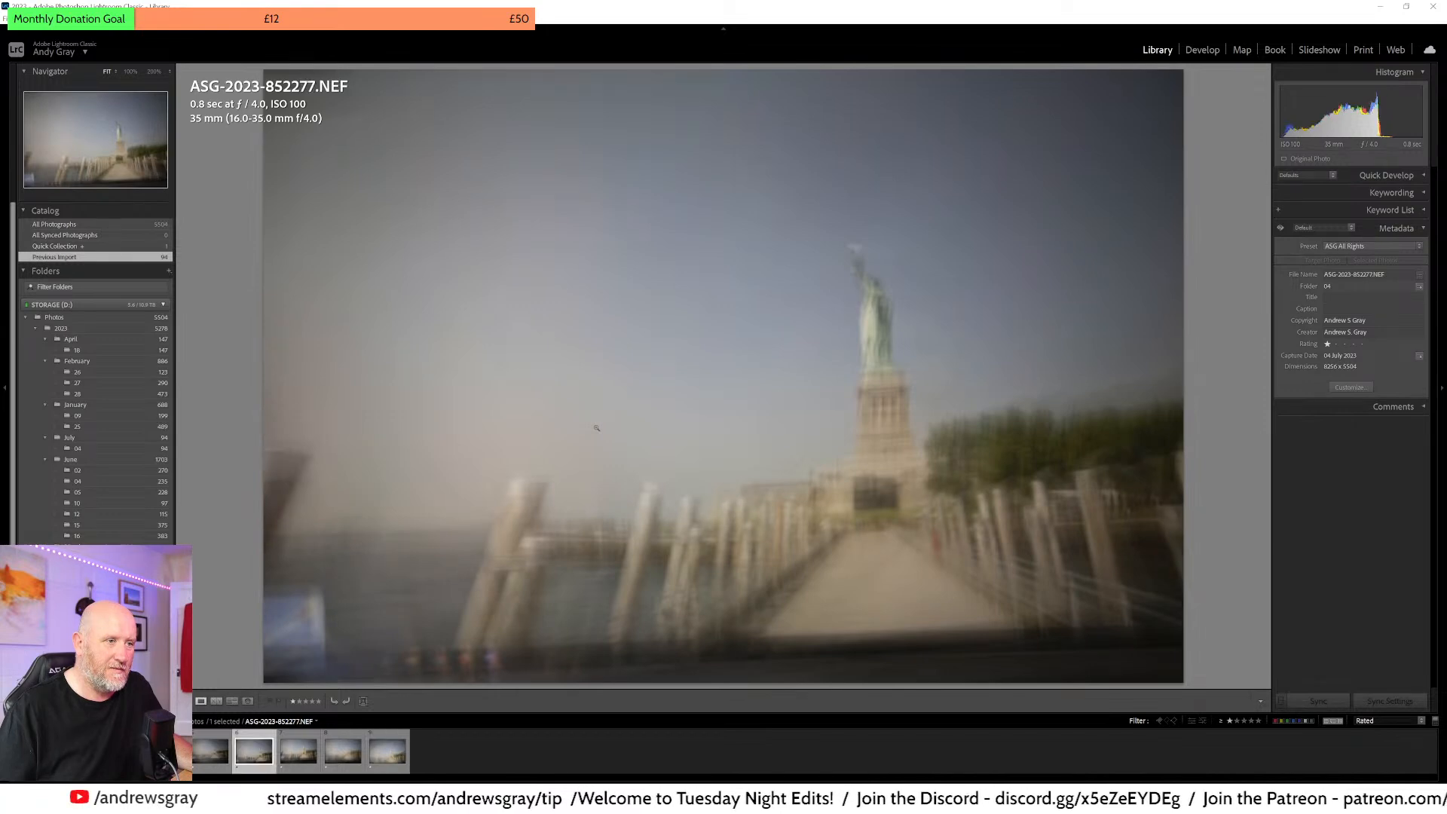
key(2)
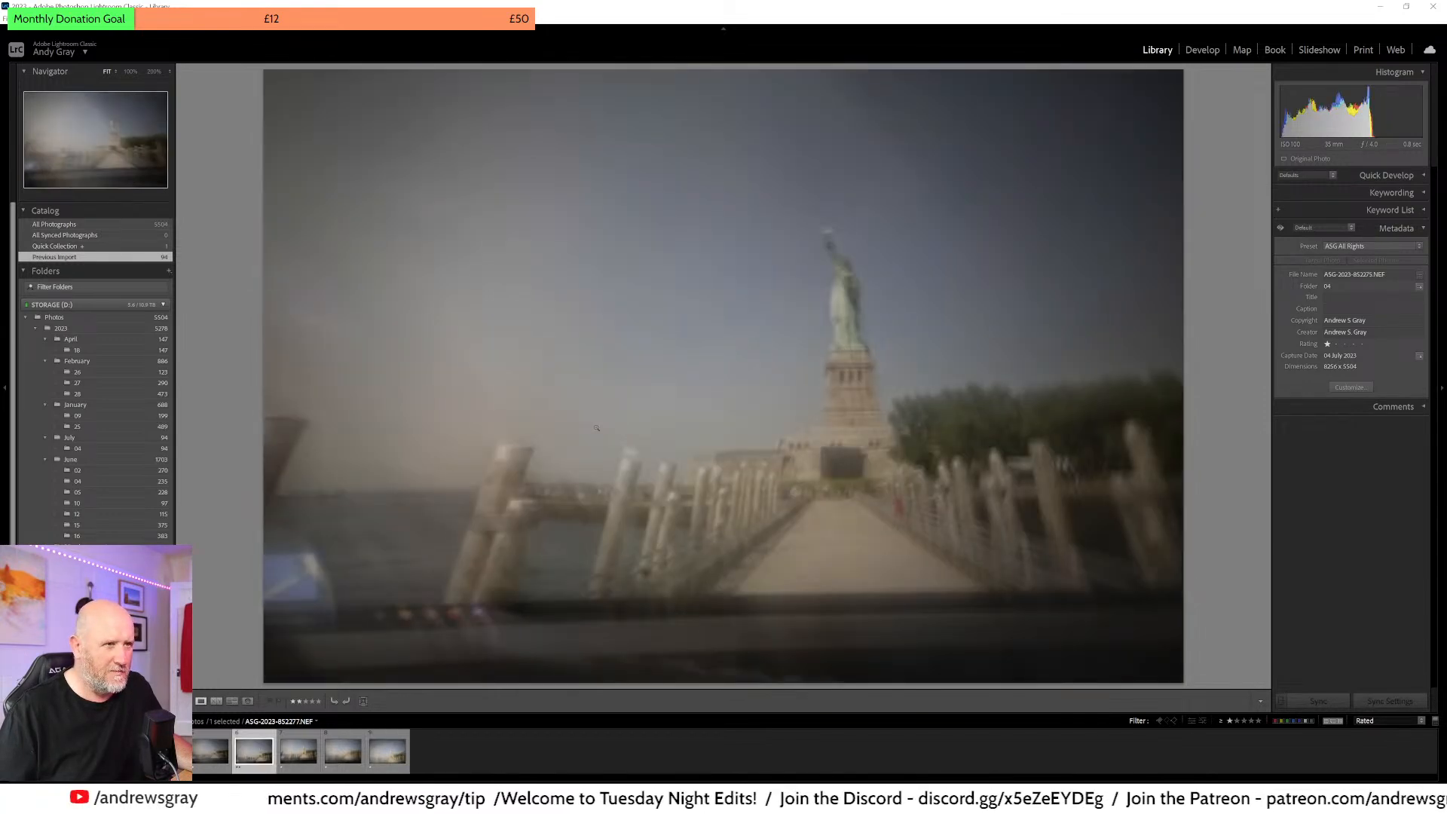
key(Left)
key(2)
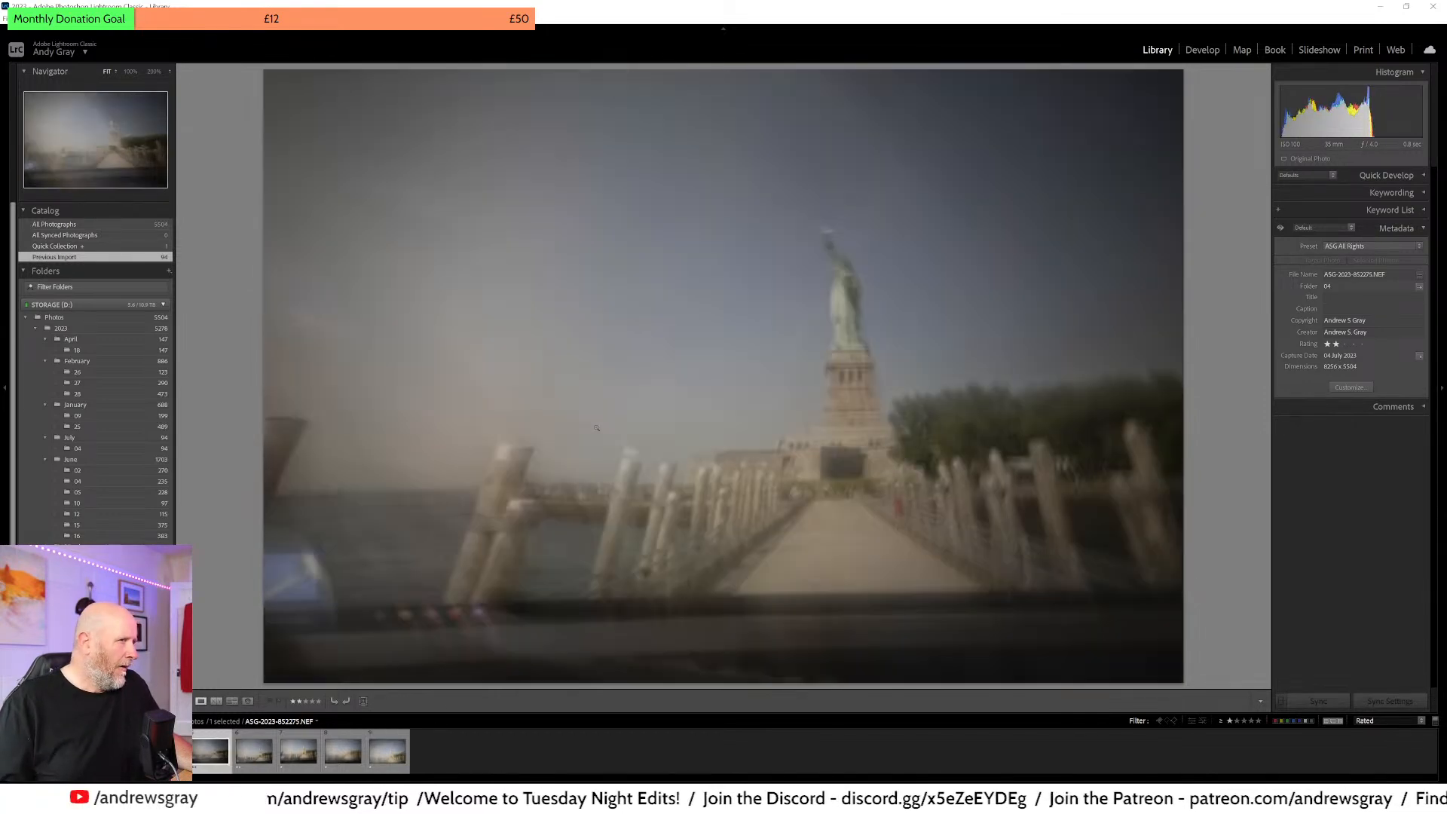
- Review the earlier rated frames back to ASG-2023-852267.NEF, then compare forward again to ASG-2023-852279.NEF
key(Left)
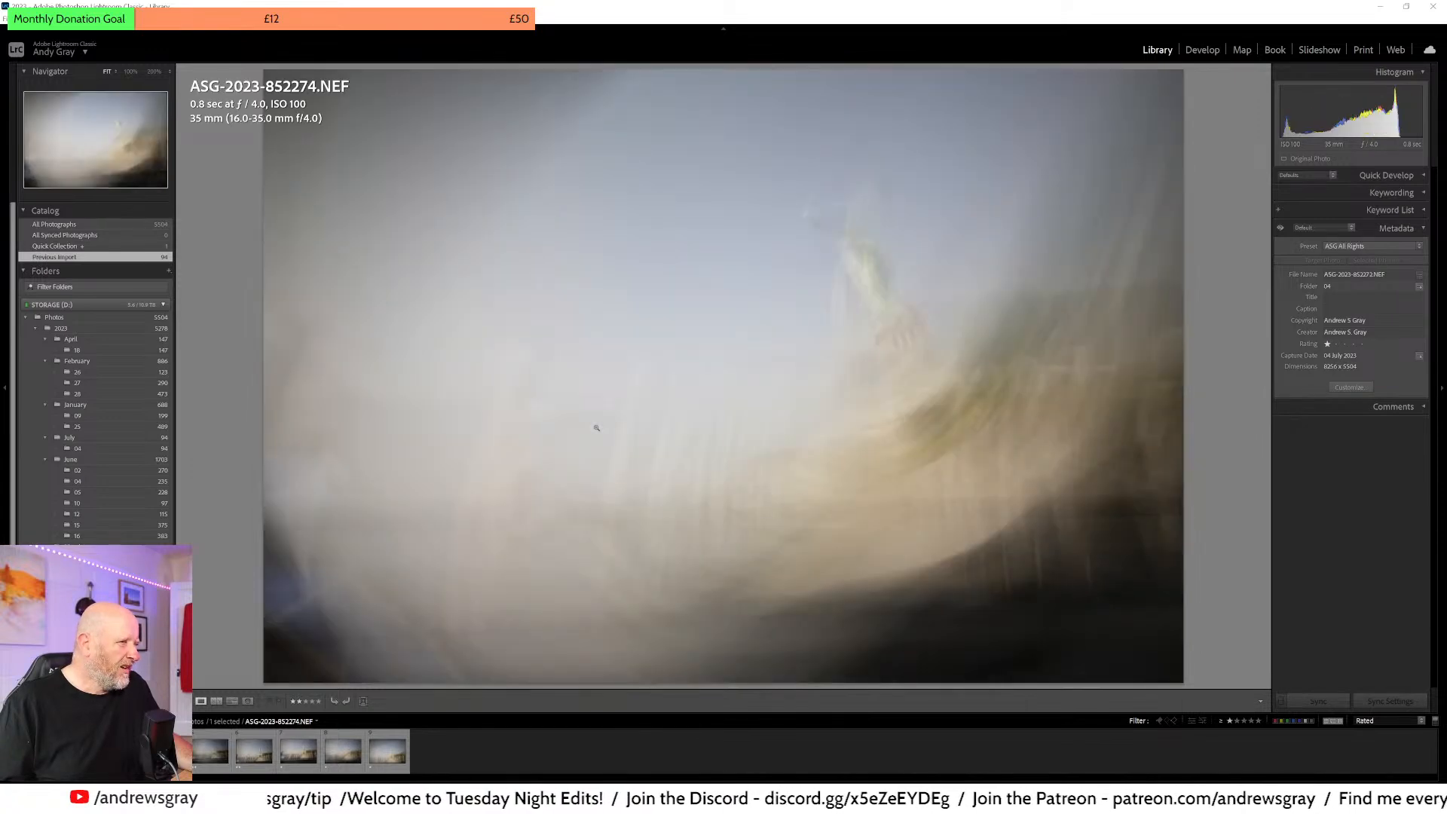
key(Left)
key(Left)
key(Left)
key(Left)
key(Left)
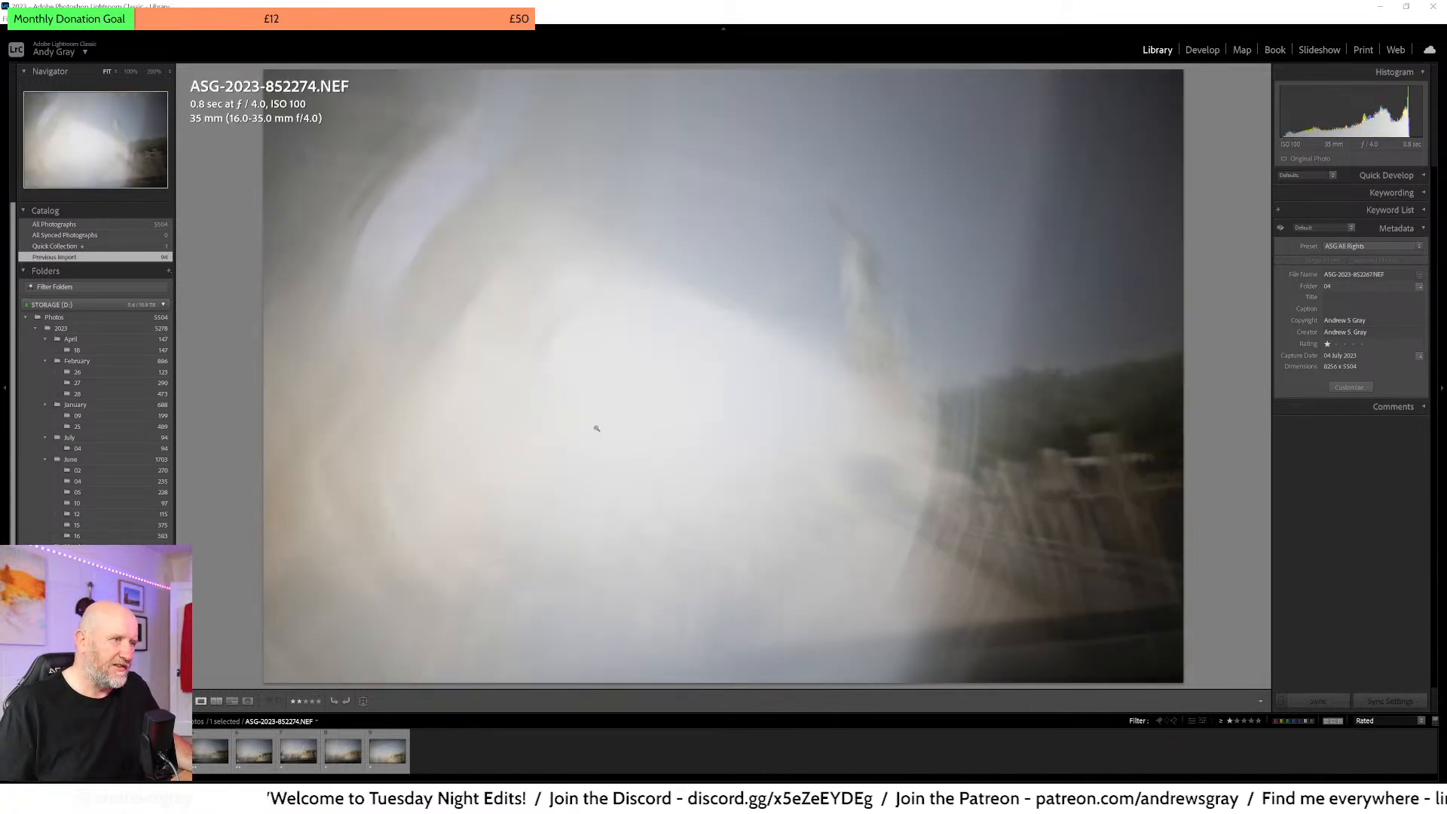
key(Right)
key(Right)
key(Right)
key(Right)
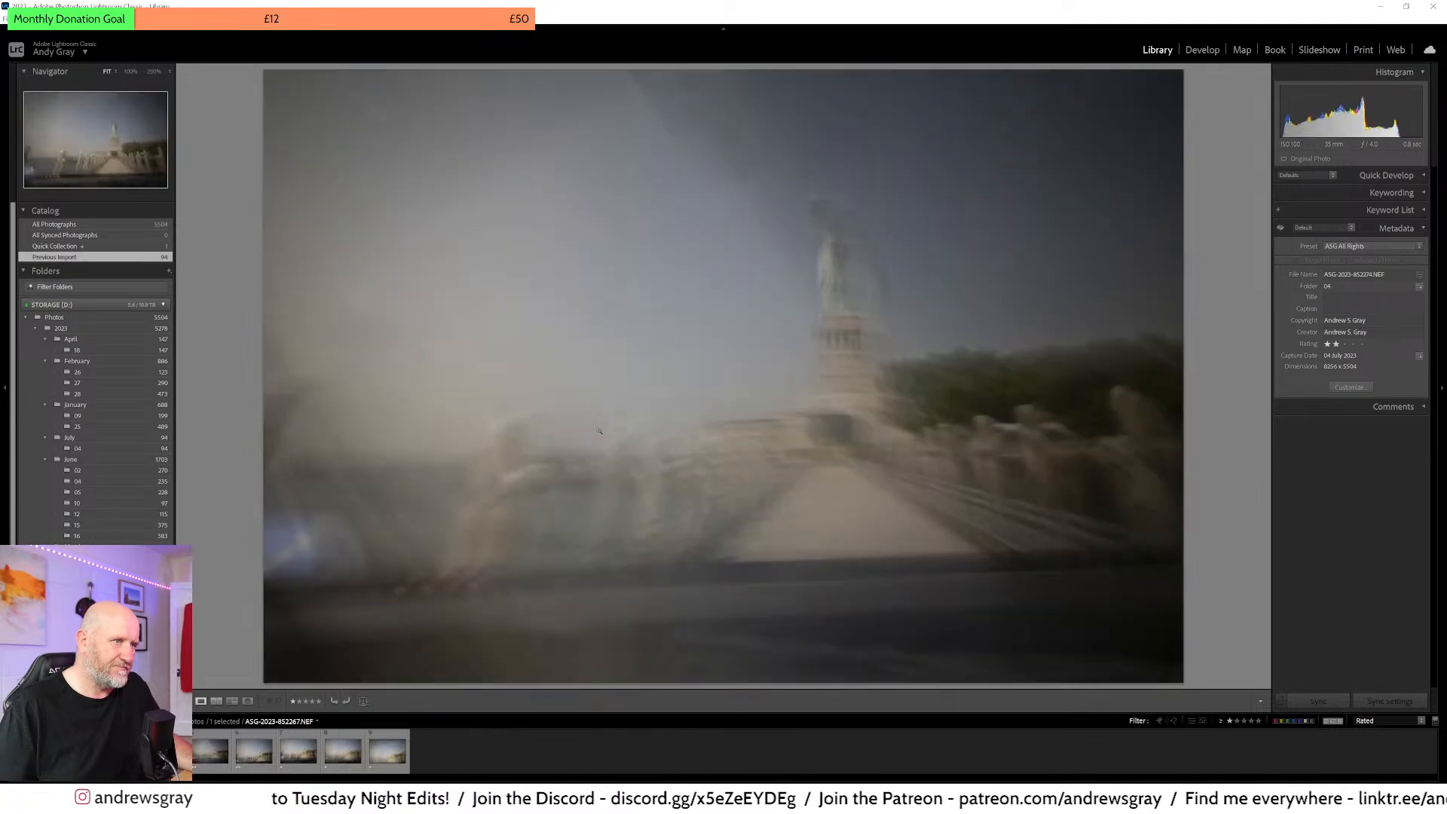
key(Right)
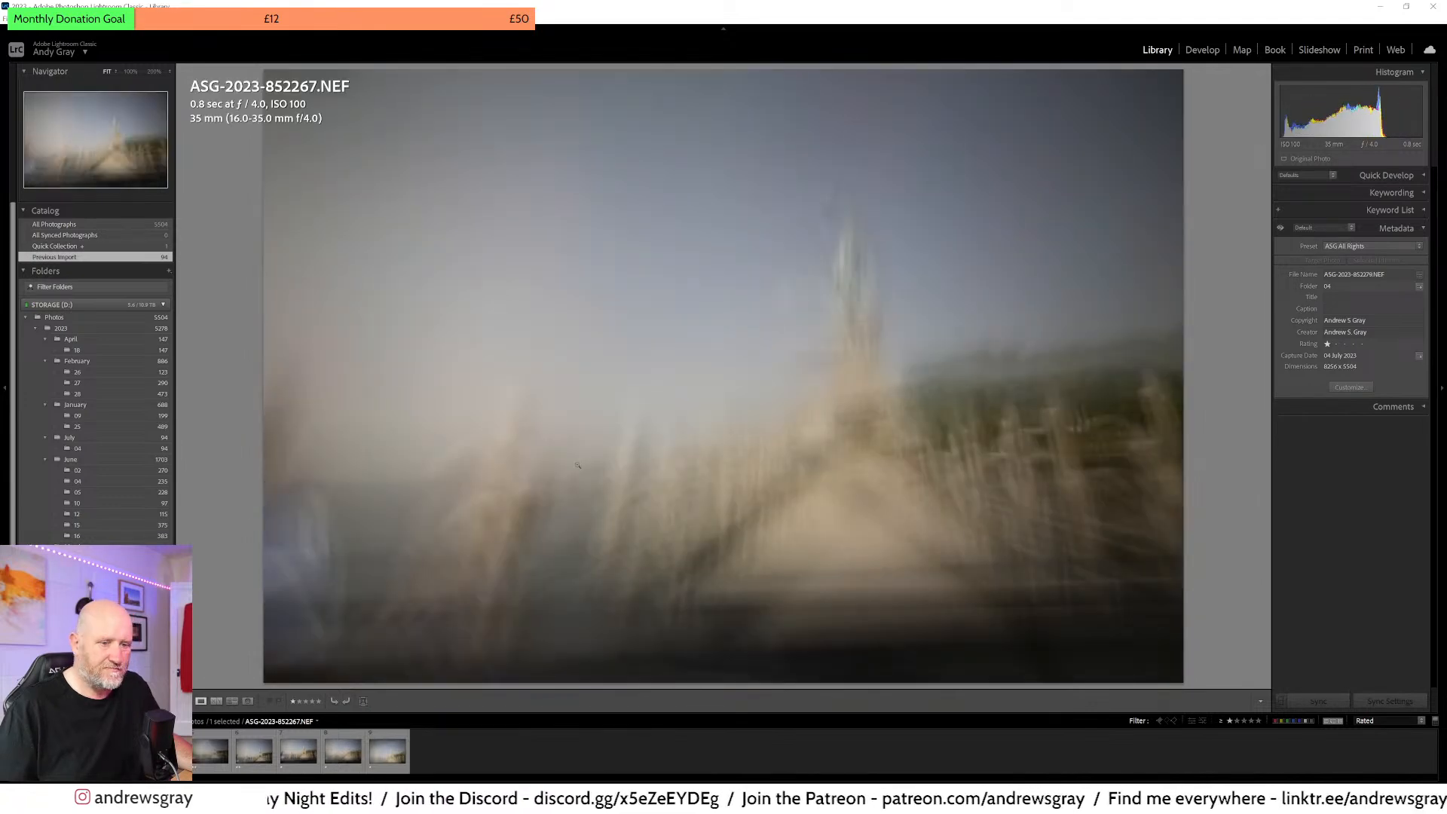
- Raise ASG-2023-852279.NEF and ASG-2023-852278.NEF to two stars
key(Right)
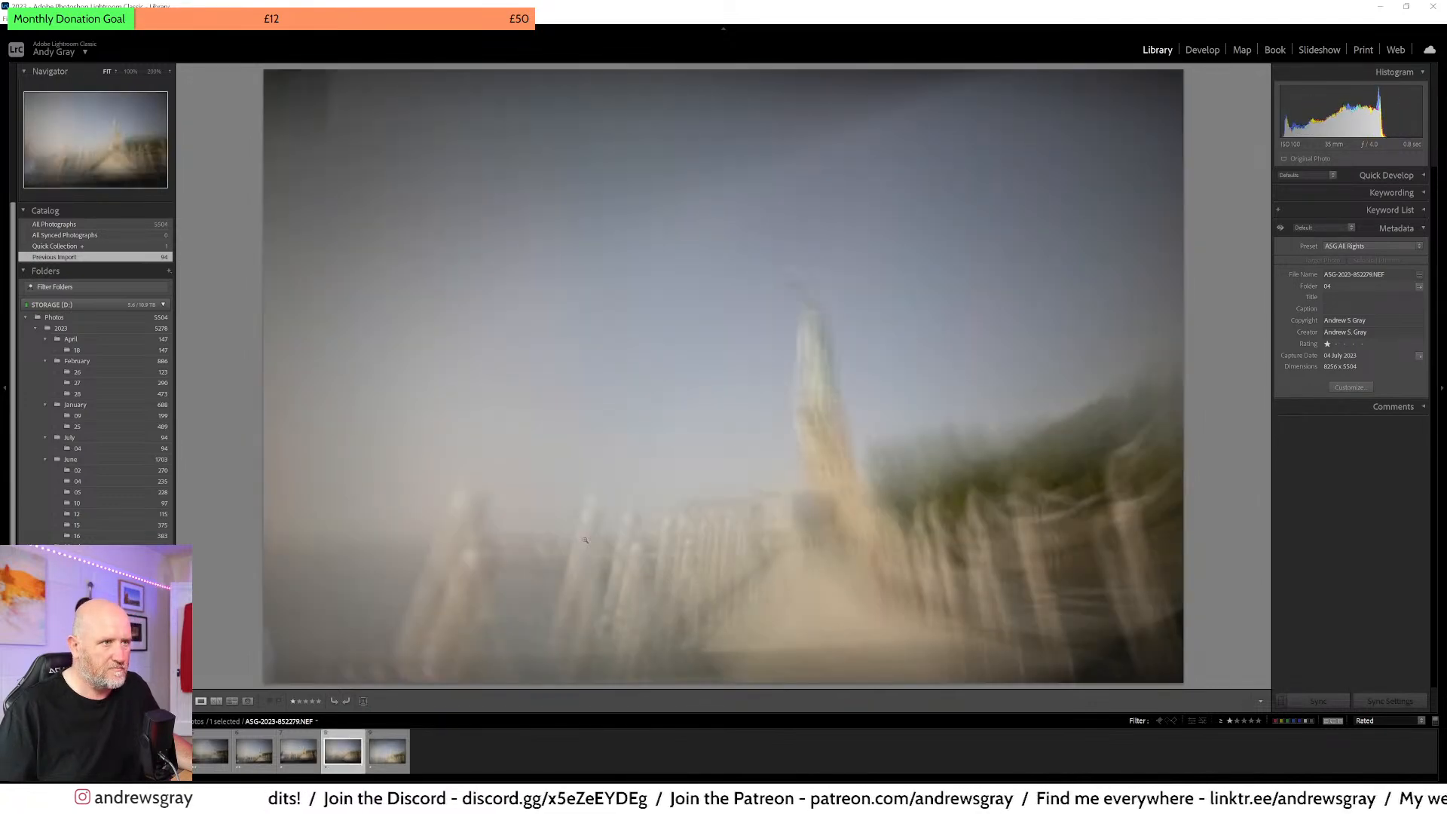
key(2)
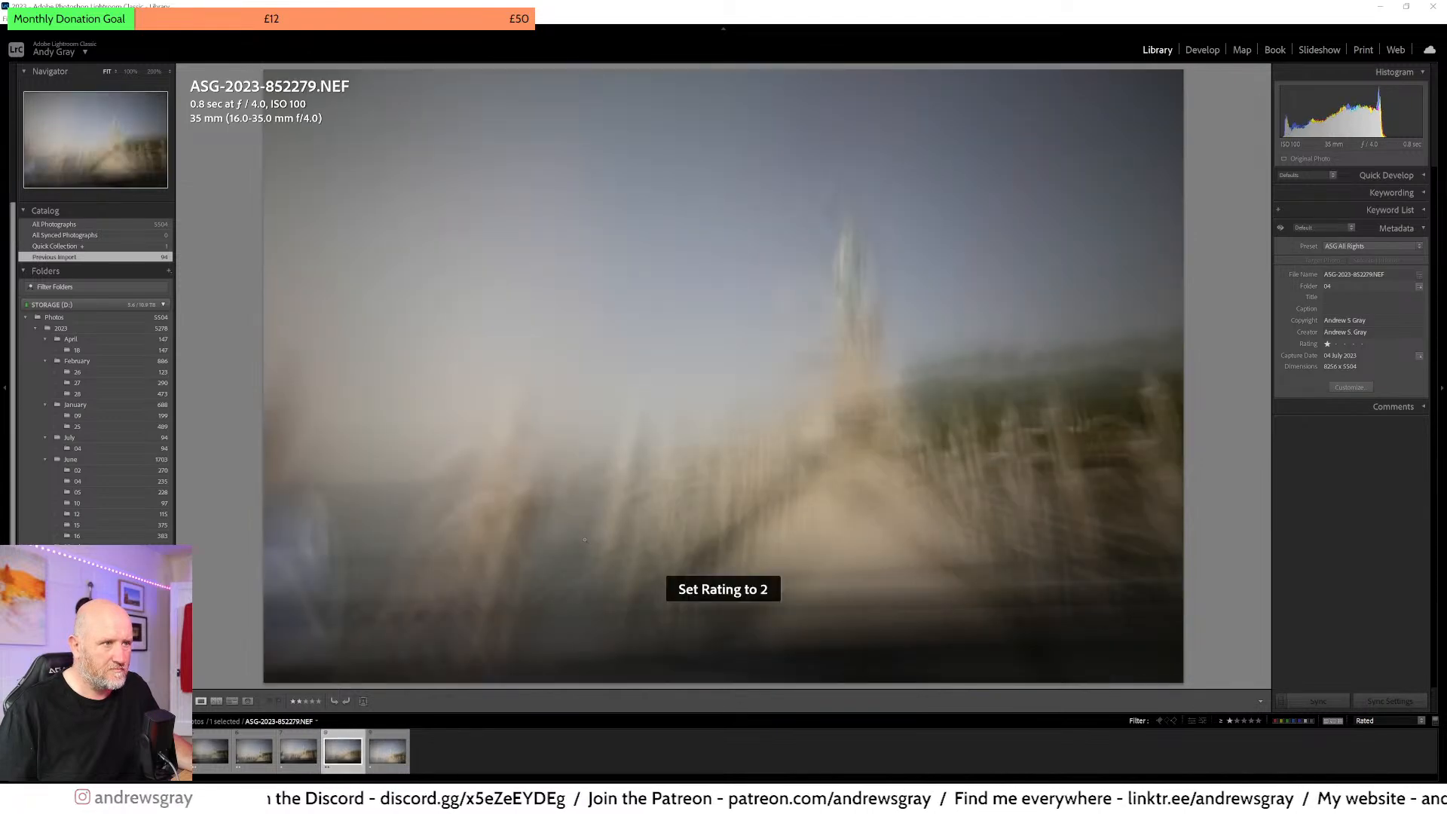
key(Left)
key(Left)
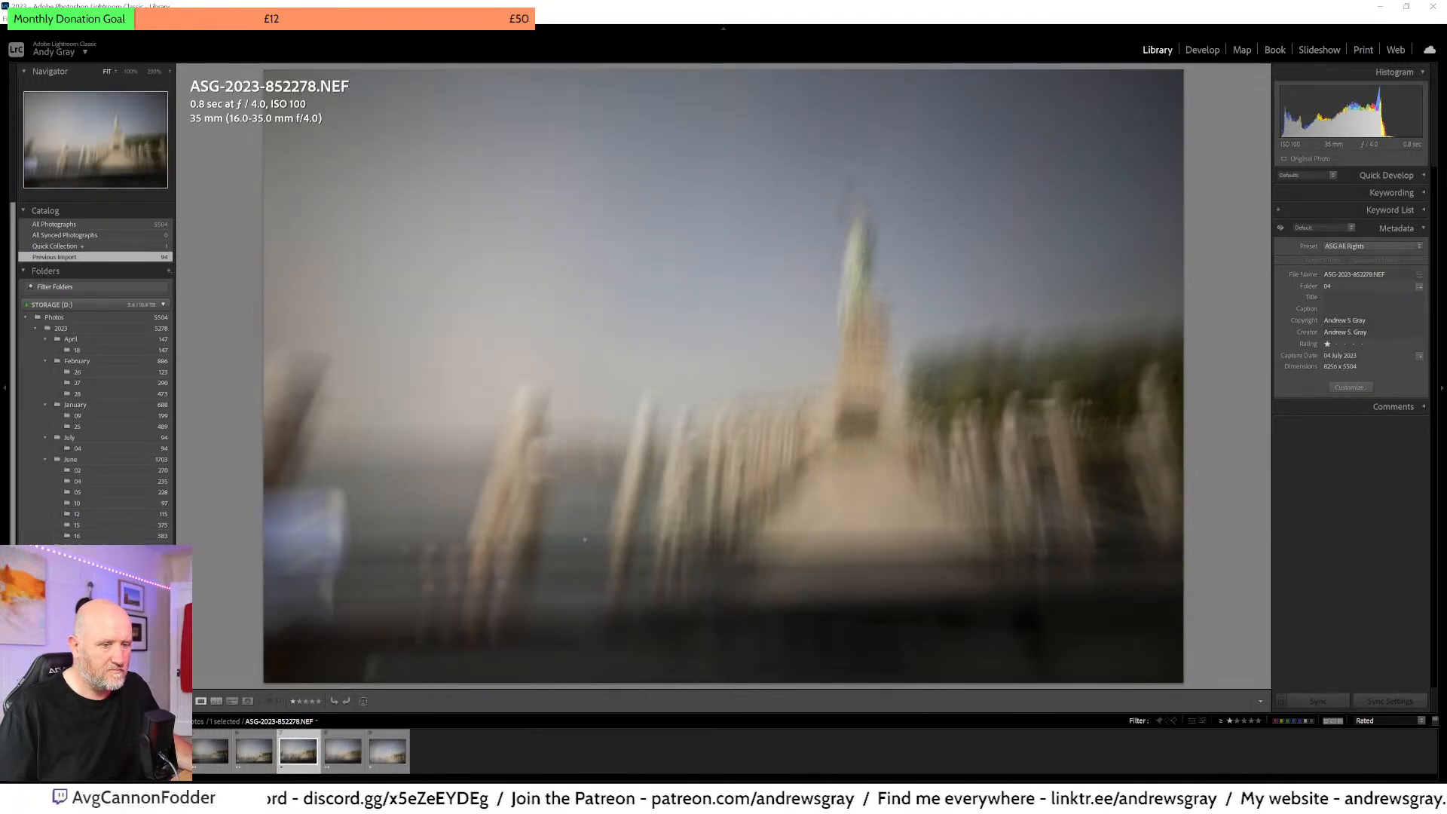
key(2)
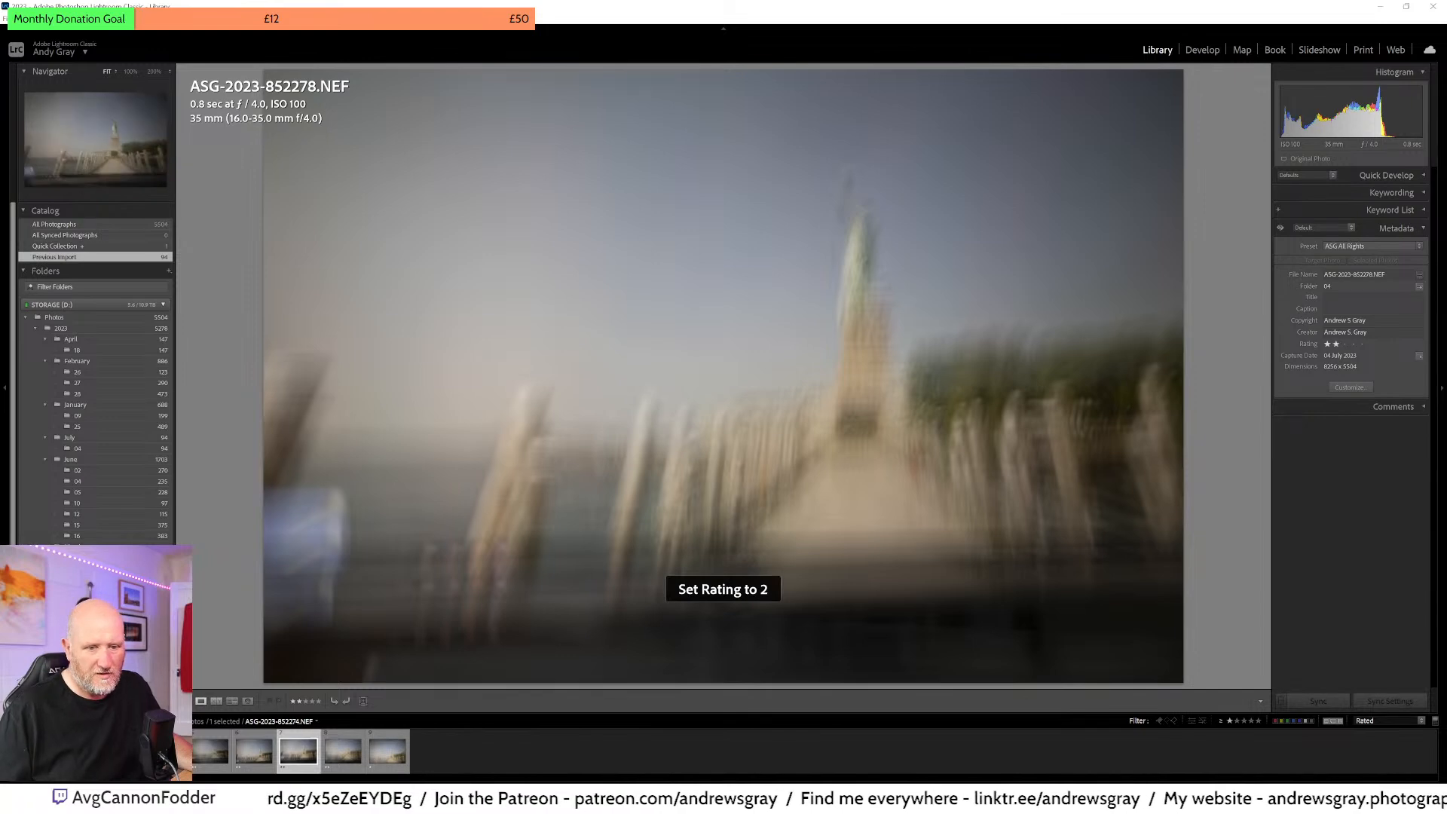
- Select the five two-star frames from ASG-2023-852274.NEF to ASG-2023-852279.NEF, with ASG-2023-852279.NEF as the active photo
click(165, 751)
shift+click(333, 752)
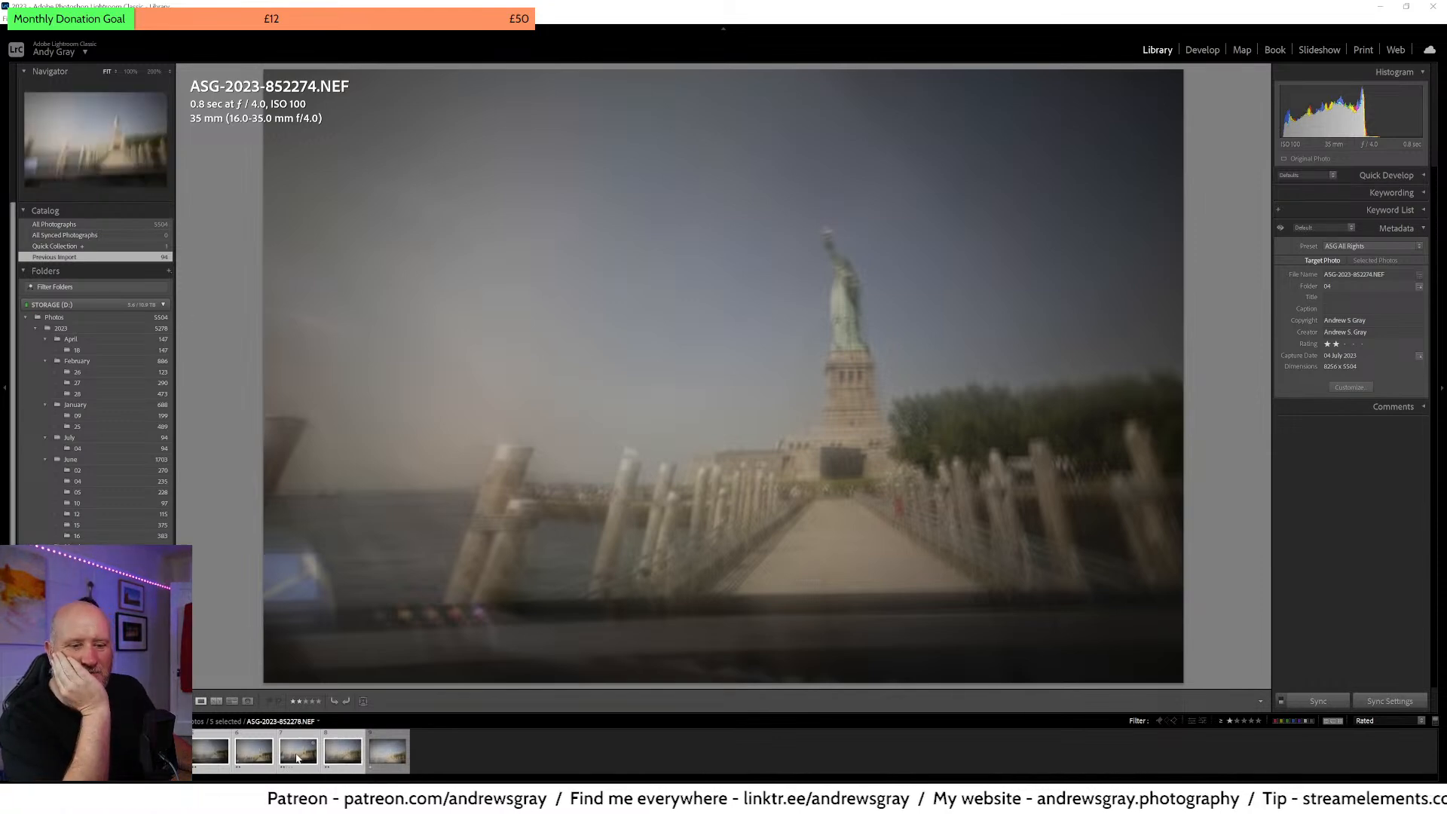
click(337, 758)
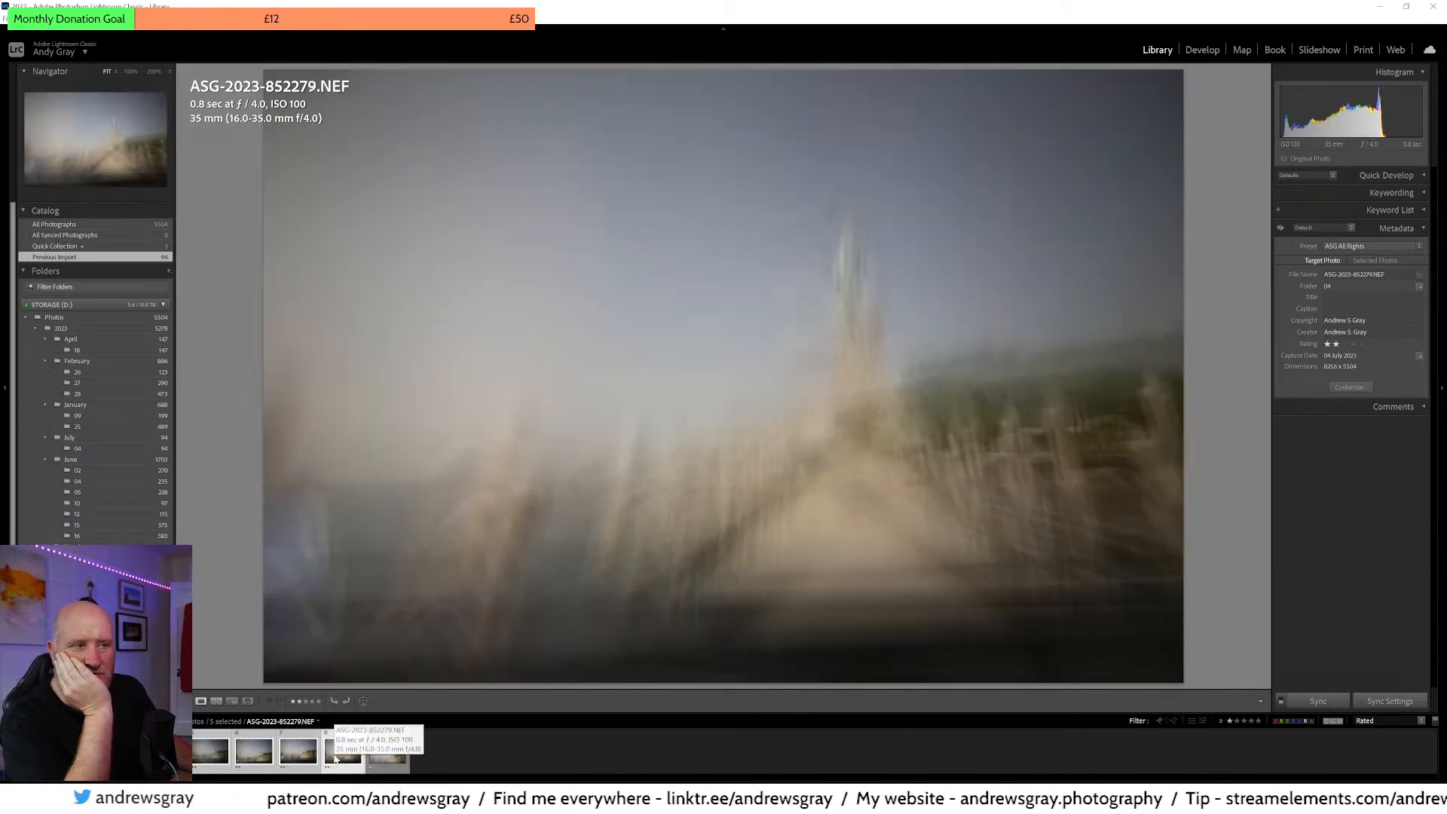
click(94, 16)
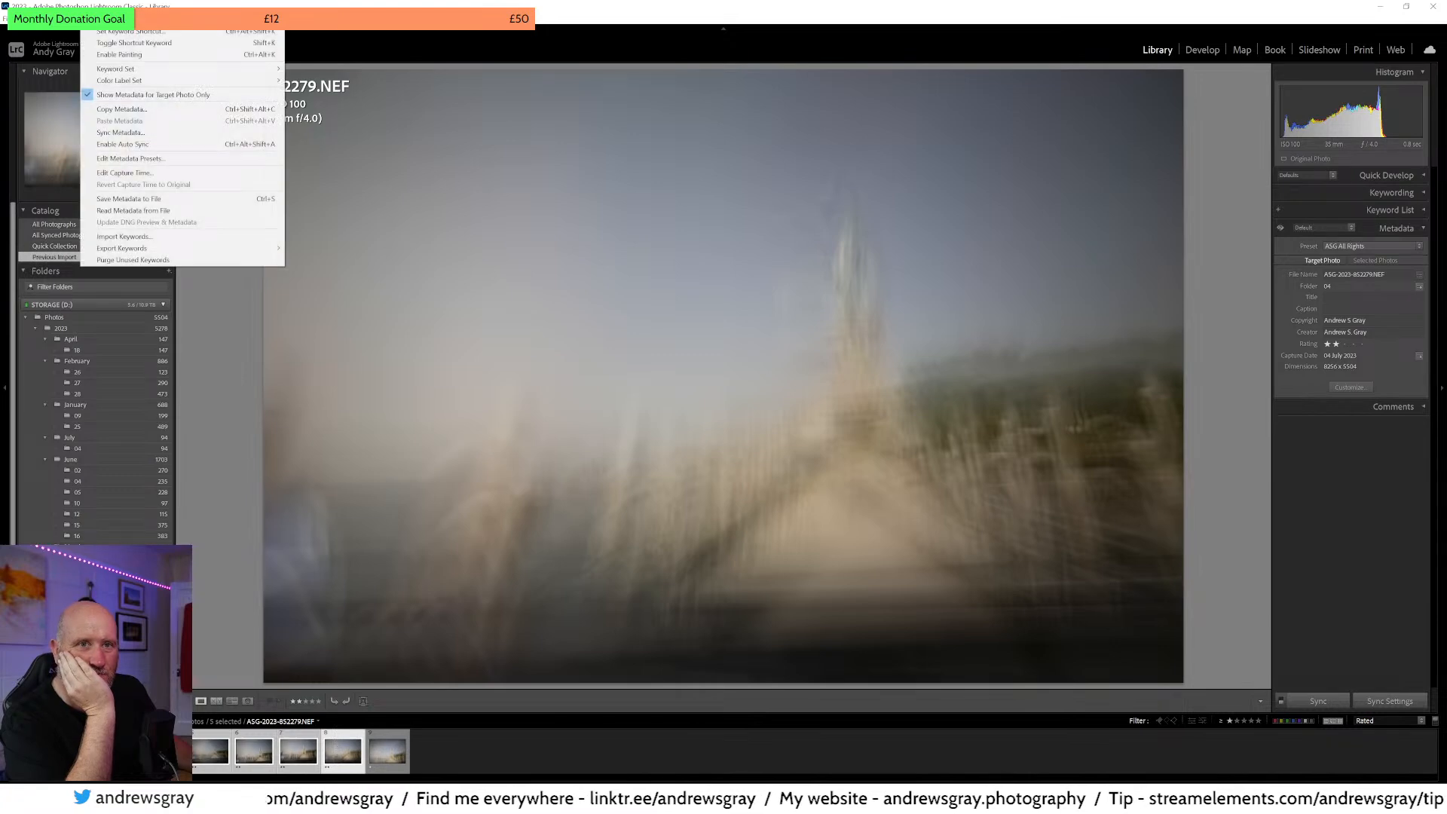
key(Left)
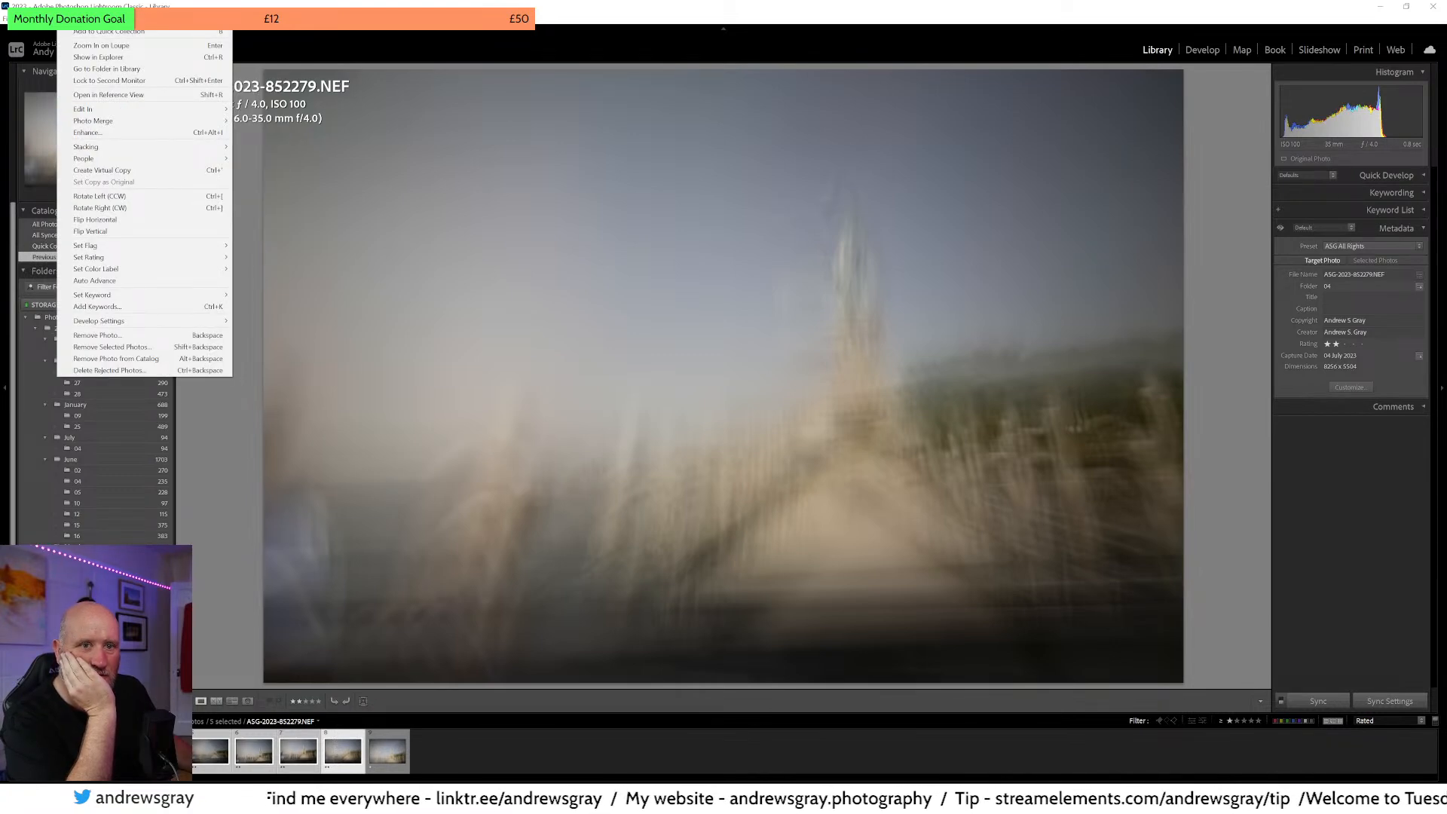
key(Escape)
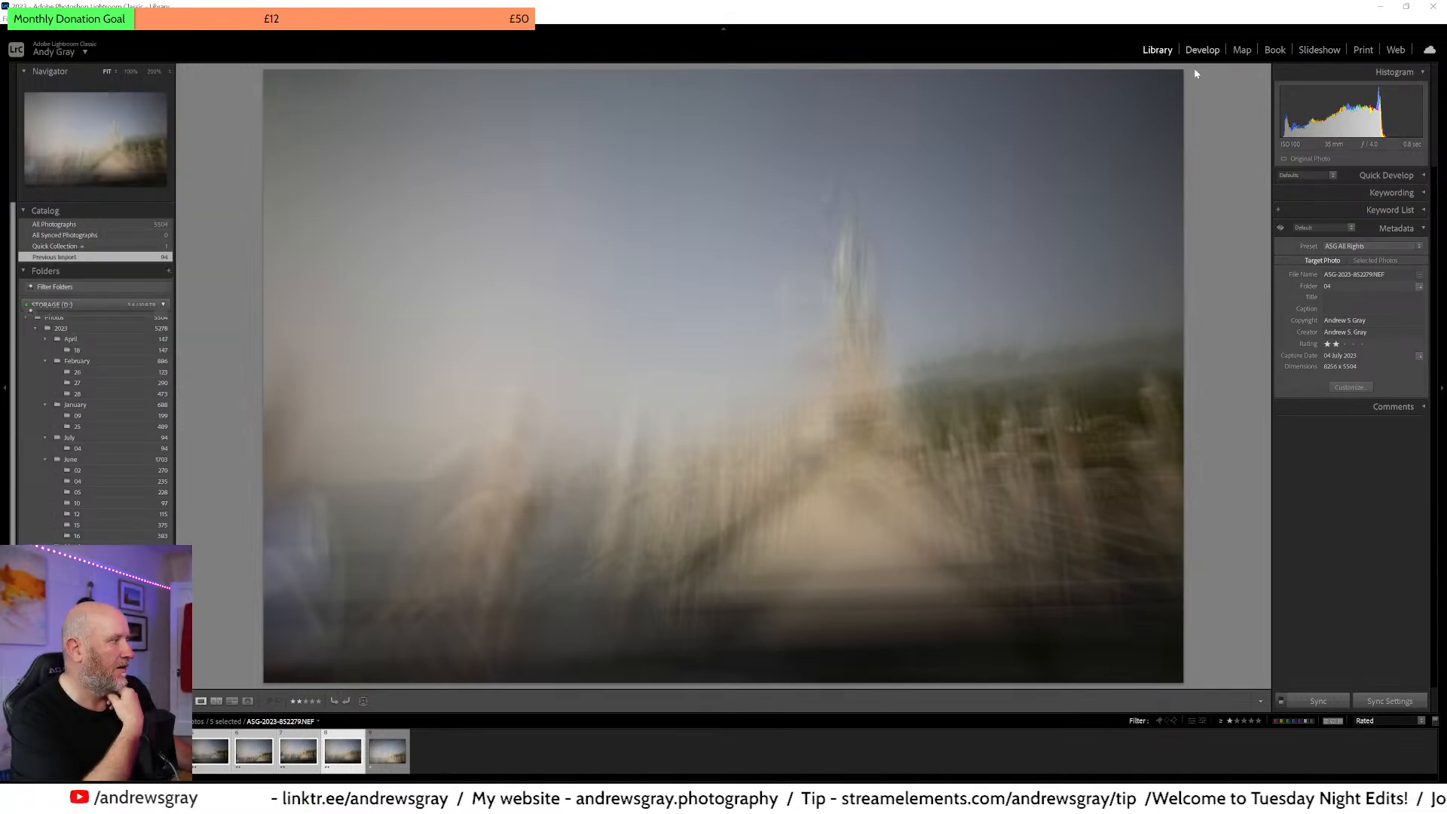
- Switch to the Develop module and match the total exposures of the five selected photos to ASG-2023-852279.NEF
key(d)
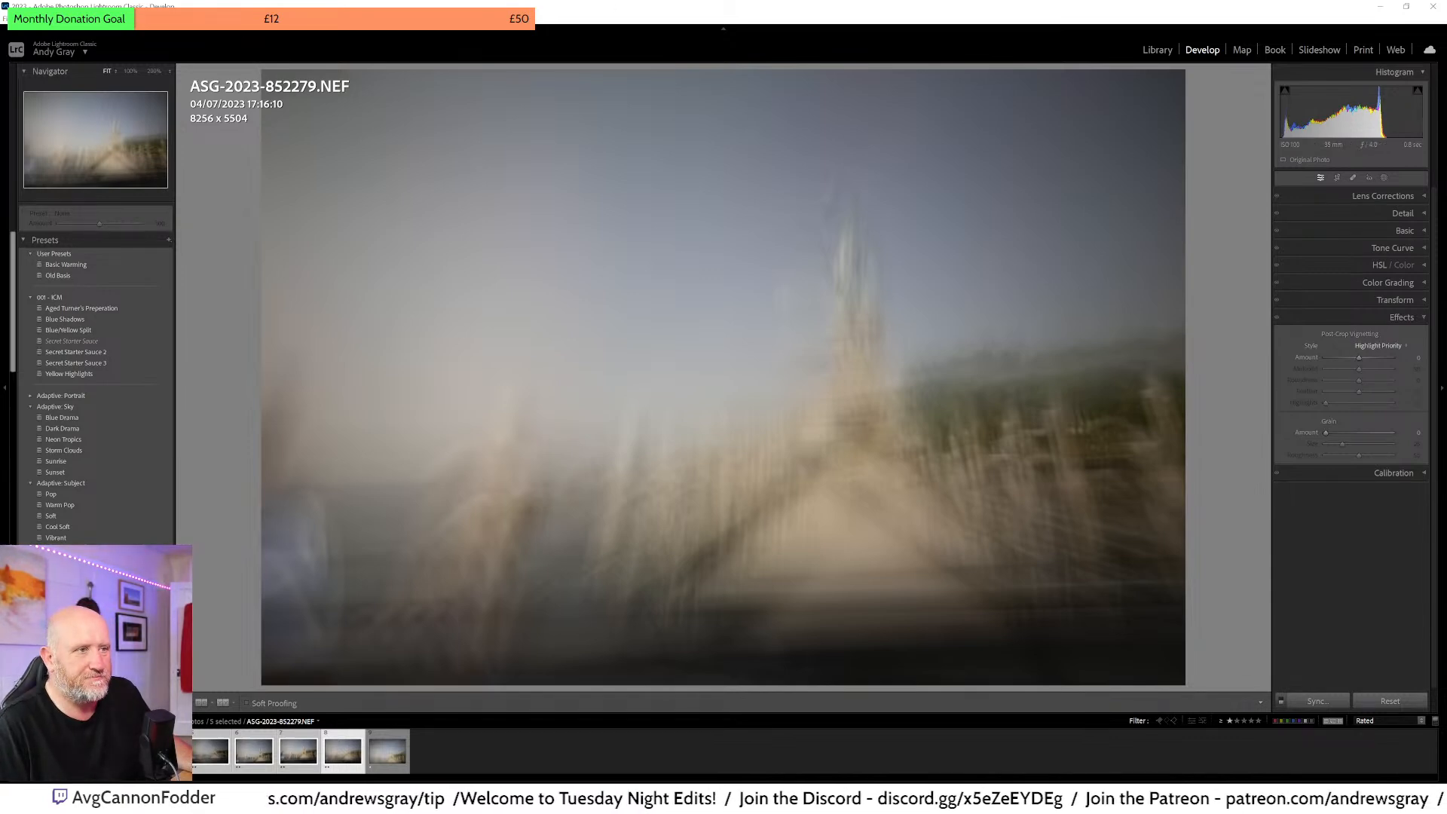
click(98, 18)
mouse_move(73, 18)
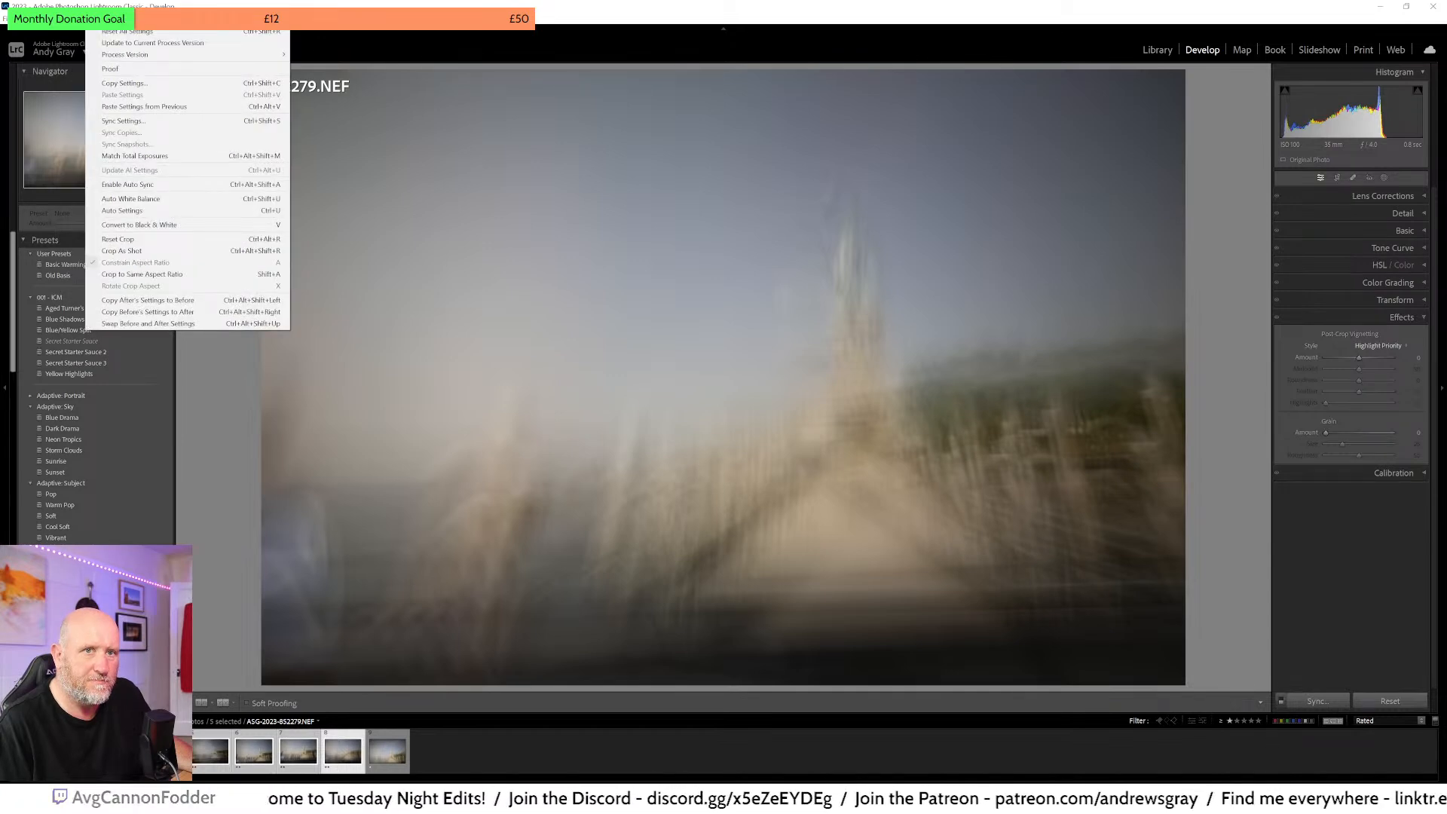
click(161, 156)
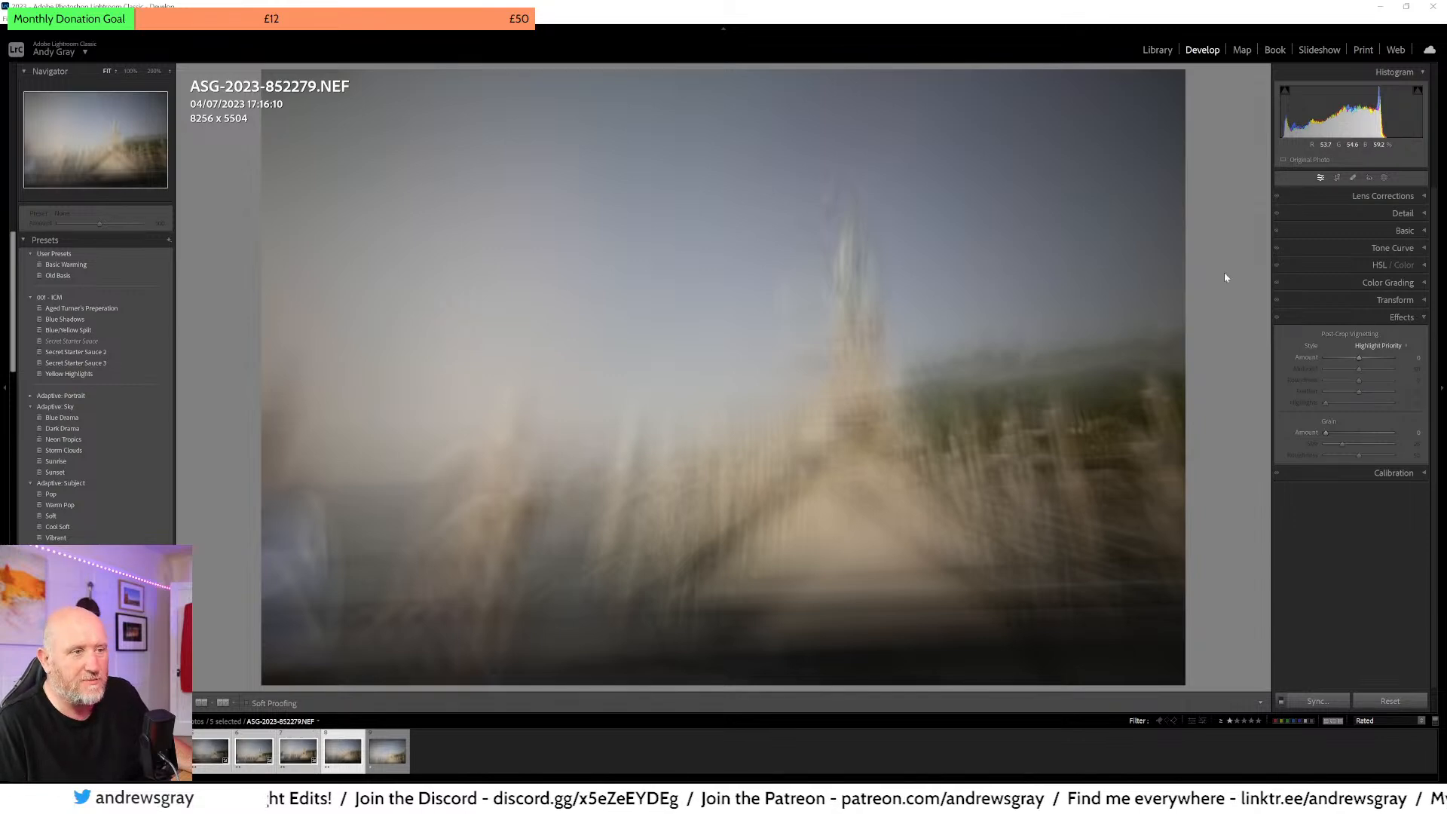
- Enable chromatic aberration removal and the Nikon lens profile corrections, with the vignetting amount at 143
click(1373, 198)
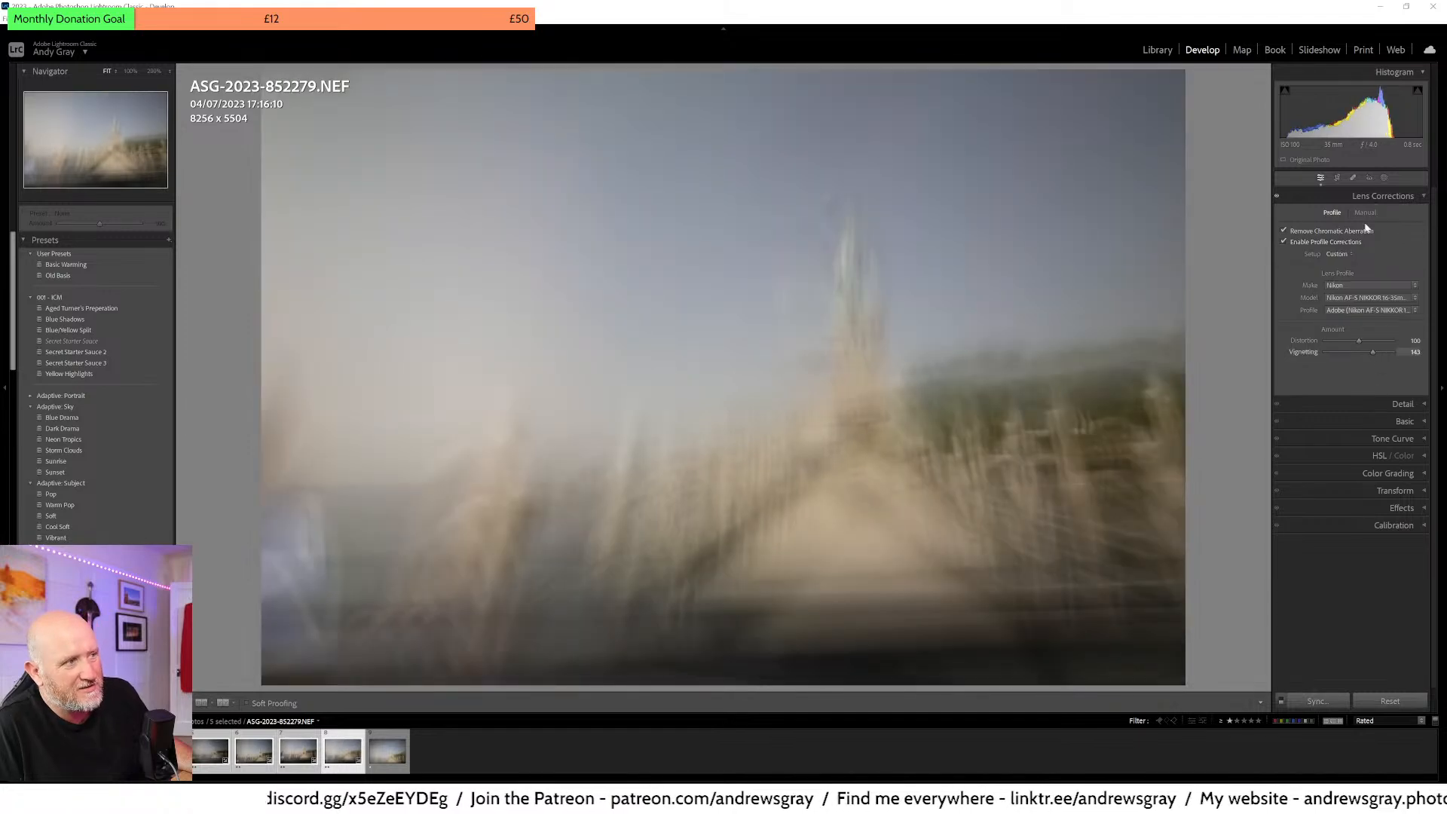
click(1377, 194)
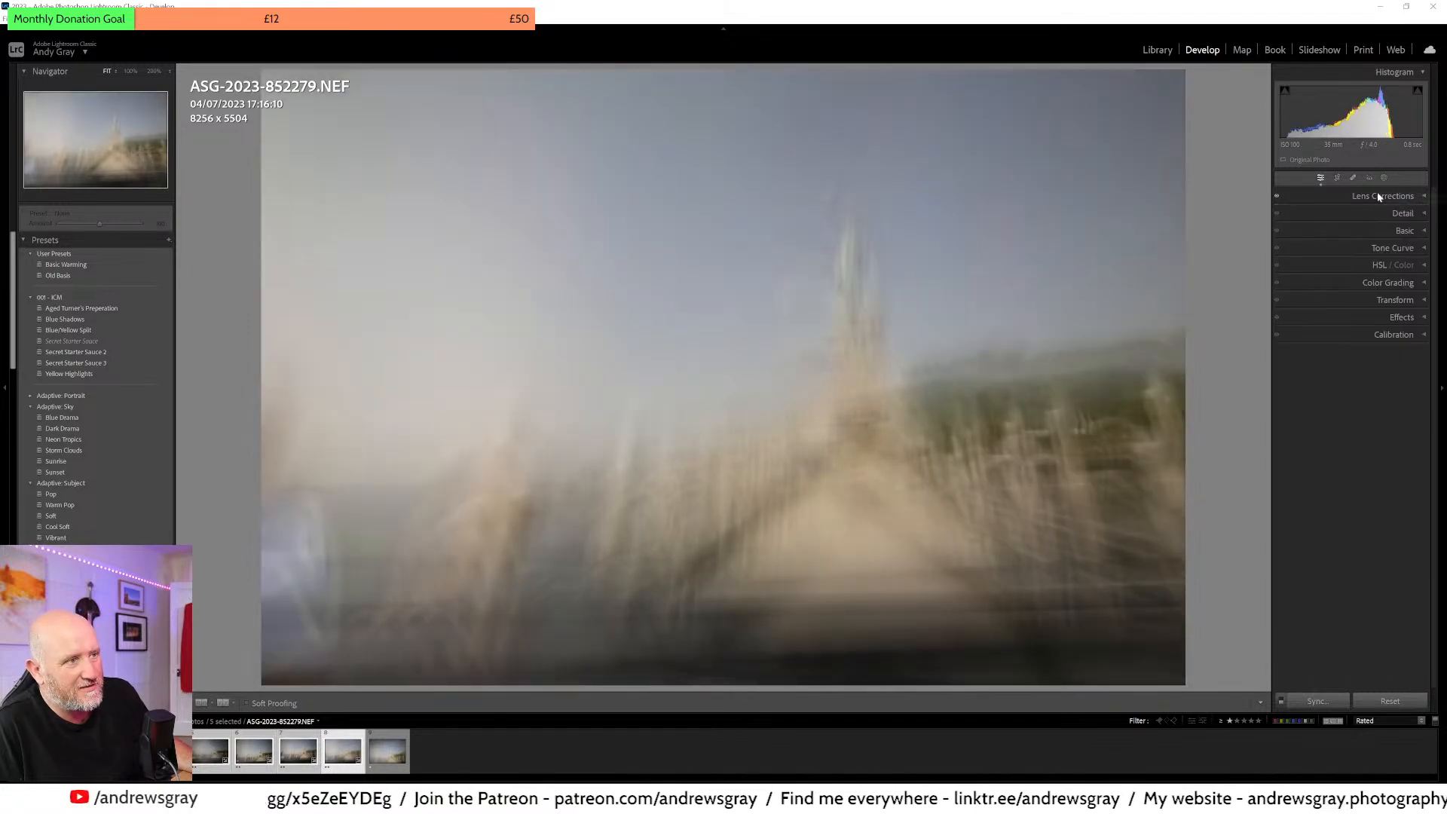
- Set the photo's white balance to Auto in the basic adjustments
click(1396, 233)
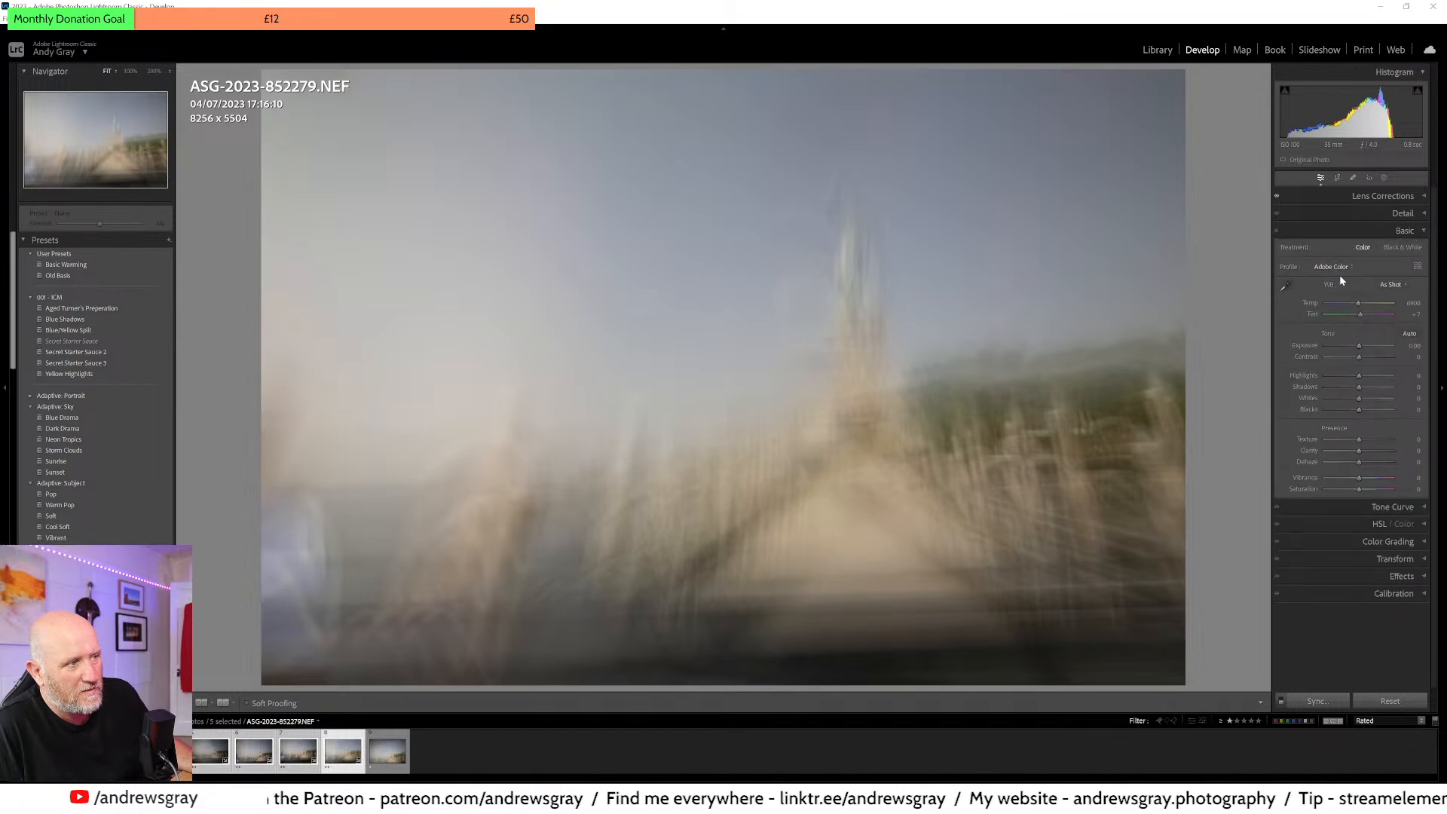
click(1386, 288)
click(1373, 306)
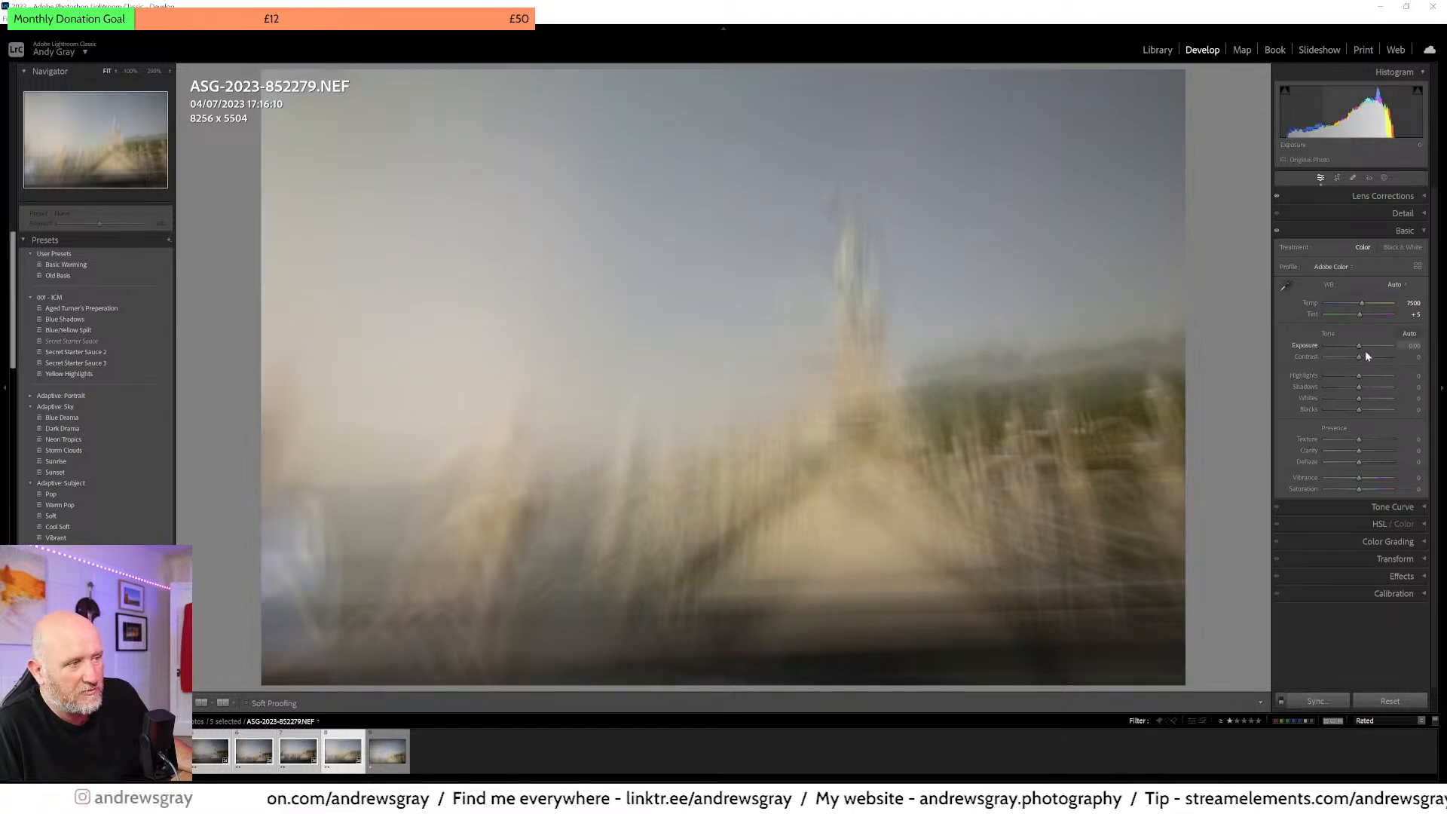
- Undo a trial auto tone, and set Exposure +0.66, Contrast +33, Highlights -13, Shadows +30, Whites +4, Blacks +6 and Vibrance 0
click(1407, 335)
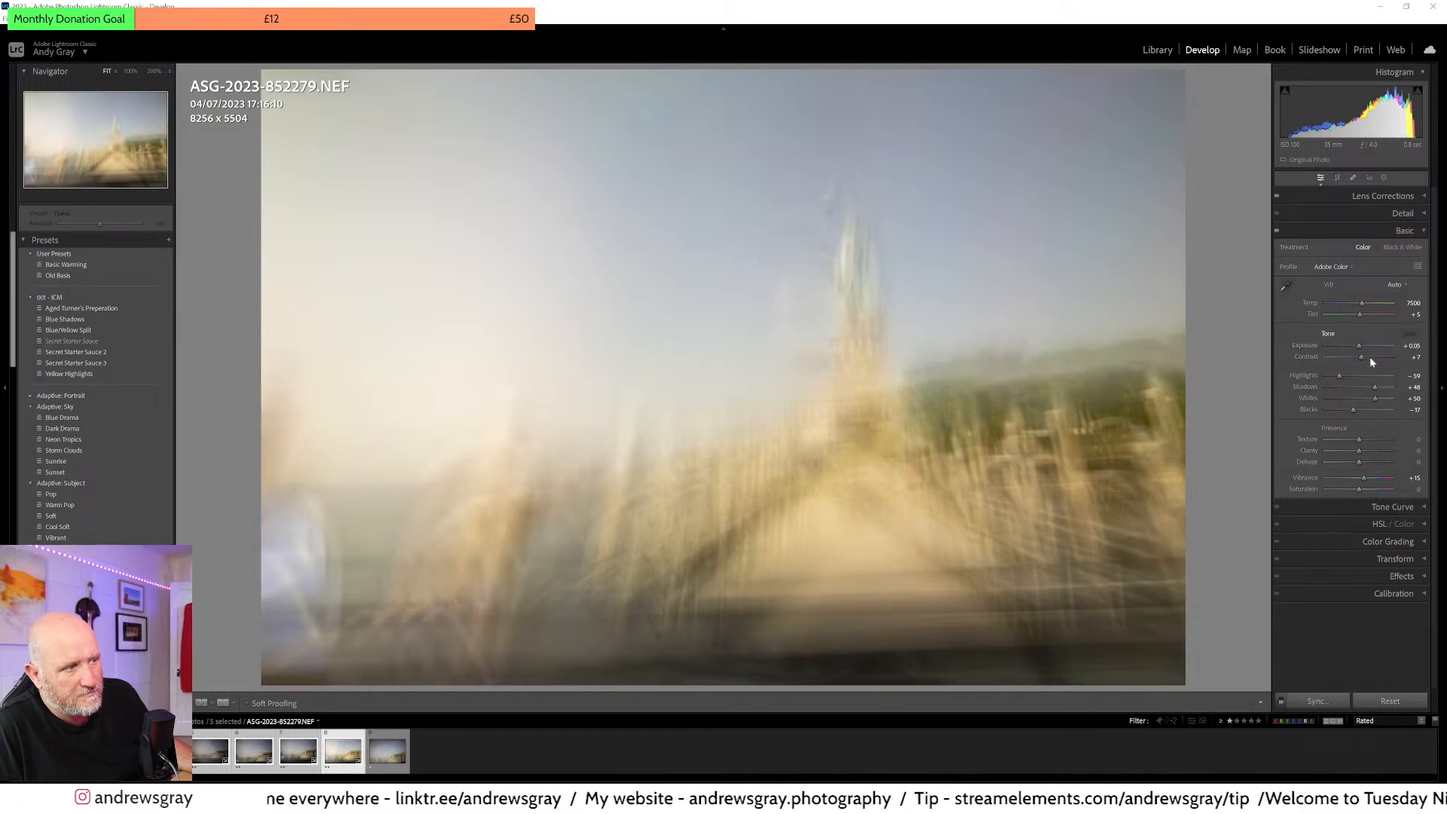
key(ctrl+z)
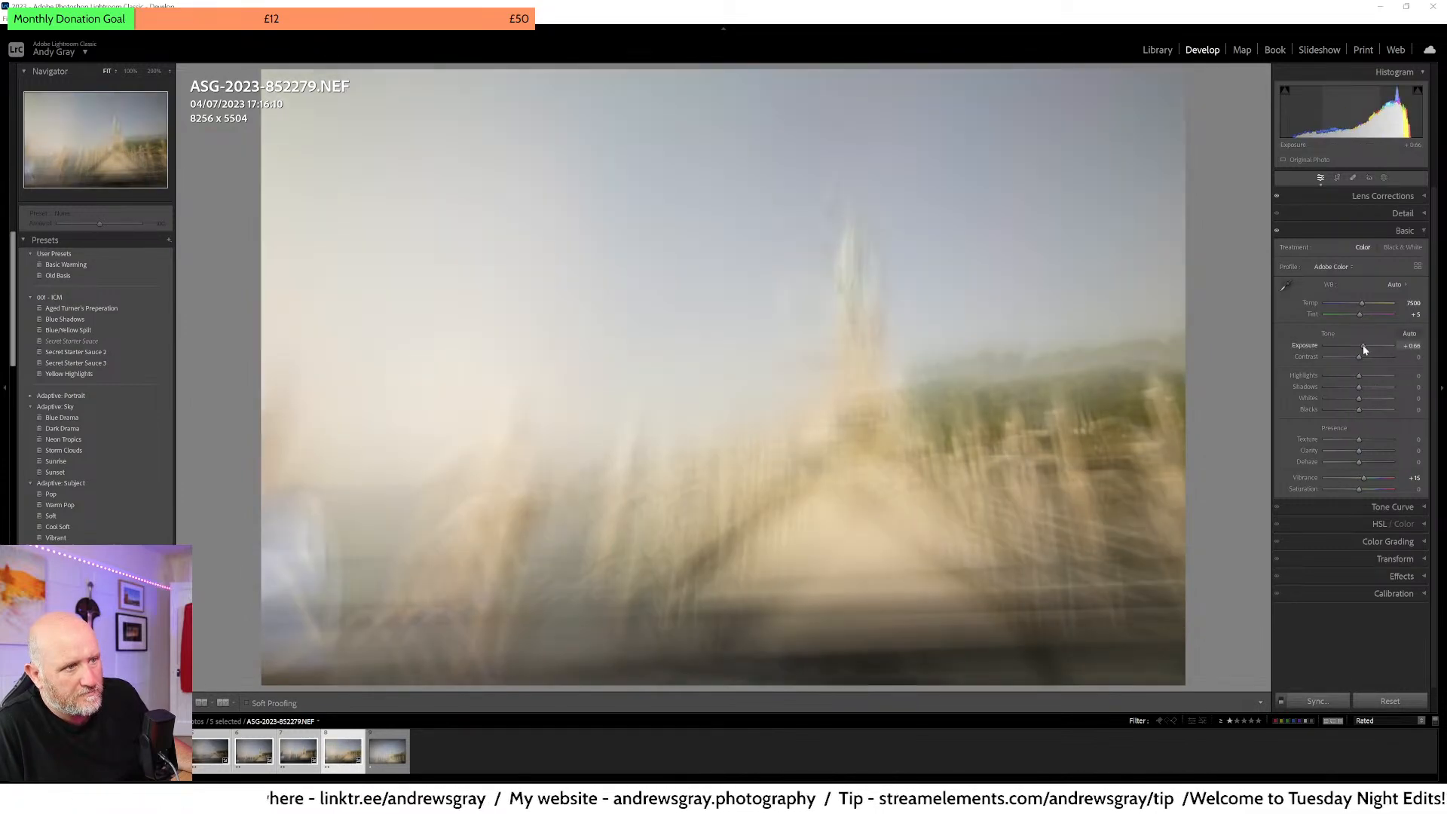
mouse_move(1359, 356)
mouse_down()
mouse_move(1371, 362)
mouse_move(1346, 374)
mouse_move(1377, 388)
mouse_move(1354, 381)
mouse_up()
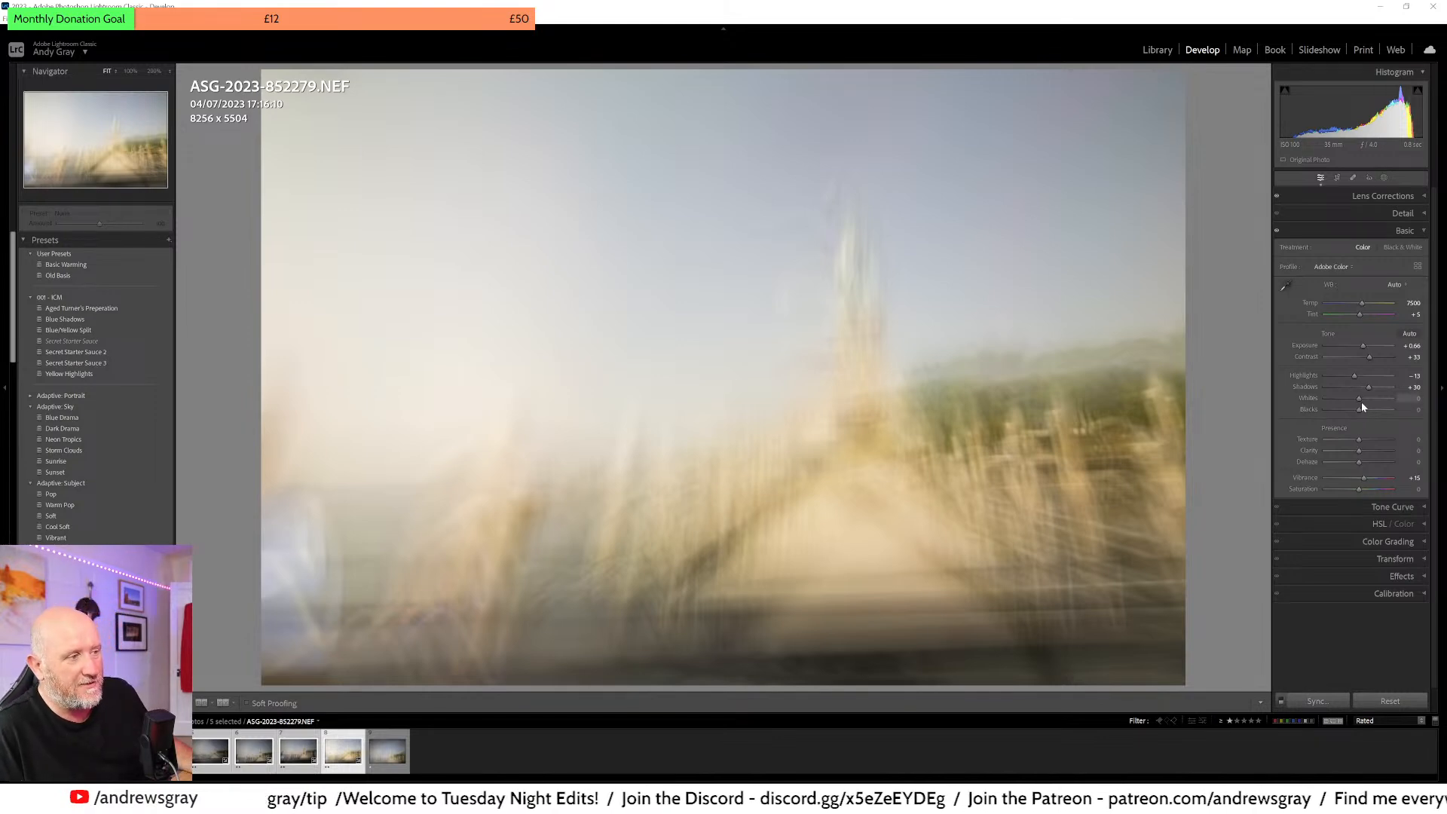
drag(1359, 405, 1361, 407)
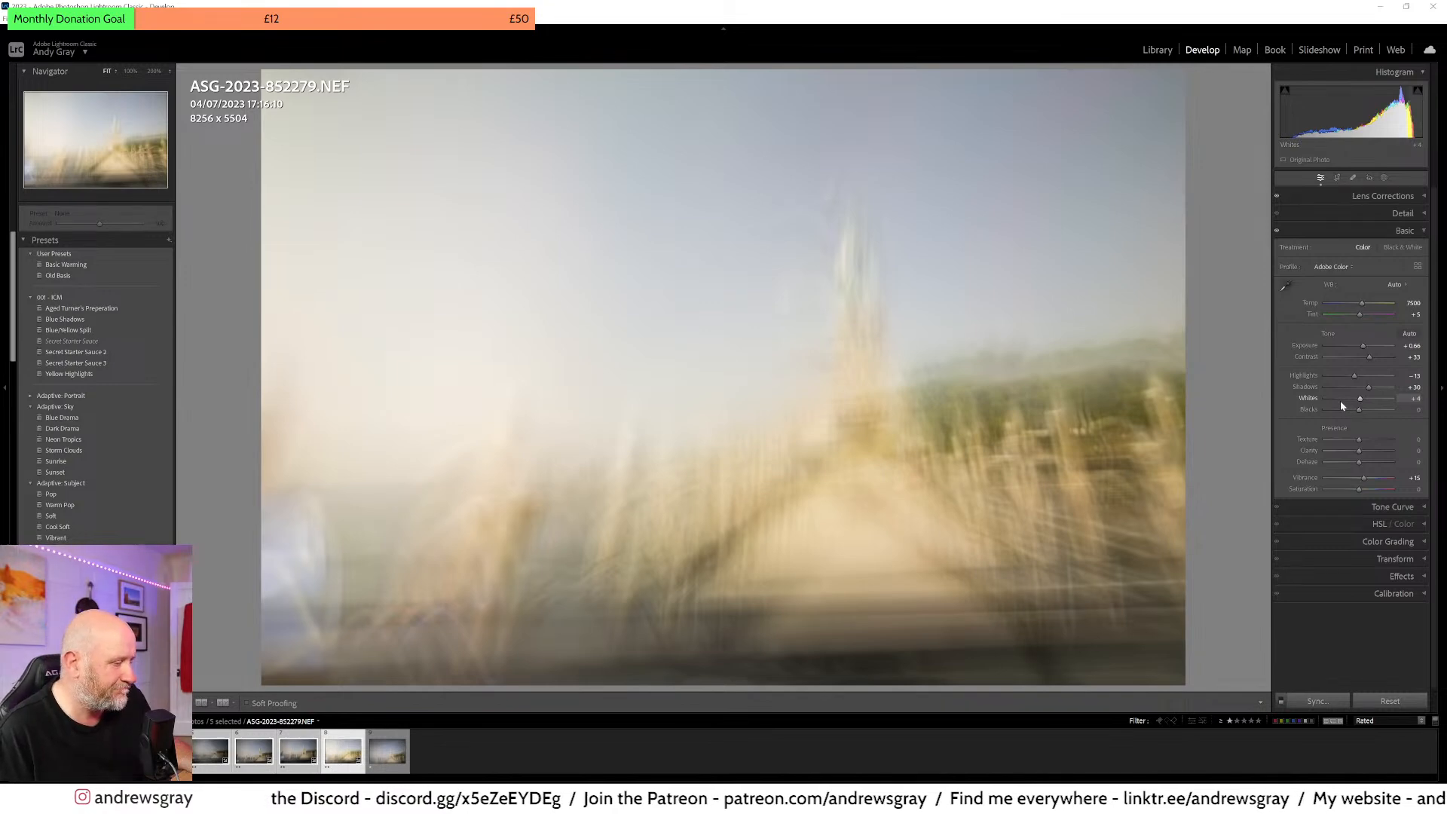
mouse_move(1359, 409)
mouse_down()
mouse_move(1377, 413)
mouse_move(1364, 418)
mouse_up()
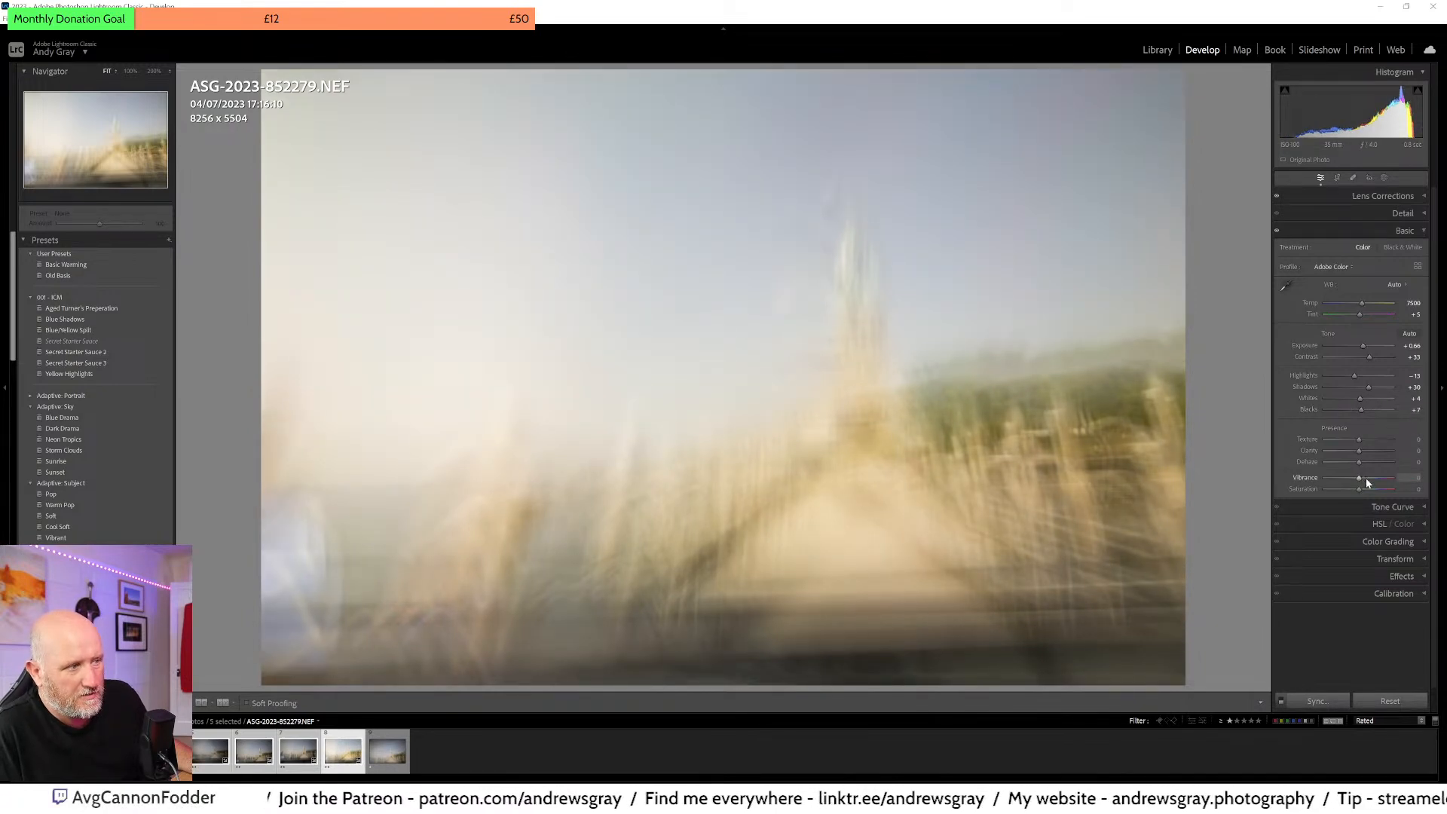
mouse_move(1362, 410)
mouse_down()
mouse_move(1341, 408)
mouse_move(1360, 413)
mouse_up()
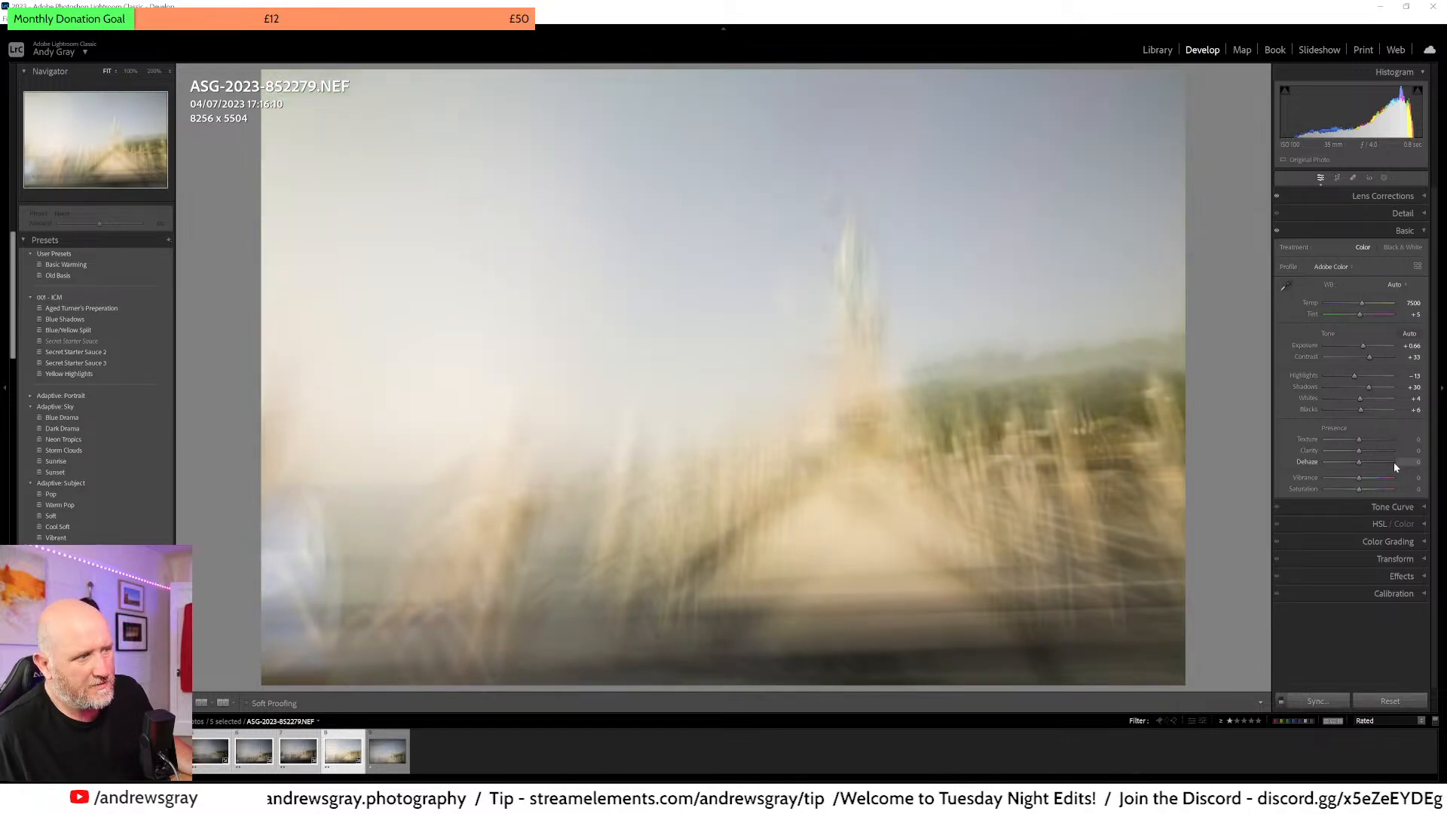
- Adjust the photo's warm tones to Orange hue -16, Yellow hue -27, Orange saturation +31 and Yellow saturation +50
click(1383, 525)
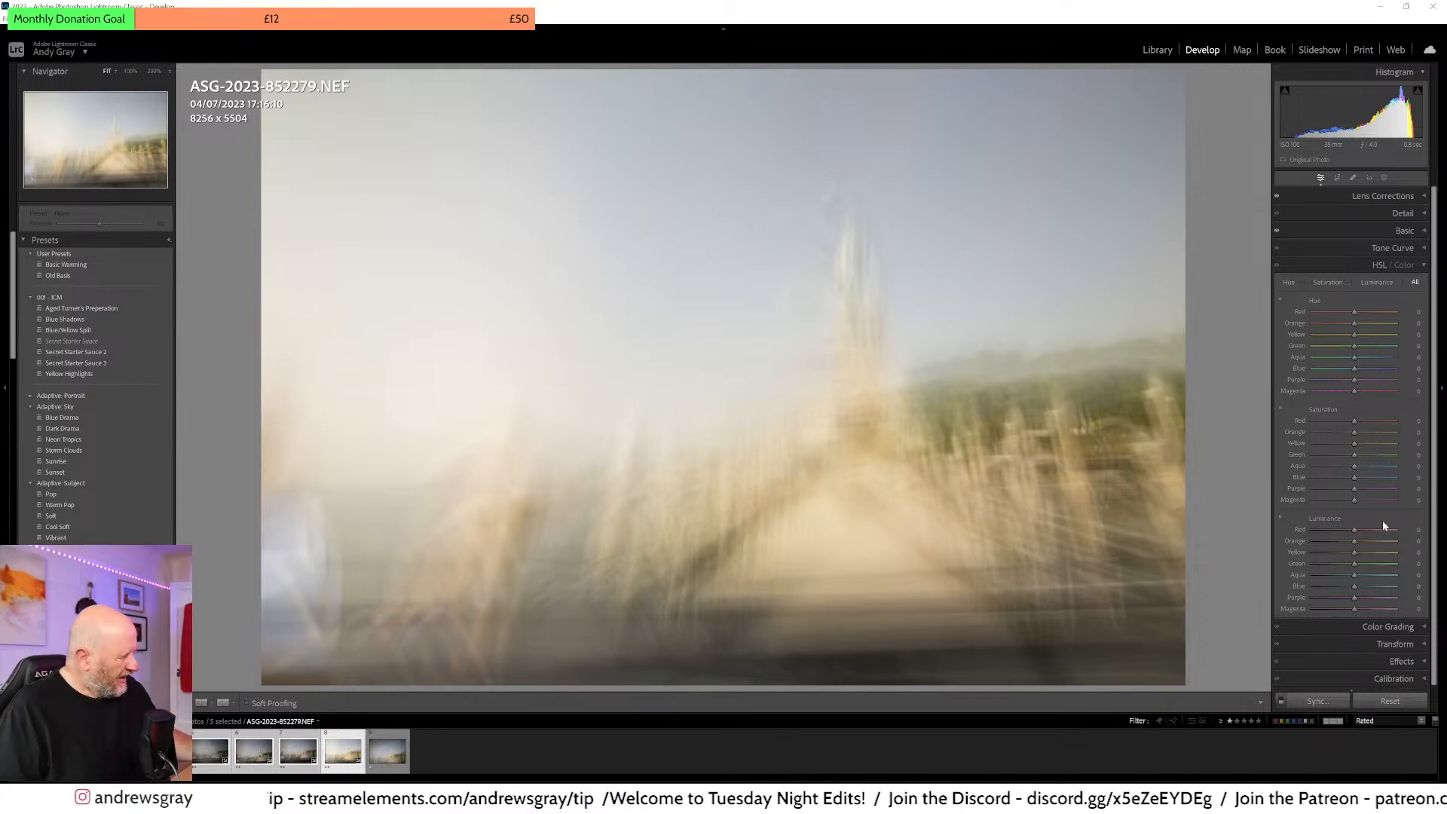
click(1280, 300)
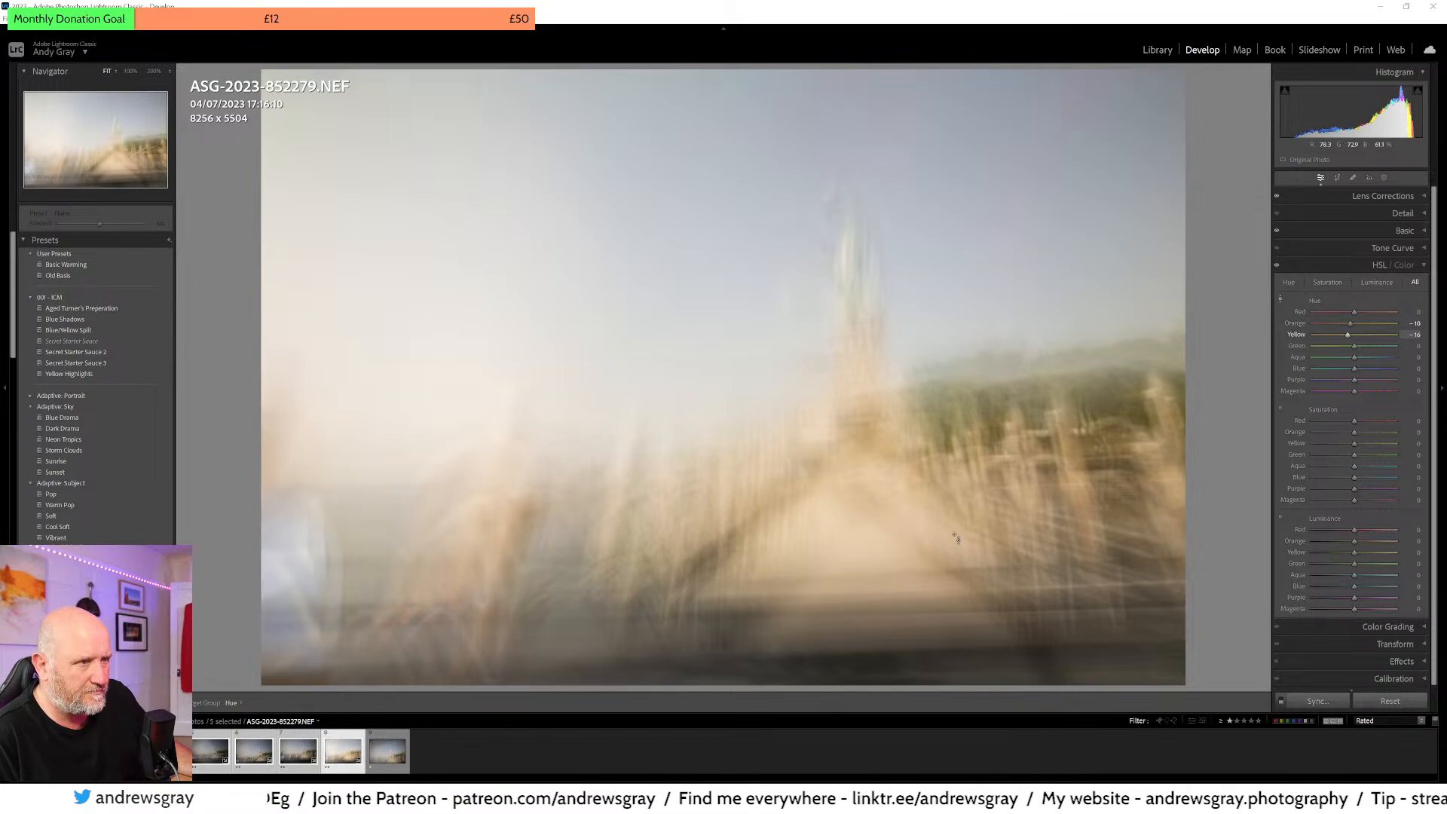
drag(1093, 490, 1260, 703)
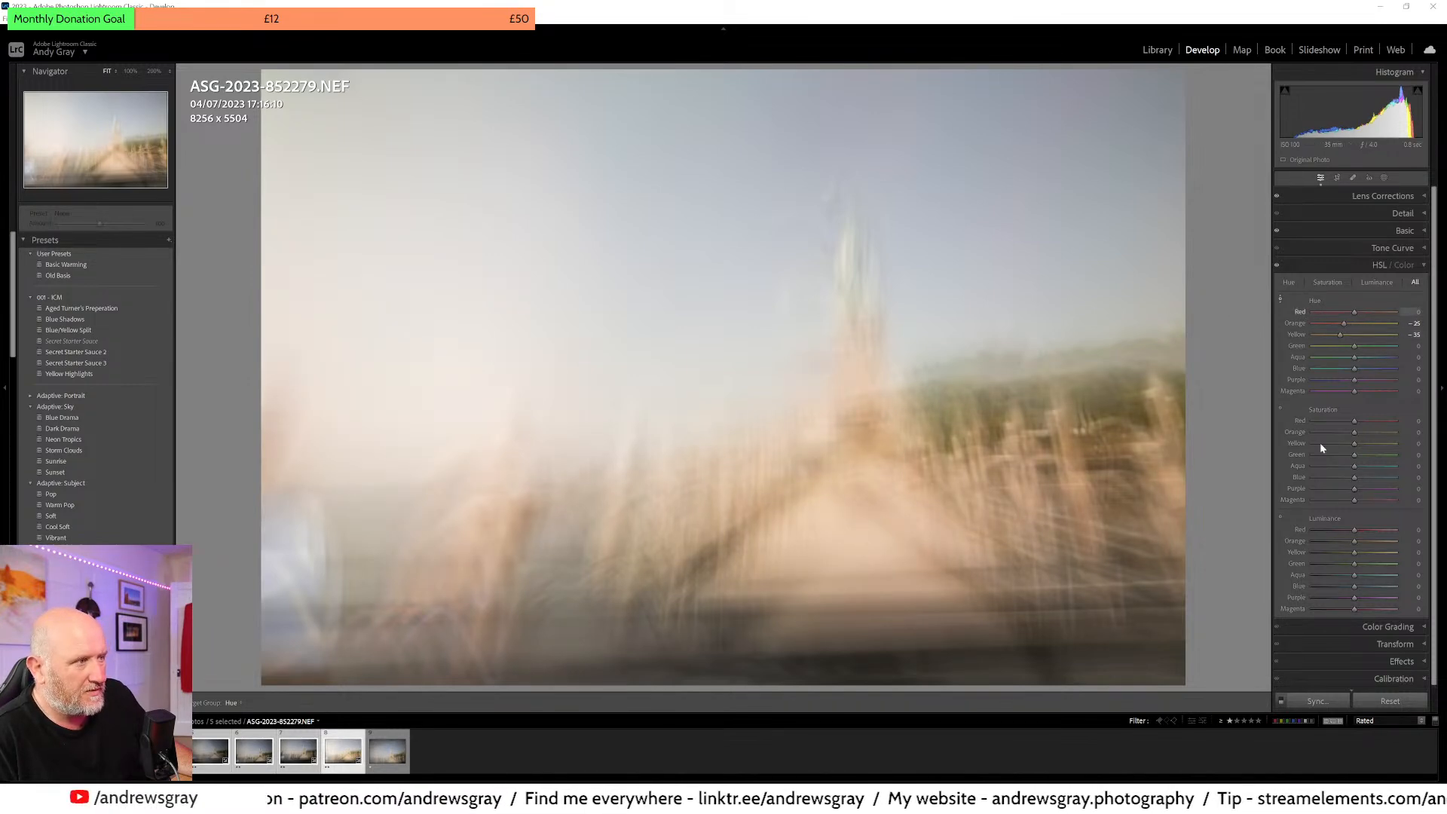
click(1281, 409)
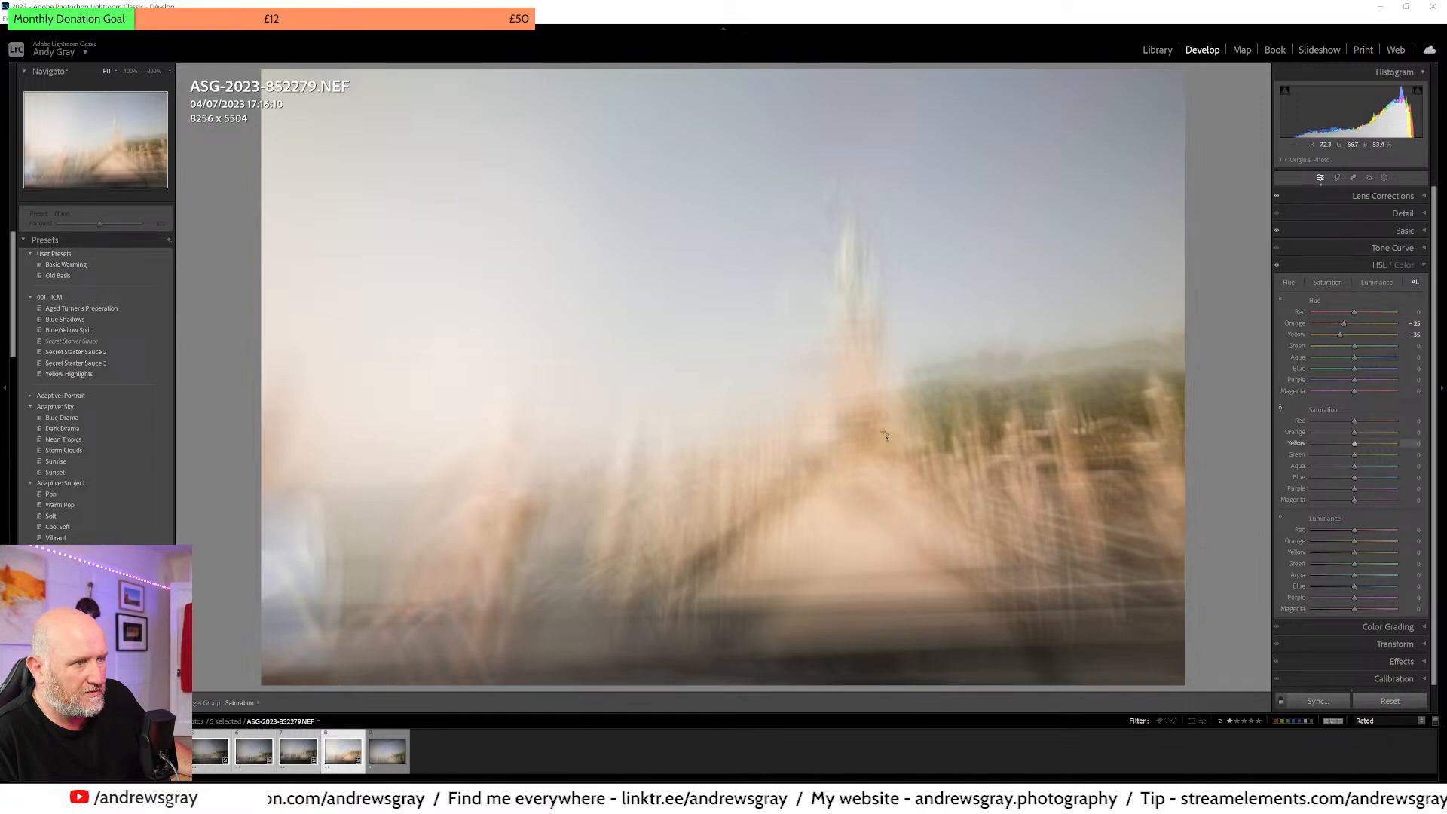
drag(867, 467, 867, 392)
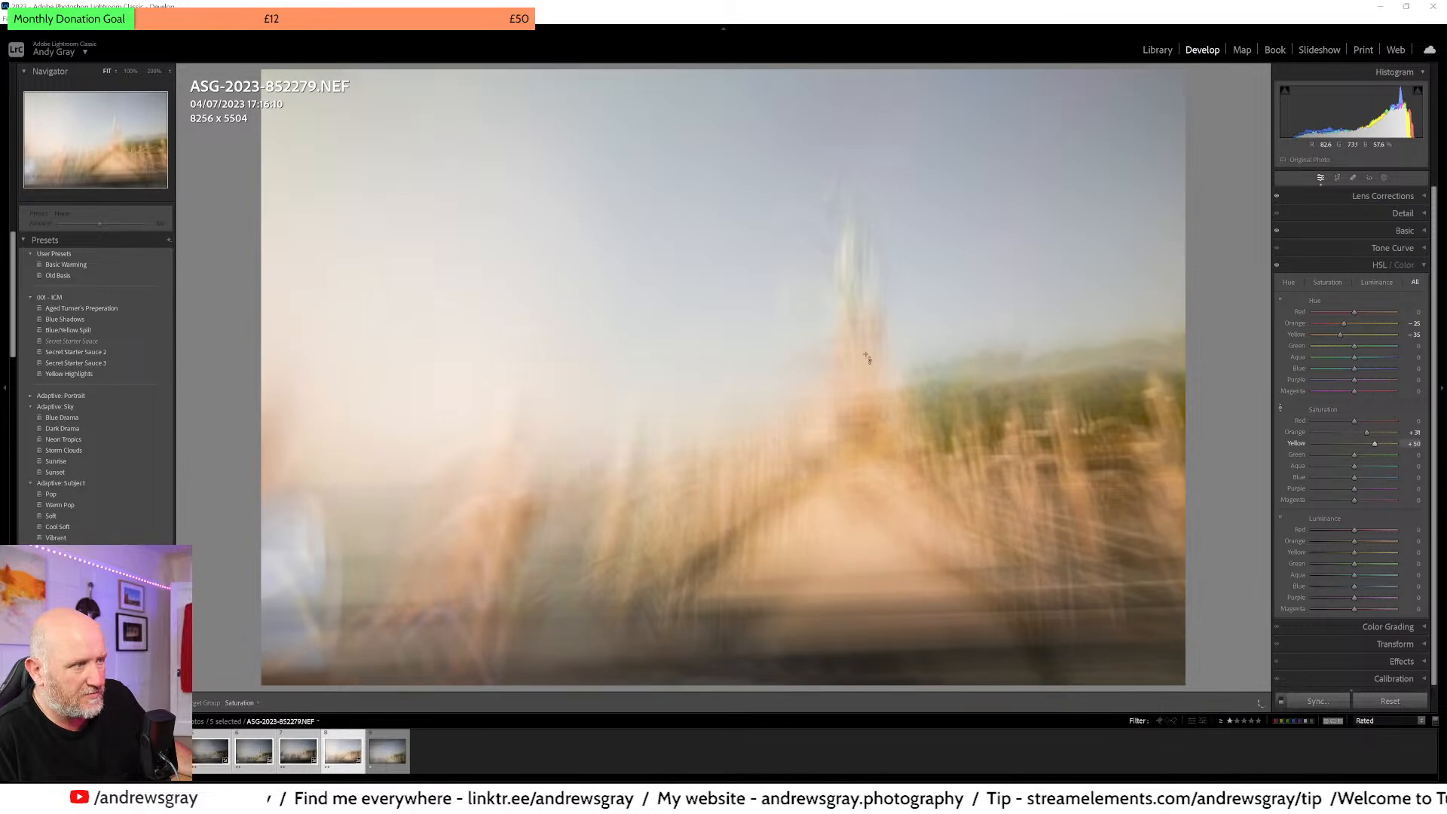
click(1279, 300)
mouse_move(867, 362)
mouse_down()
mouse_move(867, 407)
mouse_move(867, 373)
mouse_up()
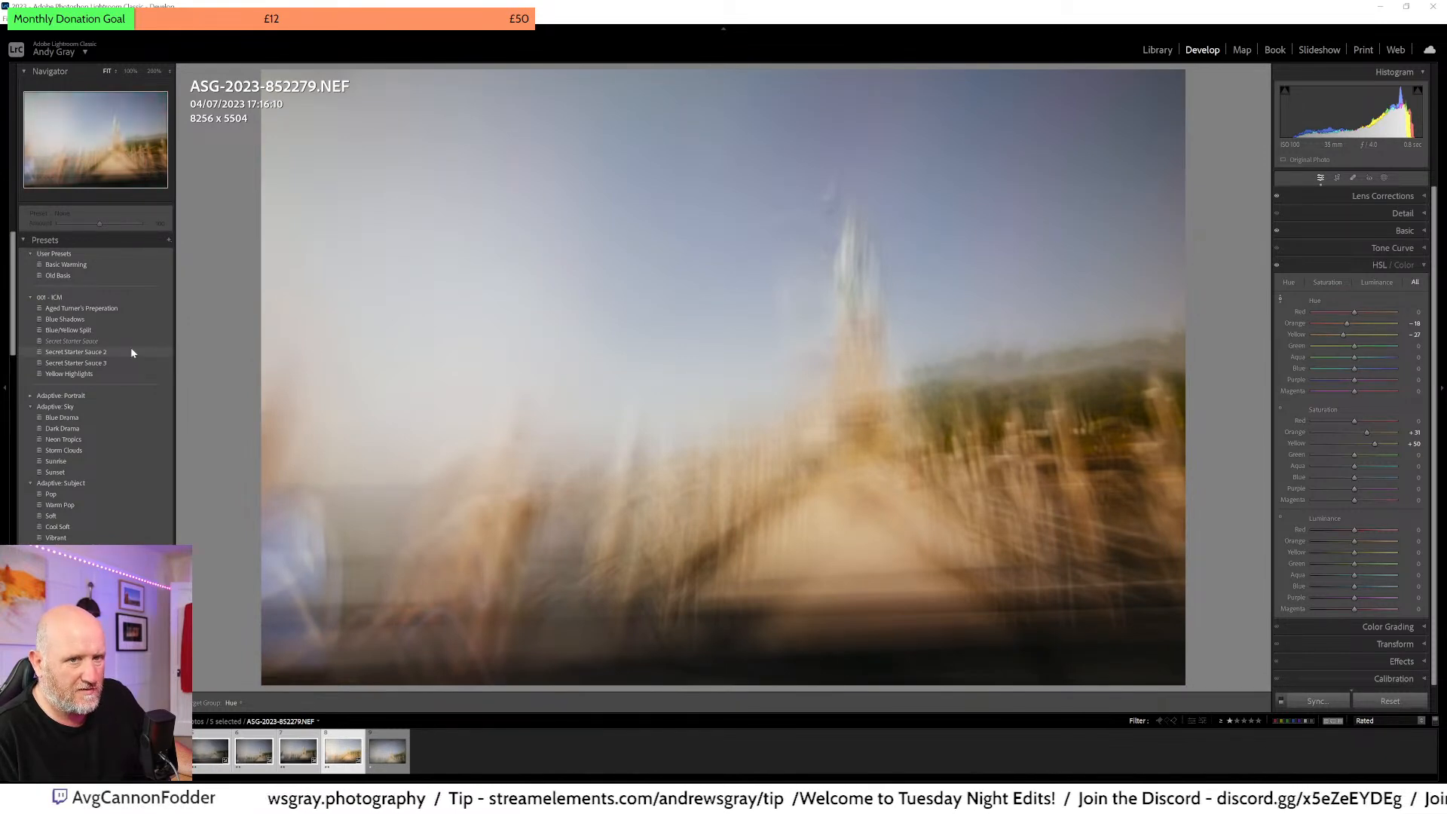
- Apply the Secret Starter Sauce 2 preset and set Exposure to +0.54, Contrast to +1 and Saturation to +5
click(111, 356)
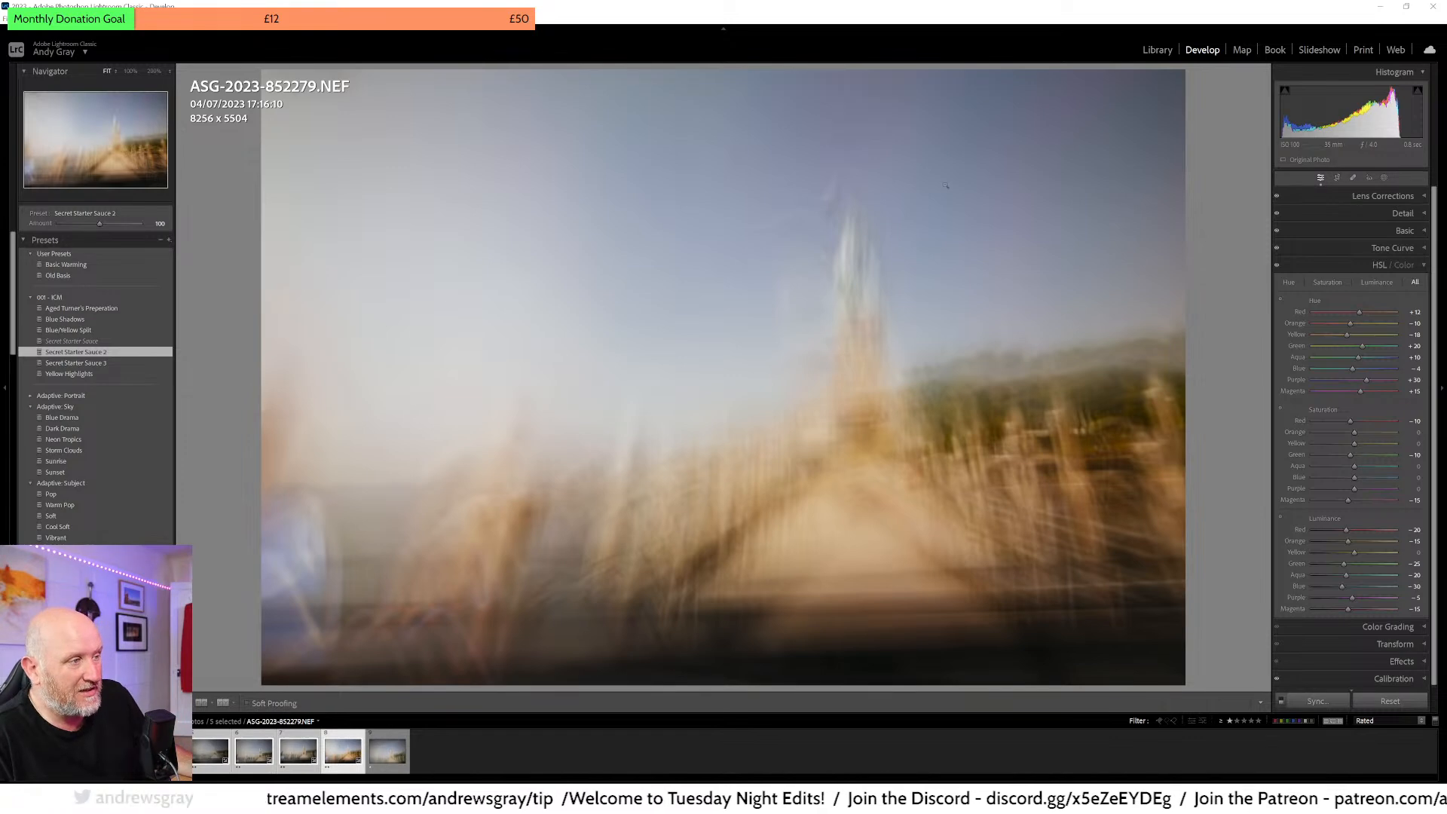
click(1387, 265)
click(1403, 235)
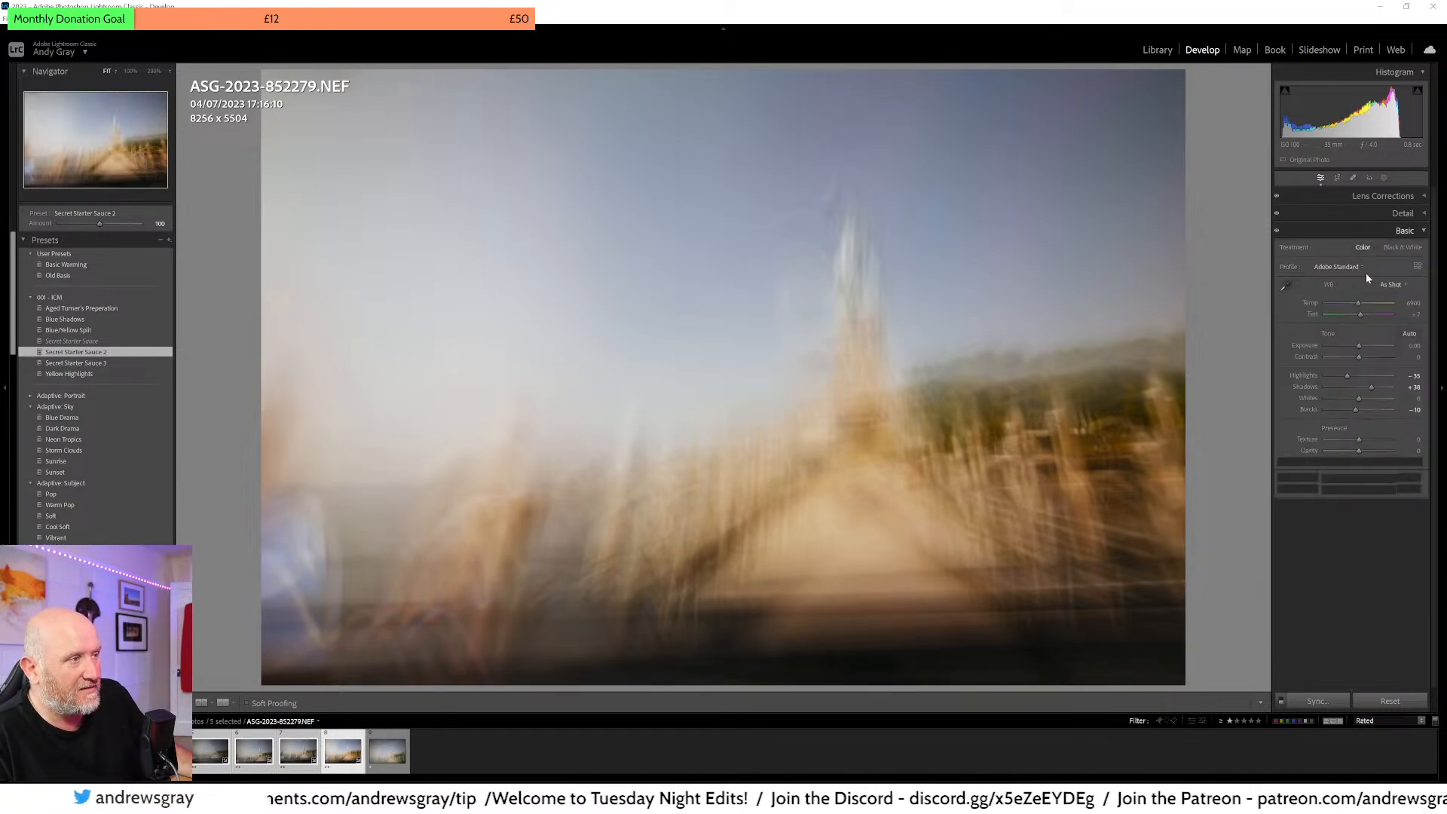
mouse_move(1363, 346)
mouse_down()
mouse_move(1330, 351)
mouse_move(1384, 368)
mouse_move(1358, 364)
mouse_up()
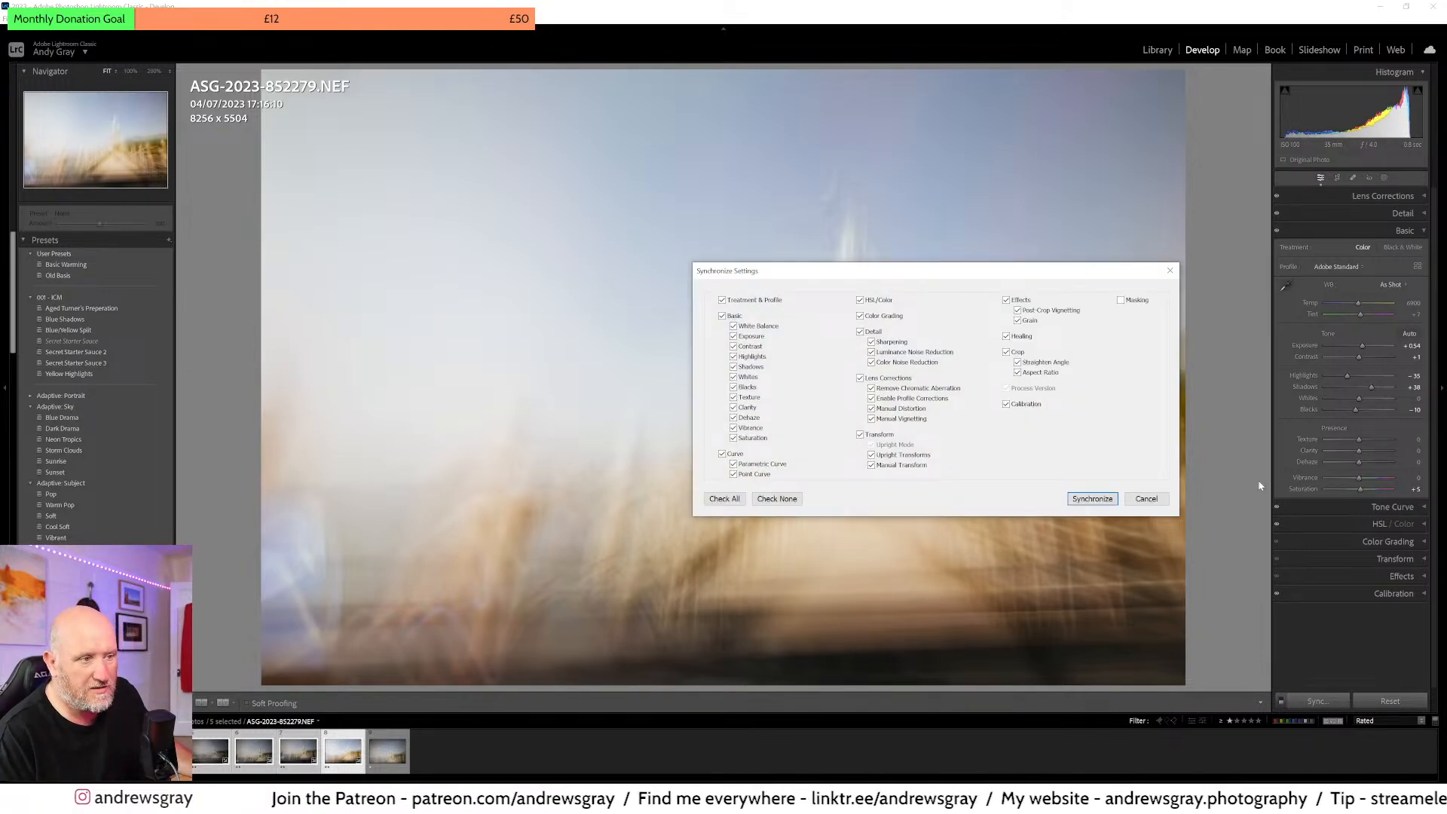
- Synchronize all settings except masking across the five selected photos and open them as layers in Adobe Photoshop 2023
click(1097, 501)
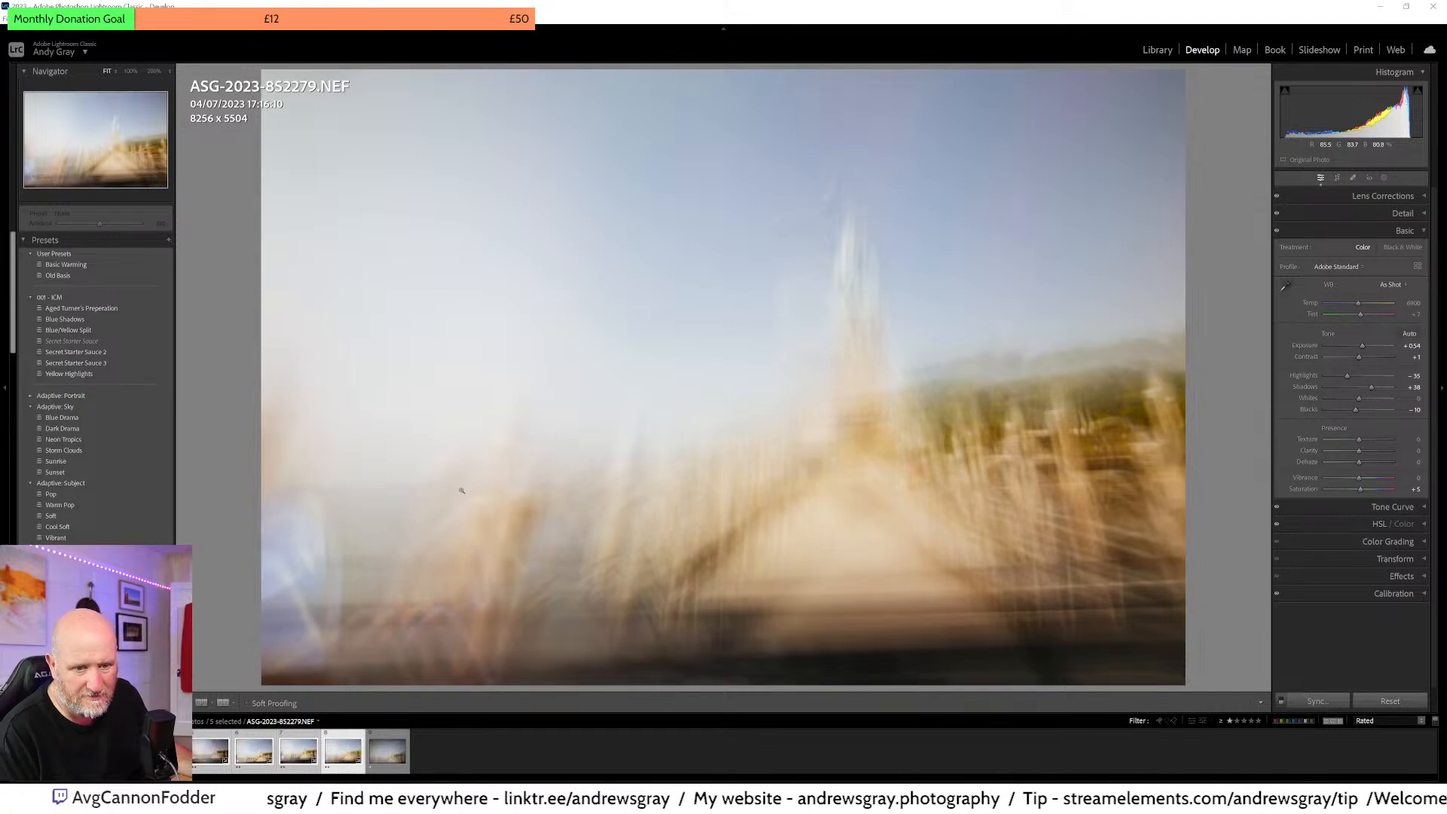
right_click(566, 311)
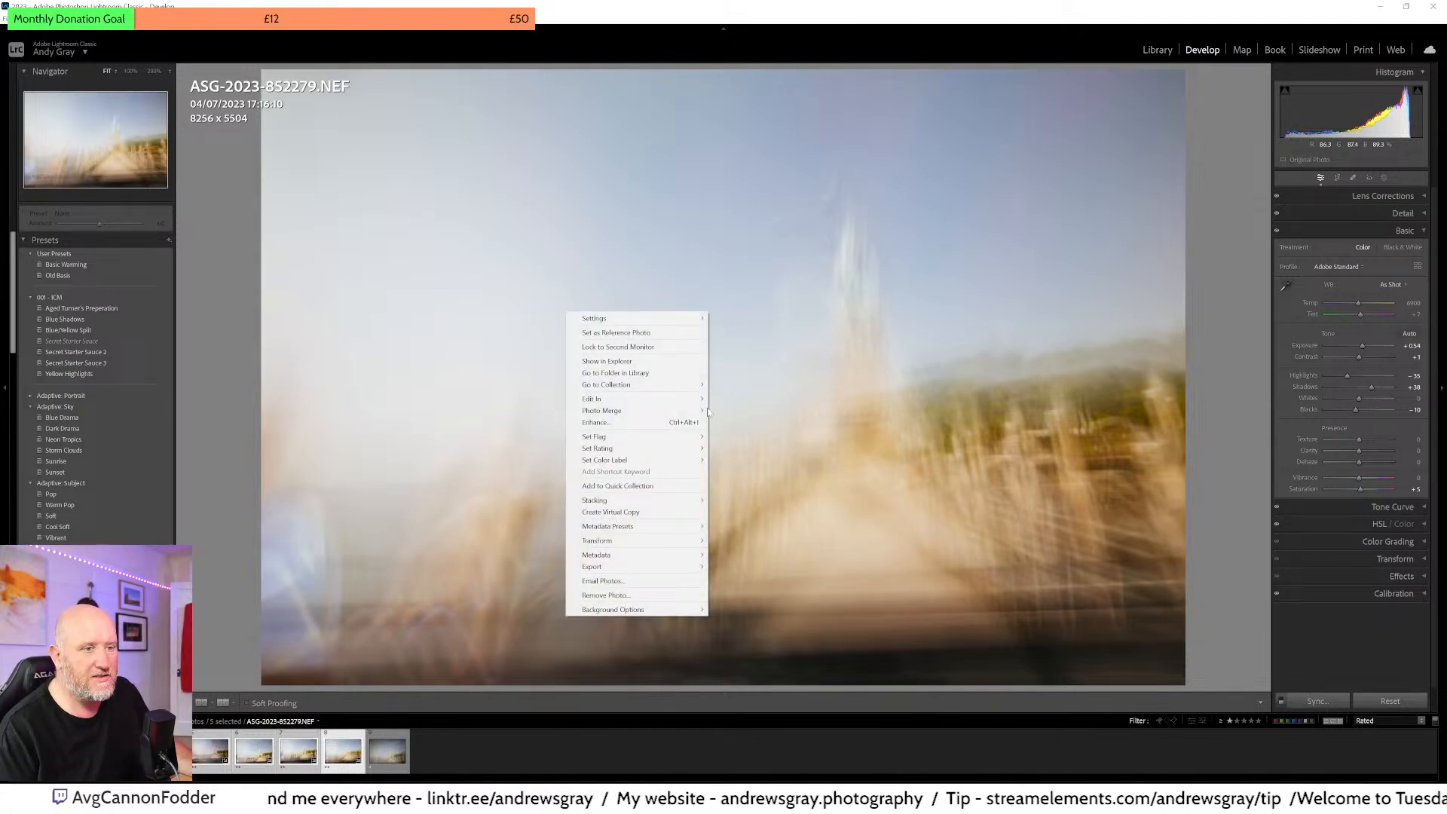
mouse_move(646, 406)
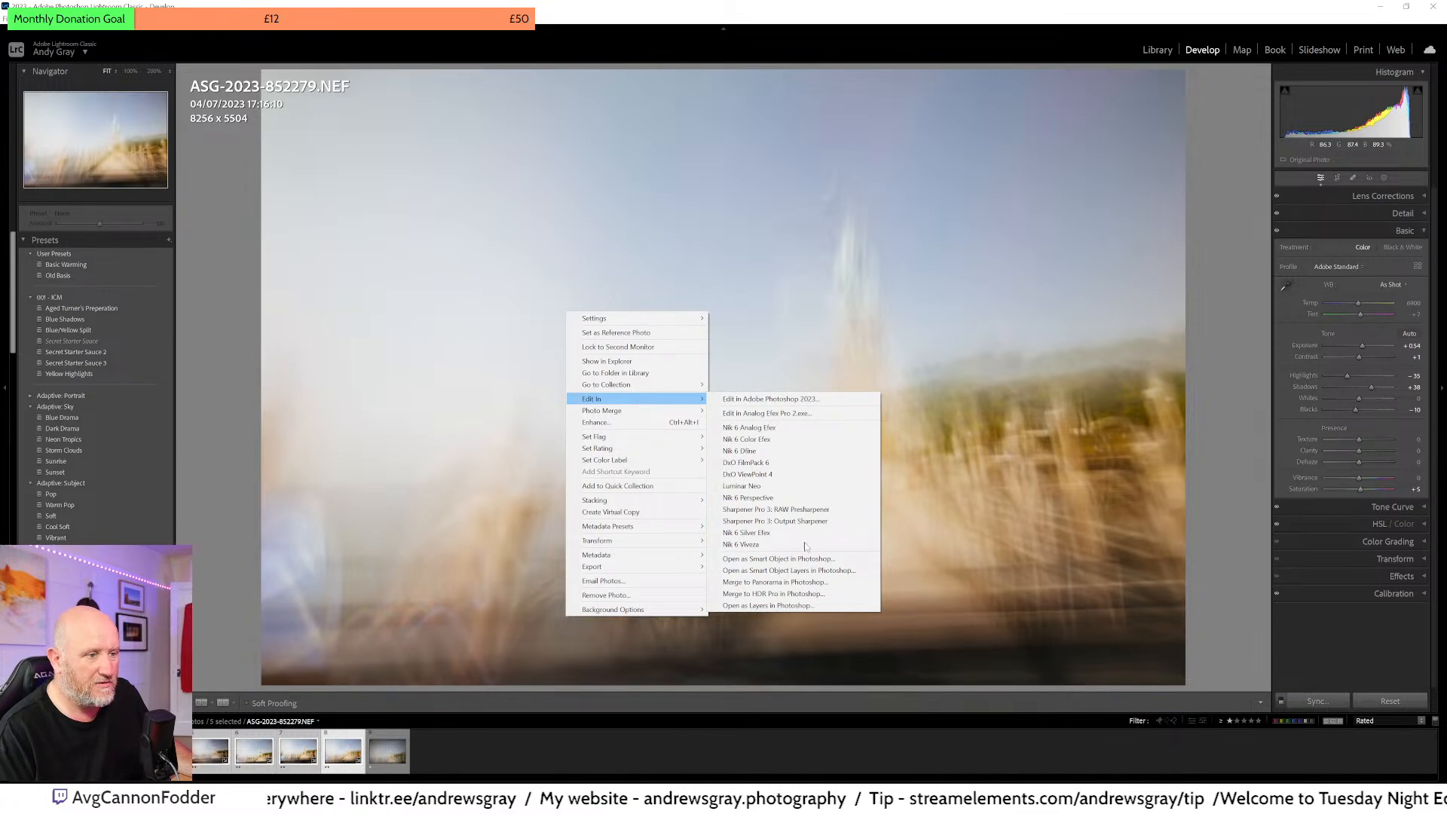
click(786, 607)
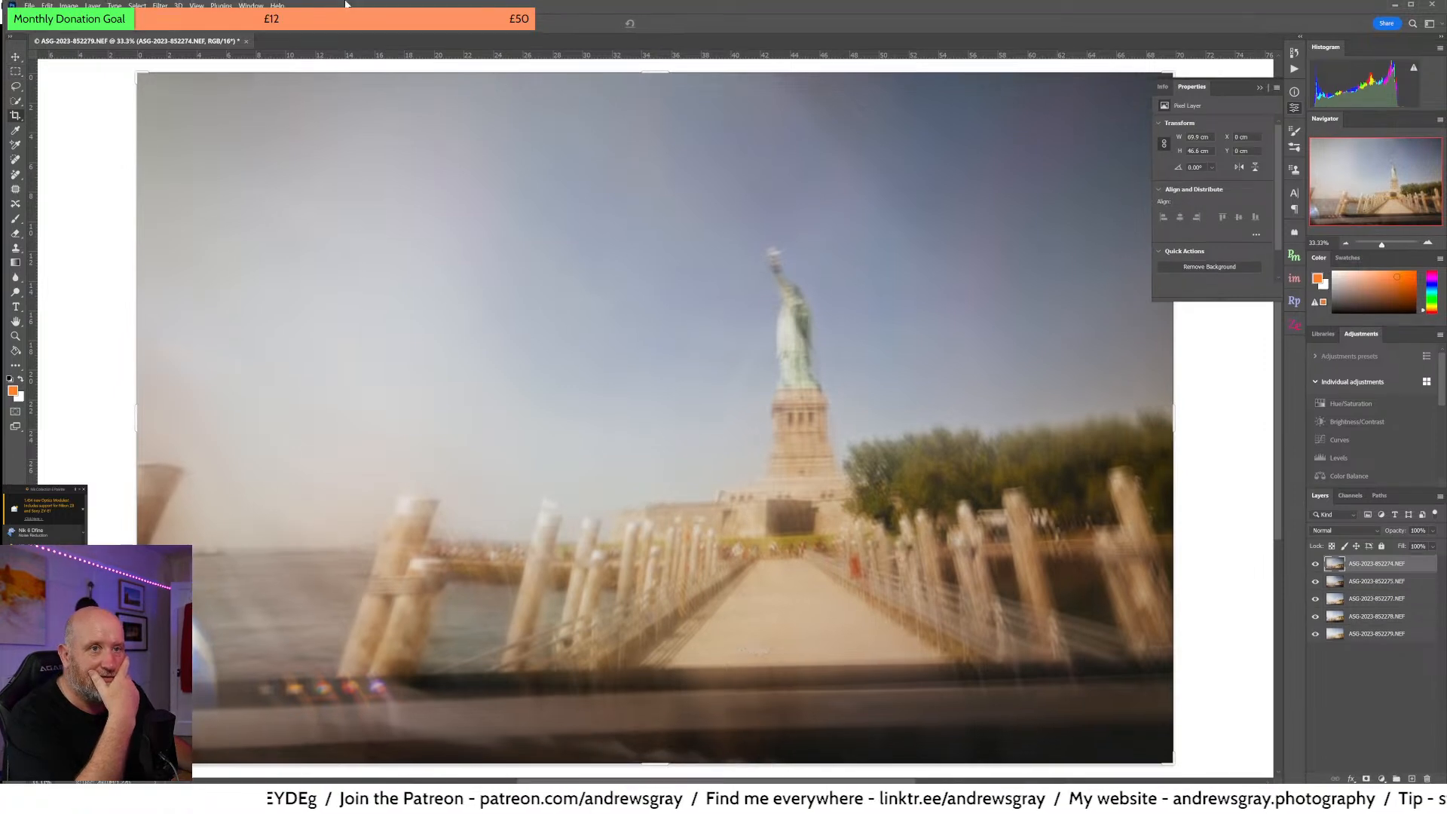
double_click(346, 5)
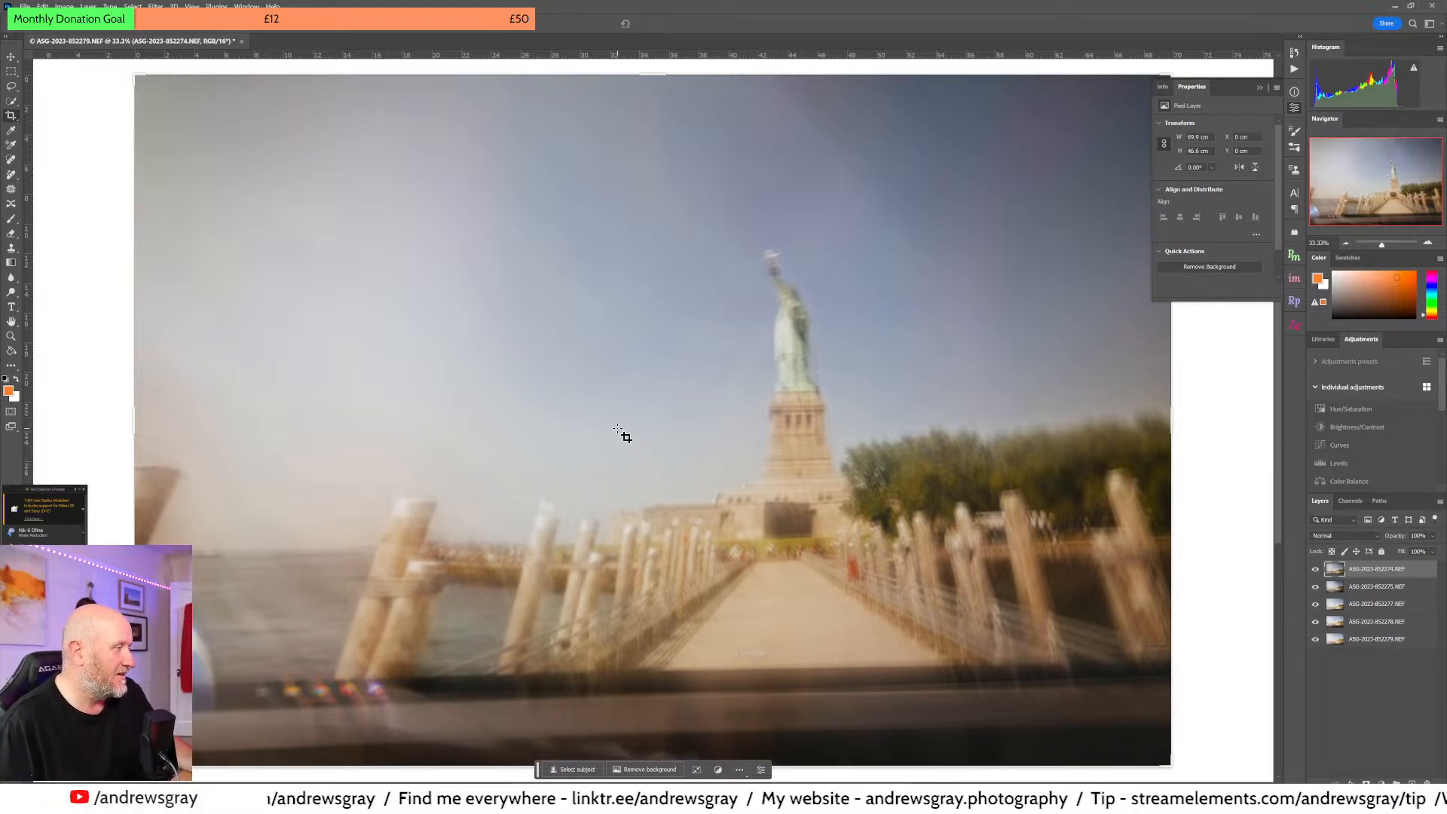
- Activate the Move tool, select all five photo layers and set their blend mode to Multiply
click(11, 57)
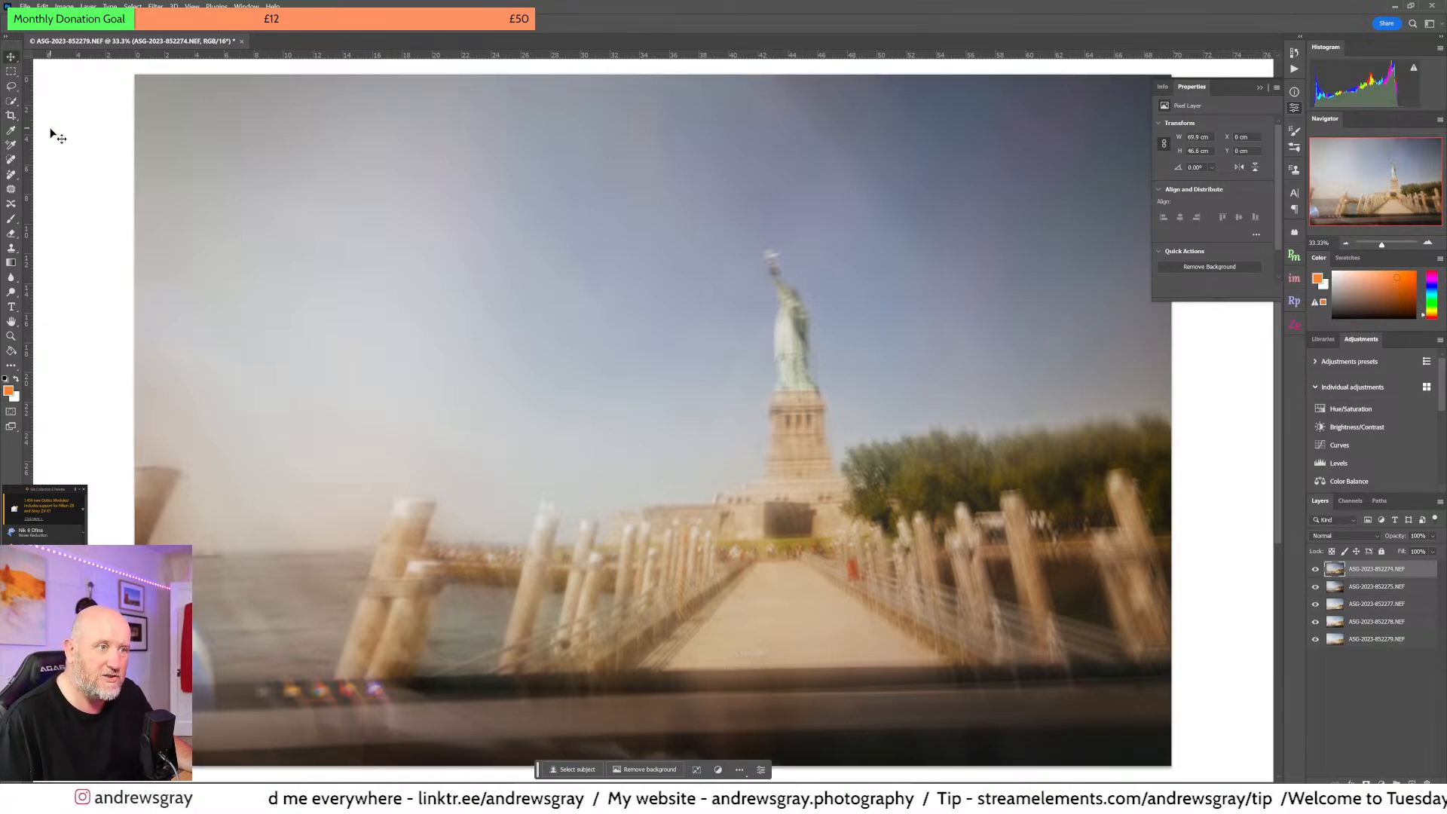
shift+click(1364, 638)
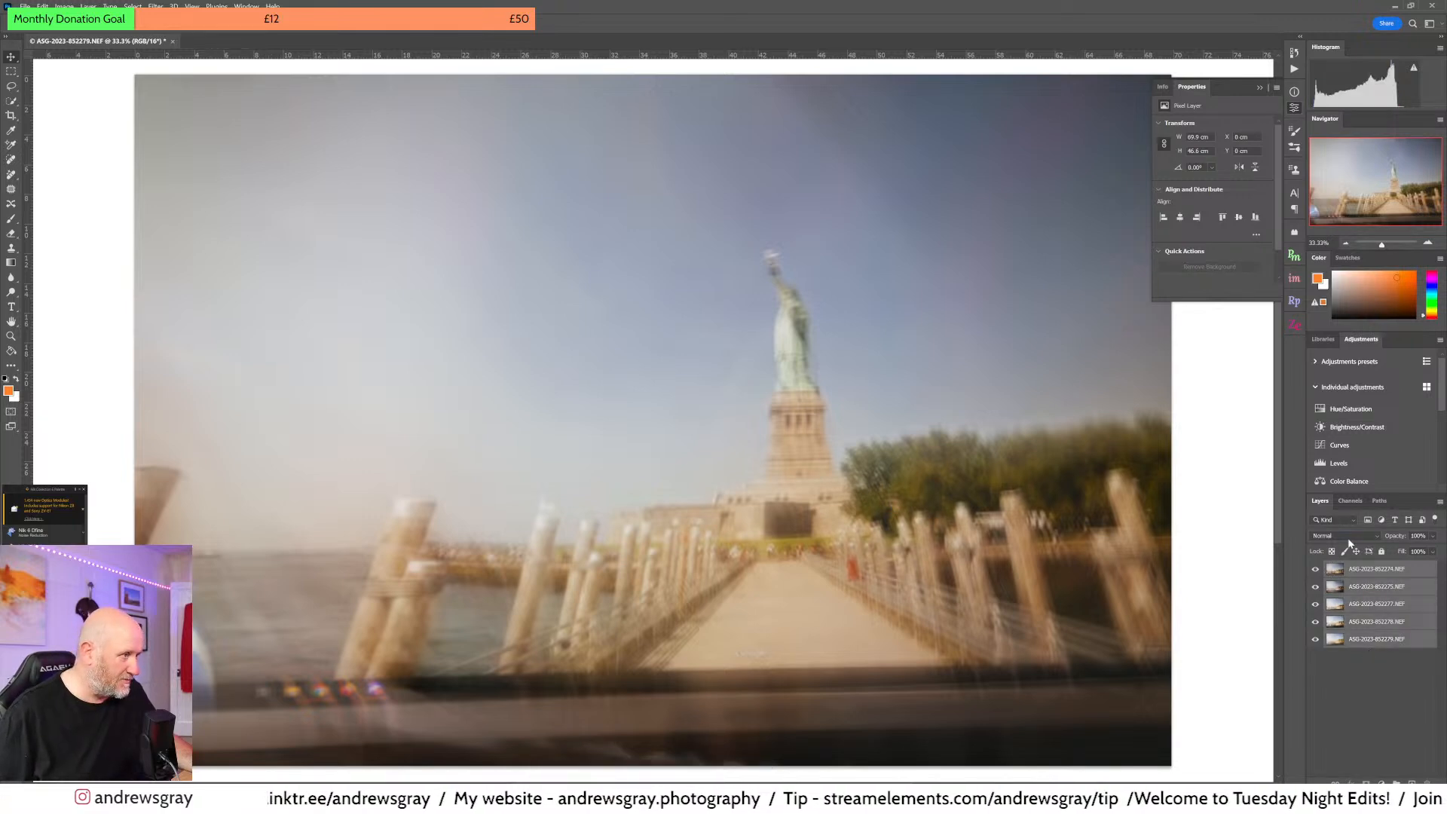
click(1349, 538)
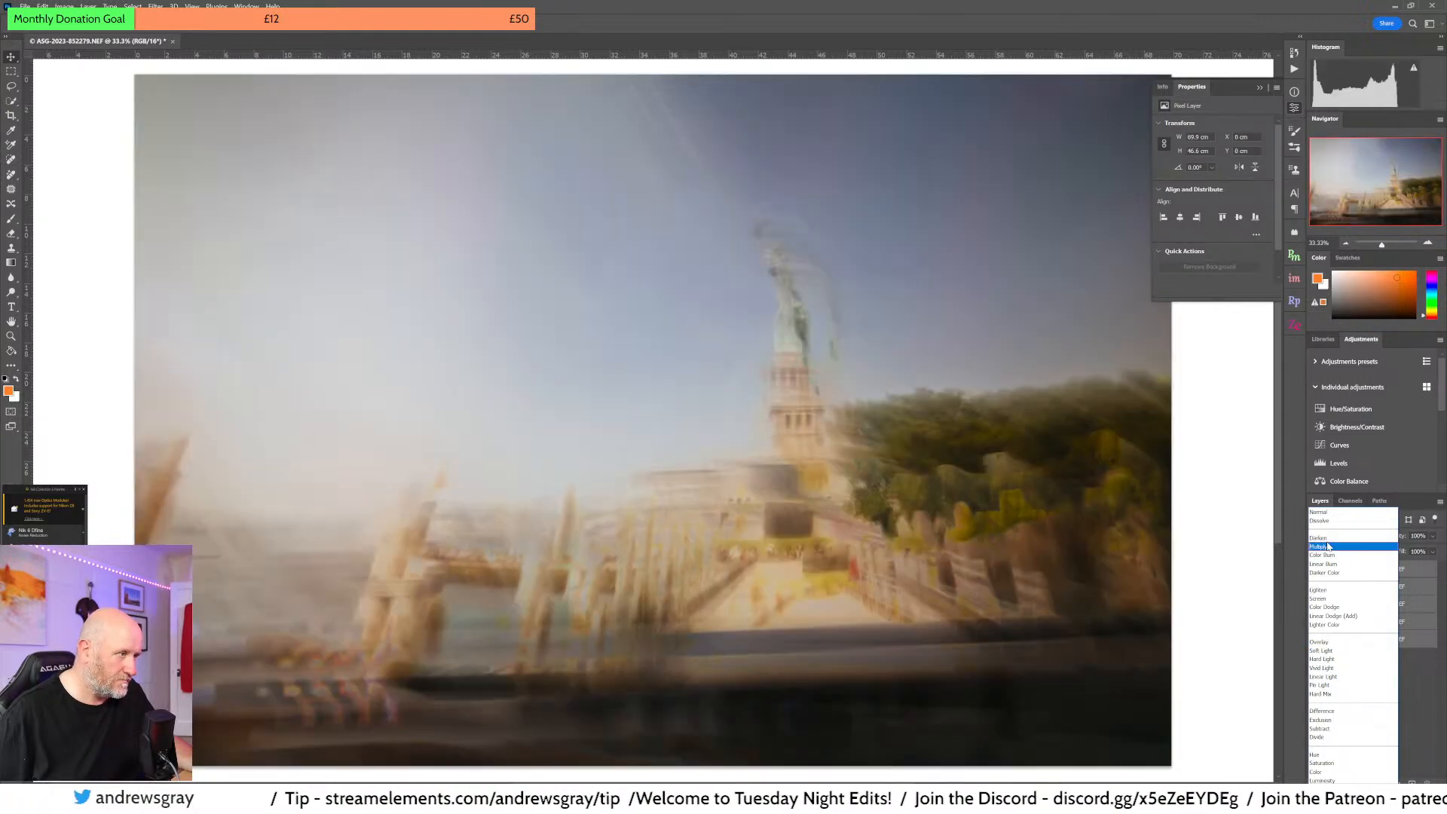
click(1329, 547)
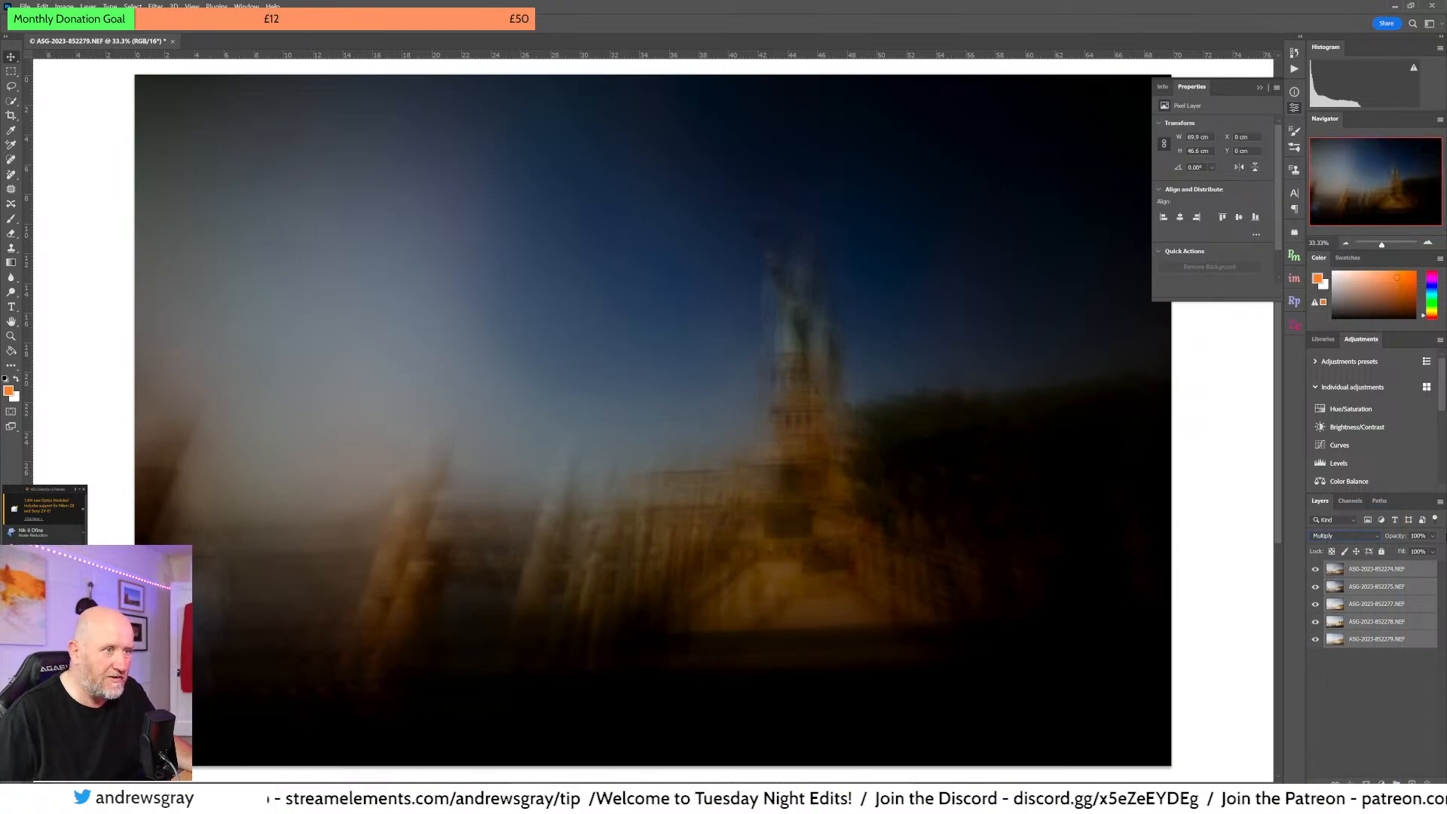
- Toggle the photo layers' visibility to examine individual exposures and preview layers 852275 and 852277 multiplied together
drag(1316, 569, 1315, 623)
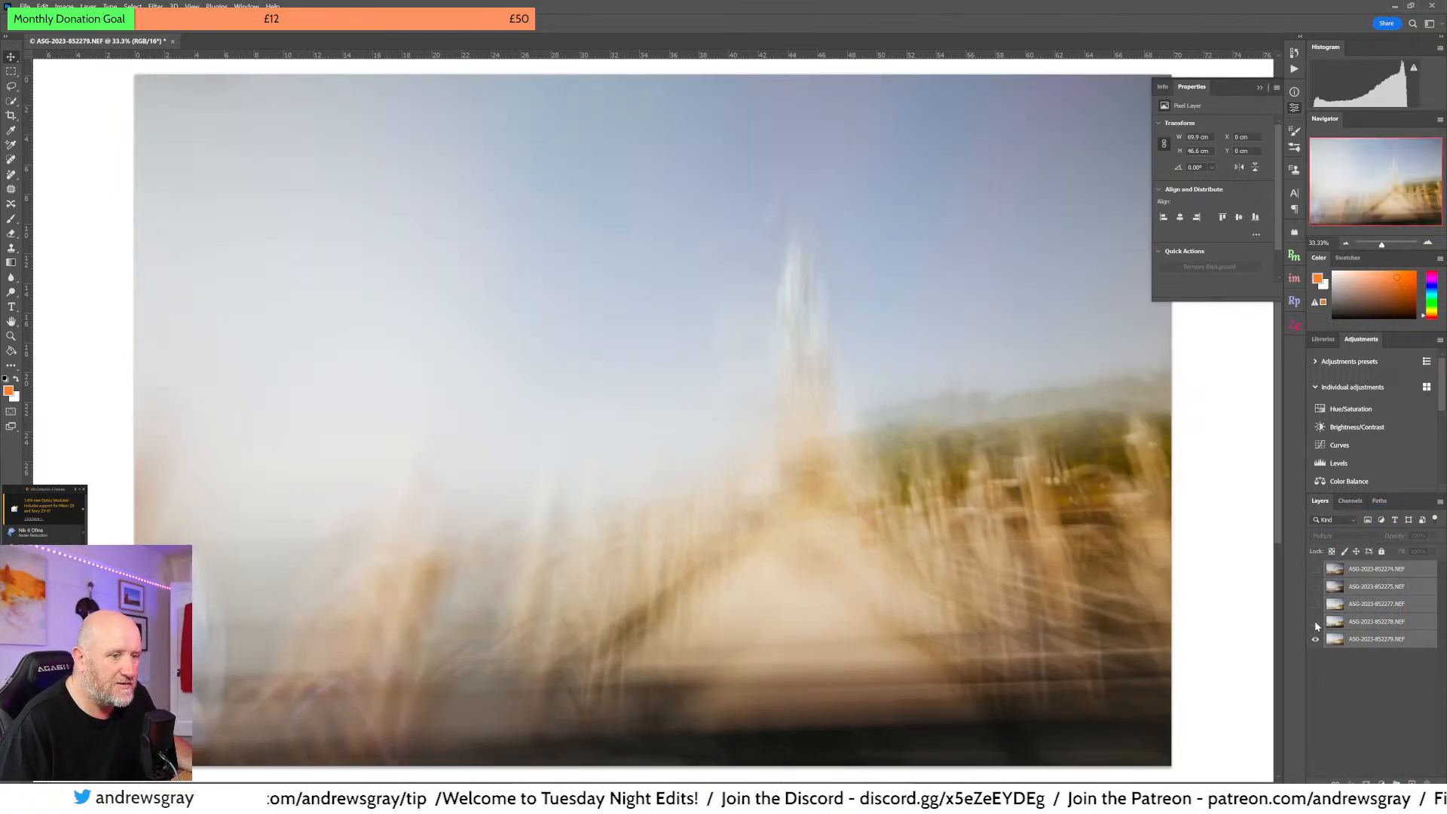
click(1316, 587)
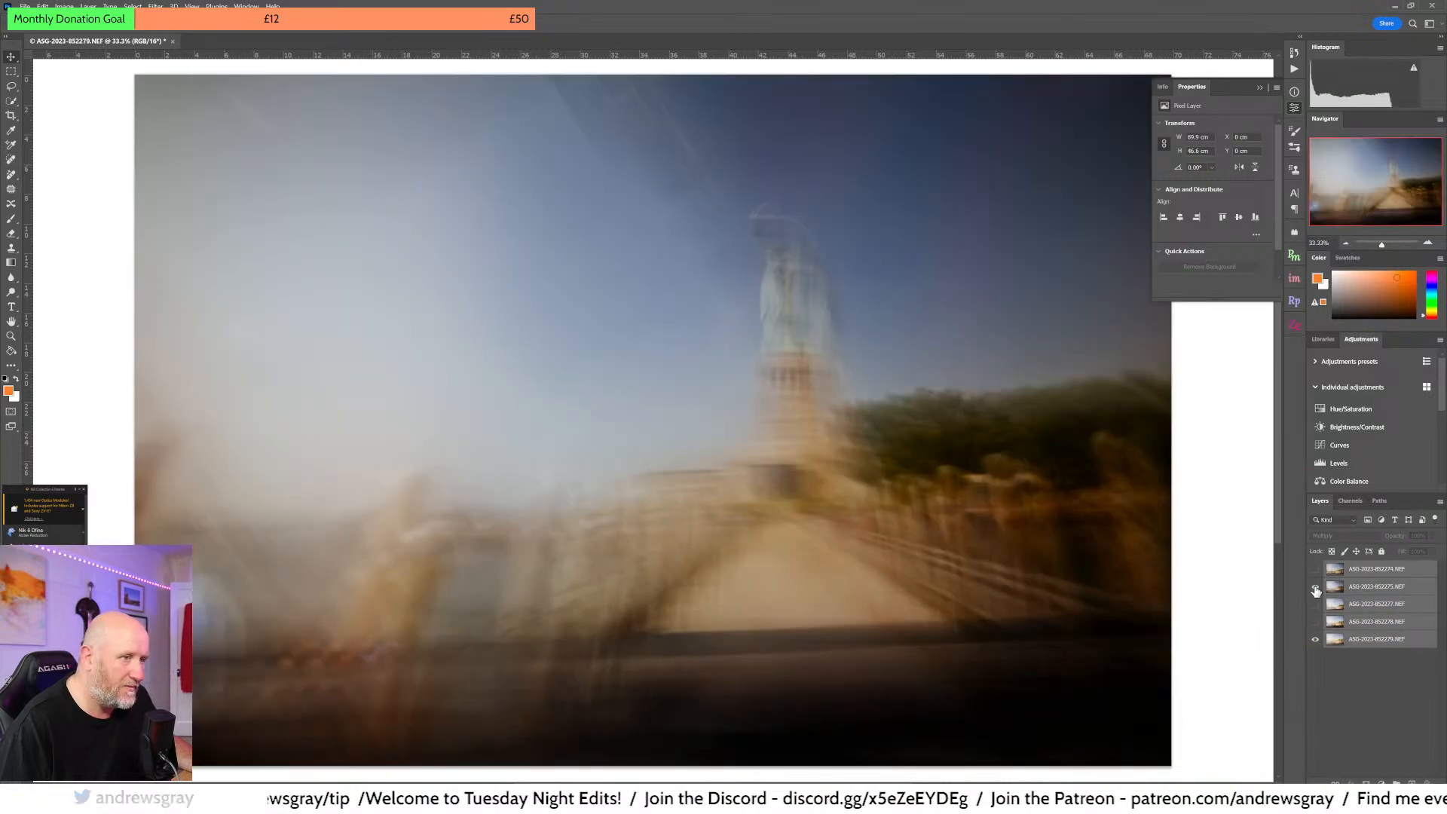
click(1316, 638)
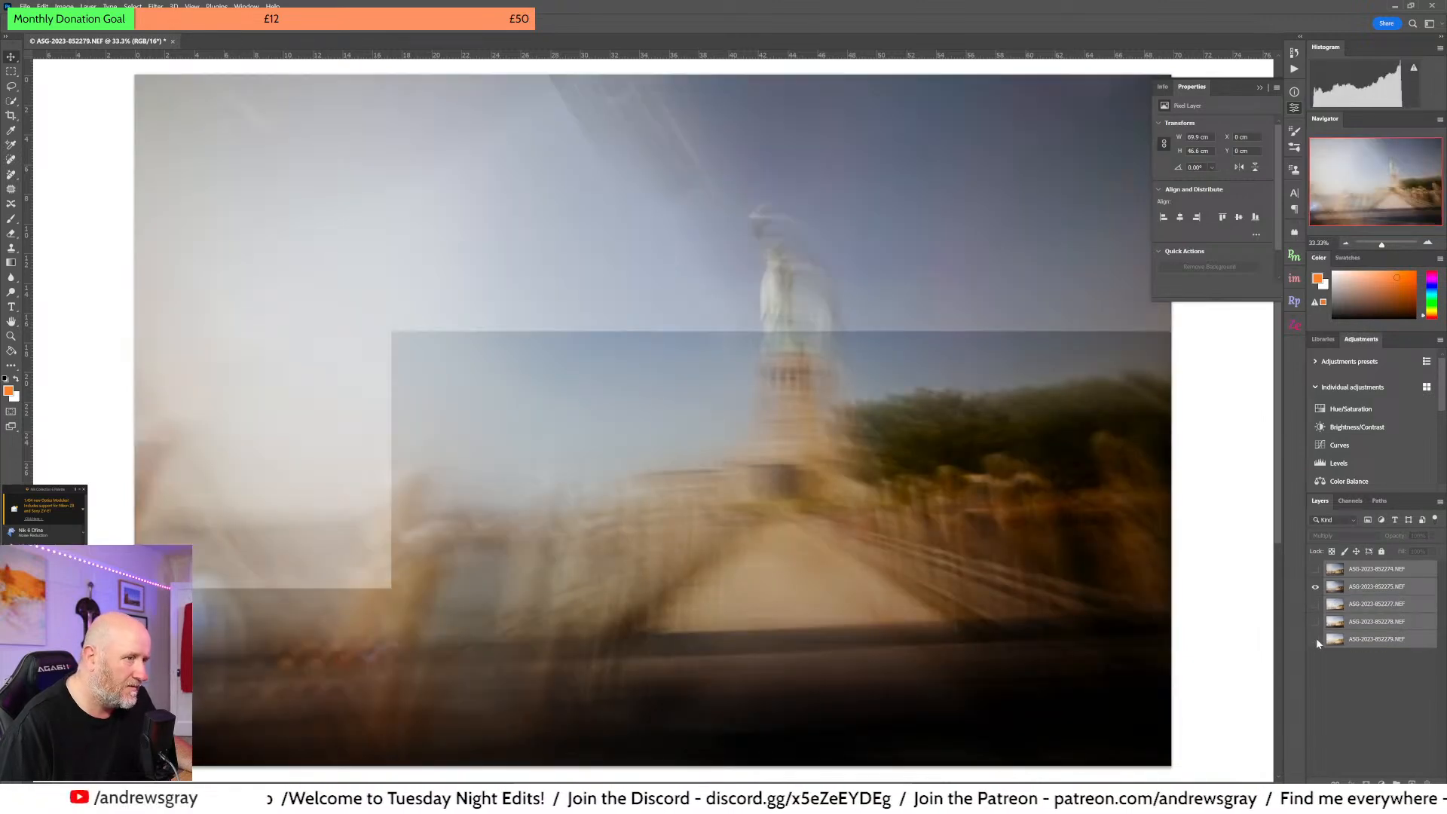
click(1316, 578)
click(1316, 586)
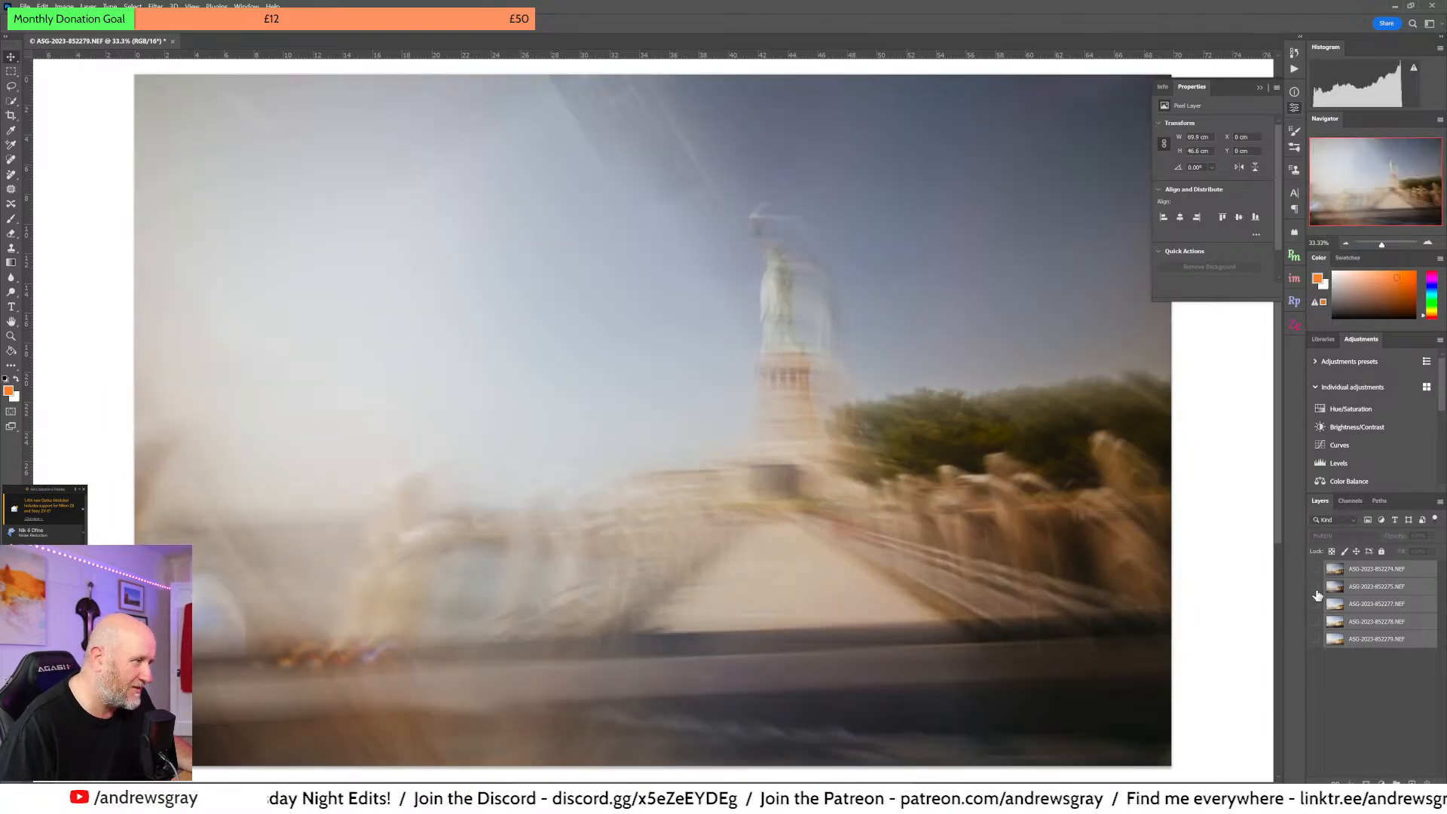
click(1316, 603)
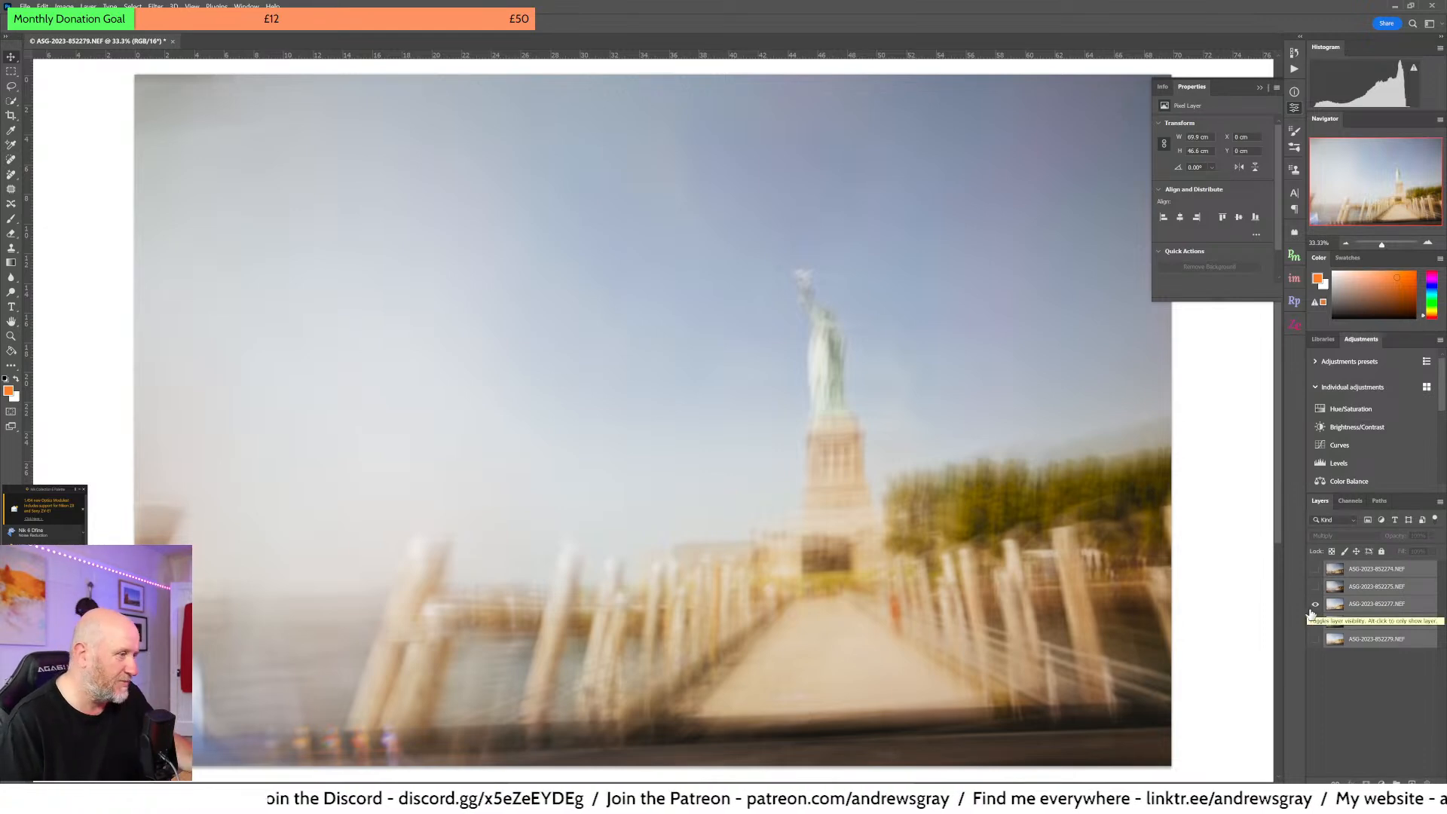
click(1316, 587)
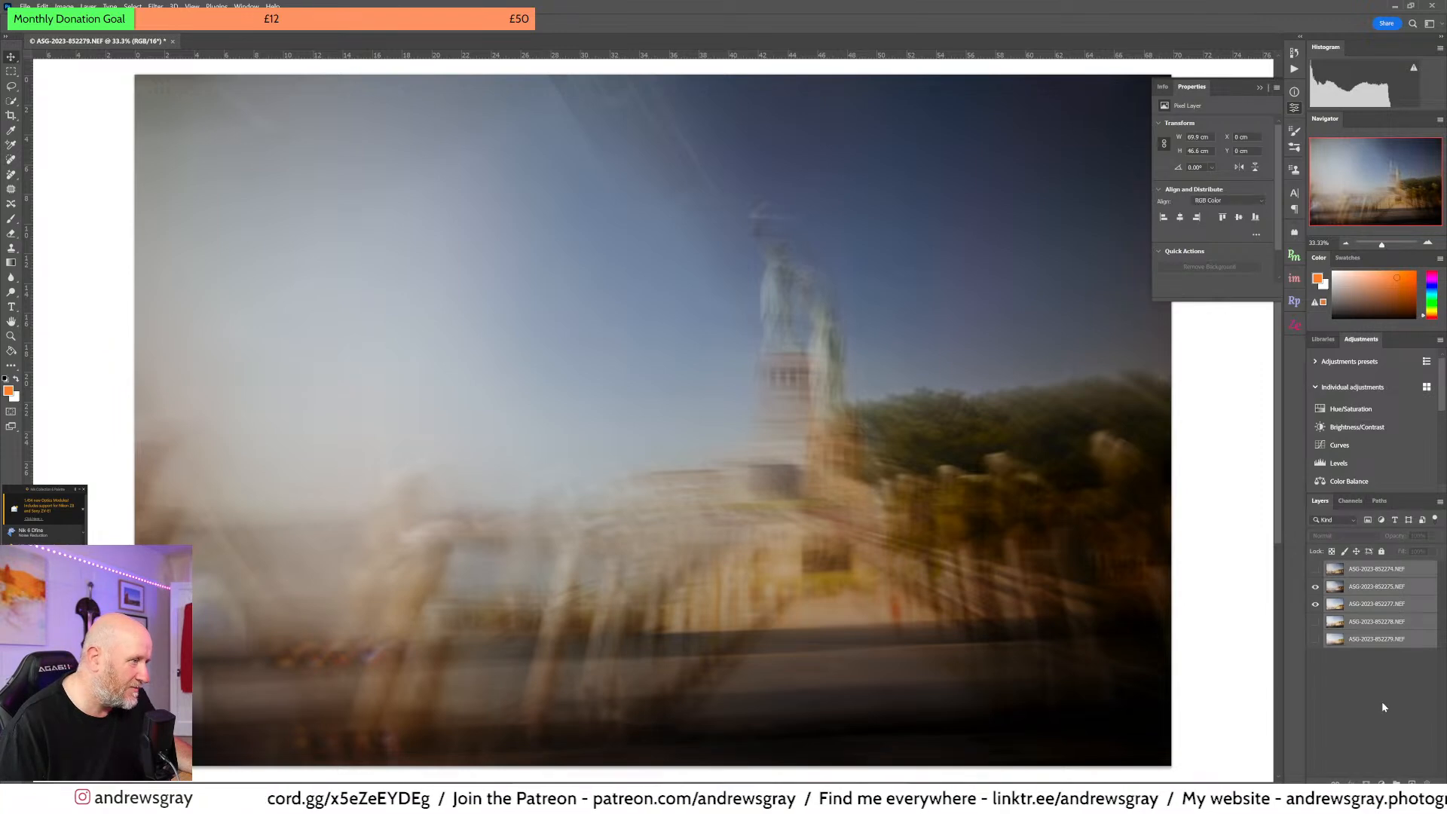
- Align the statue in layers 852275 and 852274 by moving them to about X 2.9, Y 4.3 cm and X 2.08, Y 1.57 cm
click(1376, 586)
drag(836, 329, 875, 383)
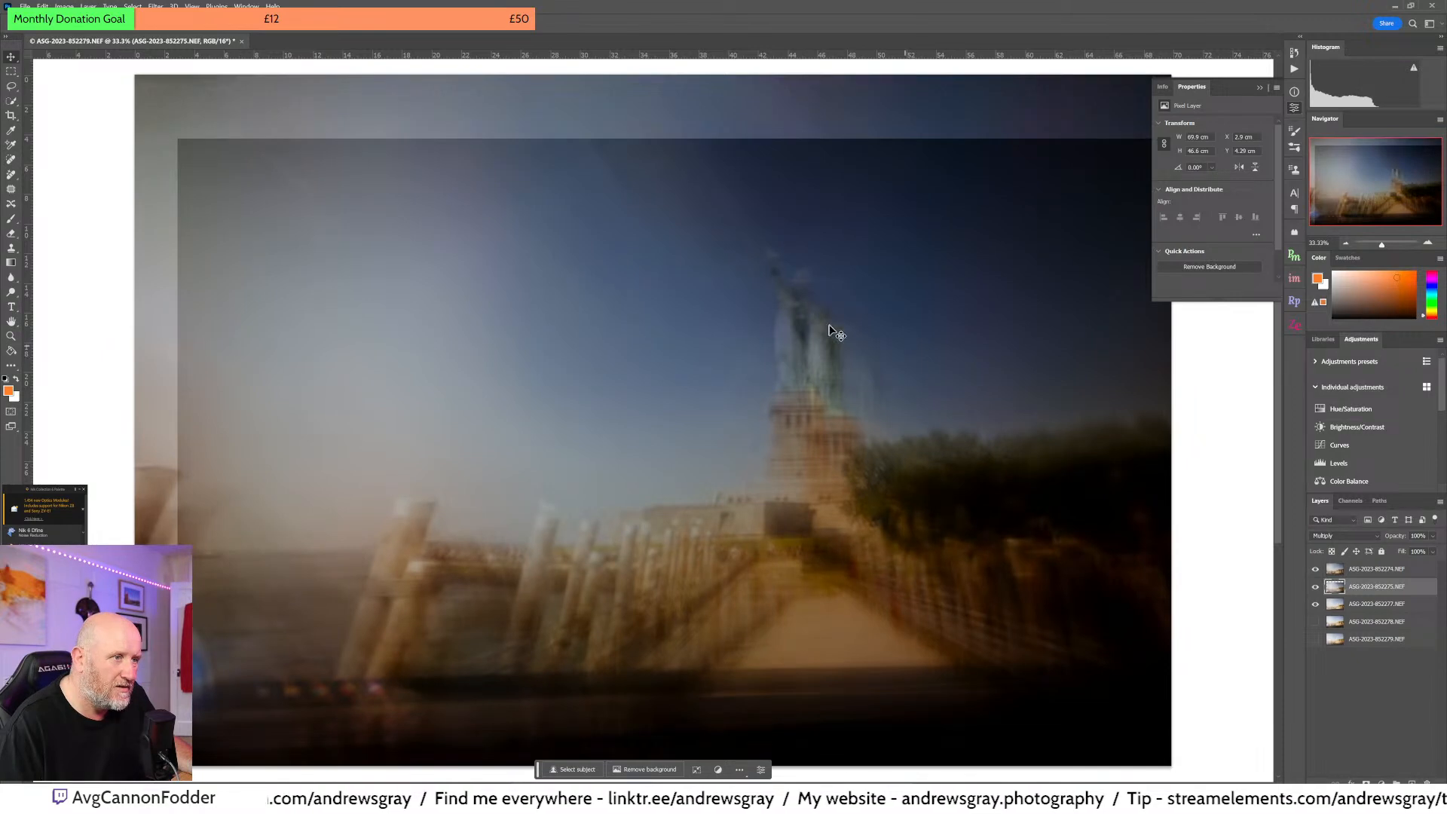
drag(627, 284, 656, 325)
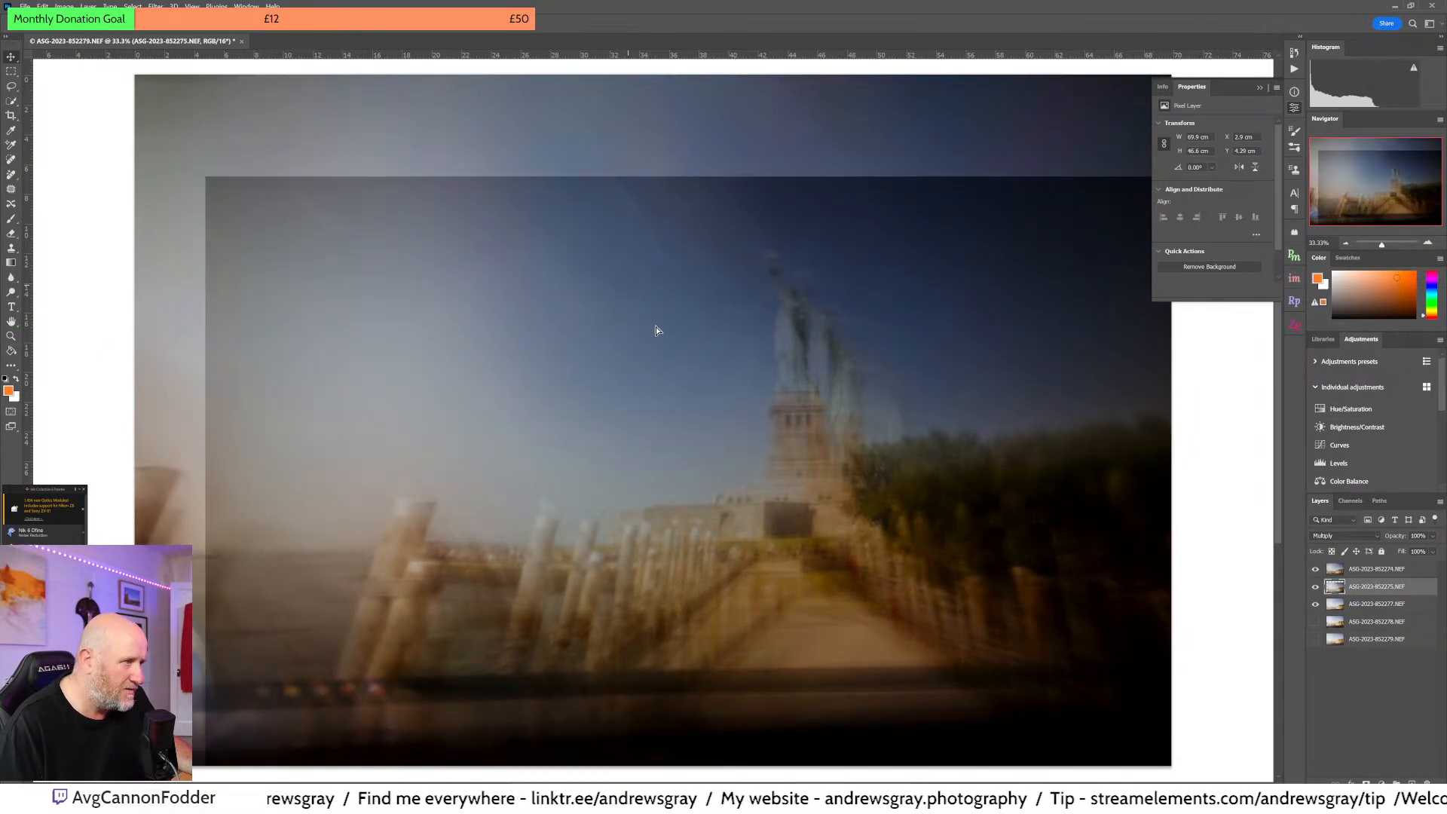
key(ctrl+z)
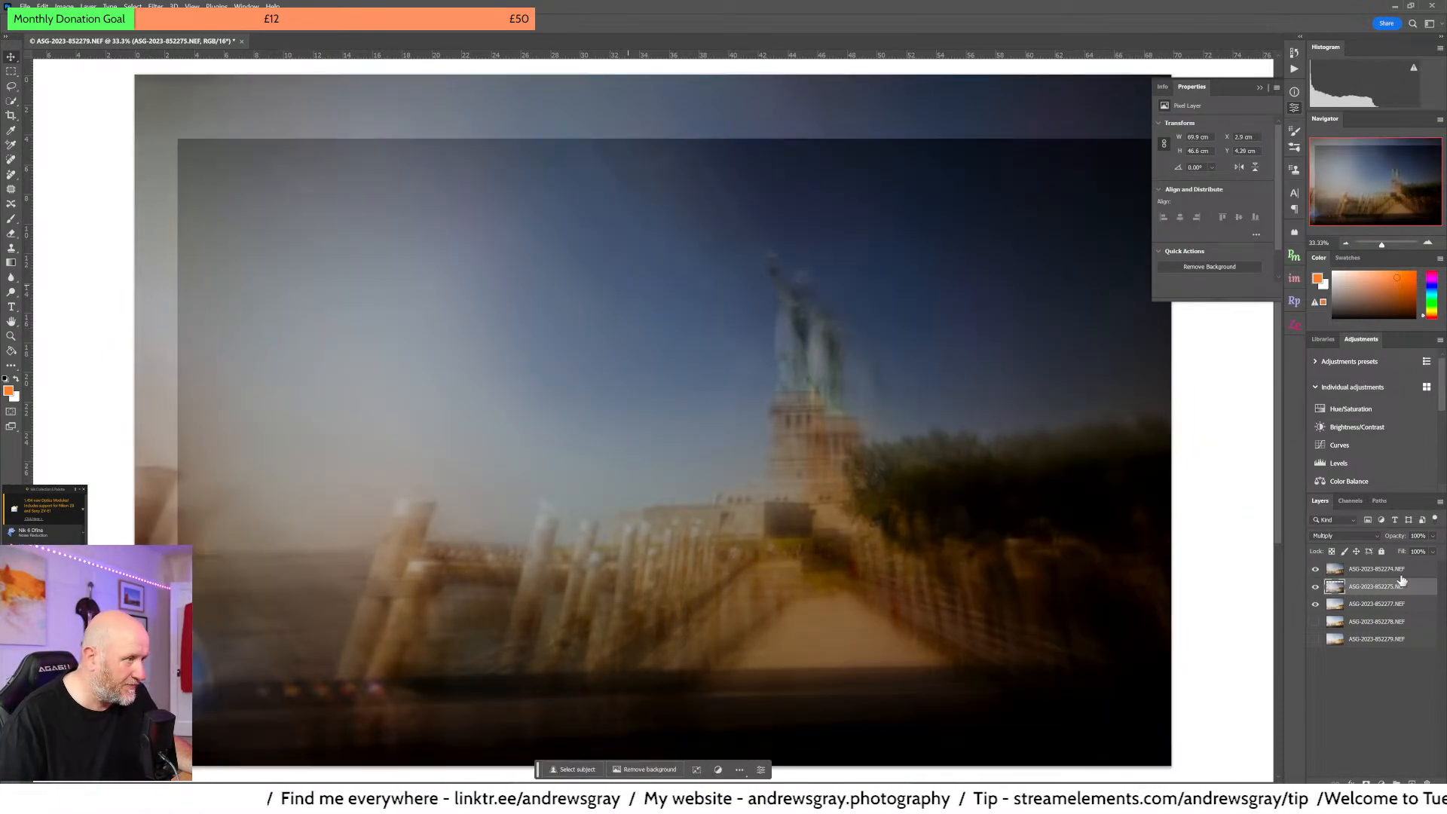
click(1393, 570)
drag(430, 194, 462, 217)
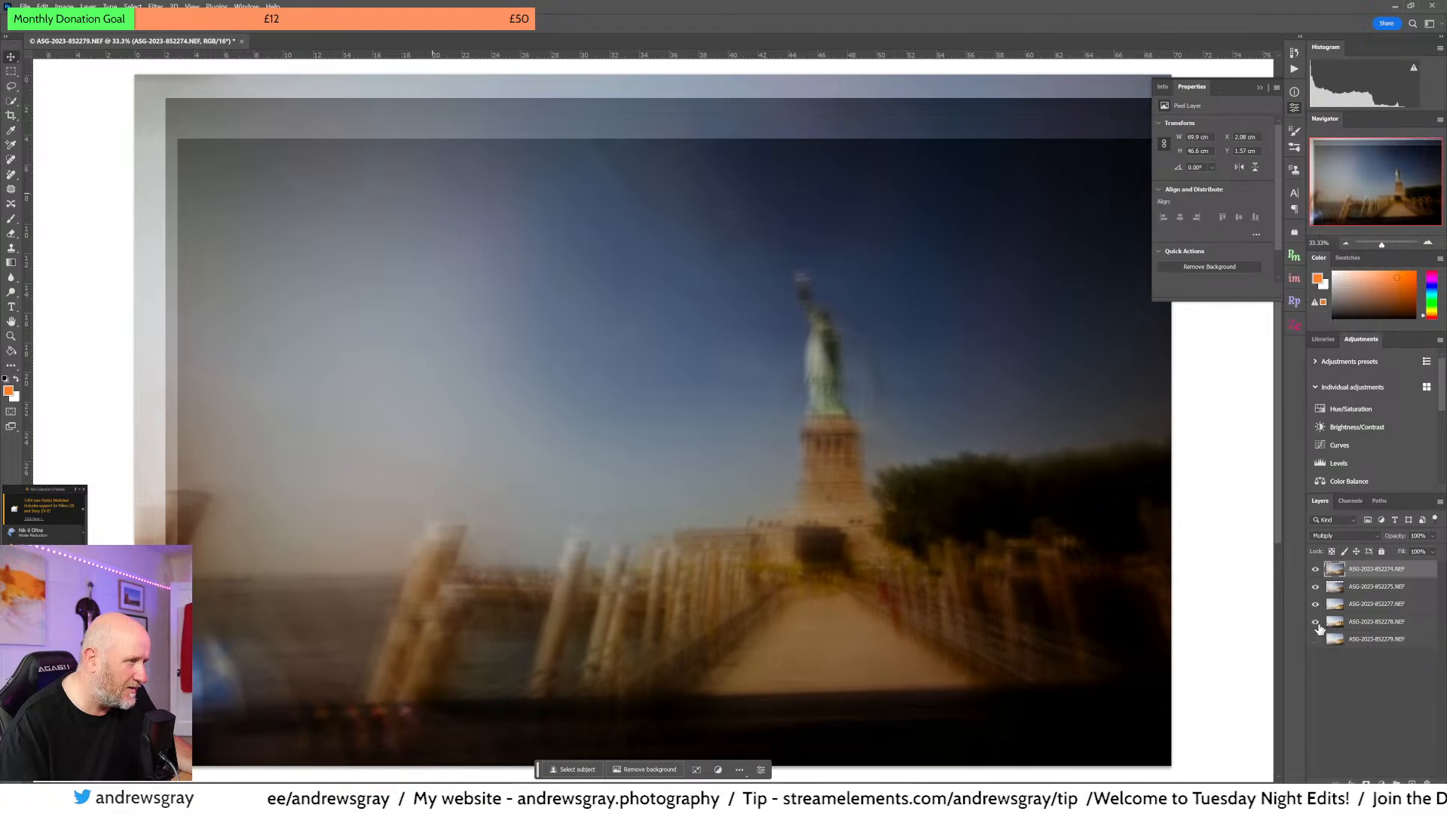
- Show layers 852278 and 852279 and align their statues at about X 1.24, Y 4.3 cm and X 2.08, Y 1.57 cm
click(1315, 621)
click(1377, 621)
drag(688, 545, 702, 603)
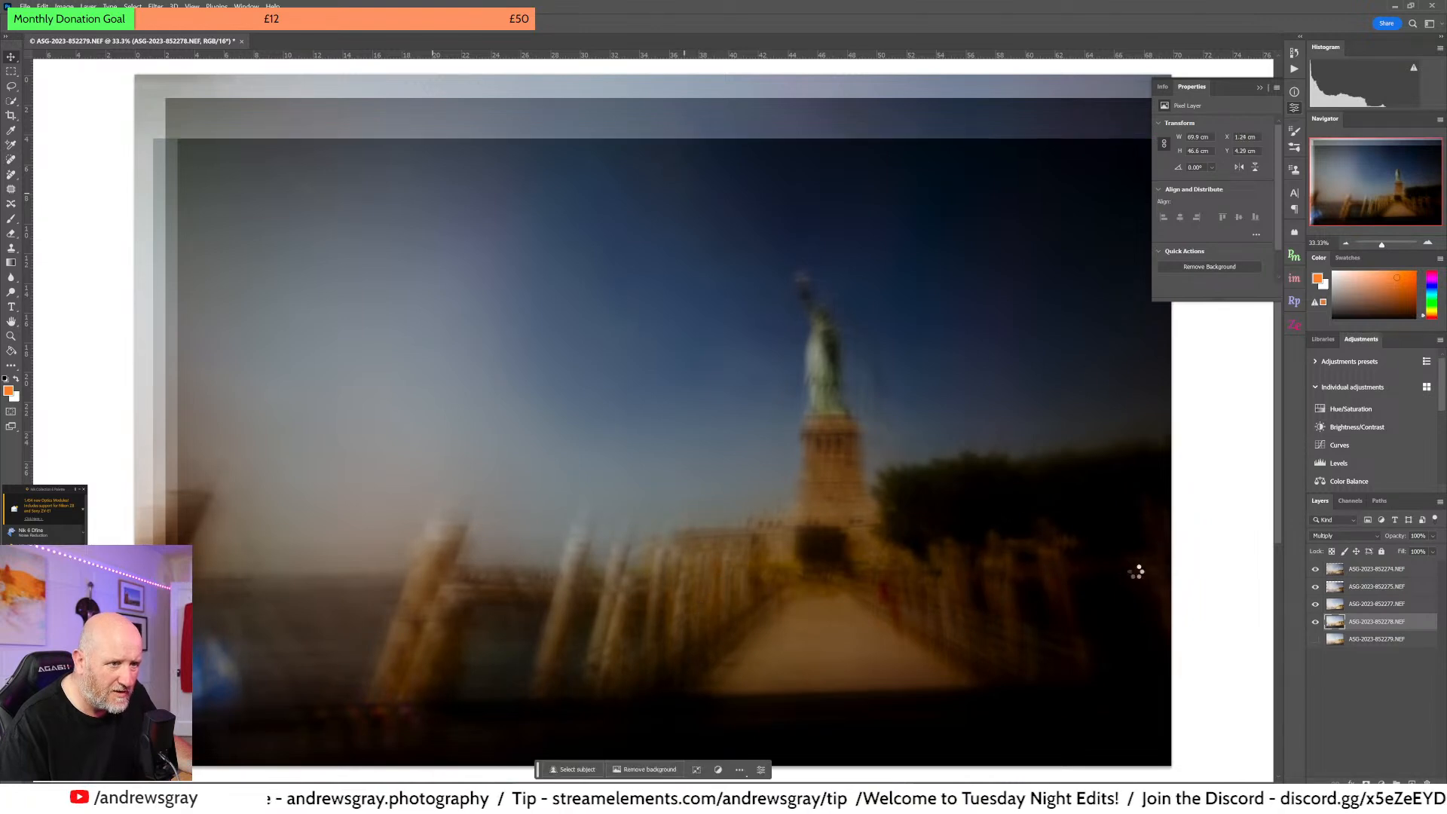
click(1356, 639)
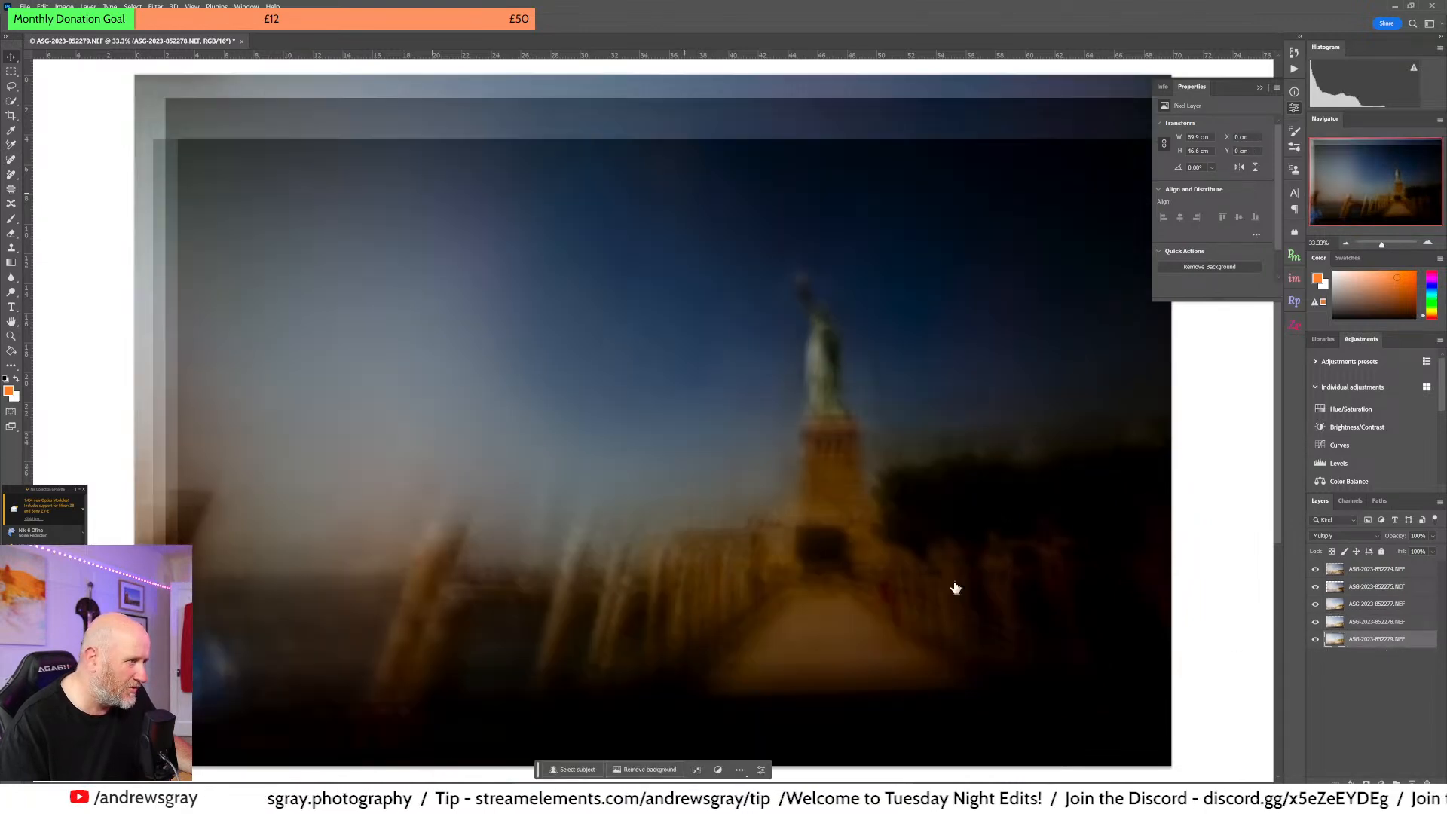
mouse_move(539, 412)
mouse_down()
mouse_move(537, 484)
mouse_move(450, 437)
mouse_move(405, 375)
mouse_move(521, 428)
mouse_move(524, 368)
mouse_move(552, 396)
mouse_move(514, 313)
mouse_move(508, 419)
mouse_move(553, 399)
mouse_move(553, 357)
mouse_move(545, 451)
mouse_move(532, 370)
mouse_move(354, 316)
mouse_move(531, 464)
mouse_move(577, 432)
mouse_move(558, 430)
mouse_up()
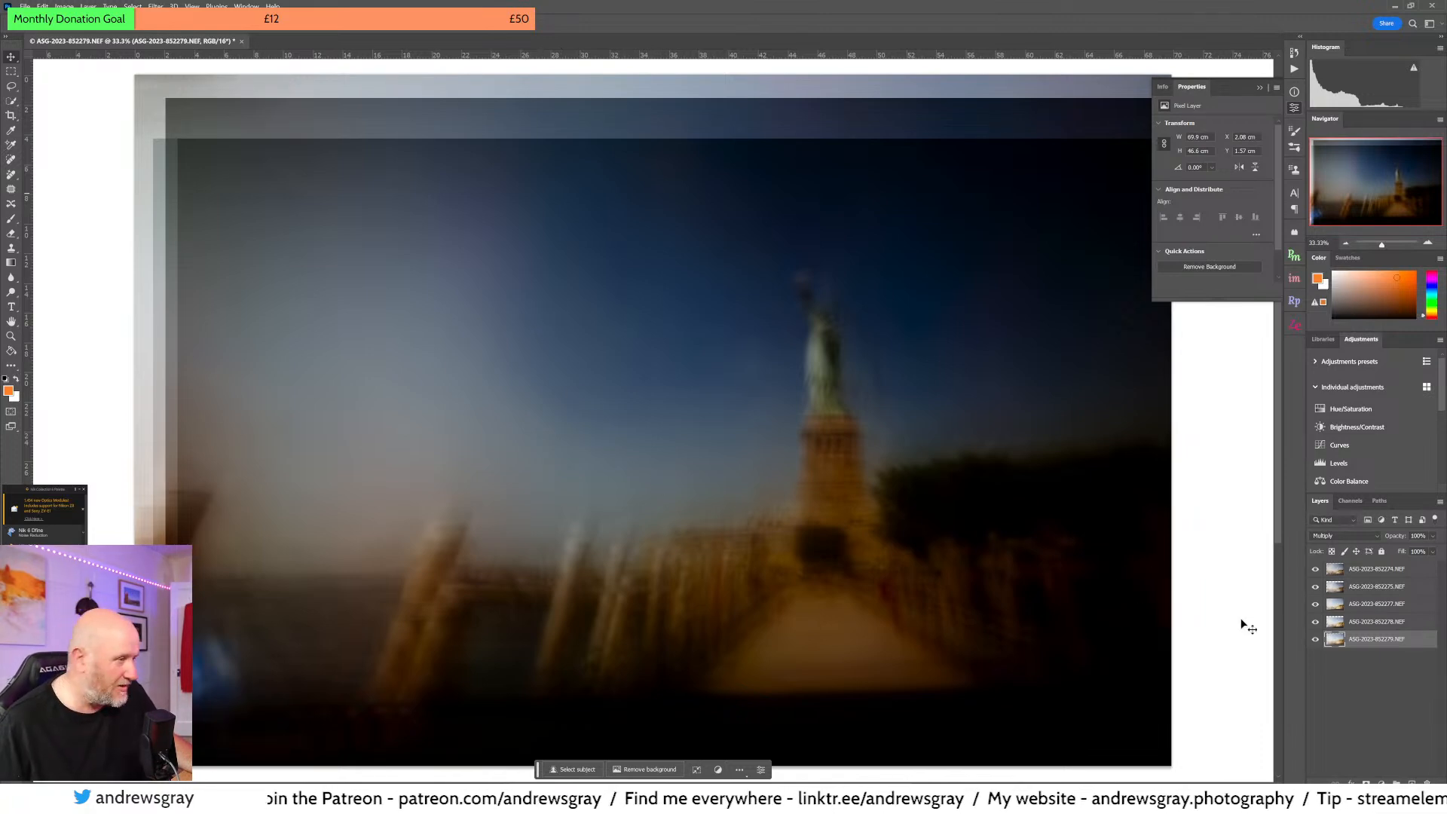
- Reselect all five photo layers and apply the Multiply blend mode to them again
shift+click(1366, 571)
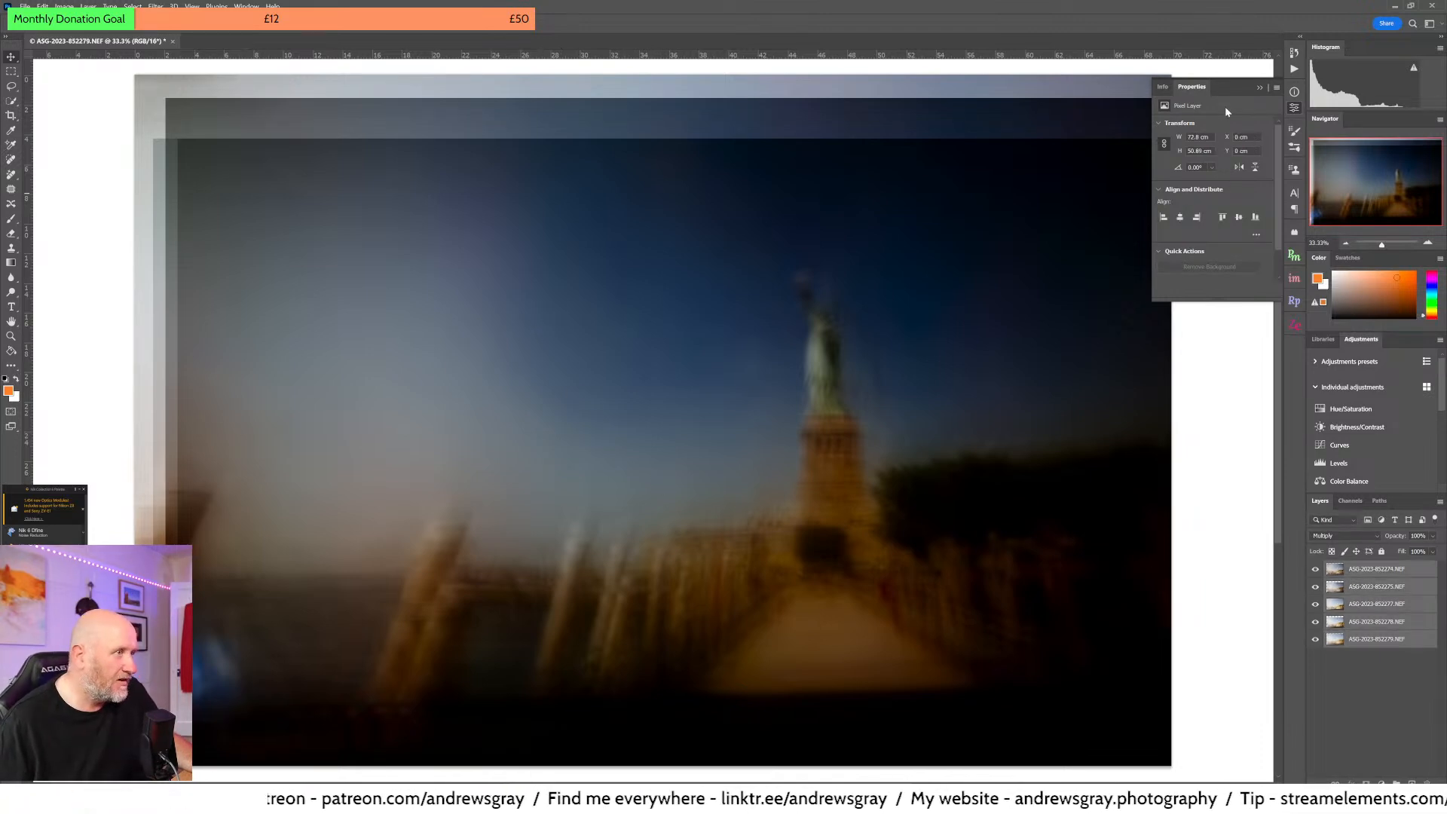
click(1358, 538)
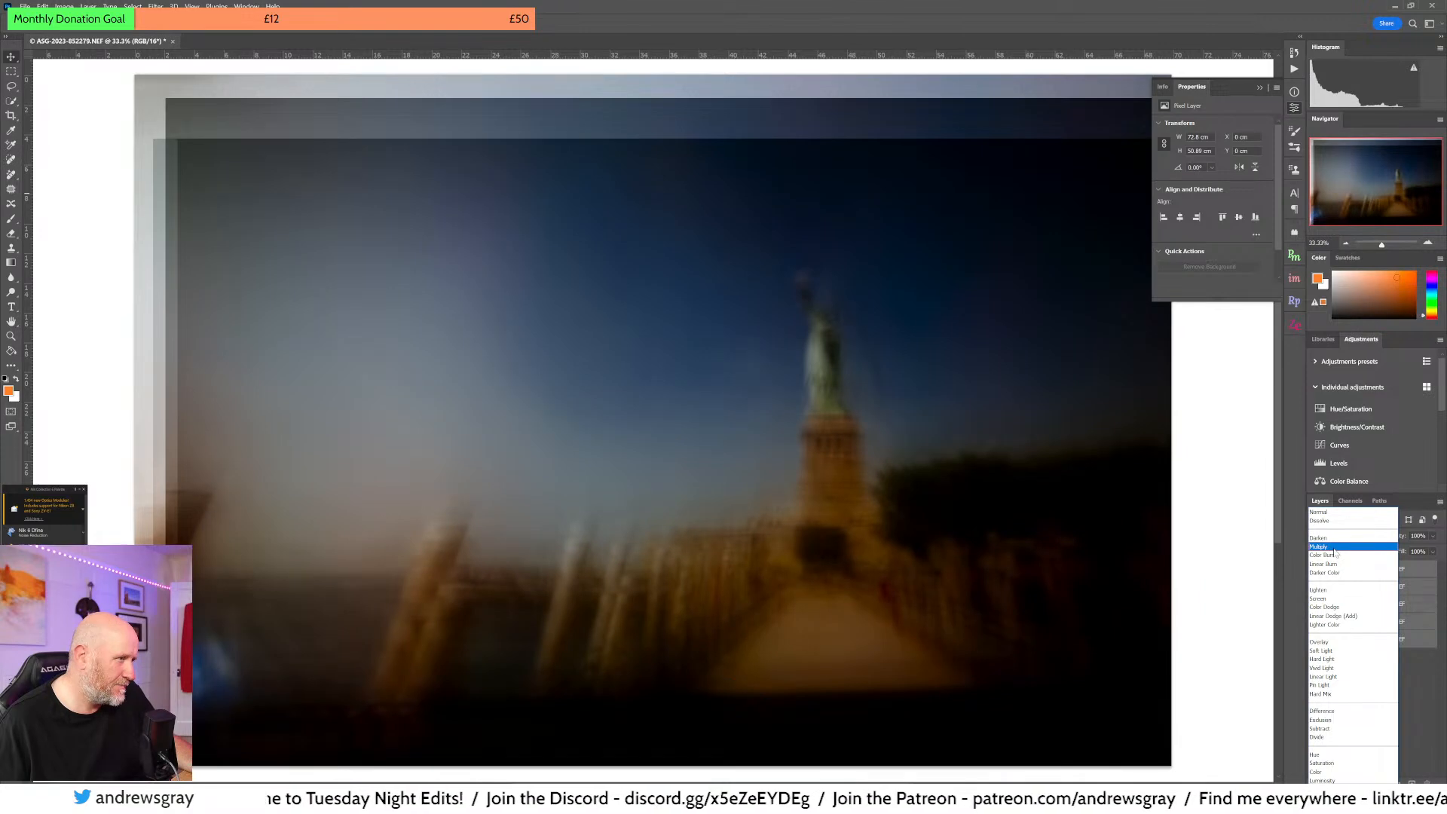
click(1332, 546)
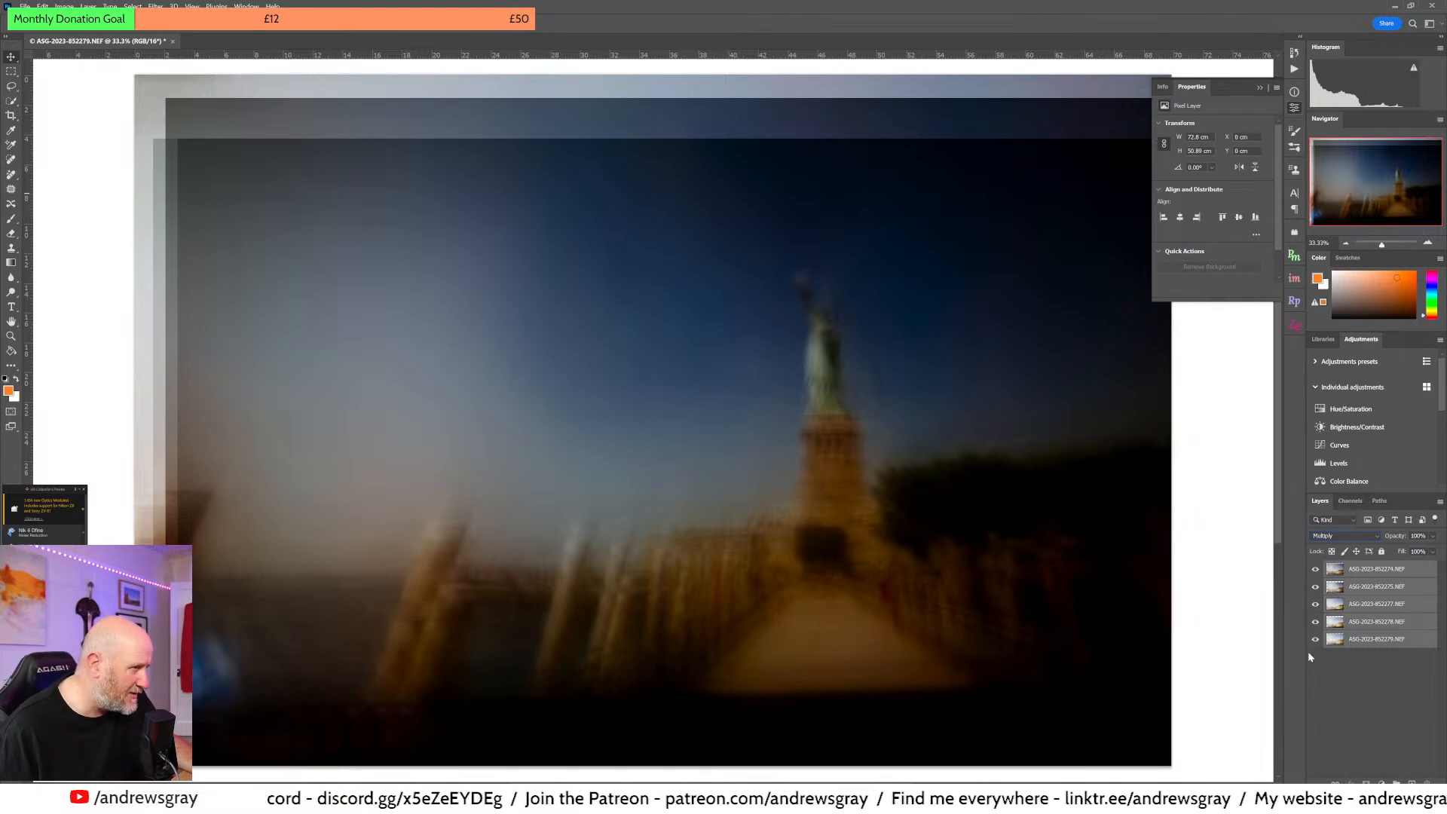
- Toggle the aligned layers' visibility to judge each one's contribution, then view layers 852274 and 852275 on their own
click(1316, 604)
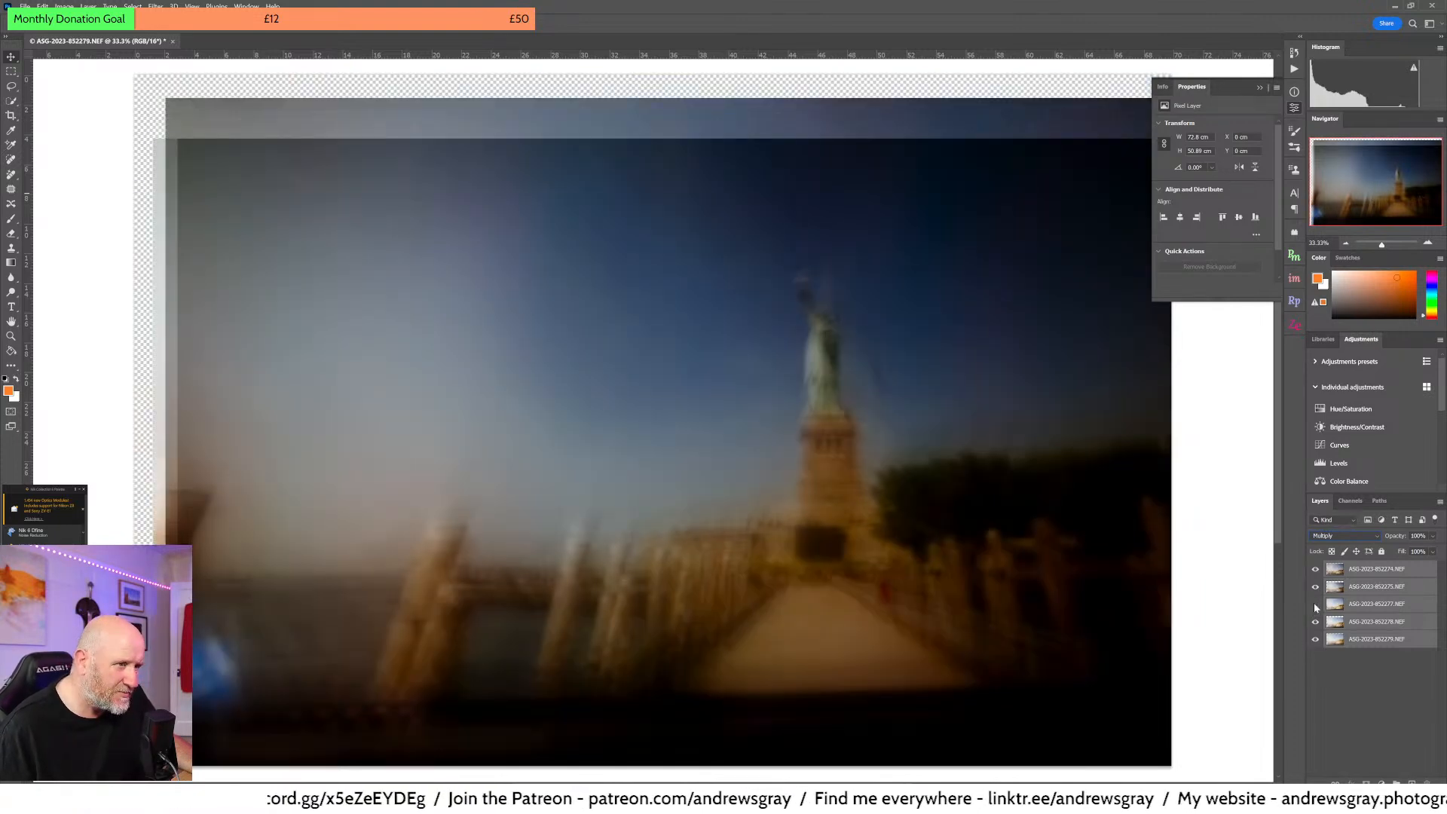
click(1316, 605)
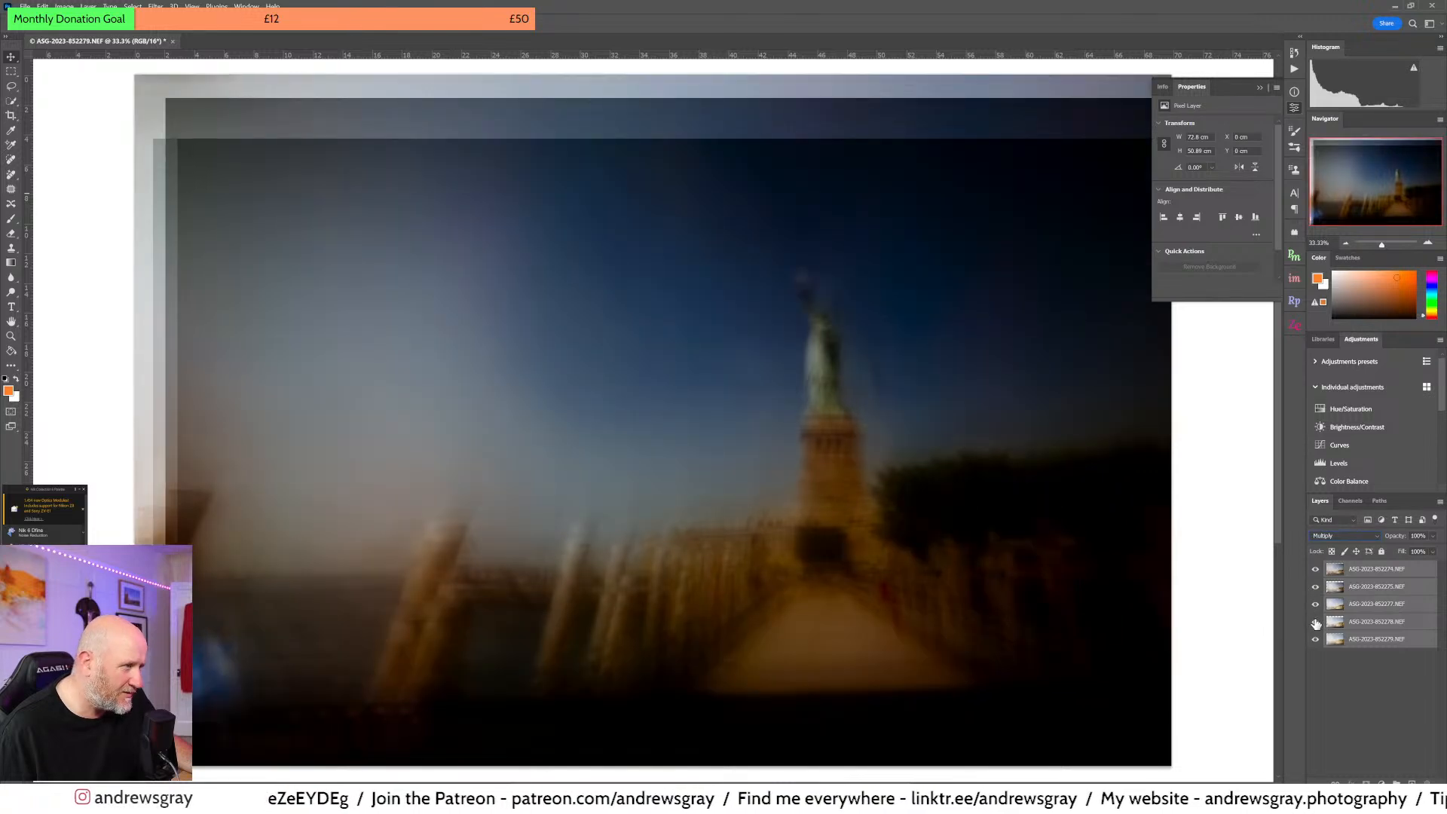
click(1315, 621)
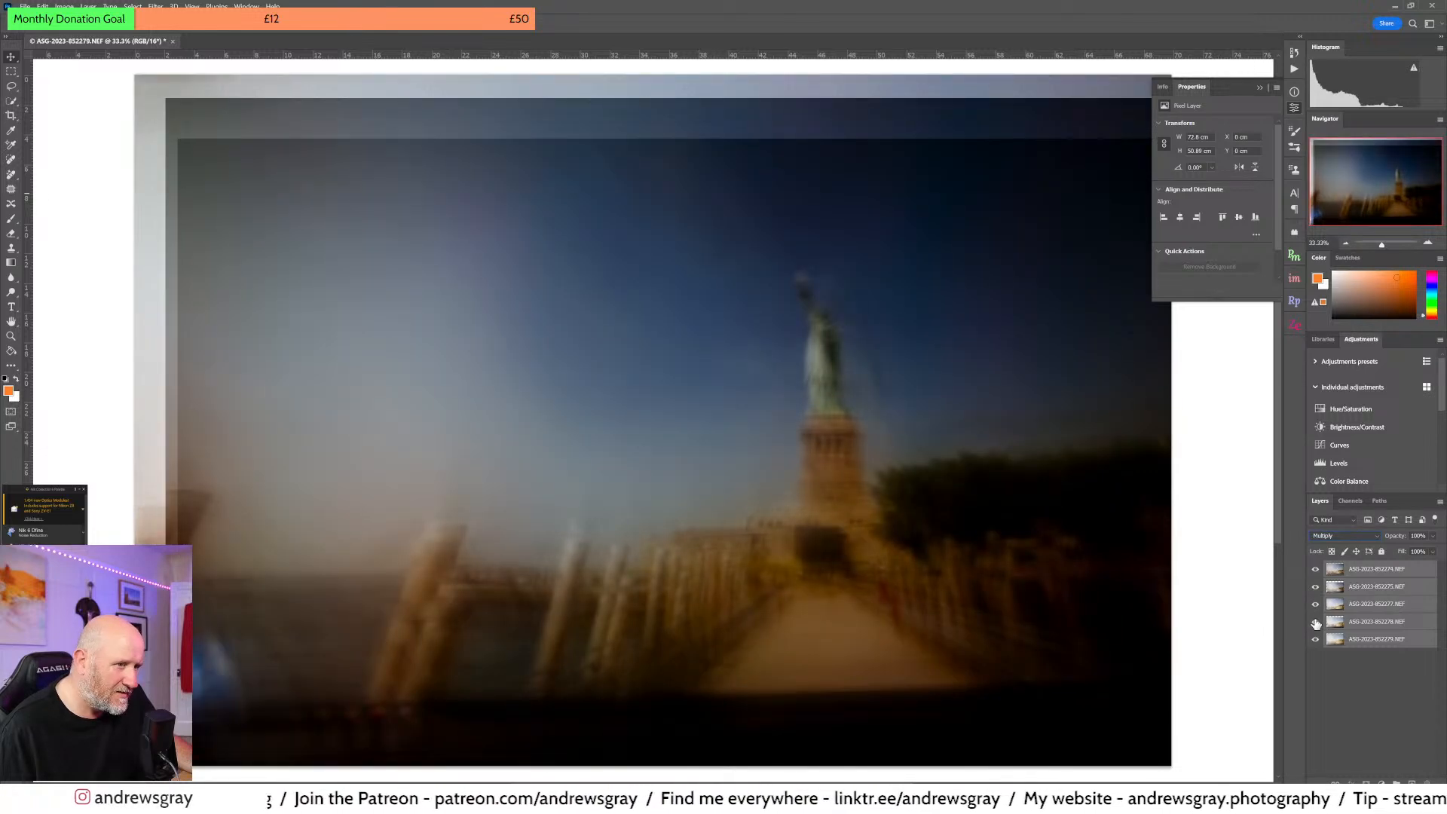
click(1315, 622)
click(1315, 622)
click(1315, 640)
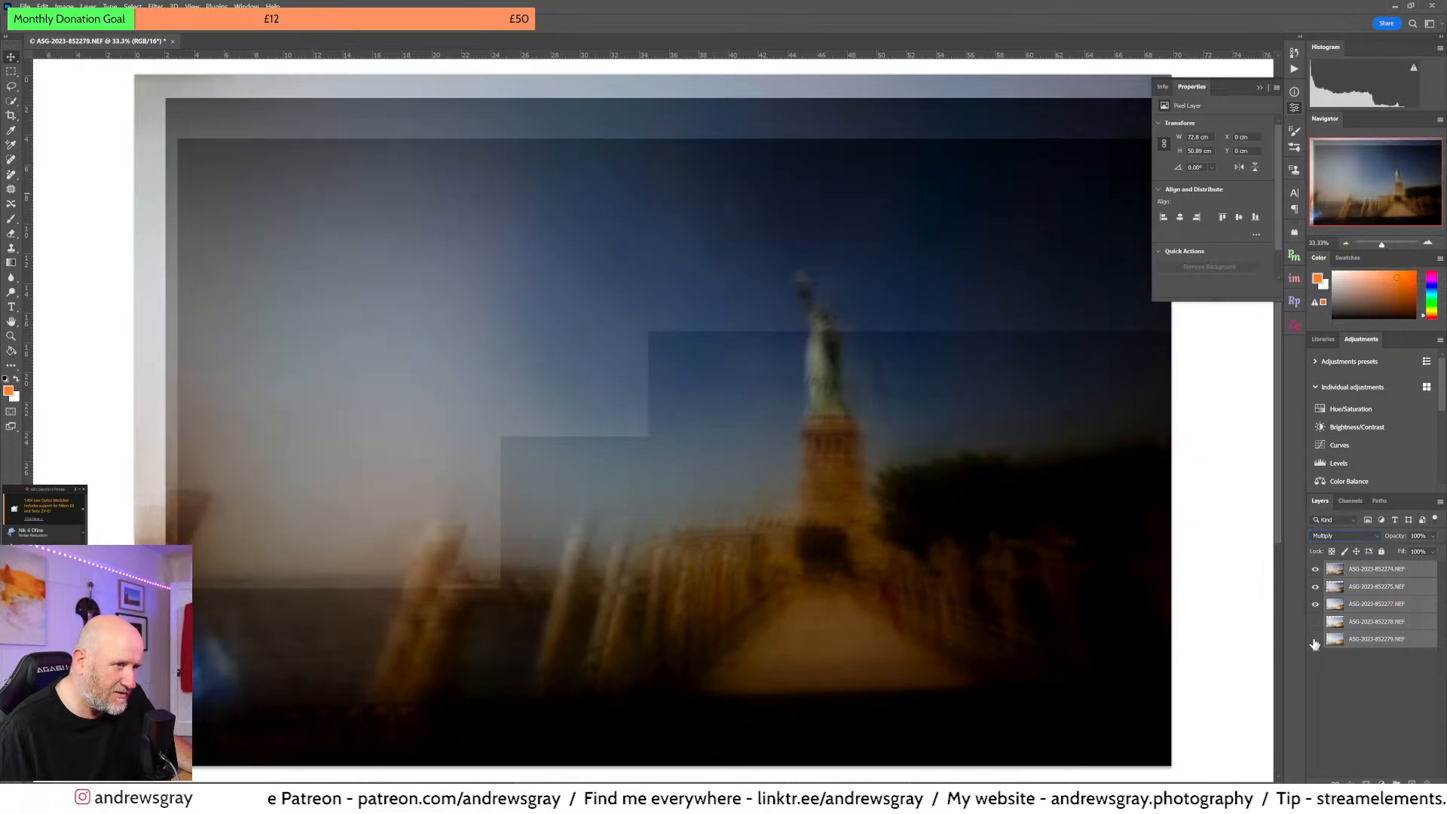
click(1315, 604)
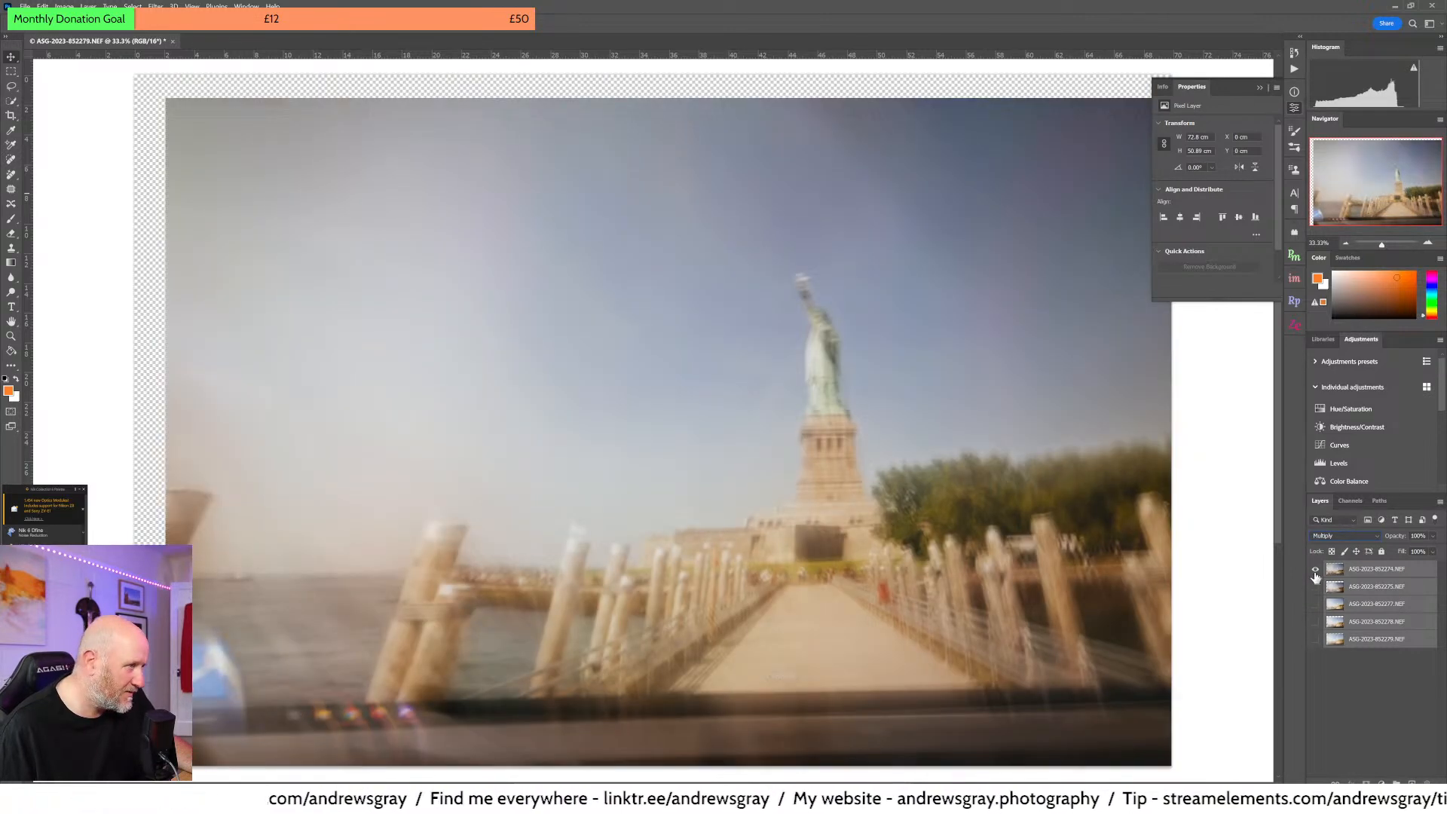
click(1315, 571)
click(1315, 587)
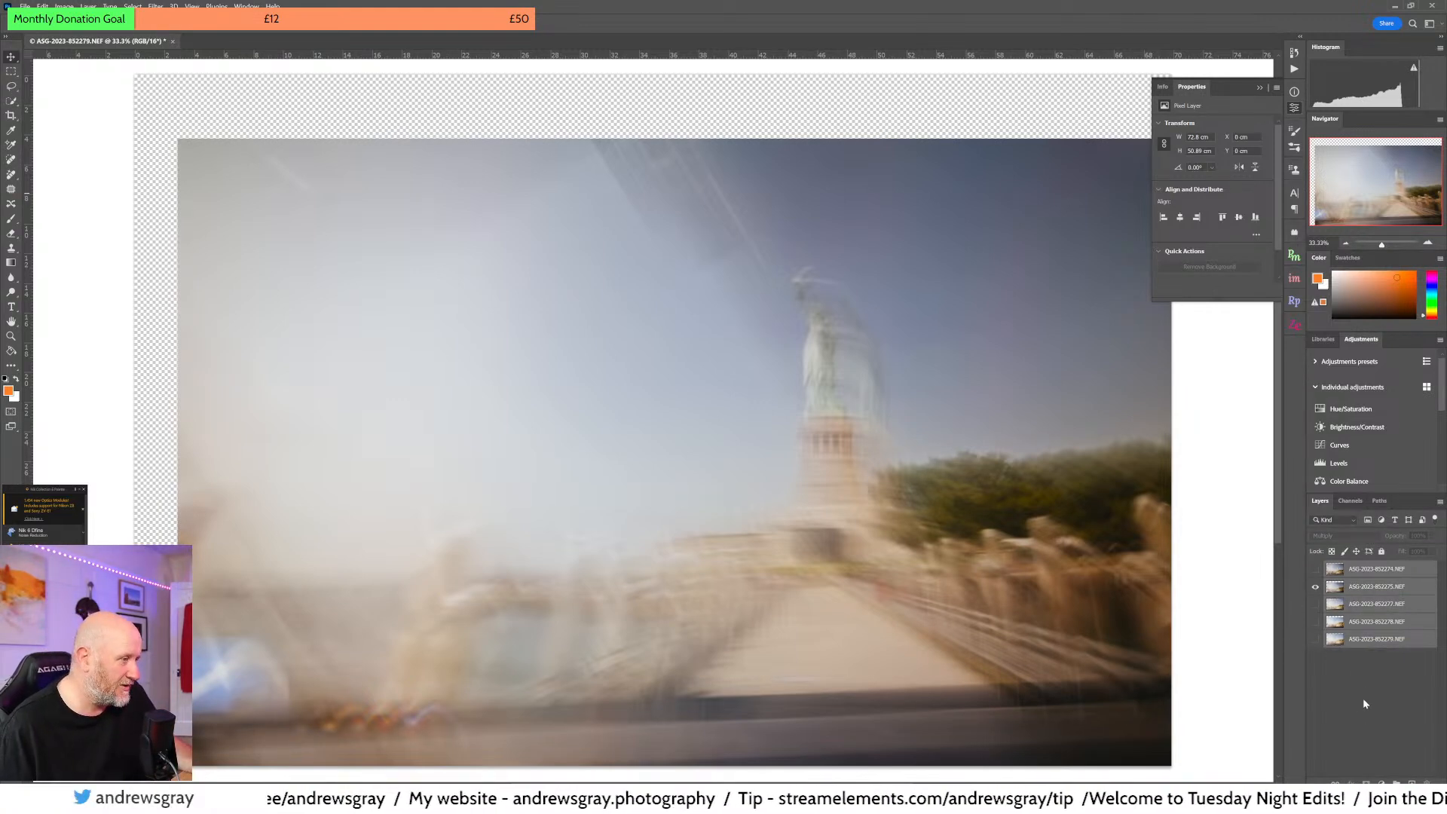
- Deselect the layers and compare layer 852275 with and without layer 852277 multiplied into it
click(1357, 678)
click(1316, 603)
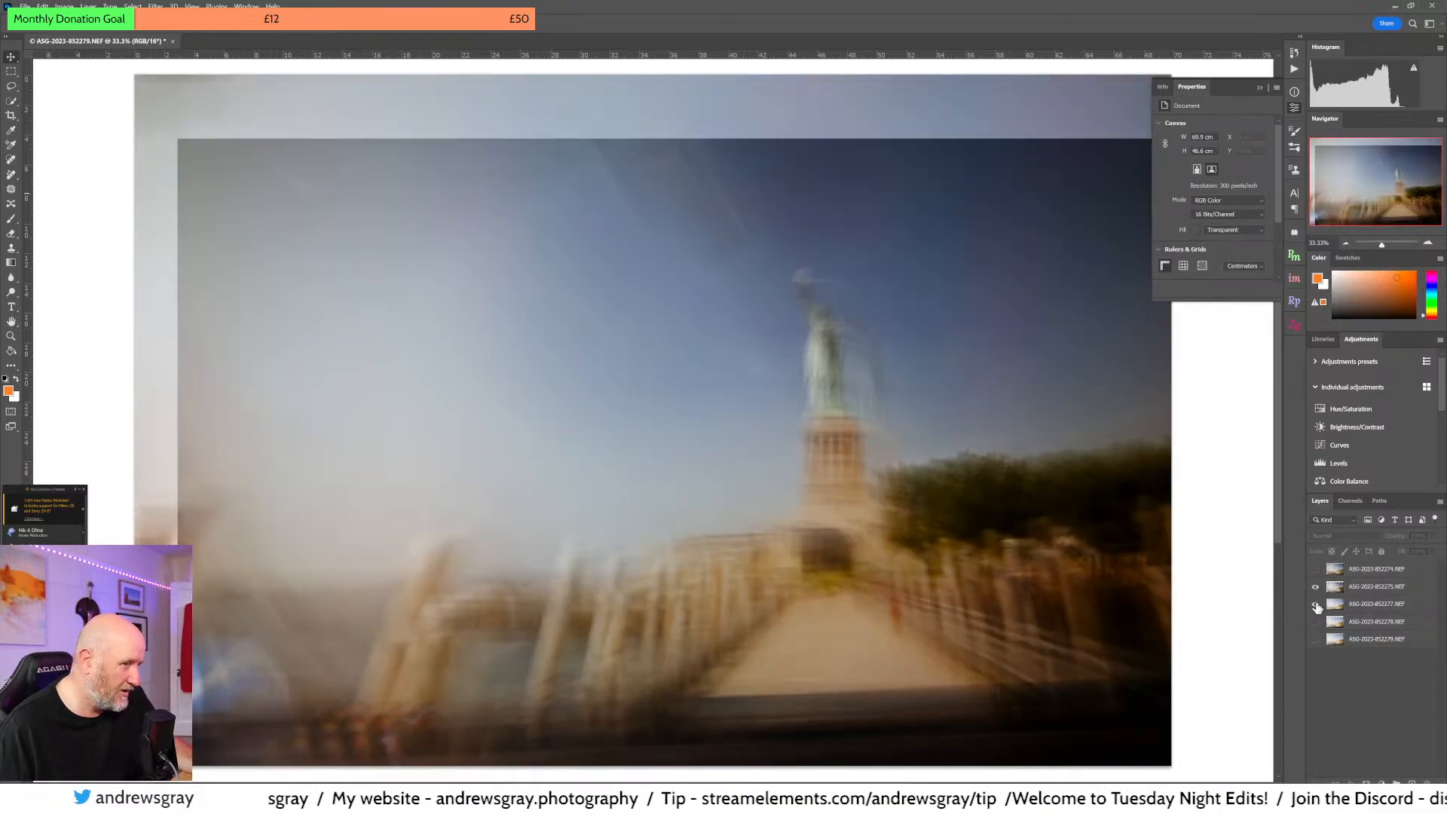
click(1316, 605)
click(1316, 604)
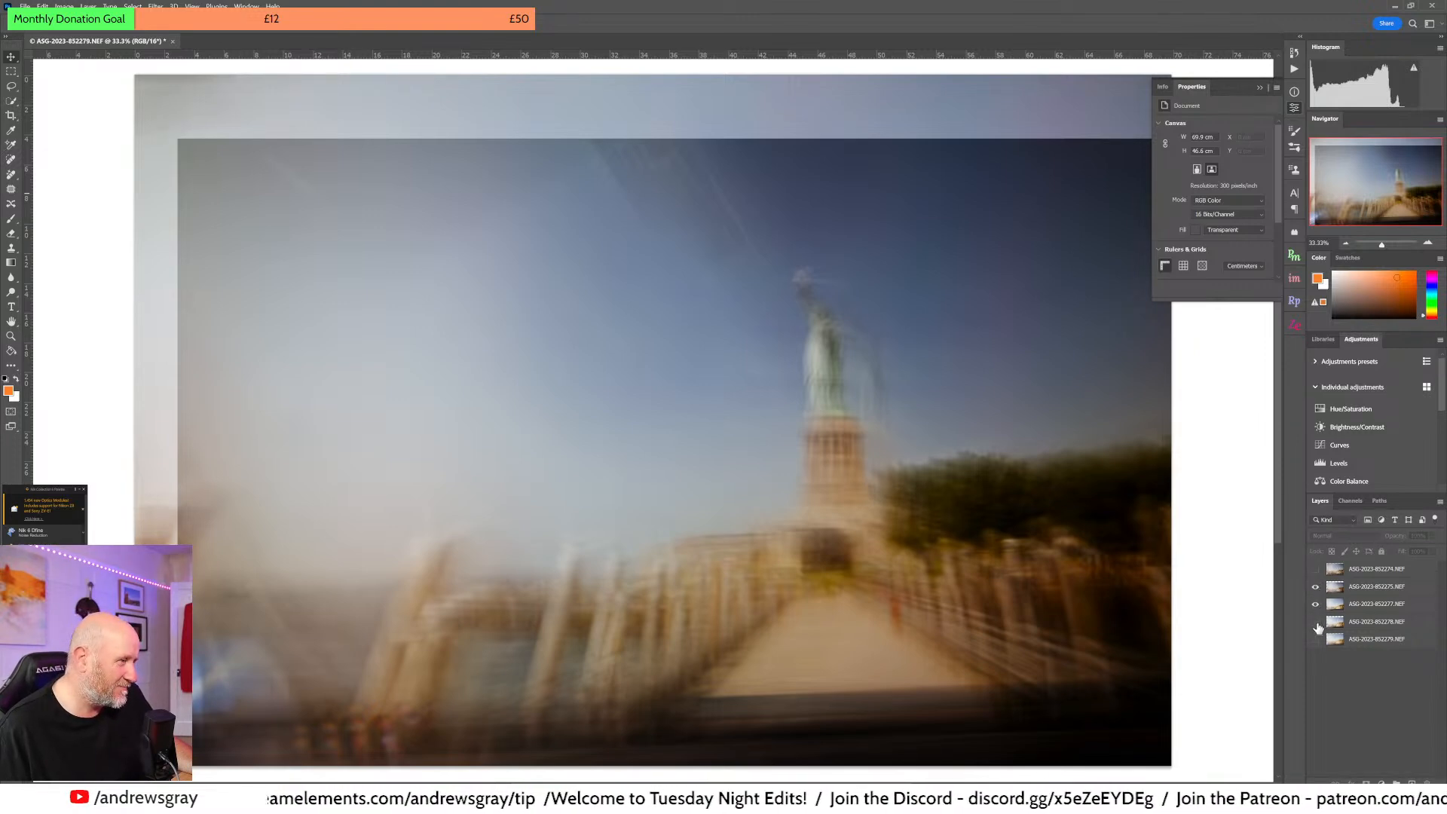
- Toggle layer 852278 repeatedly to compare the composite with and without it, leaving it shown
click(1316, 625)
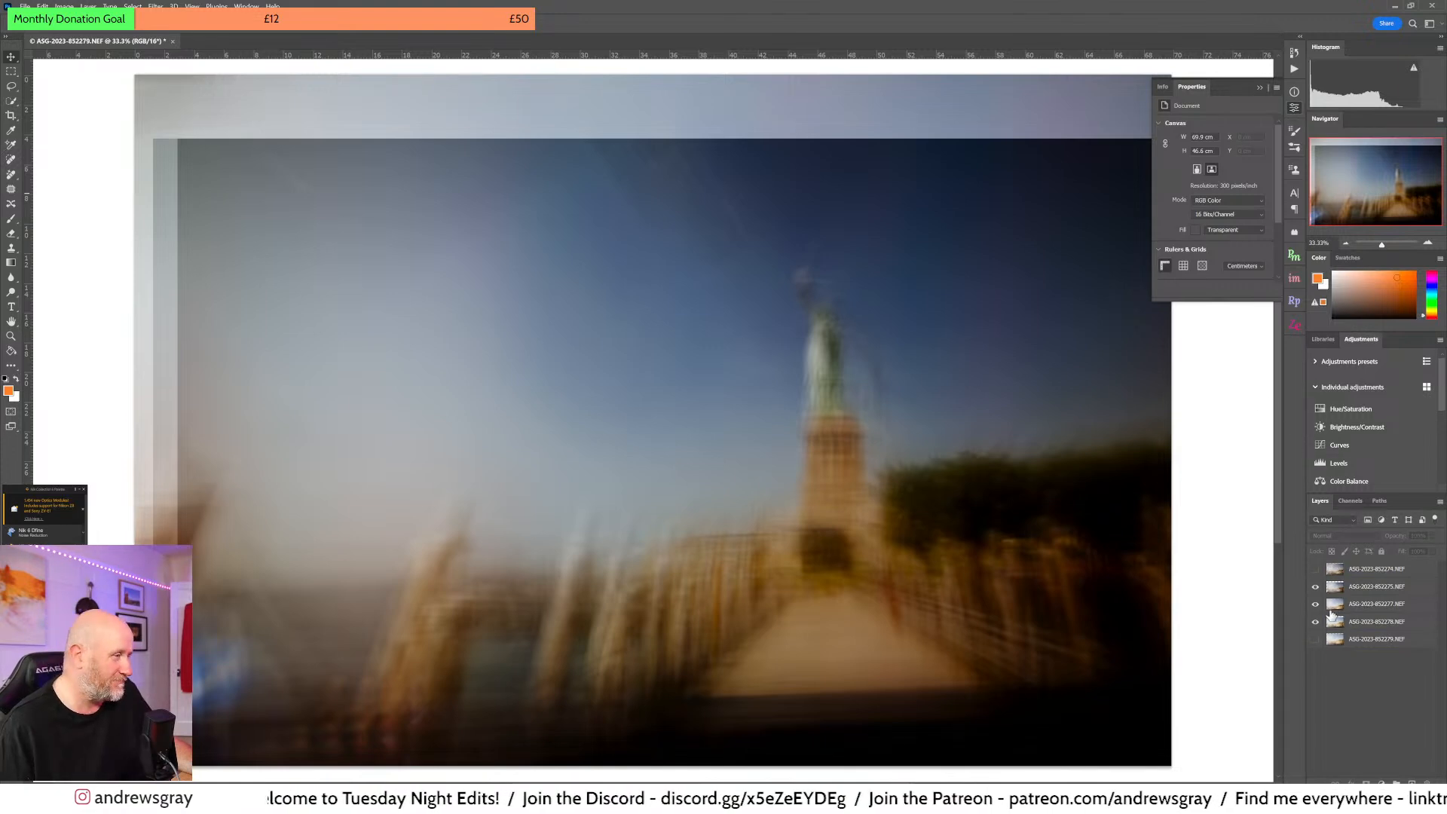
click(1316, 623)
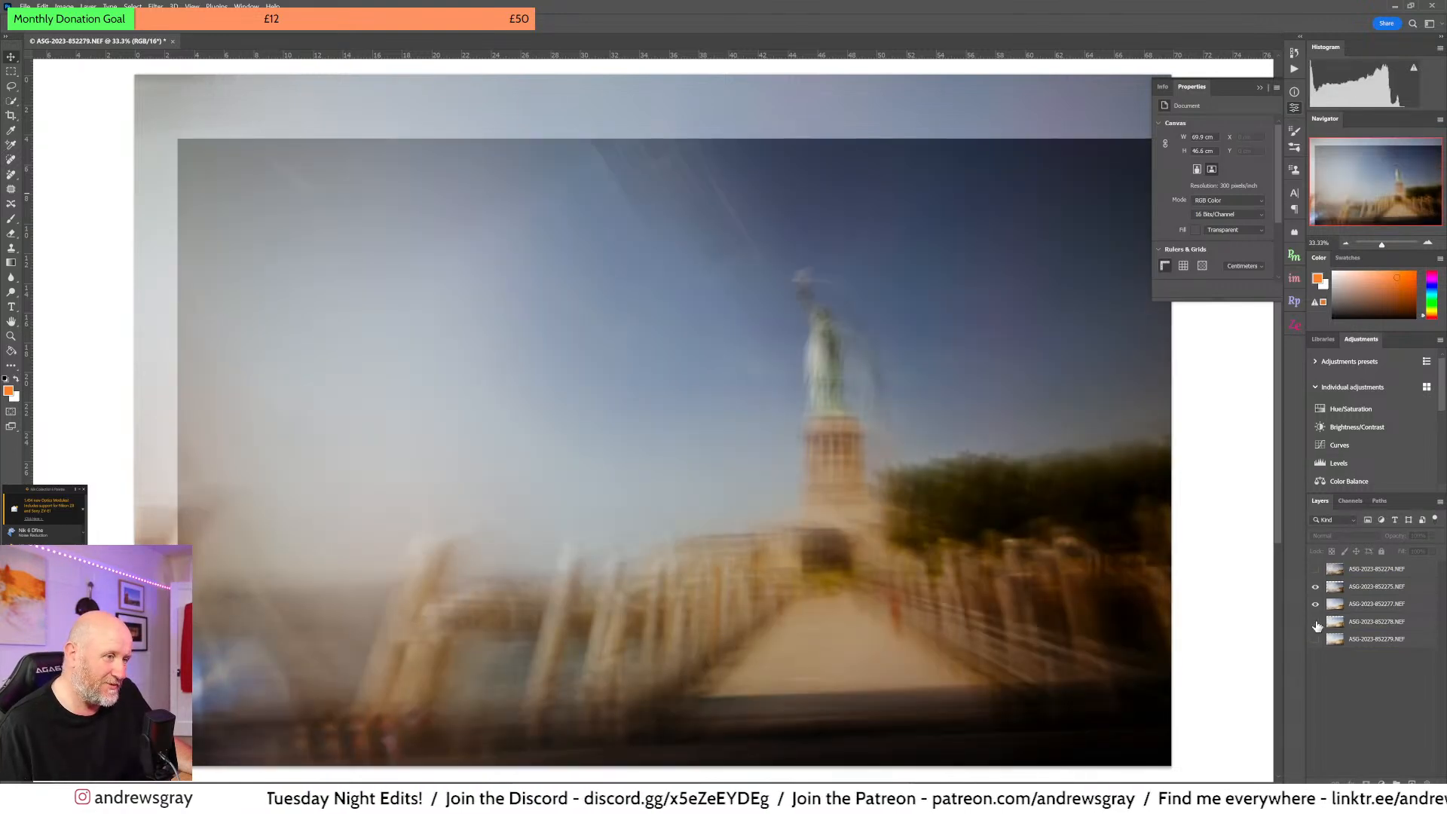
click(1316, 624)
click(1316, 624)
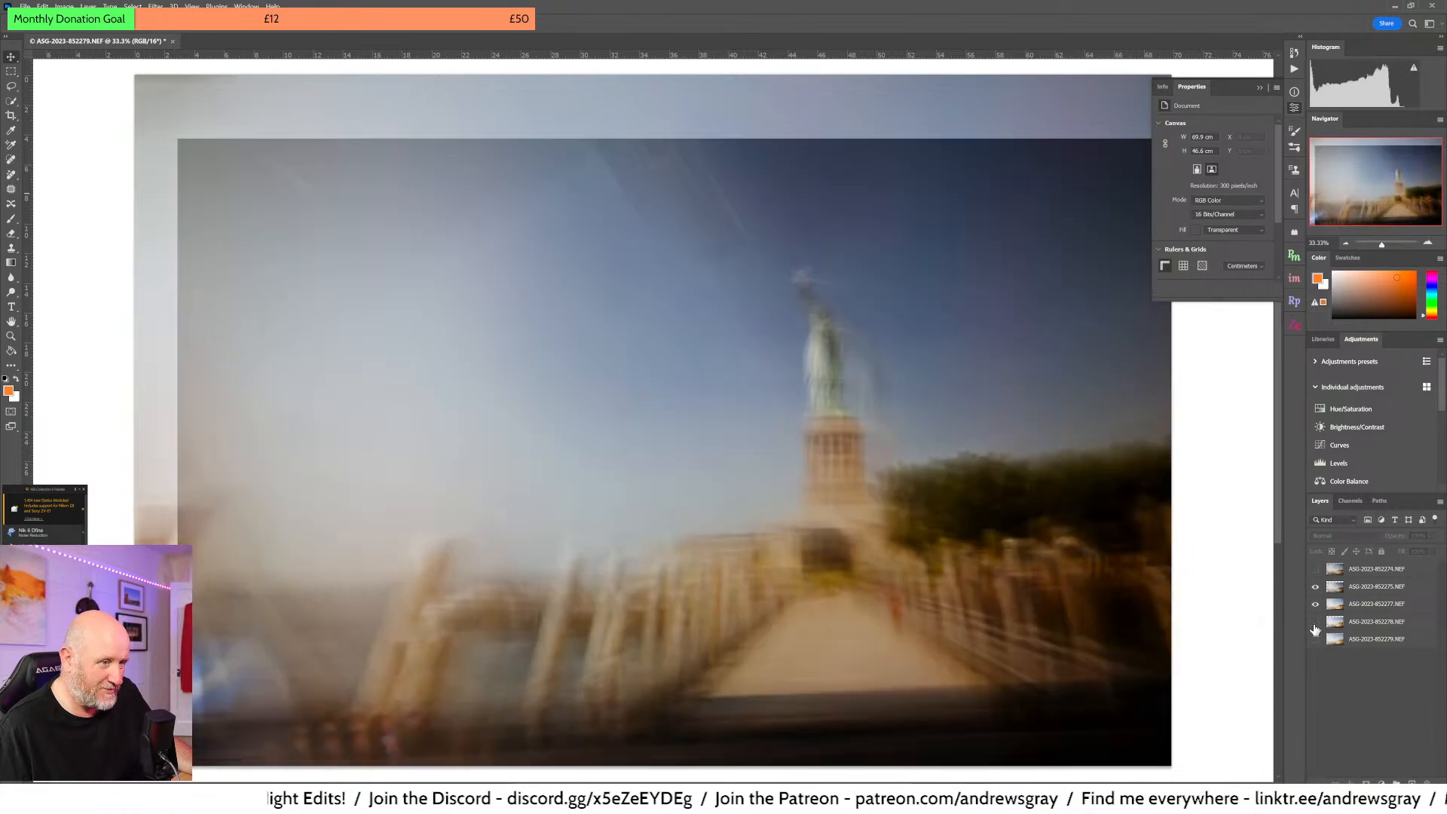
click(1316, 624)
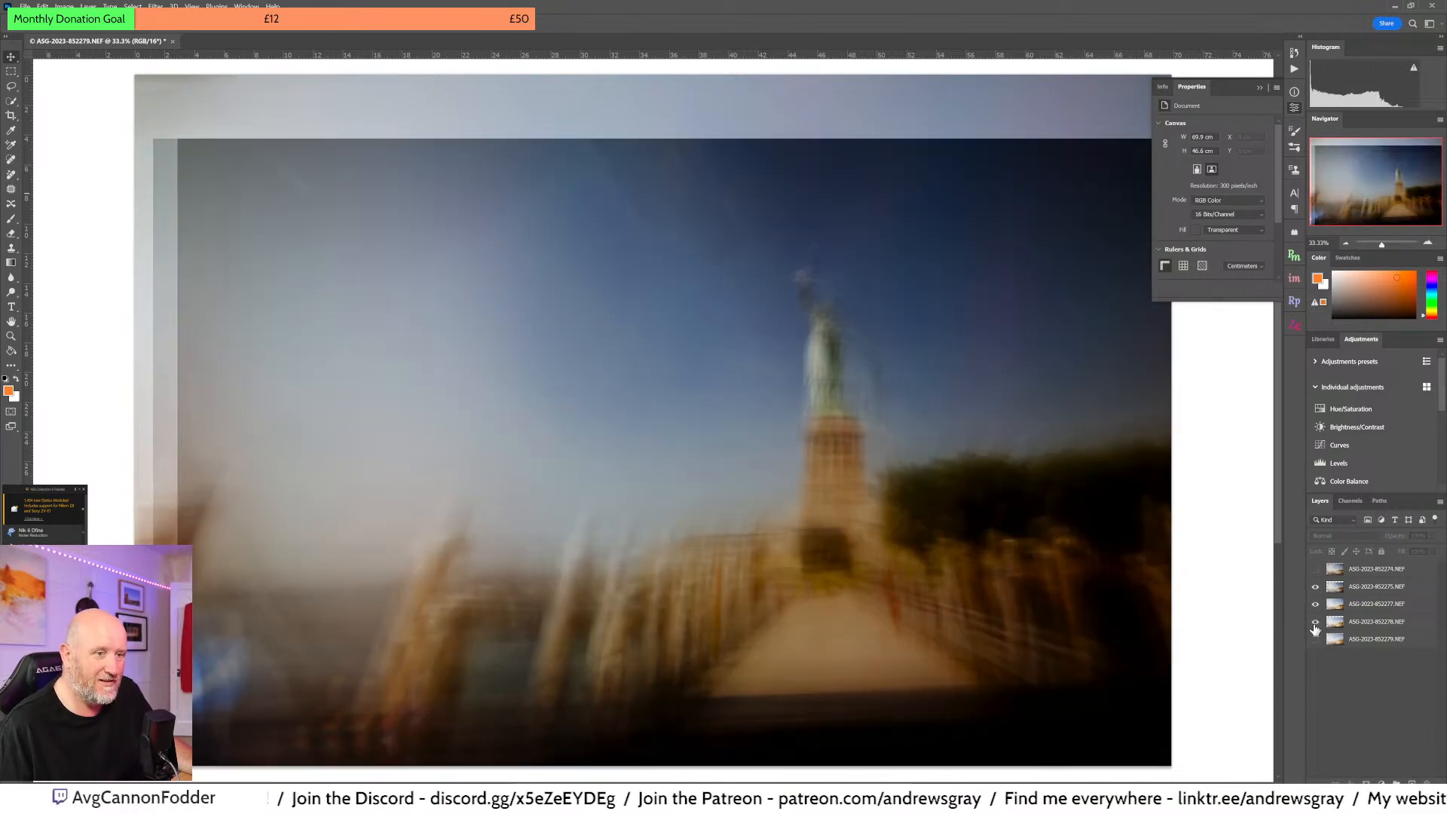
click(1315, 624)
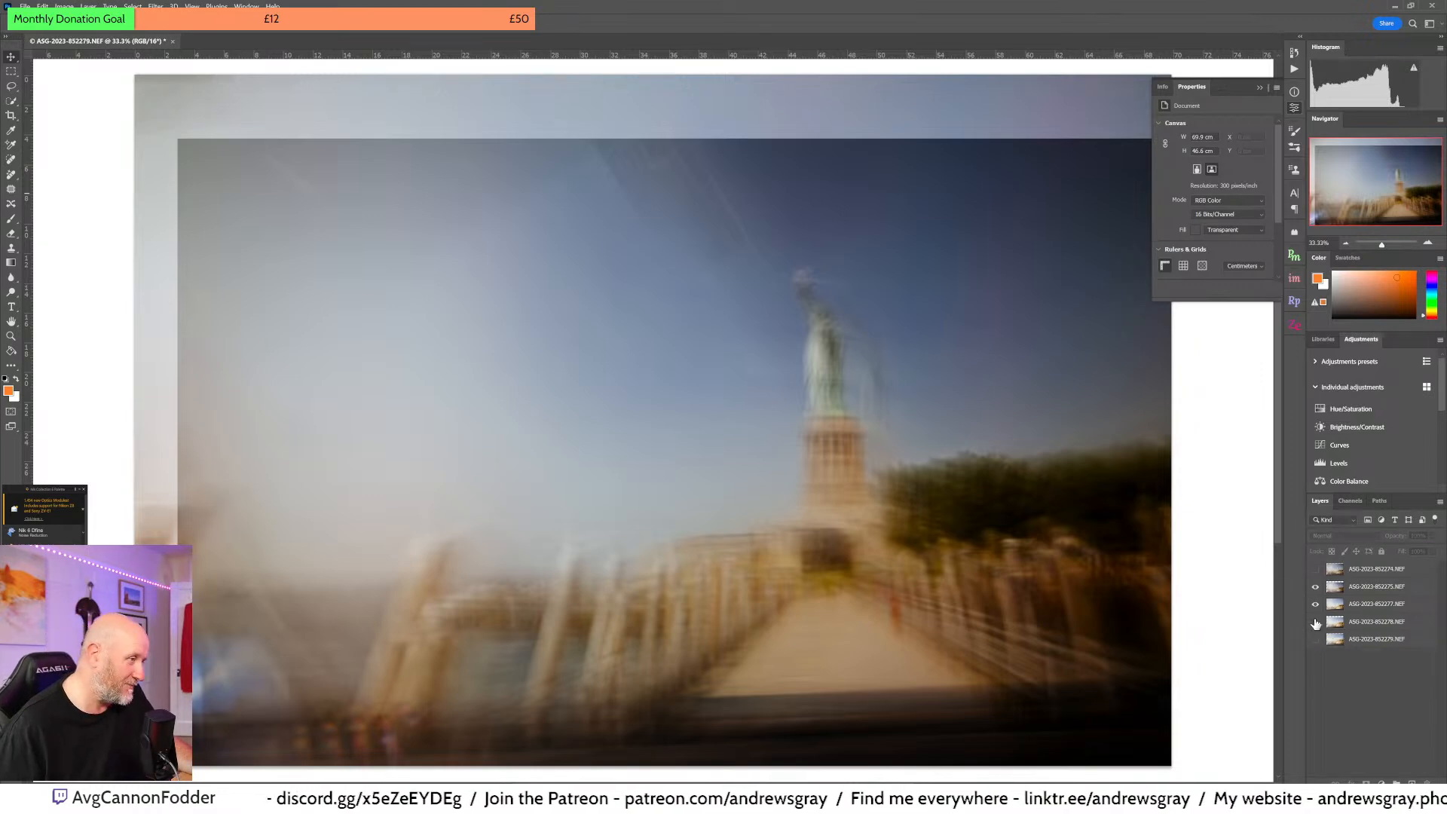
click(1315, 624)
- Compare the composite with and without layers 852279 and 852274, leaving all five layers shown
click(1316, 641)
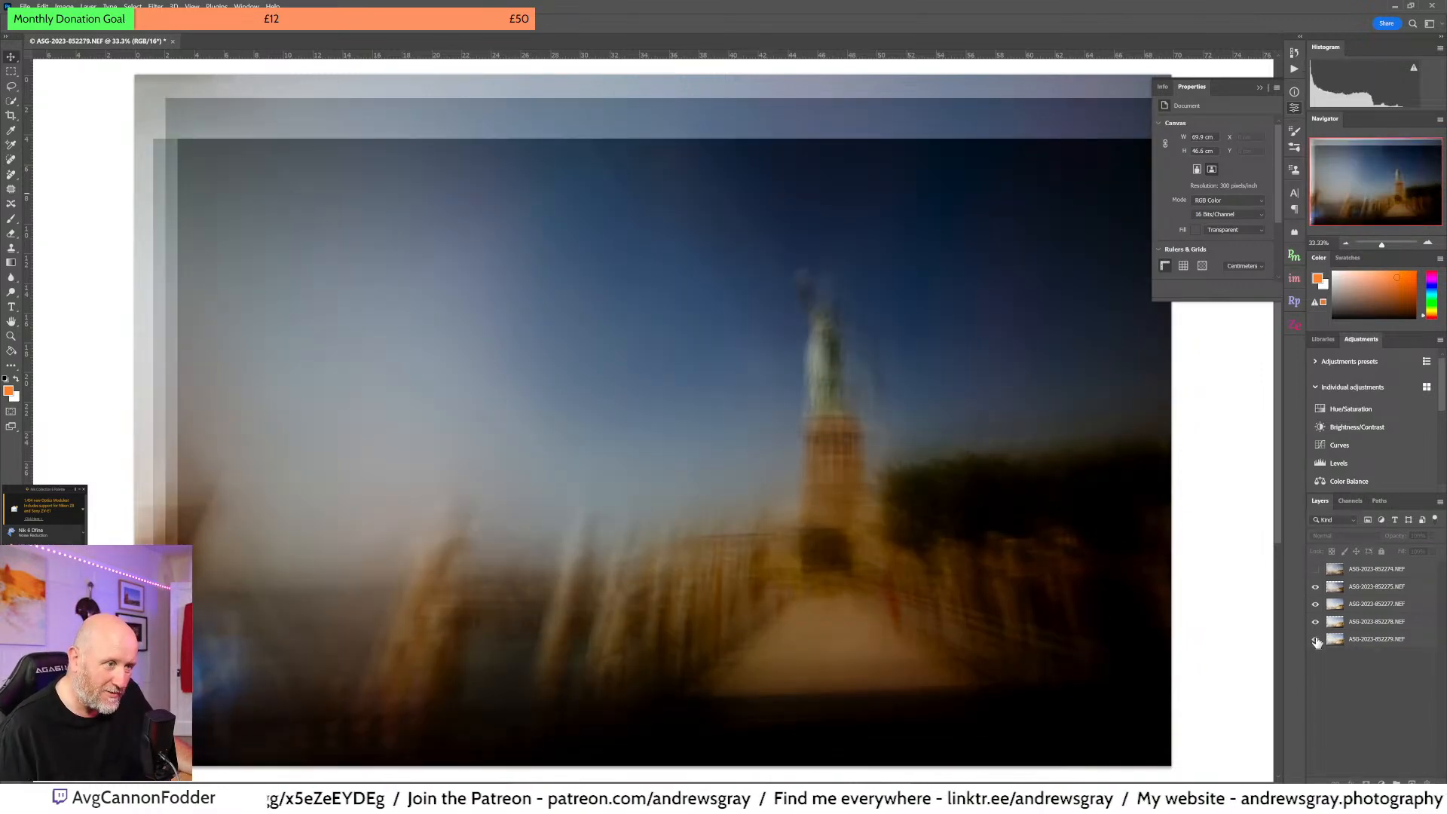
click(1316, 641)
click(1316, 641)
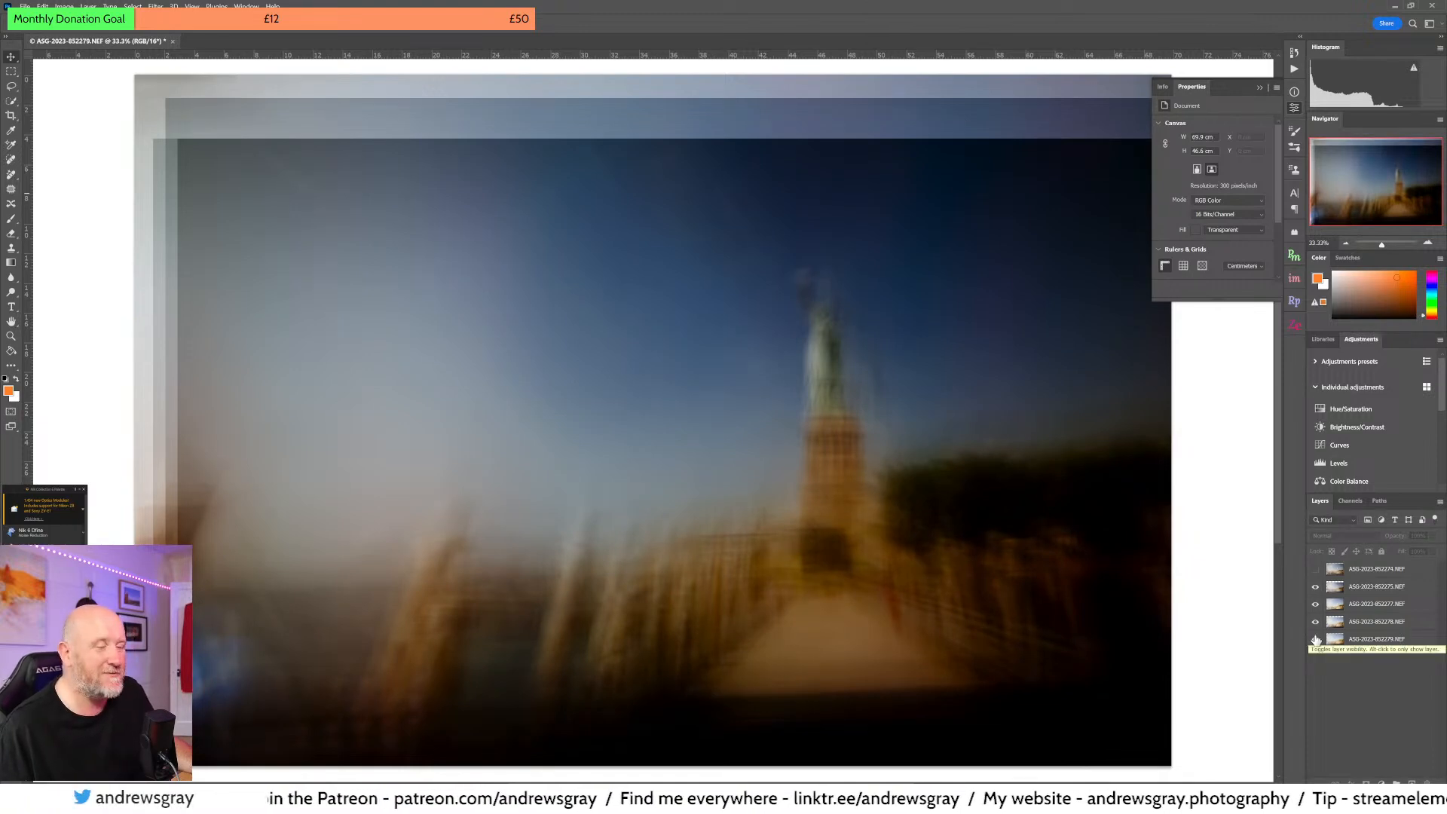
click(1314, 570)
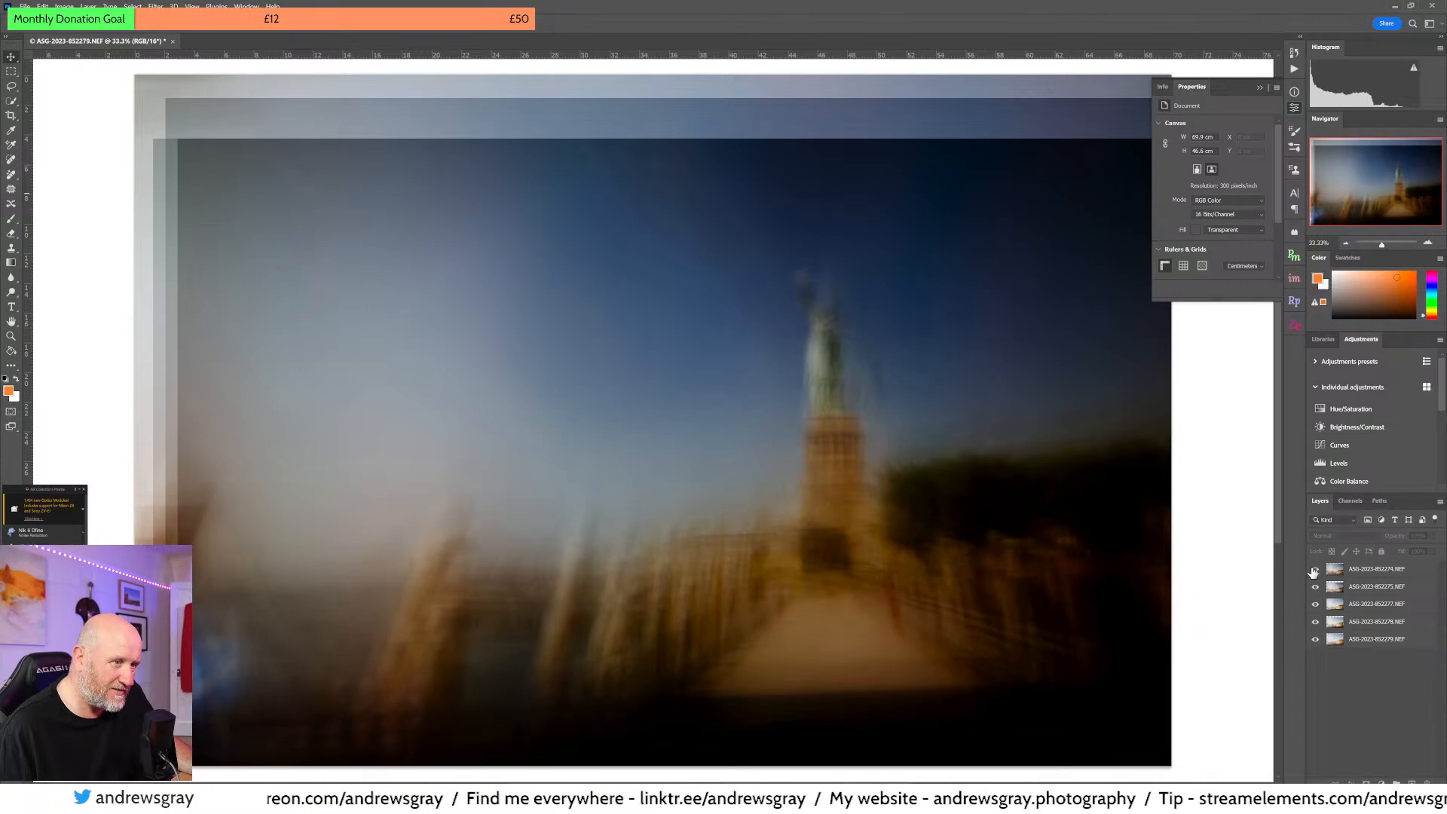
click(1315, 571)
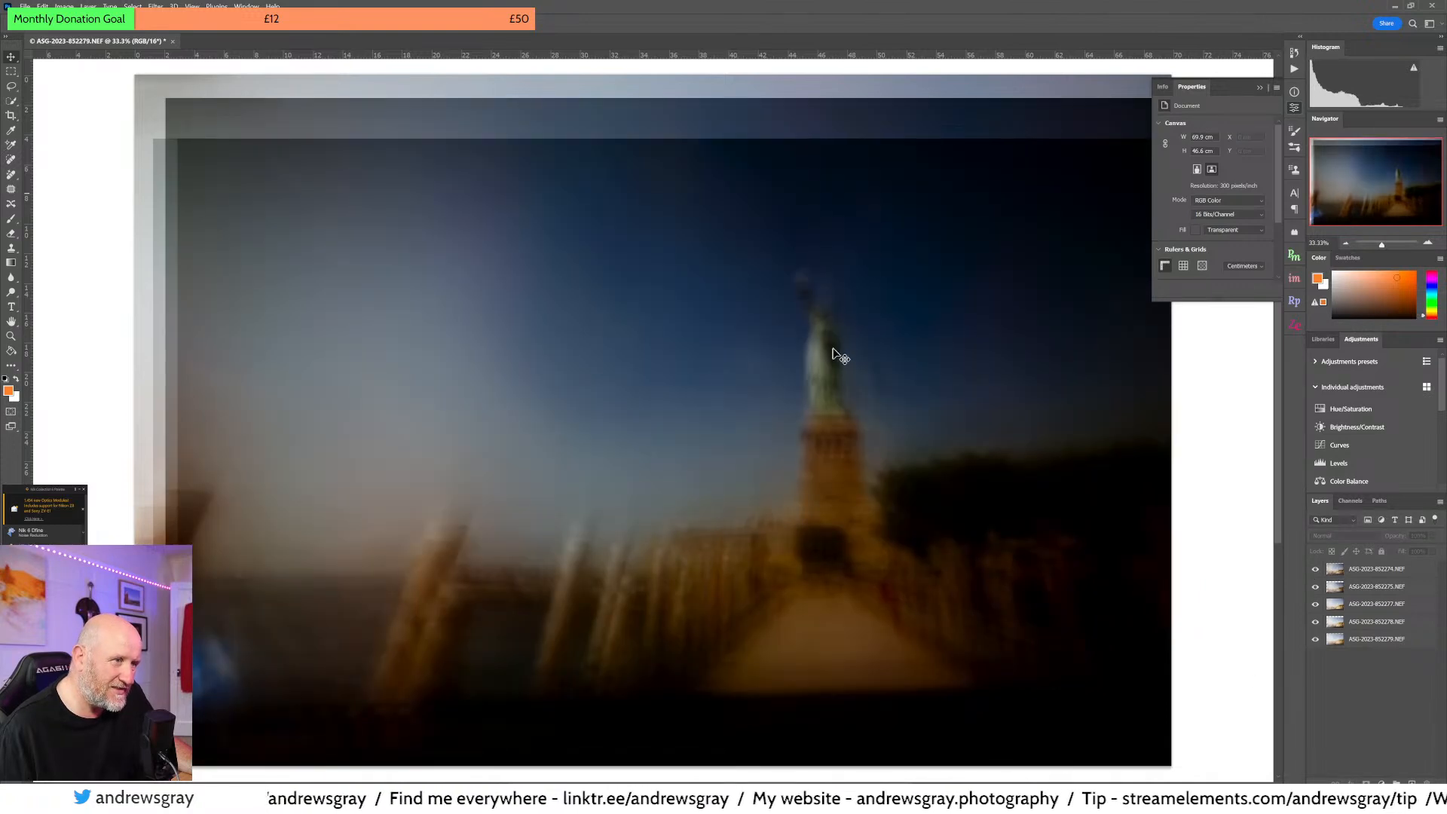
- Hide layer 852275 and compare the remaining composite with and without layer 852277
click(1315, 588)
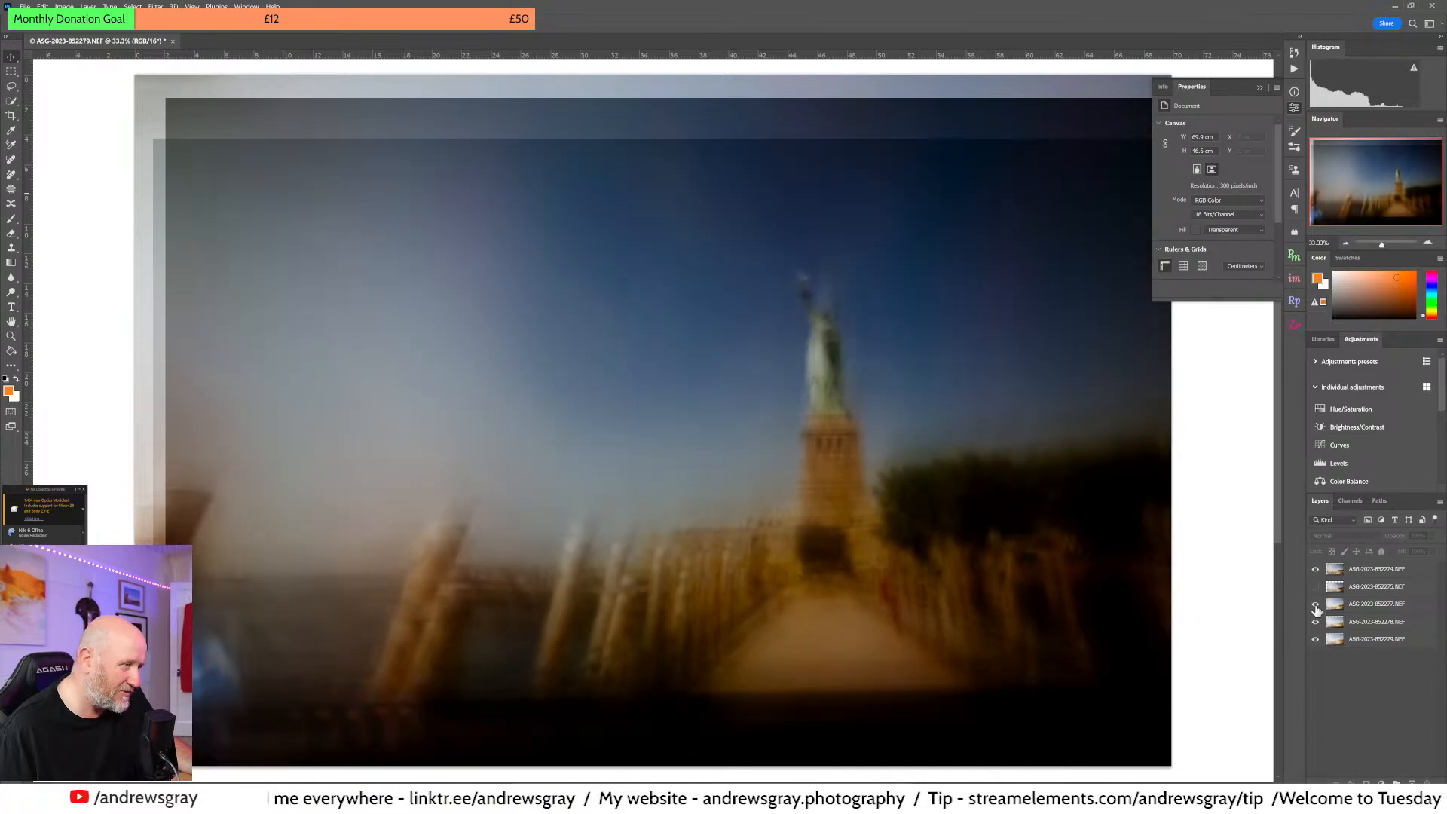
click(1316, 605)
click(1316, 605)
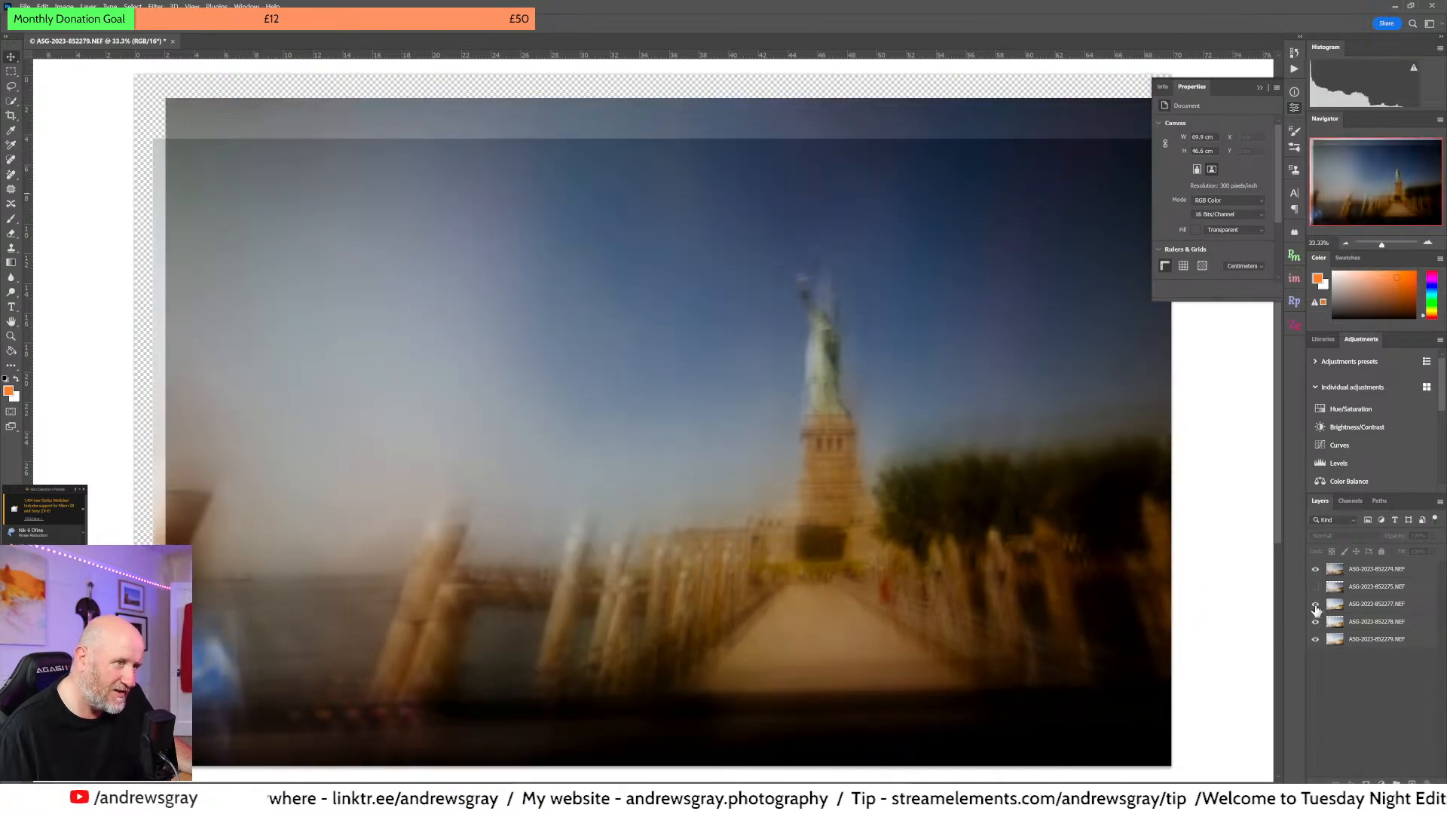
- Compare the composite with and without layers 852278 and 852279, leaving layer 852278 hidden
click(1317, 622)
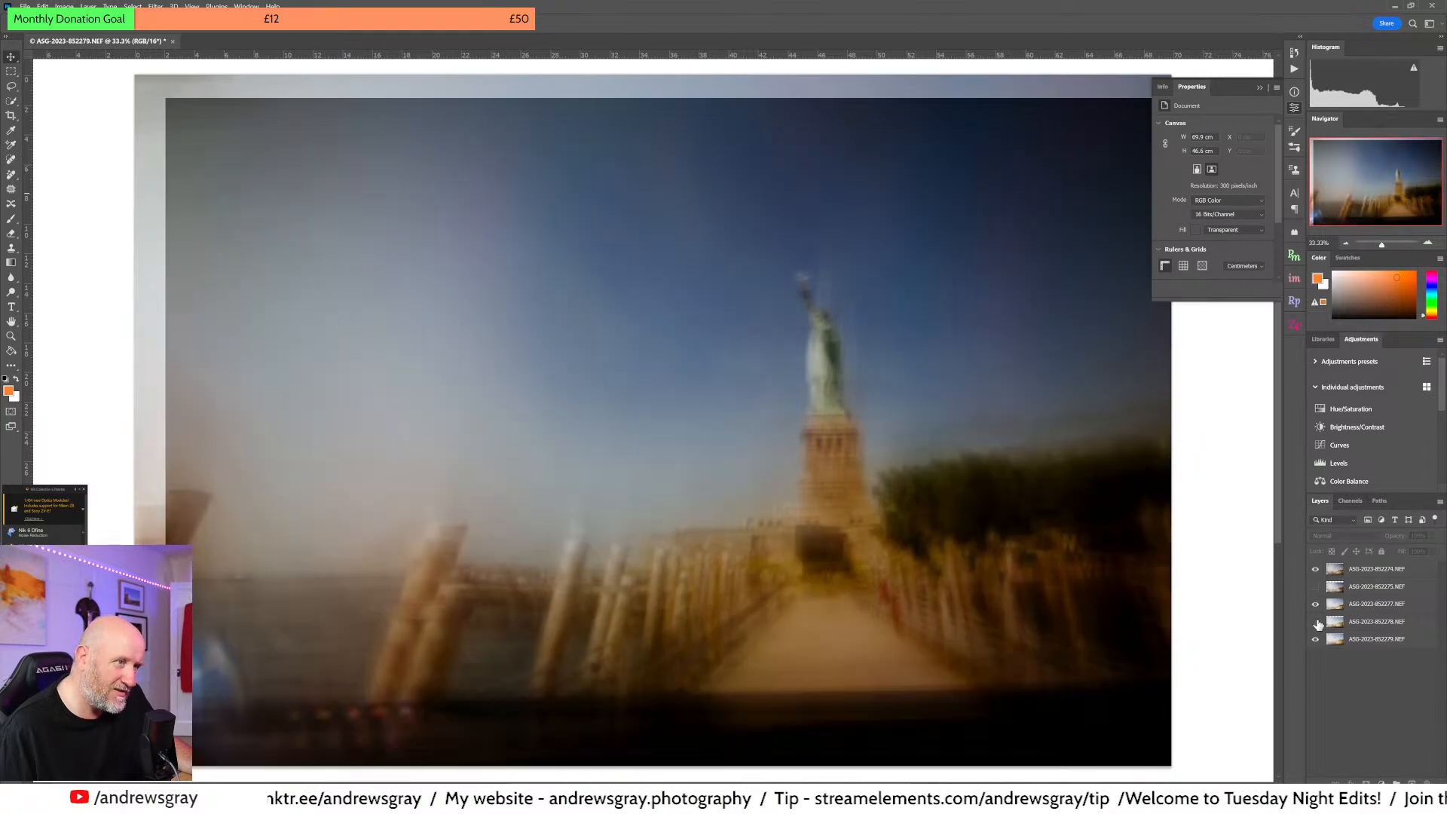
click(1316, 621)
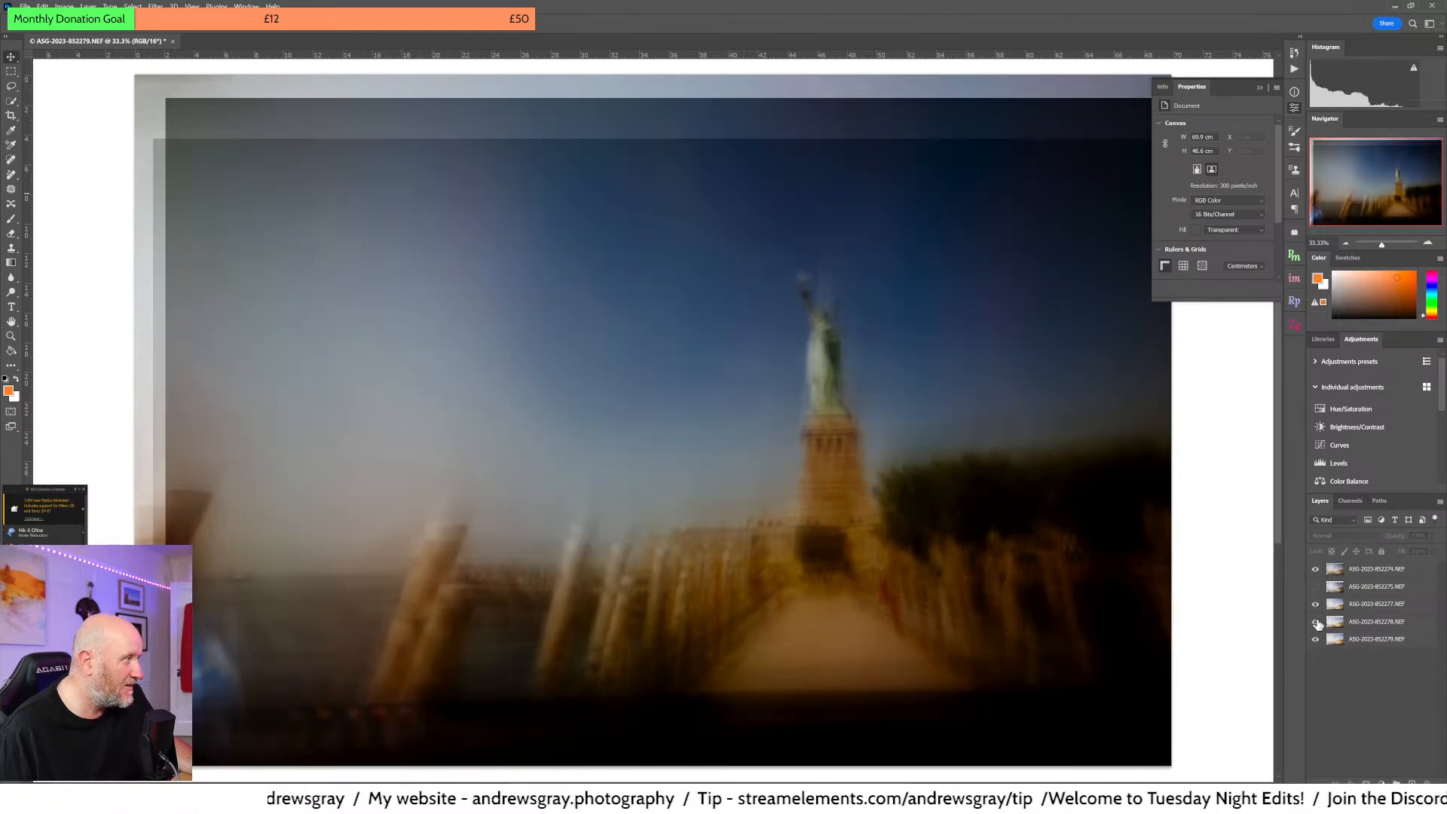
click(1316, 622)
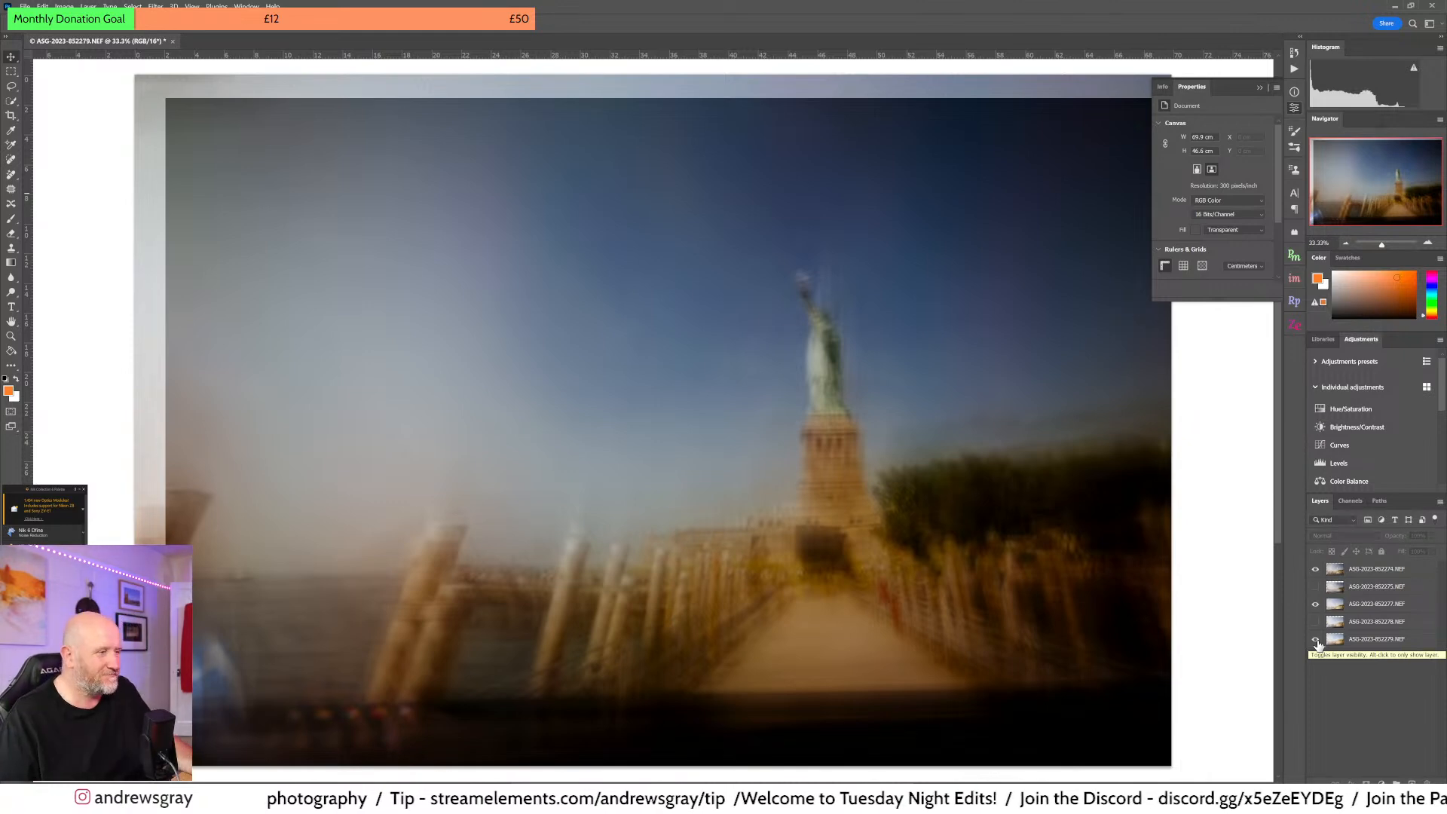
click(1317, 640)
click(1316, 641)
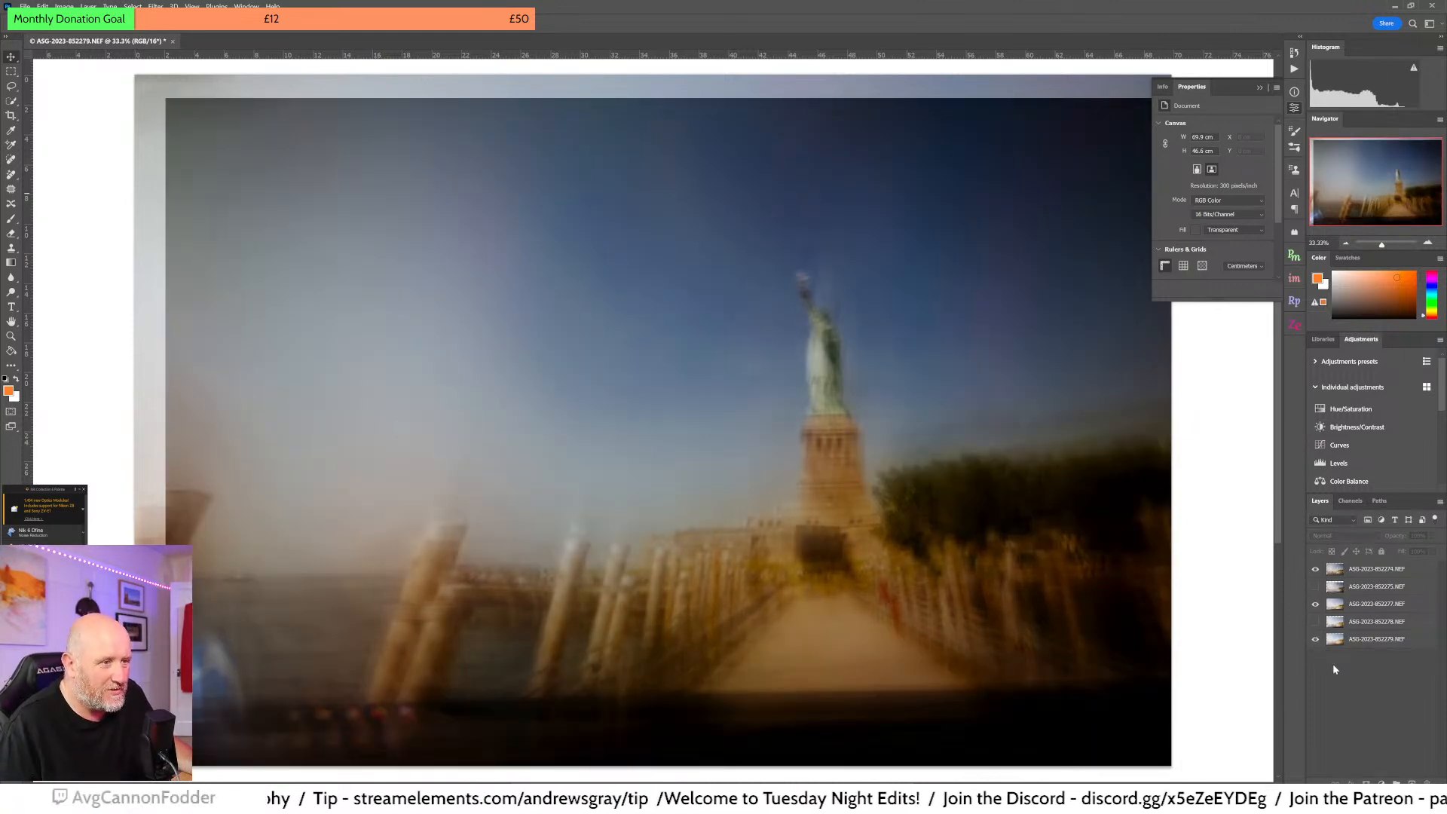
click(1316, 622)
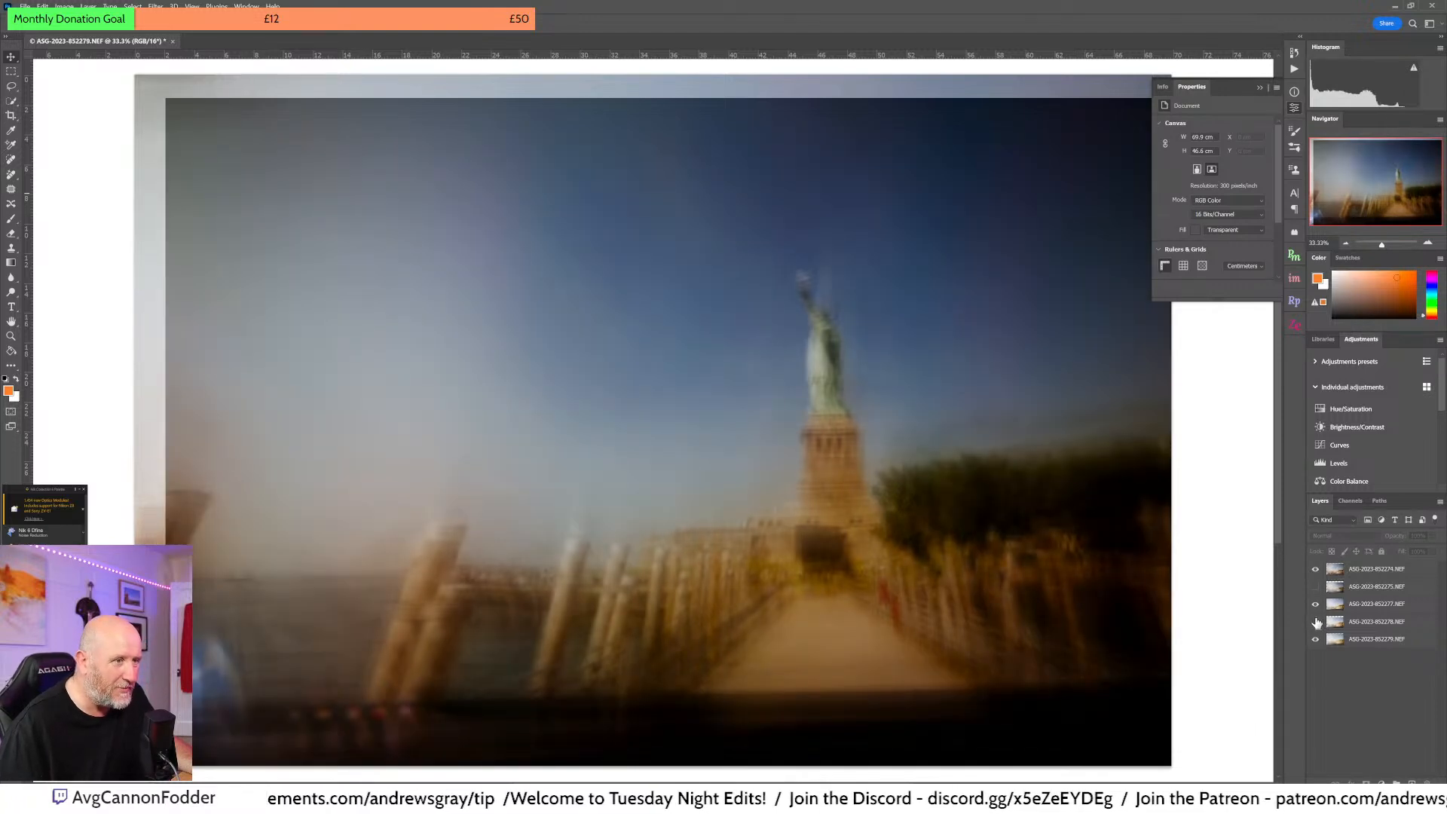
- Show layer 852275, comparing the composite with and without it and layer 852274, and select layer 852274
click(1316, 587)
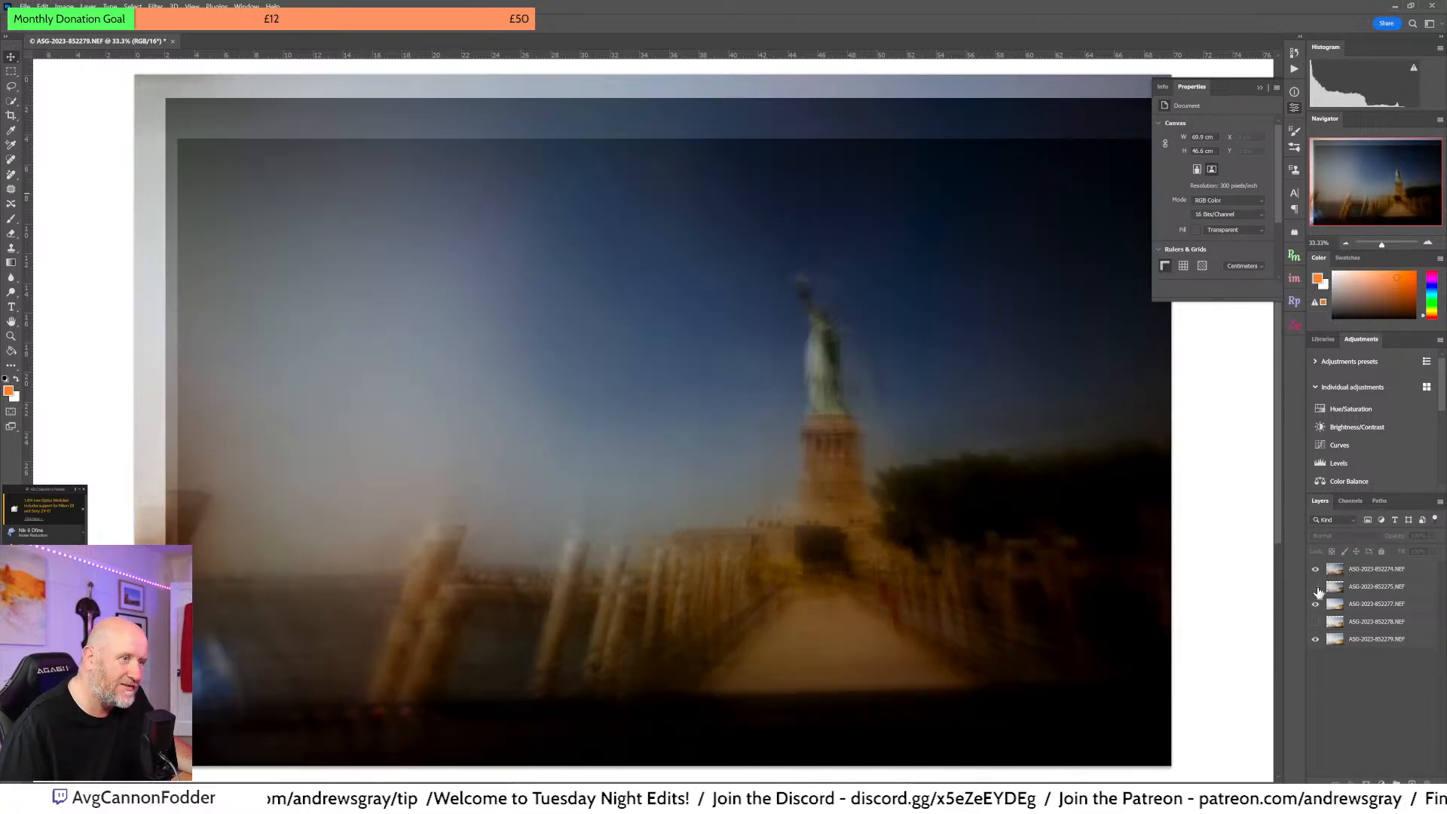
click(1316, 587)
click(1316, 587)
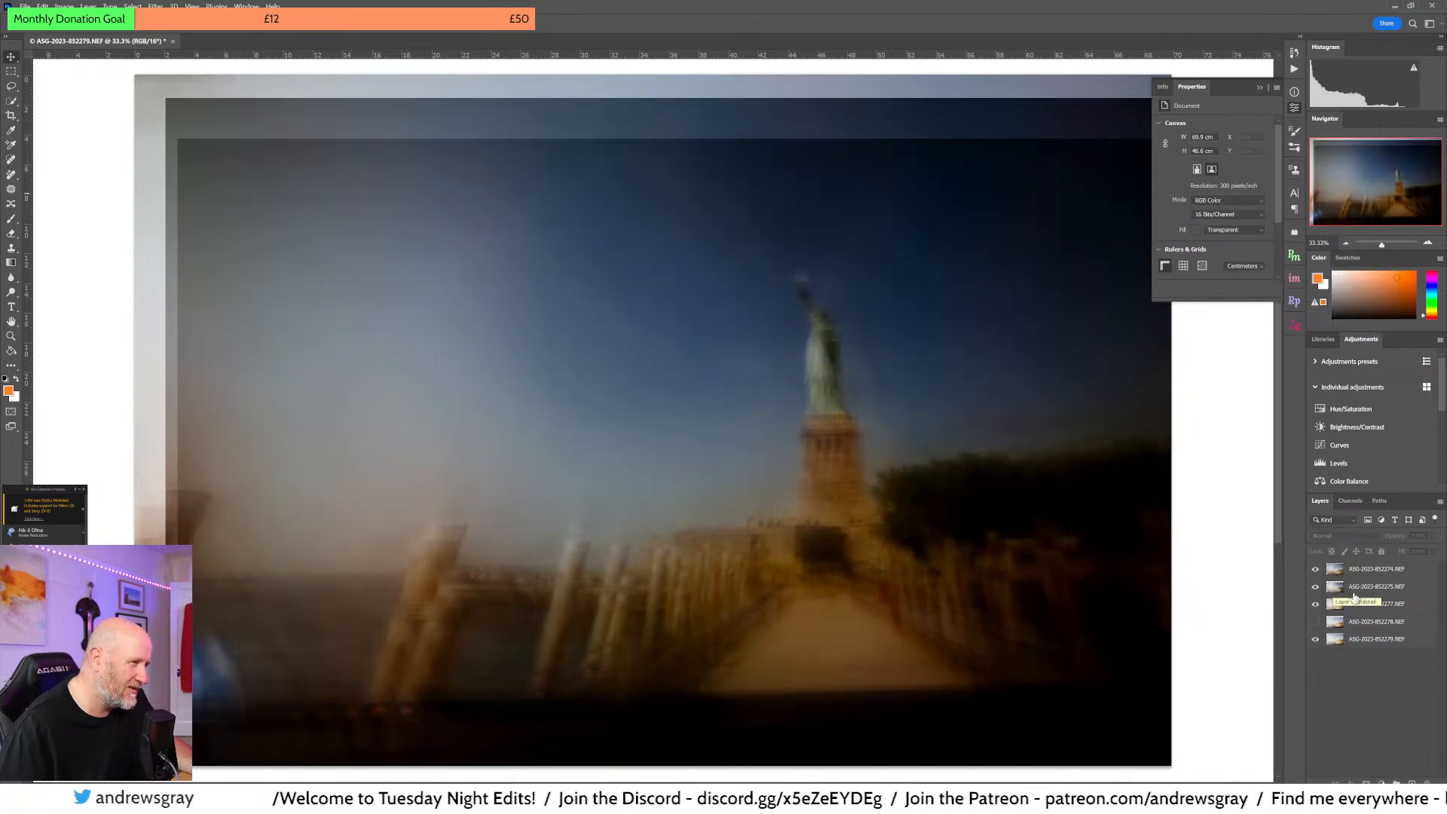
click(1316, 571)
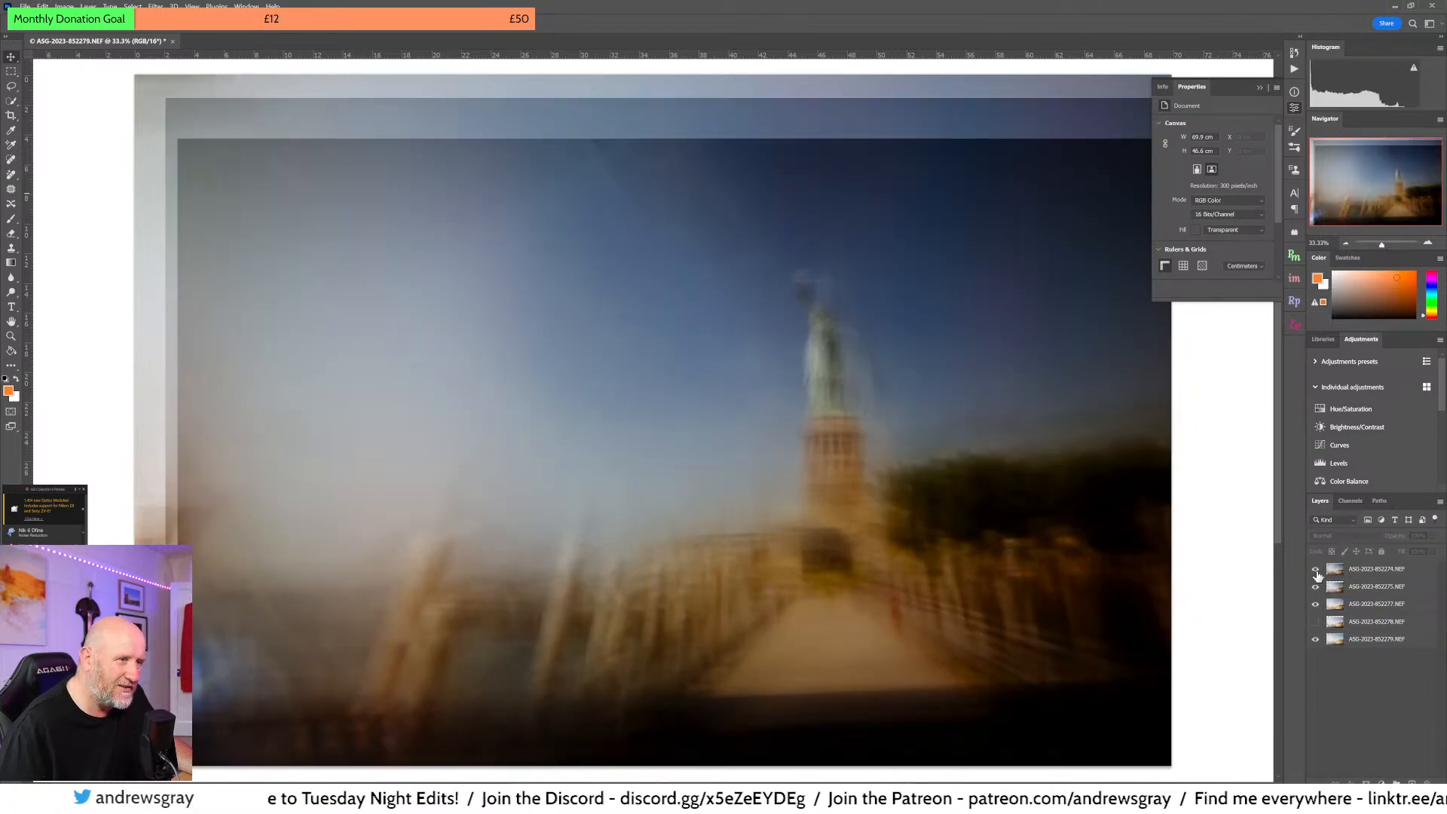
click(1316, 571)
click(1387, 575)
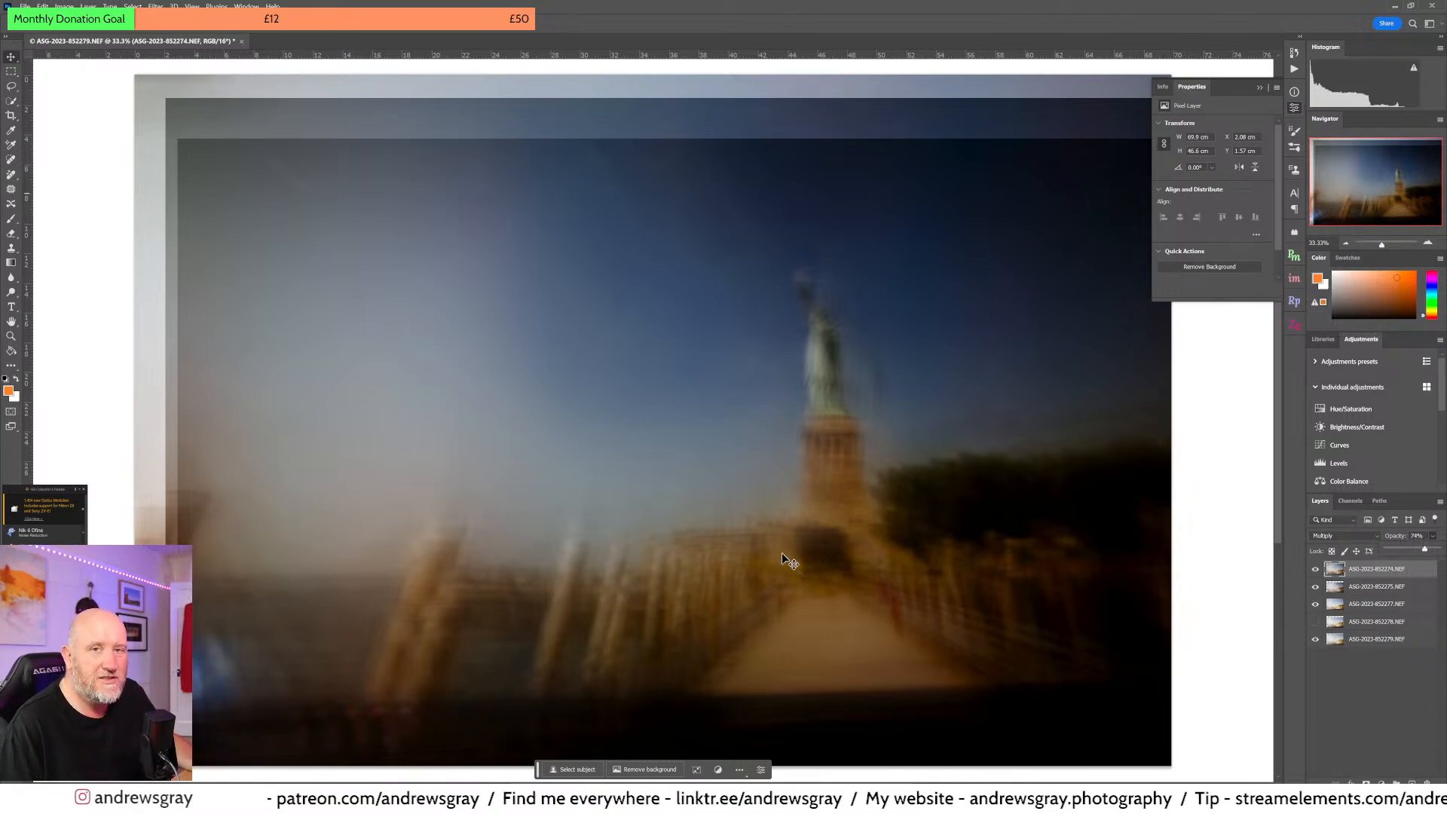
- Compare the composite with and without layers 852275 and 852277, leaving layer 852275 shown and layer 852277 hidden
click(1316, 587)
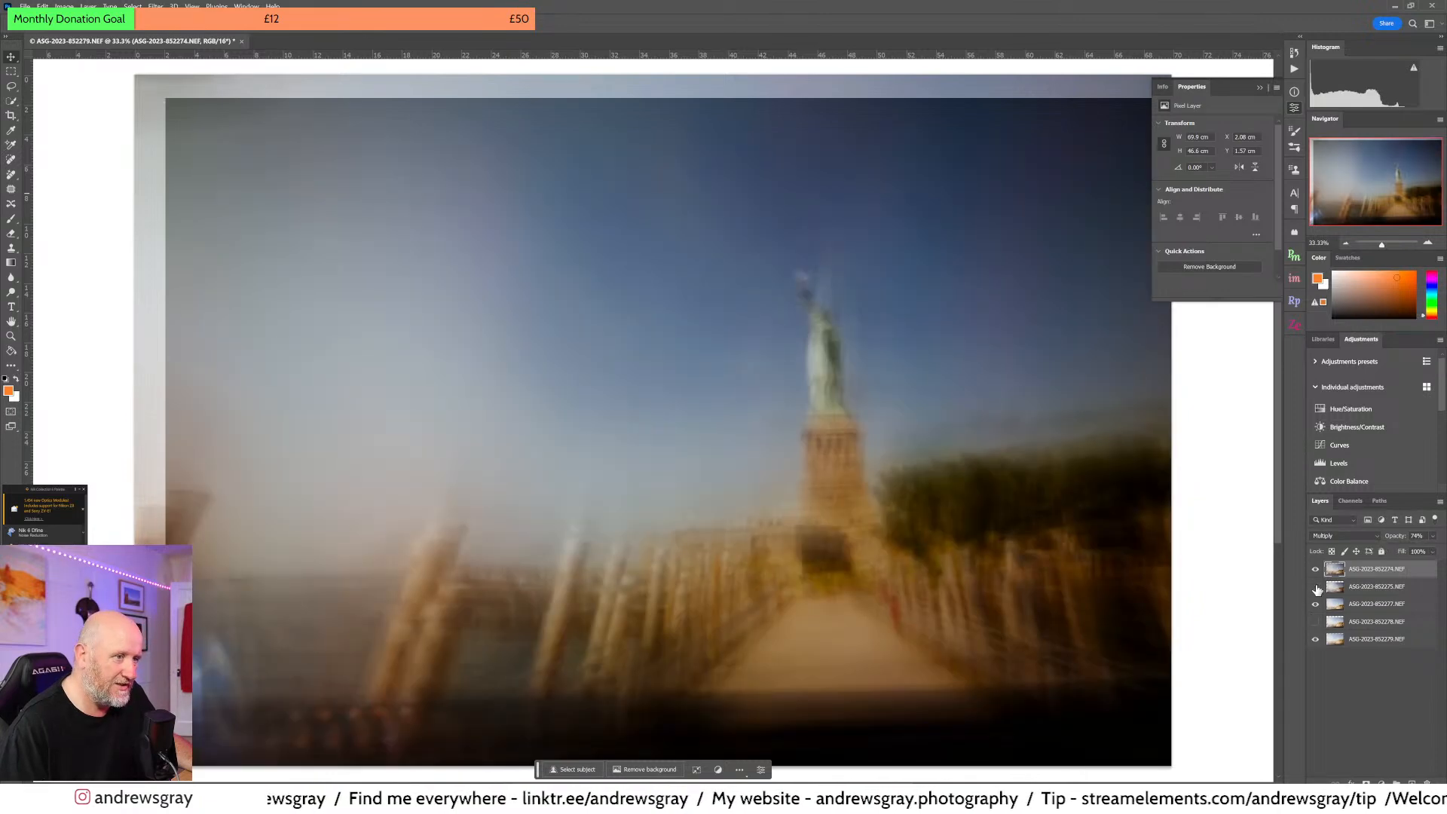
click(1316, 587)
click(1316, 587)
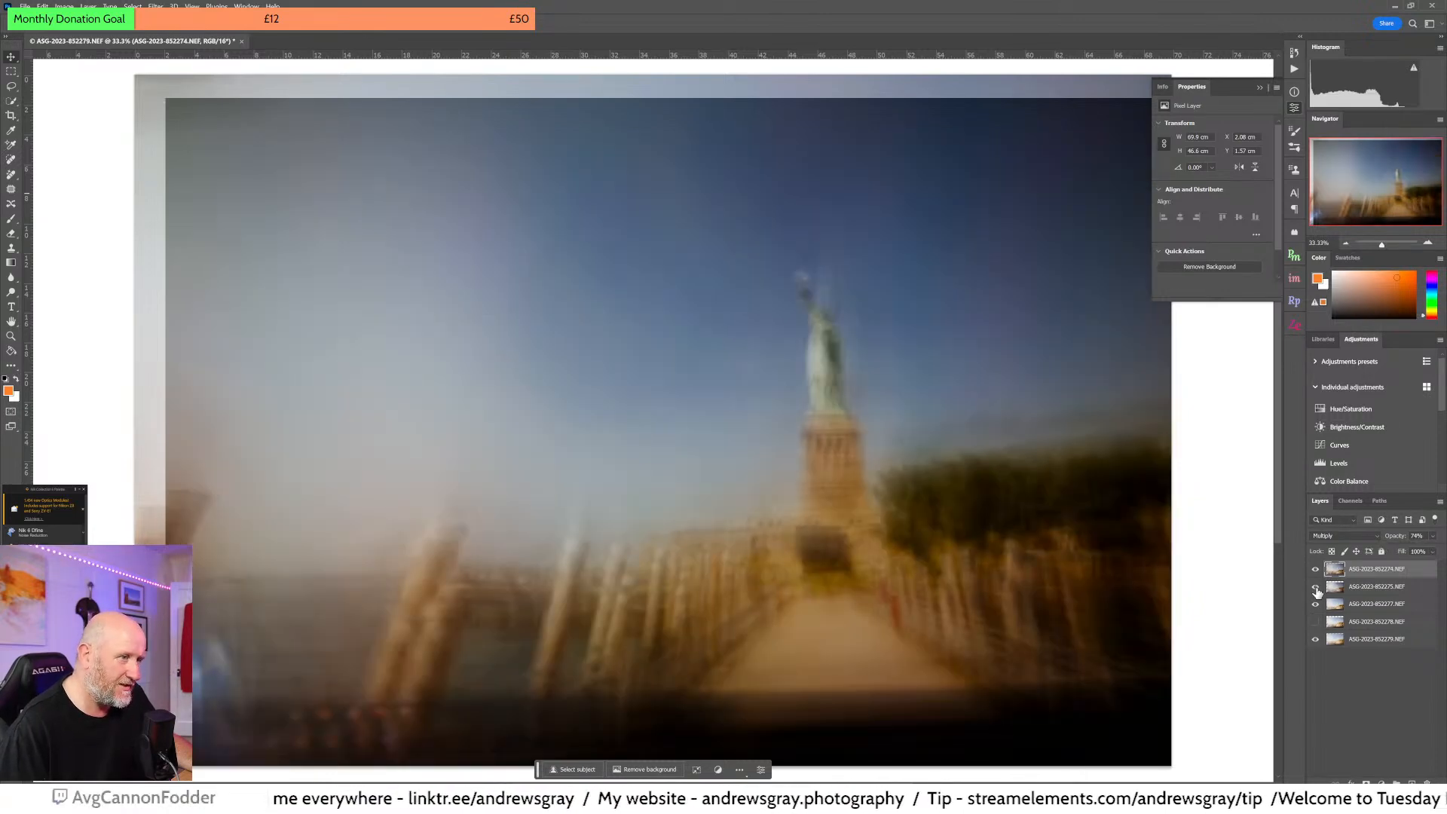
click(1316, 587)
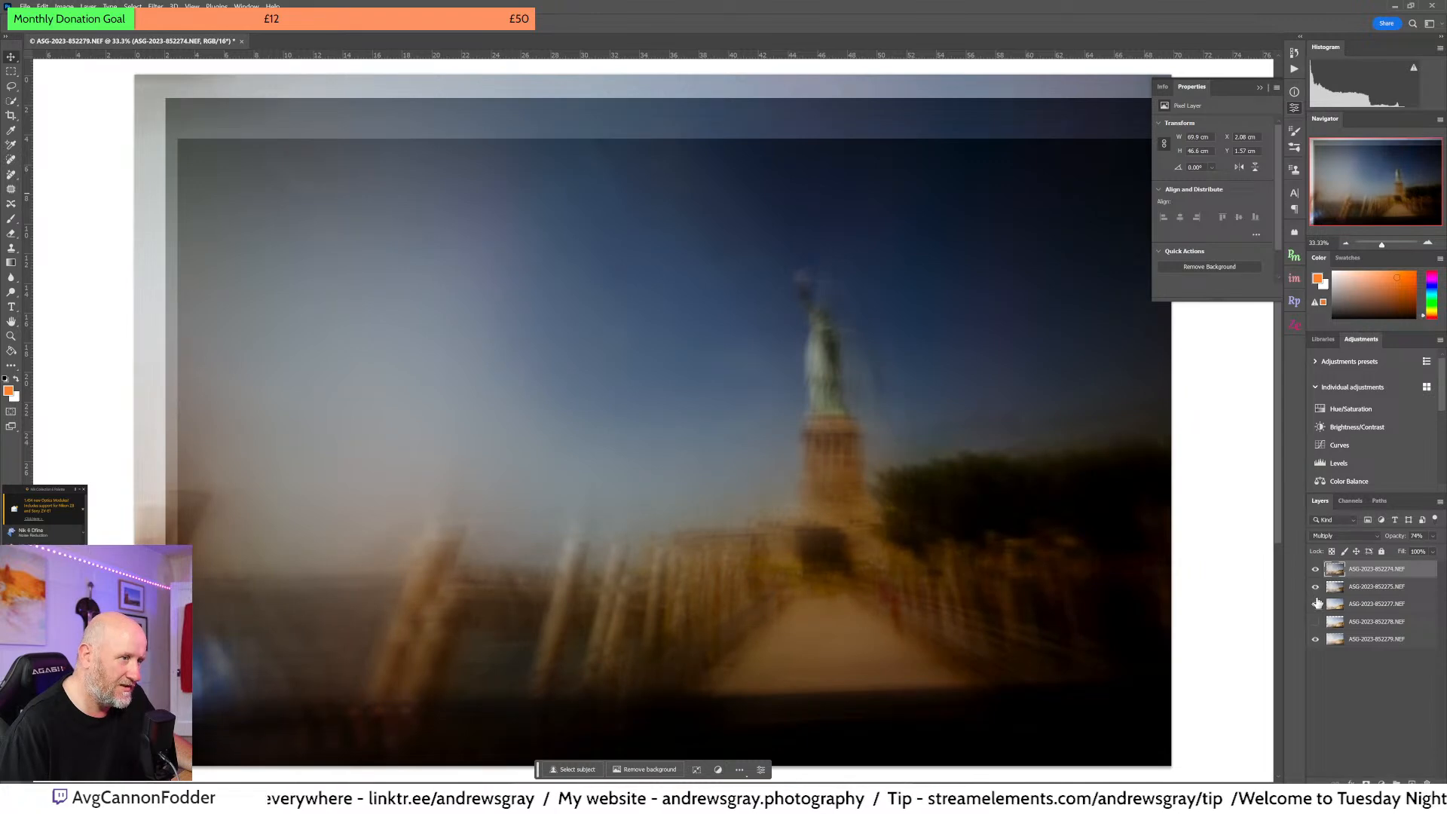
click(1316, 604)
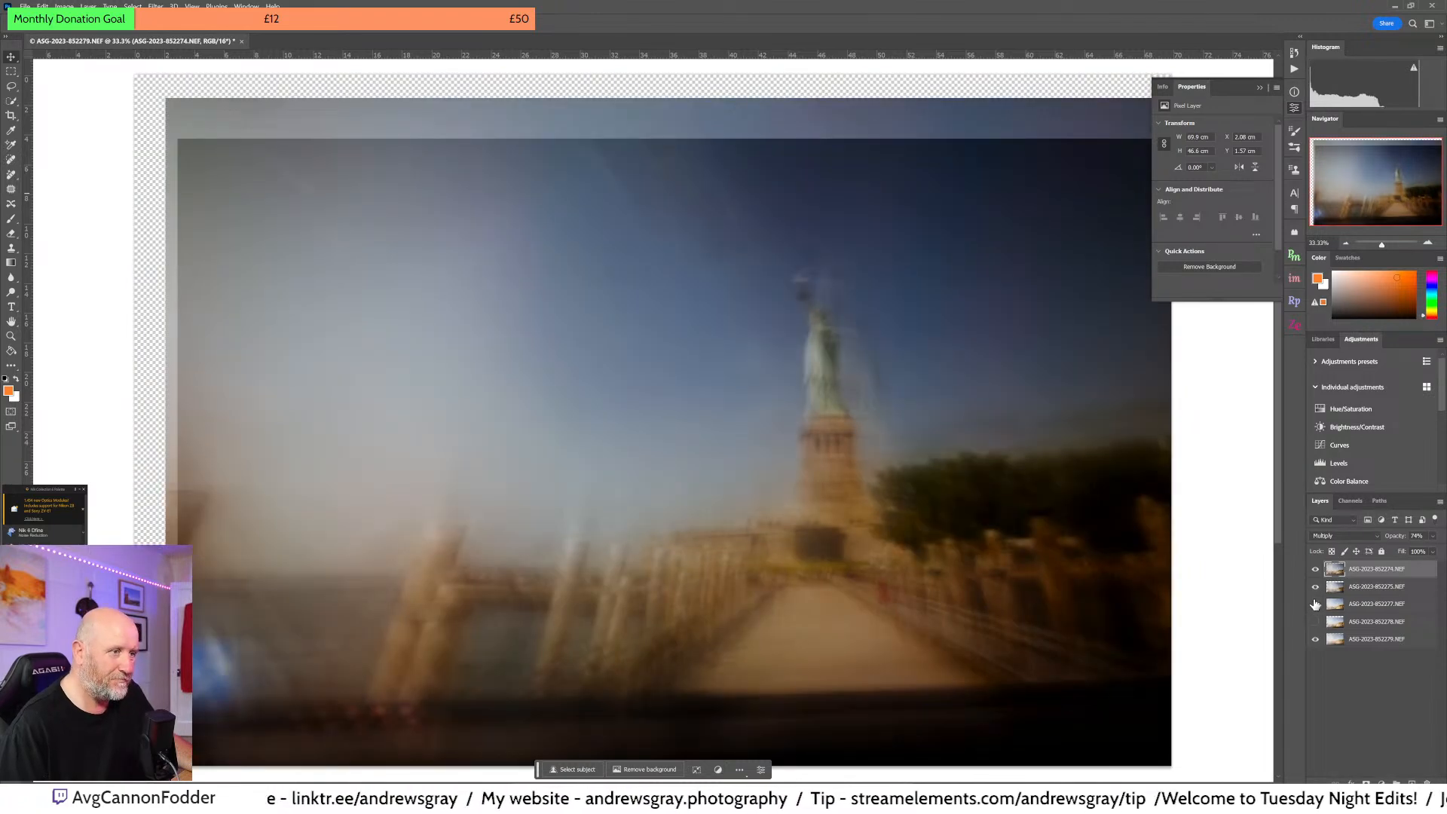
click(1316, 604)
click(1316, 604)
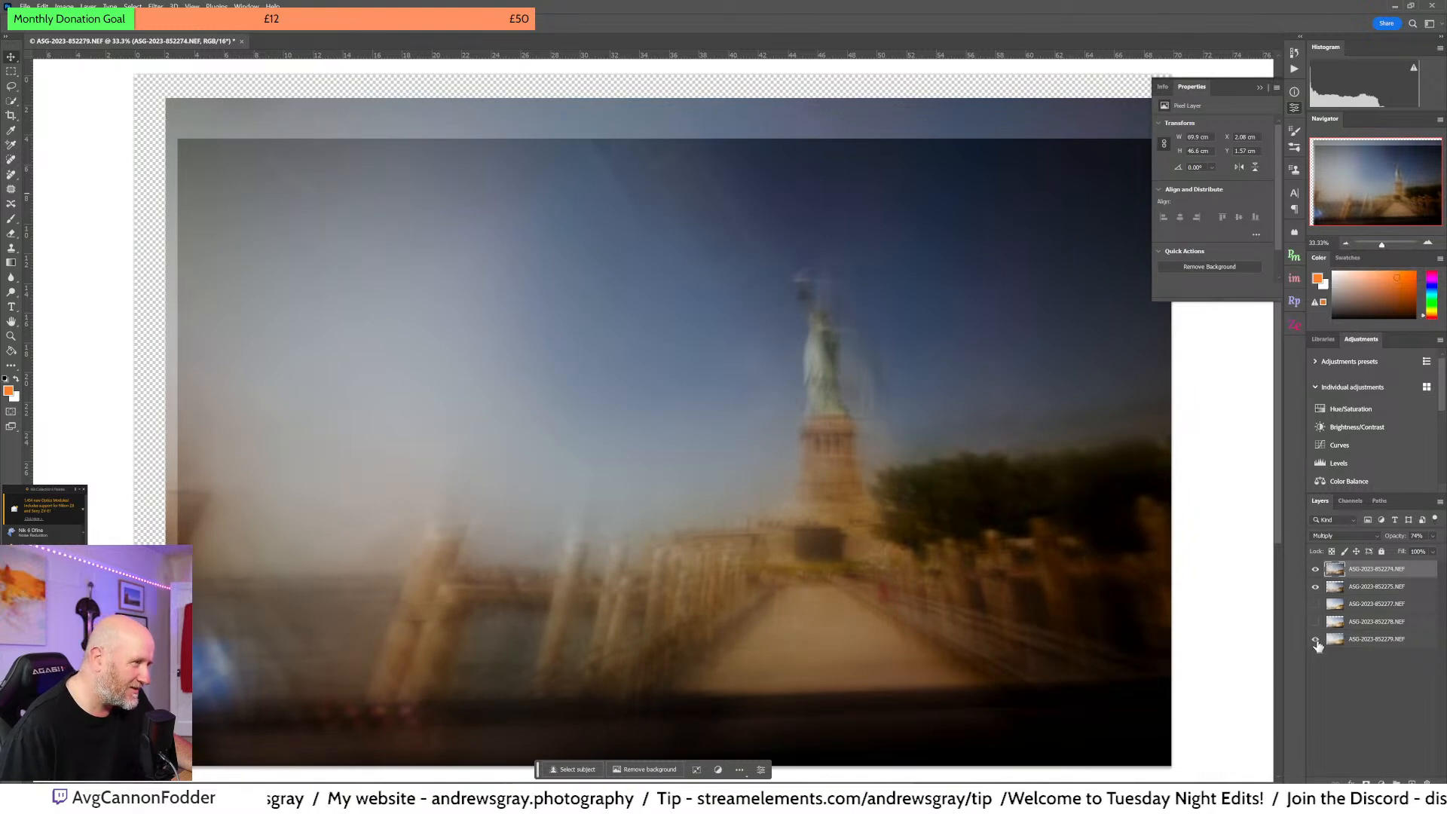
- With layer 852277 hidden, compare the composite with and without layers 852278 and 852279
click(1315, 624)
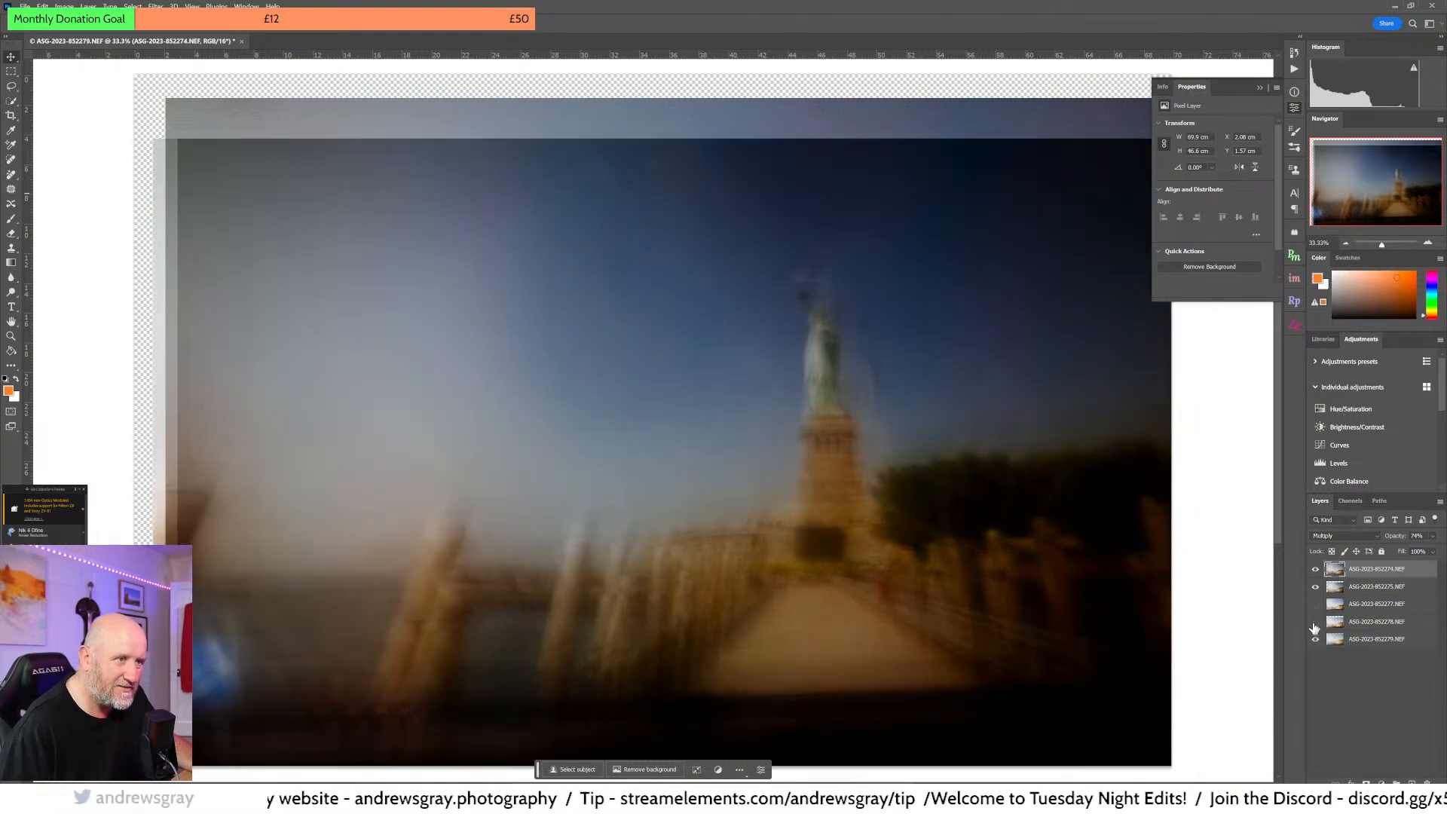
click(1315, 624)
click(1316, 624)
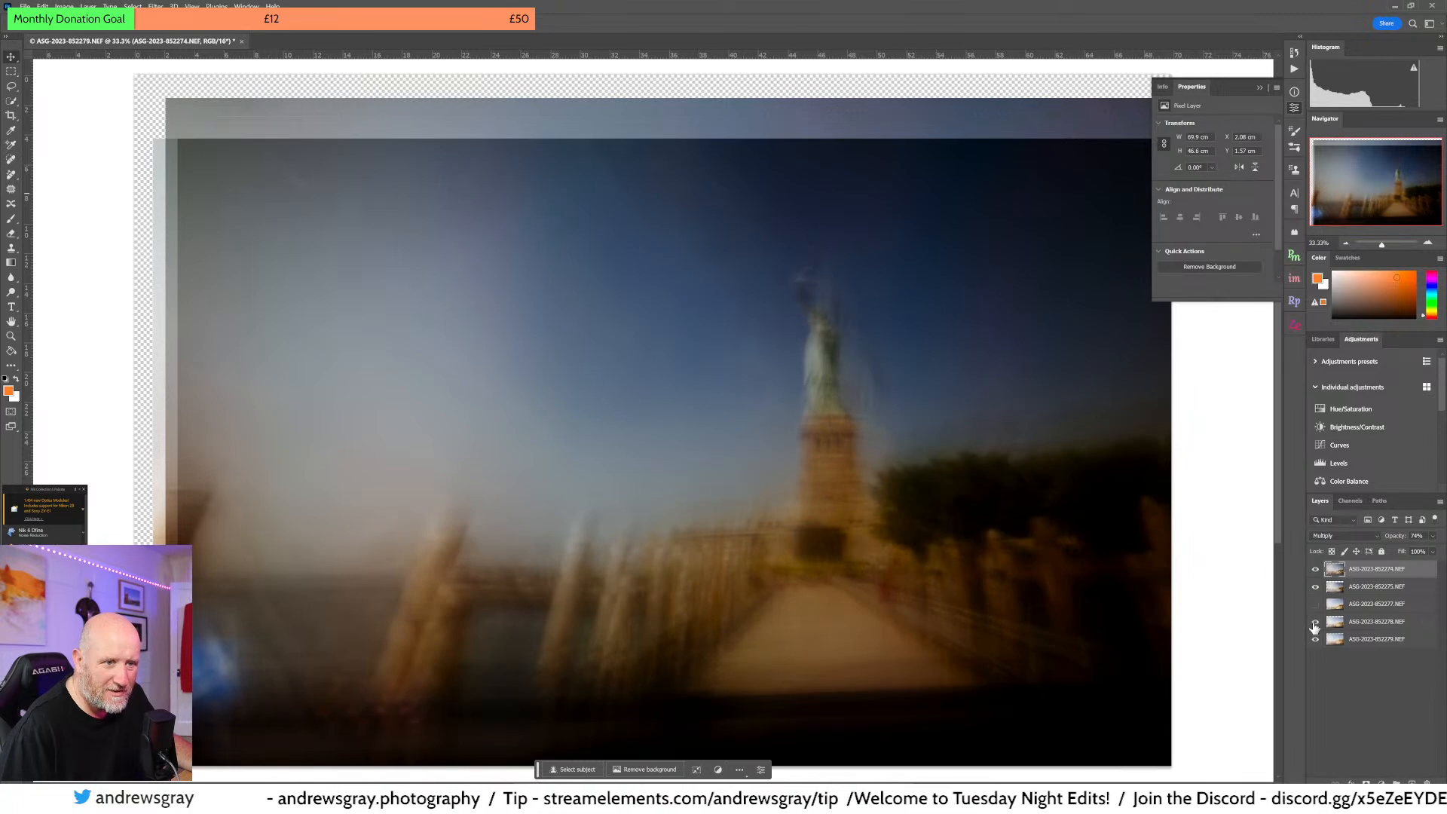
click(1315, 624)
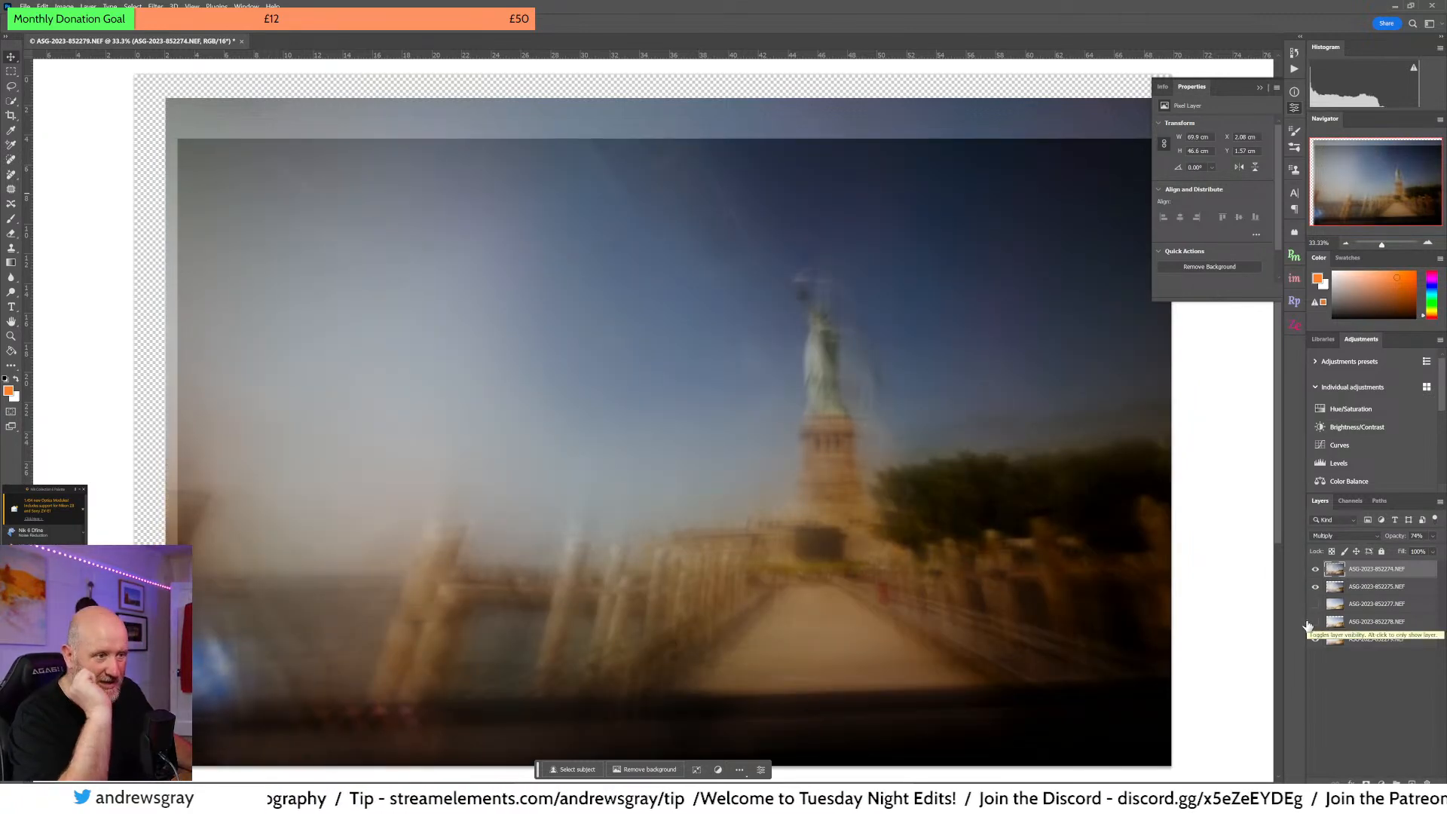
click(1314, 640)
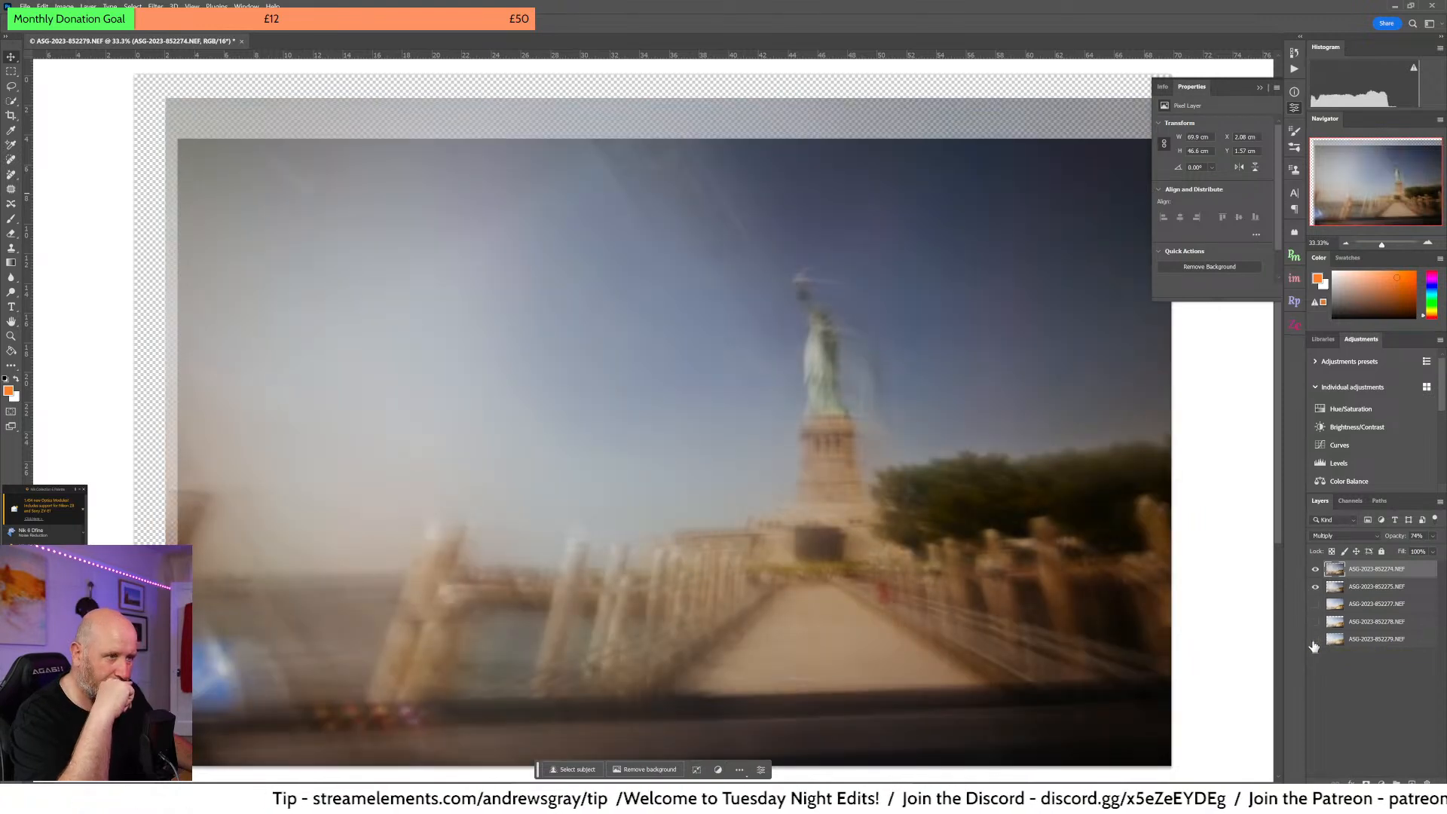
click(1315, 640)
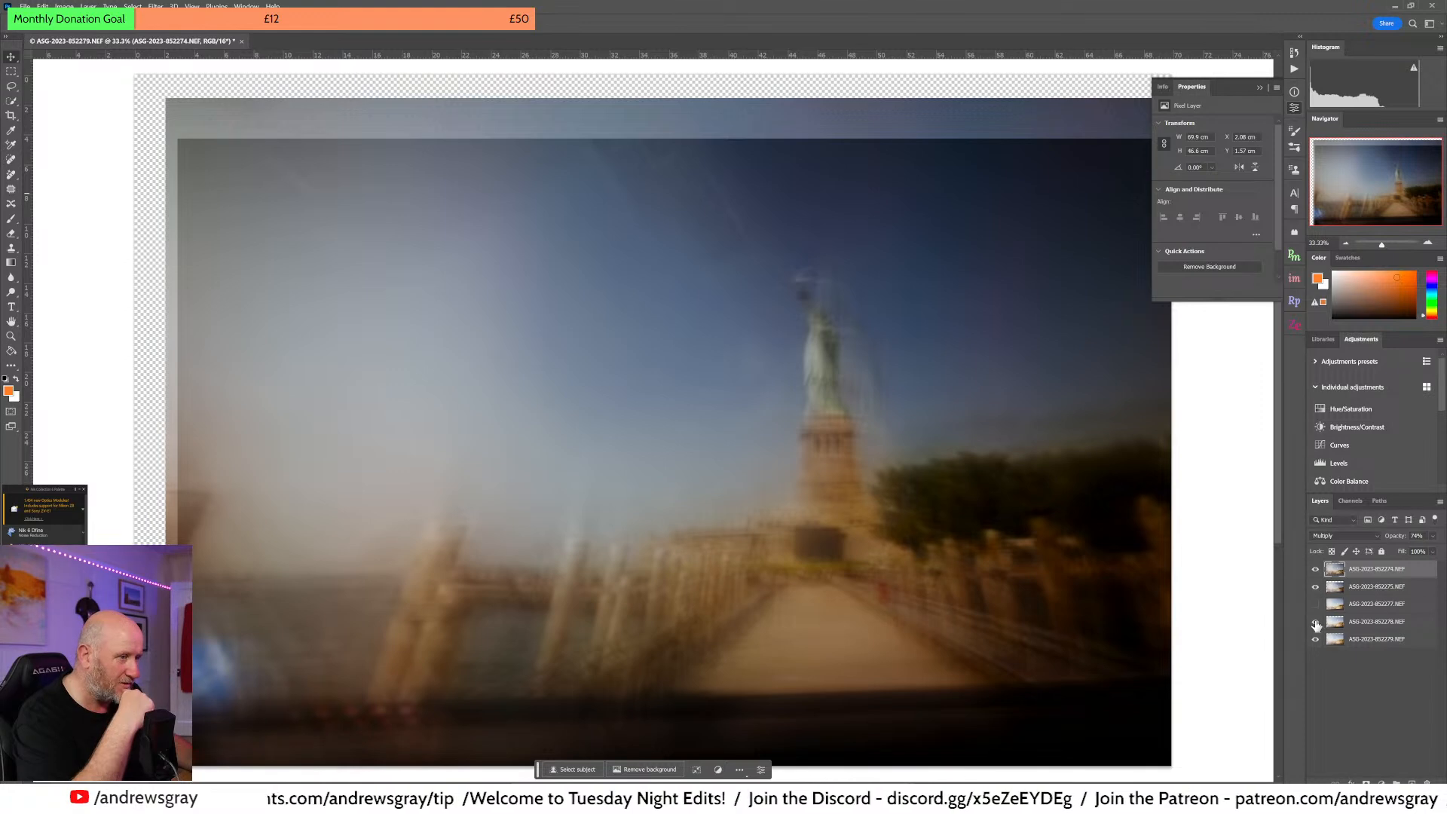
- Show layer 852278 after comparing the composite with and without it, and reduce its opacity to about 28%
click(1316, 622)
click(1315, 622)
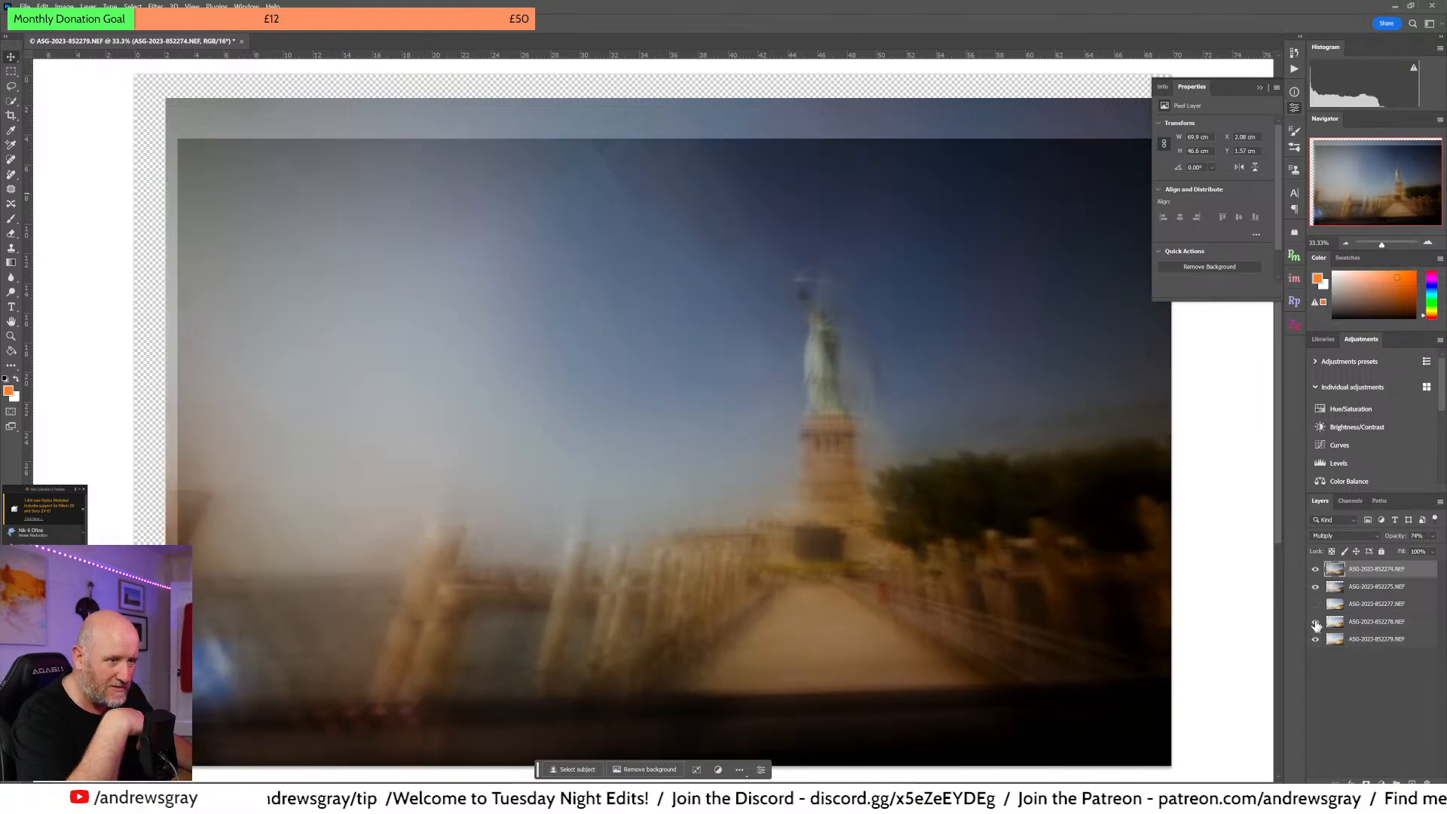
click(1315, 623)
click(1315, 622)
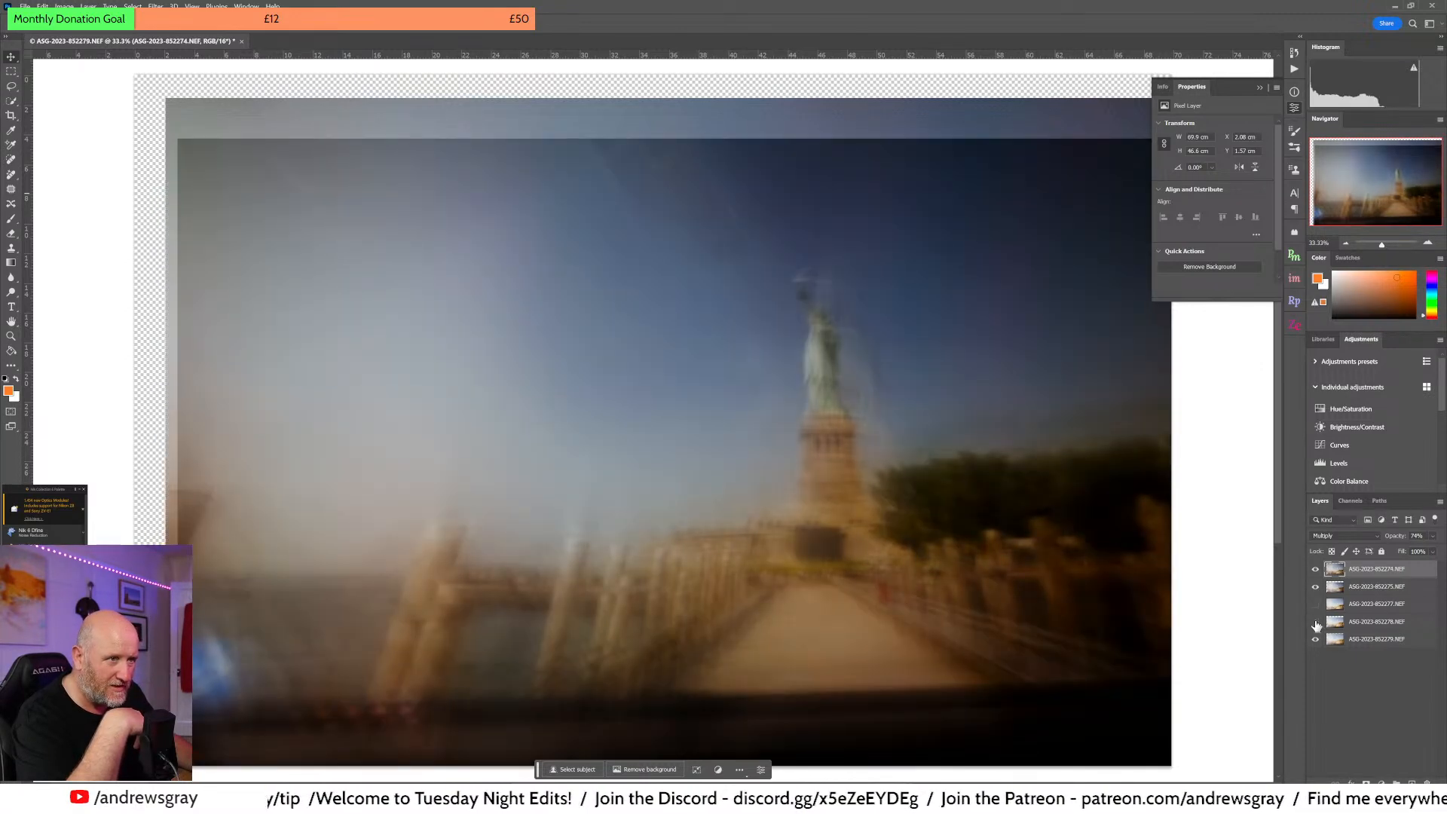
click(1315, 623)
click(1387, 623)
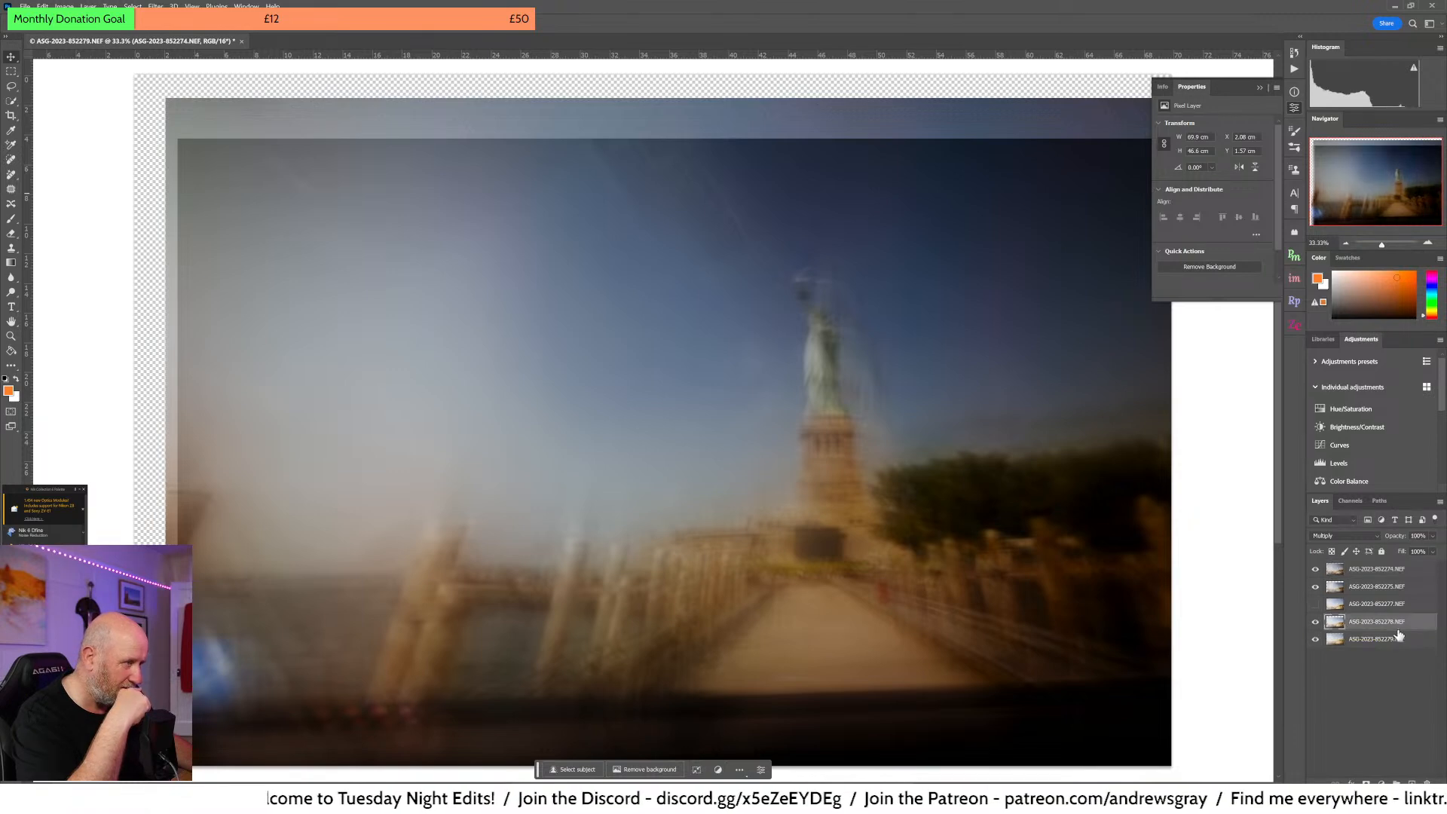
click(1433, 536)
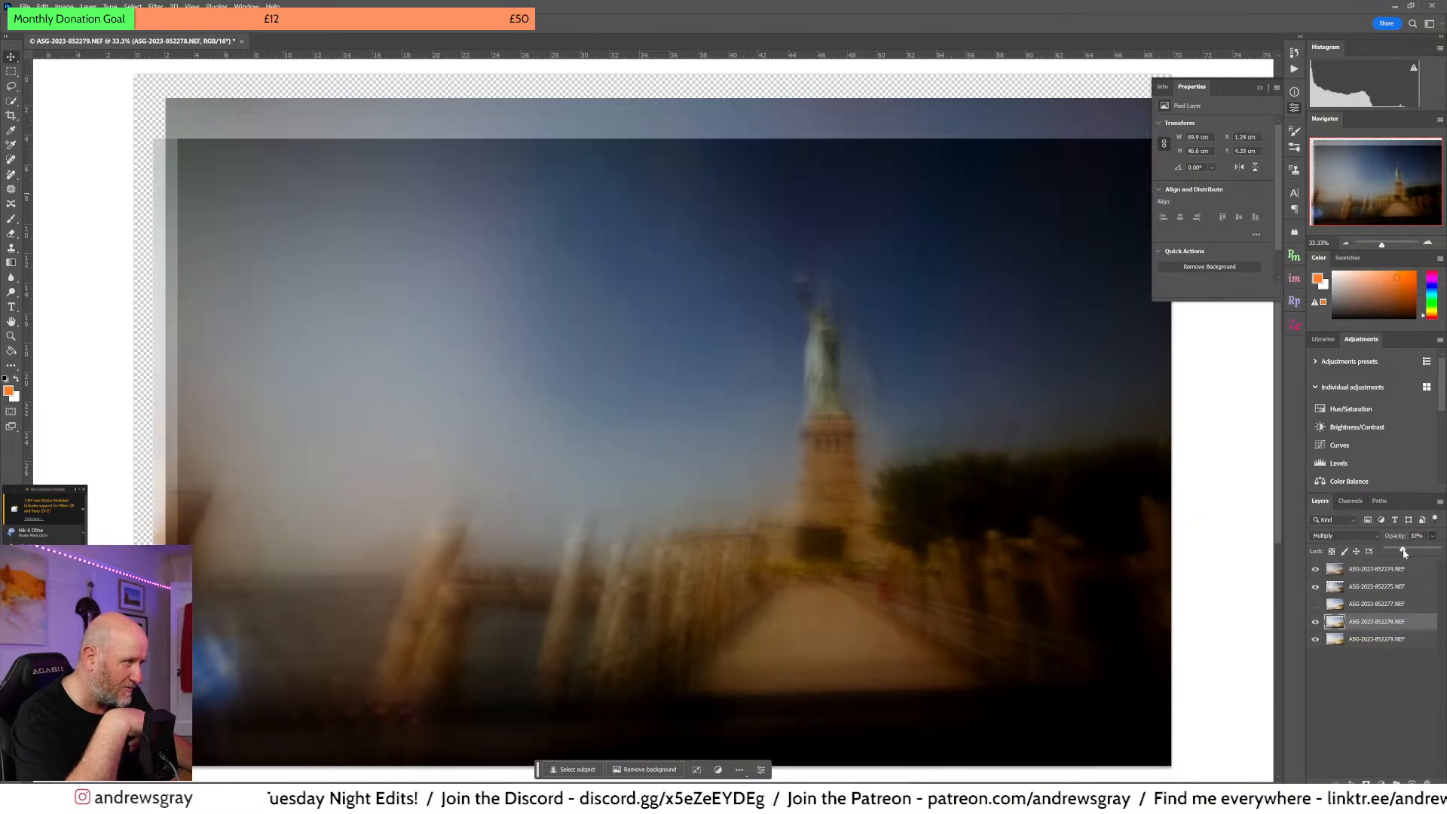
drag(1403, 553, 1400, 553)
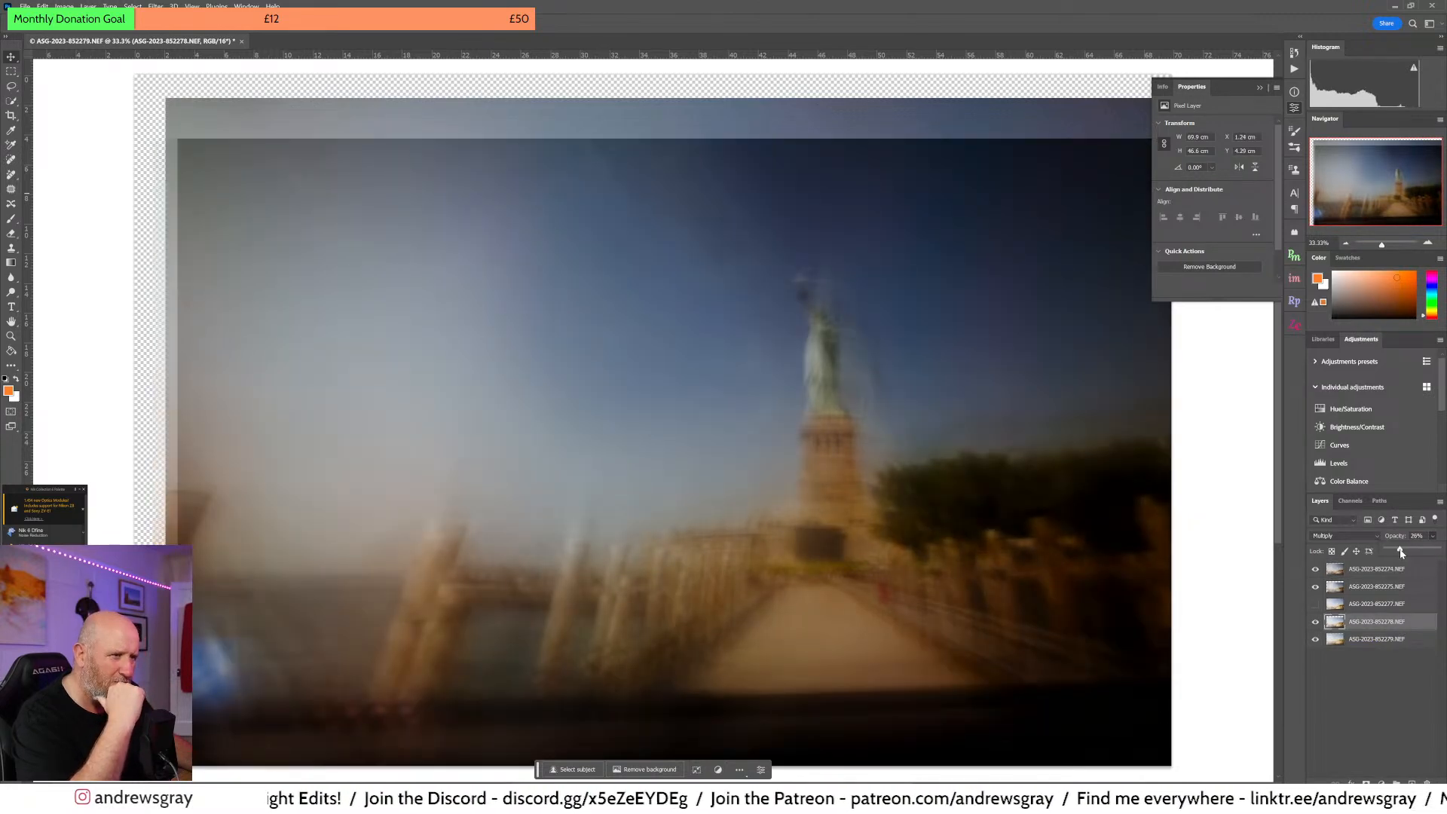
- Toggle layer 852277 repeatedly to compare its effect over the reduced-opacity layer 852278, leaving it shown
click(1313, 607)
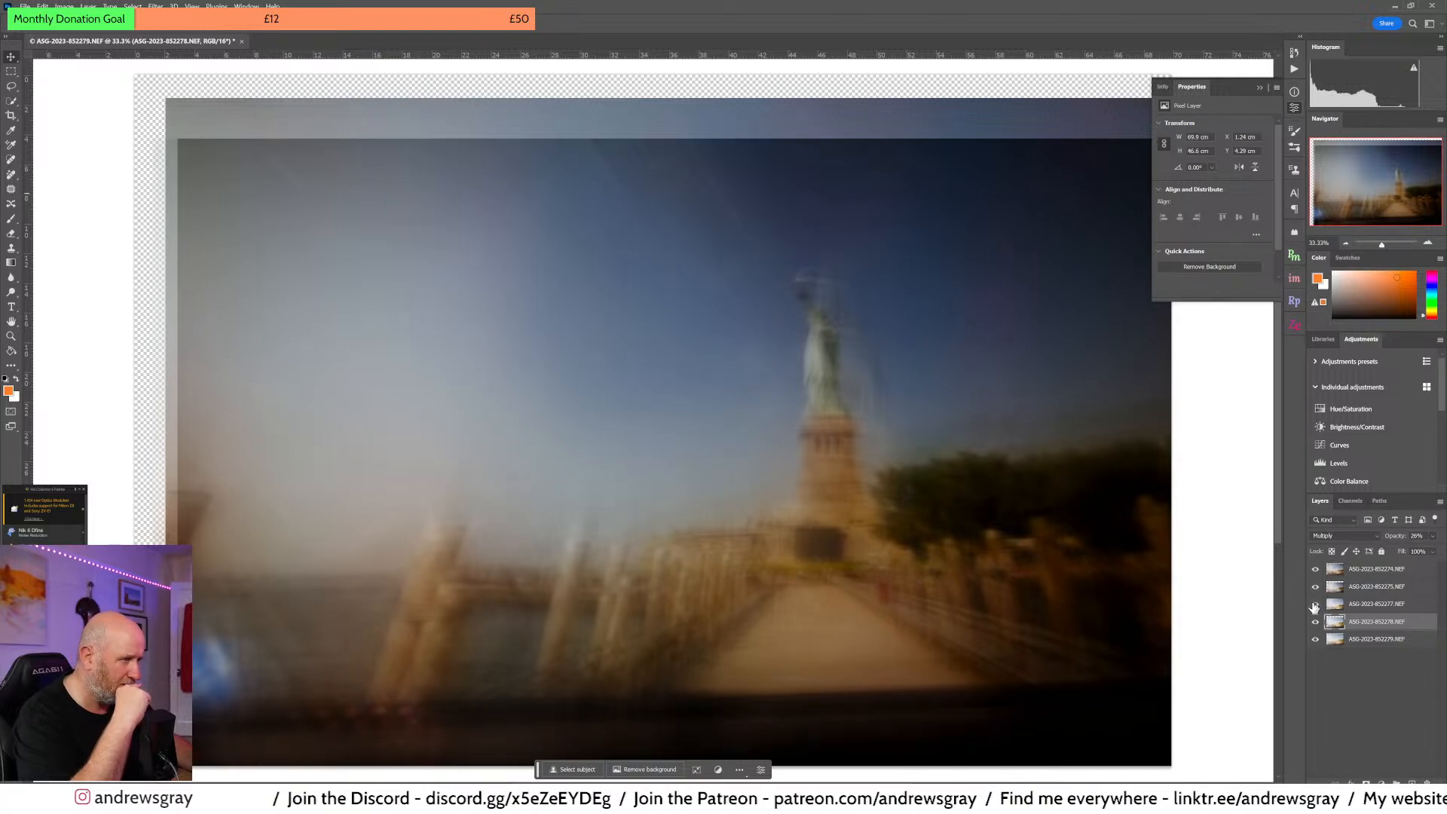
click(1314, 607)
click(1314, 608)
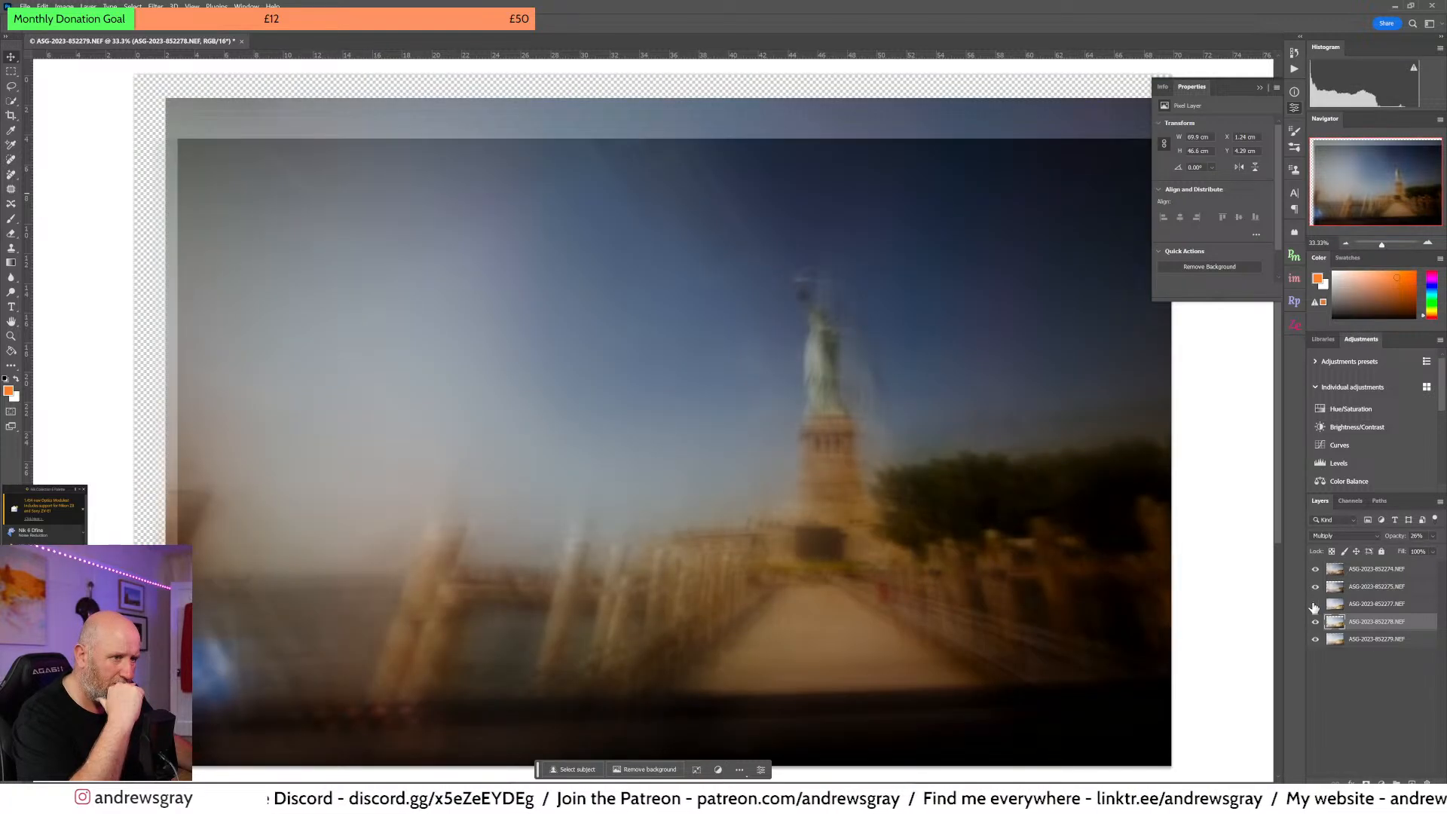
click(1314, 608)
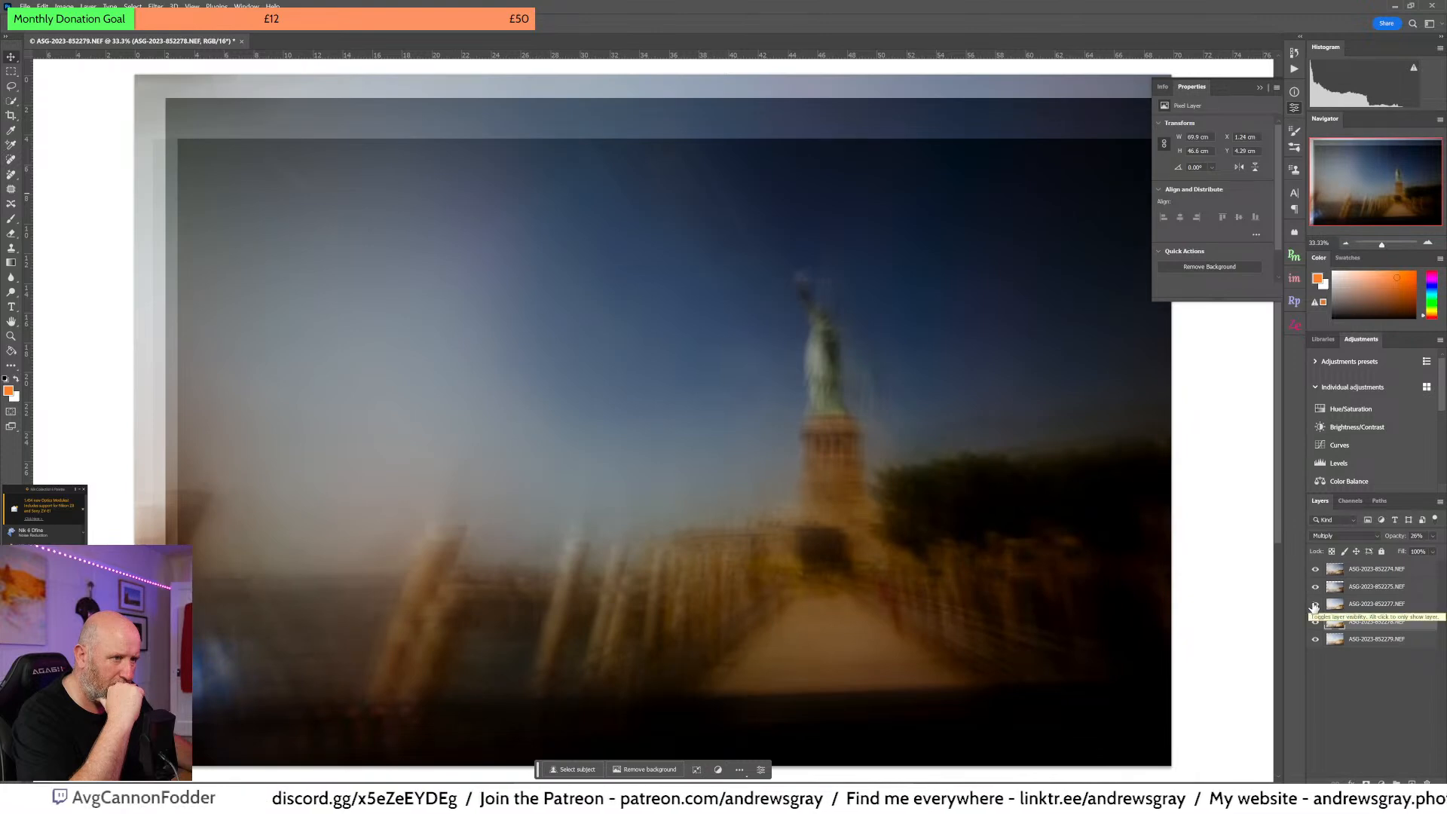
click(1313, 607)
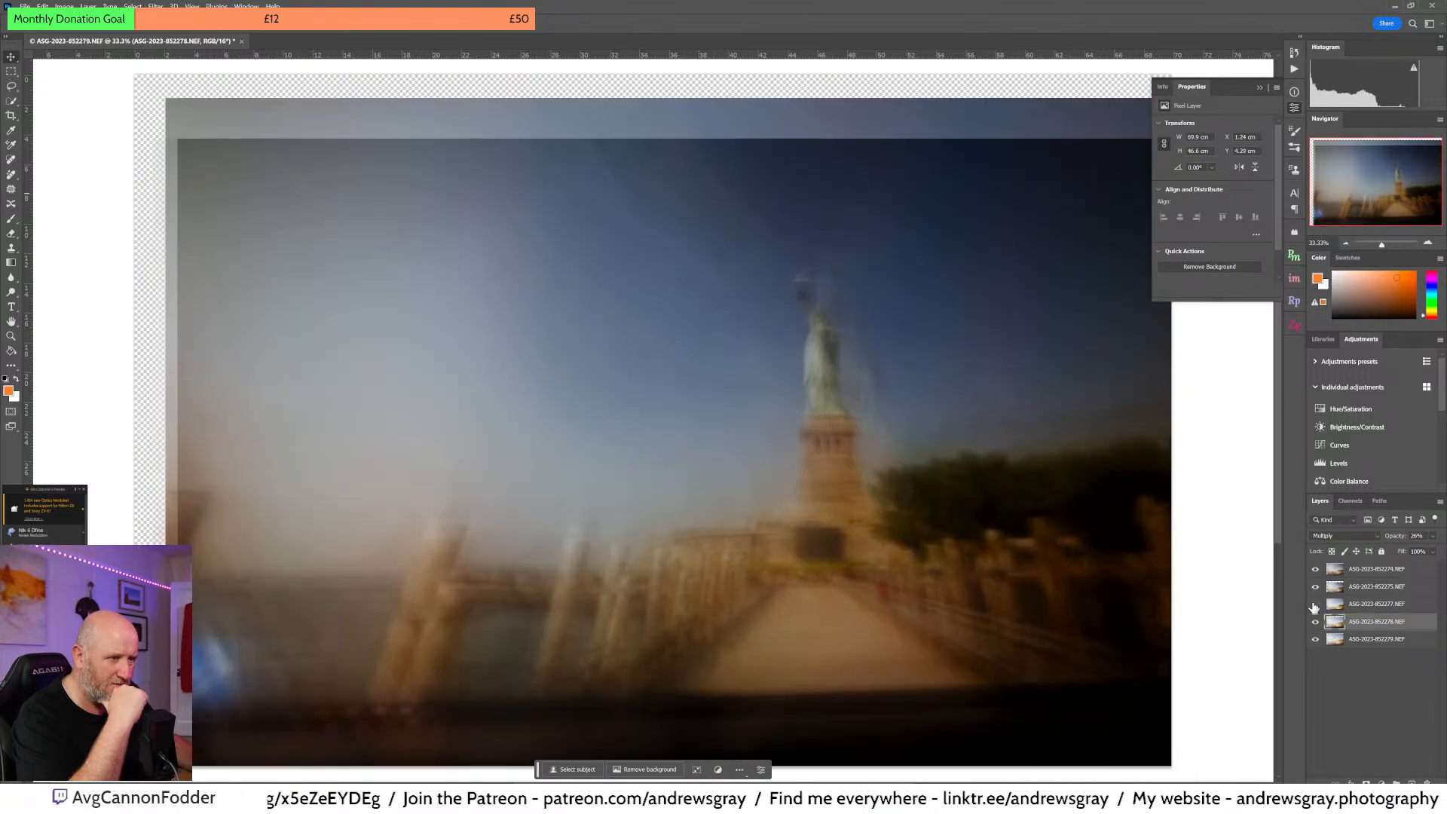
click(1314, 607)
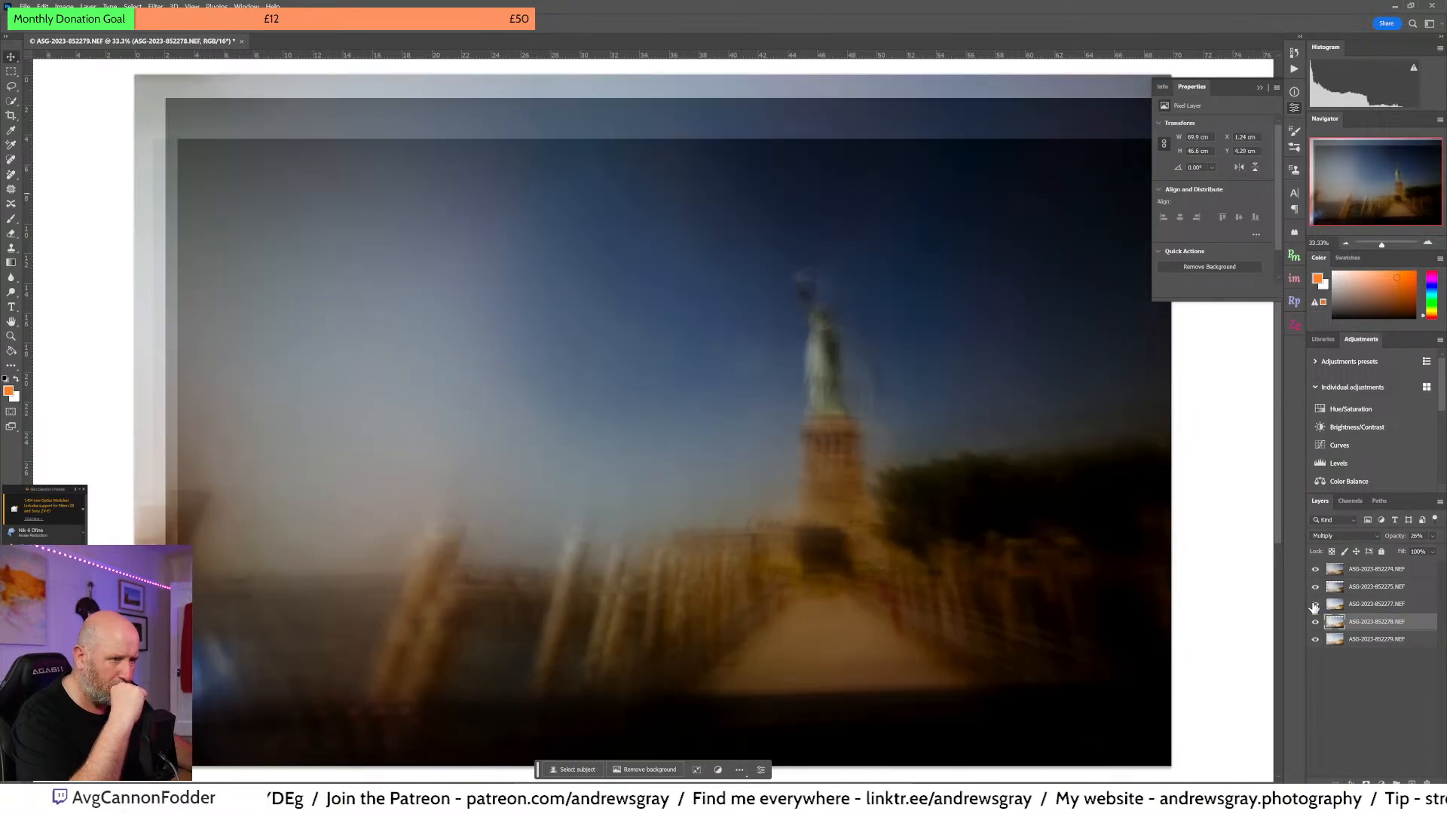
- Add a mask to layer 852277 and draw a near-vertical black-to-white gradient from the sky to the fence, with its midpoint centred
click(1420, 606)
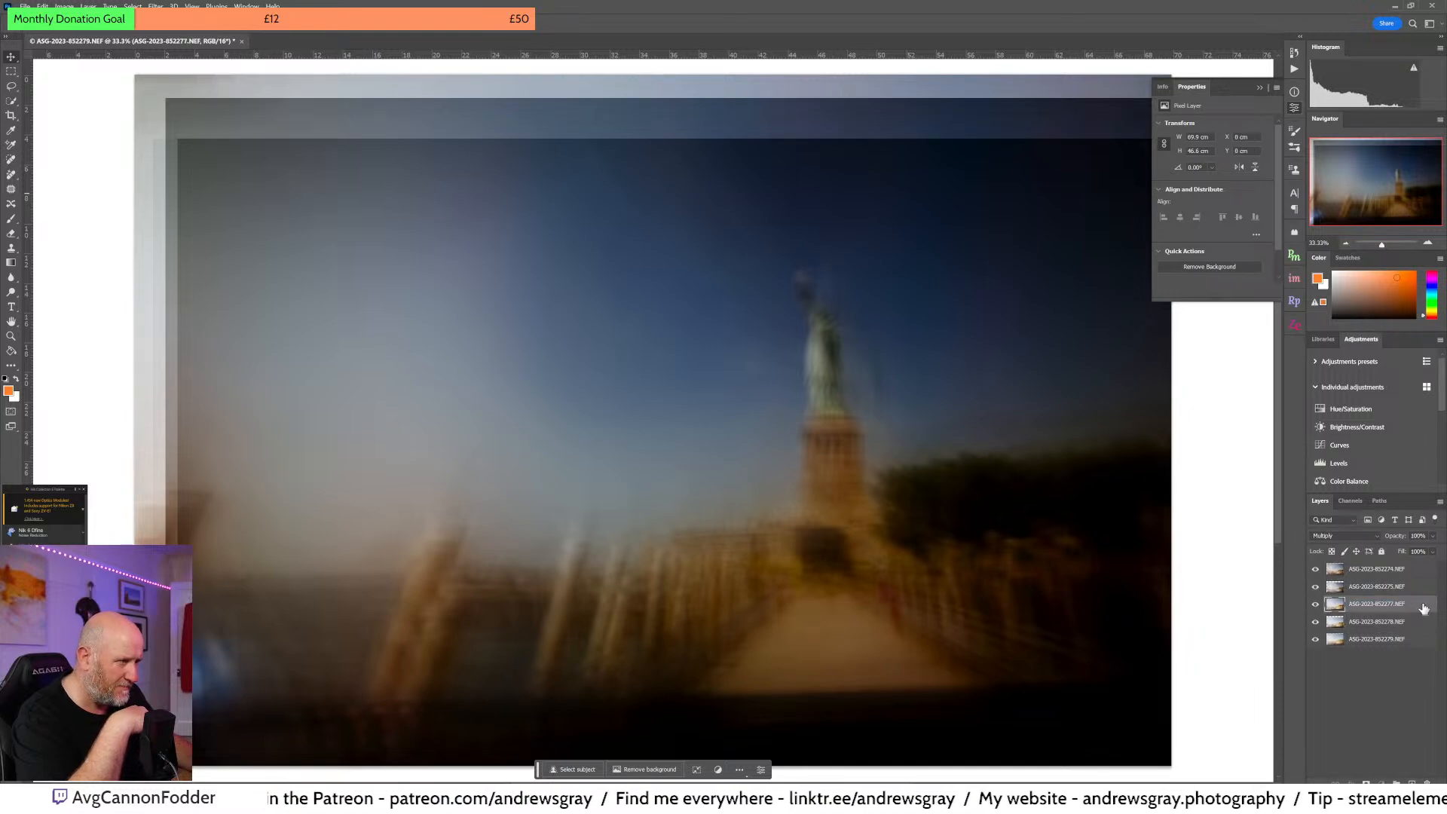
click(1367, 784)
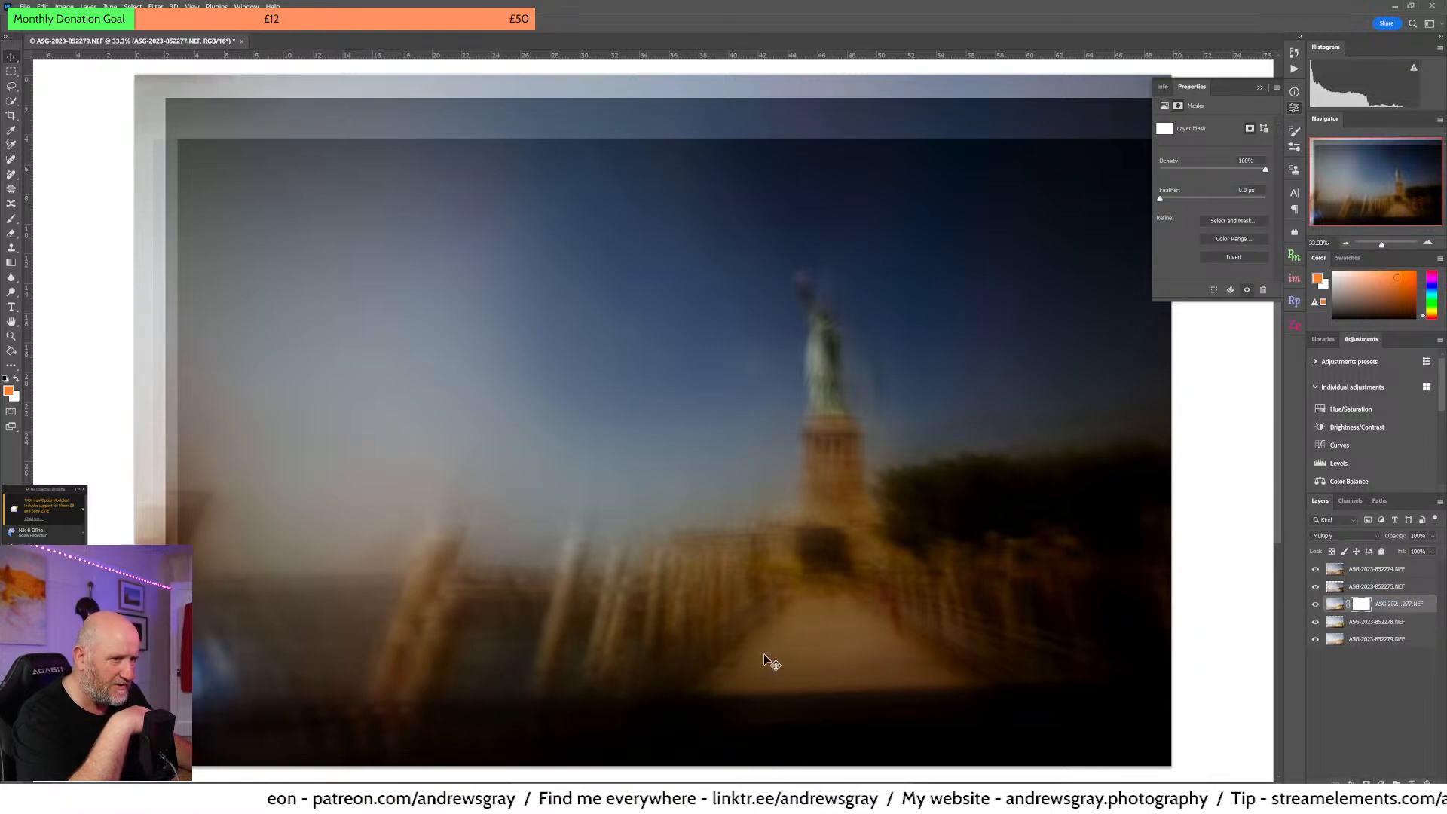
key(d)
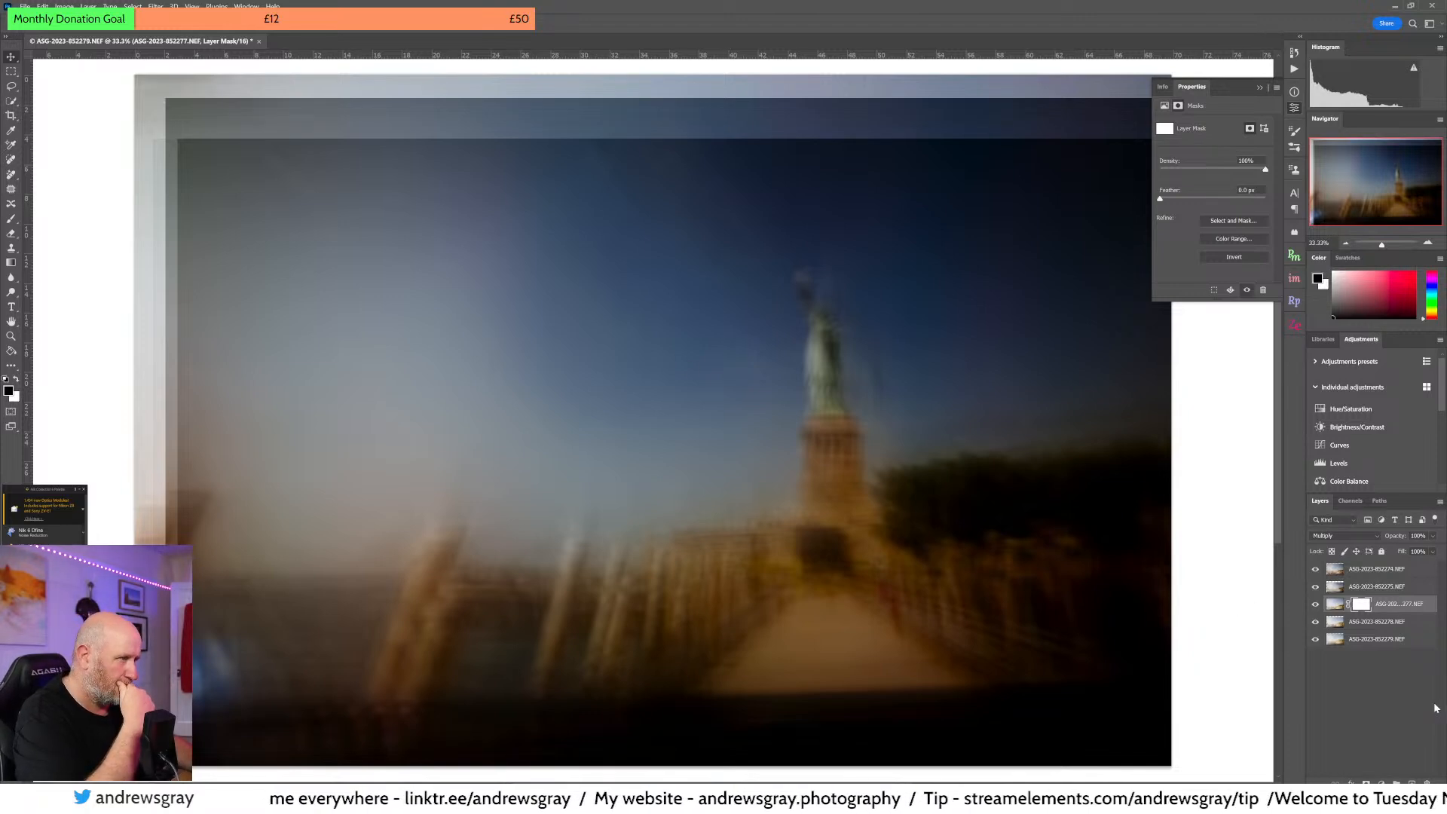
click(11, 262)
drag(633, 573, 636, 610)
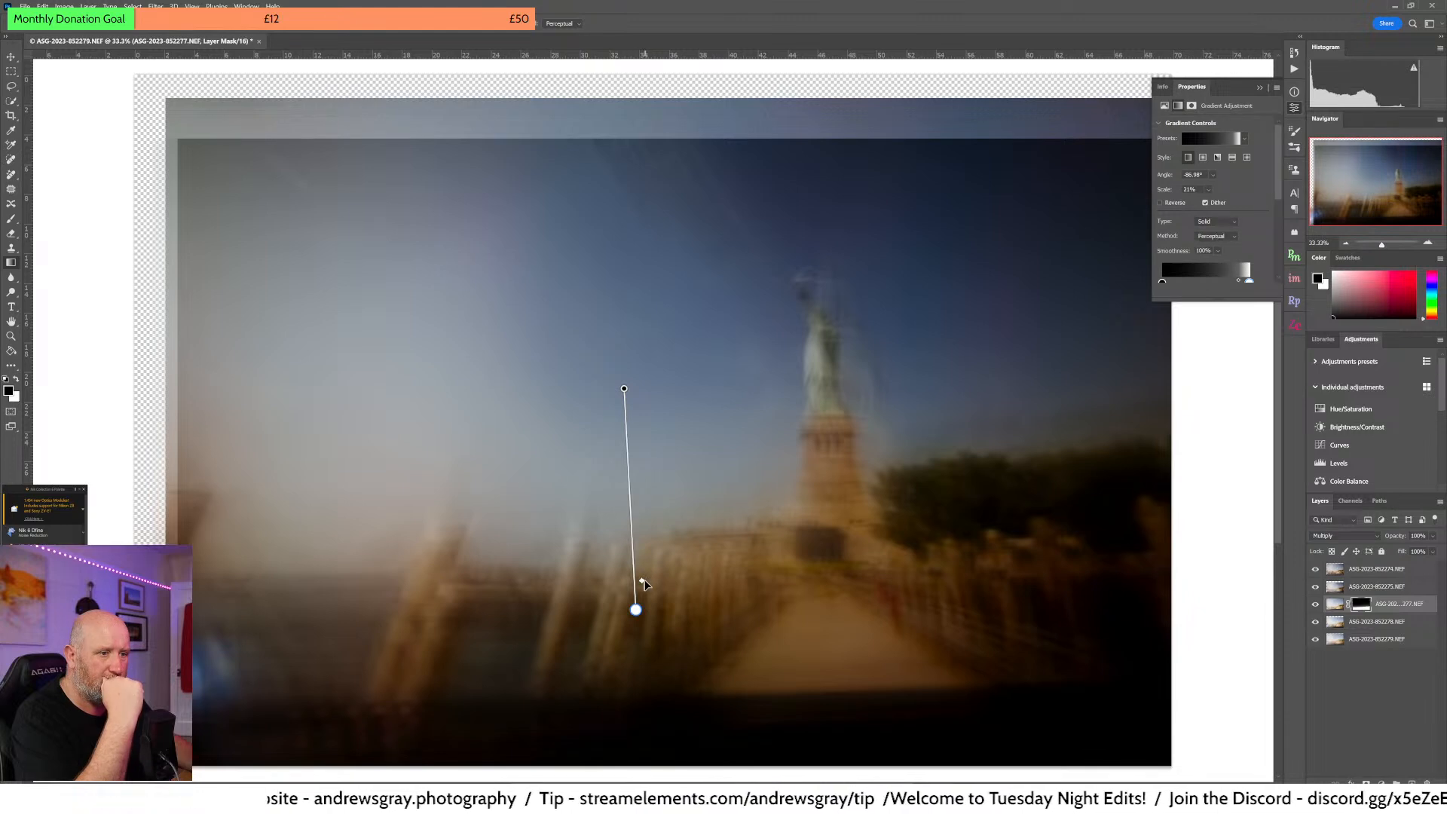
drag(642, 580, 637, 501)
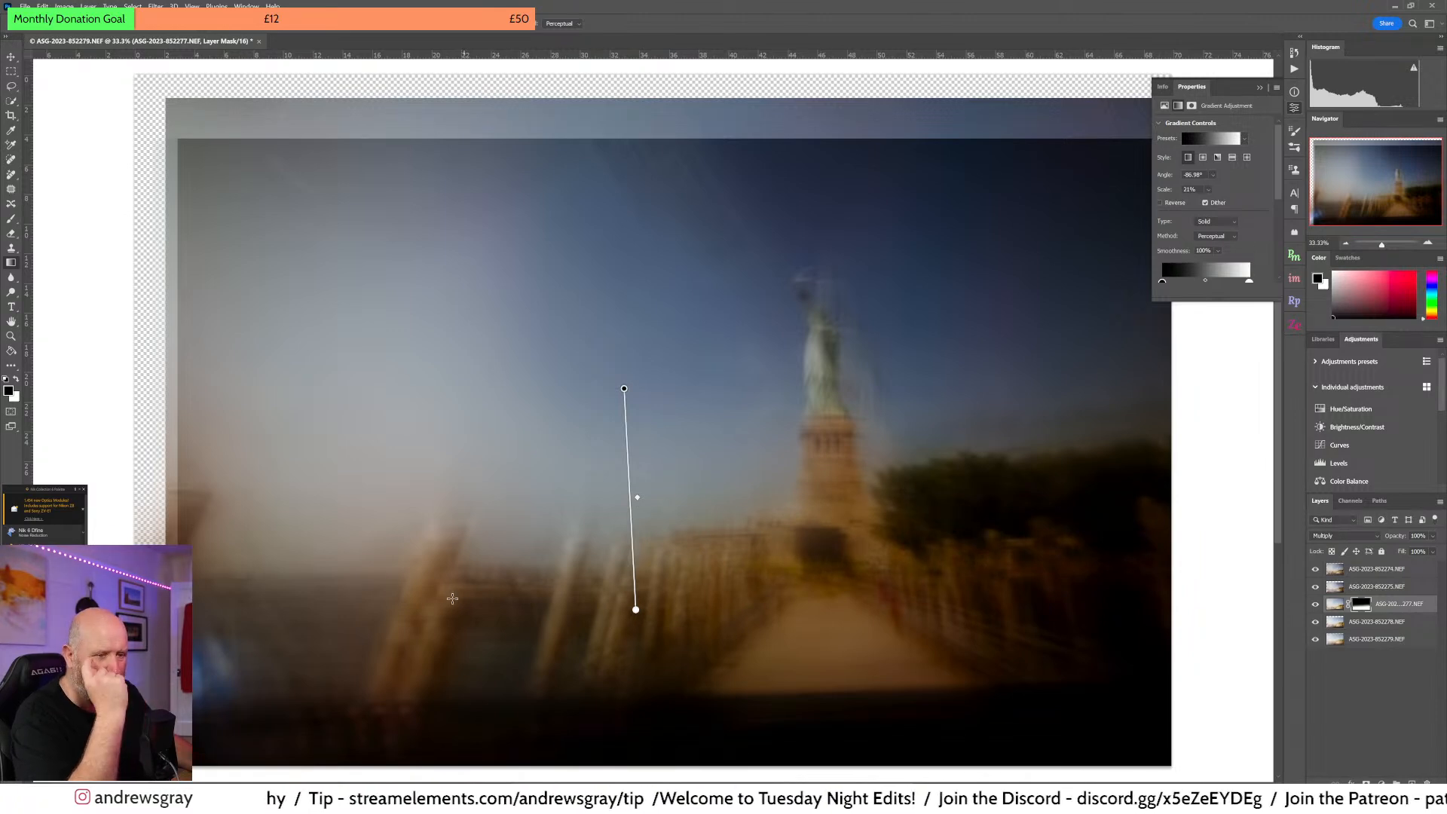
- Redraw the gradient on layer 852277's mask diagonally from the left wooden posts down to the walkway's edge, at about -22°
drag(413, 597, 581, 678)
drag(666, 703, 664, 700)
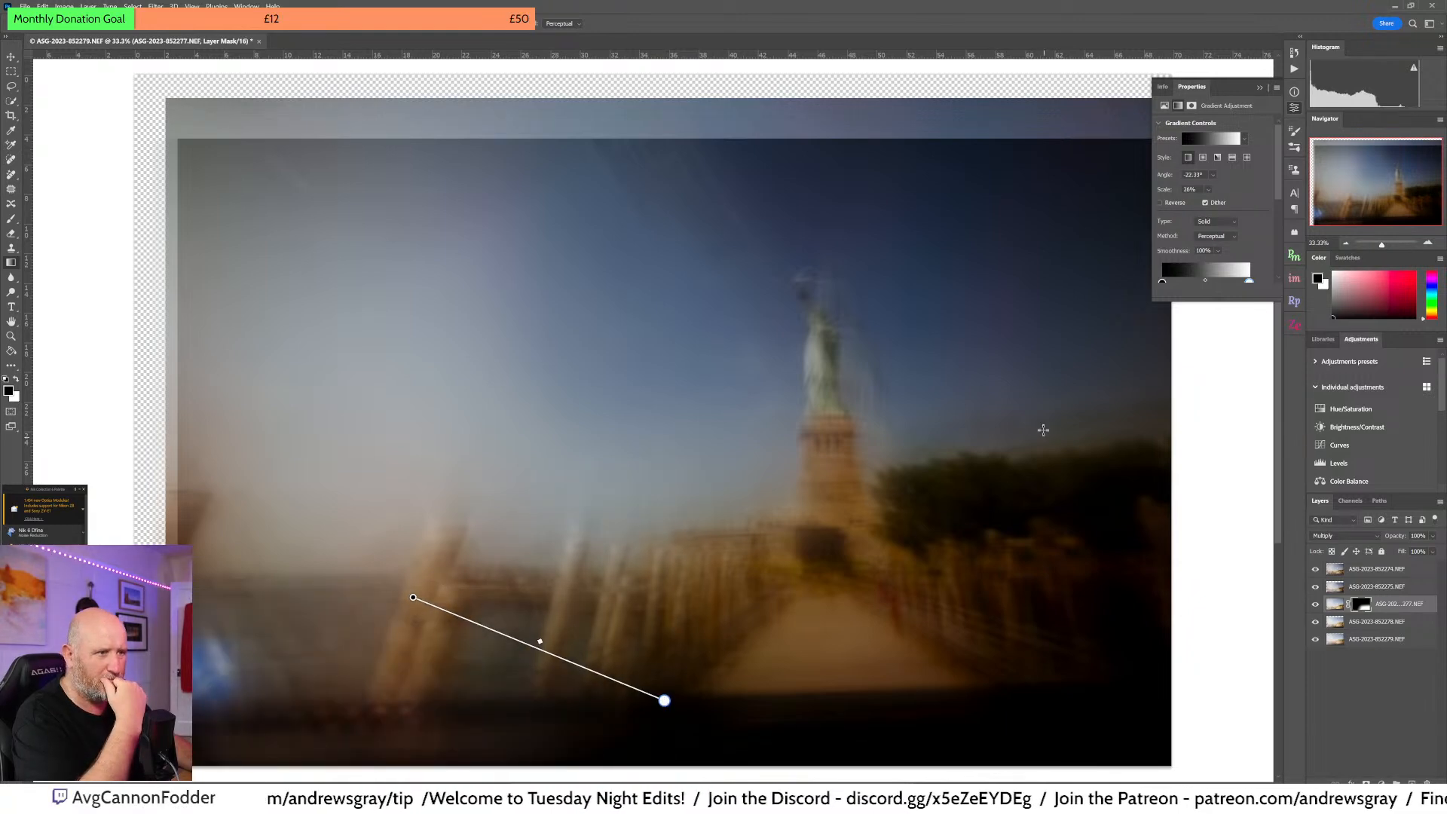
- Redraw the gradient on layer 852277's mask near-vertically from the sky beside the statue down through the trees, at about -97°
drag(1039, 388, 1018, 550)
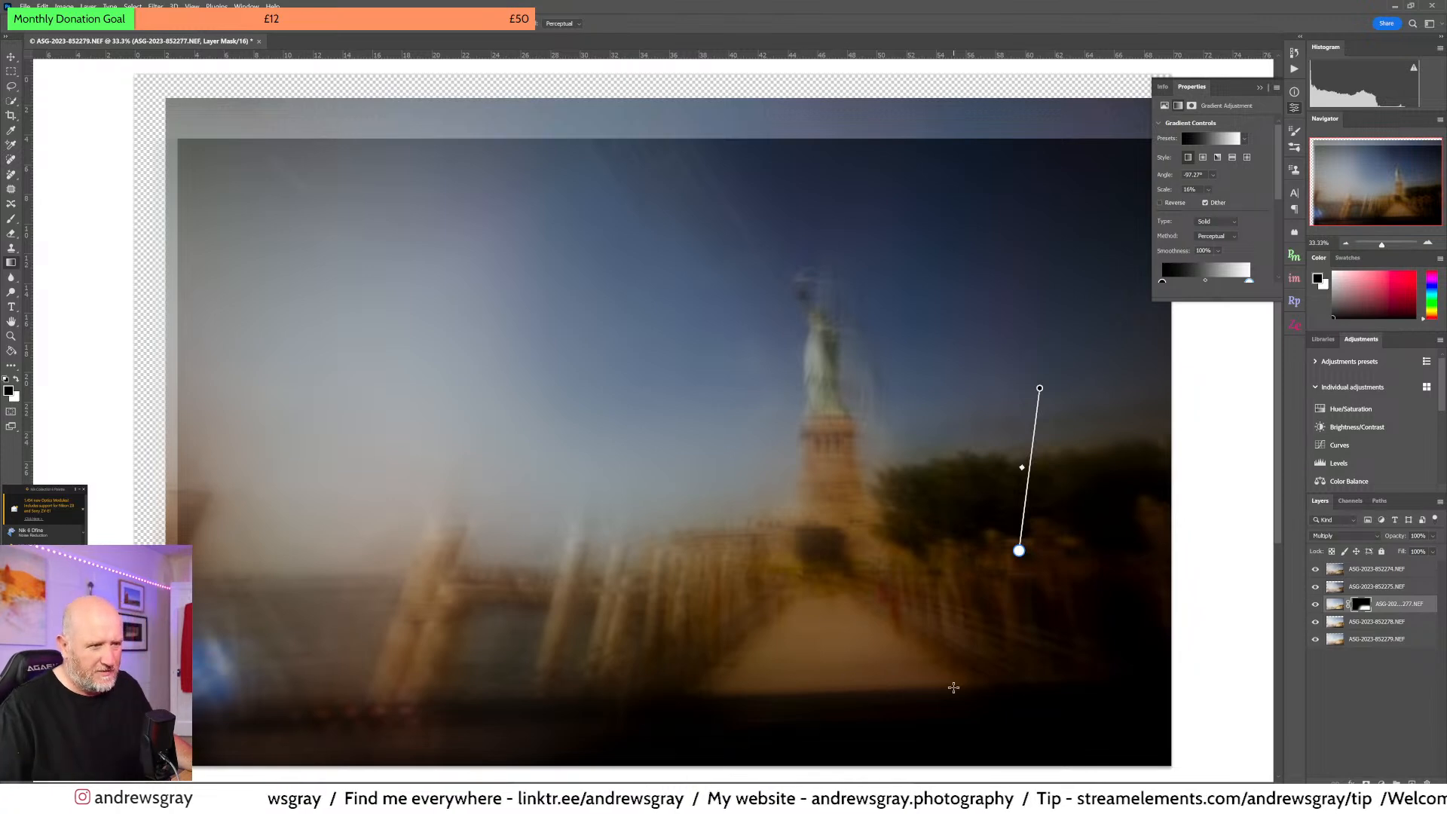
- Add a Curves adjustment above layer 852274 that brightens the shadows and highlights, with the black point raised to output 17
click(1393, 570)
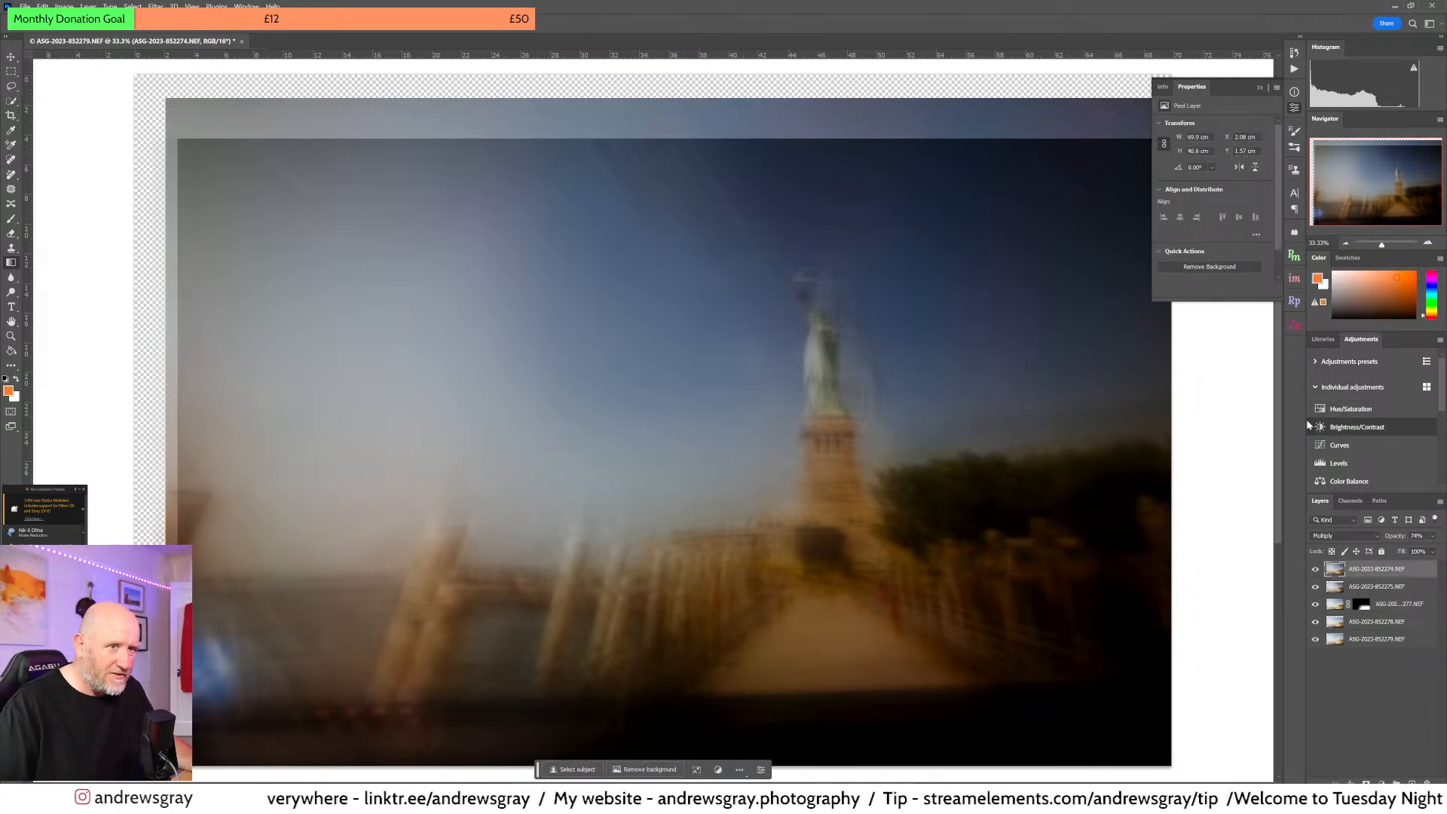
click(1341, 445)
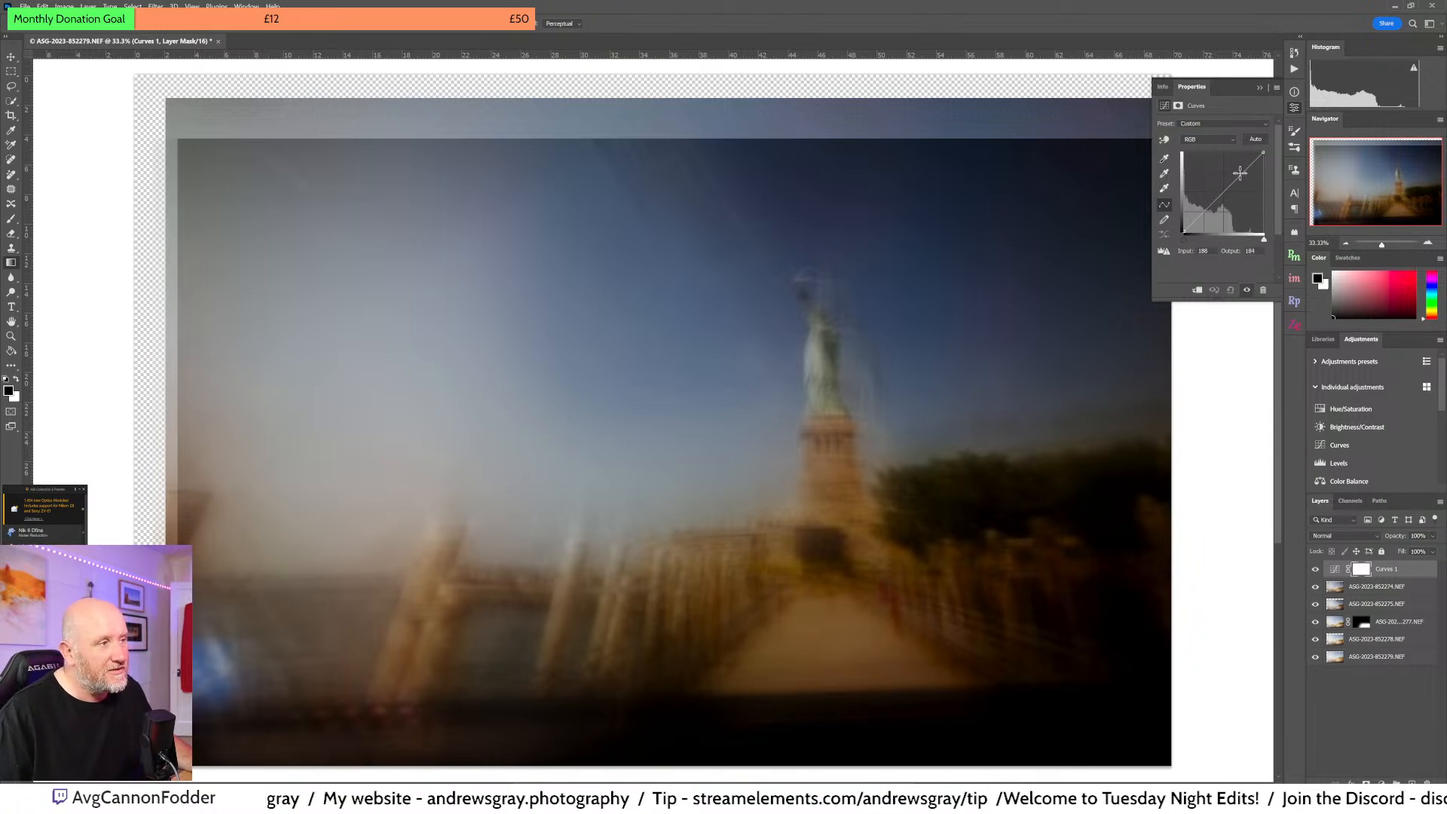
drag(1236, 169, 1200, 206)
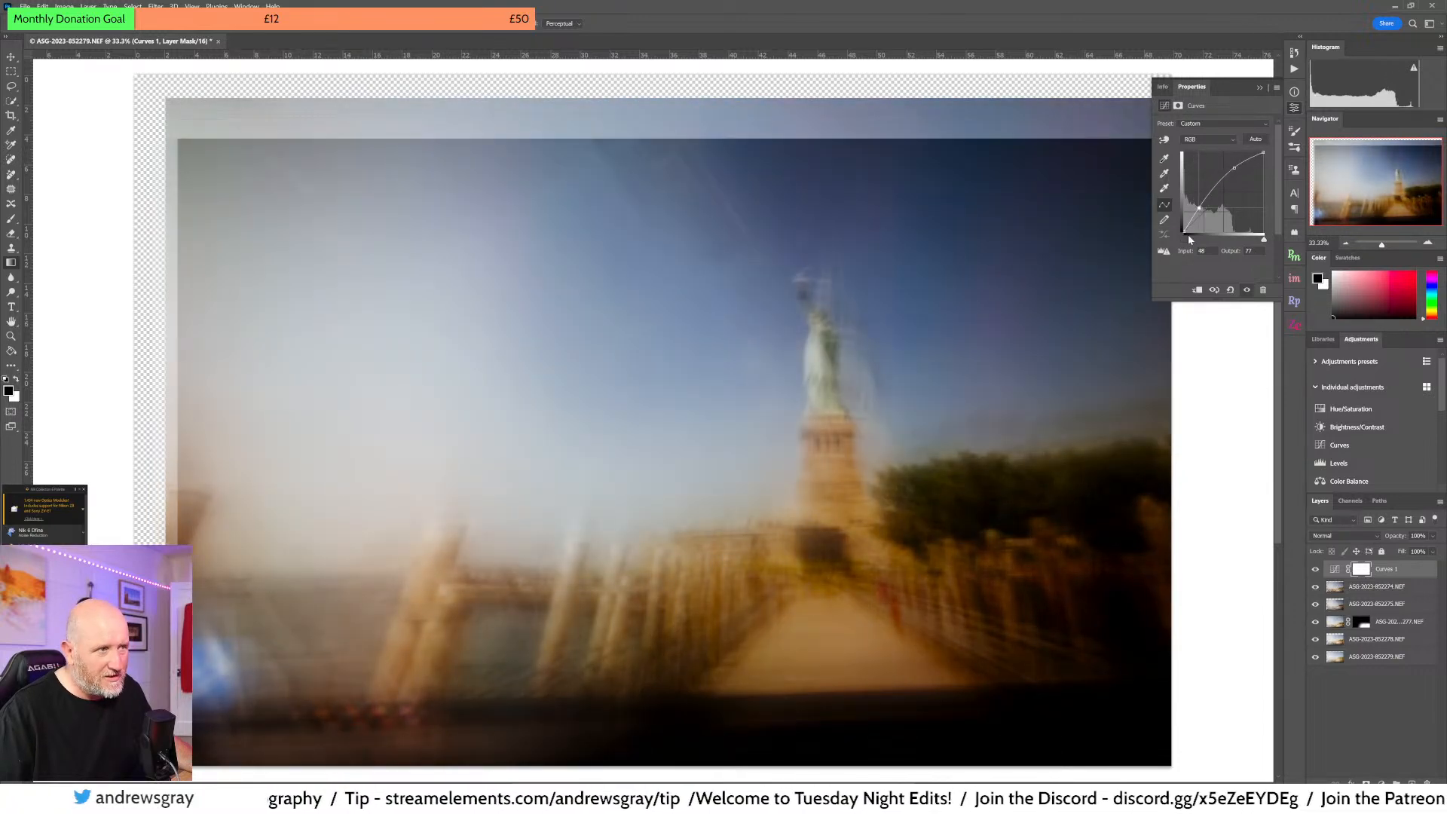
drag(1181, 228, 1178, 226)
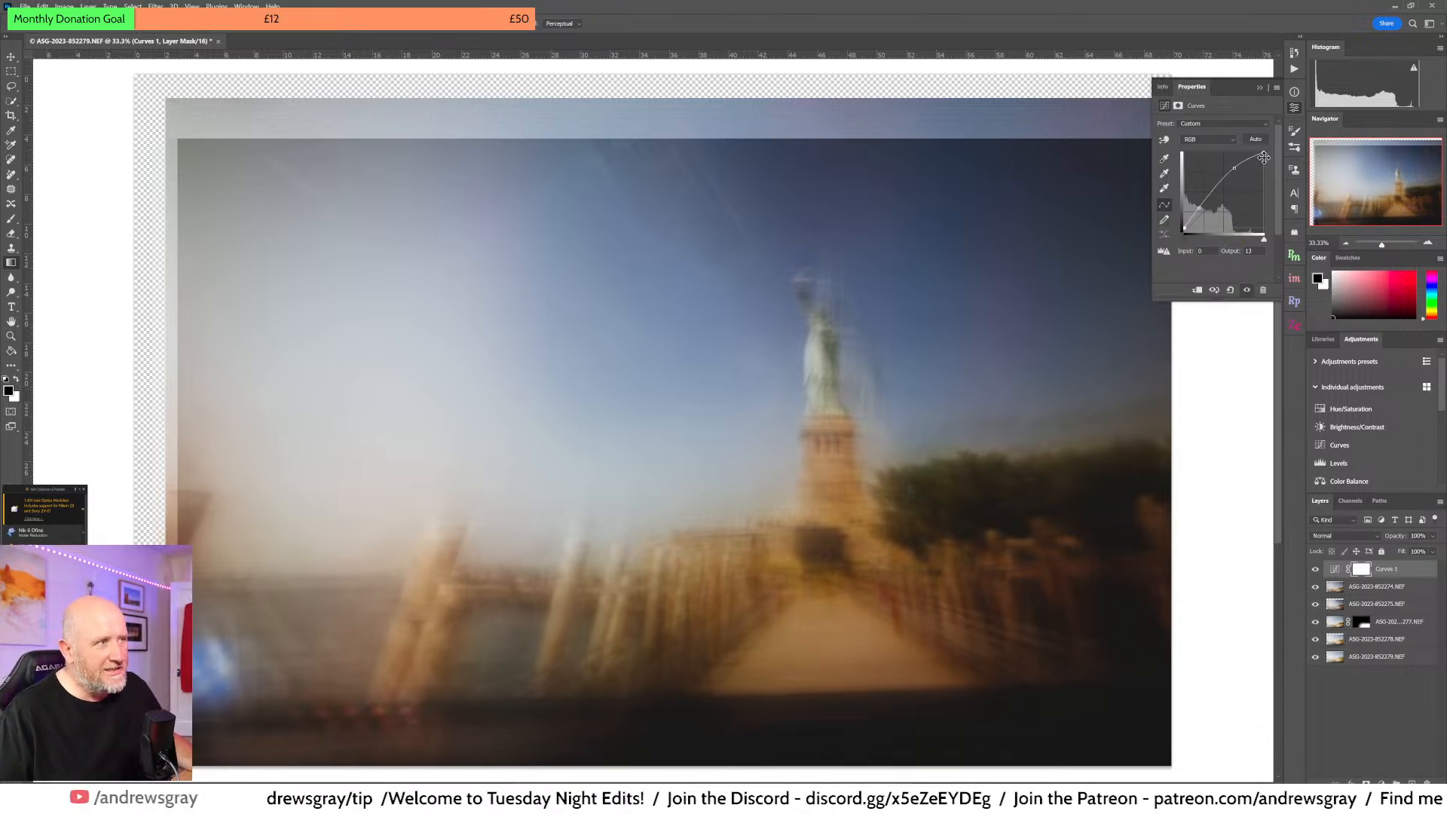
drag(1266, 160, 1260, 128)
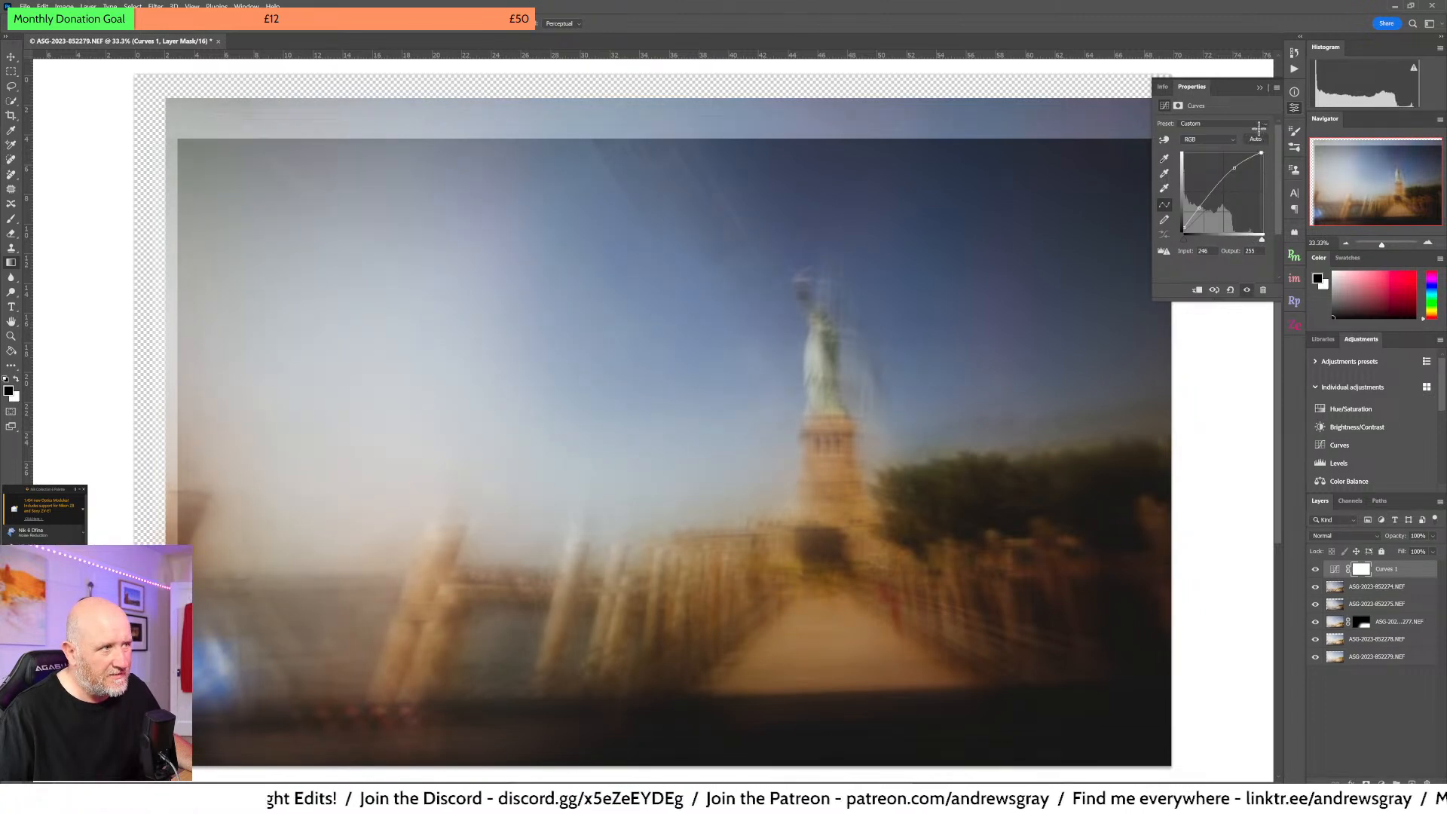
drag(1185, 226, 1163, 223)
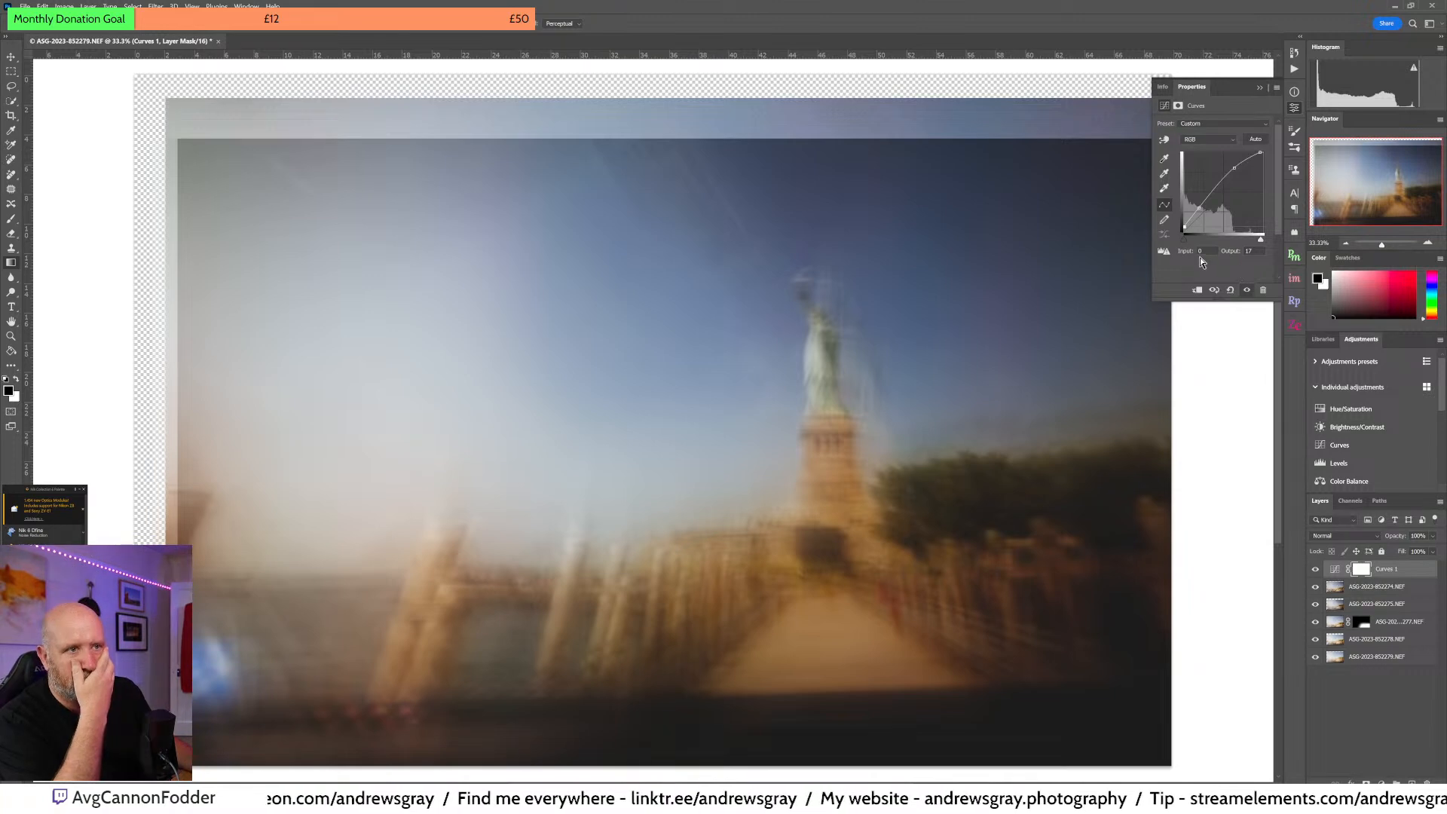
click(1294, 106)
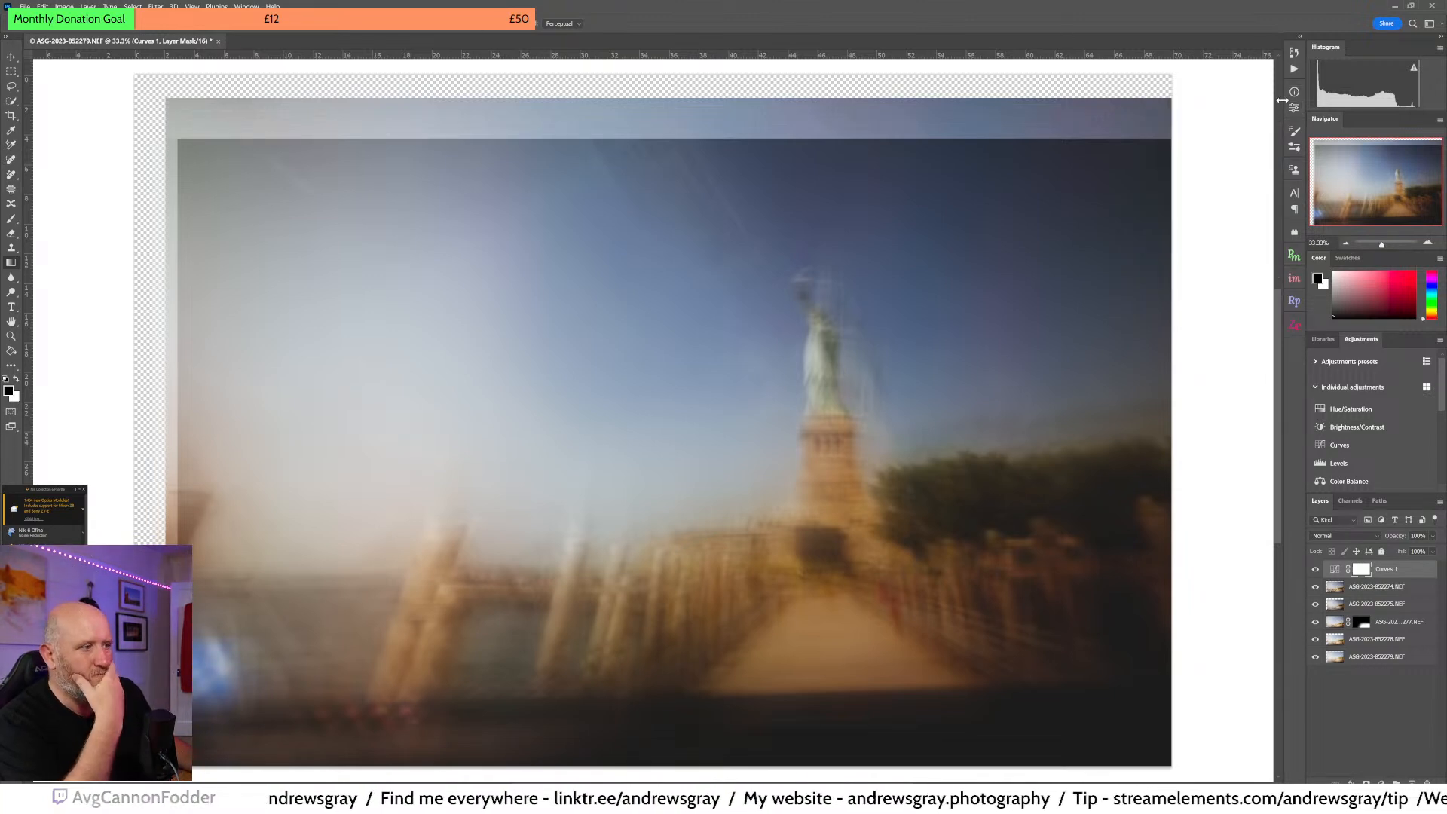
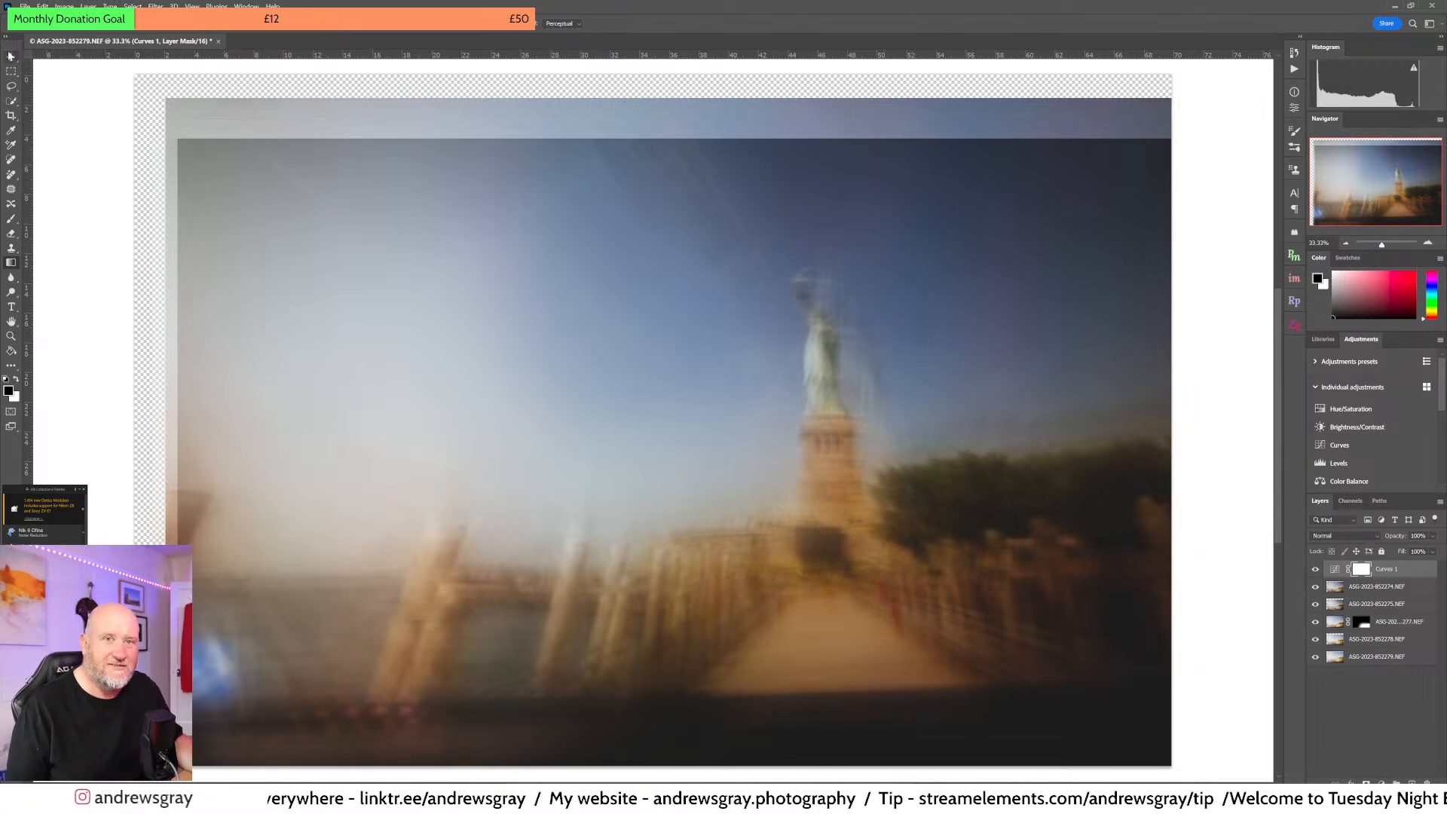
- Crop the composite to remove the transparent and misaligned edges and the dark strip below the walkway
click(14, 119)
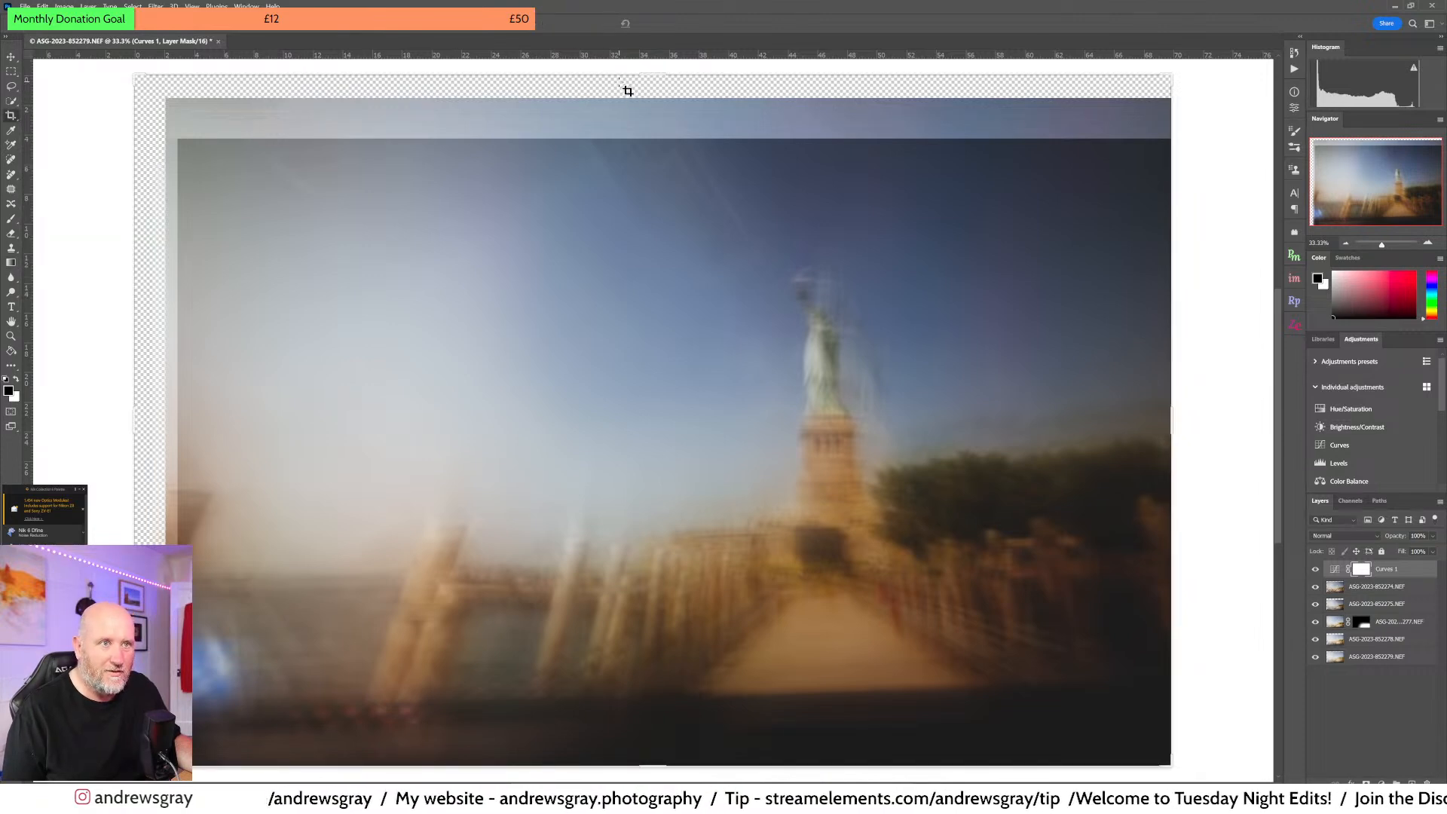
drag(646, 73, 654, 107)
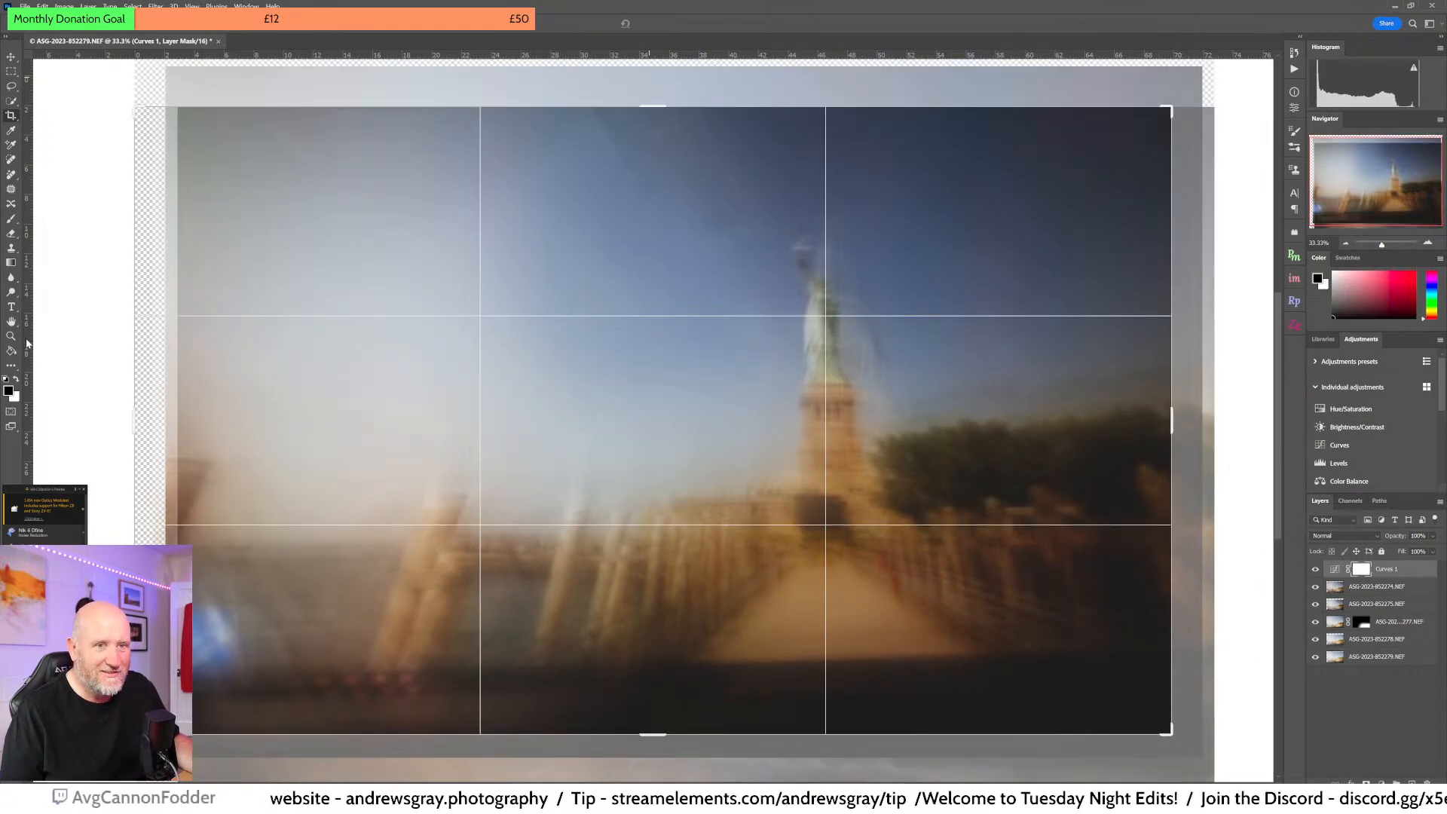
drag(130, 413, 156, 413)
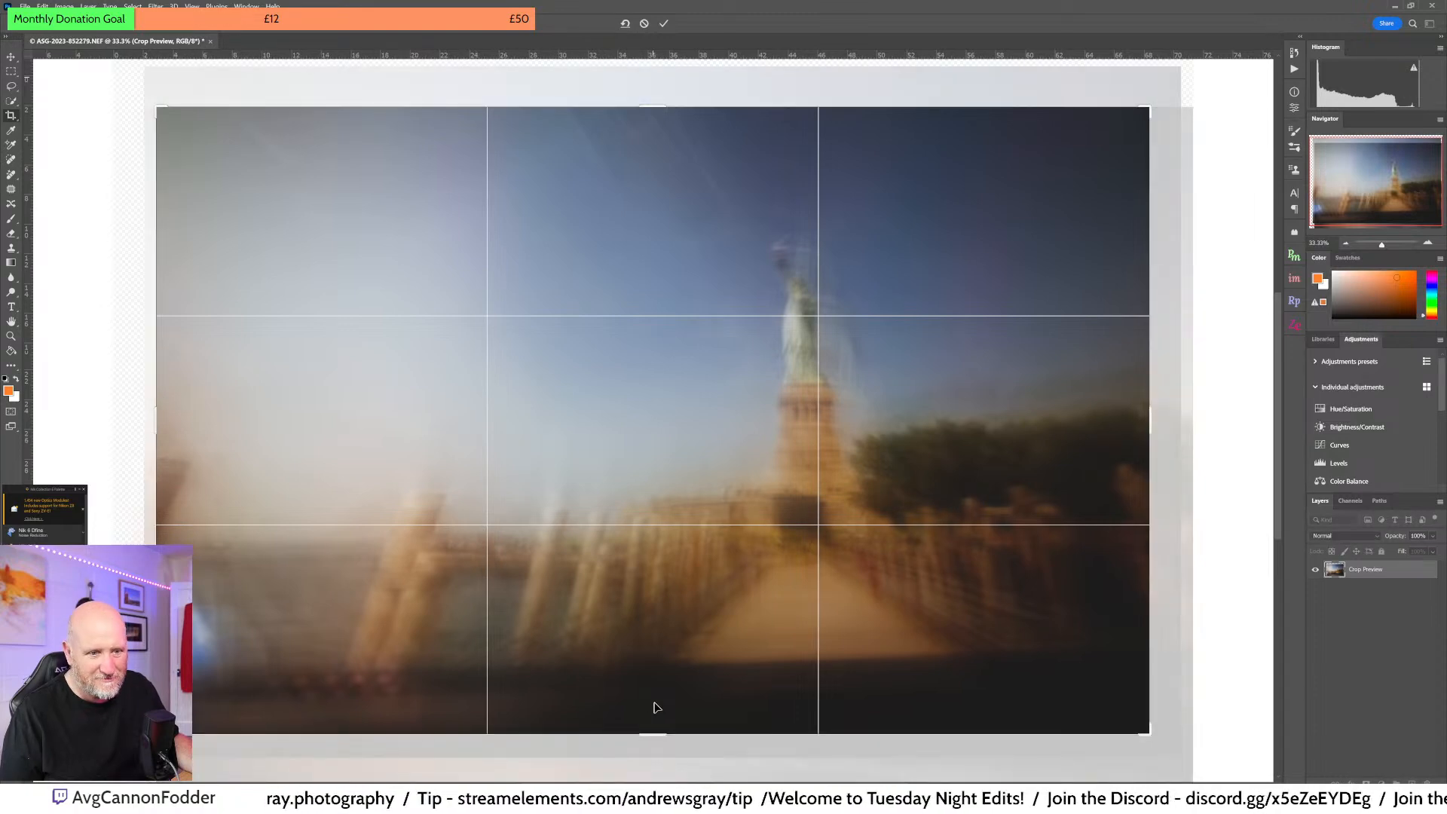
mouse_move(654, 733)
mouse_down()
mouse_move(660, 673)
mouse_move(660, 718)
mouse_up()
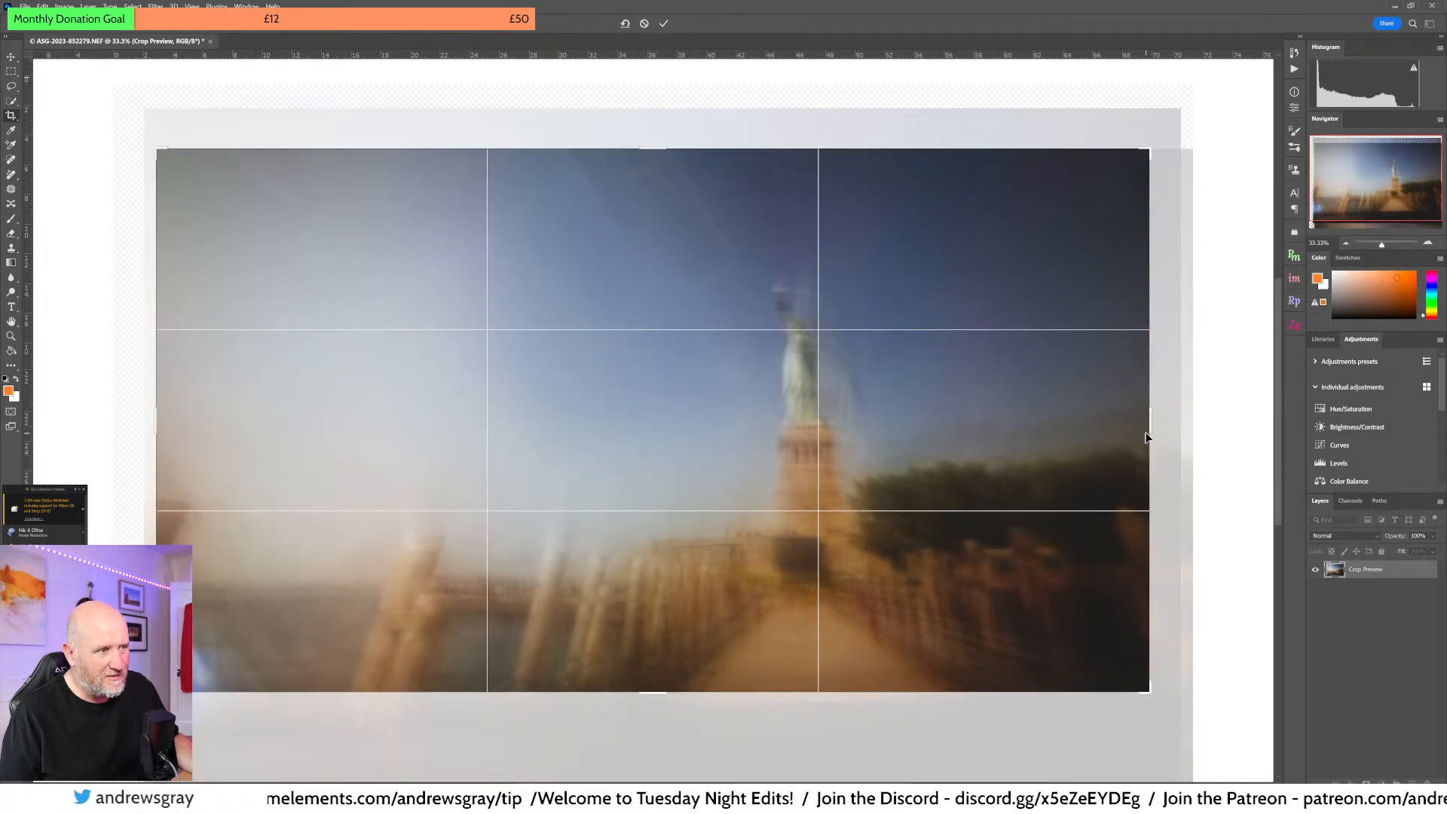
mouse_move(1151, 422)
mouse_down()
mouse_move(975, 414)
mouse_move(1147, 420)
mouse_up()
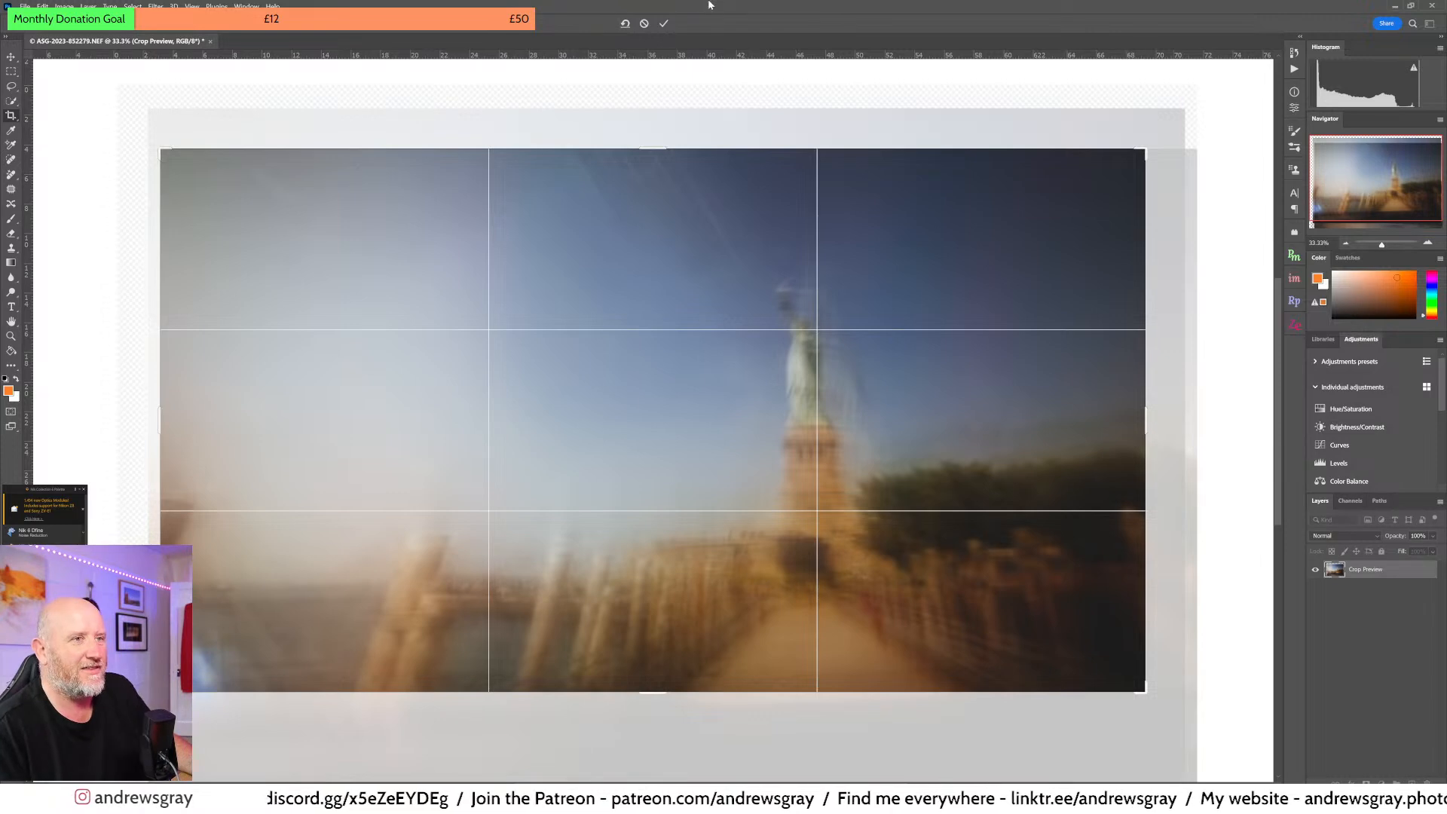
click(663, 24)
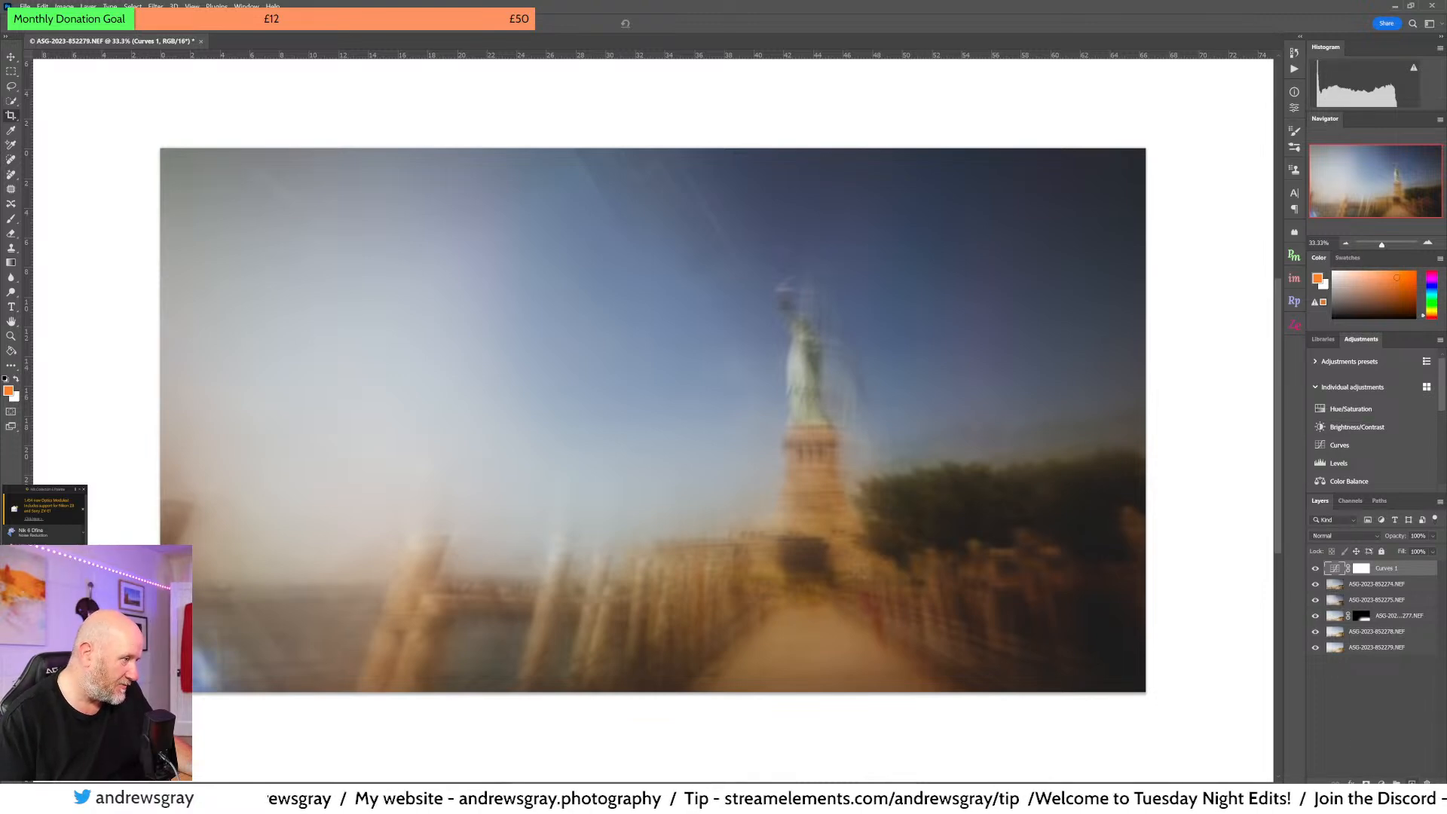
- Fill a new top layer with the orange foreground colour and blend it in Hue mode at about 28% opacity
key(ctrl+shift+alt+n)
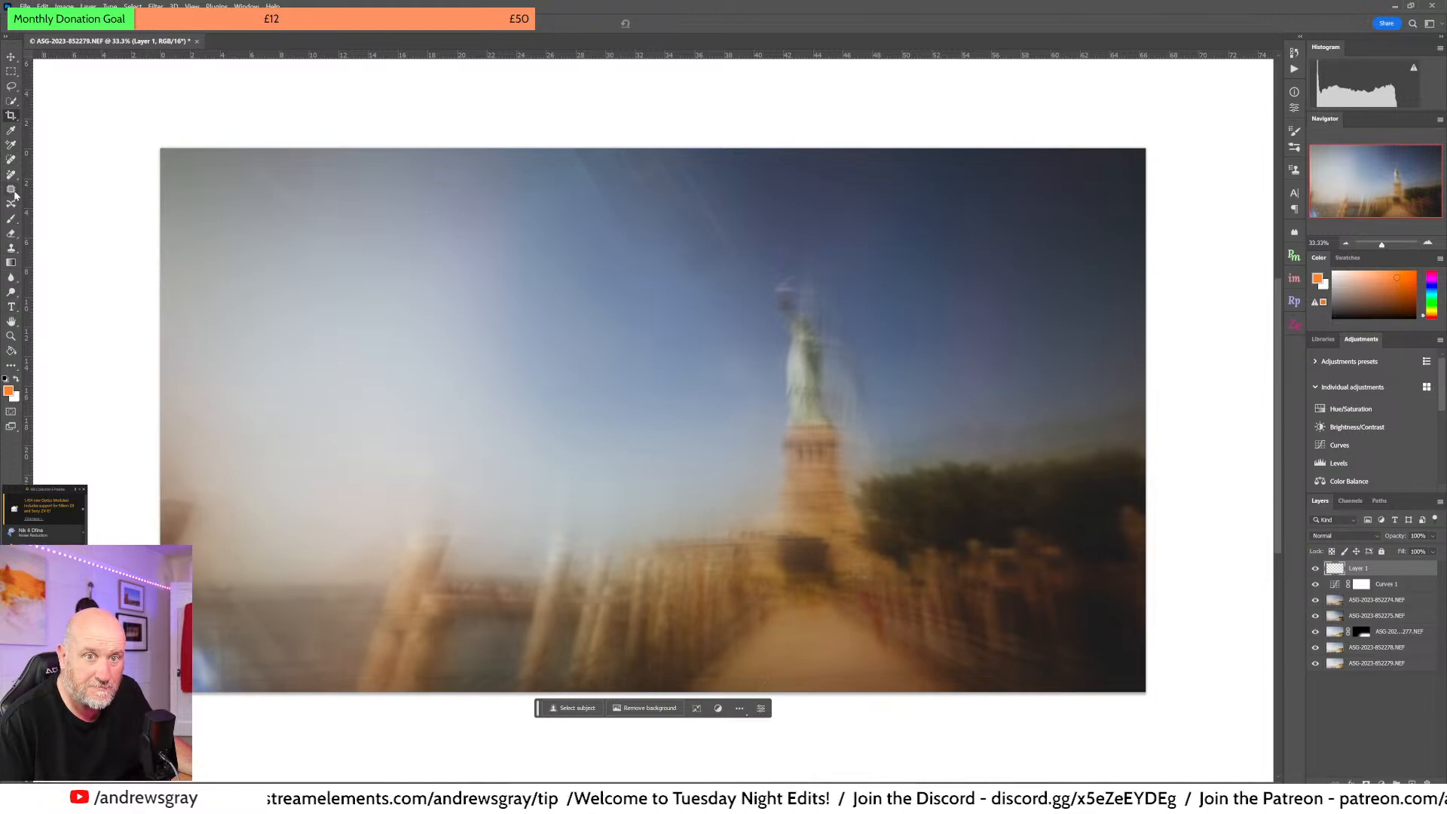
click(11, 351)
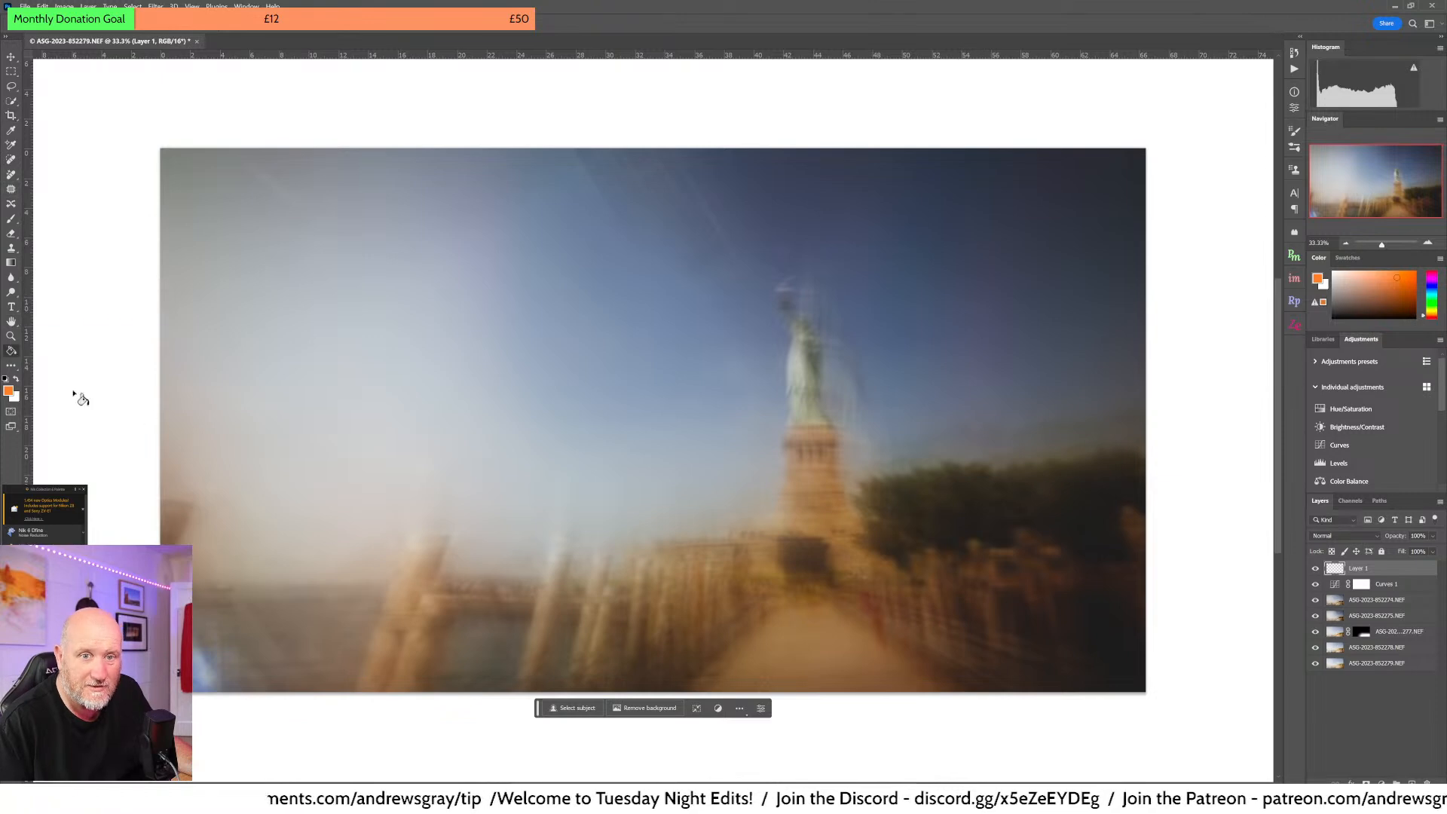
click(615, 399)
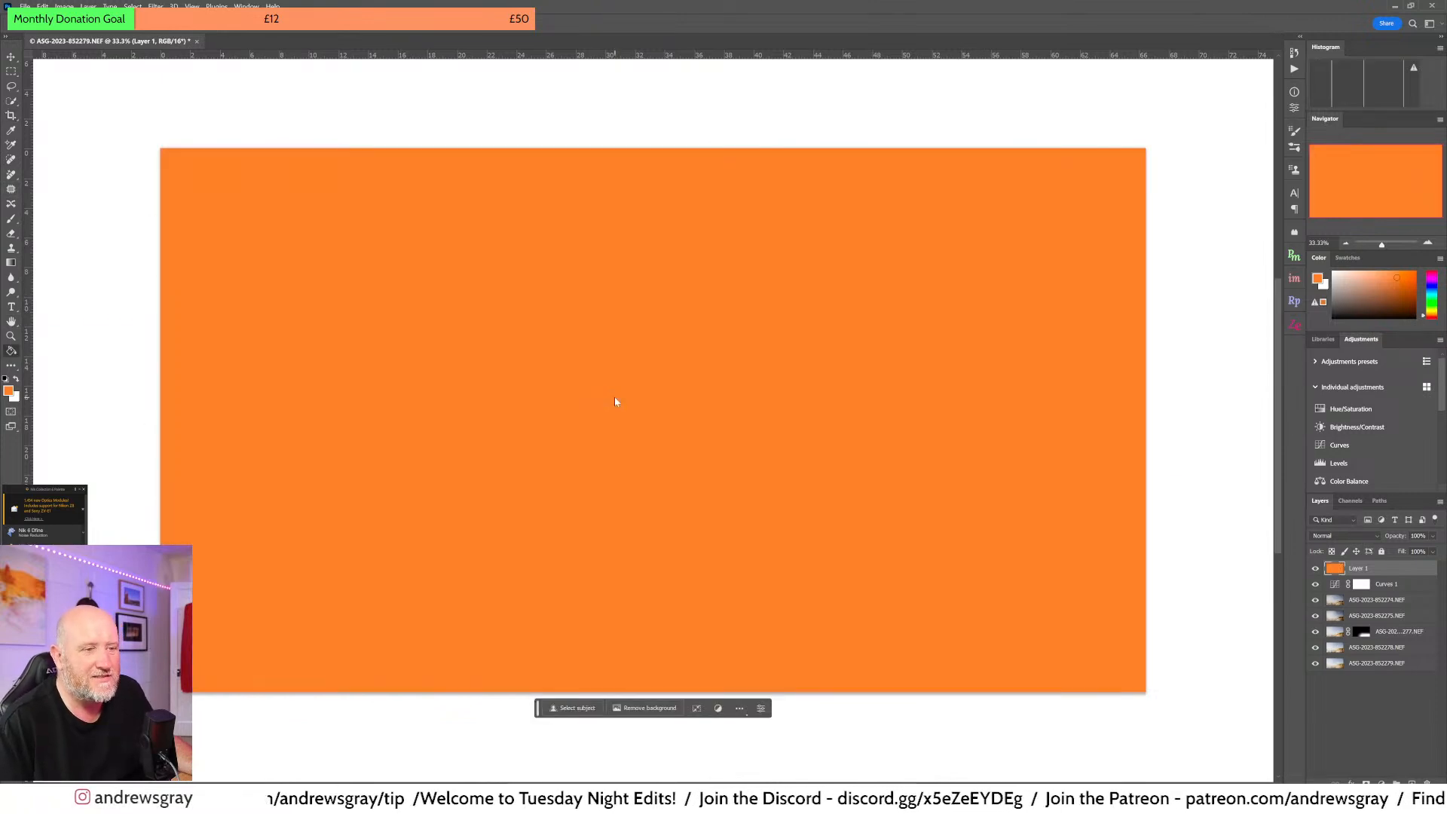
click(1344, 536)
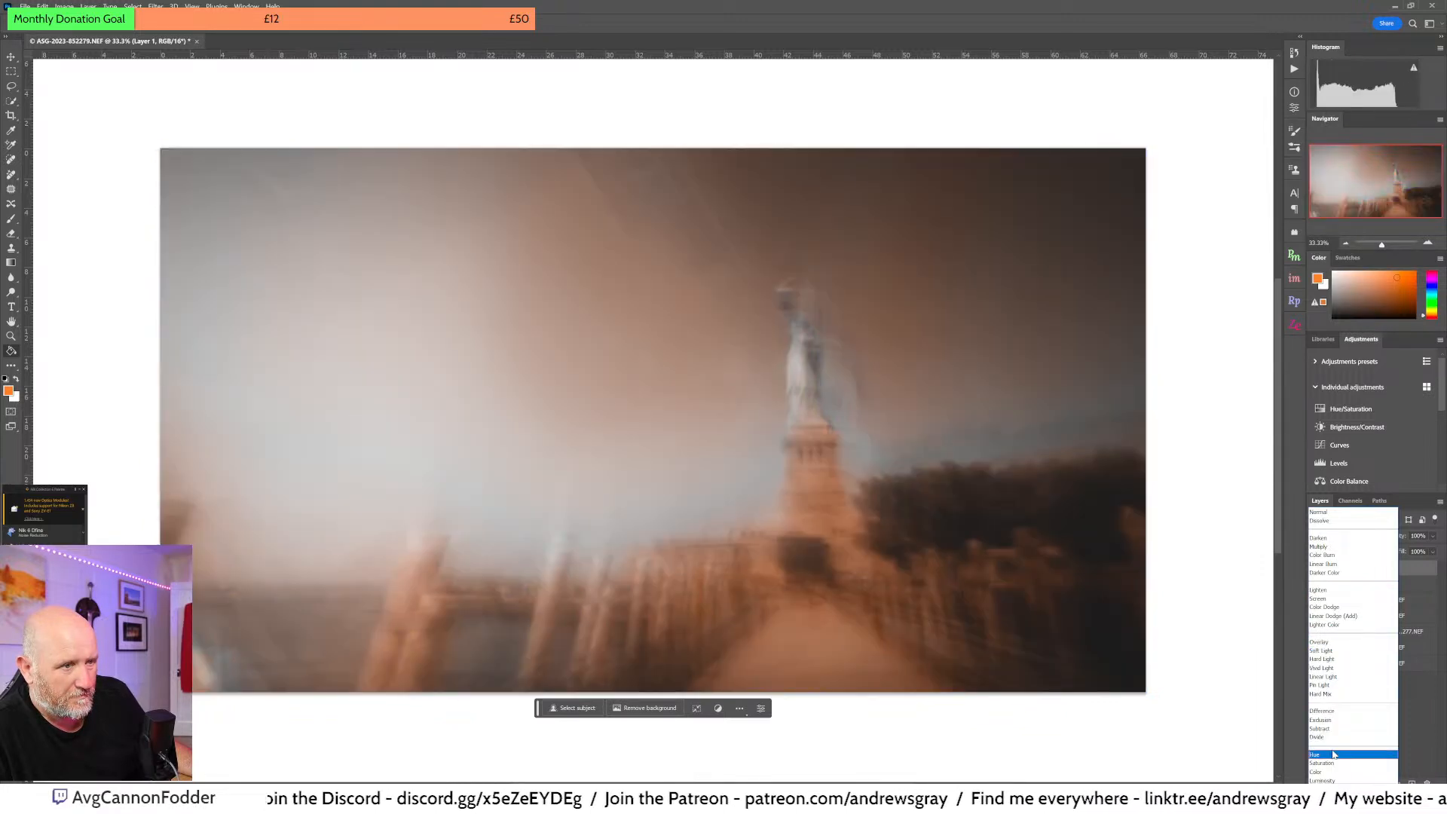
click(1332, 755)
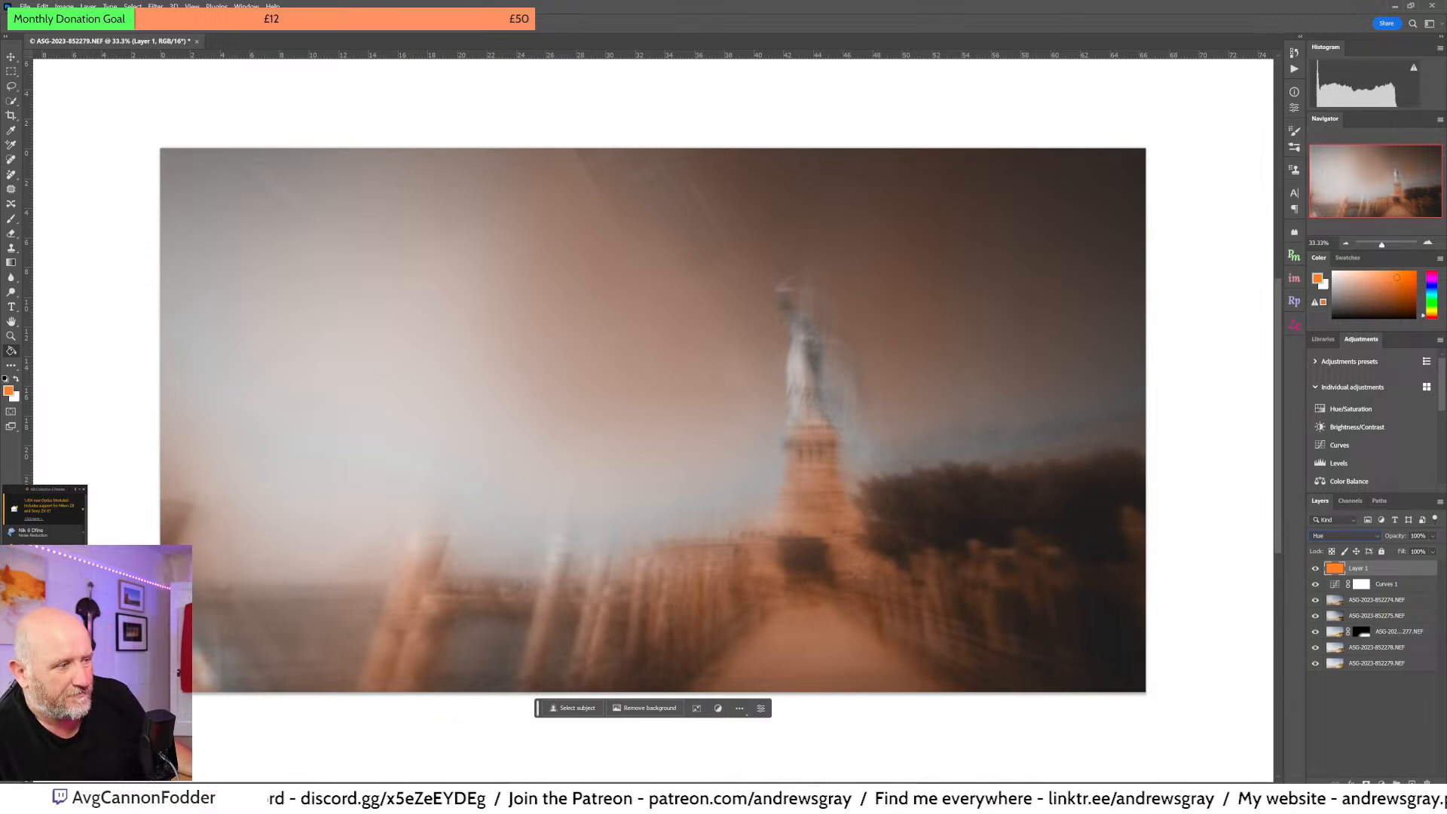
click(1433, 536)
click(1399, 550)
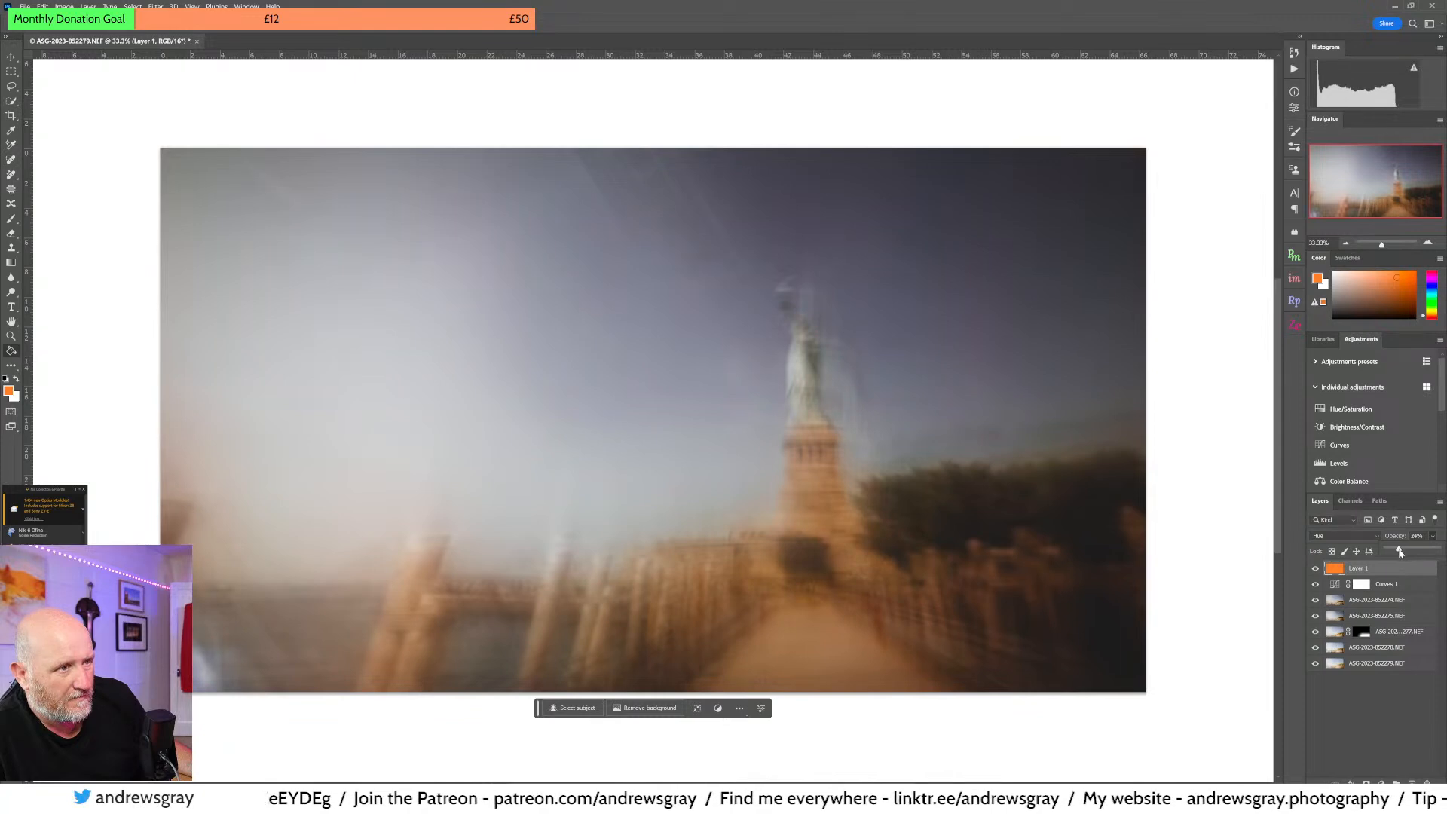
mouse_move(1399, 549)
mouse_down()
mouse_move(1417, 554)
mouse_move(1402, 556)
mouse_up()
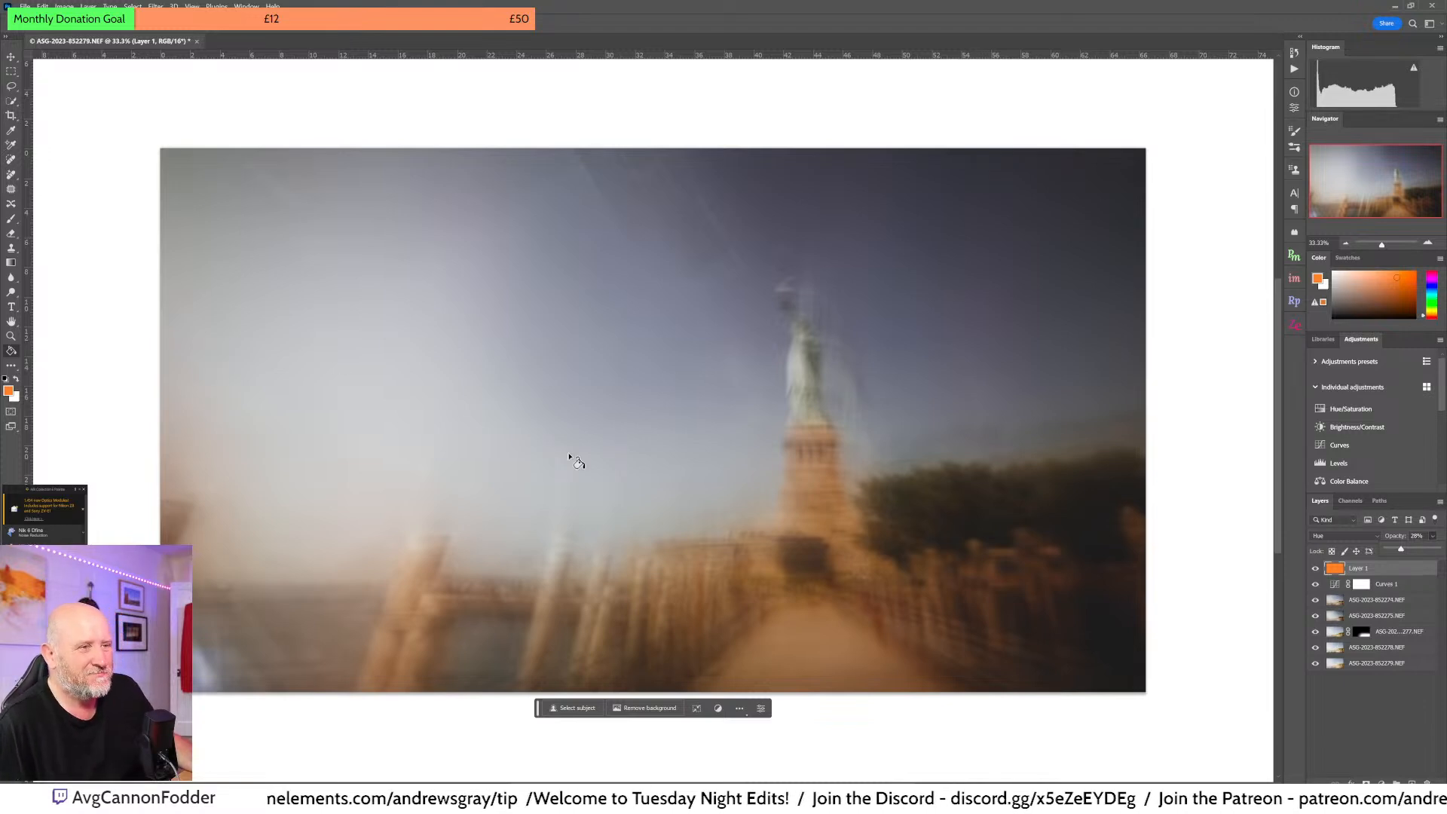
- Toggle the orange Hue layer and the Curves adjustment in turn to compare their effects, leaving both shown
click(1316, 576)
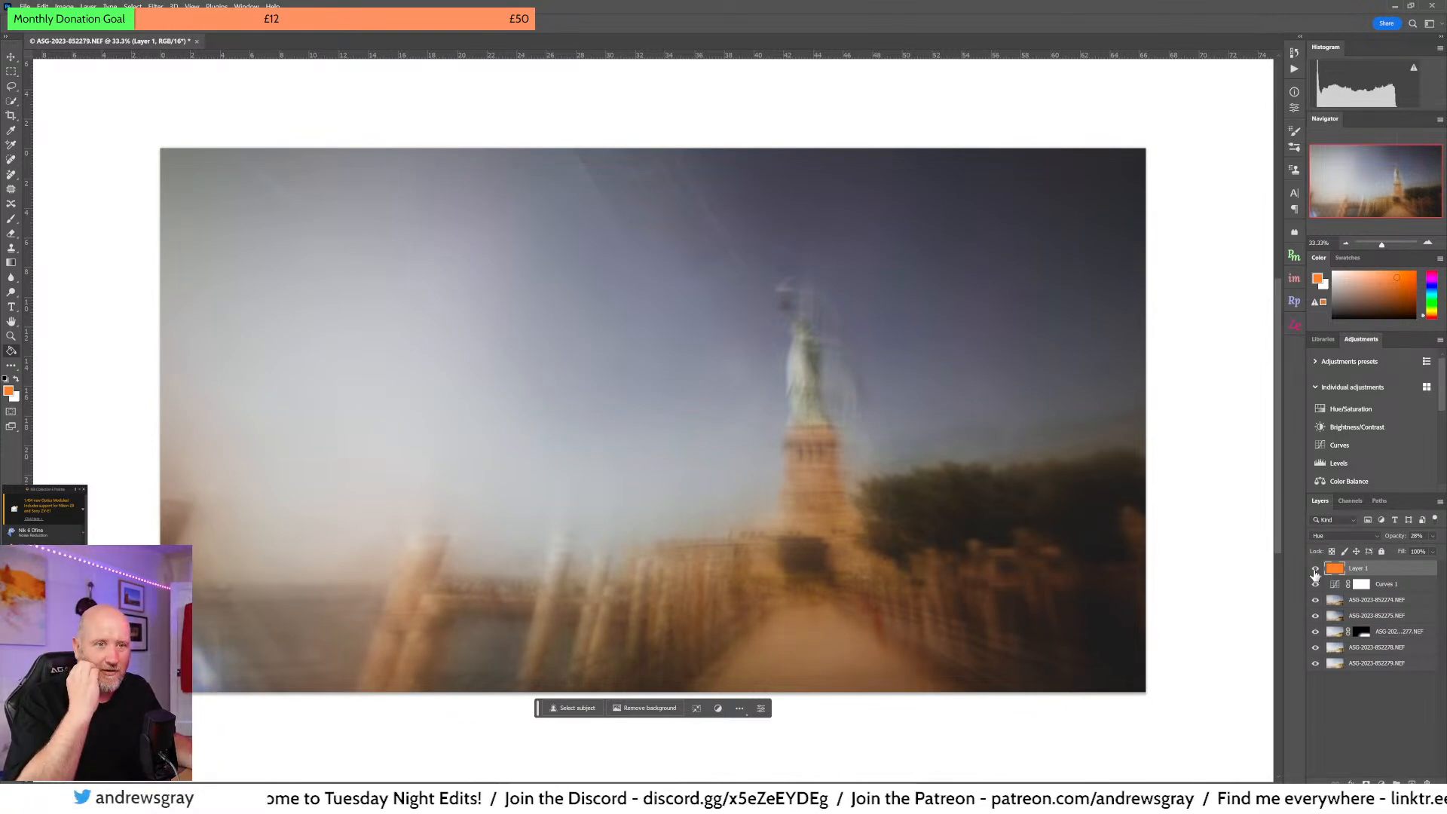
click(1316, 569)
click(1316, 569)
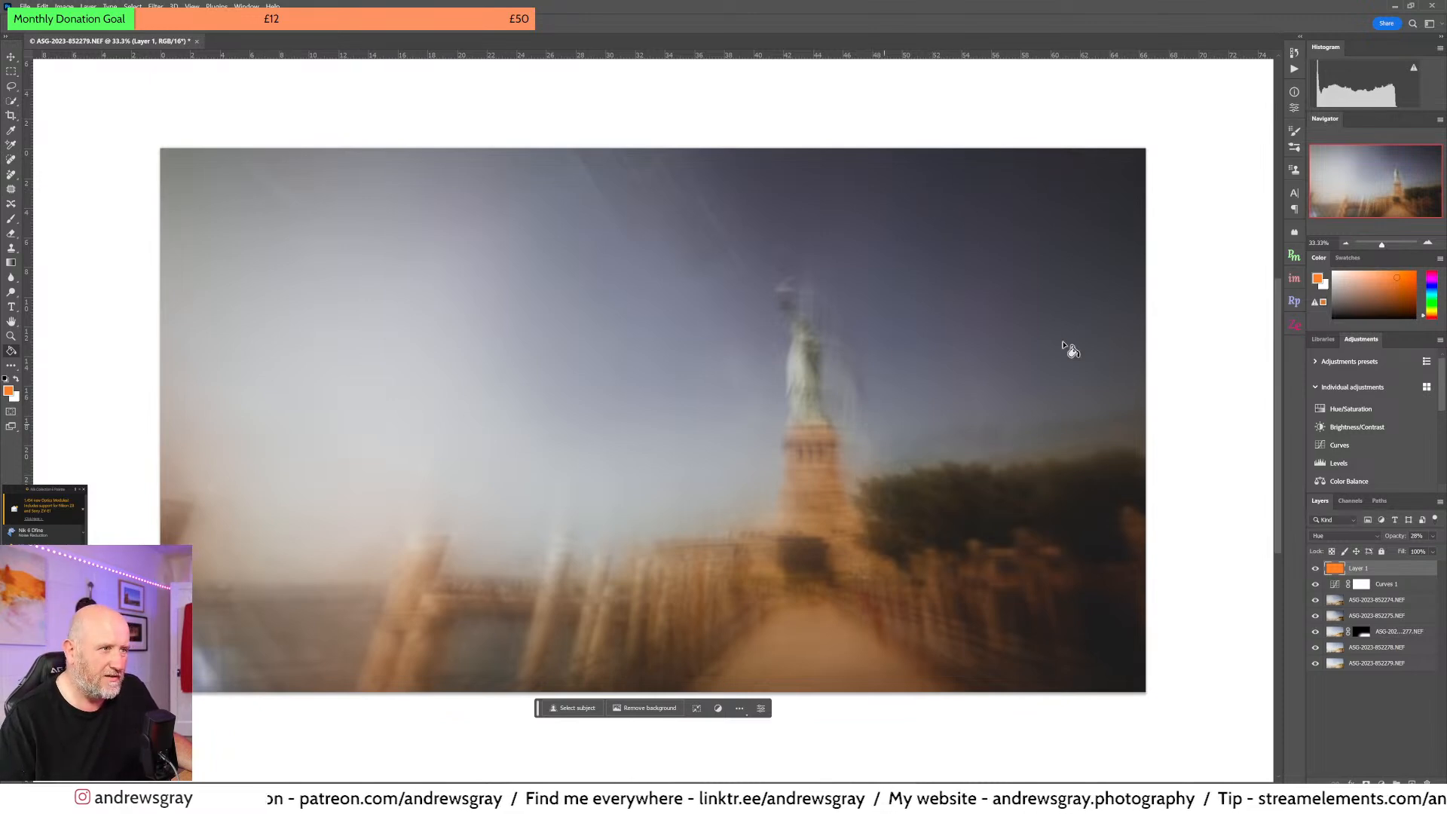
click(1315, 585)
click(1316, 585)
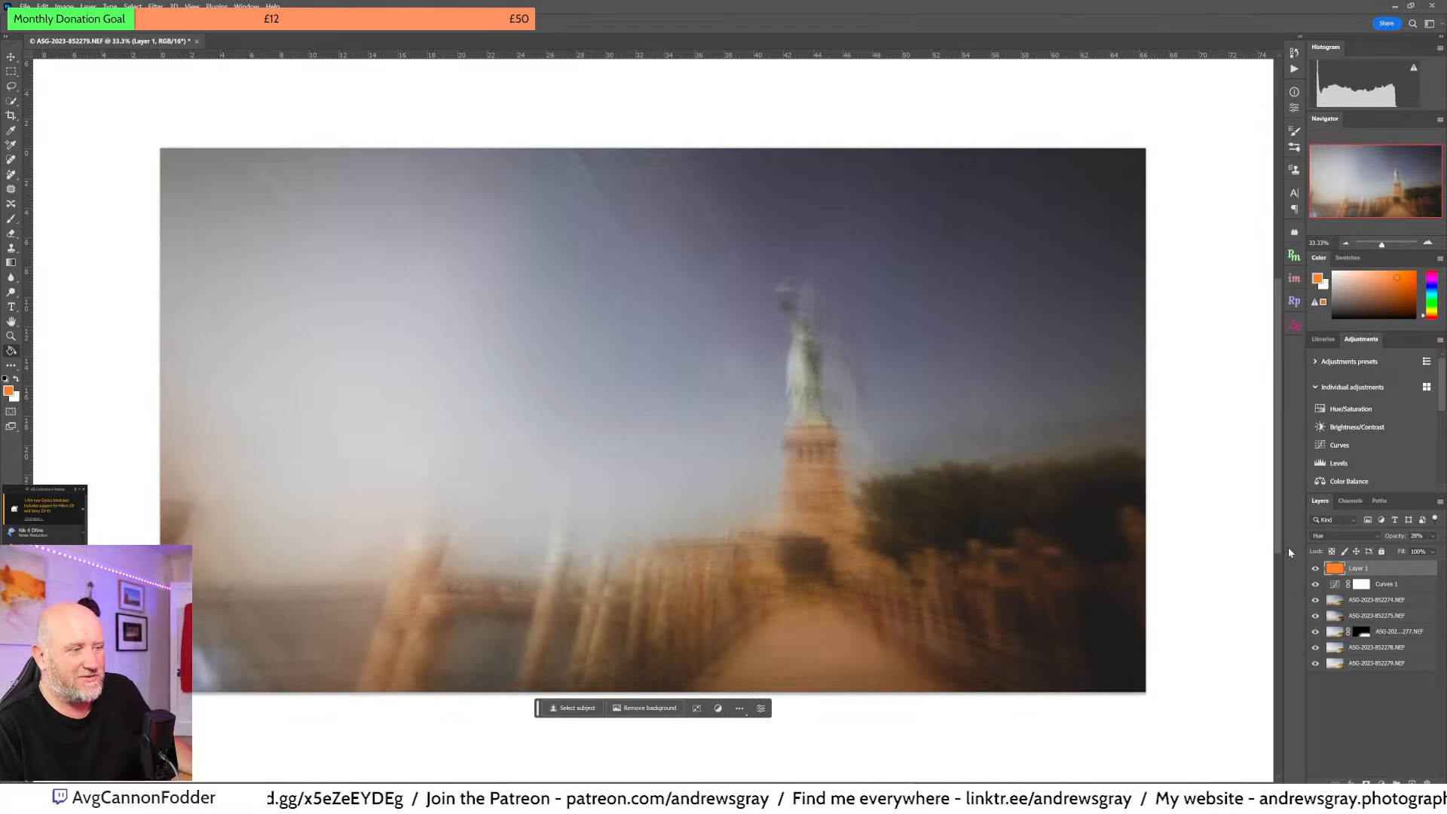
- Compare the composite with and without the orange Hue layer, and reduce that layer's opacity to 17%
click(1315, 568)
click(1315, 568)
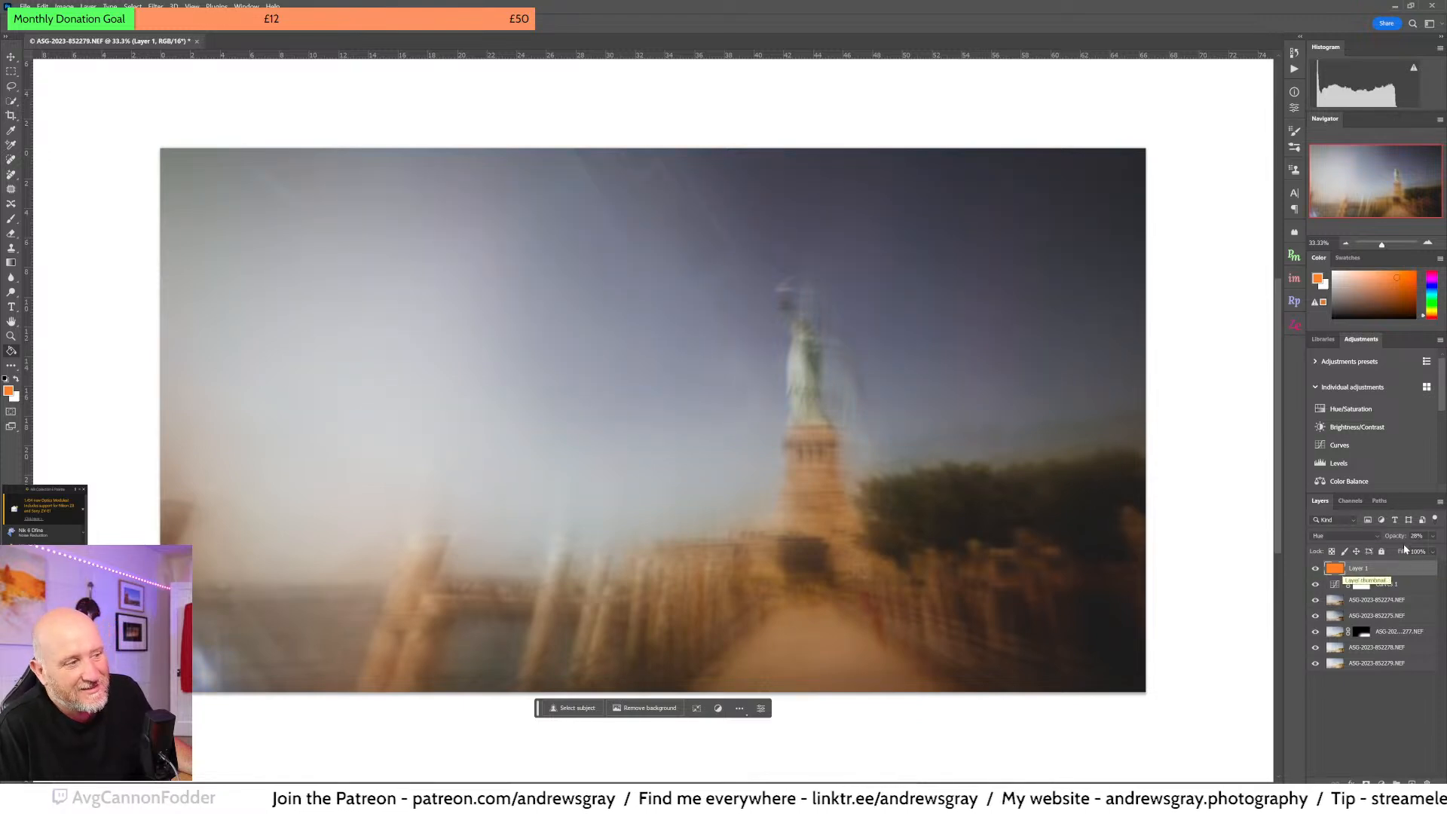
click(1433, 536)
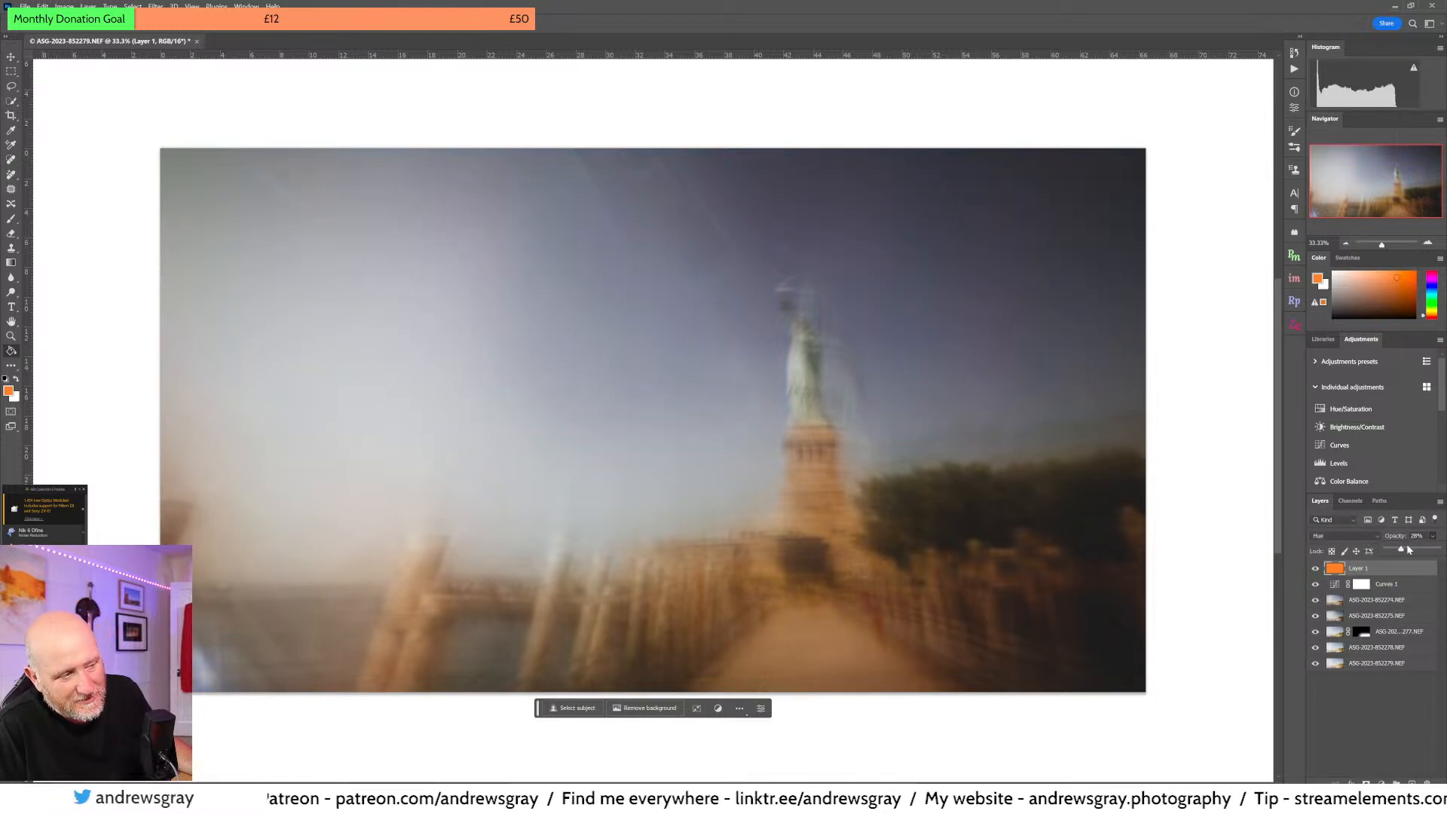
drag(1402, 551, 1394, 553)
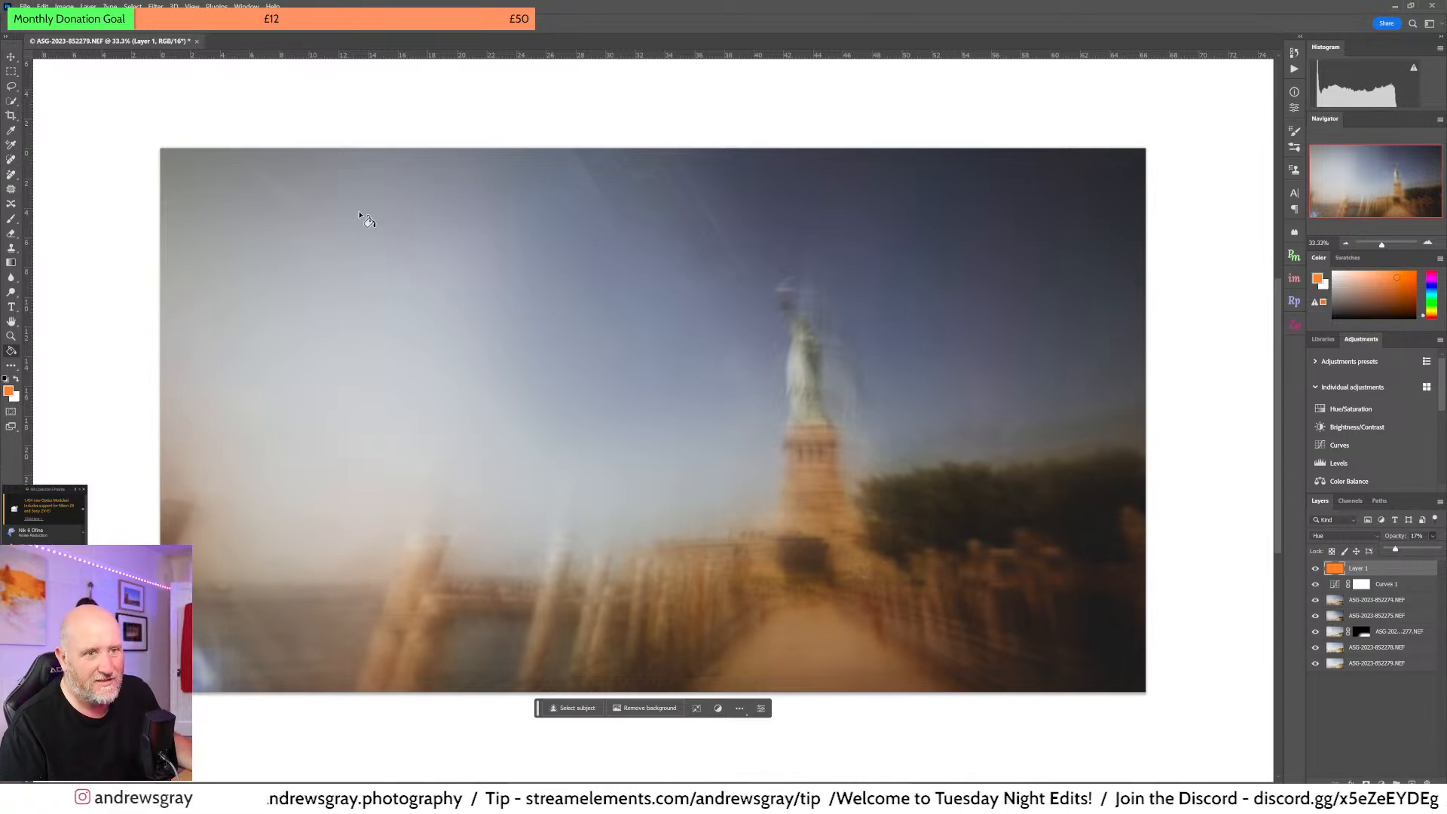
- Open the composite in Nik 6 Analog Efex and move the before/after divider towards the photo's left edge
click(11, 73)
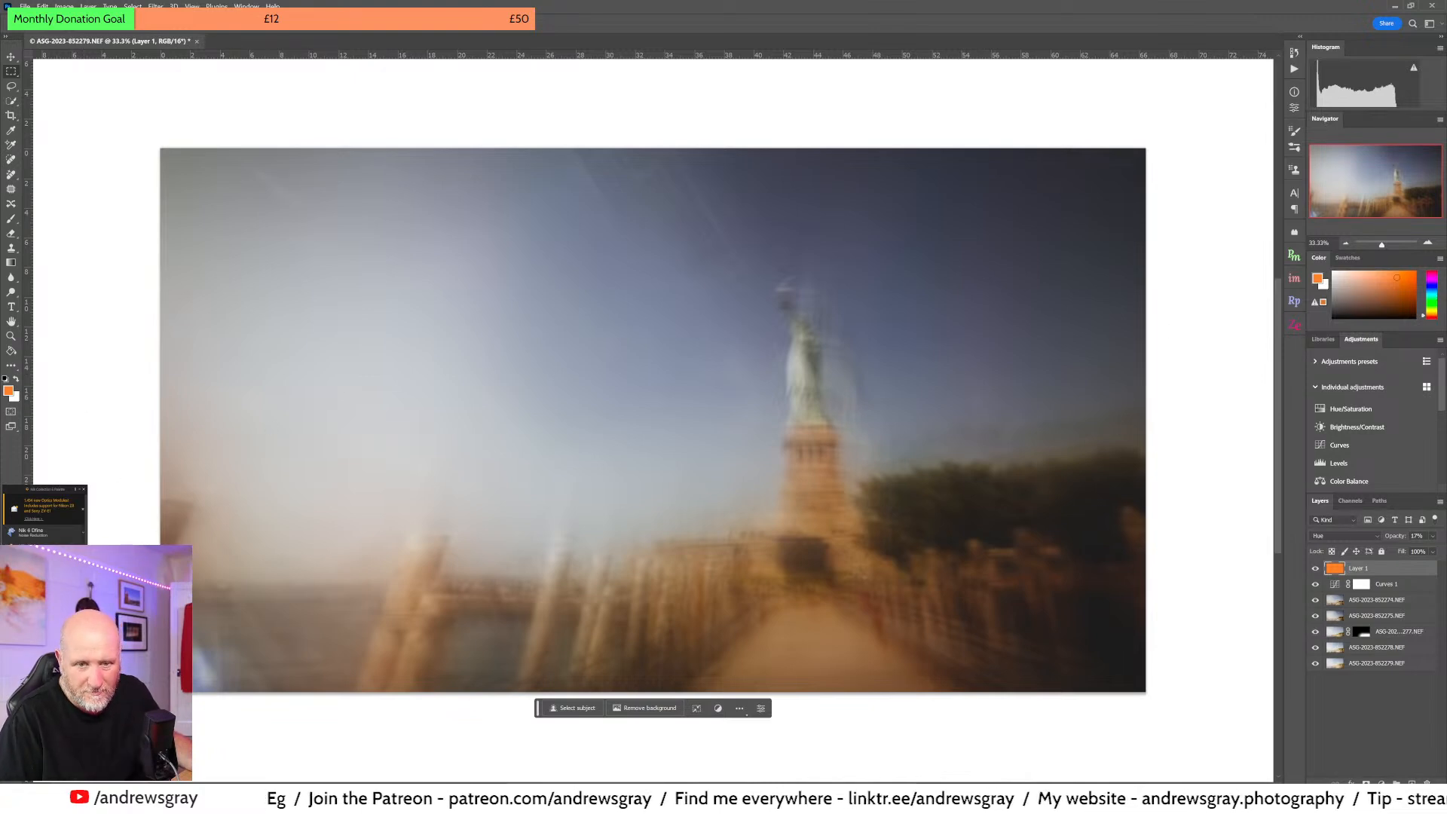
key(shift+alt+n)
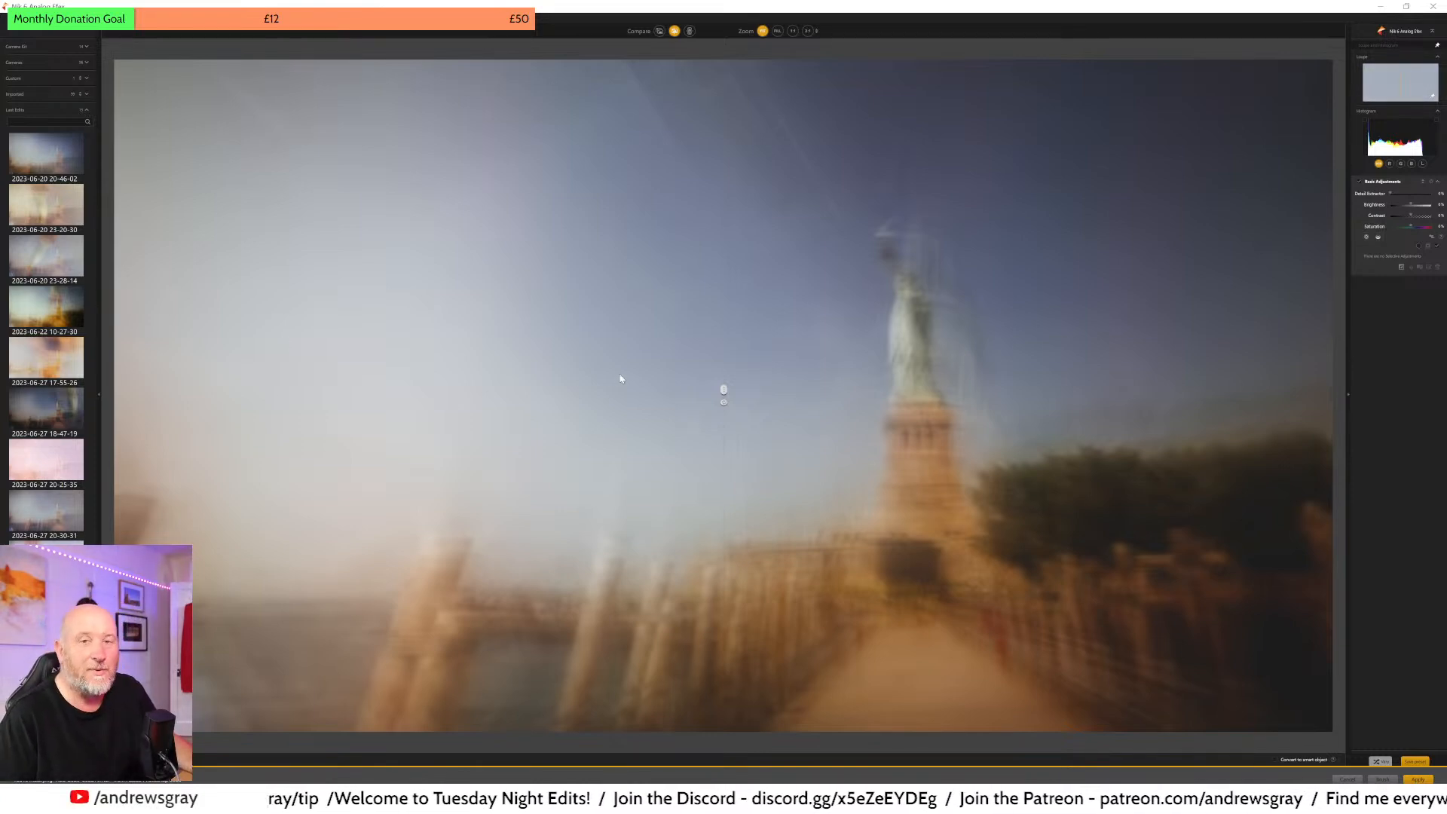
drag(723, 394, 433, 389)
drag(104, 364, 494, 377)
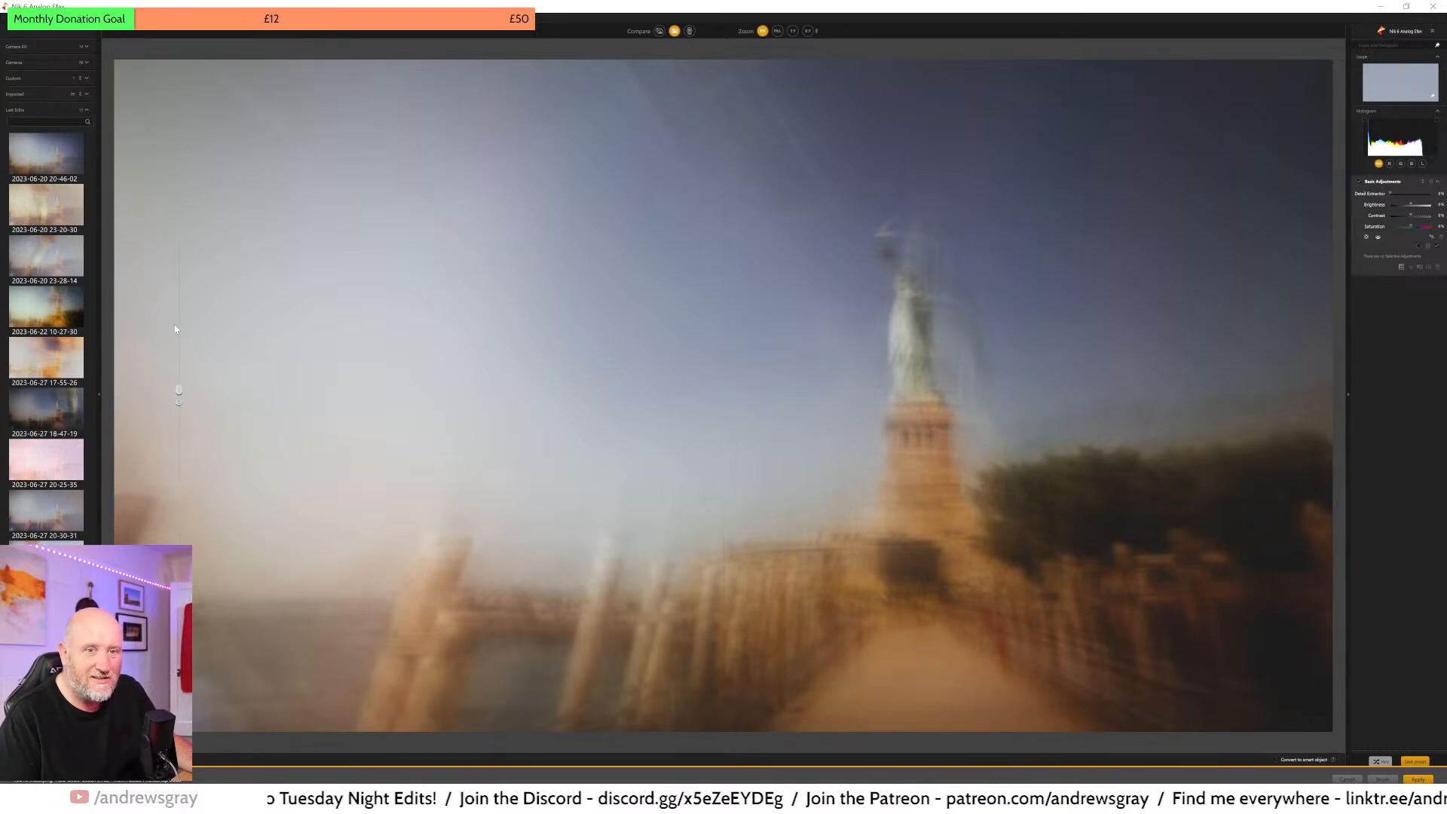
- Examine the previews among the last edits and the imported presets, and try the Thornton blur preset on the photo
scroll(62, 409, down, 3)
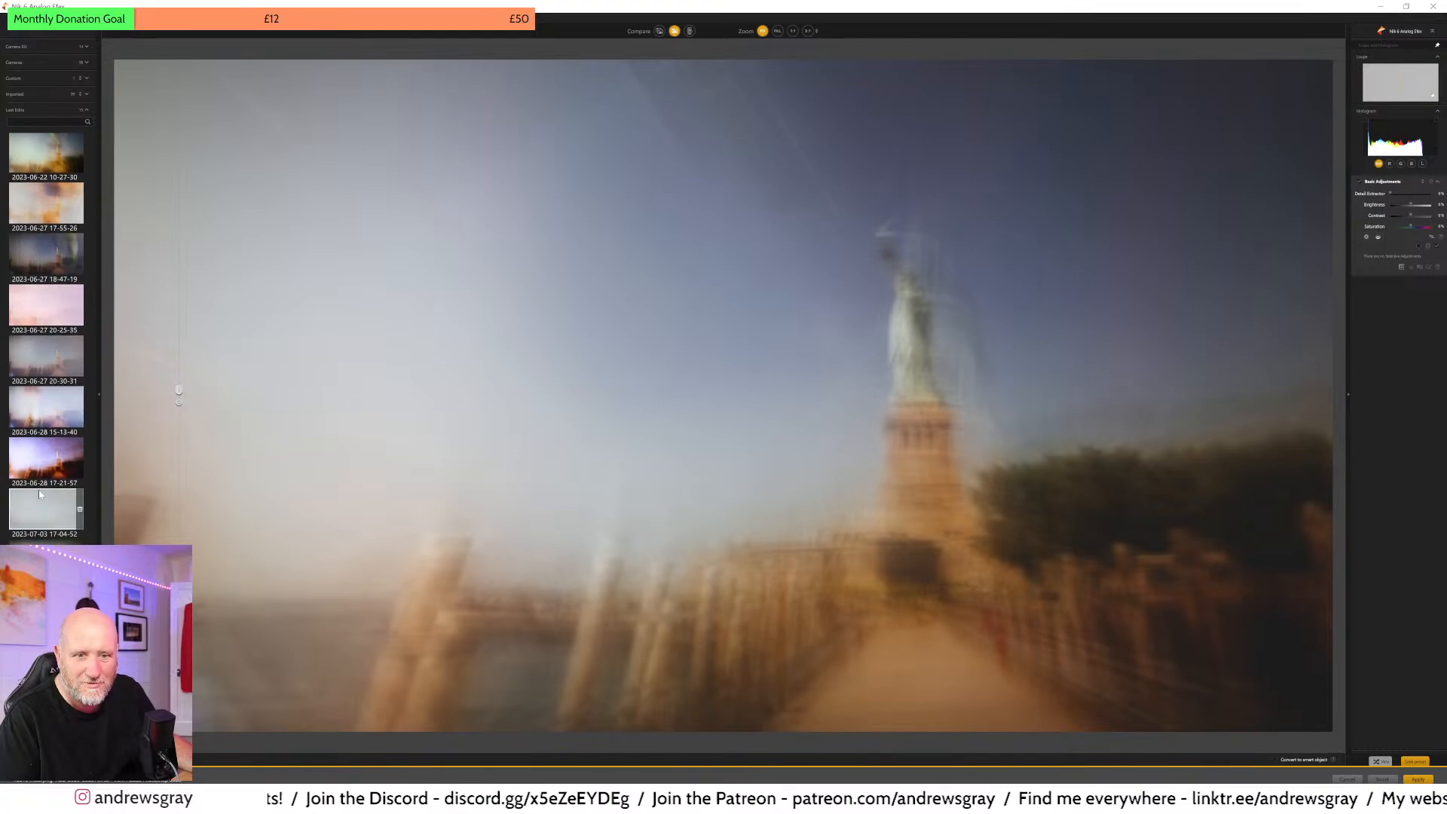
scroll(60, 411, down, 2)
scroll(46, 339, up, 4)
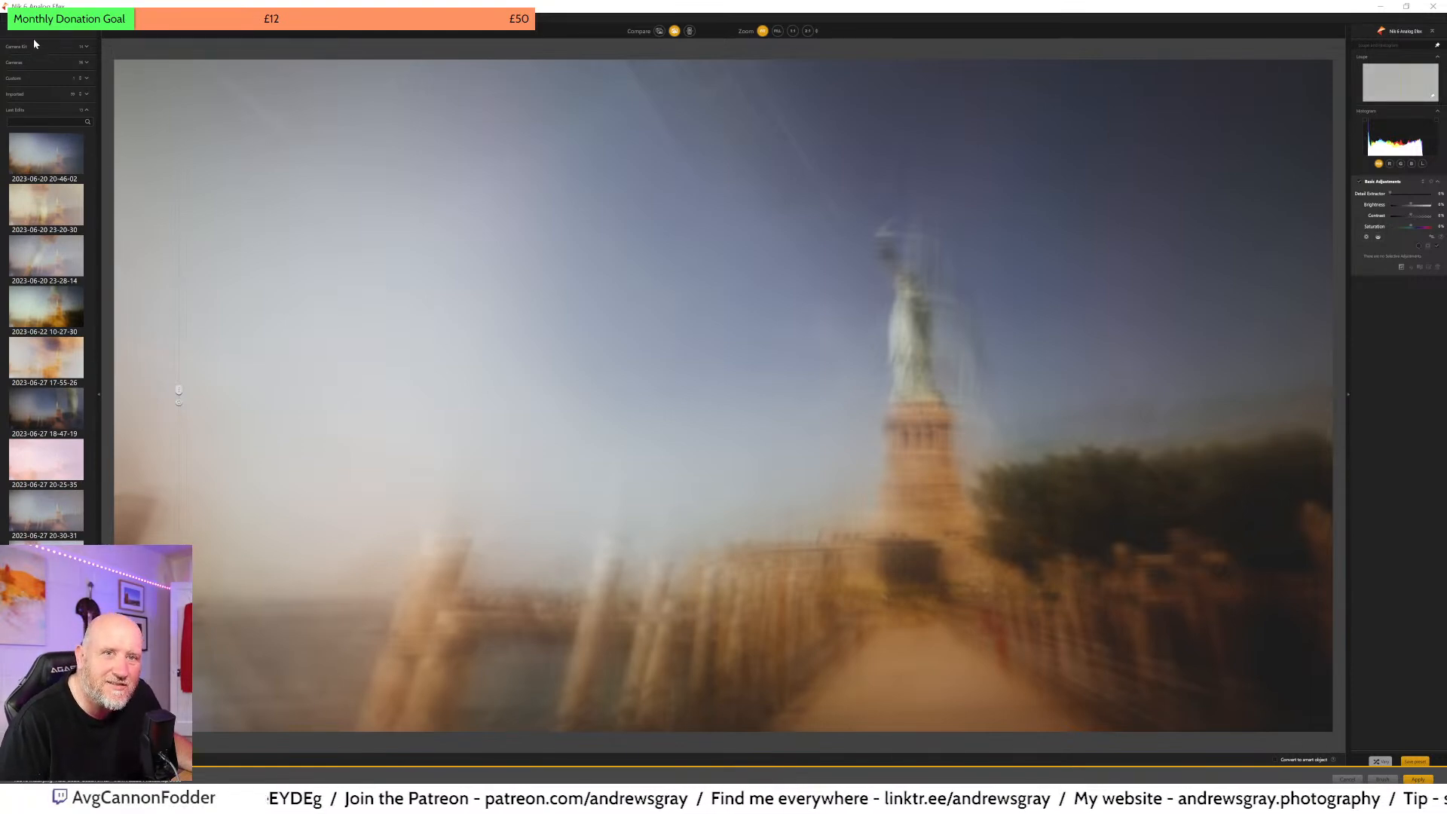
click(29, 94)
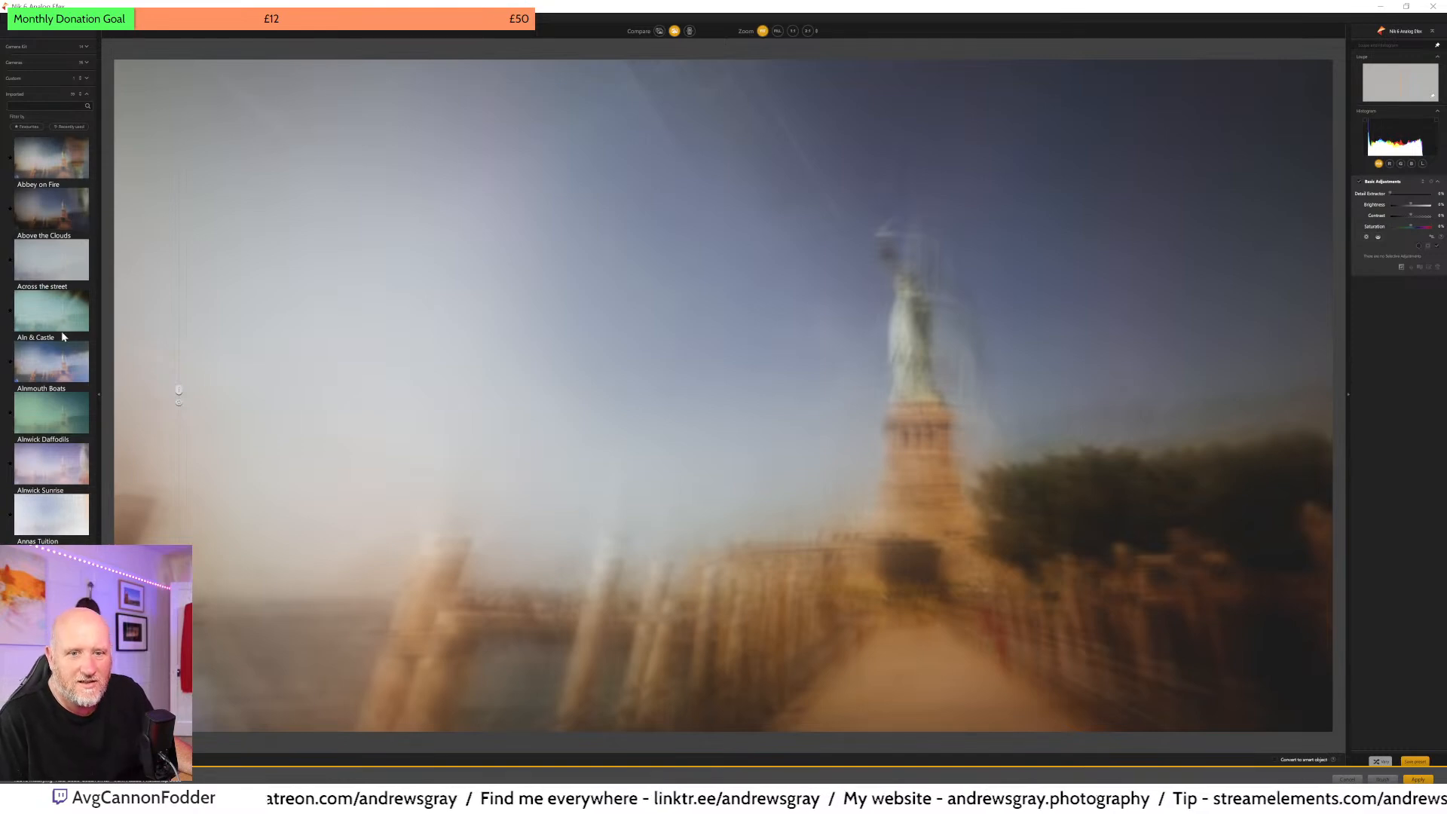
scroll(62, 339, down, 1)
scroll(64, 342, down, 10)
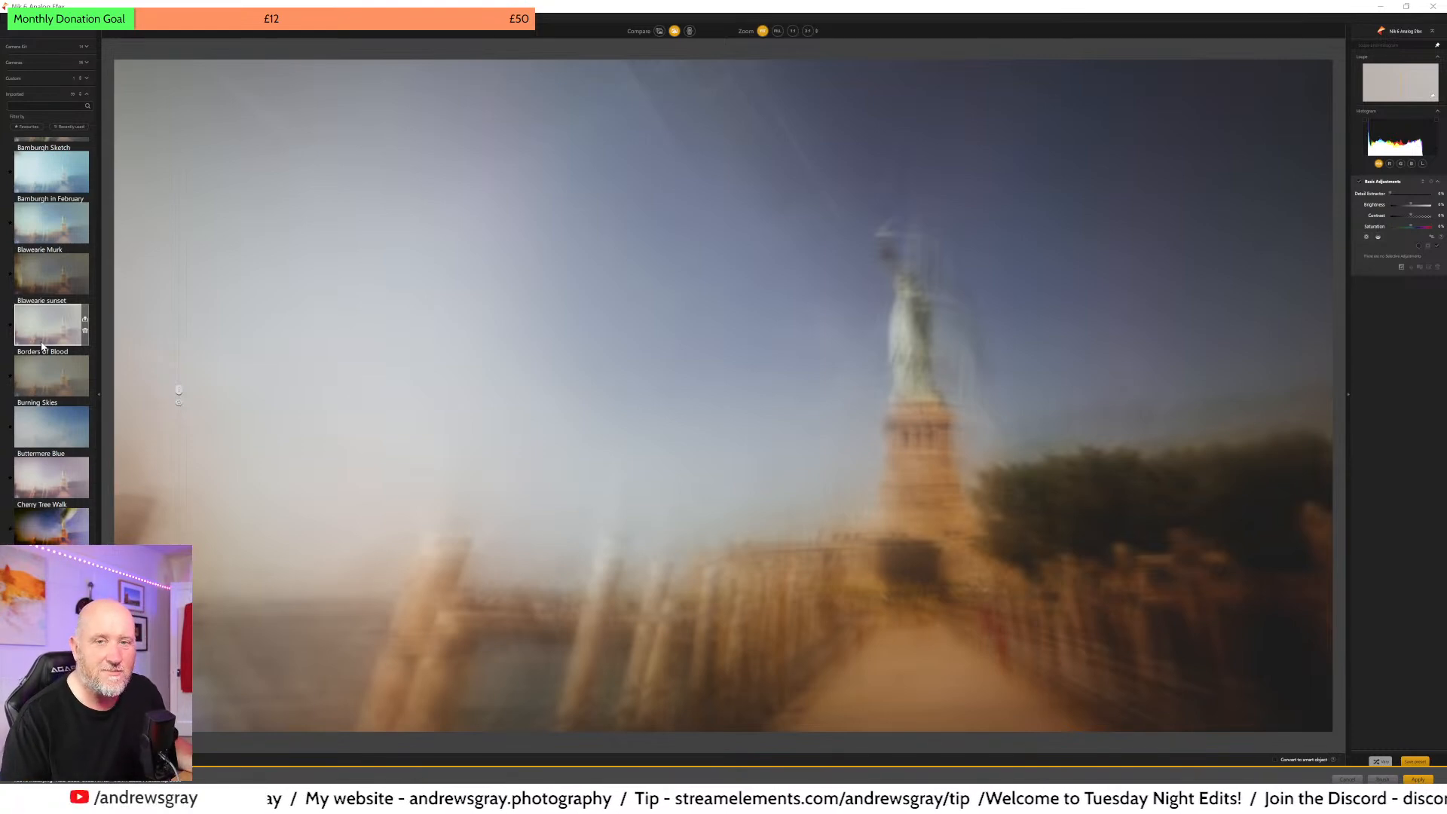
scroll(45, 317, up, 5)
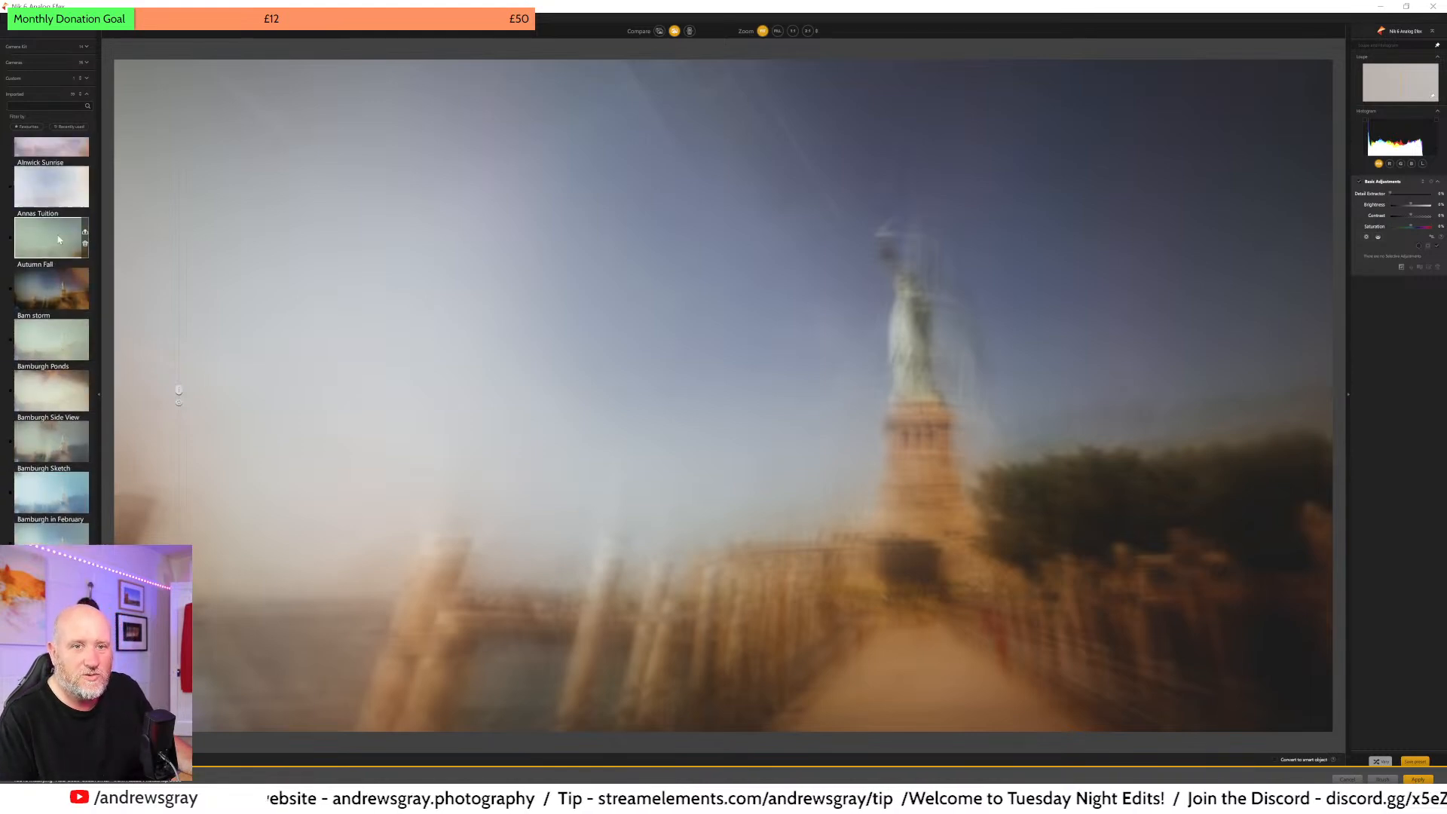
scroll(58, 239, down, 8)
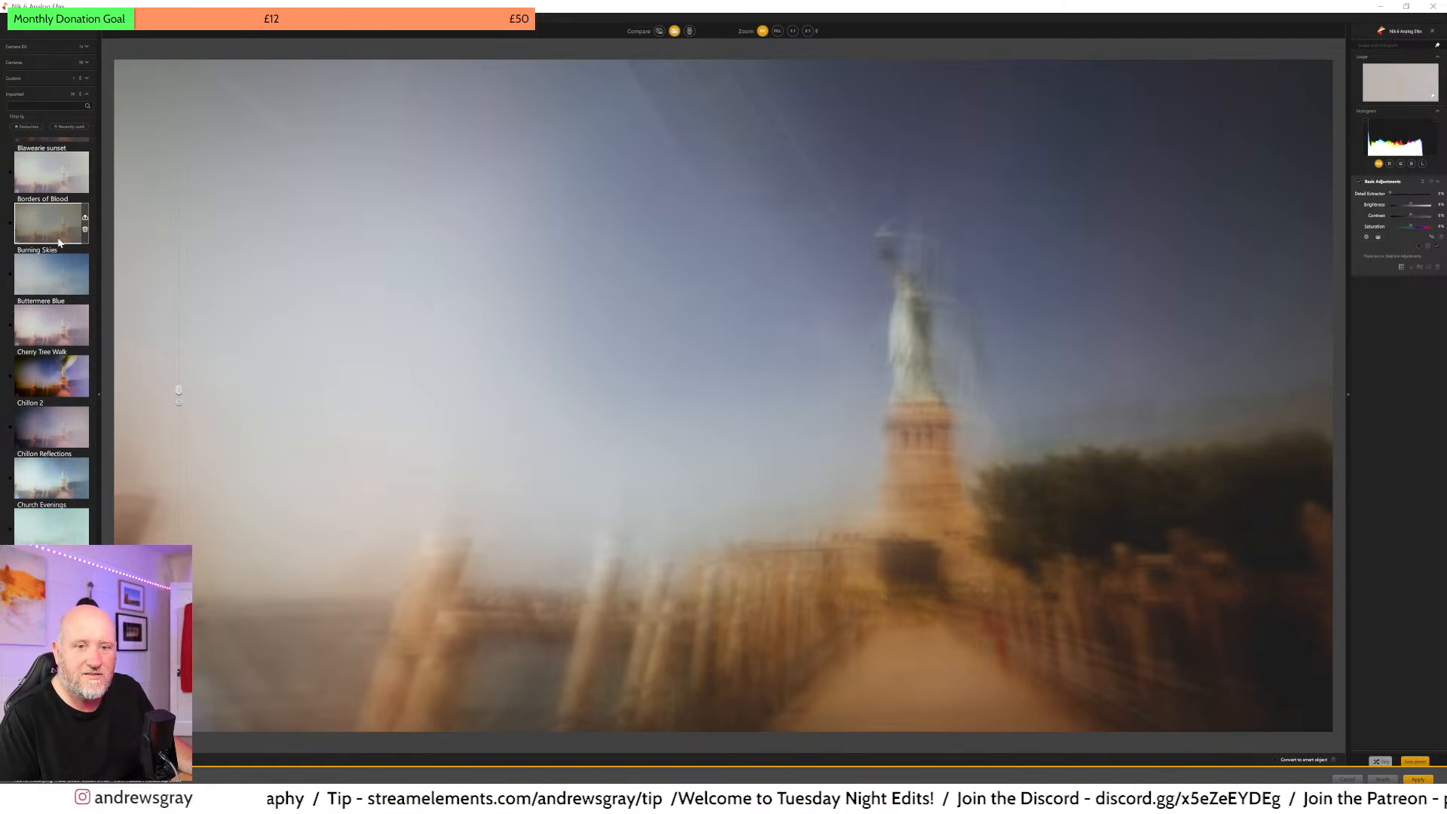
scroll(59, 242, down, 1)
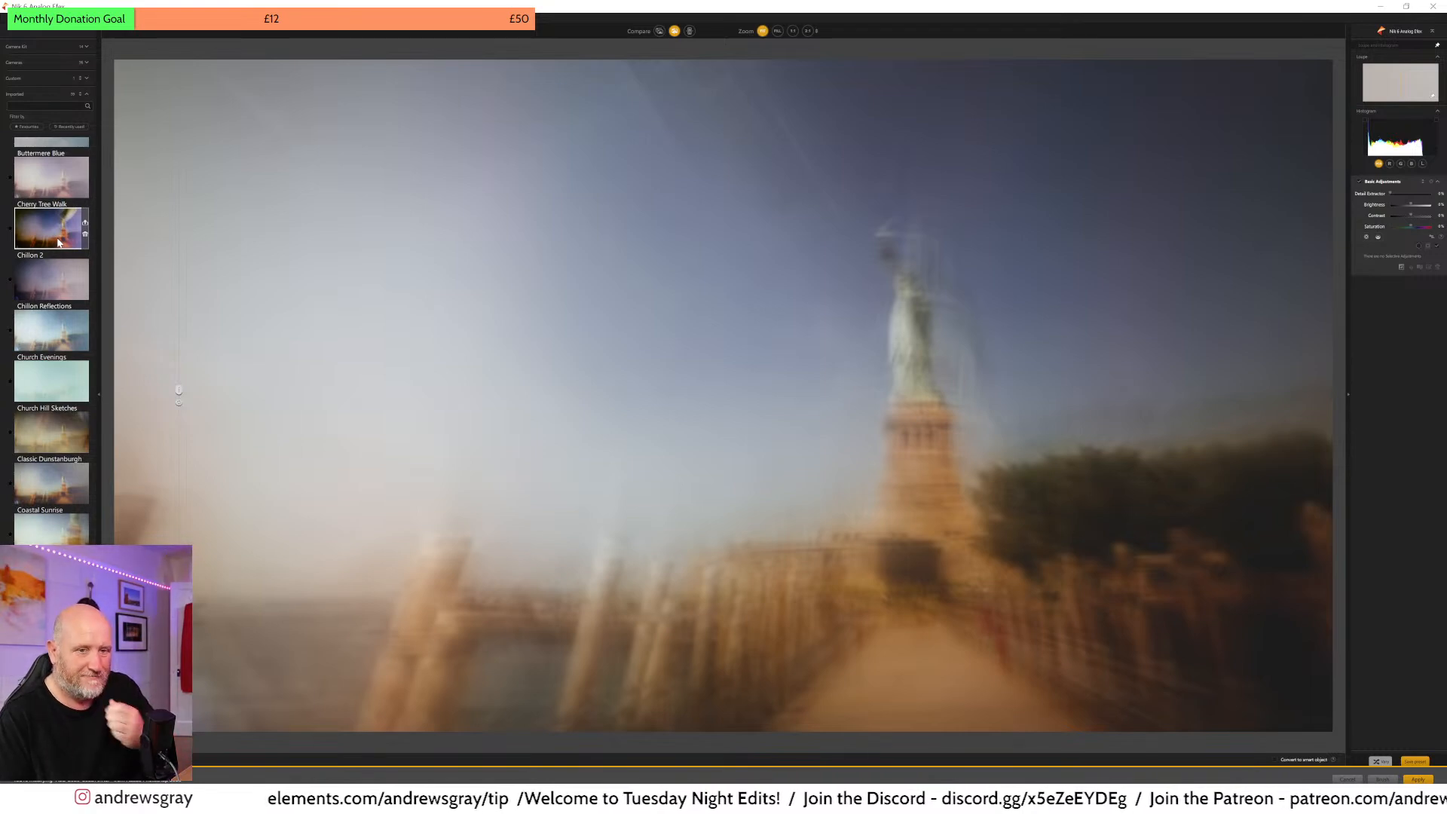
scroll(54, 404, down, 3)
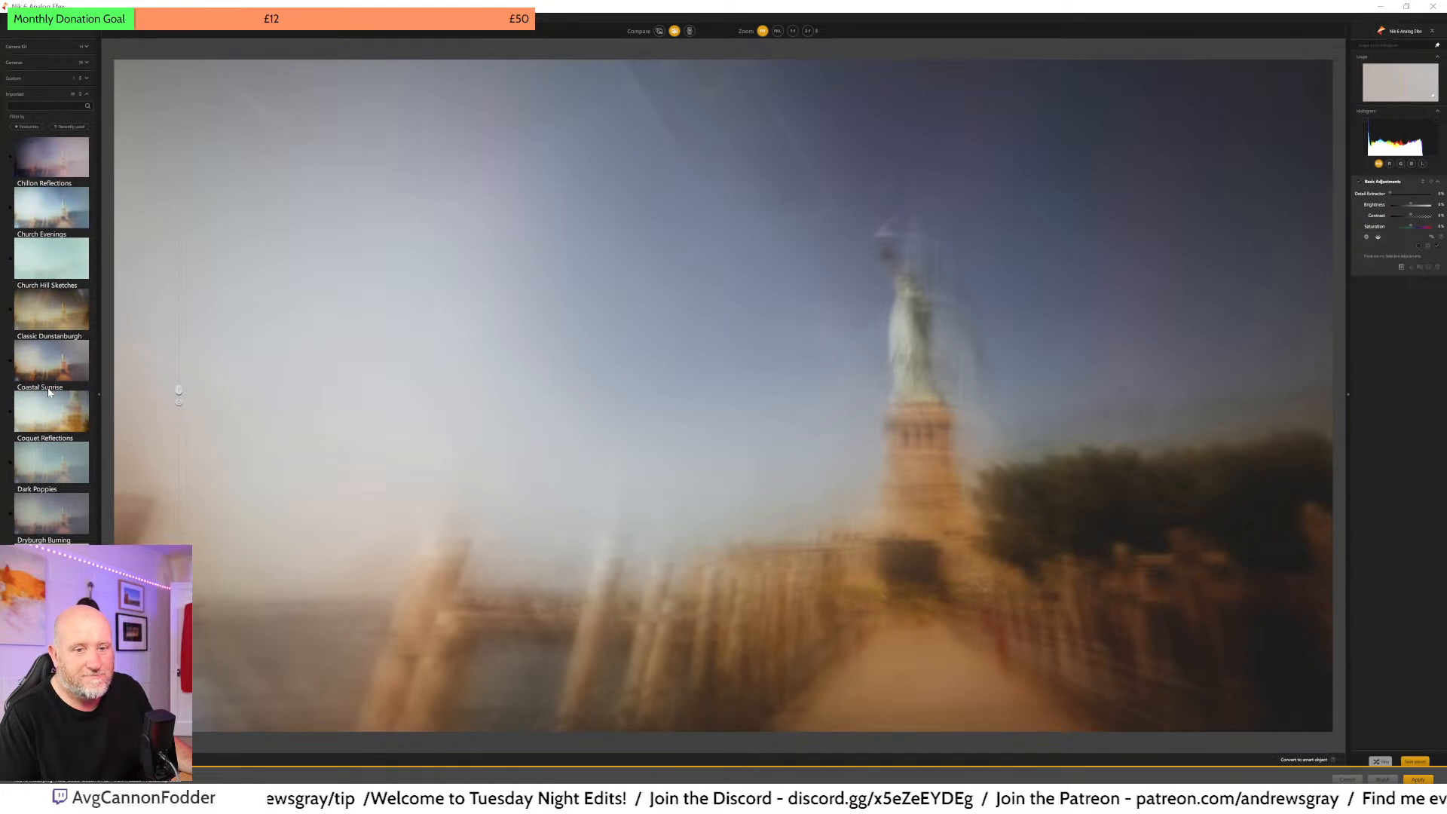
scroll(47, 391, down, 5)
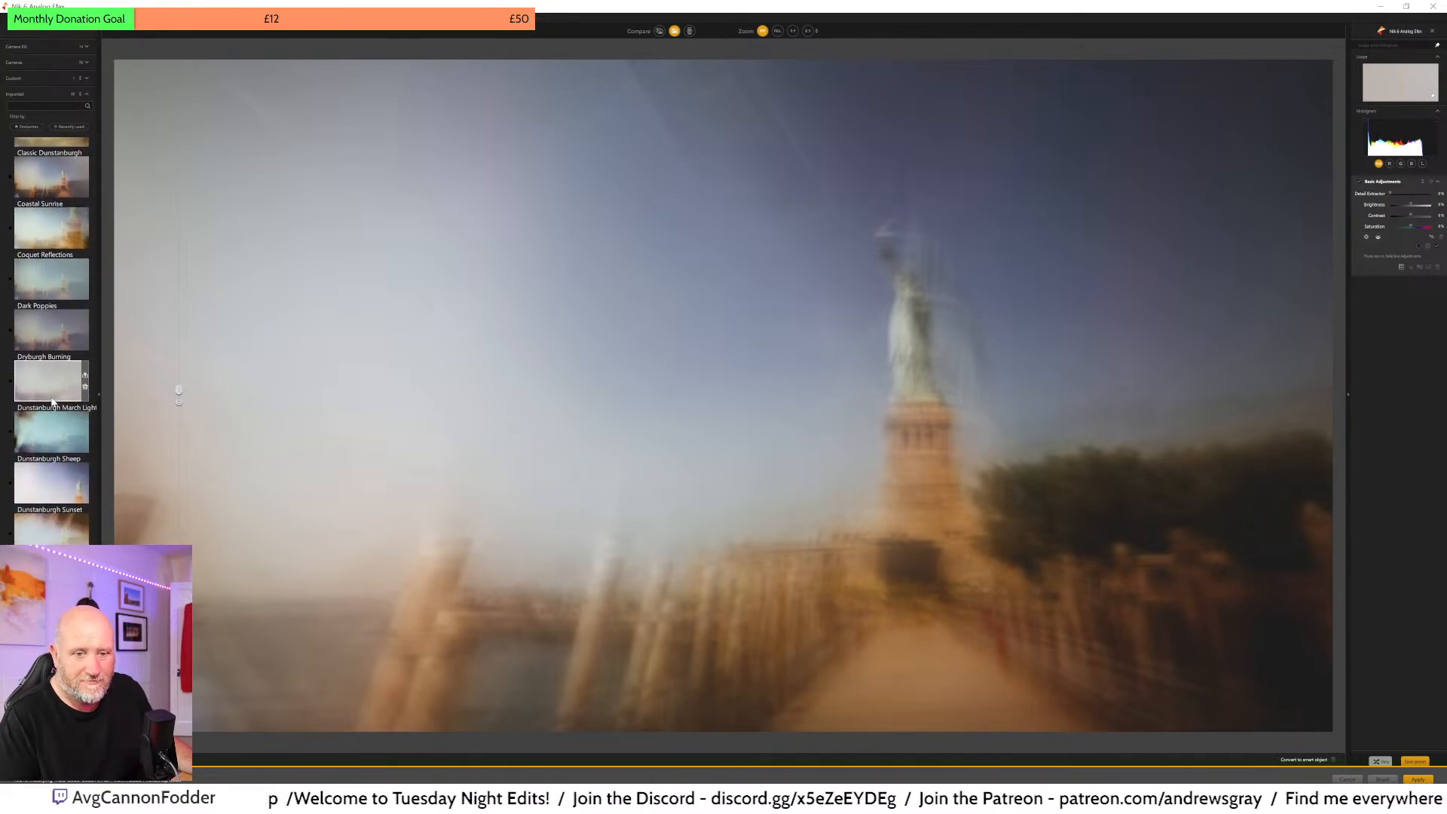
scroll(52, 406, down, 10)
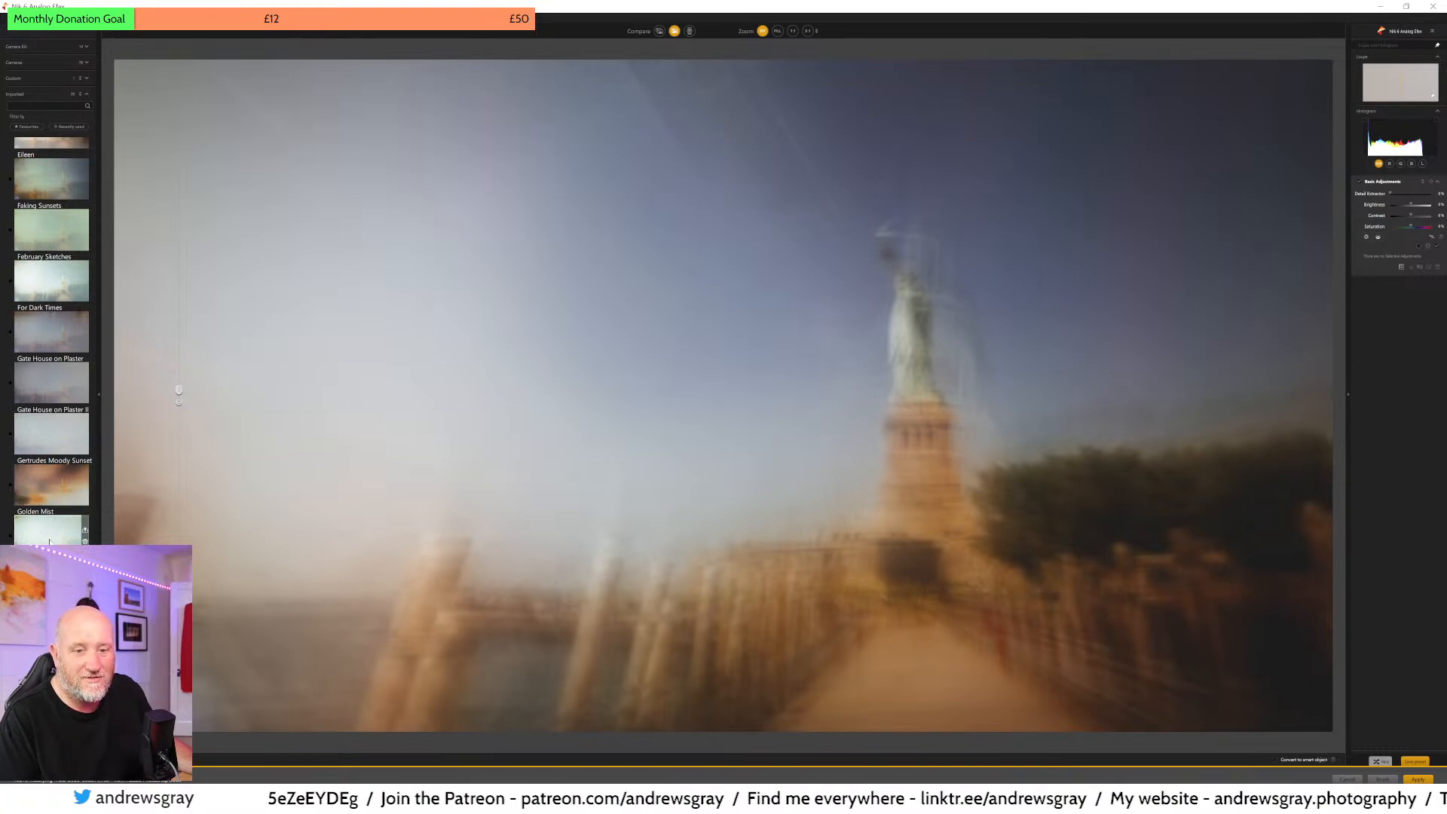
scroll(52, 541, down, 5)
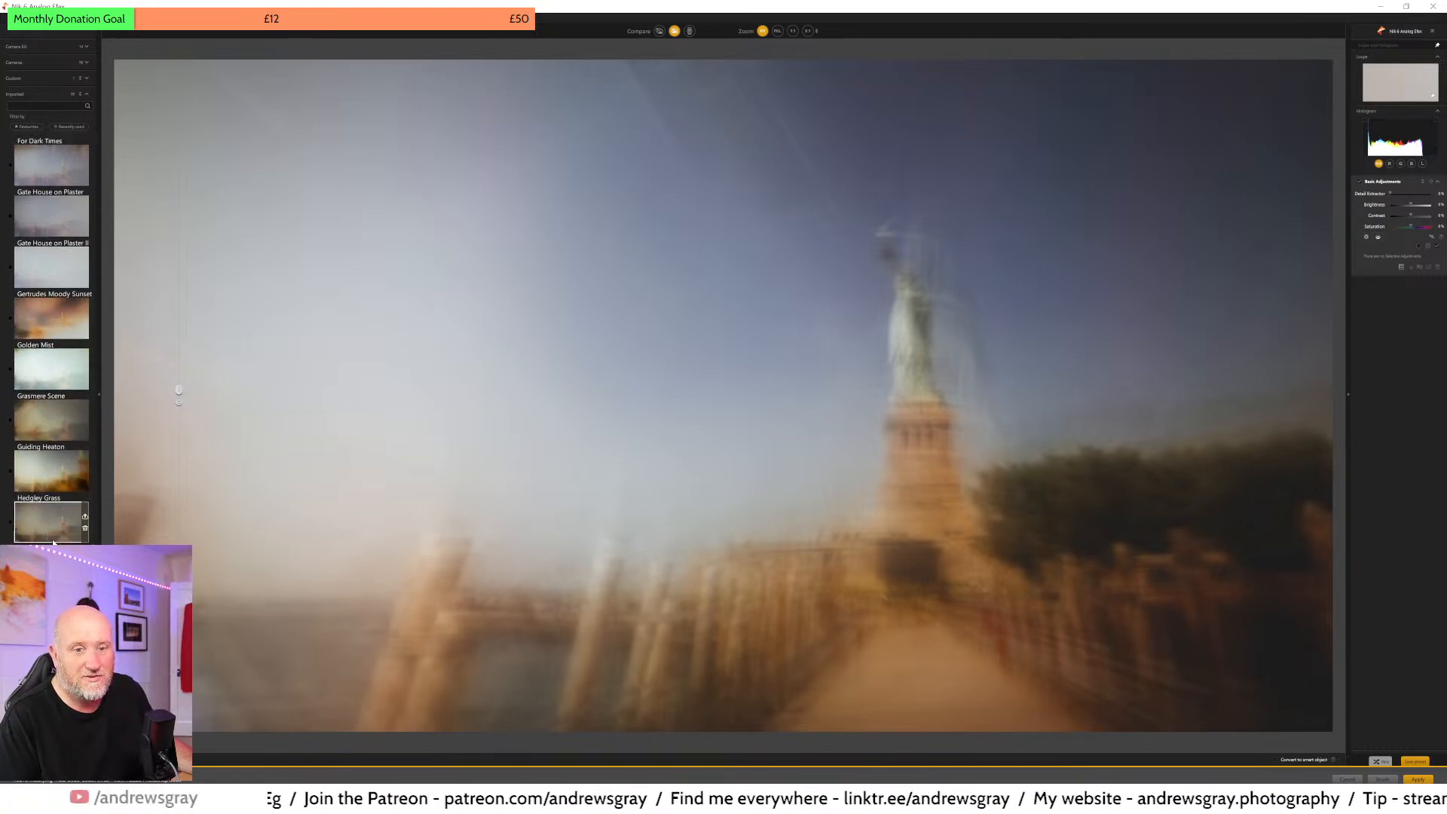
scroll(59, 467, down, 3)
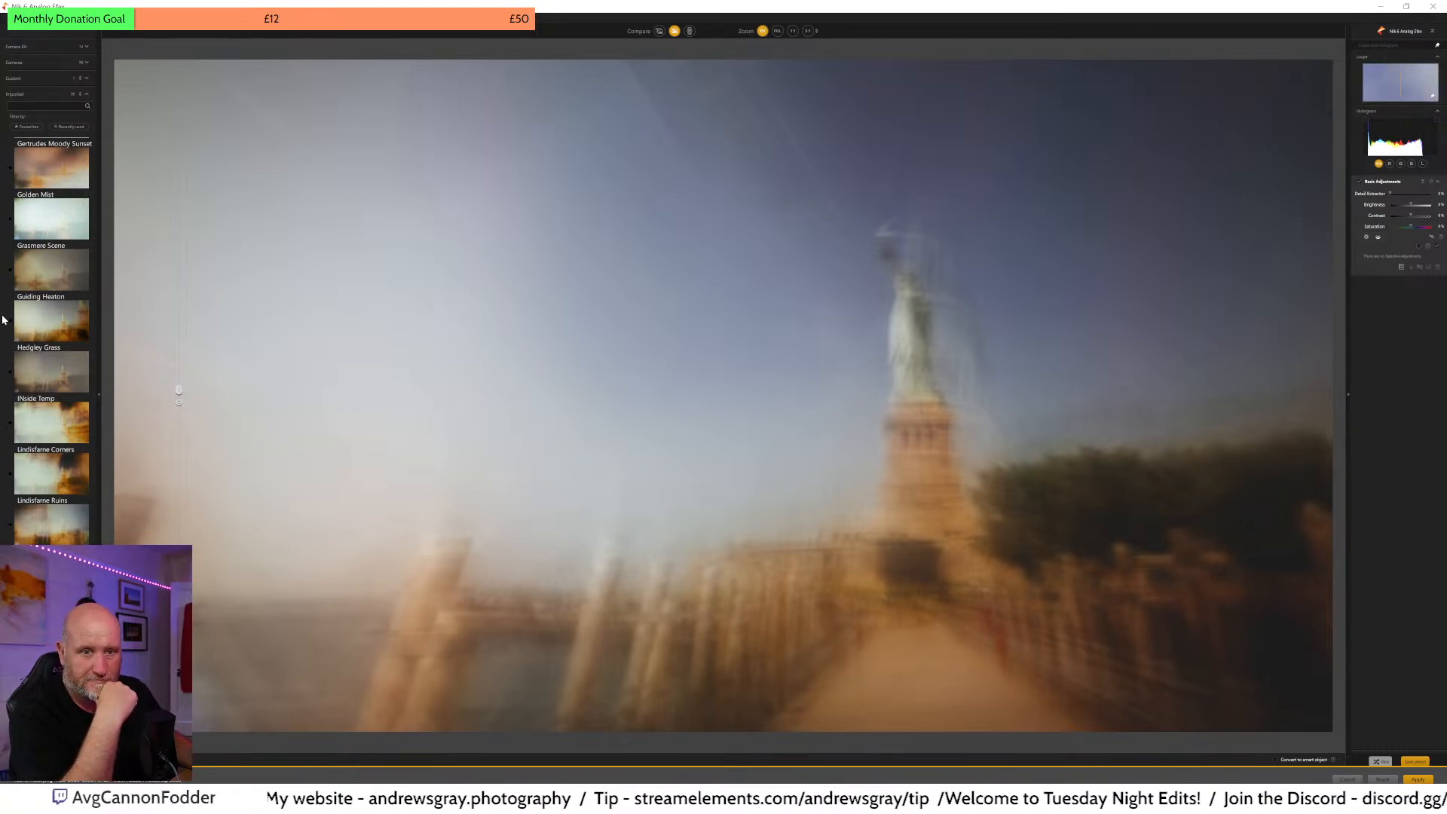
scroll(52, 423, down, 10)
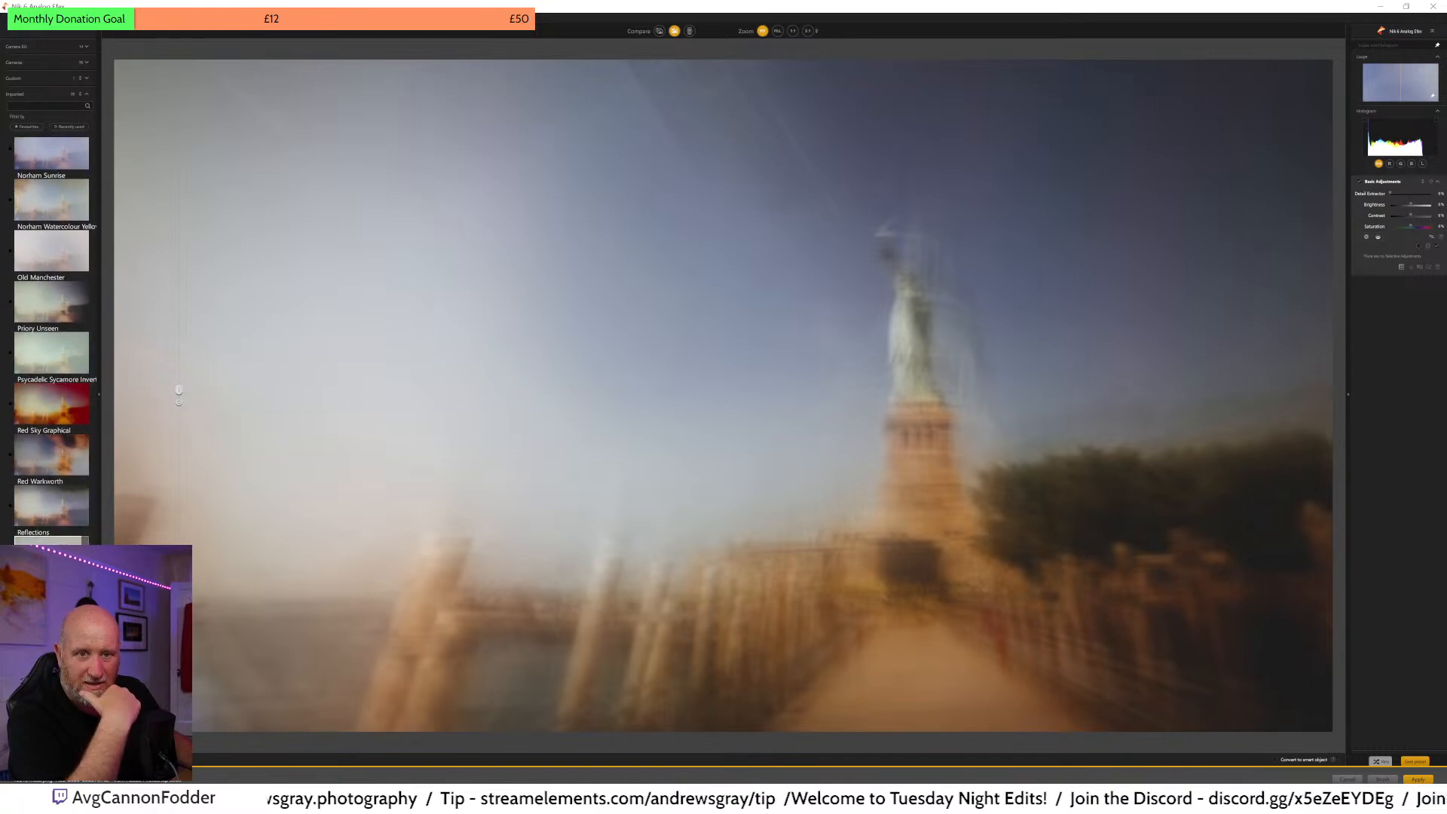
scroll(51, 339, down, 2)
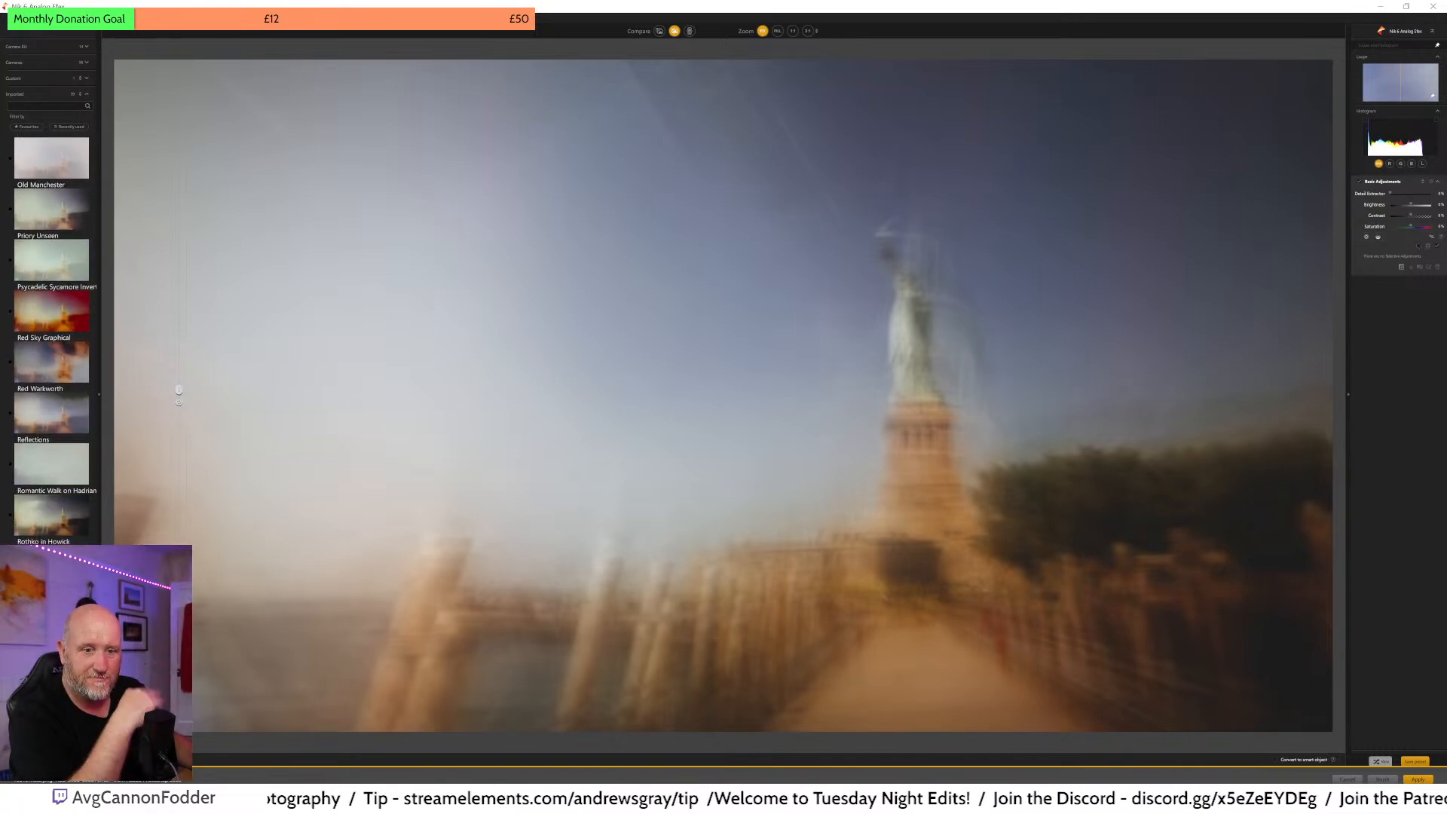
scroll(81, 455, down, 7)
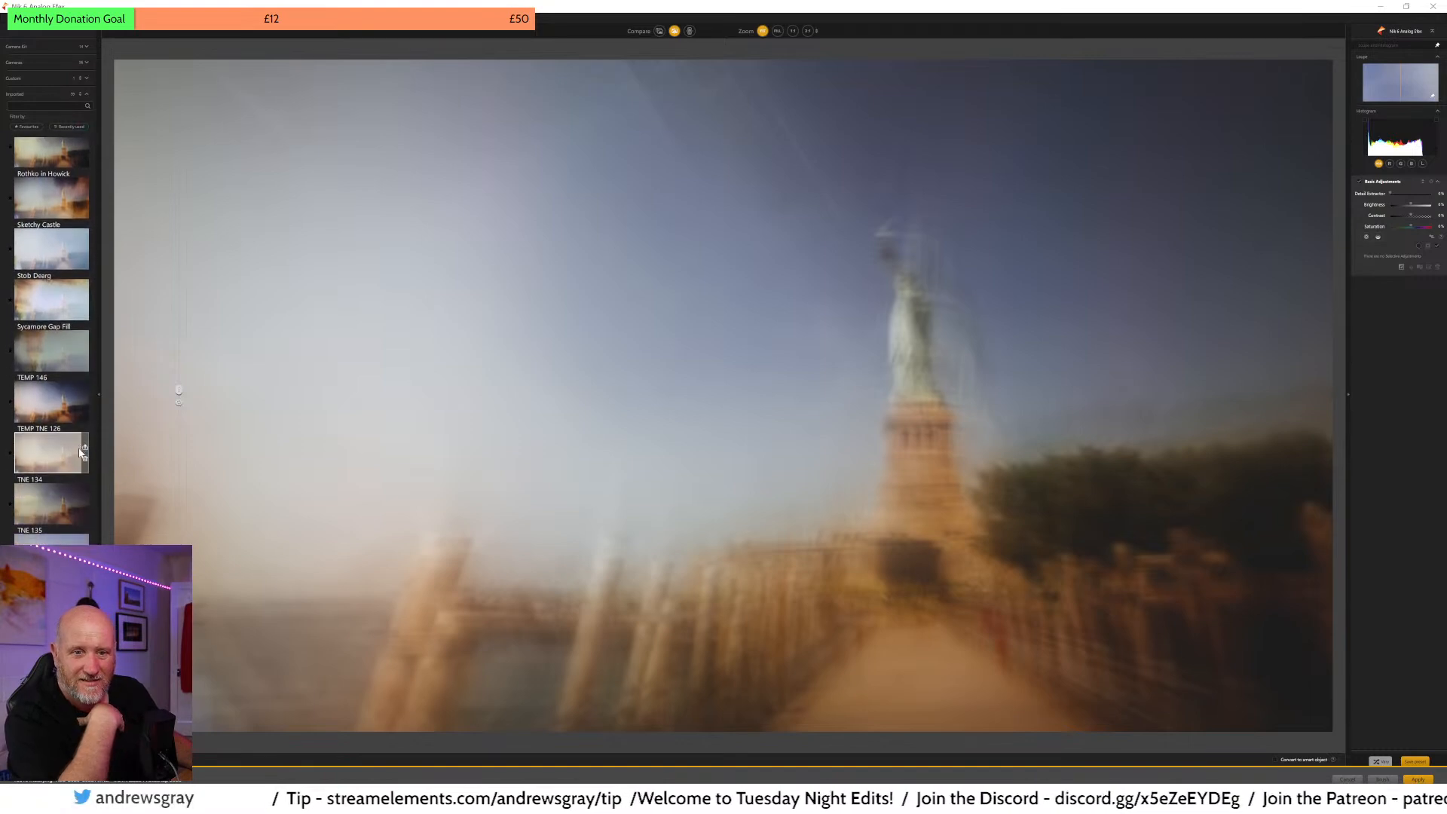
scroll(88, 326, down, 7)
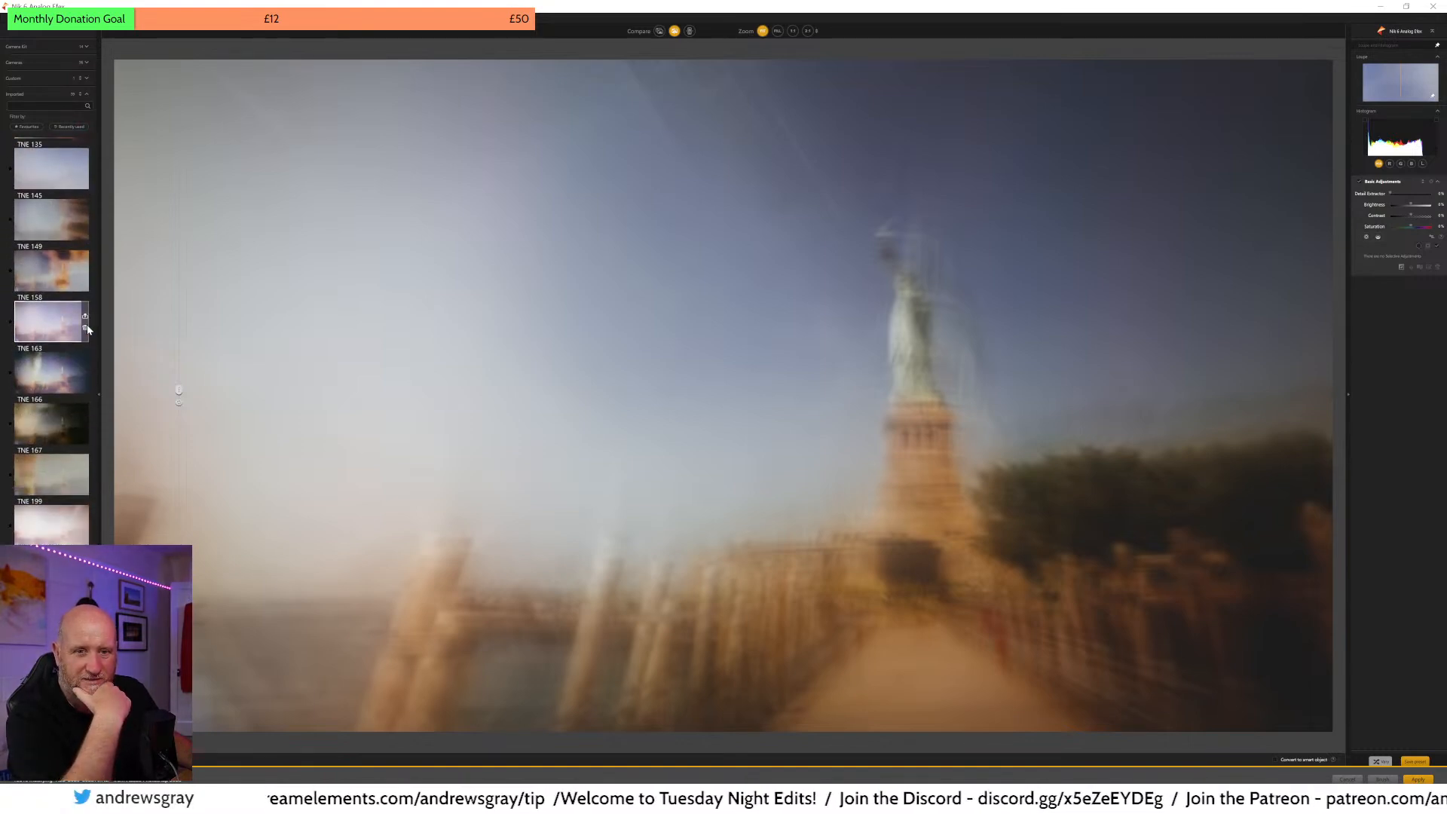
scroll(87, 326, down, 7)
scroll(88, 336, down, 3)
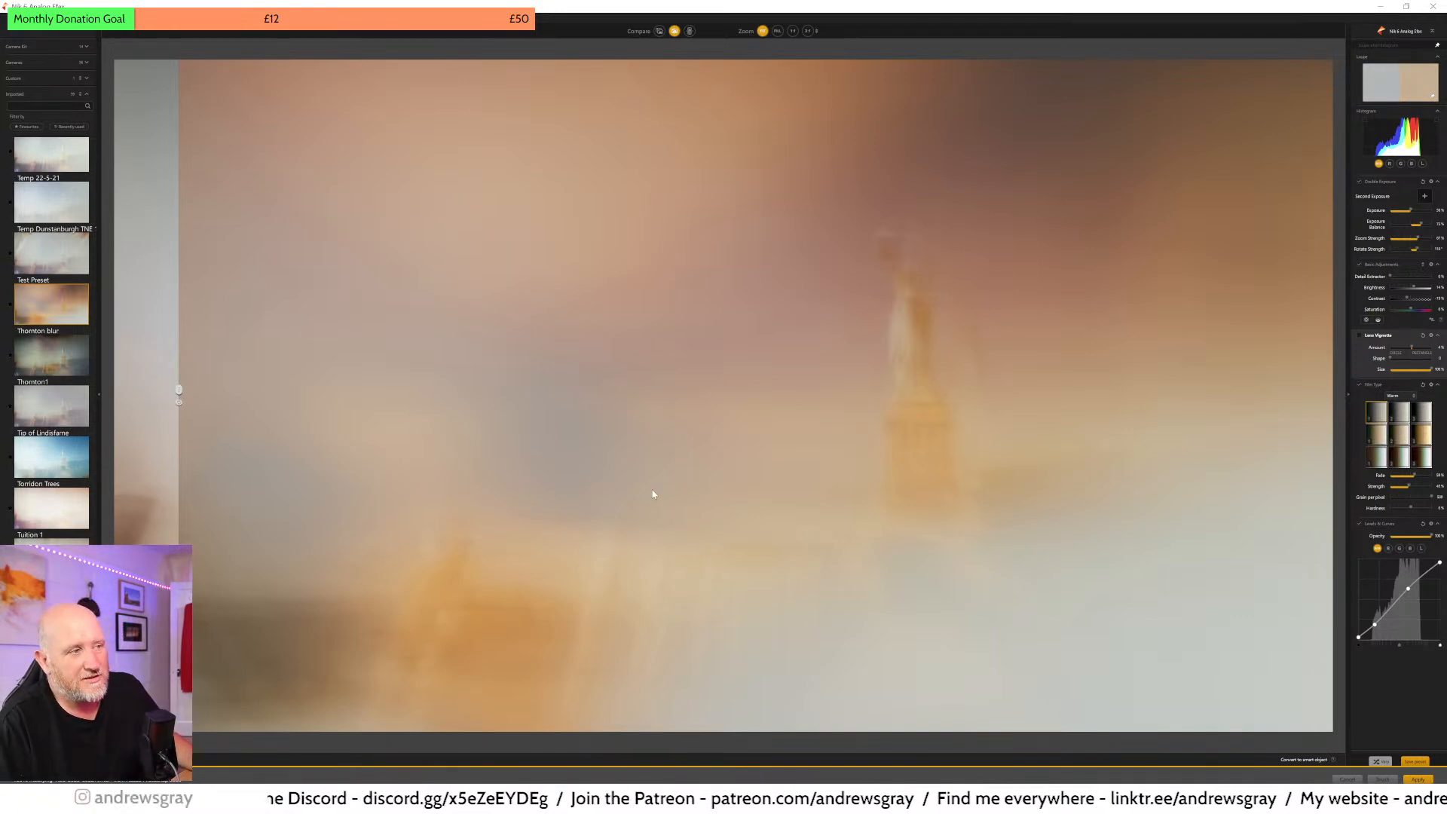
- Try the imported preset Lindisfarne Corners and shift its second exposure towards the lower left of the photo
scroll(26, 352, down, 5)
scroll(53, 539, down, 10)
scroll(53, 540, up, 3)
scroll(53, 539, up, 10)
scroll(47, 475, up, 7)
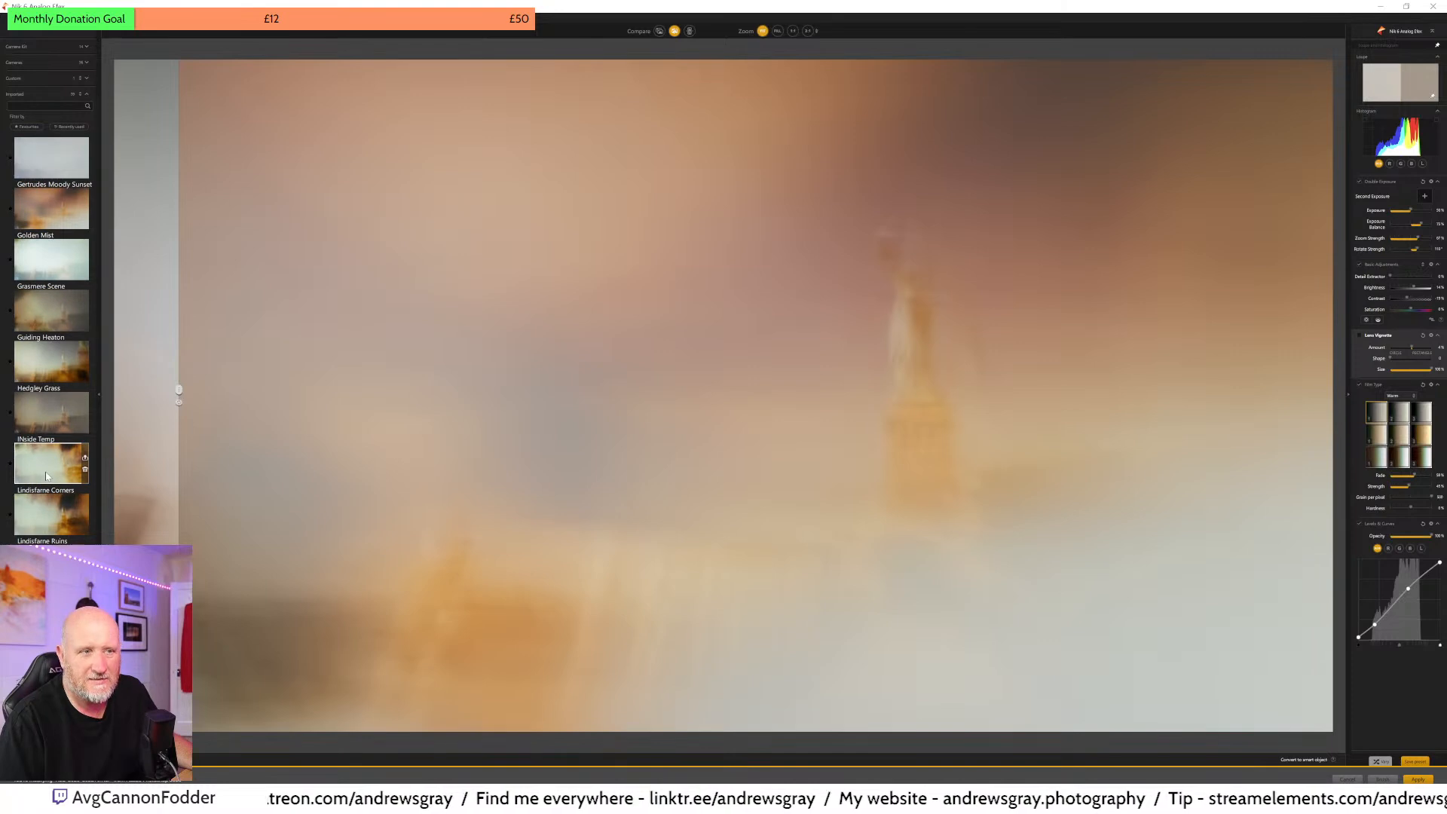
click(45, 472)
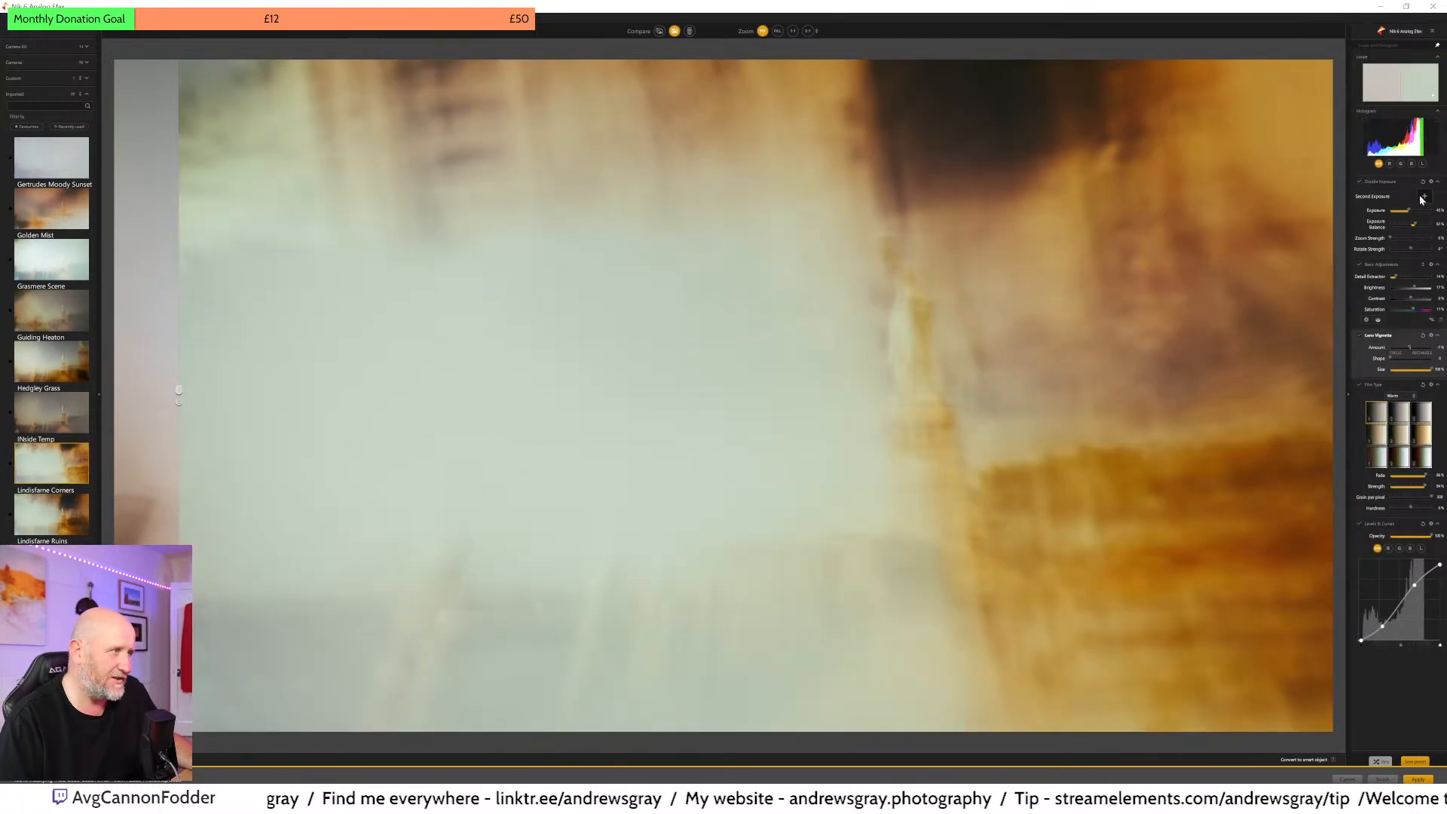
click(1376, 205)
drag(608, 581, 260, 533)
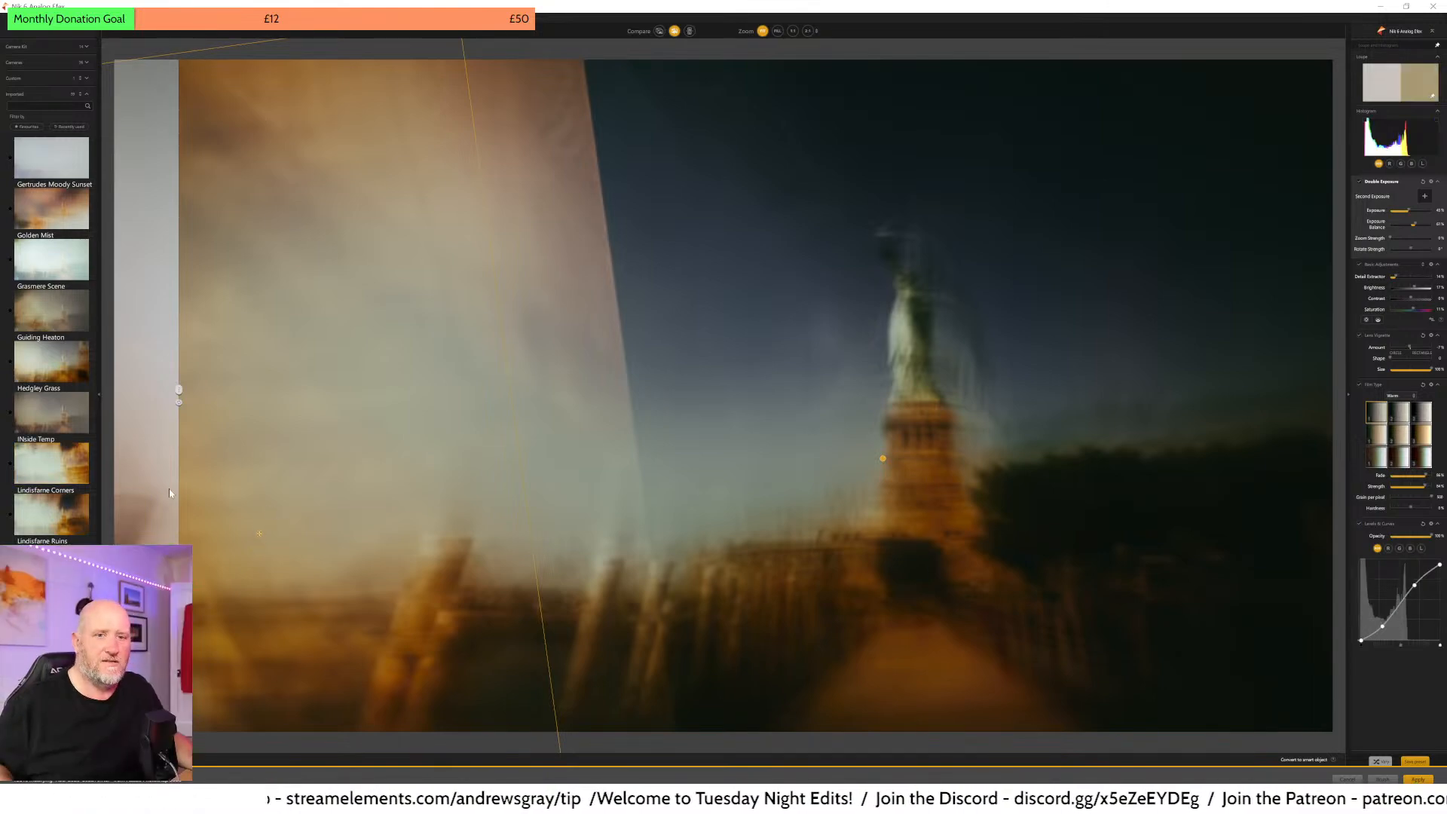
- Apply the imported preset Hedgley Grass and move its double-exposure overlay to the upper left of the photo
click(55, 368)
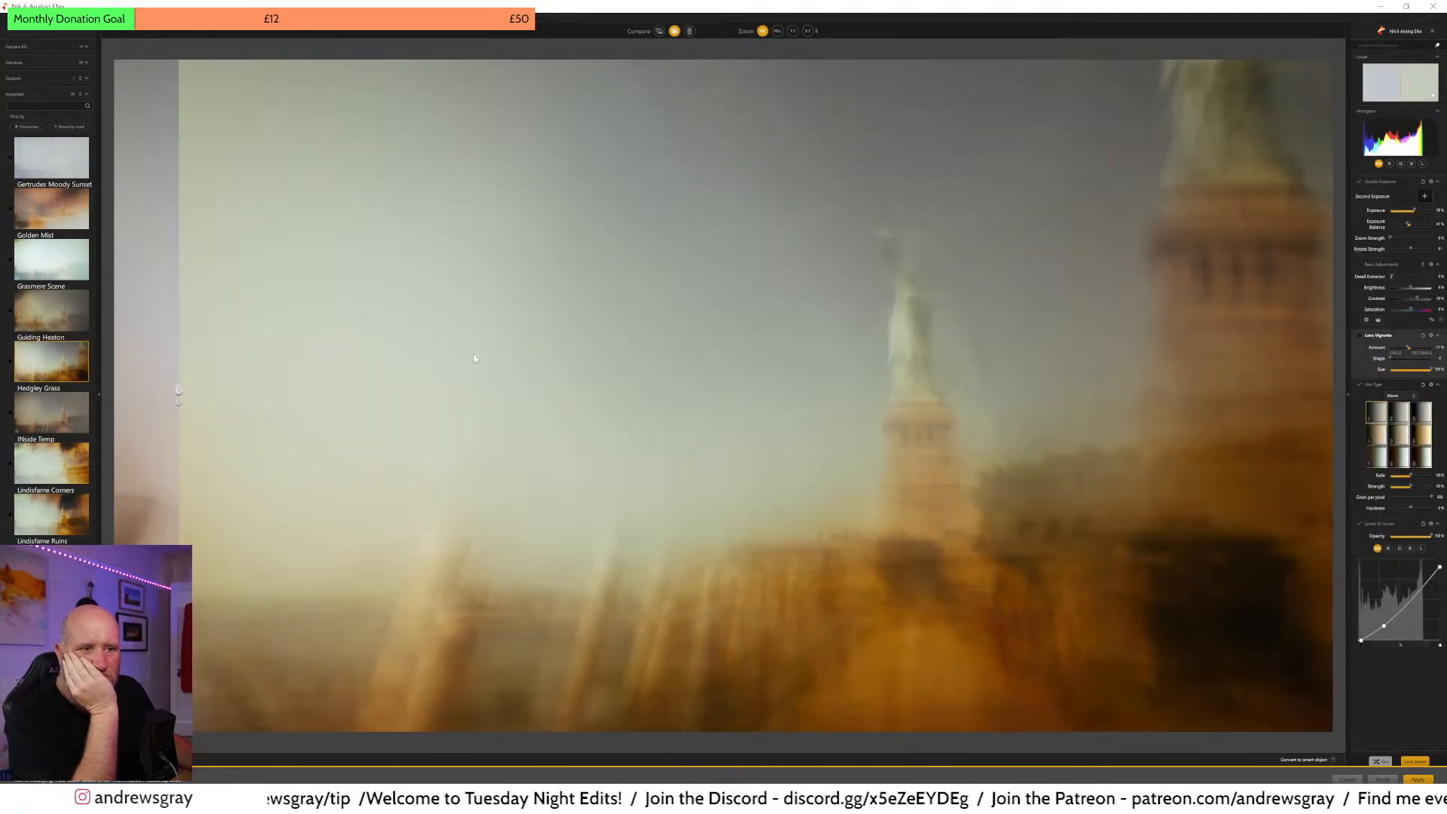
click(1378, 196)
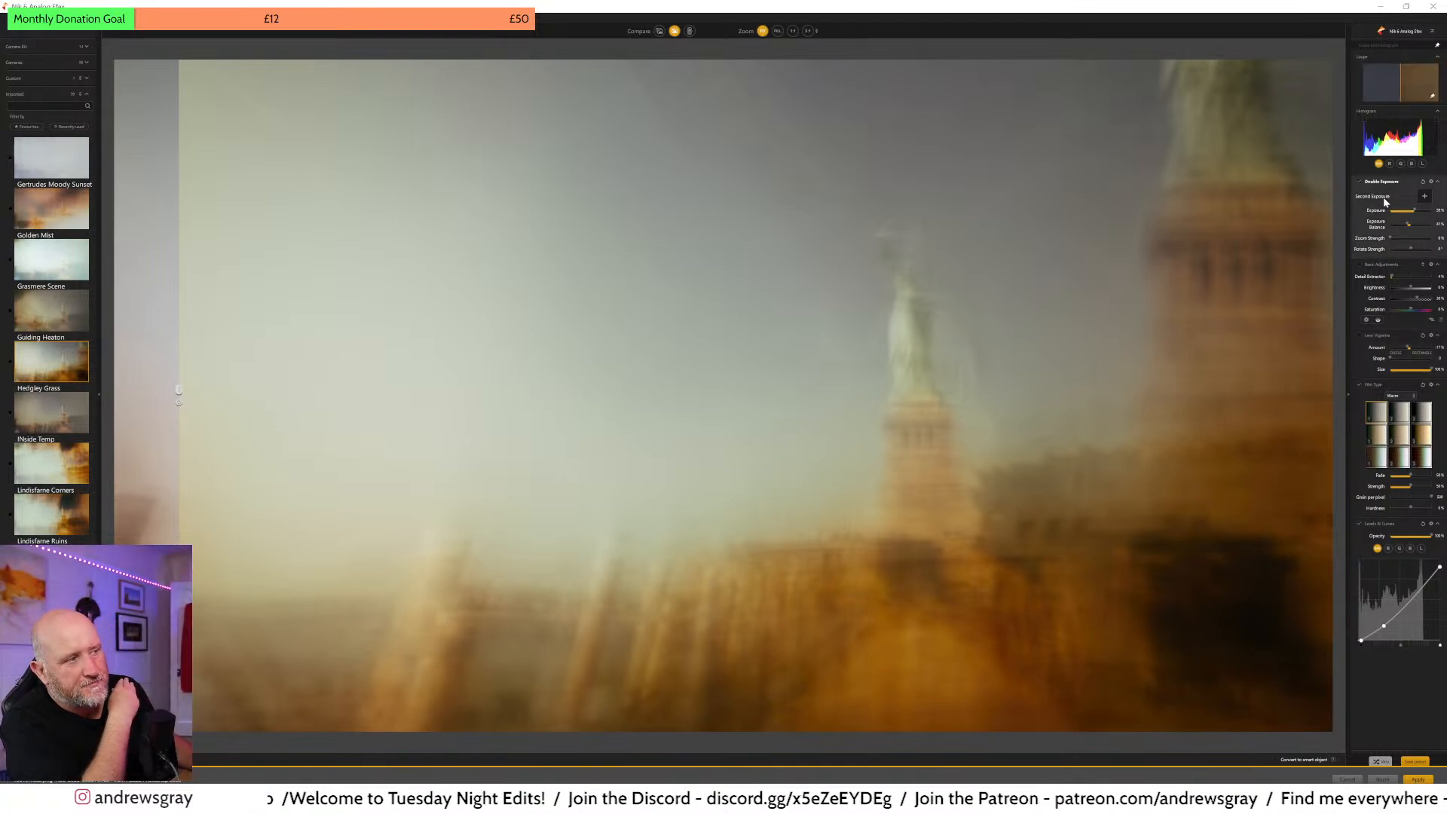
drag(736, 248, 770, 298)
drag(630, 432, 432, 311)
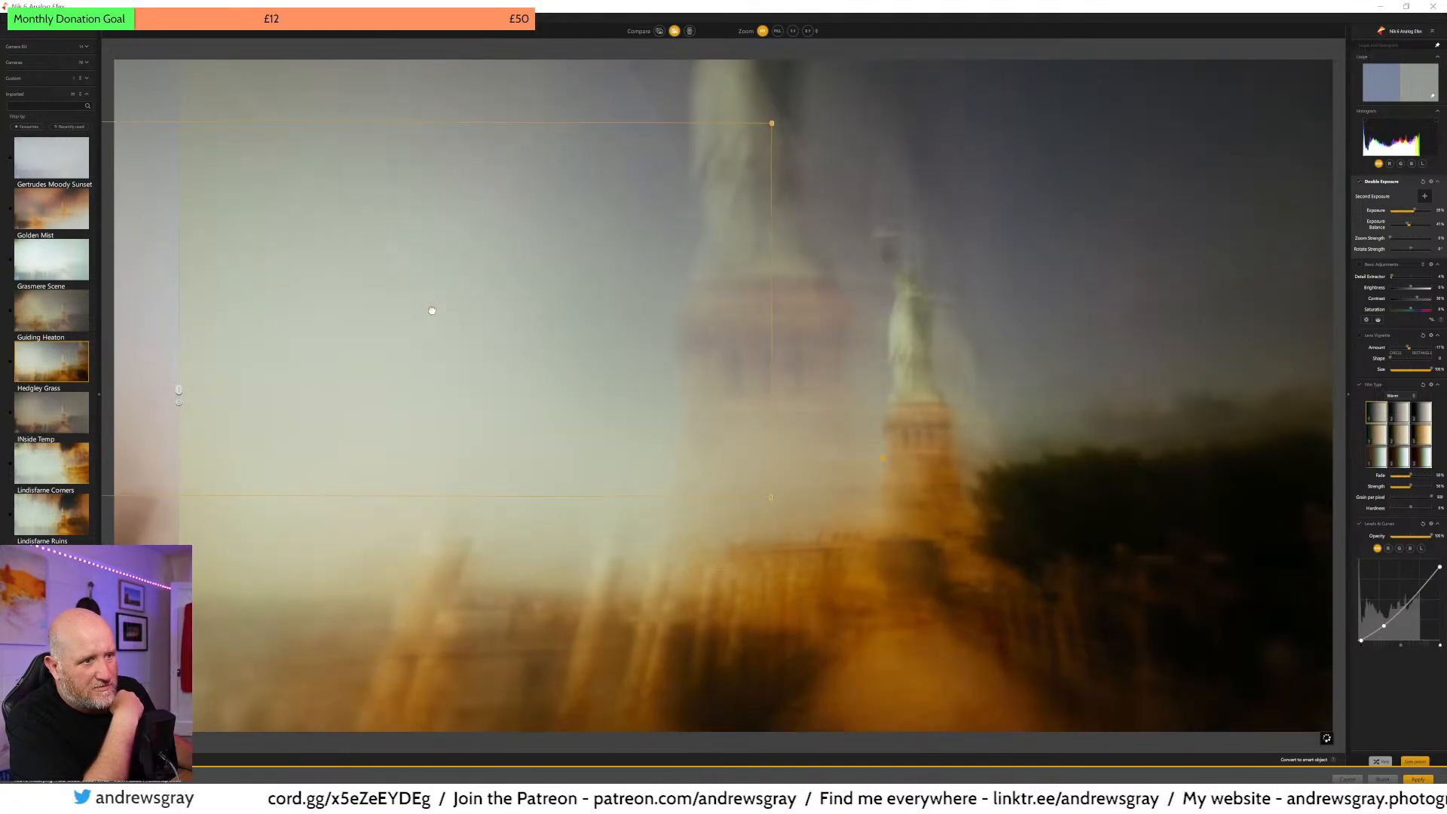
drag(256, 285, 488, 286)
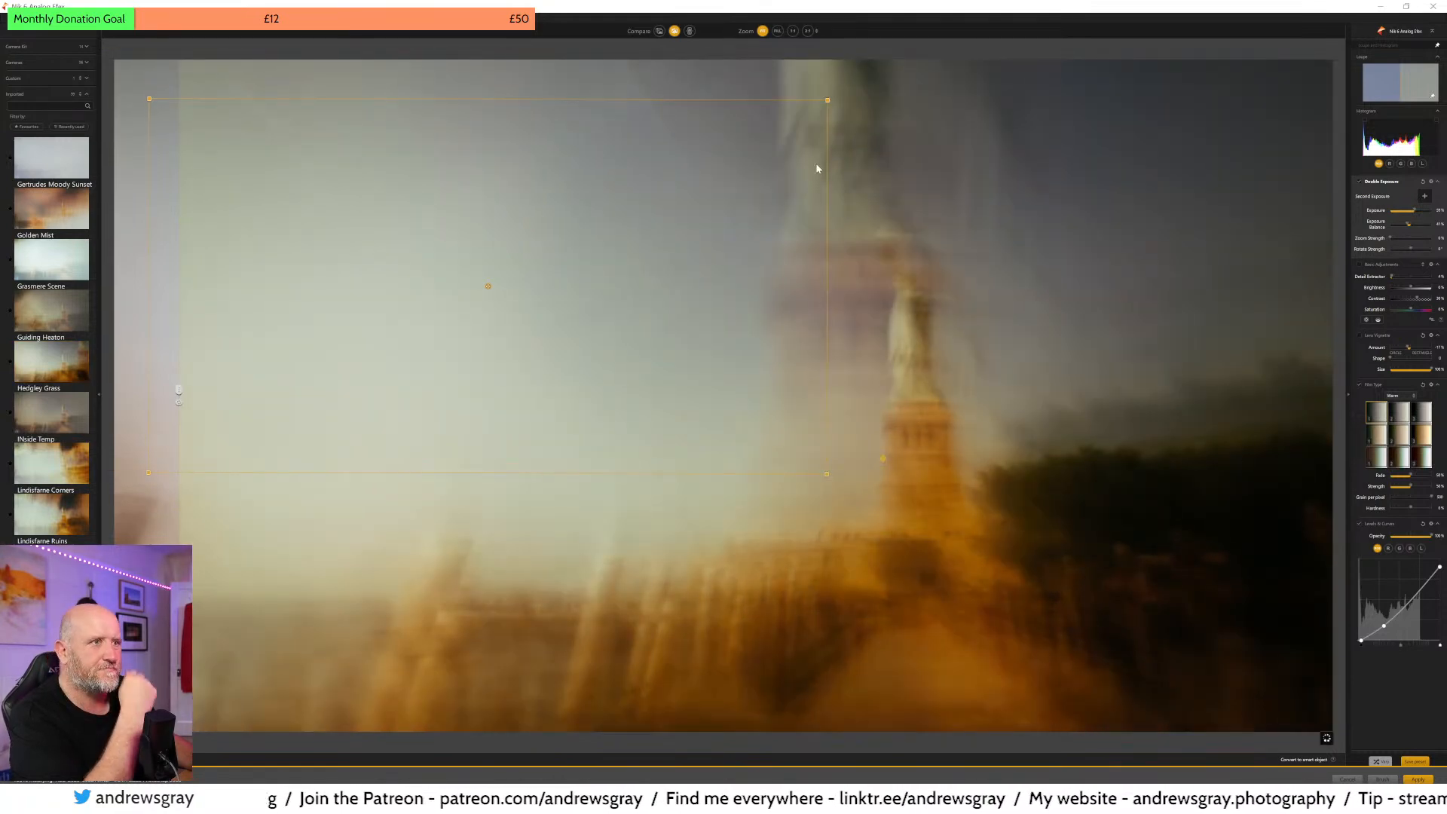
- Enlarge and slightly tilt the second exposure, and reposition it over the lower part of the photo
drag(967, 402, 337, 434)
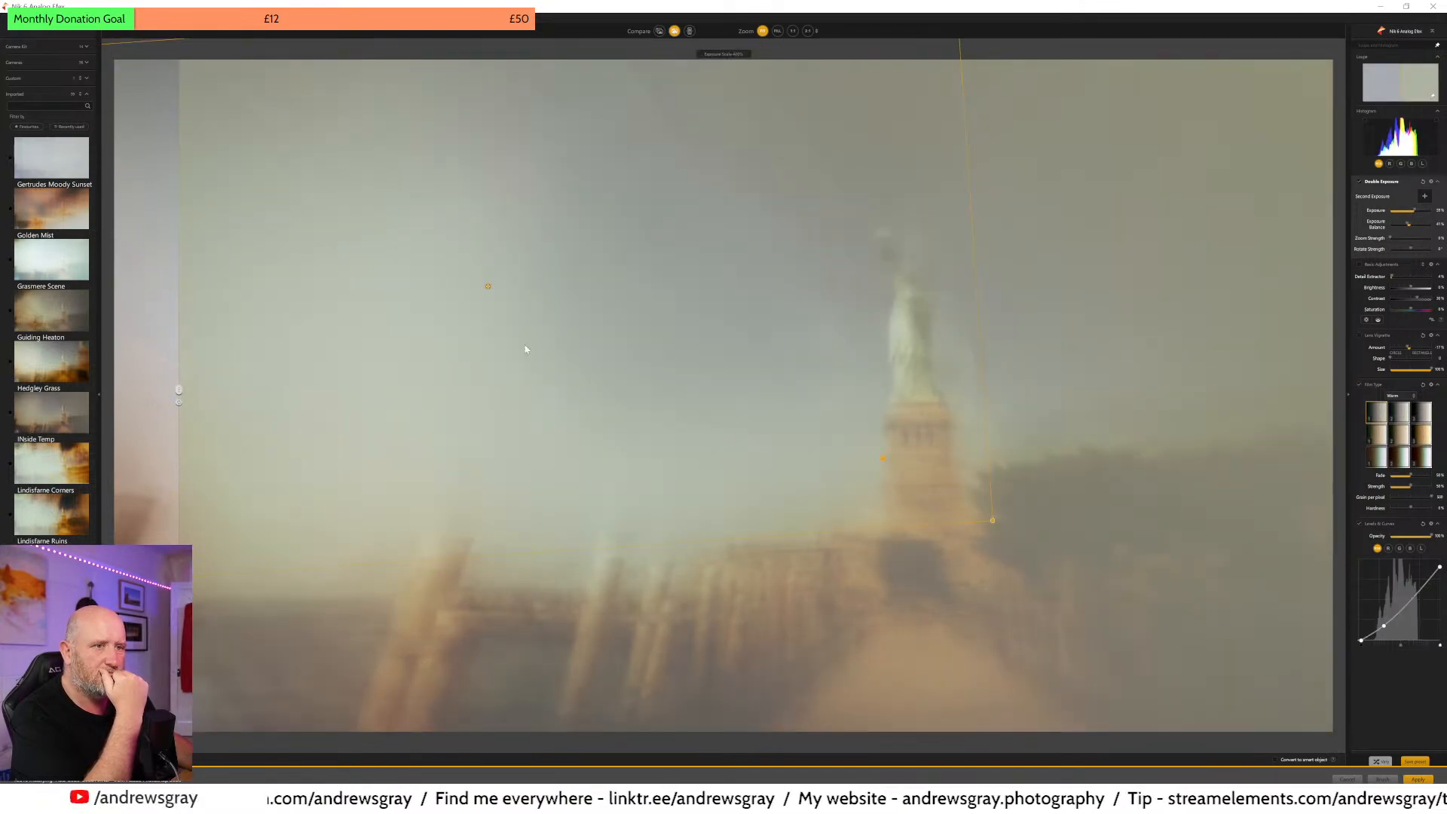
drag(488, 300, 538, 343)
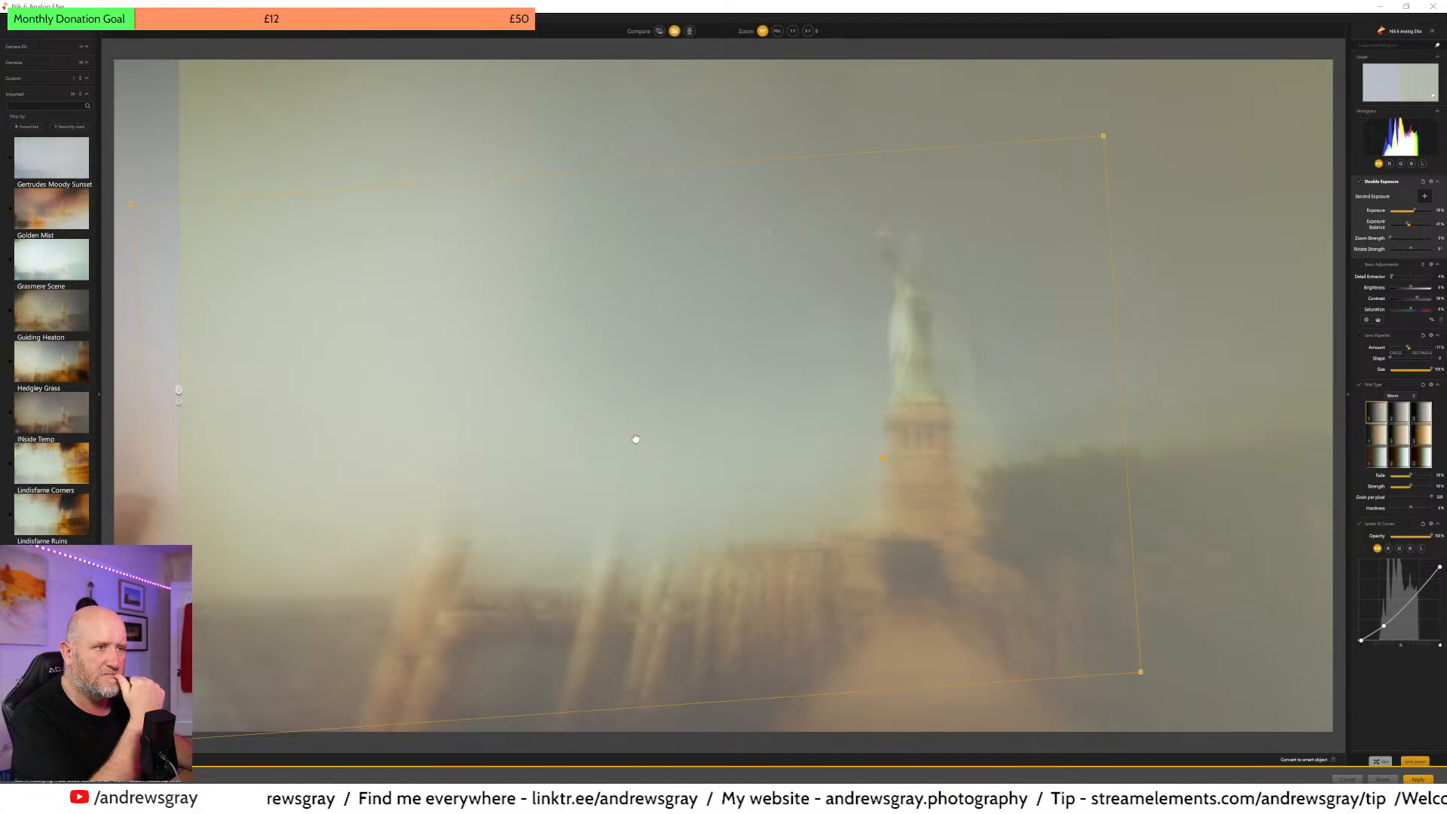
drag(892, 507, 944, 658)
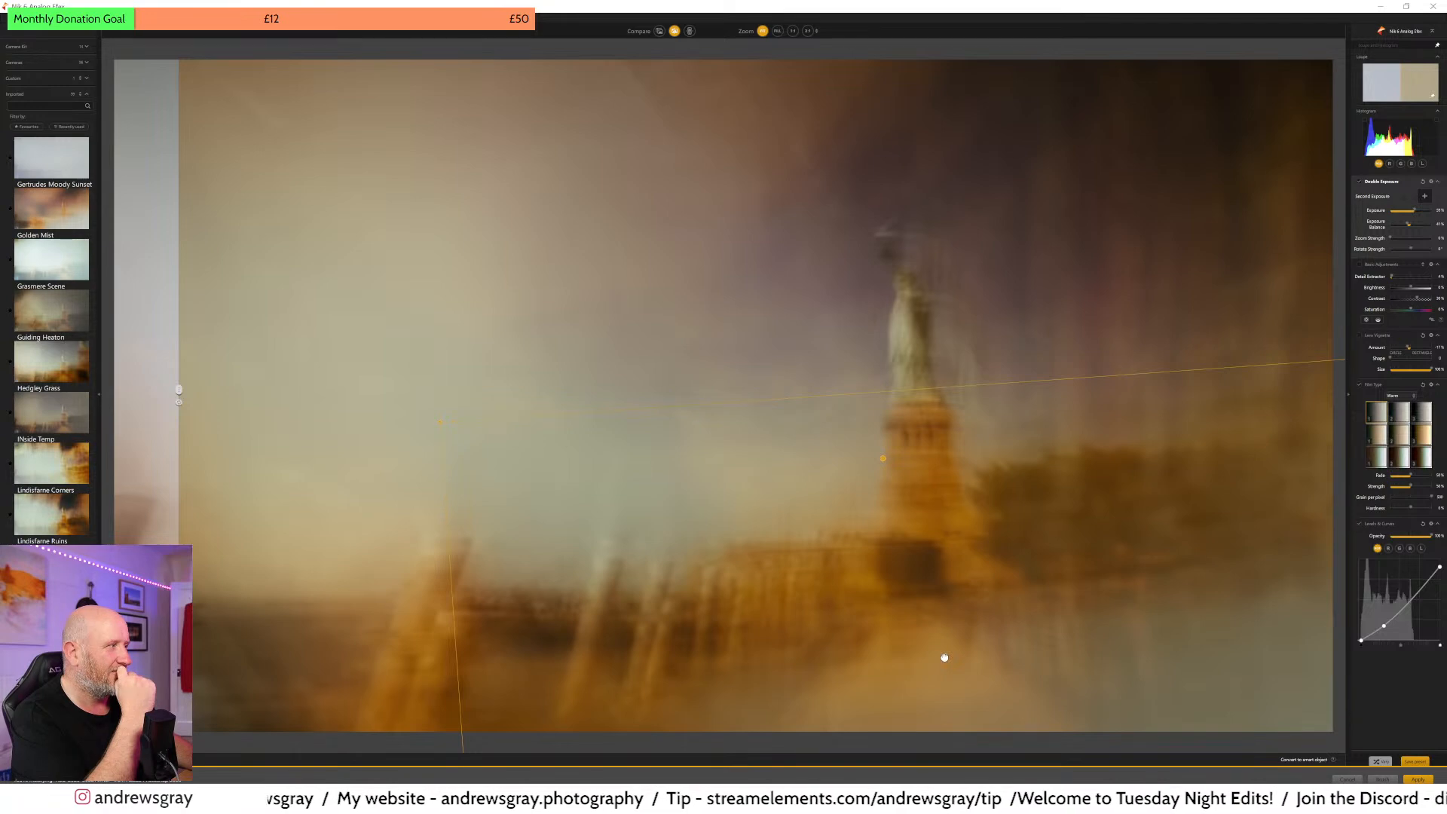
drag(934, 612, 598, 732)
- Examine the imported preset previews from Hedgley Grass back to Abbey on Fire for an alternative look
scroll(43, 524, up, 1)
scroll(43, 523, up, 10)
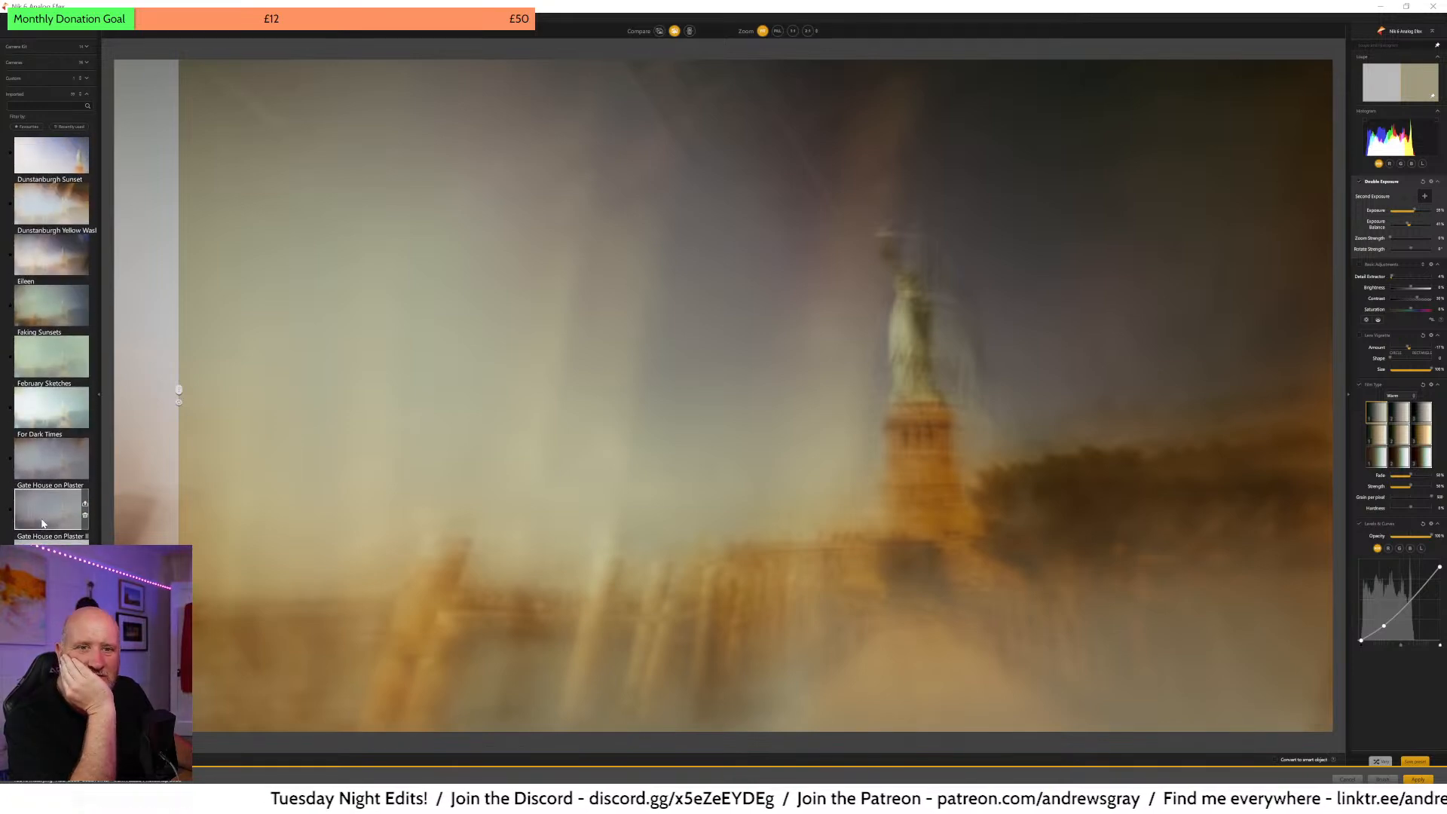
scroll(43, 524, up, 1)
scroll(46, 447, up, 2)
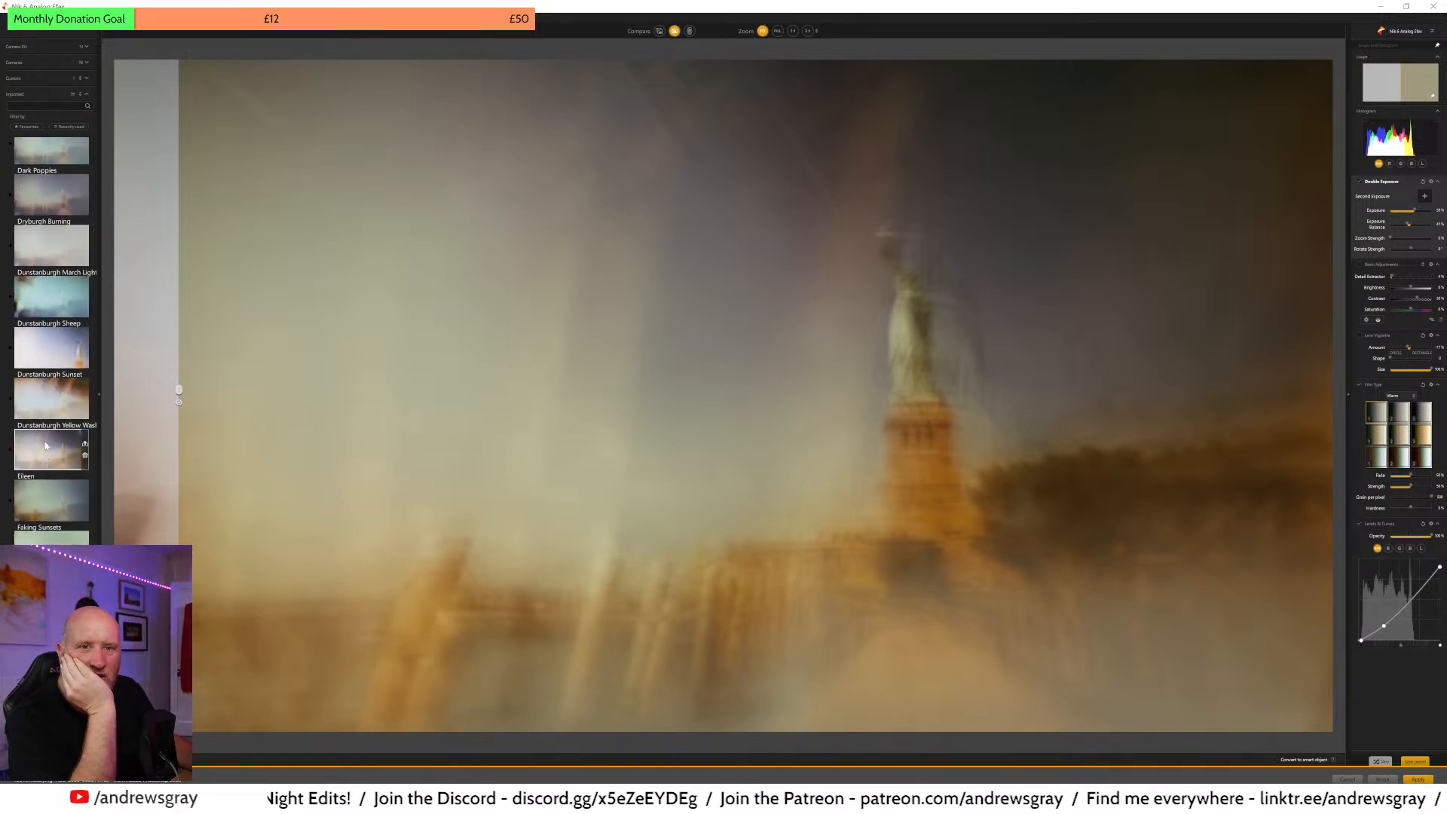
scroll(46, 446, up, 1)
scroll(46, 447, up, 2)
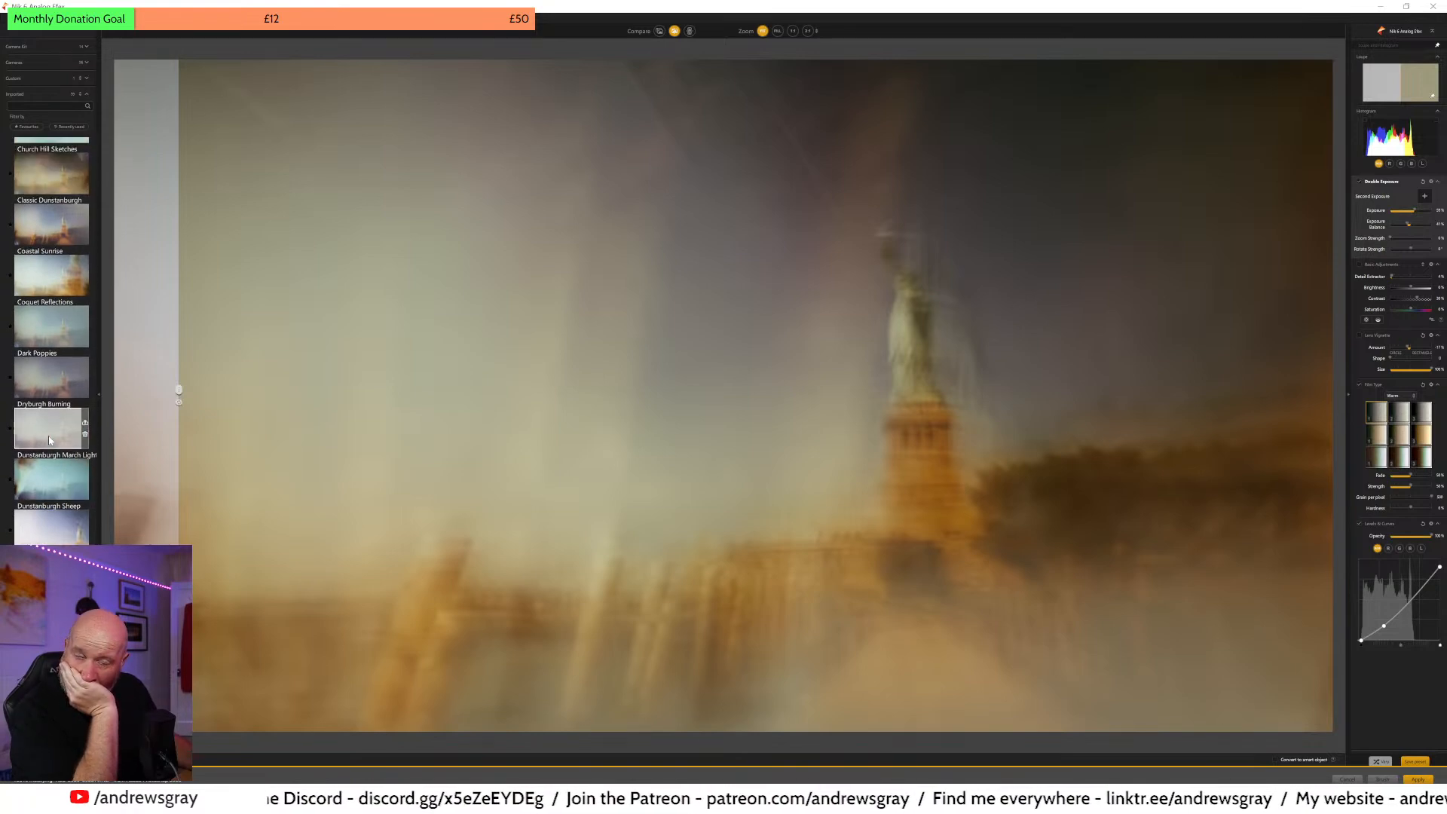
scroll(48, 438, up, 1)
scroll(46, 443, up, 12)
scroll(47, 447, up, 8)
scroll(48, 450, up, 8)
scroll(47, 451, up, 2)
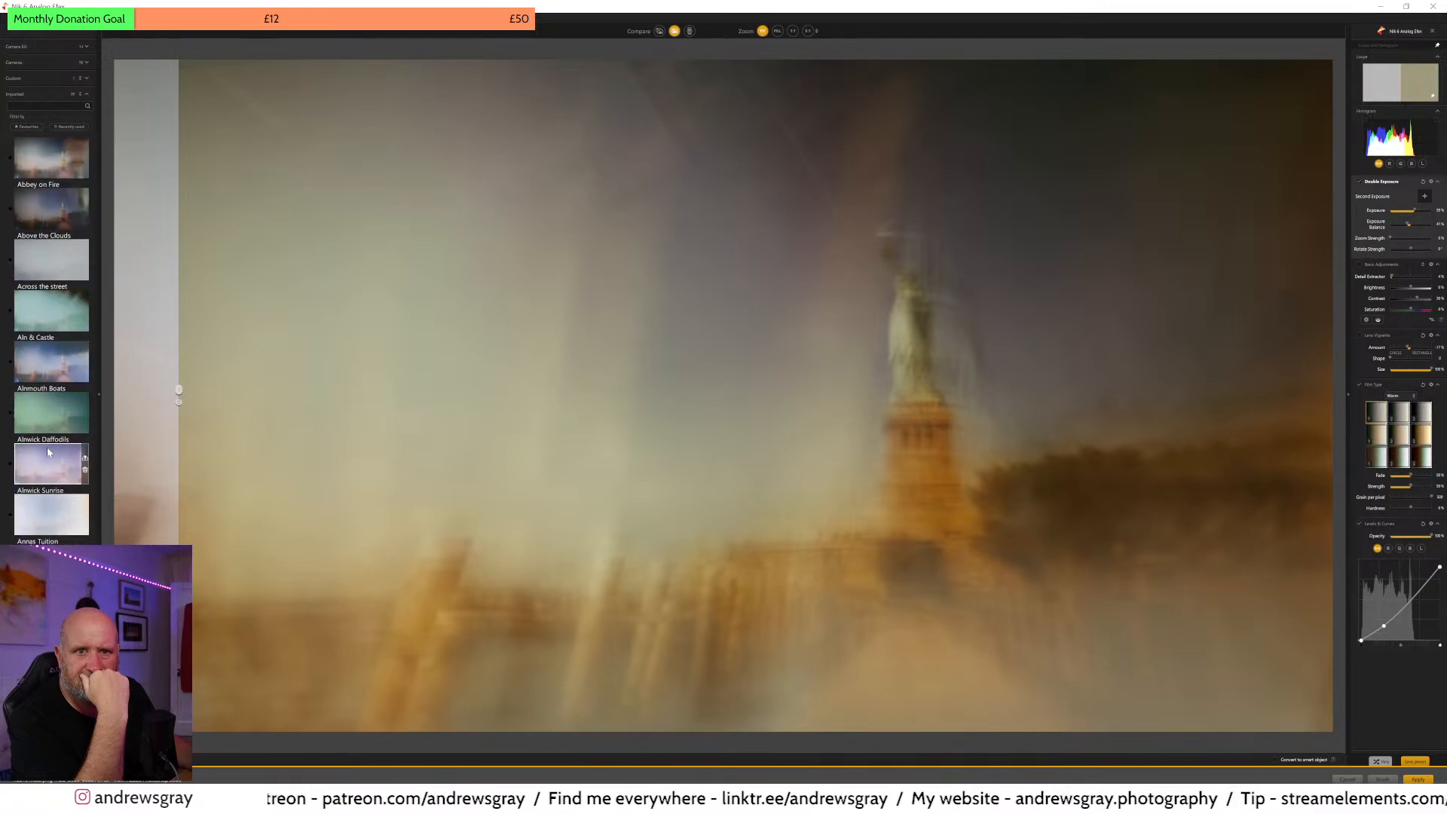
scroll(48, 451, down, 7)
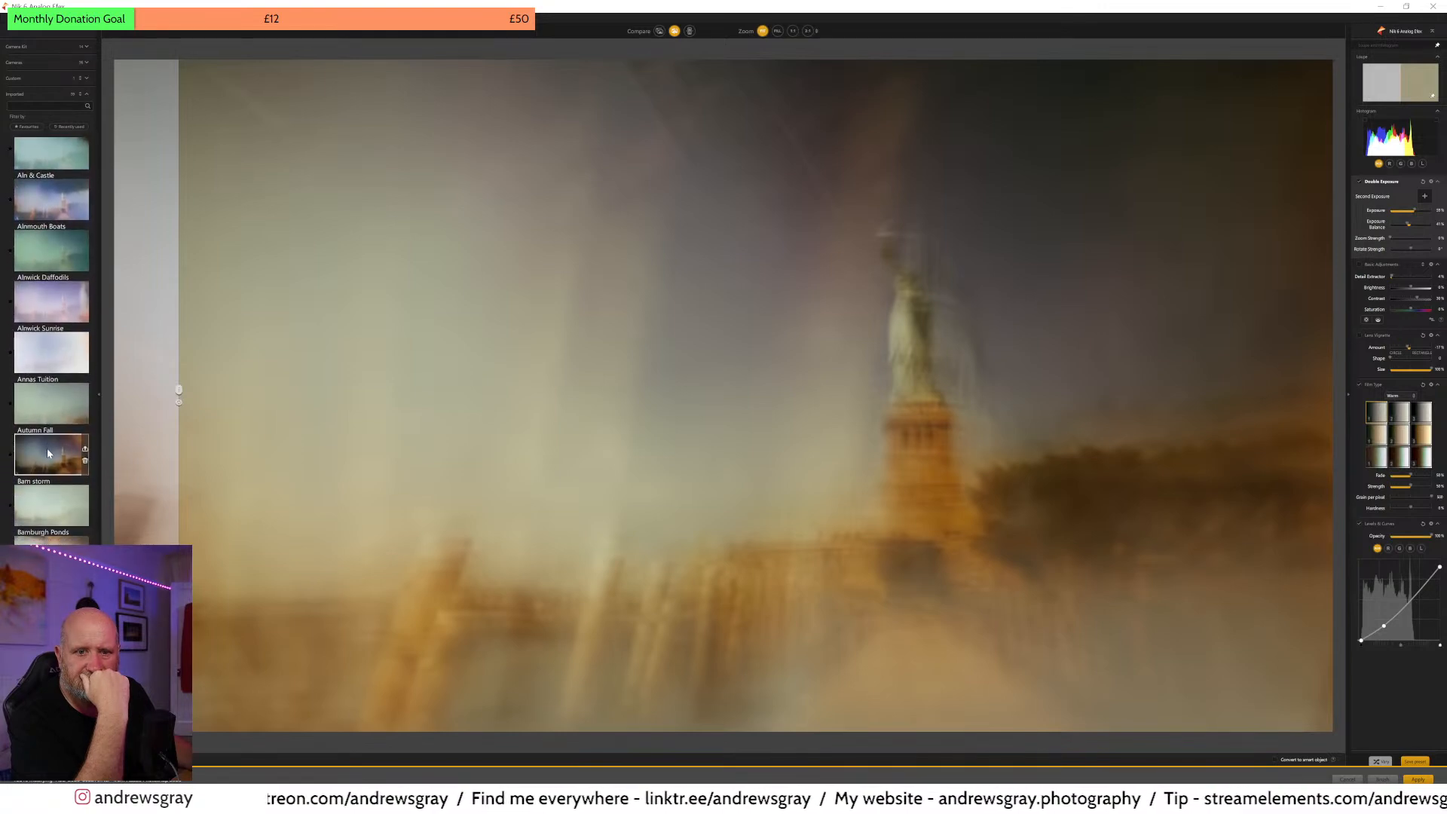
scroll(46, 449, down, 14)
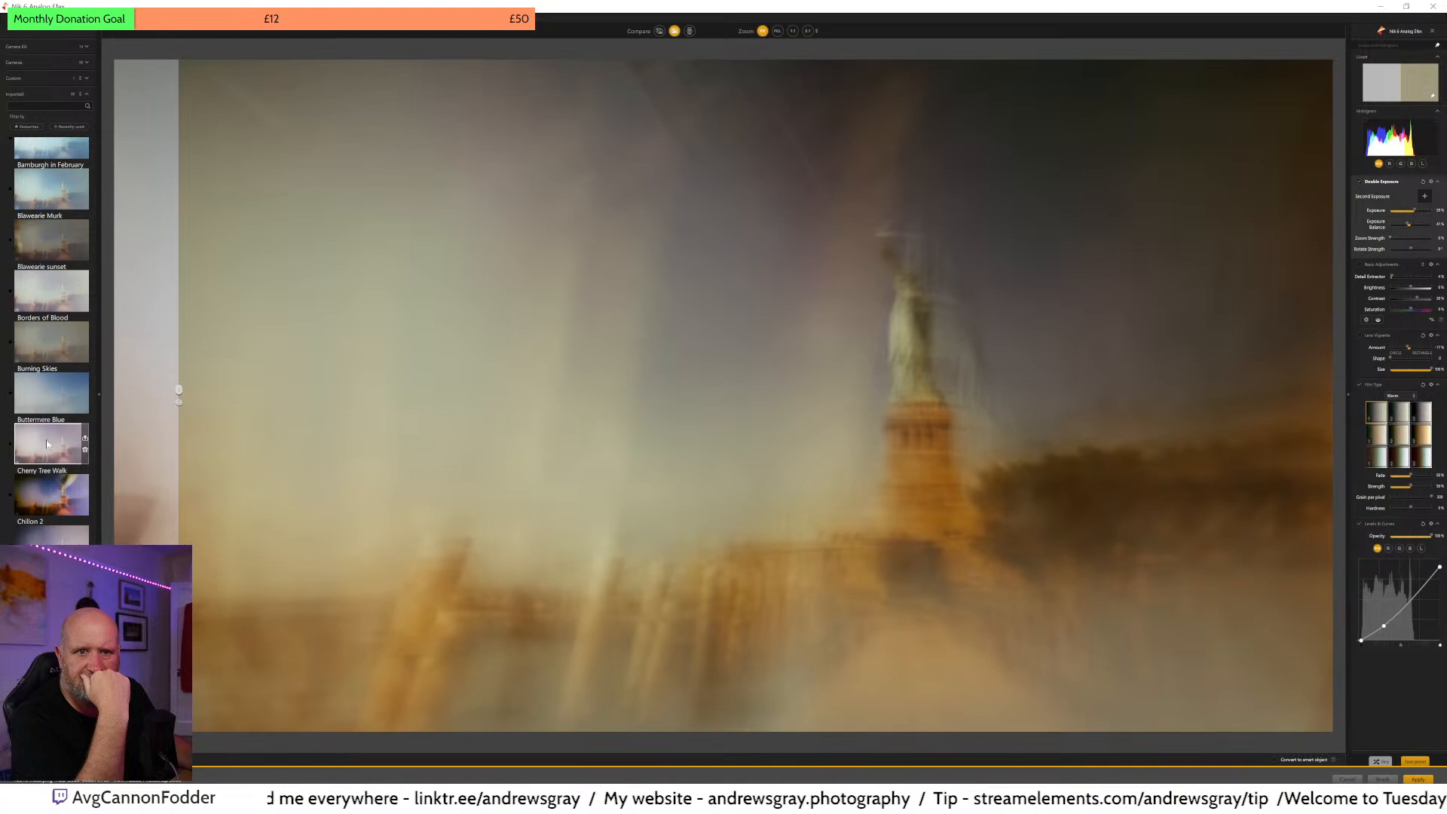
- Apply the Burning Skies preset and try repositioning and rotating the Double Exposure overlay across the statue scene
click(46, 343)
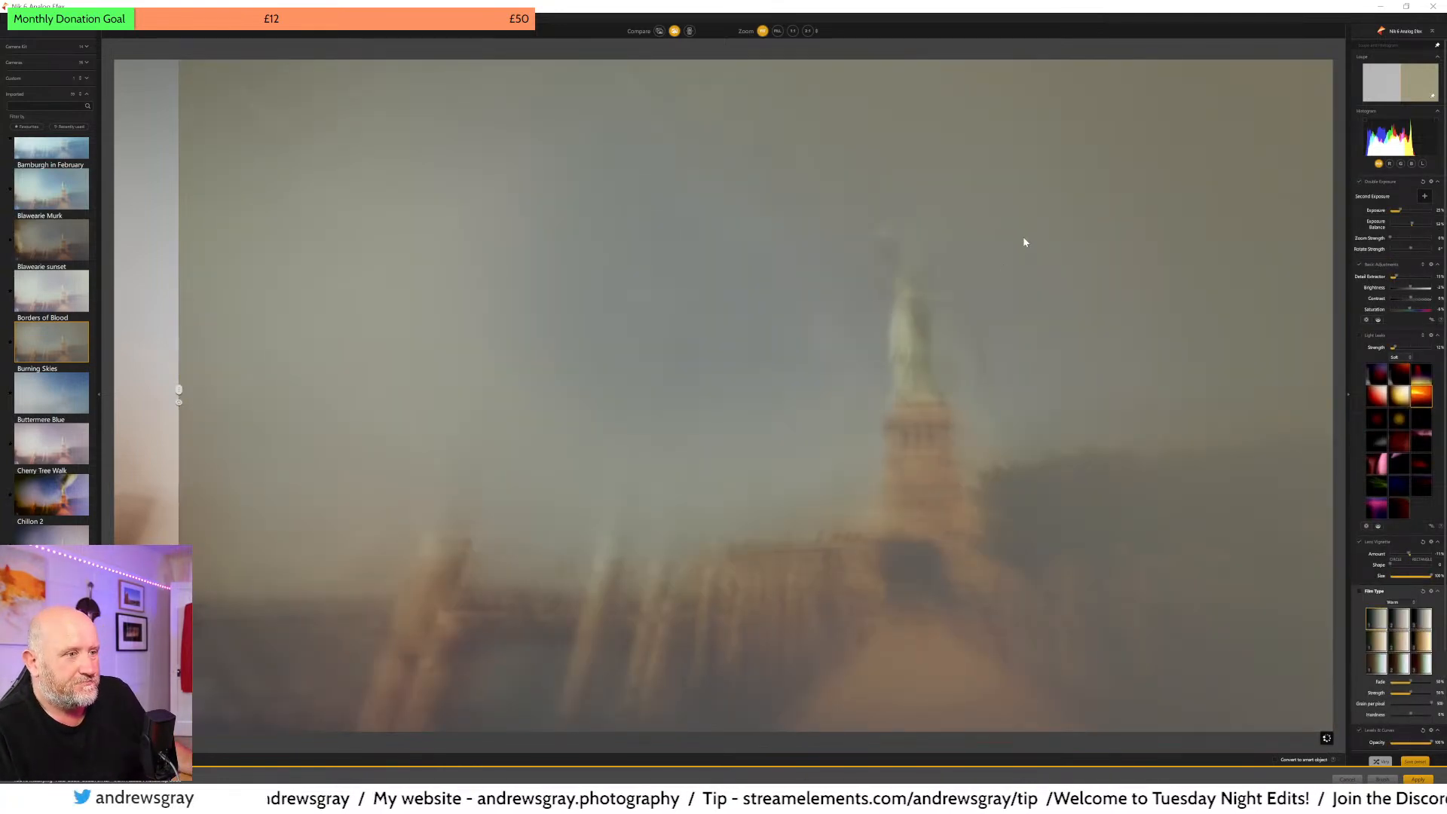
click(1385, 199)
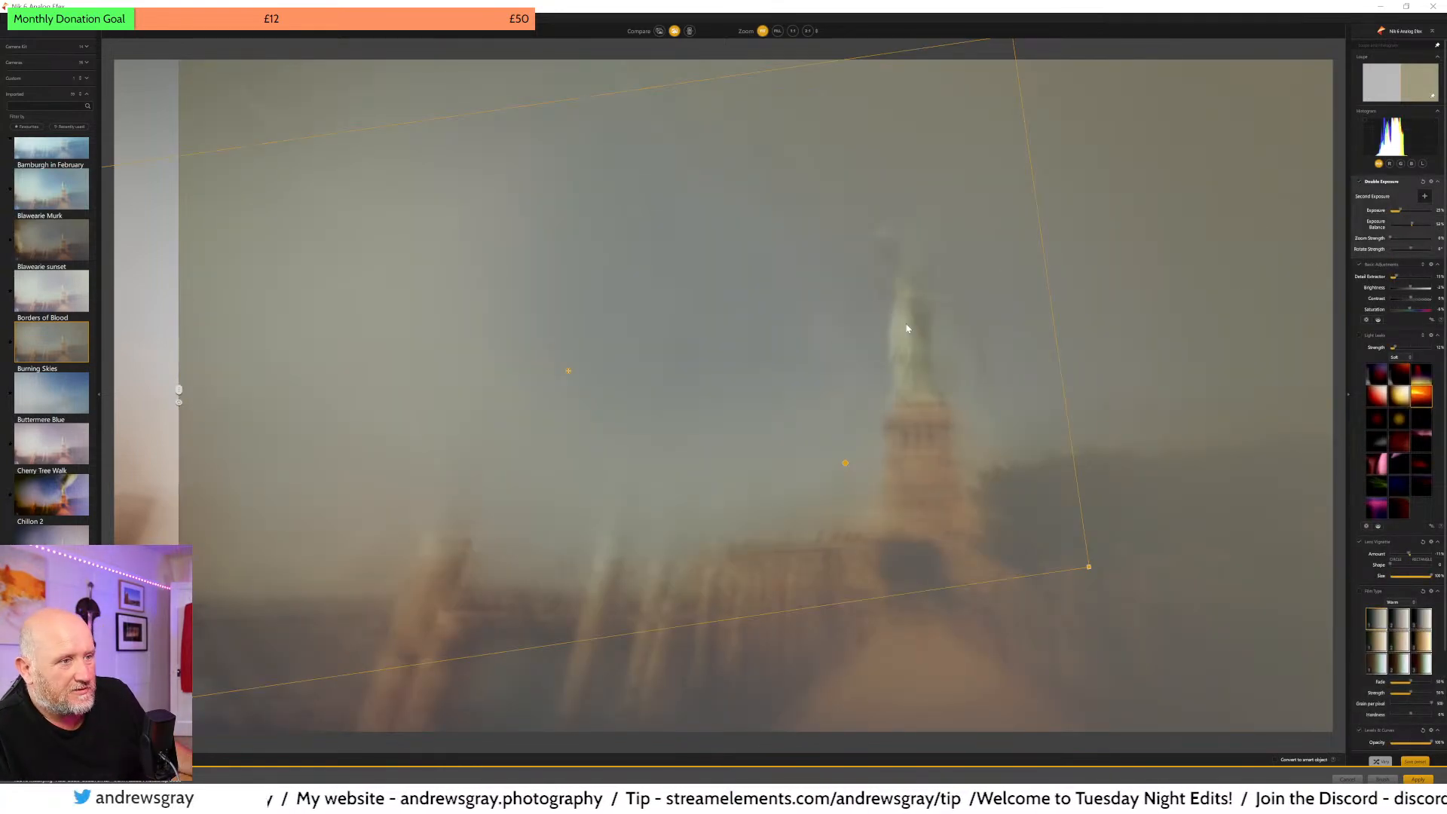
drag(568, 372, 291, 613)
drag(386, 690, 508, 684)
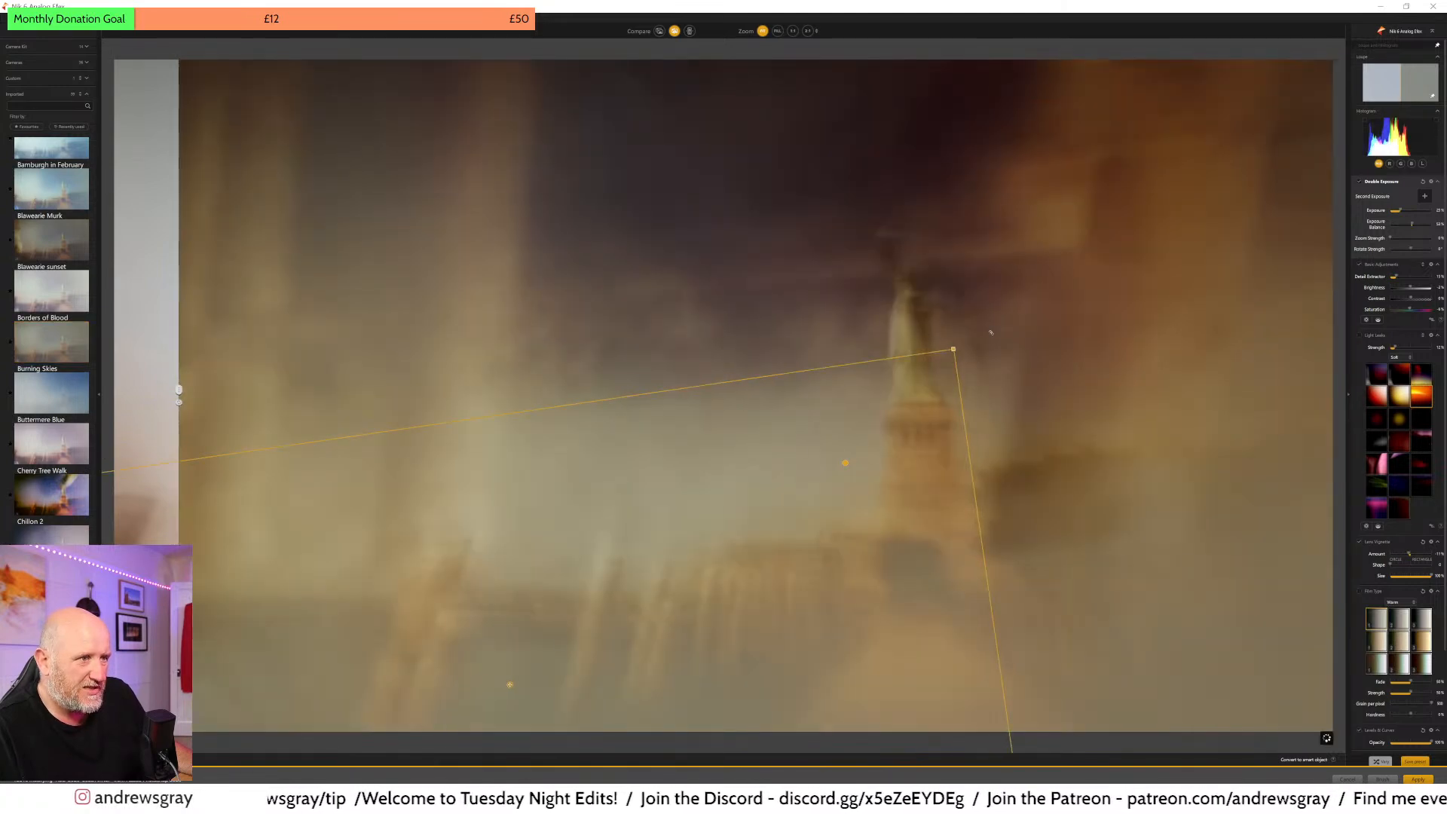
drag(1050, 374, 1060, 392)
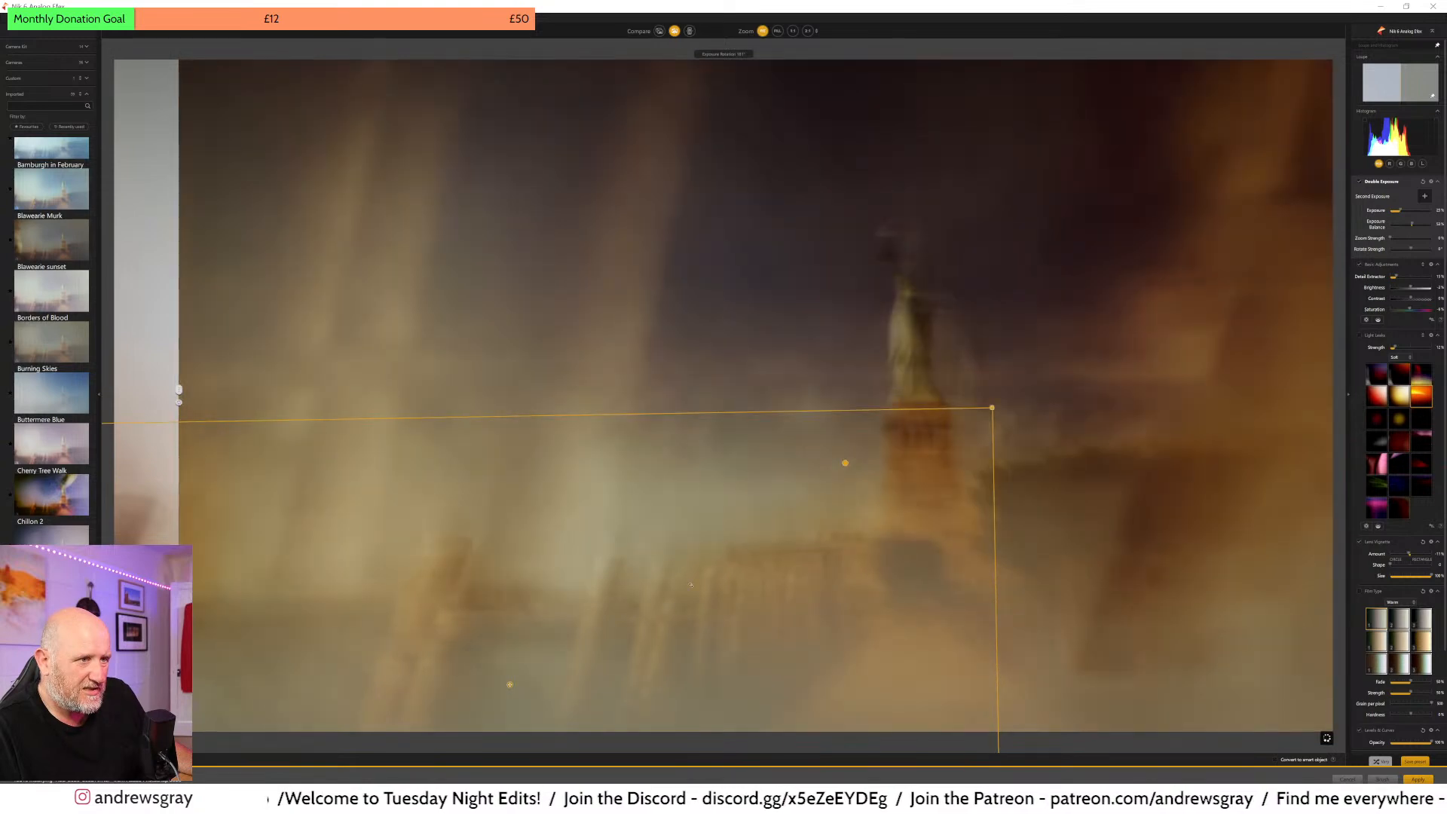
drag(510, 684, 695, 566)
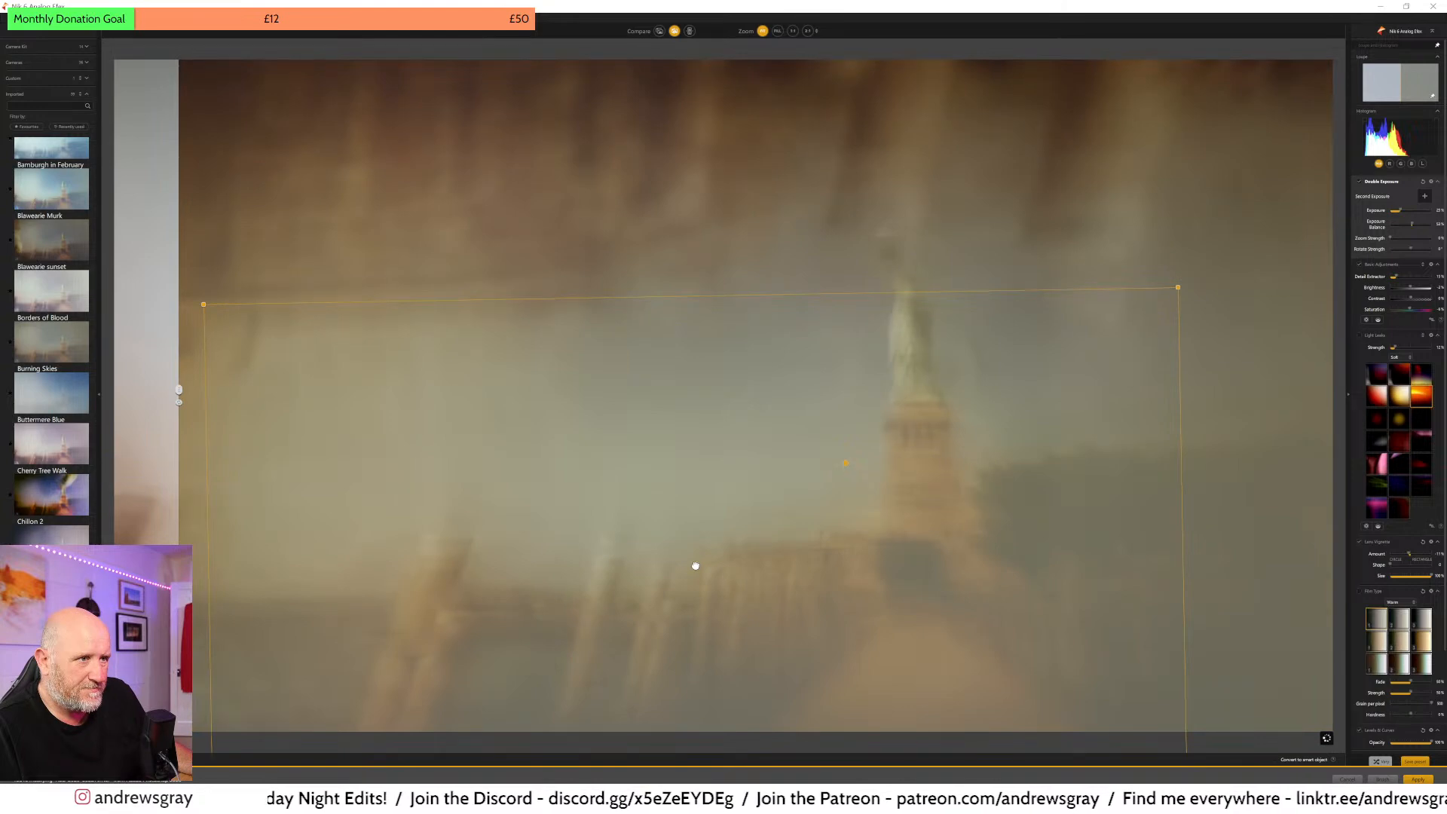
- Rotate and shift the Double Exposure overlay so its dark area covers the upper-right sky and its light area fills the left
drag(1195, 275, 1327, 737)
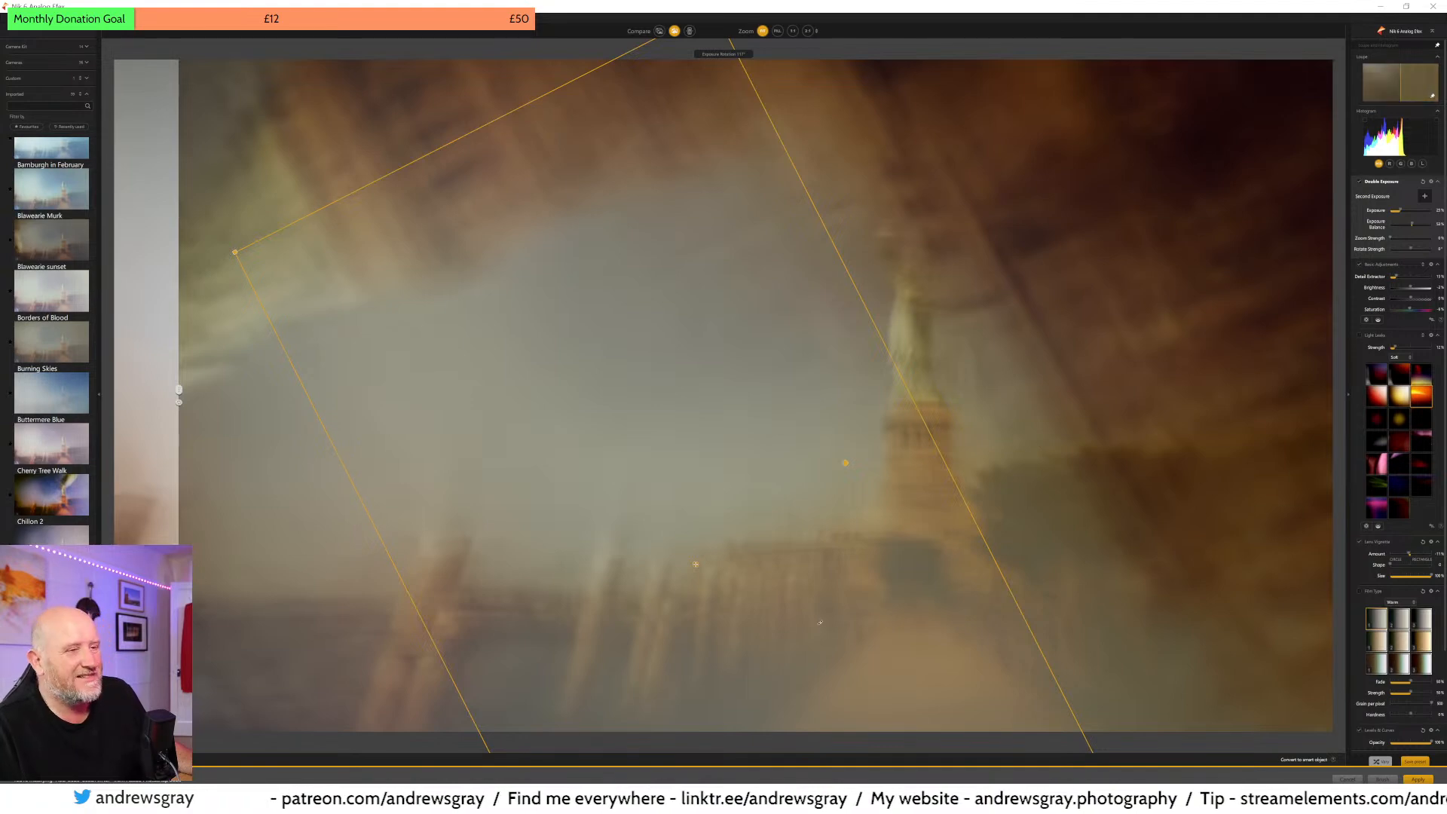
drag(685, 565, 530, 341)
drag(1006, 657, 1065, 402)
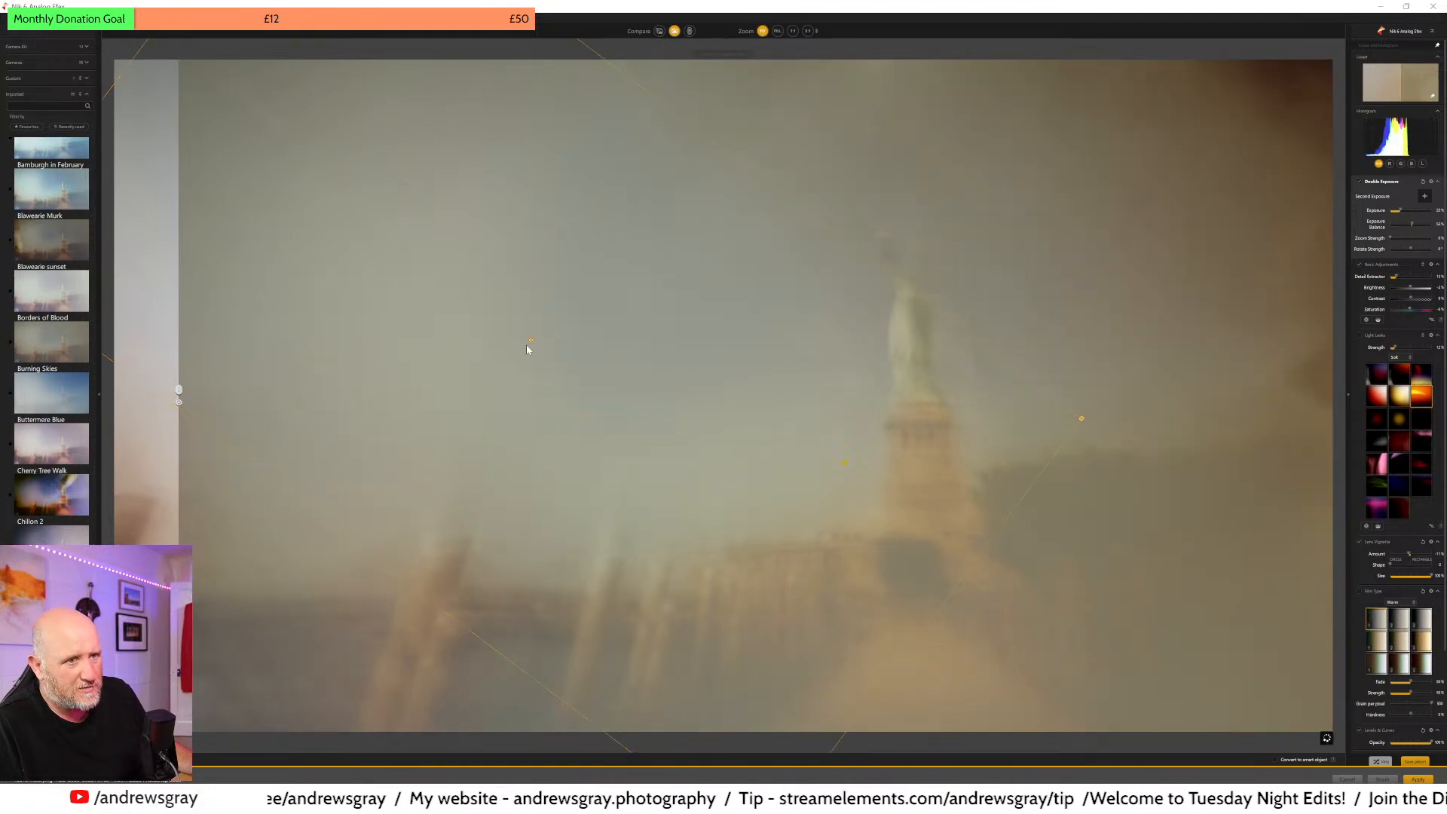
drag(527, 343, 1, 202)
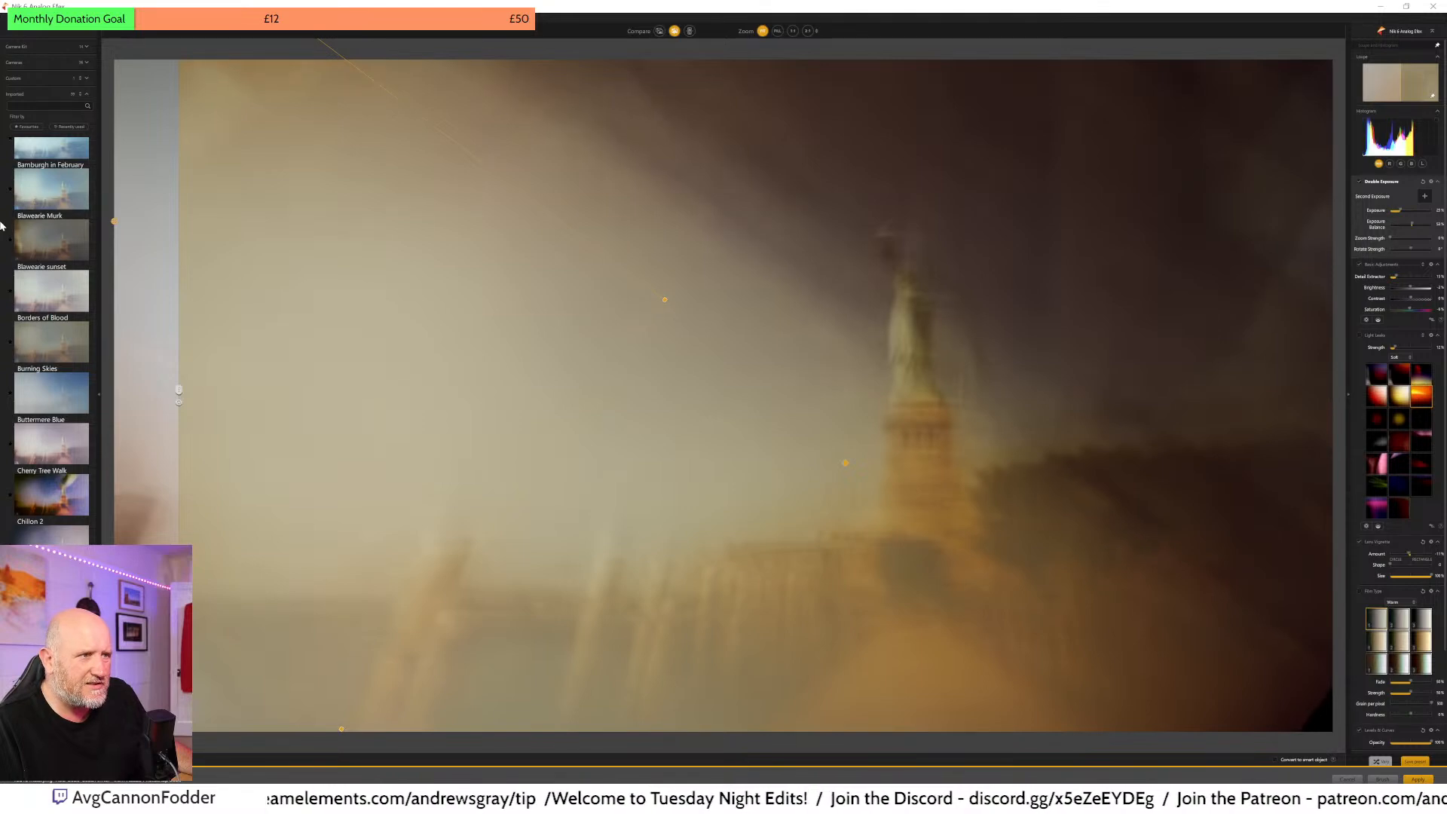
drag(738, 340, 759, 216)
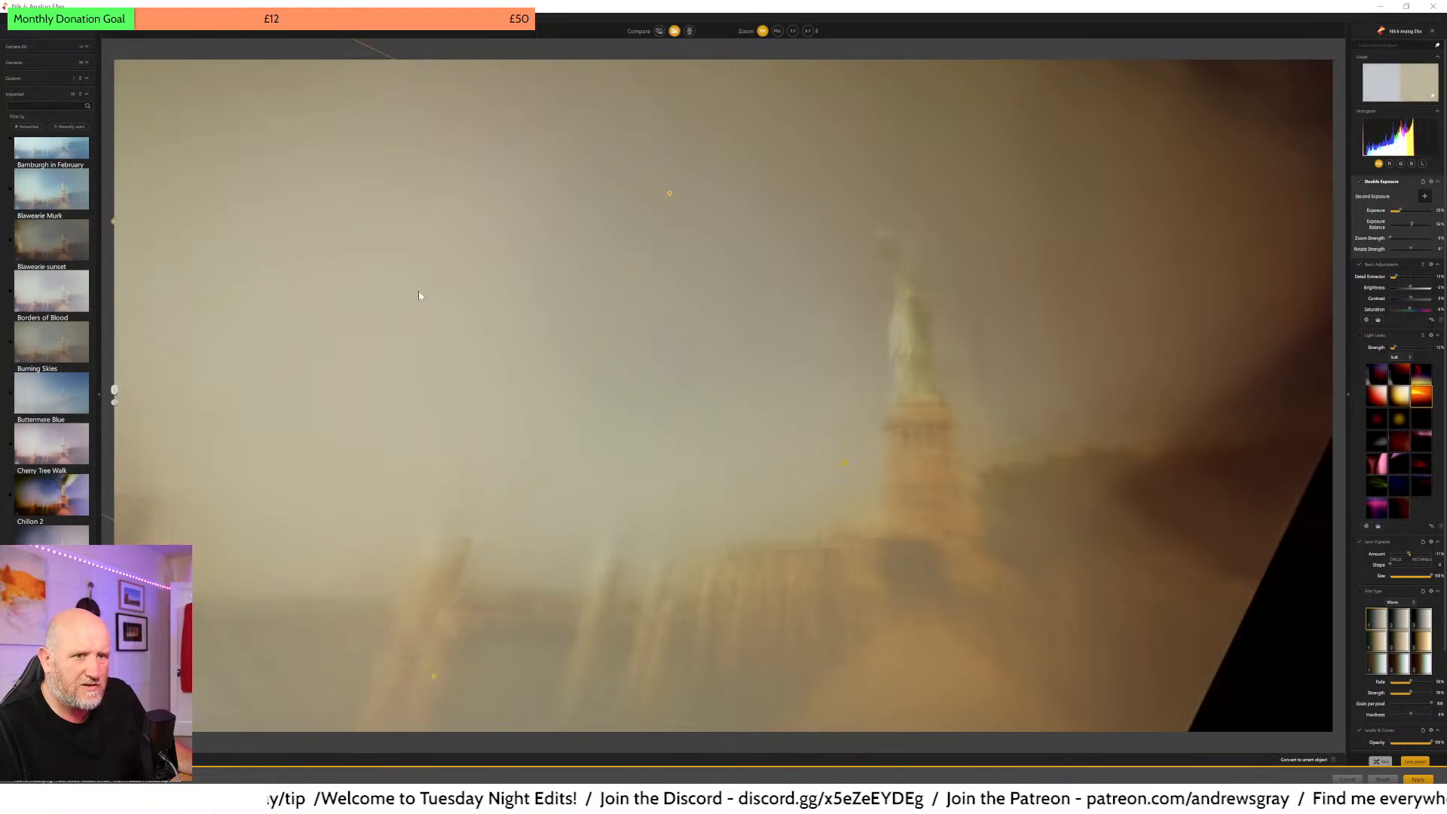
drag(113, 225, 88, 350)
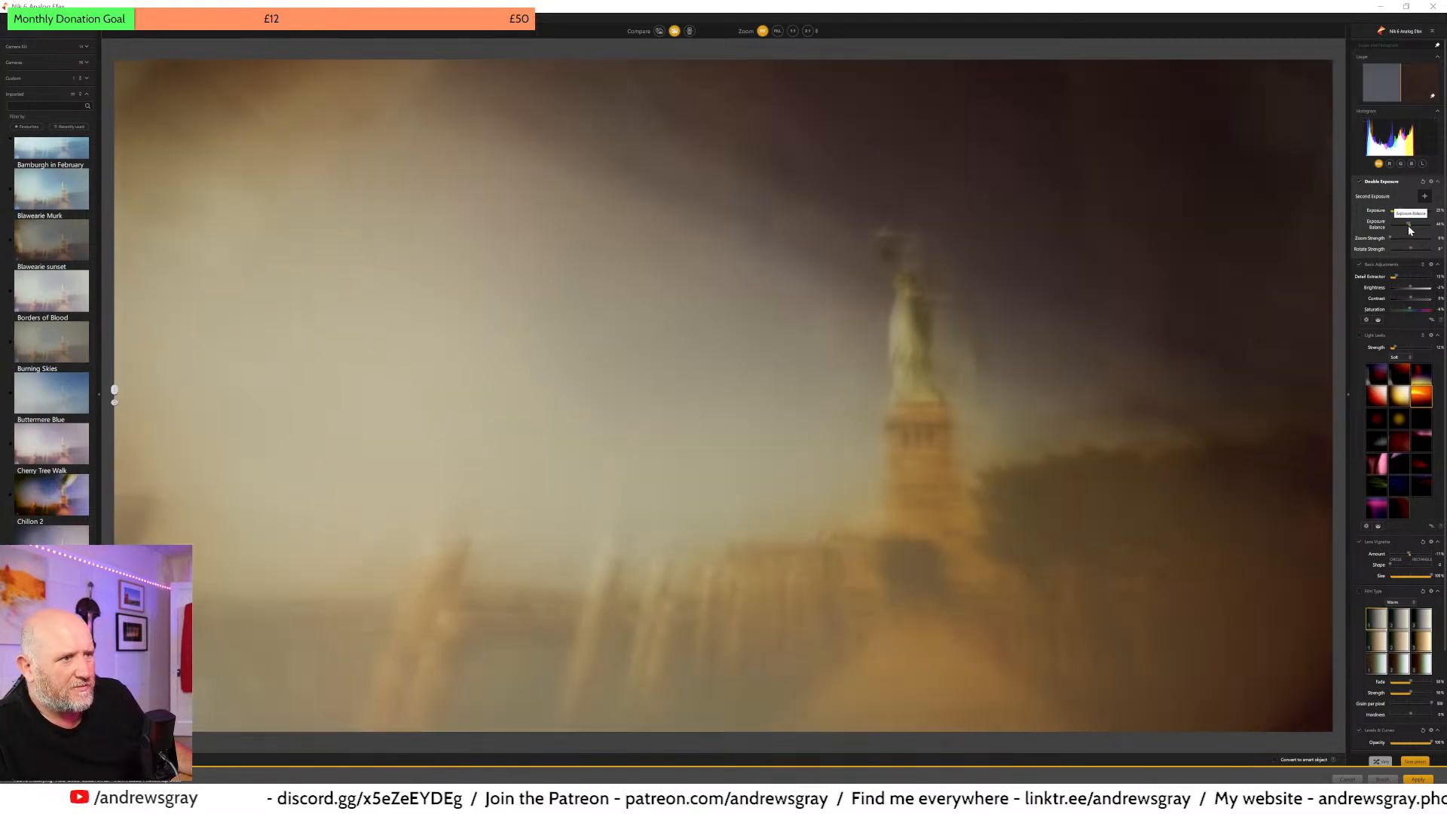
- Adjust the Double Exposure balance to blend the two images and raise the overall exposure
drag(1409, 228, 1425, 235)
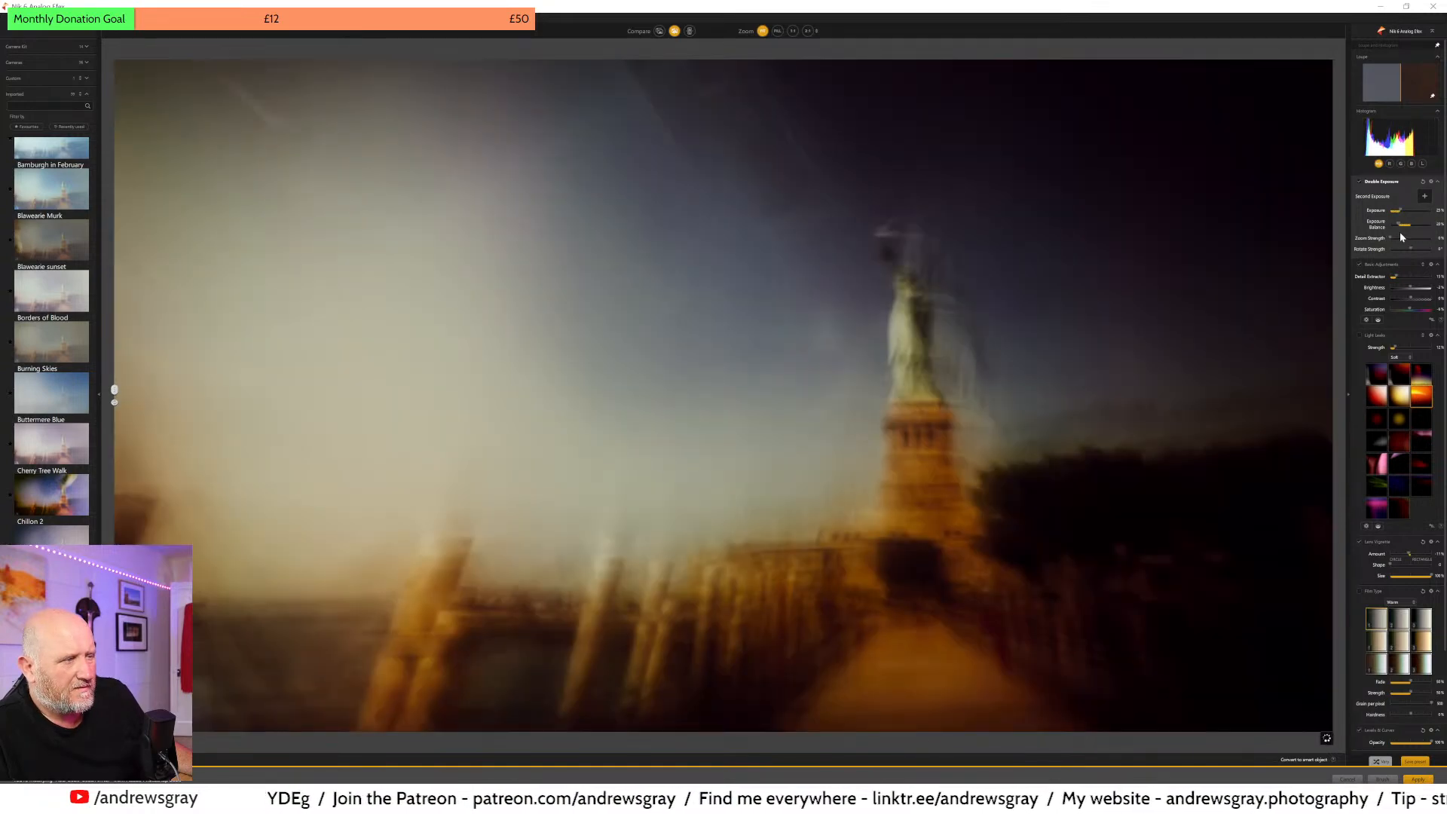
drag(1402, 236, 1409, 239)
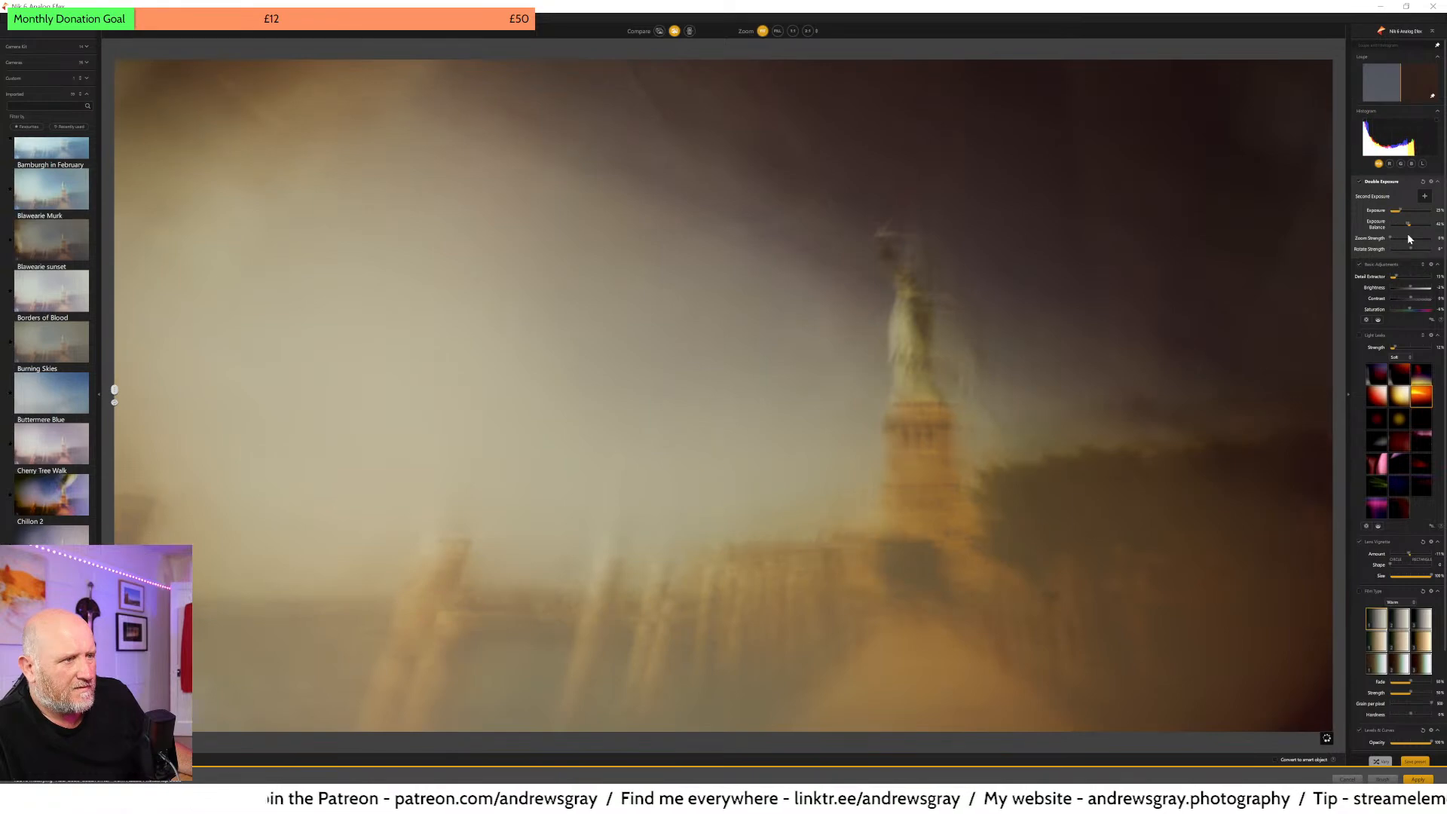
drag(1398, 213, 1402, 214)
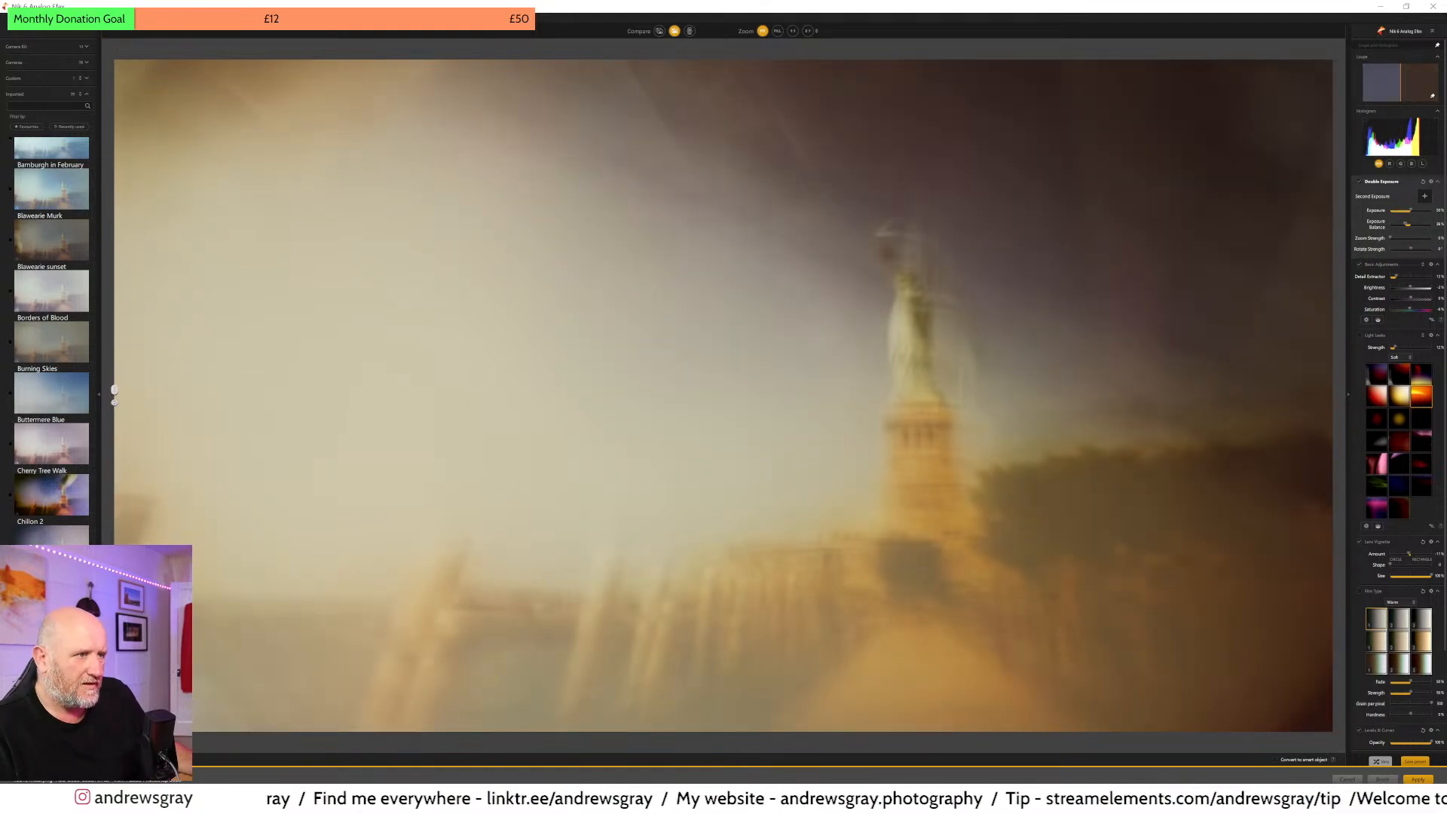
- Fine-tune the Basic Adjustments with slight detail extraction and slightly reduced brightness, contrast and saturation
double_click(1394, 276)
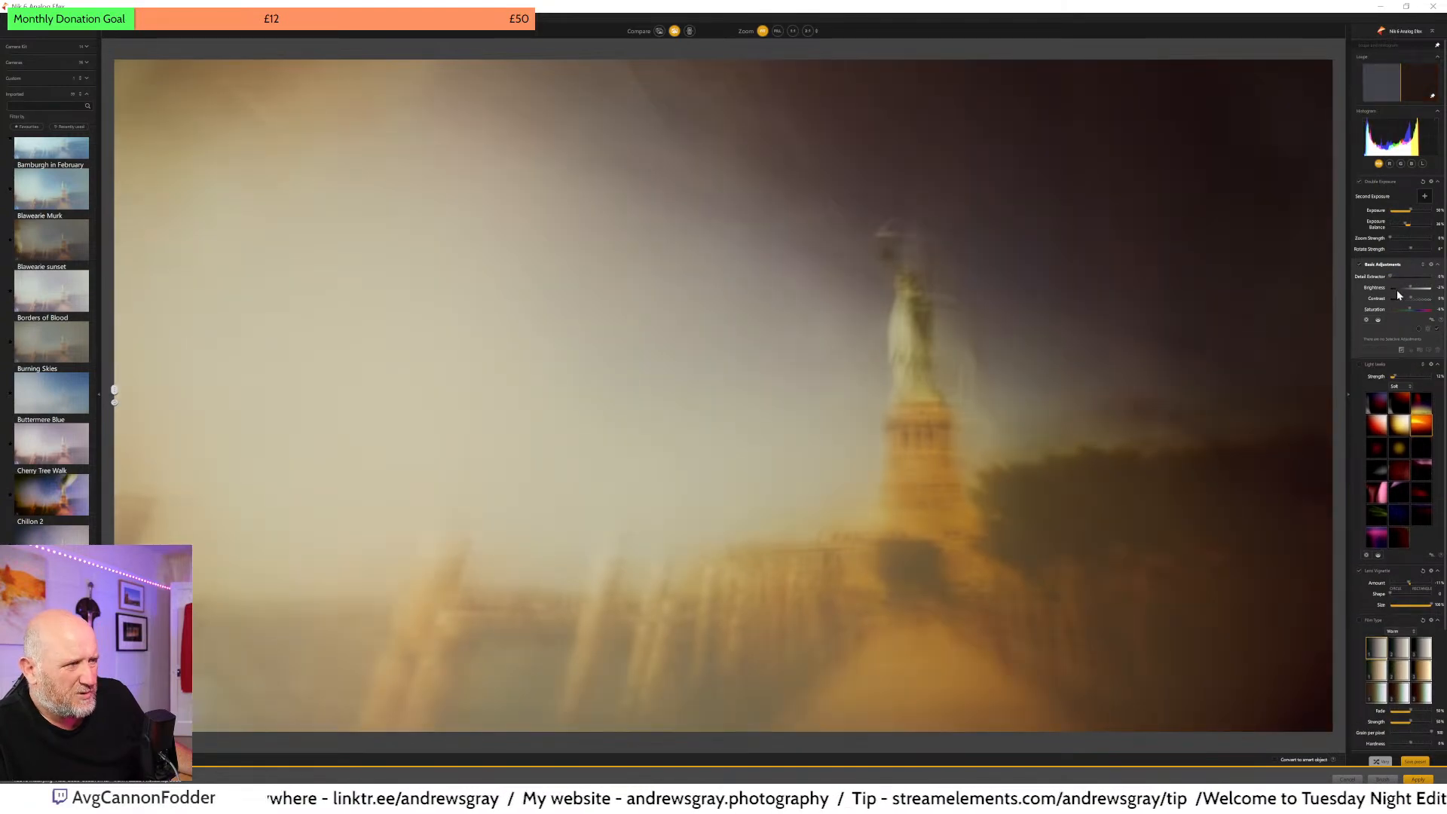
drag(1395, 278, 1400, 283)
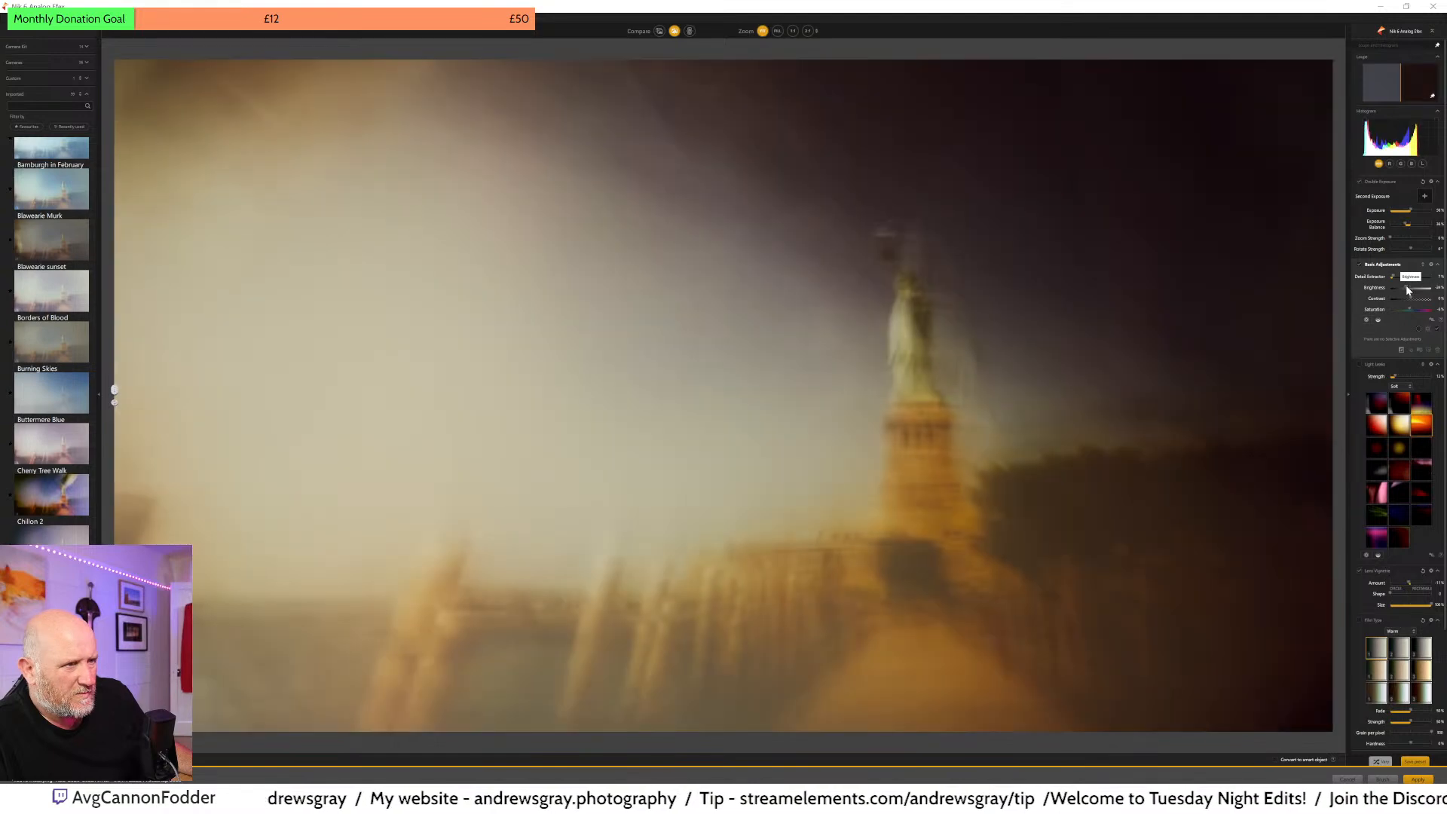
drag(1406, 286, 1410, 286)
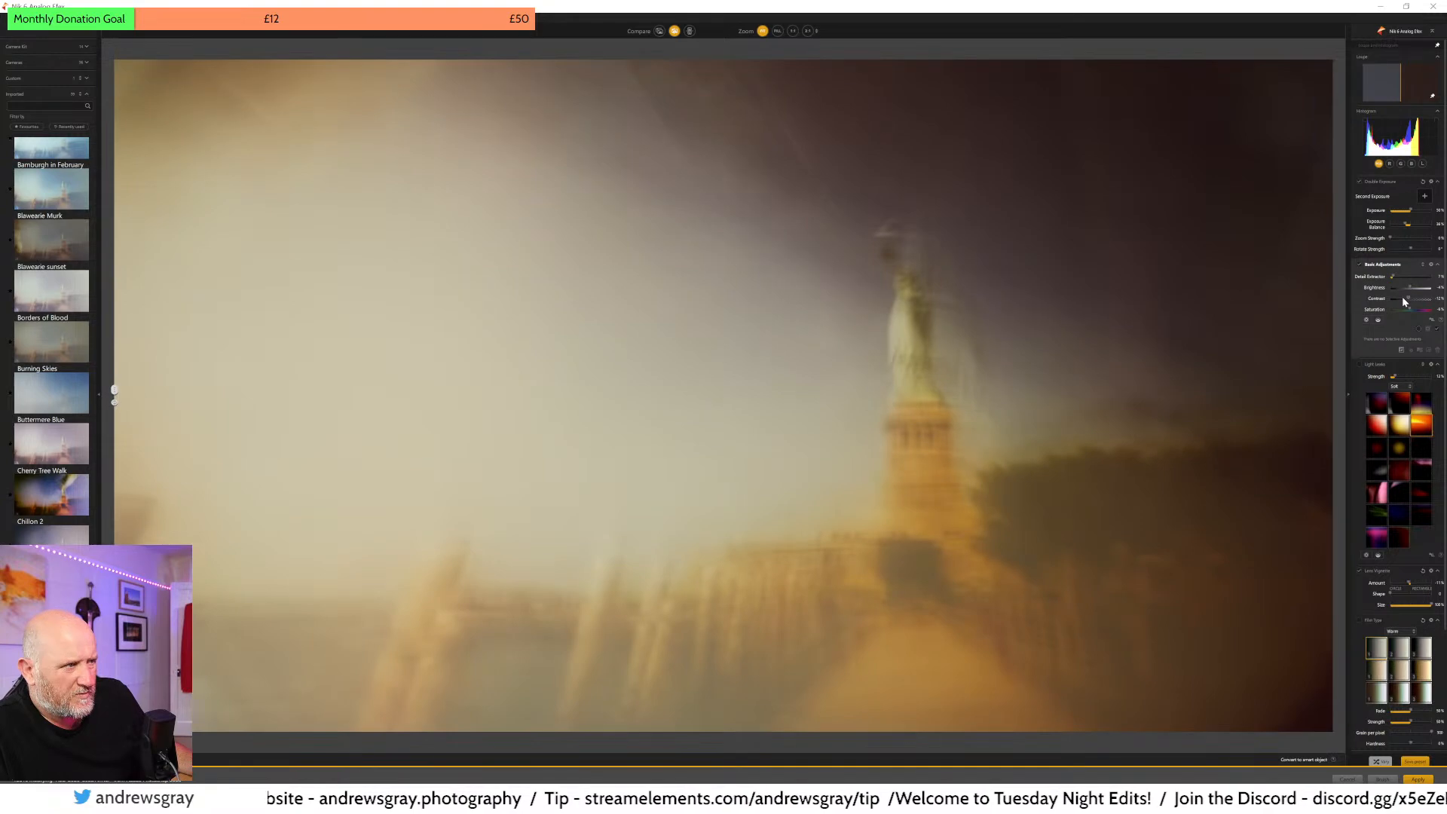
mouse_move(1403, 297)
mouse_down()
mouse_move(1434, 301)
mouse_move(1407, 310)
mouse_up()
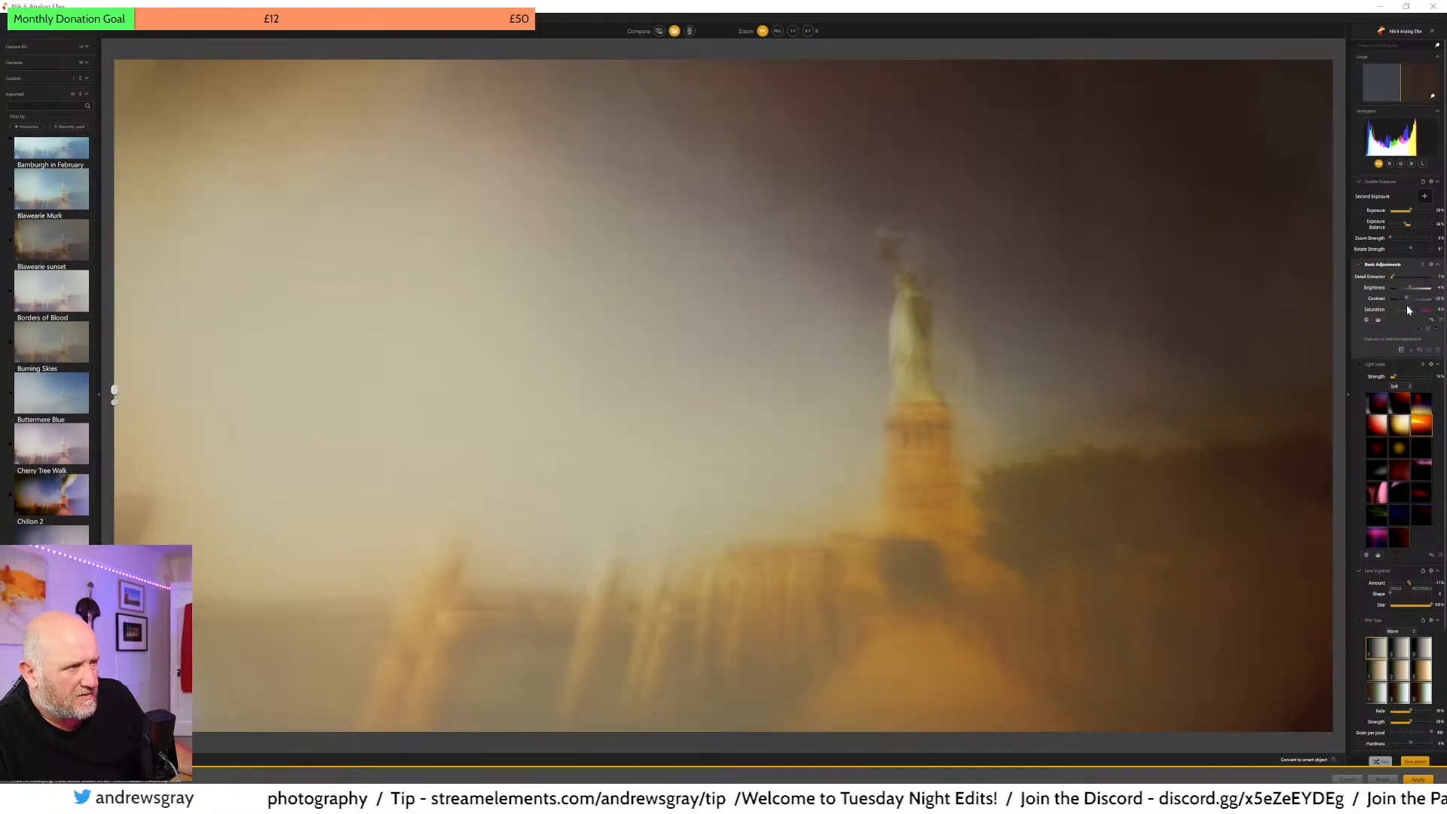
click(1403, 298)
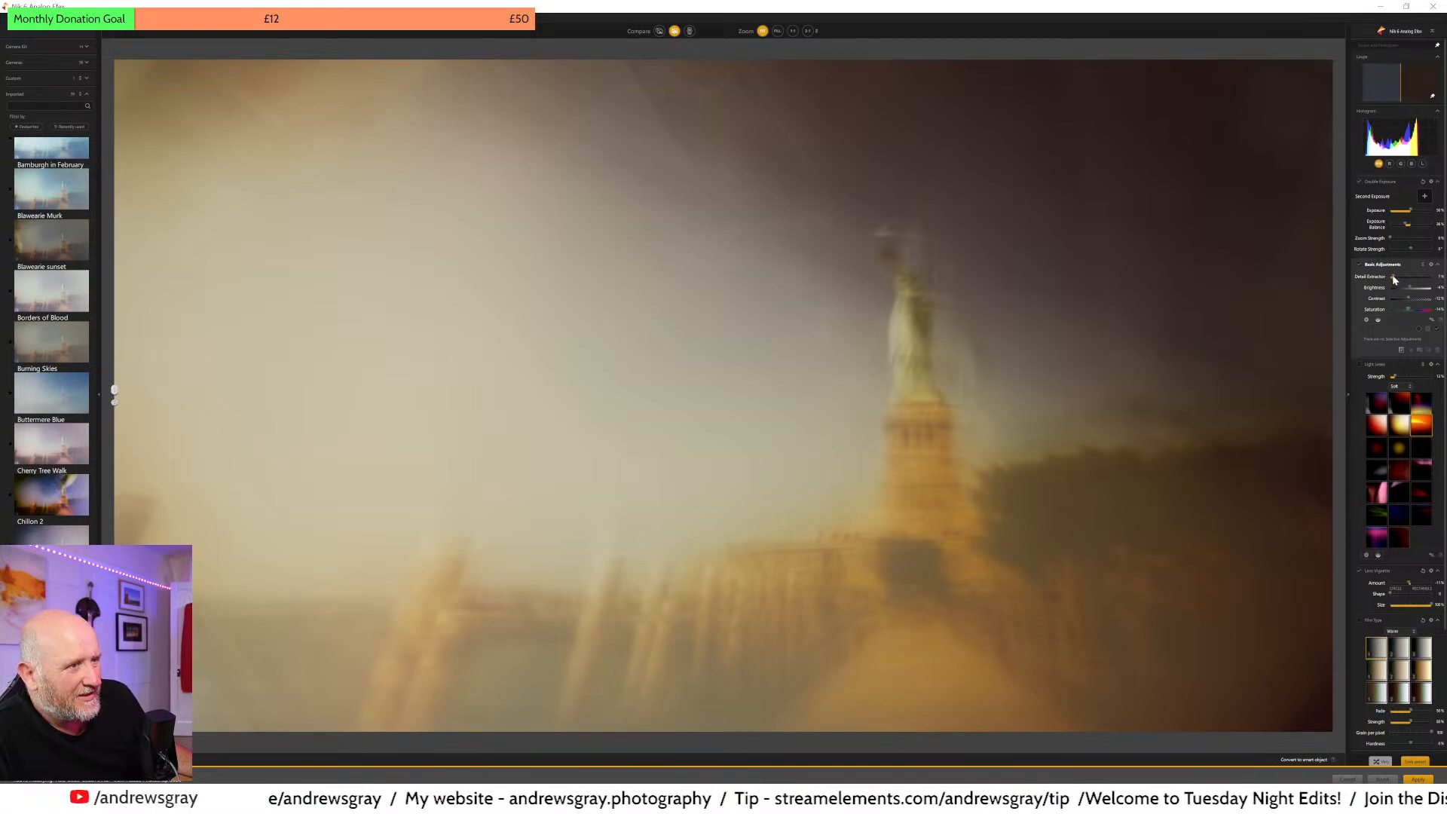
drag(1392, 277, 1396, 276)
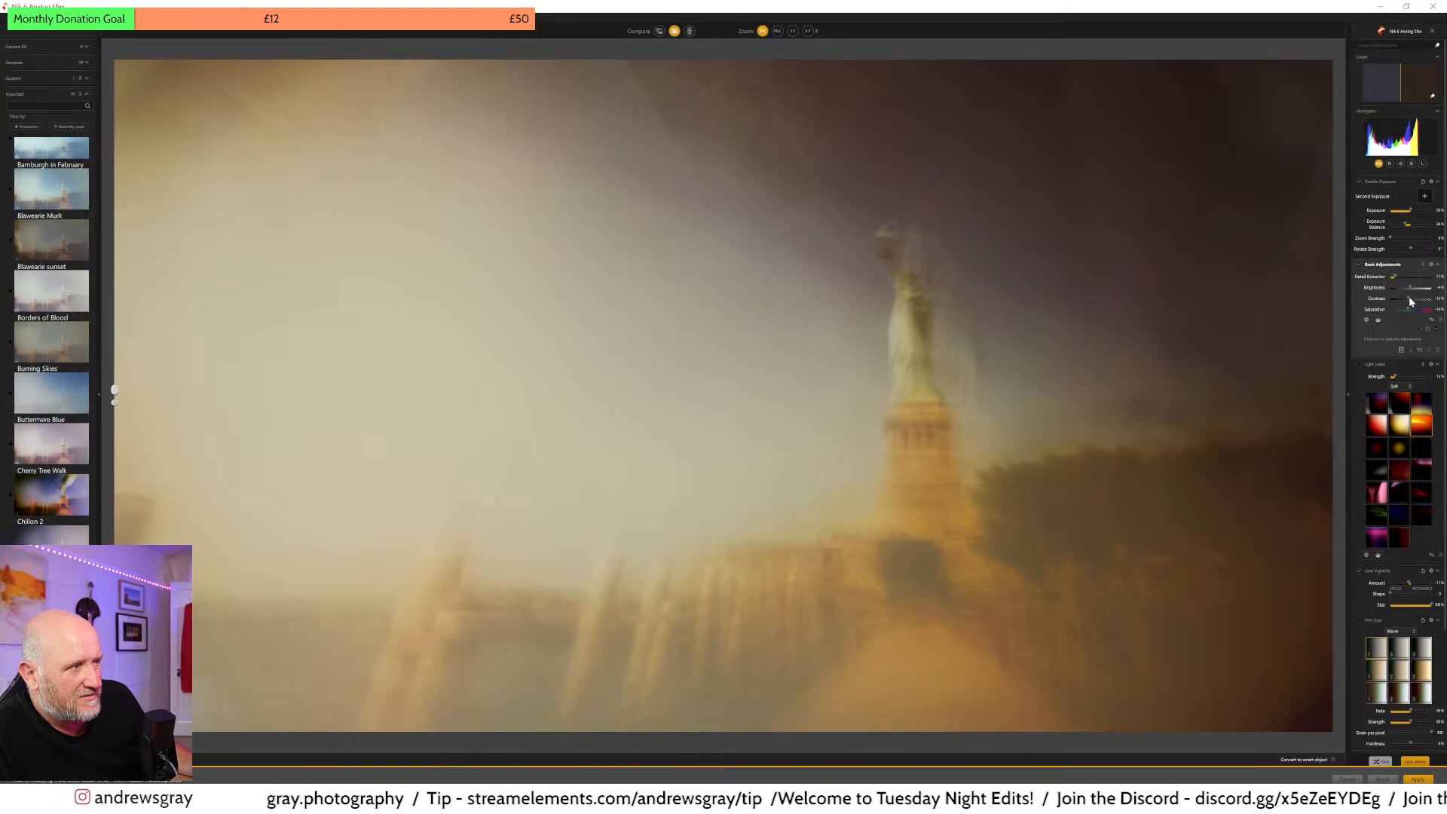
mouse_move(1404, 300)
mouse_down()
mouse_move(1424, 300)
mouse_move(1413, 305)
mouse_up()
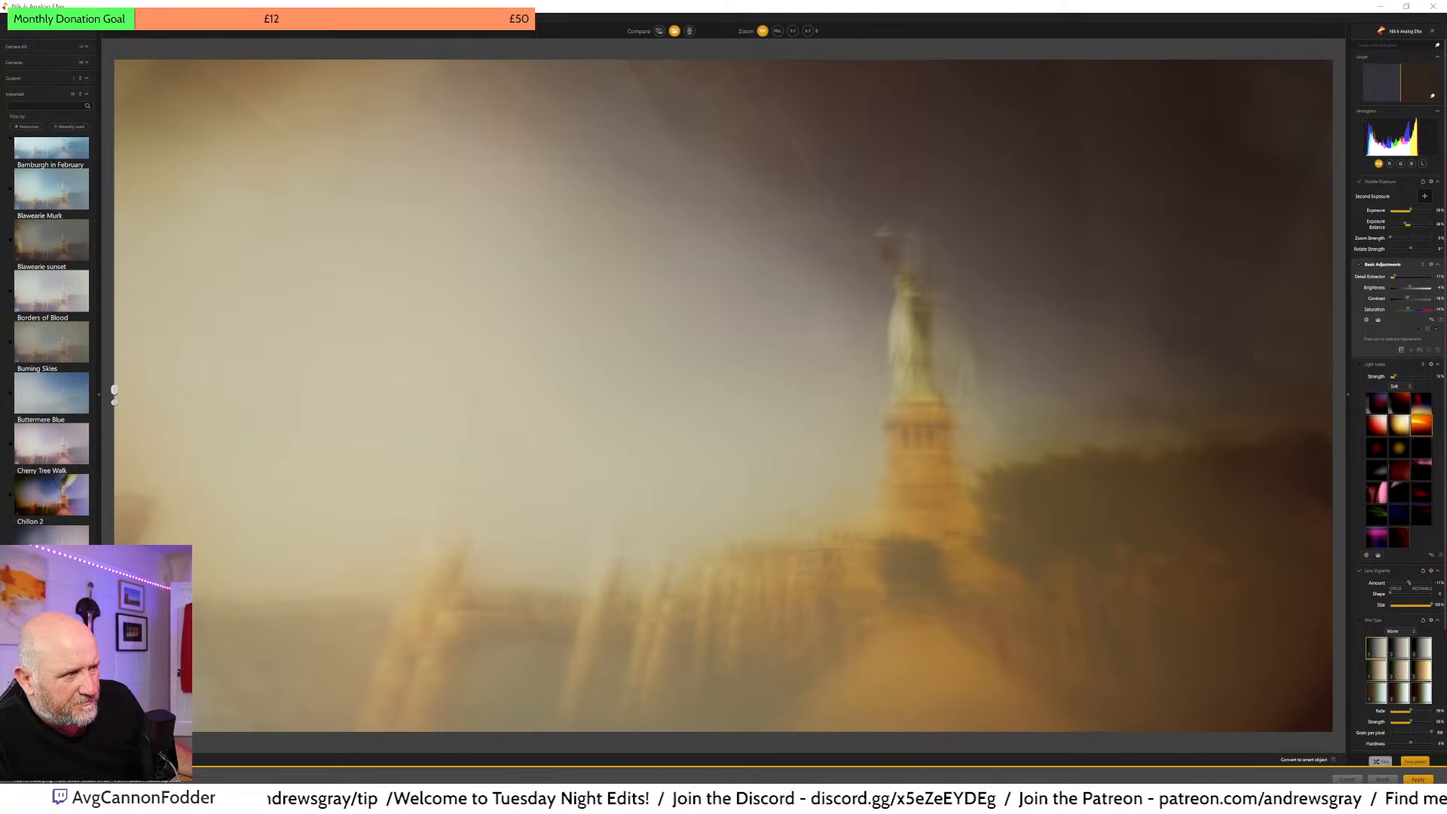
- Shift the Lens Vignette centre toward the image's lower left, make its shape fully rectangular and darken its amount
scroll(1394, 488, down, 3)
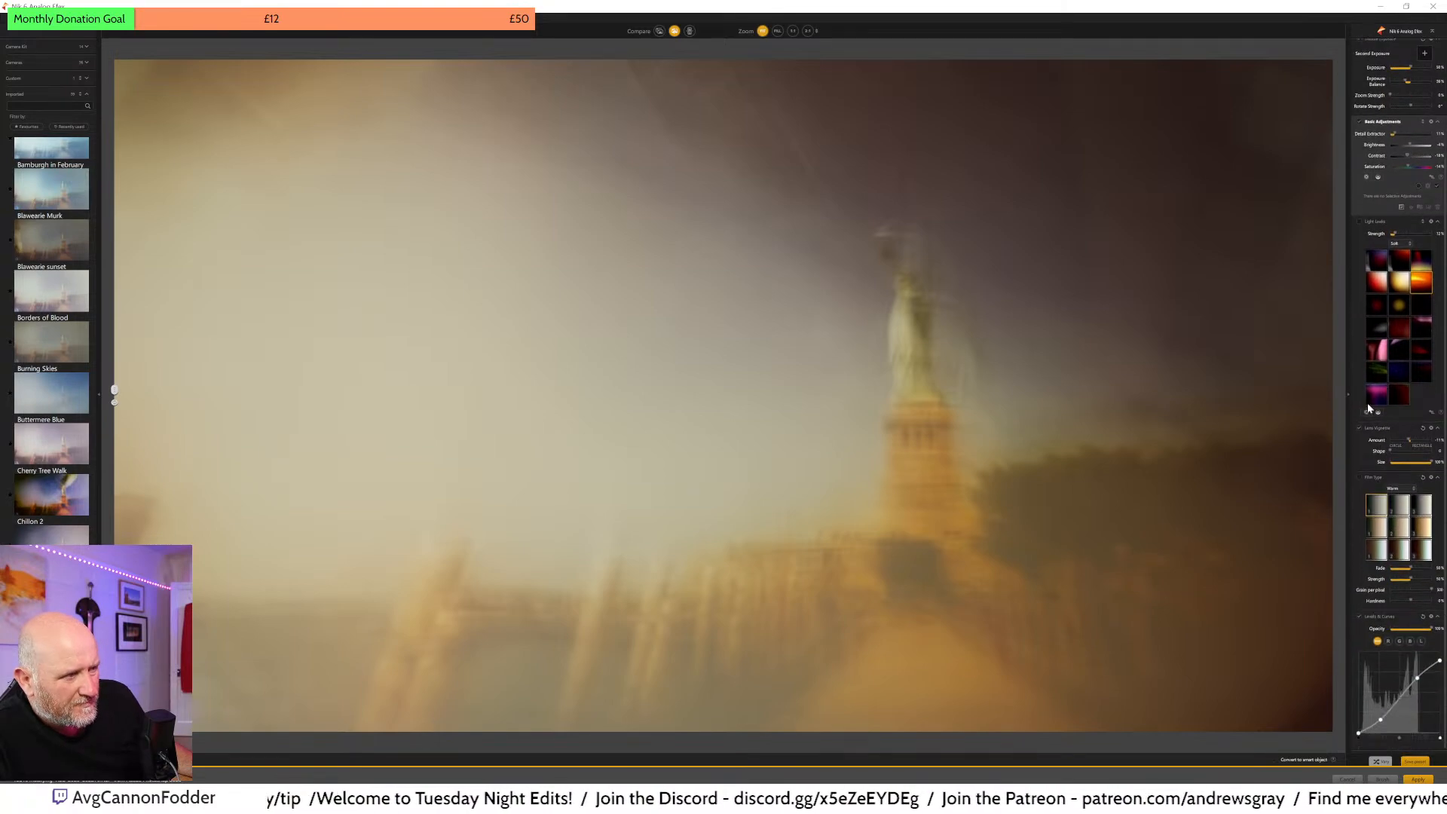
click(1361, 432)
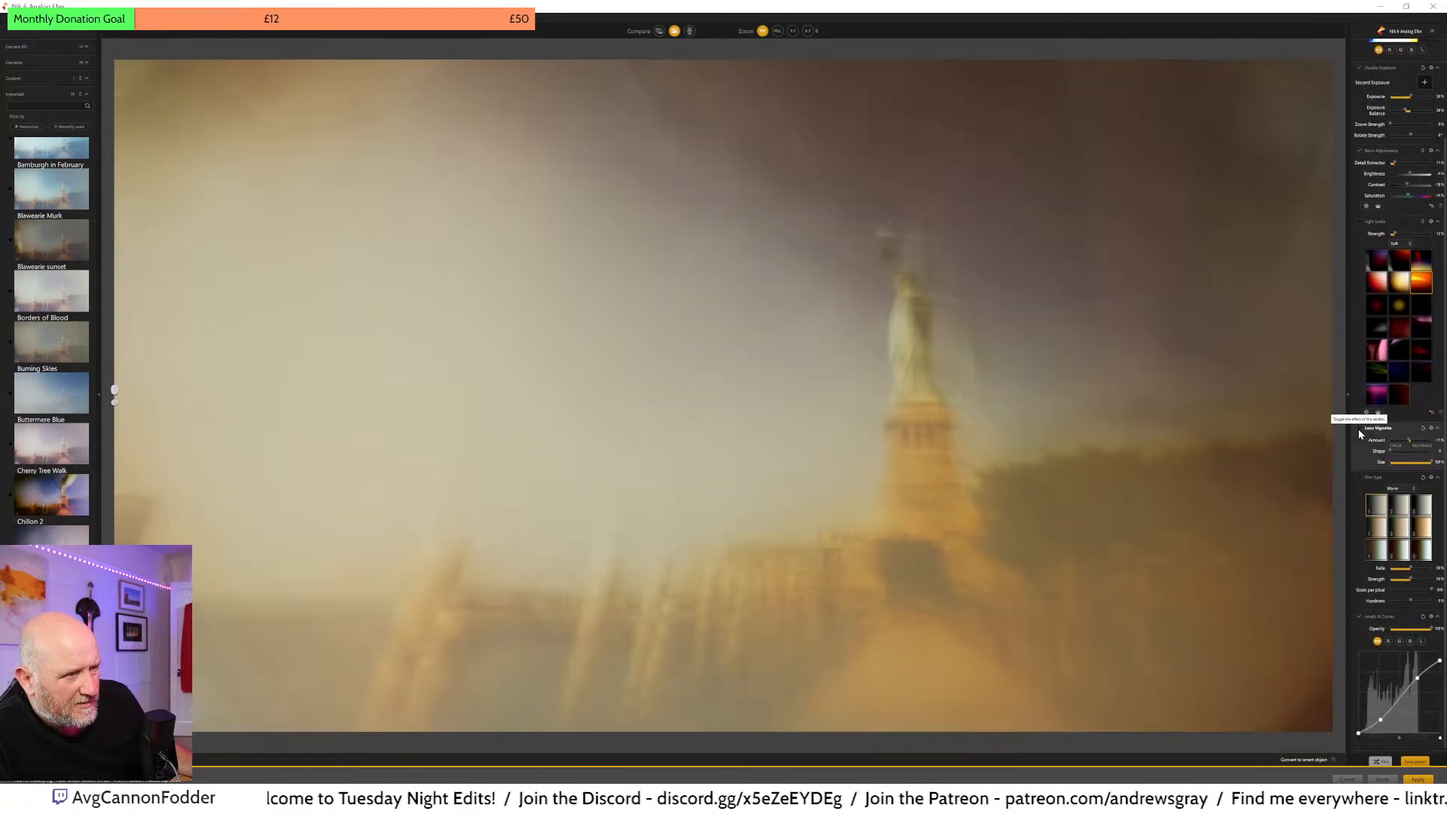
click(1361, 433)
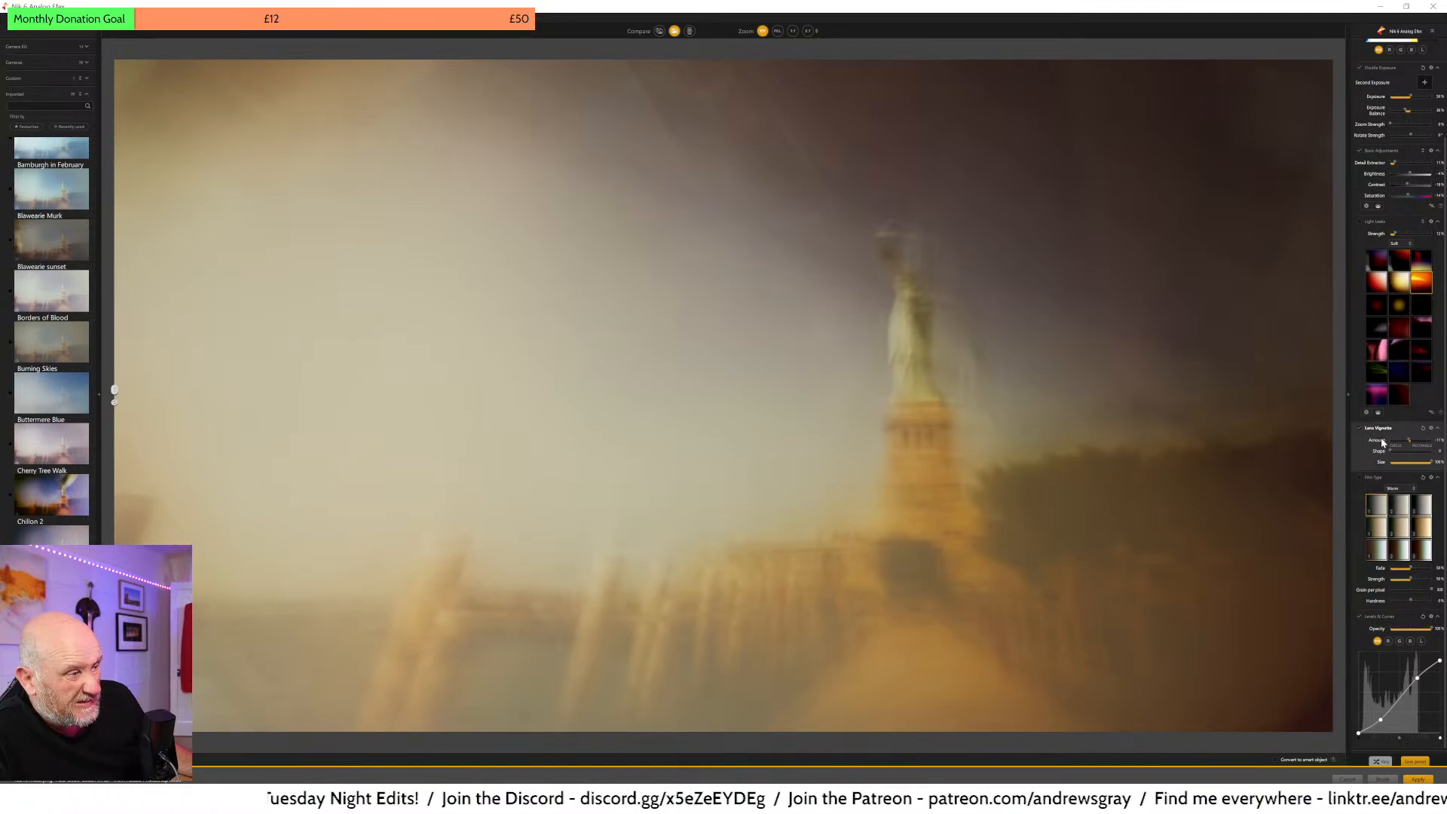
drag(445, 349, 187, 573)
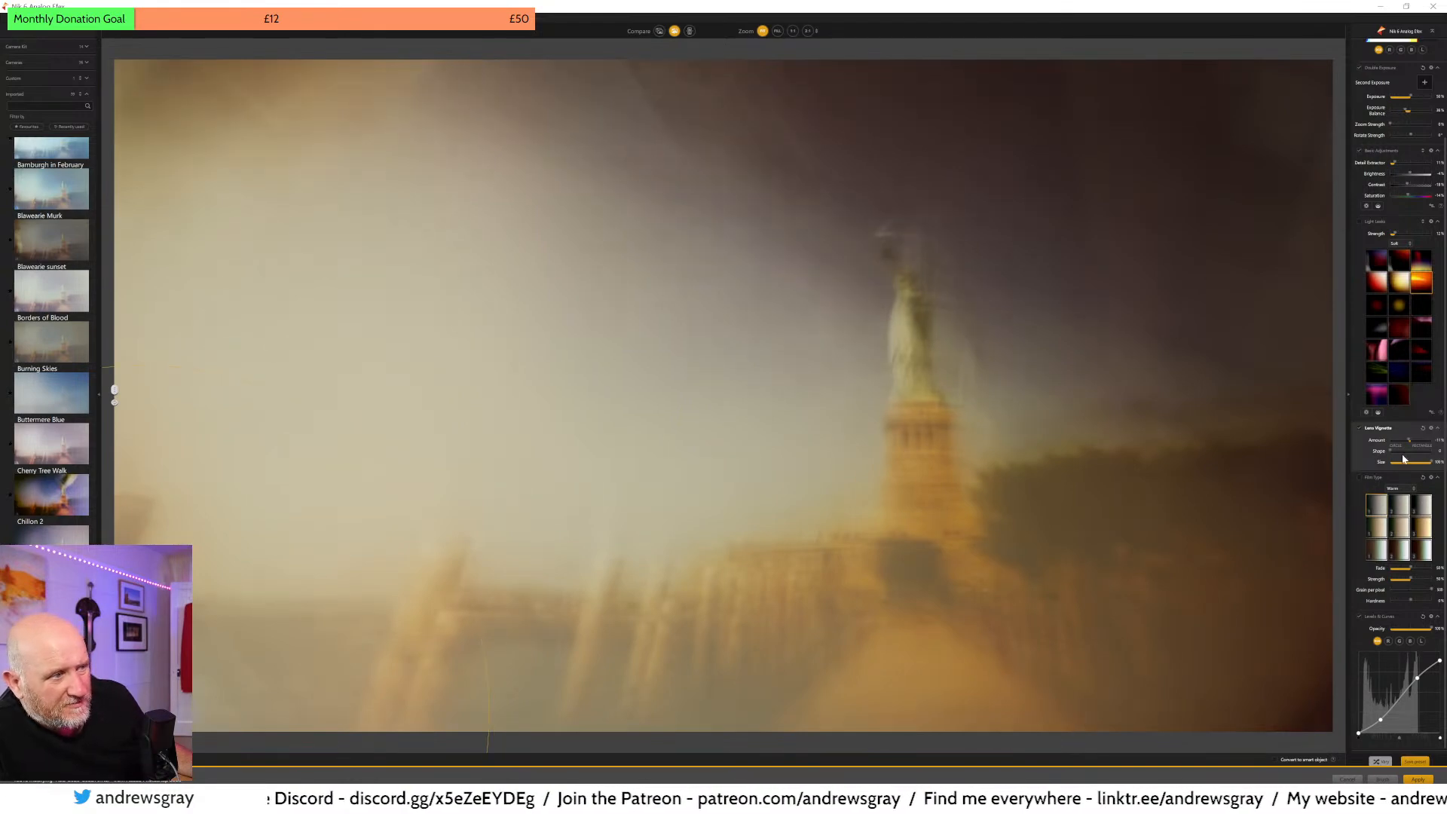
drag(1393, 451, 1434, 451)
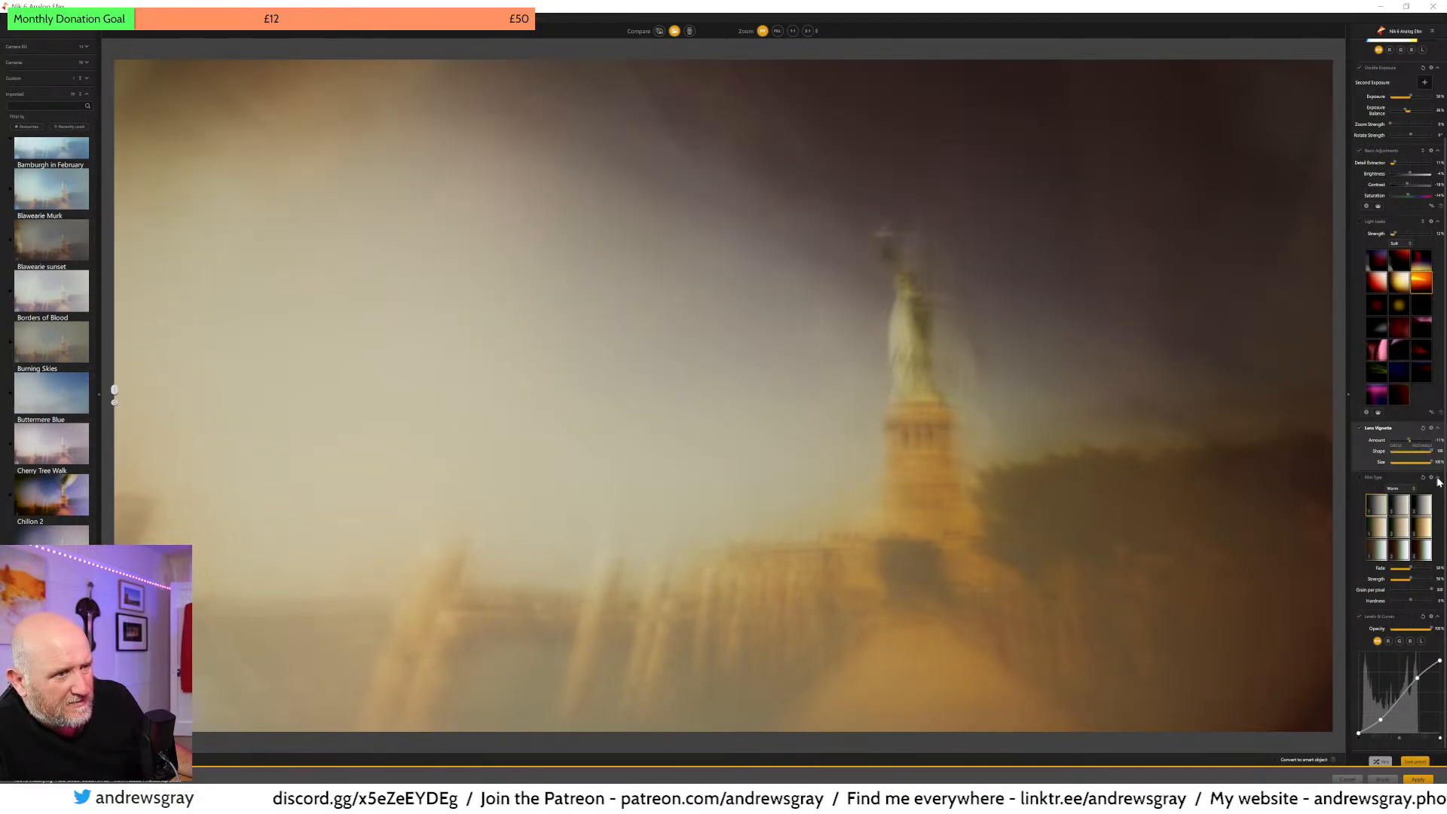
click(1406, 444)
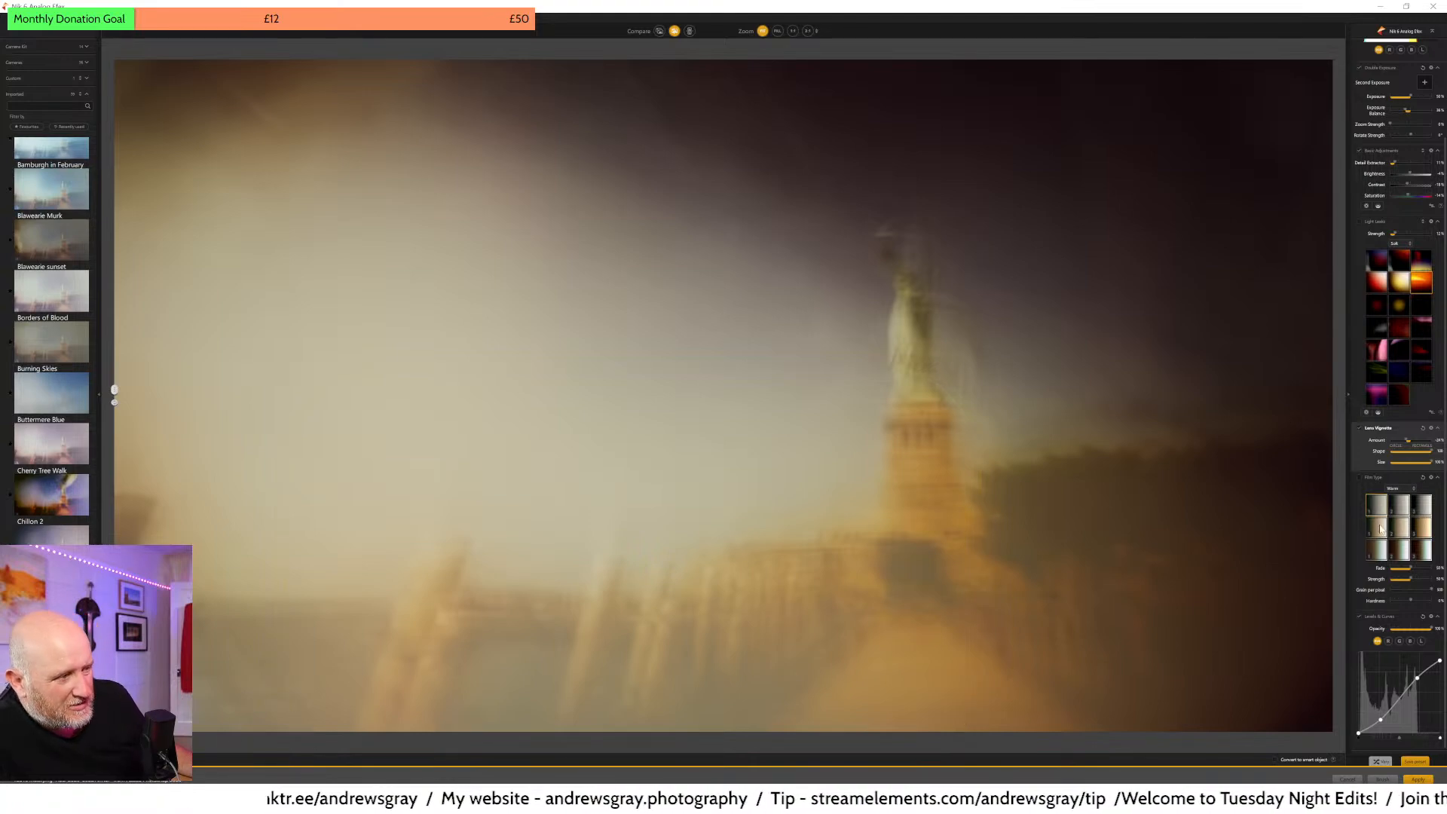
- Compare the image with the Levels & Curves filter disabled and enabled
click(1359, 618)
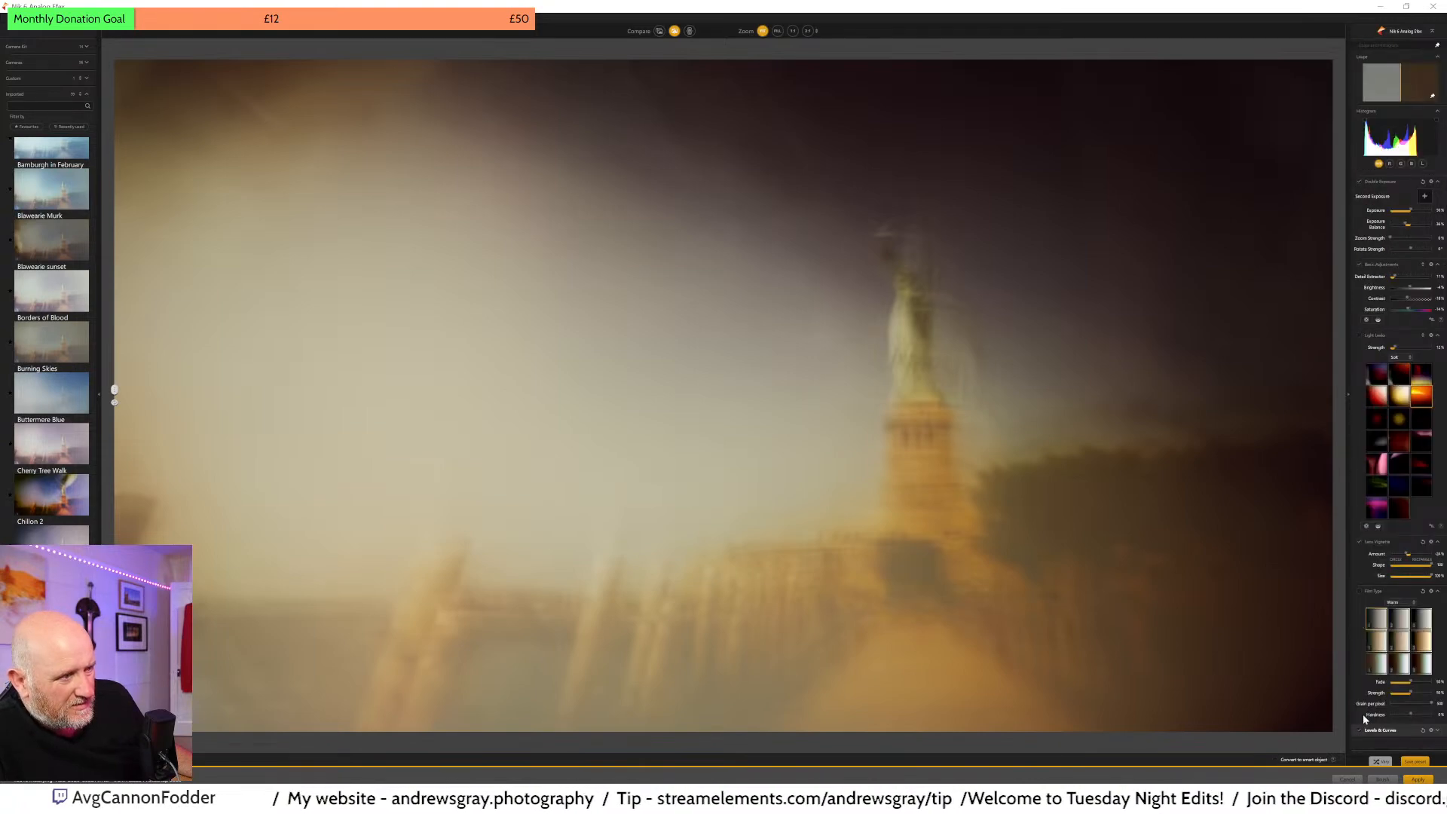
click(1362, 733)
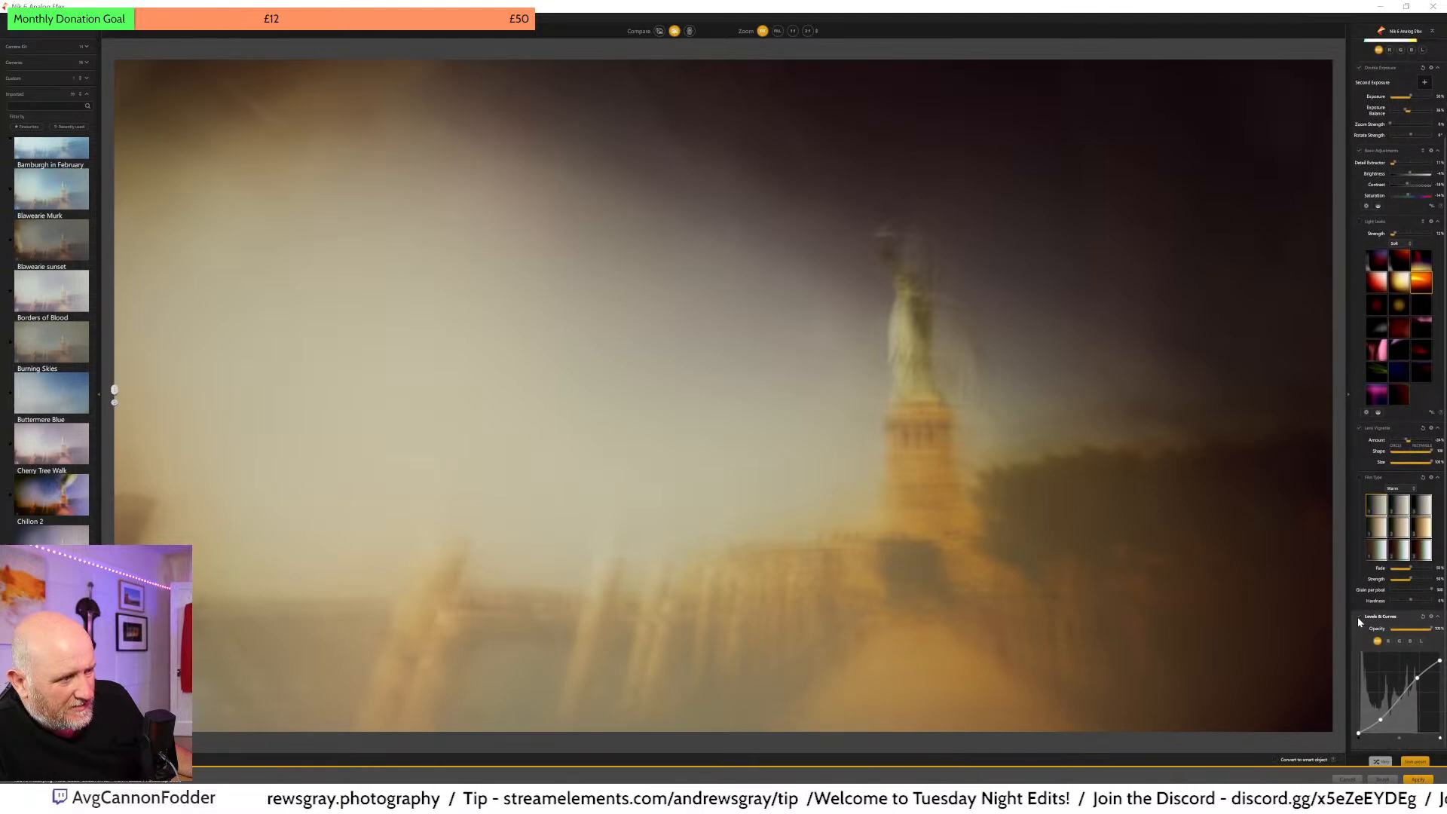
click(1359, 617)
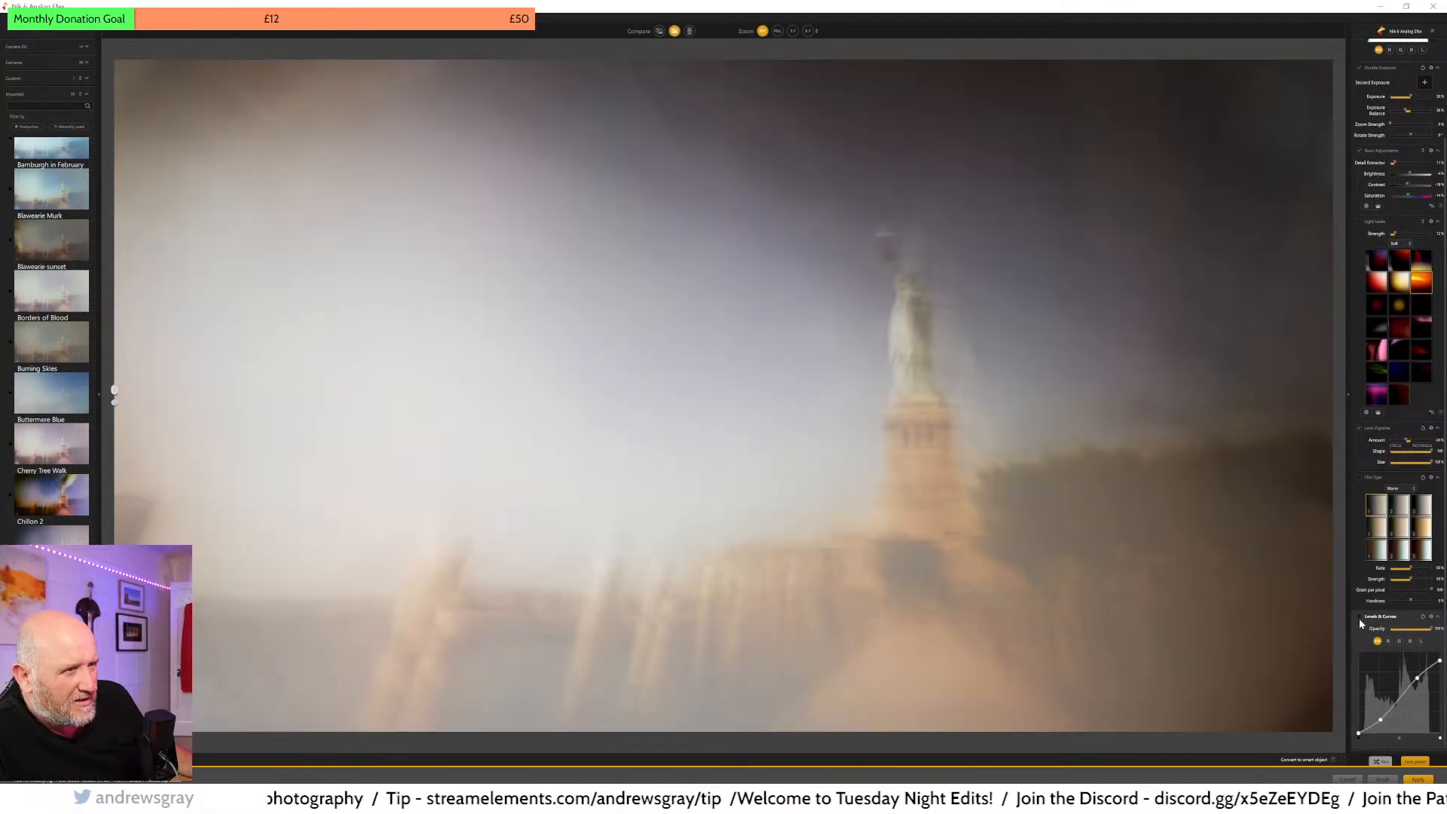
click(1359, 618)
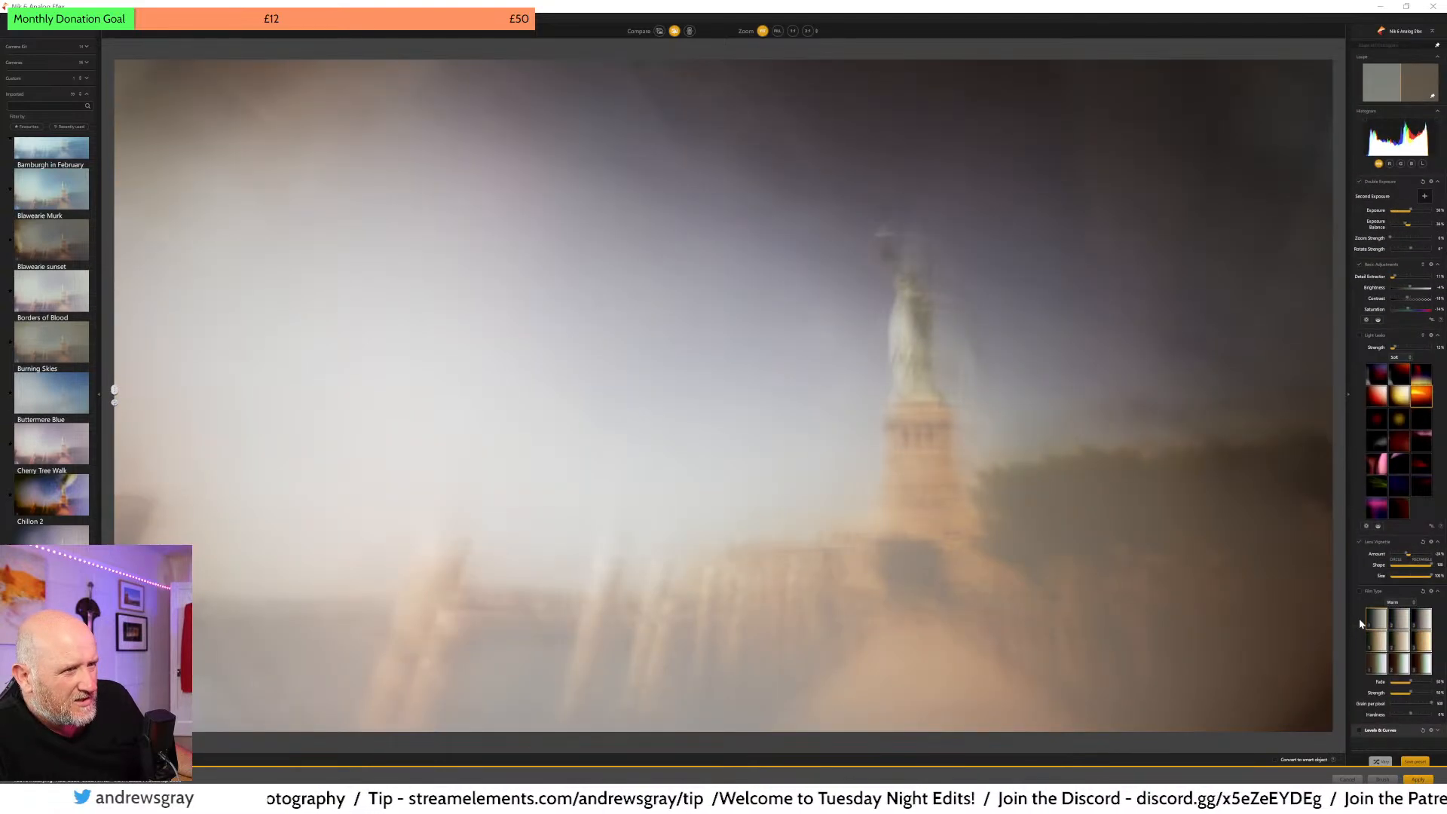
click(1363, 730)
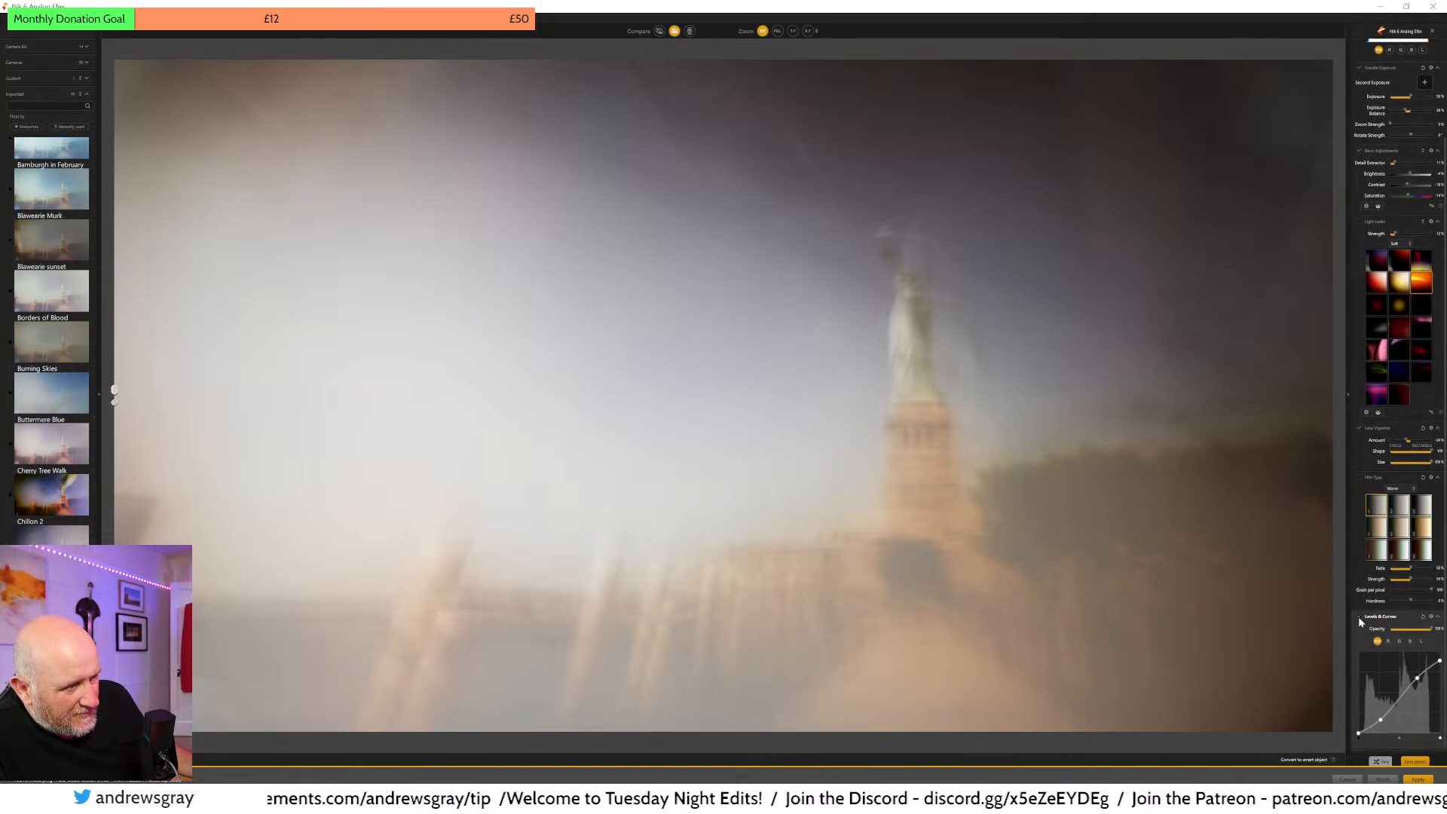
click(1359, 616)
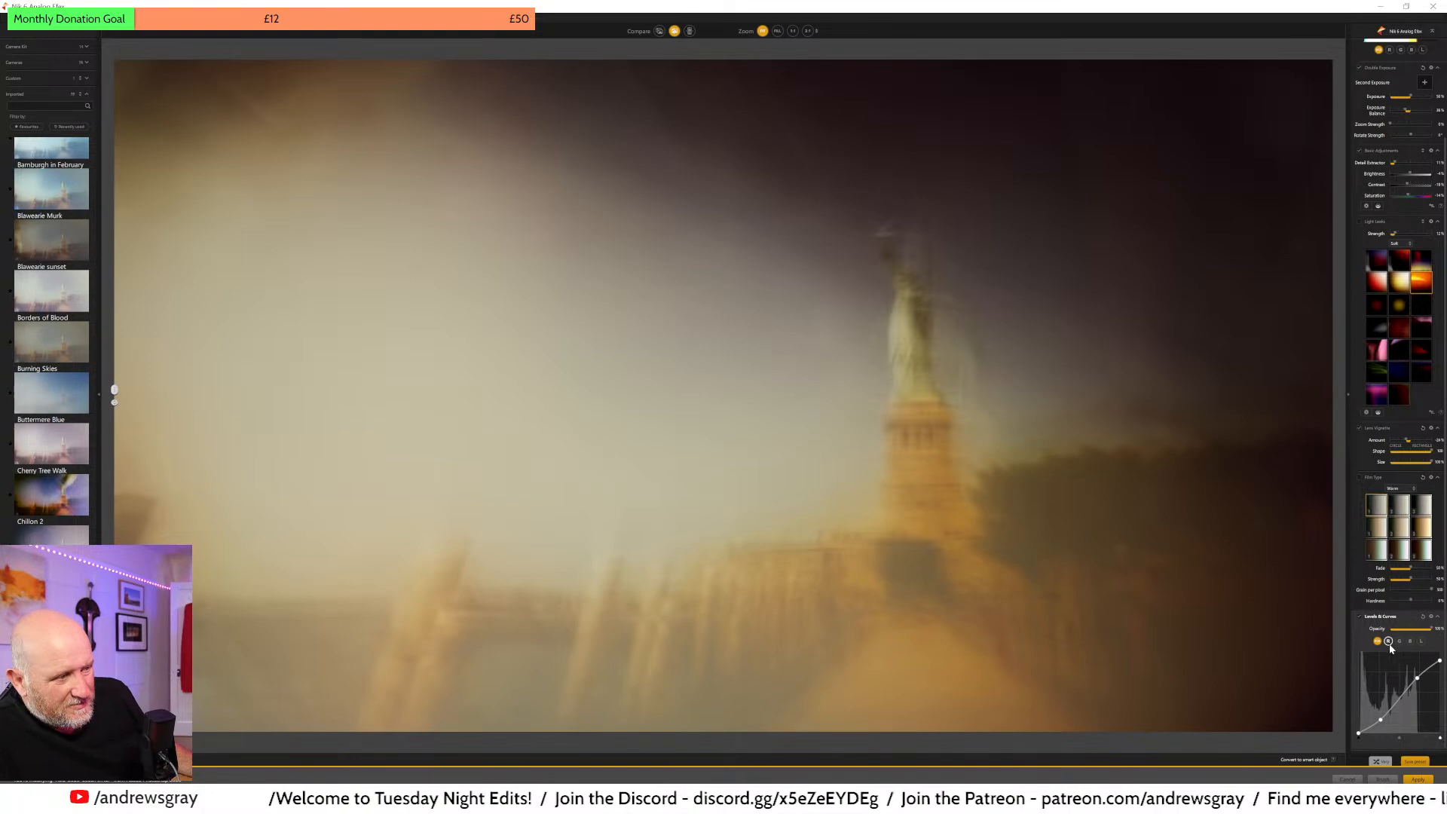
- Reset Levels & Curves and shape the RGB curve into an S with darker shadows and brighter highlights
click(1423, 616)
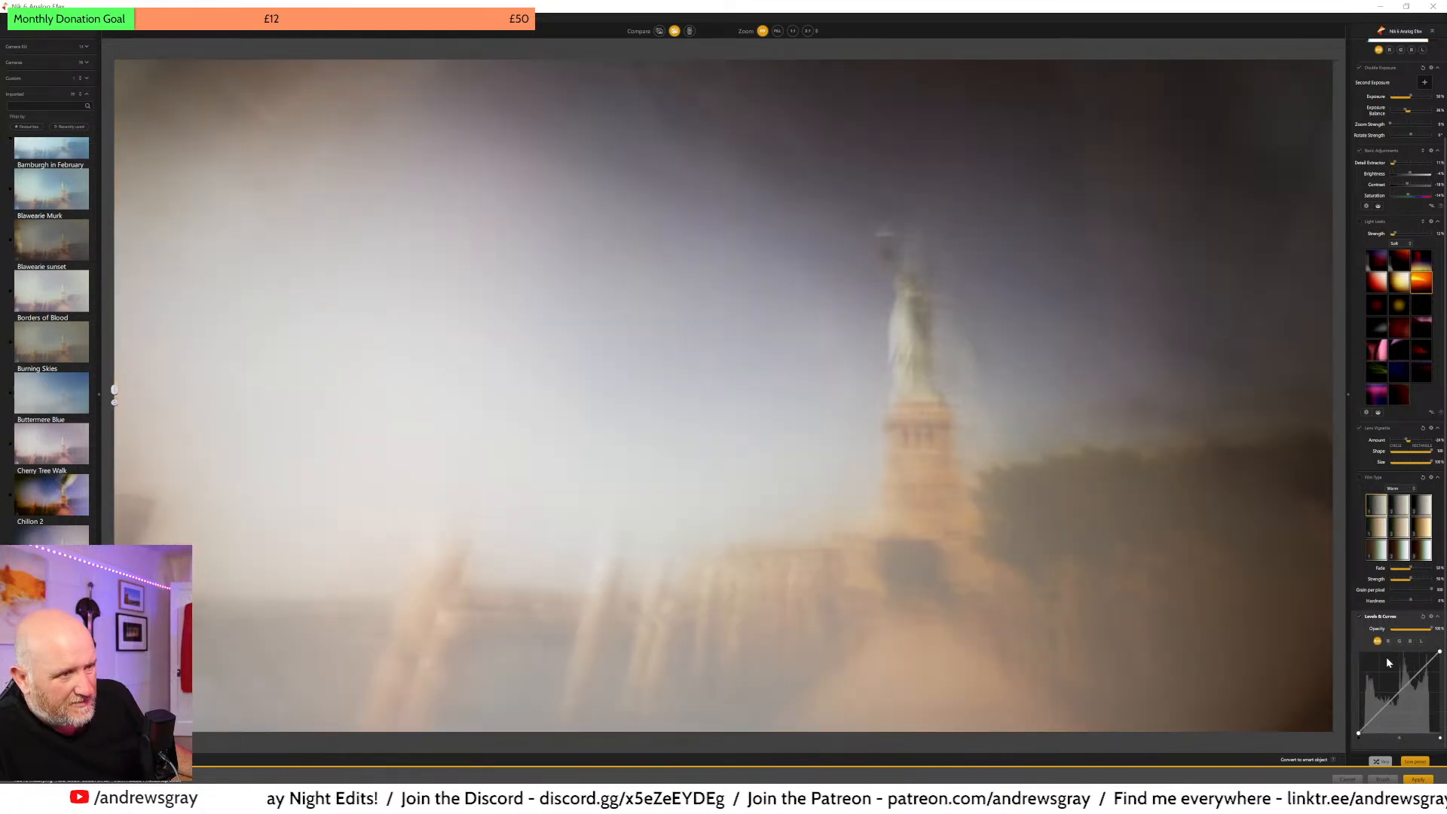
drag(1382, 716, 1375, 721)
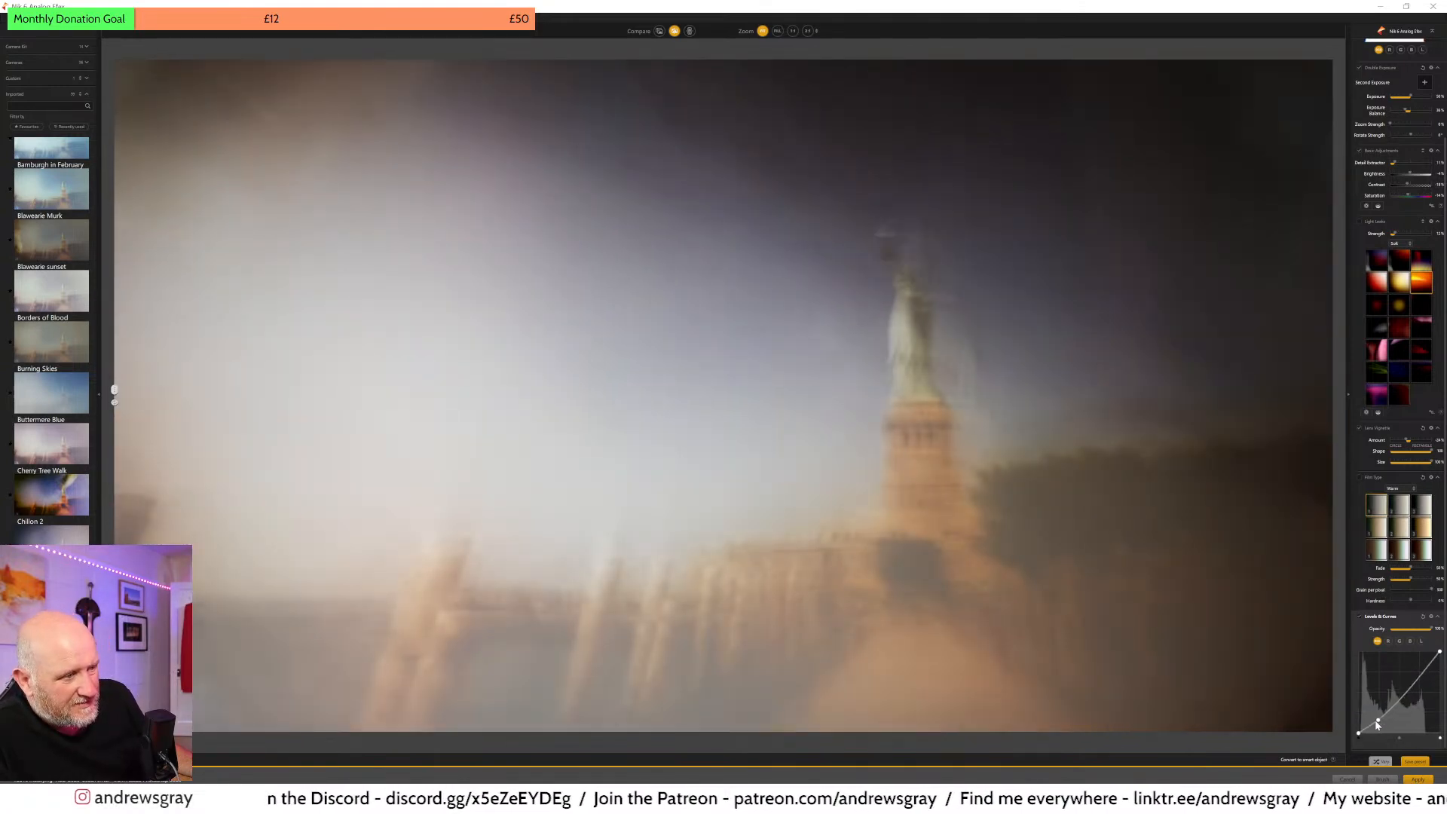
drag(1417, 677, 1413, 675)
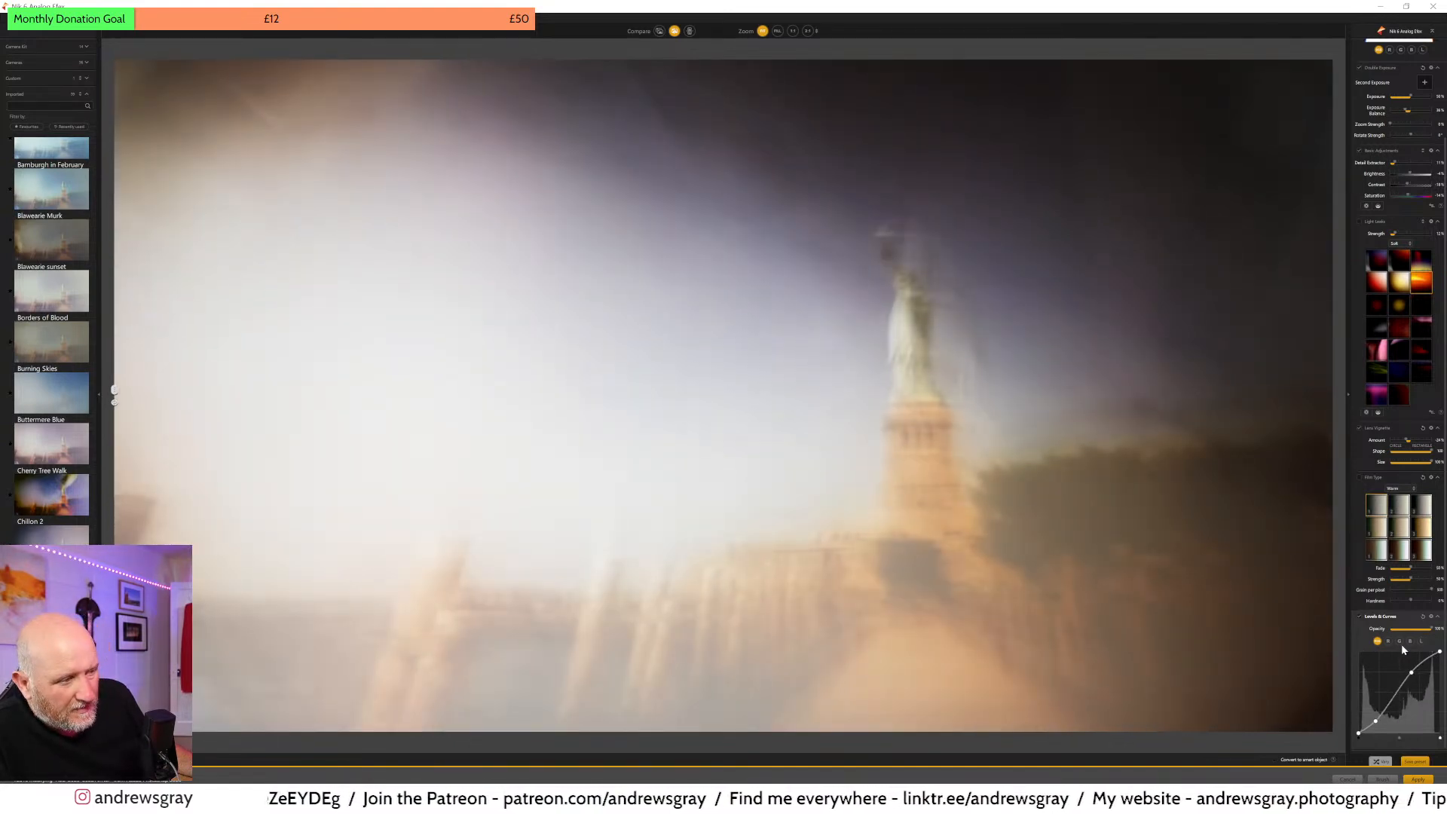
- Lower the blue channel curve slightly in the midtones, keeping its white point at the upper corner
click(1410, 641)
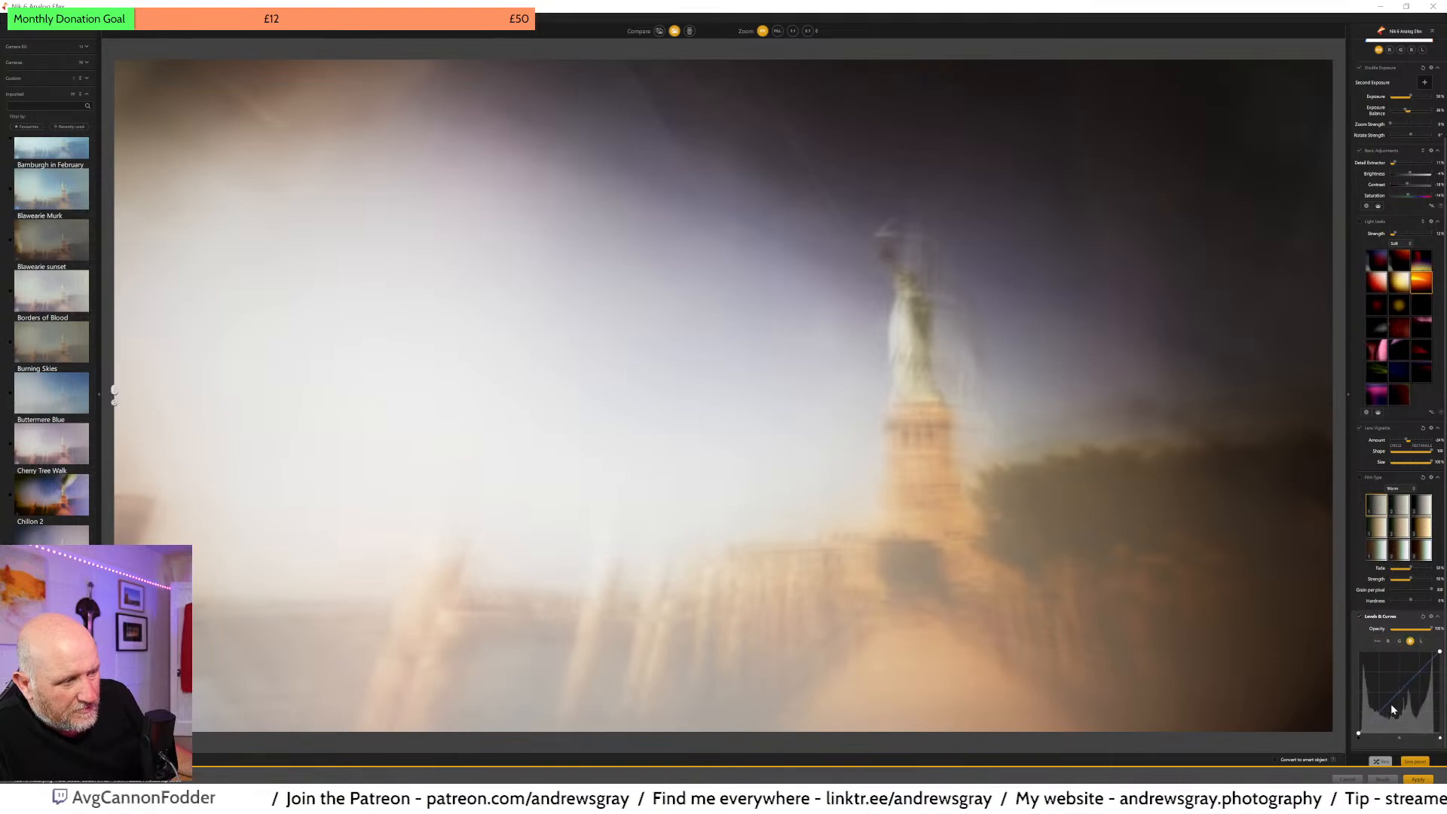
click(1402, 692)
drag(1406, 697, 1404, 701)
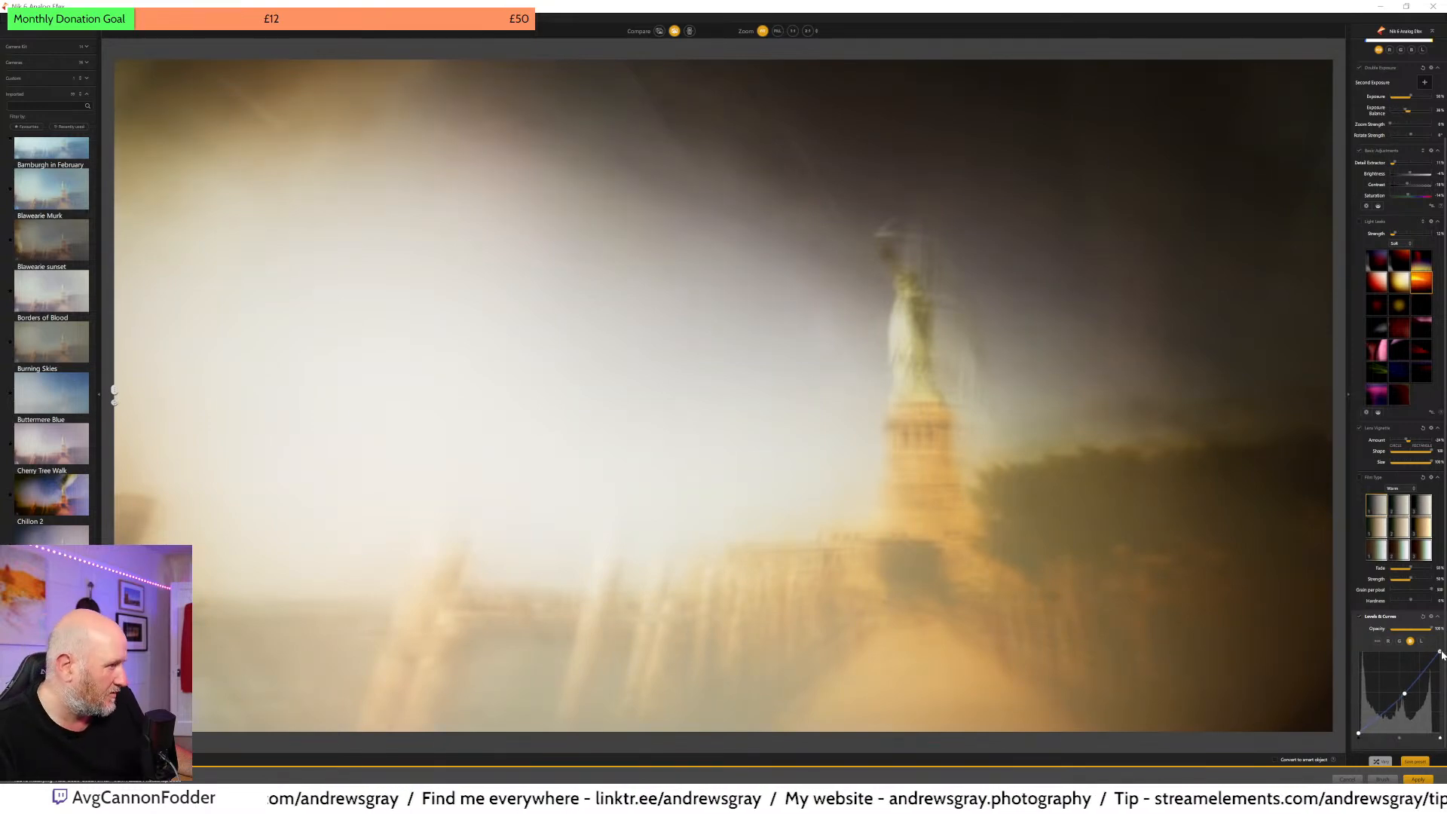
mouse_move(1441, 658)
mouse_down()
mouse_move(1436, 634)
mouse_move(1439, 653)
mouse_up()
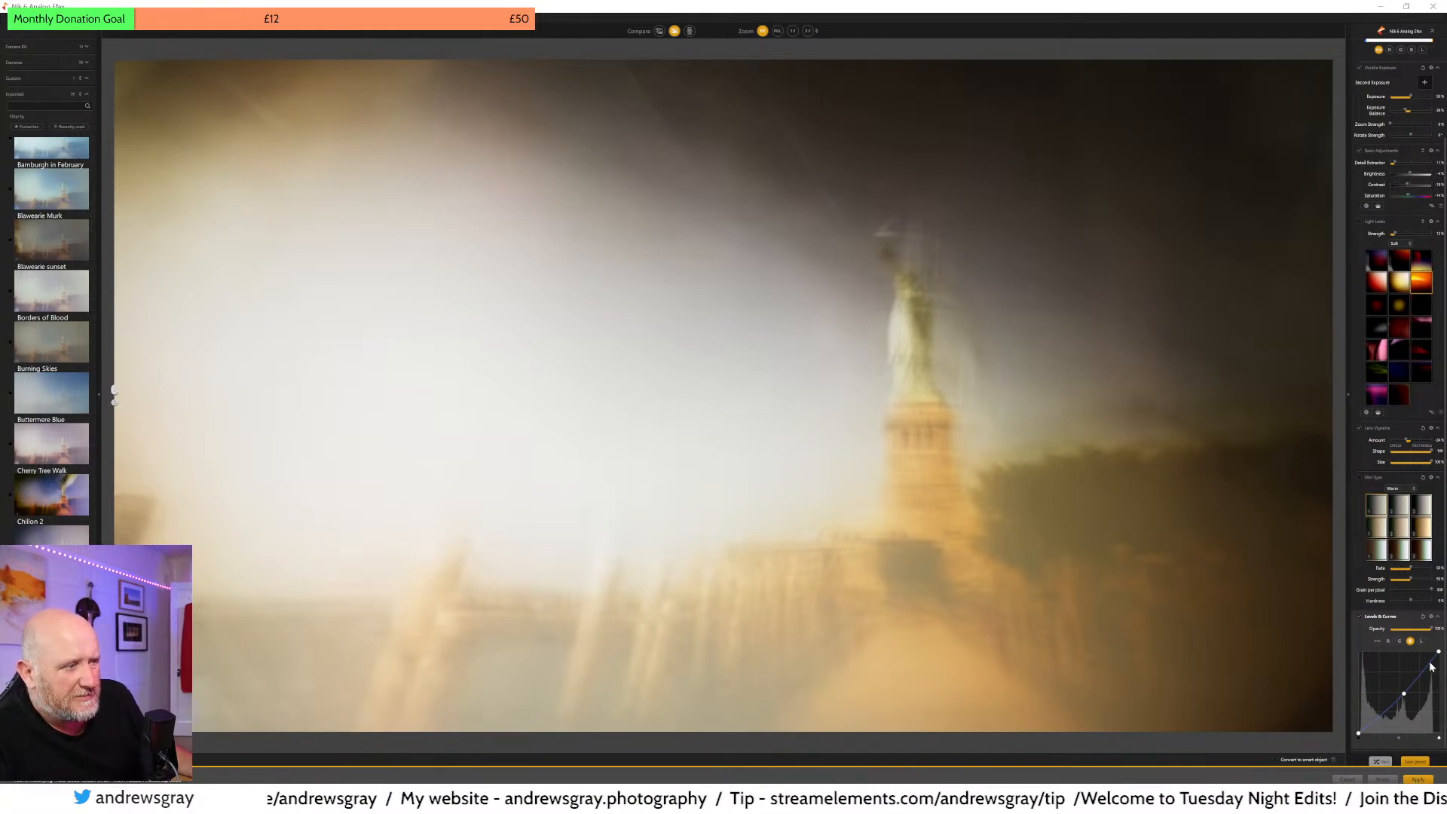
- Try small midtone shifts on the red channel curve in Levels & Curves
click(1388, 641)
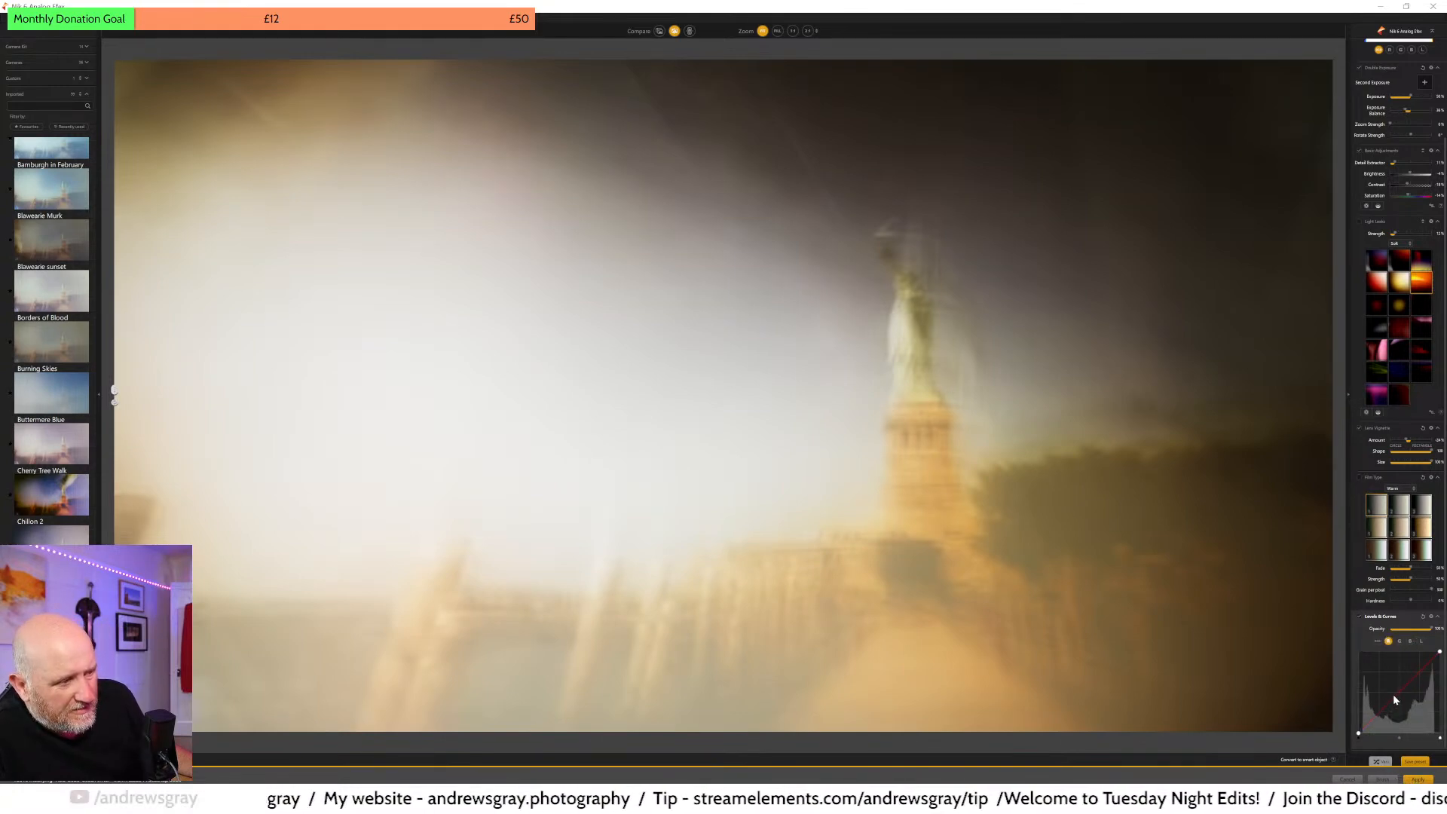
drag(1400, 694, 1402, 696)
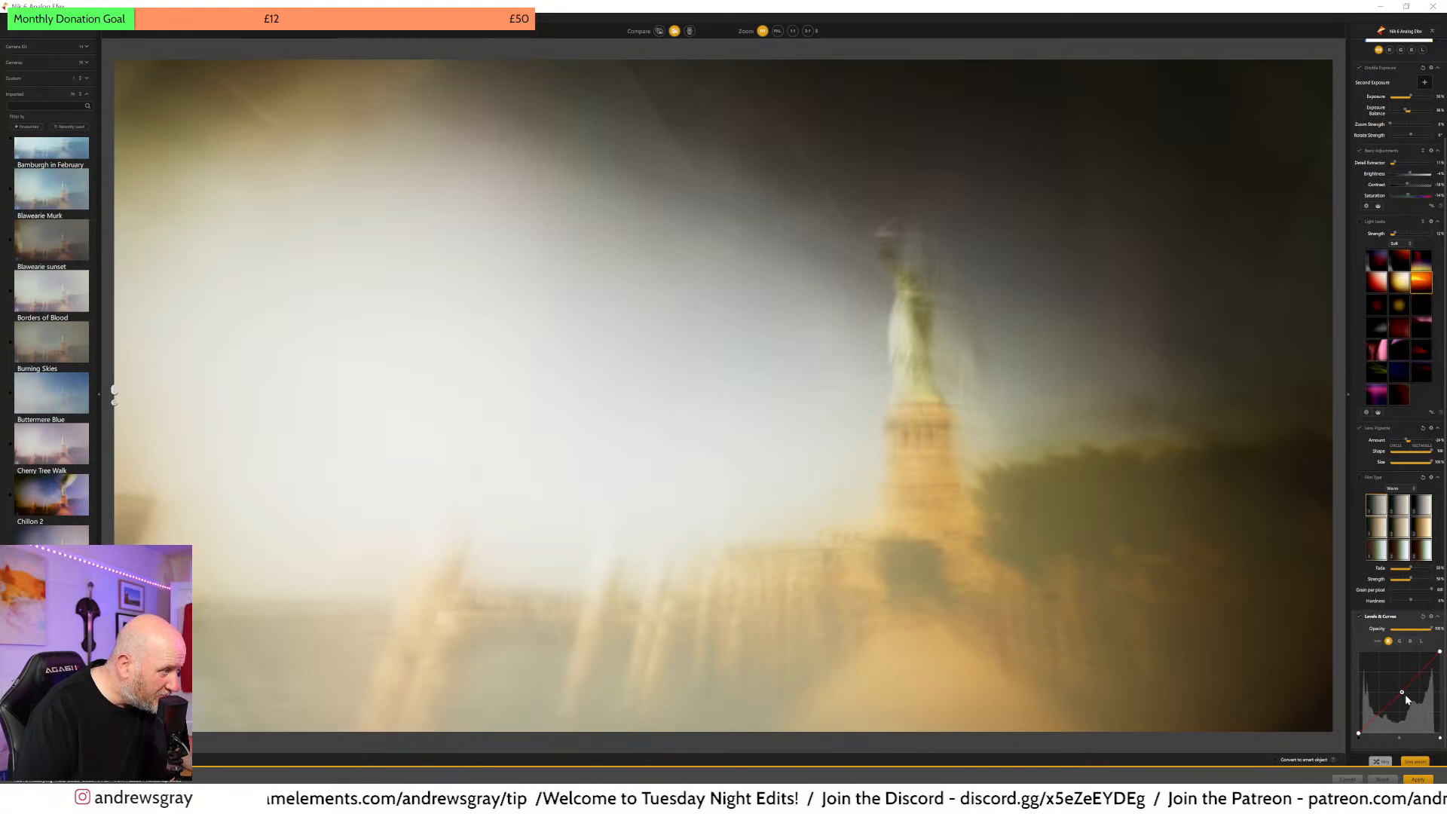
click(1401, 695)
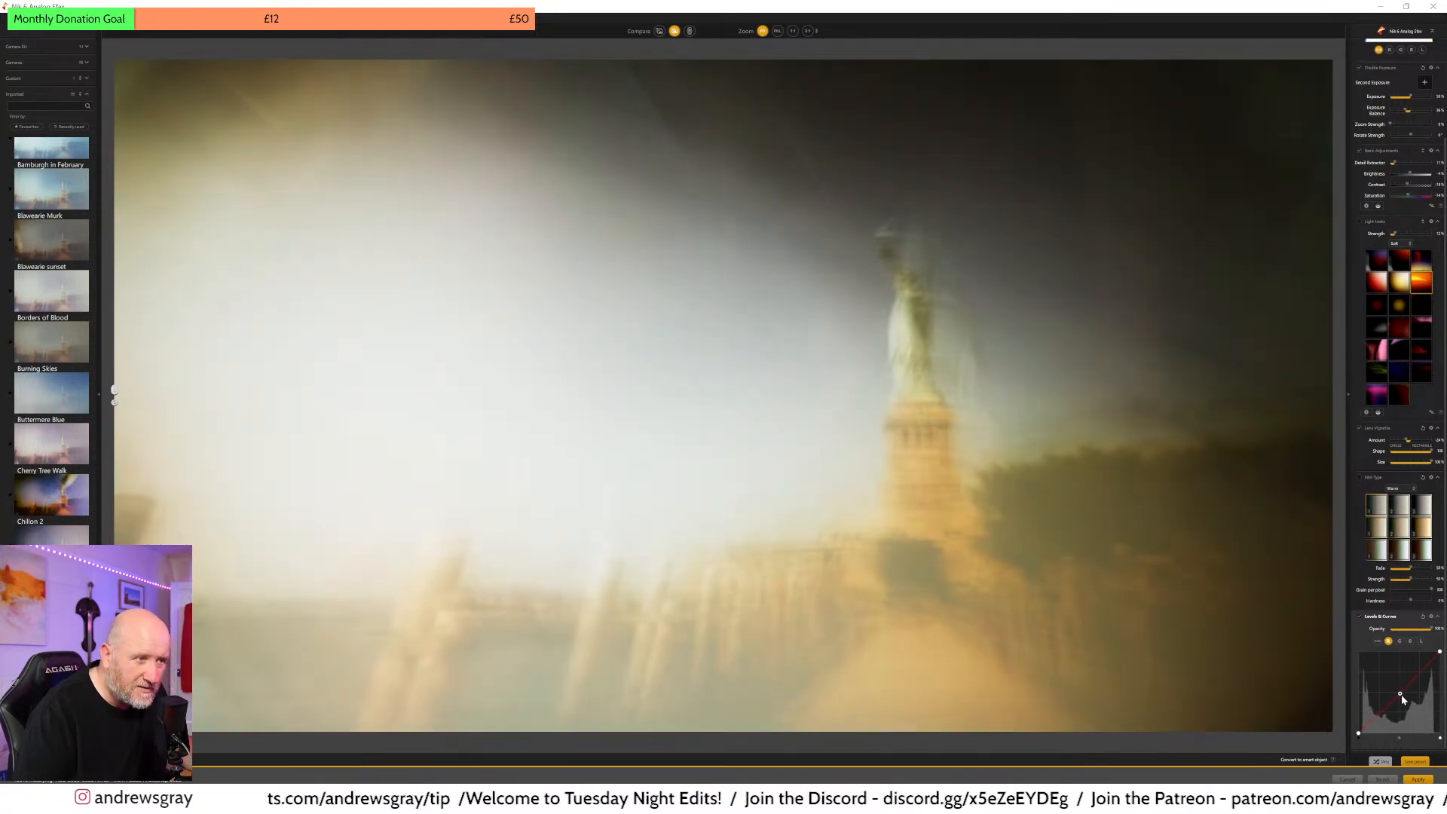
drag(1401, 695, 1406, 691)
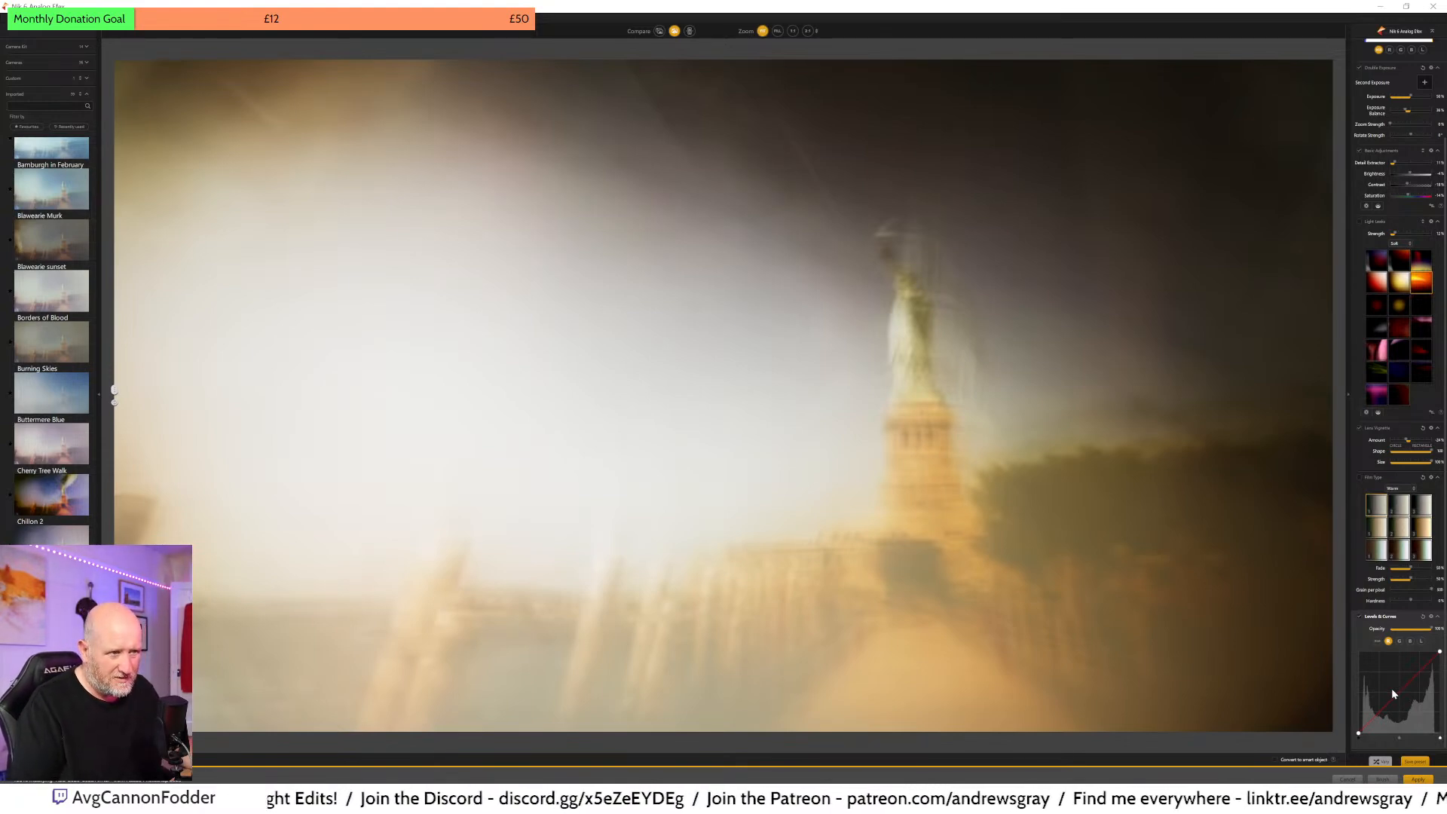
- Try film looks from the Warm, Cool and Subtle categories in Film Type
click(1377, 504)
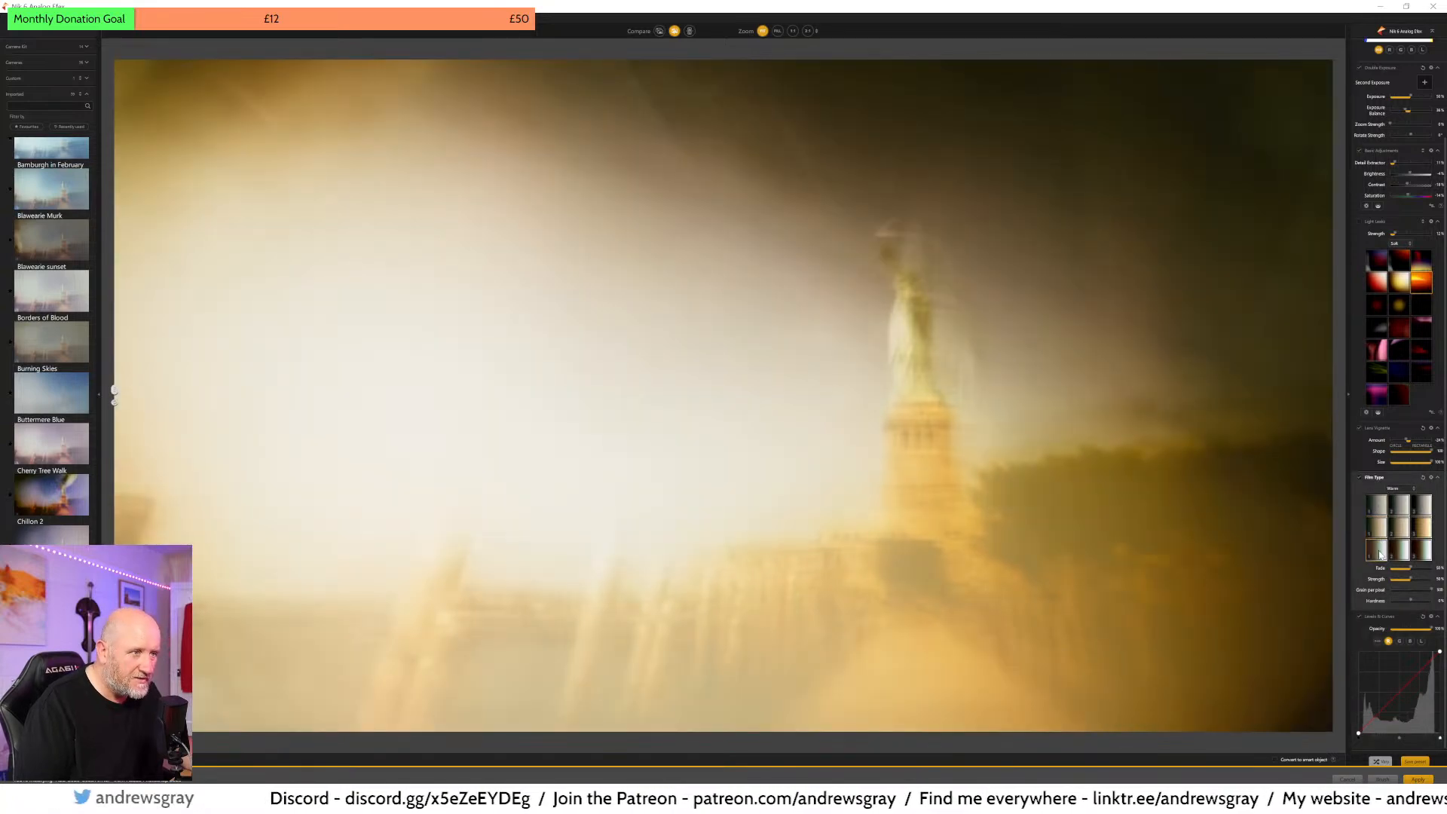
click(1379, 554)
click(1396, 493)
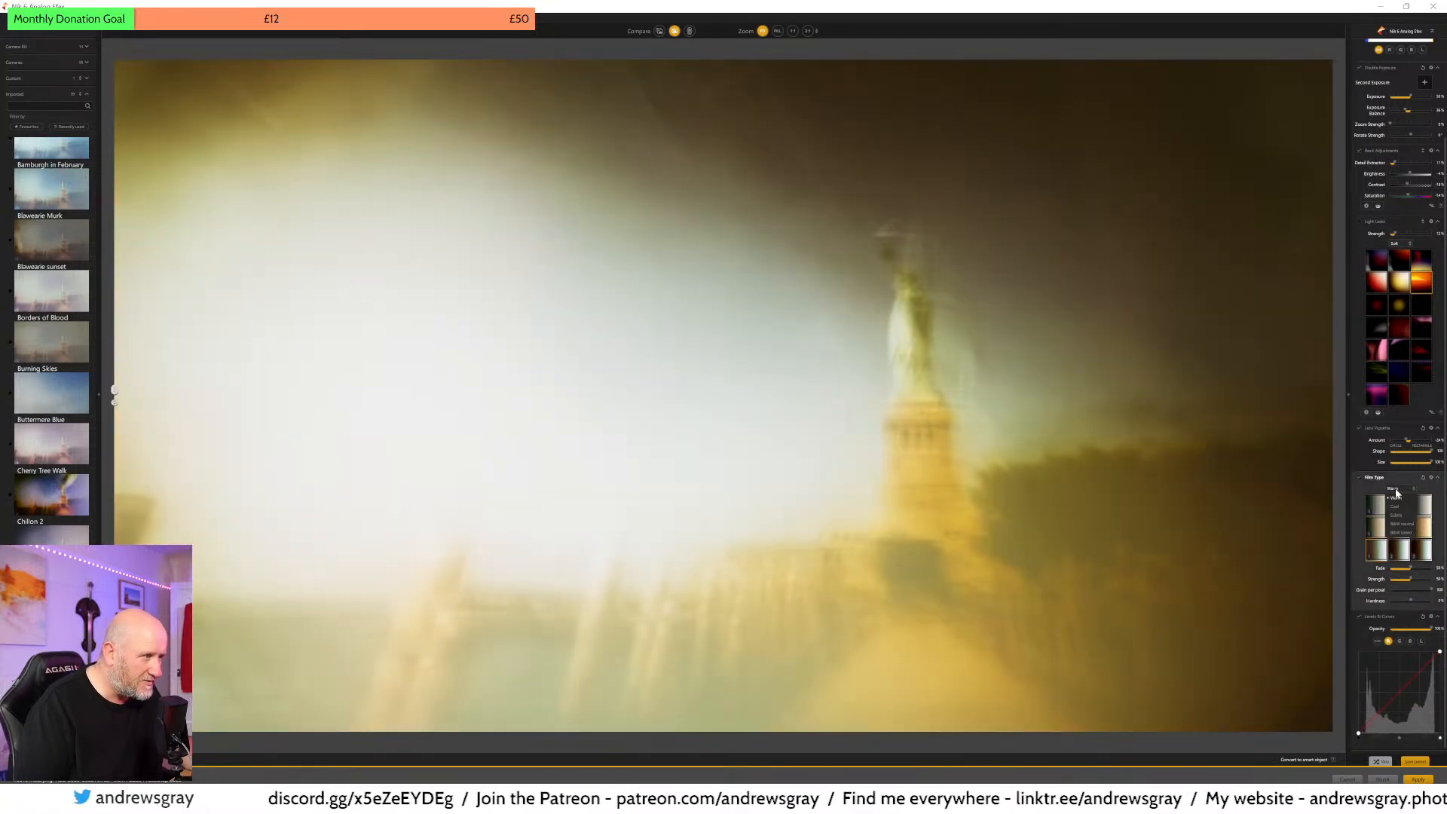
click(1396, 508)
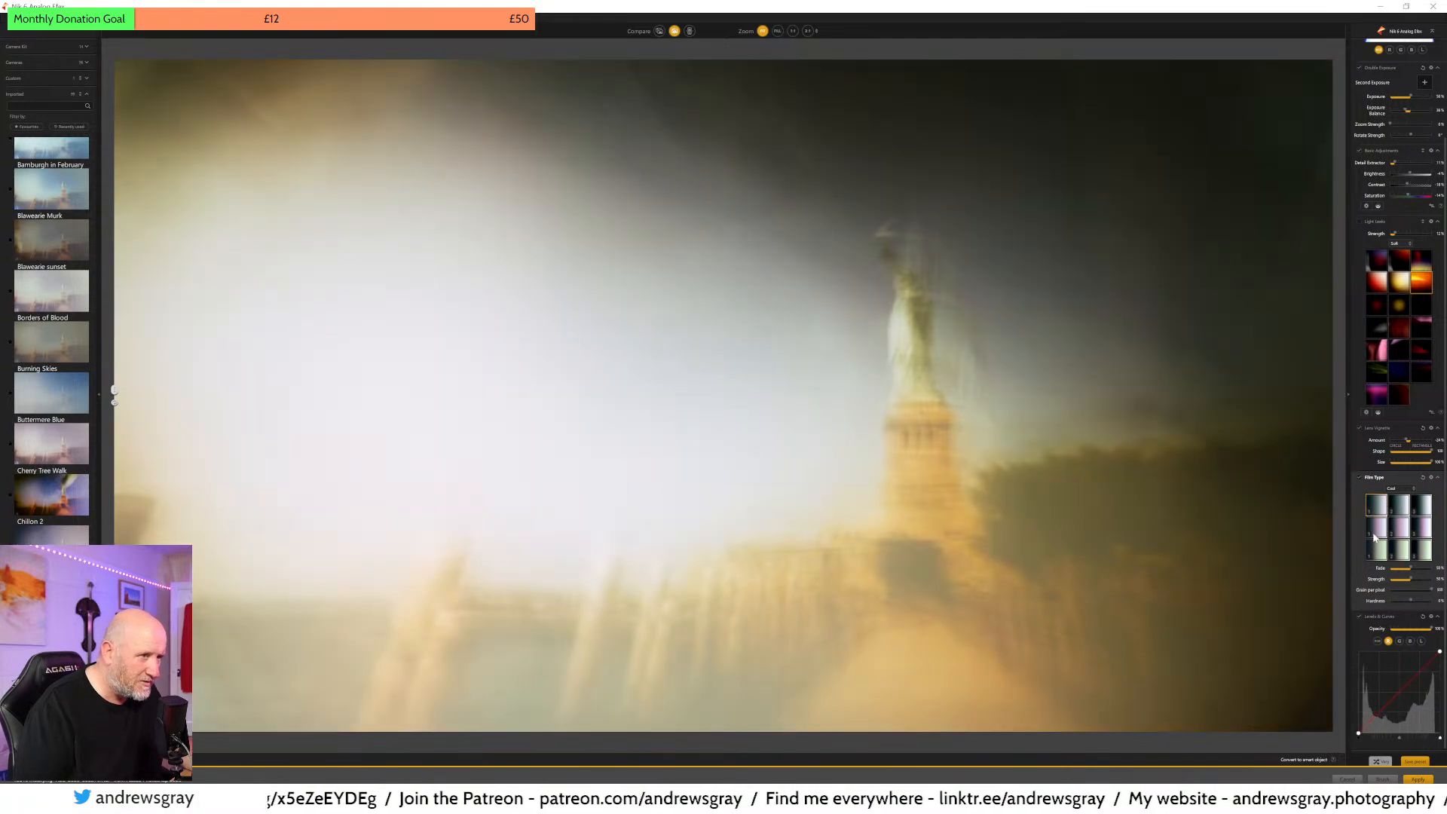
click(1375, 537)
click(1374, 550)
scroll(1393, 526, down, 1)
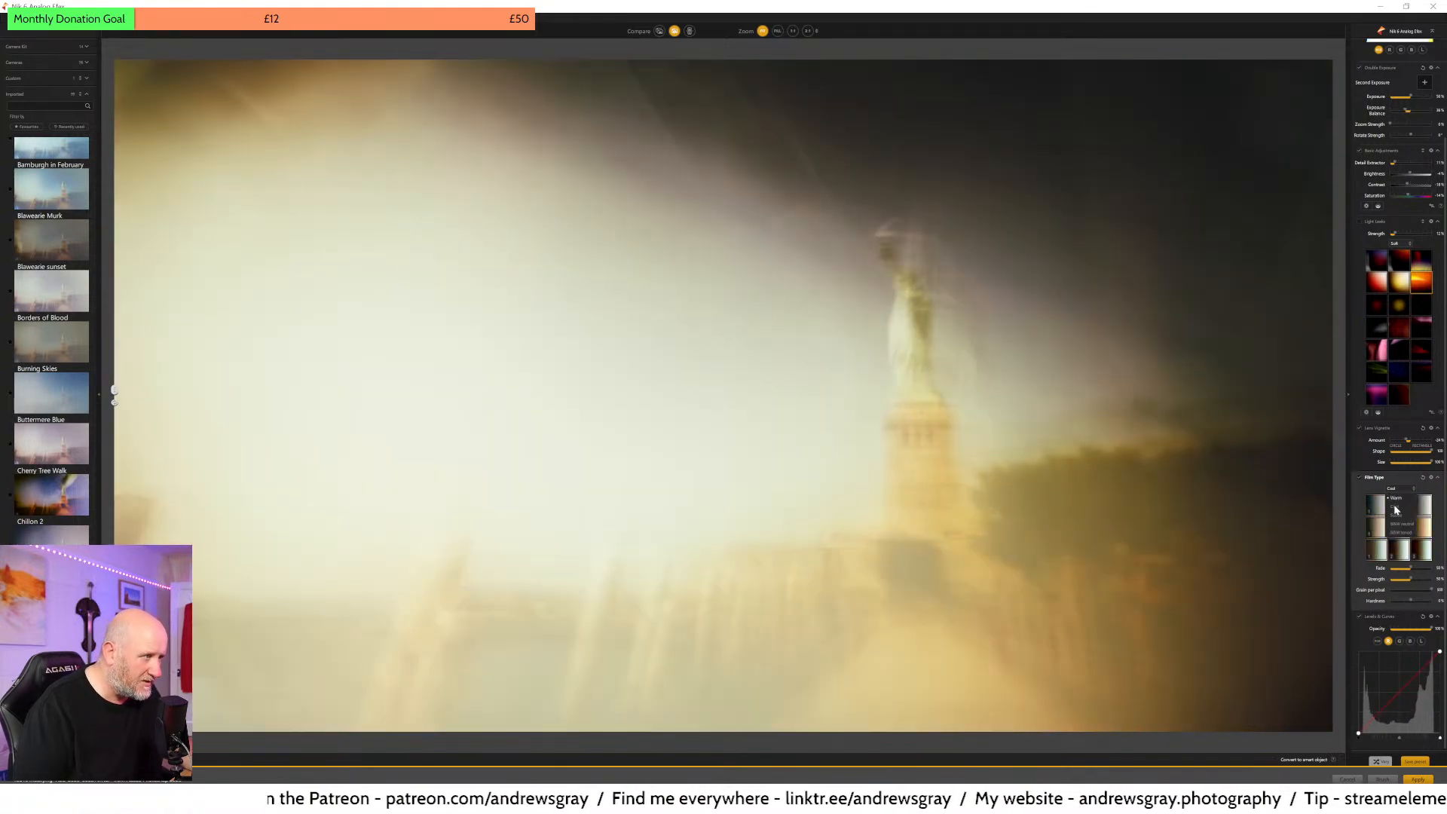
click(1382, 530)
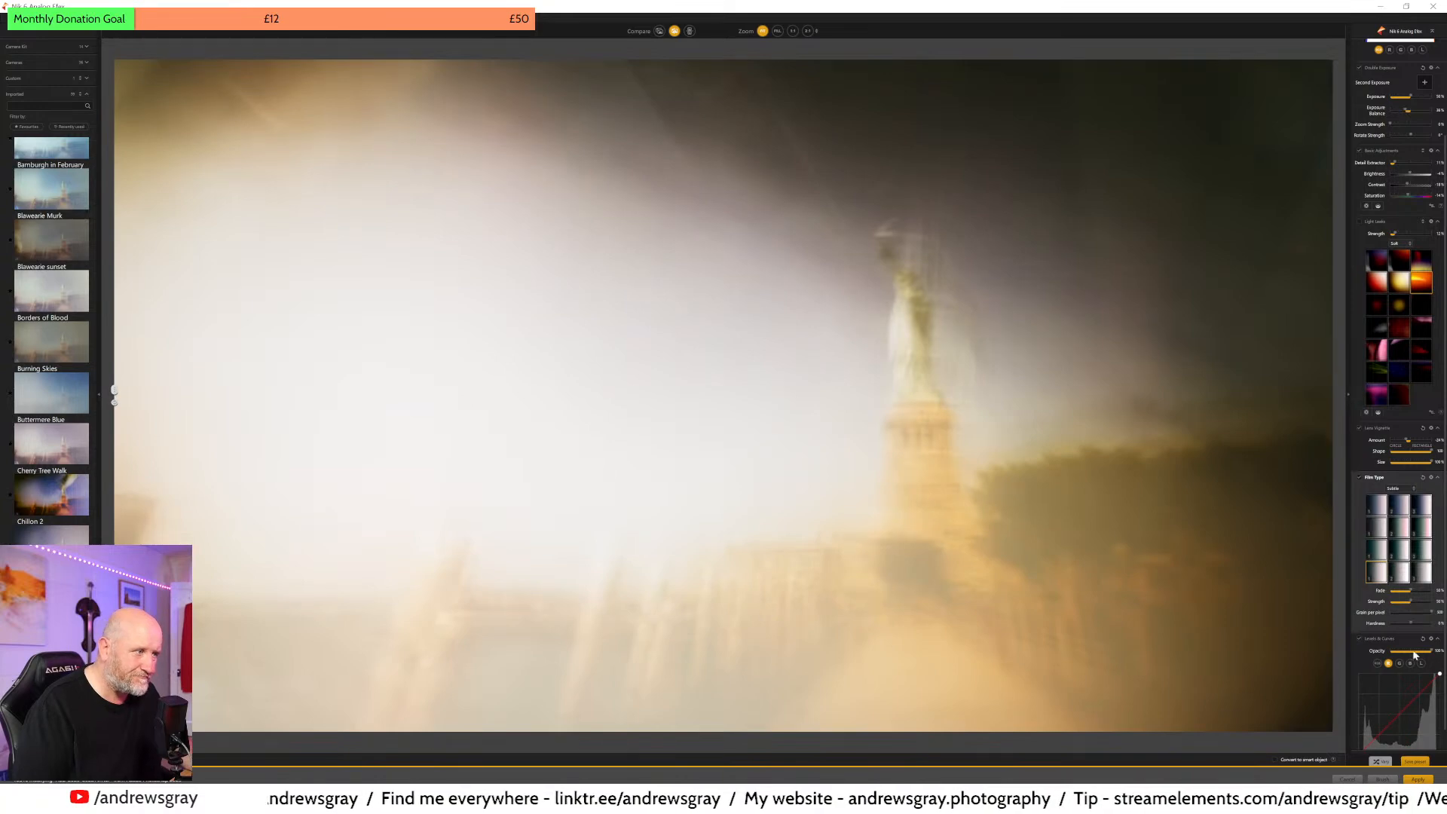
- Disable Levels & Curves and preview Subtle and Warm film looks without it
click(1360, 639)
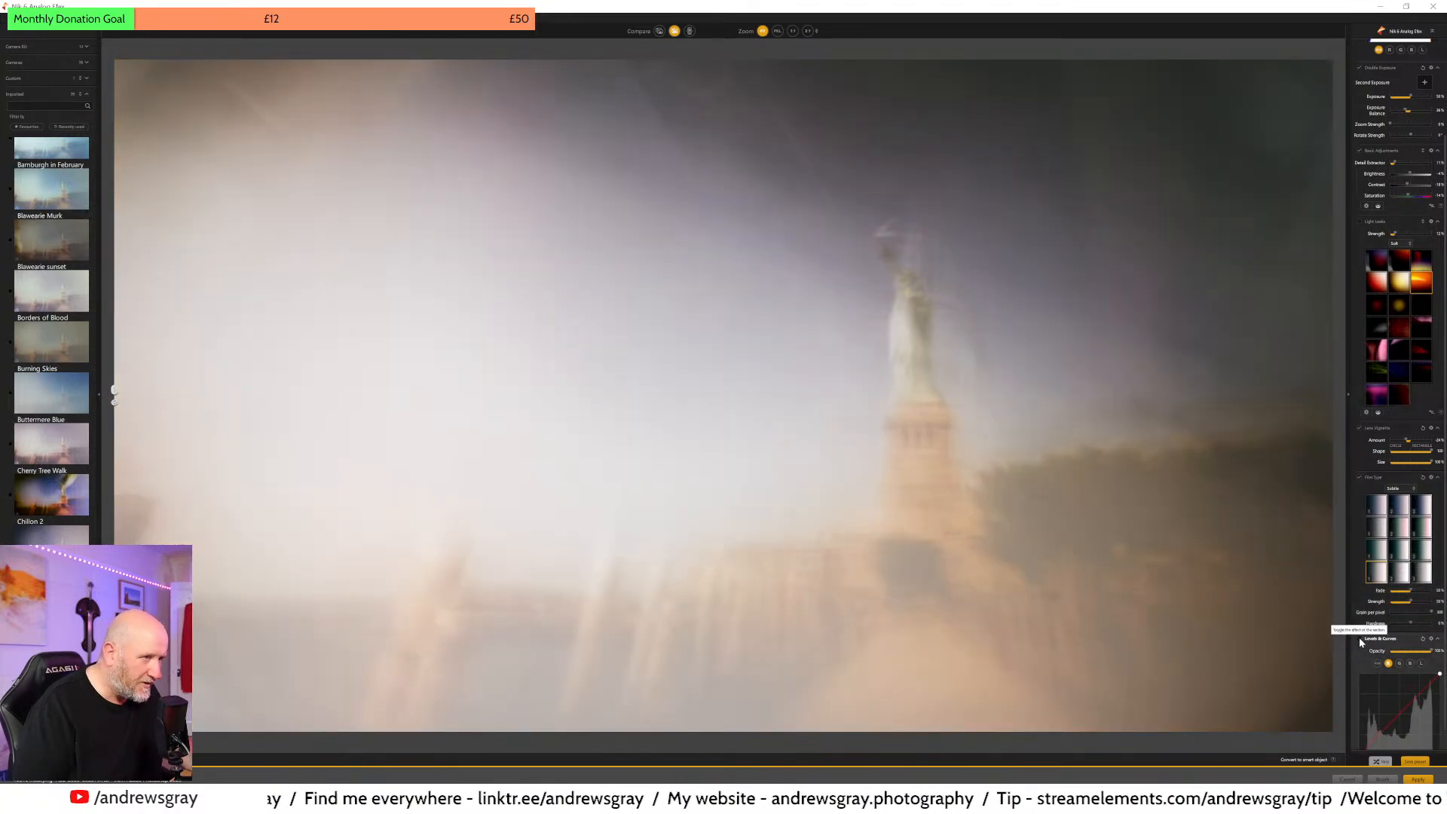
click(1377, 546)
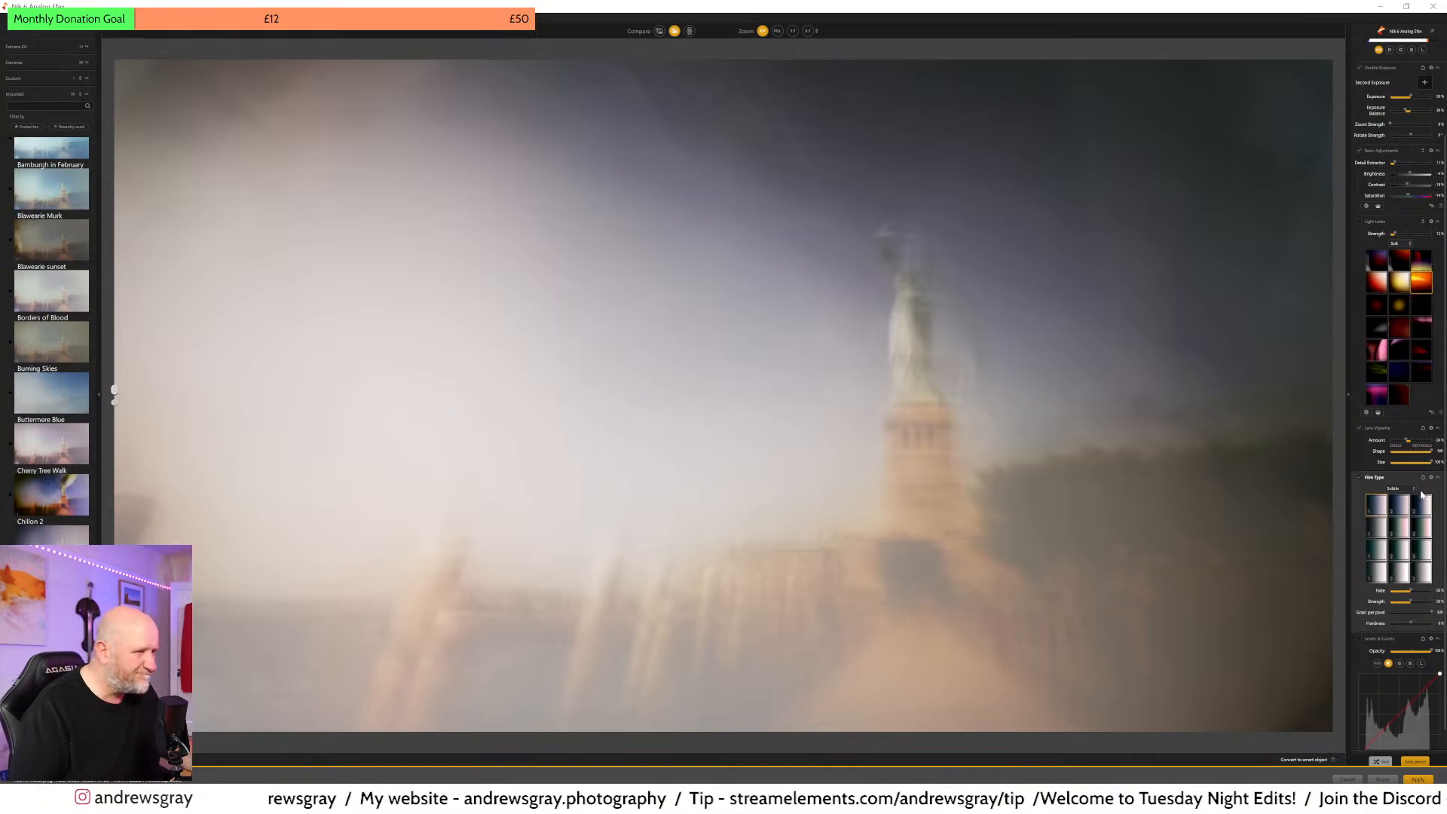
click(1398, 489)
click(1395, 498)
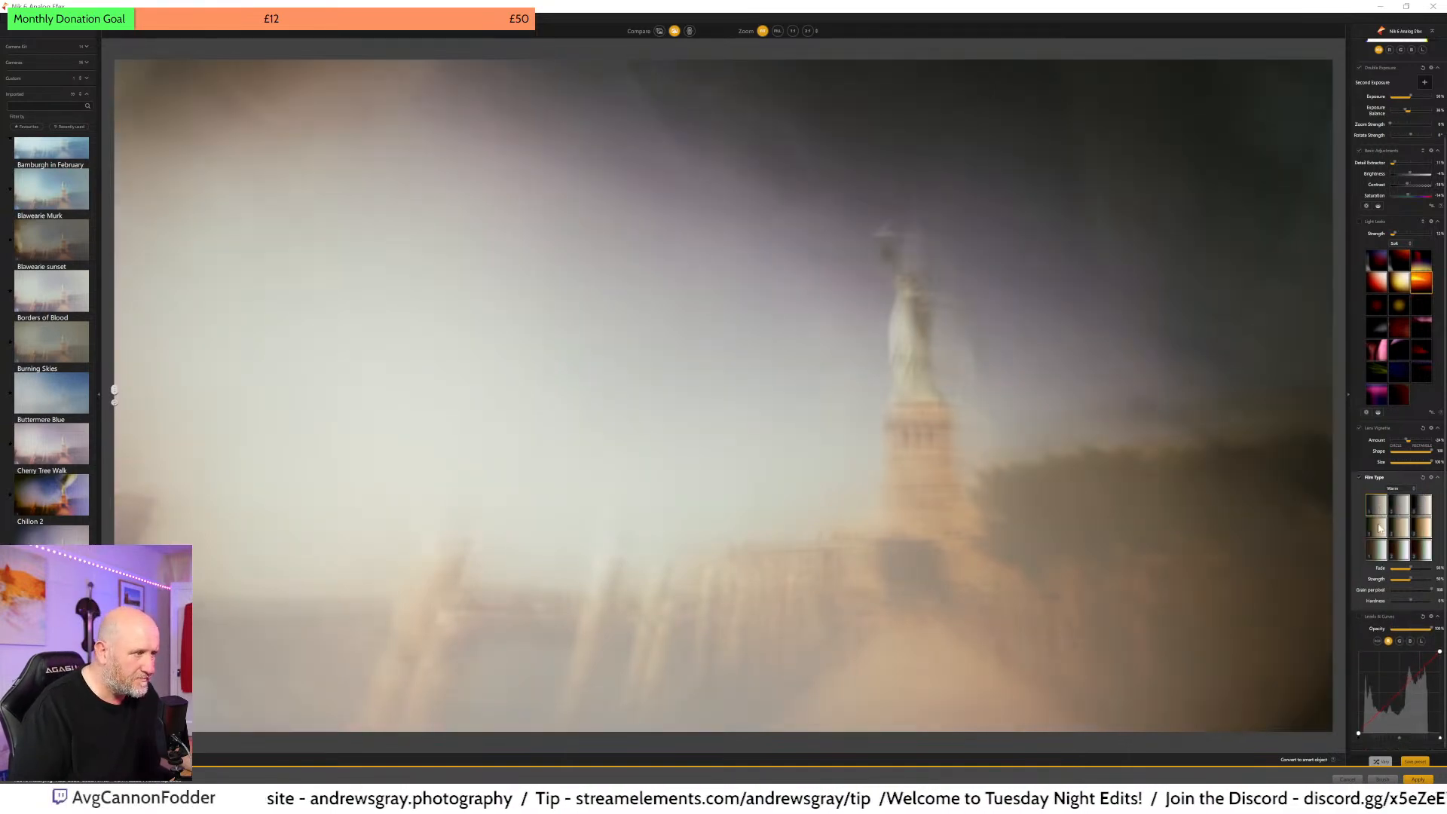
click(1379, 529)
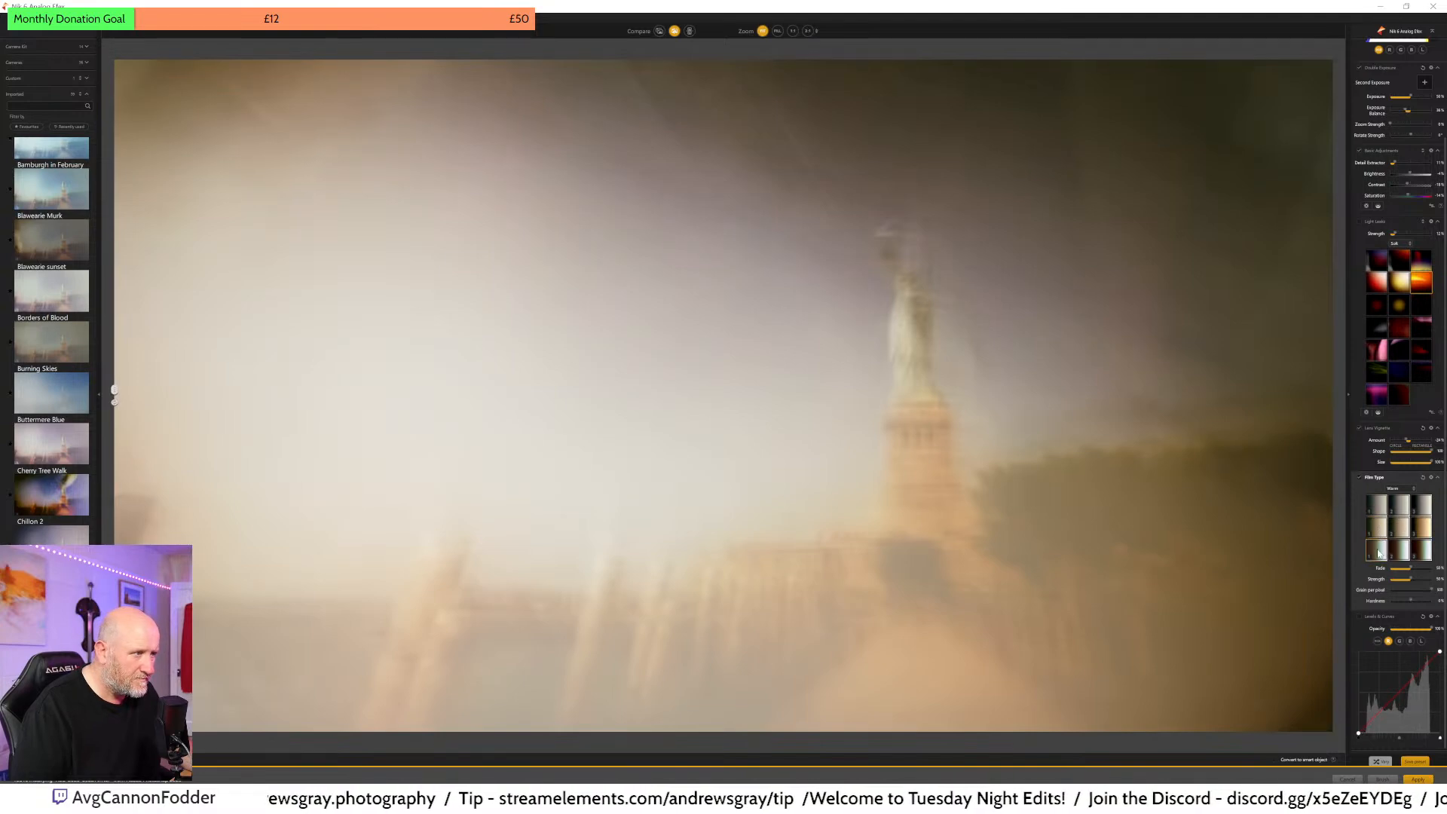
click(1379, 552)
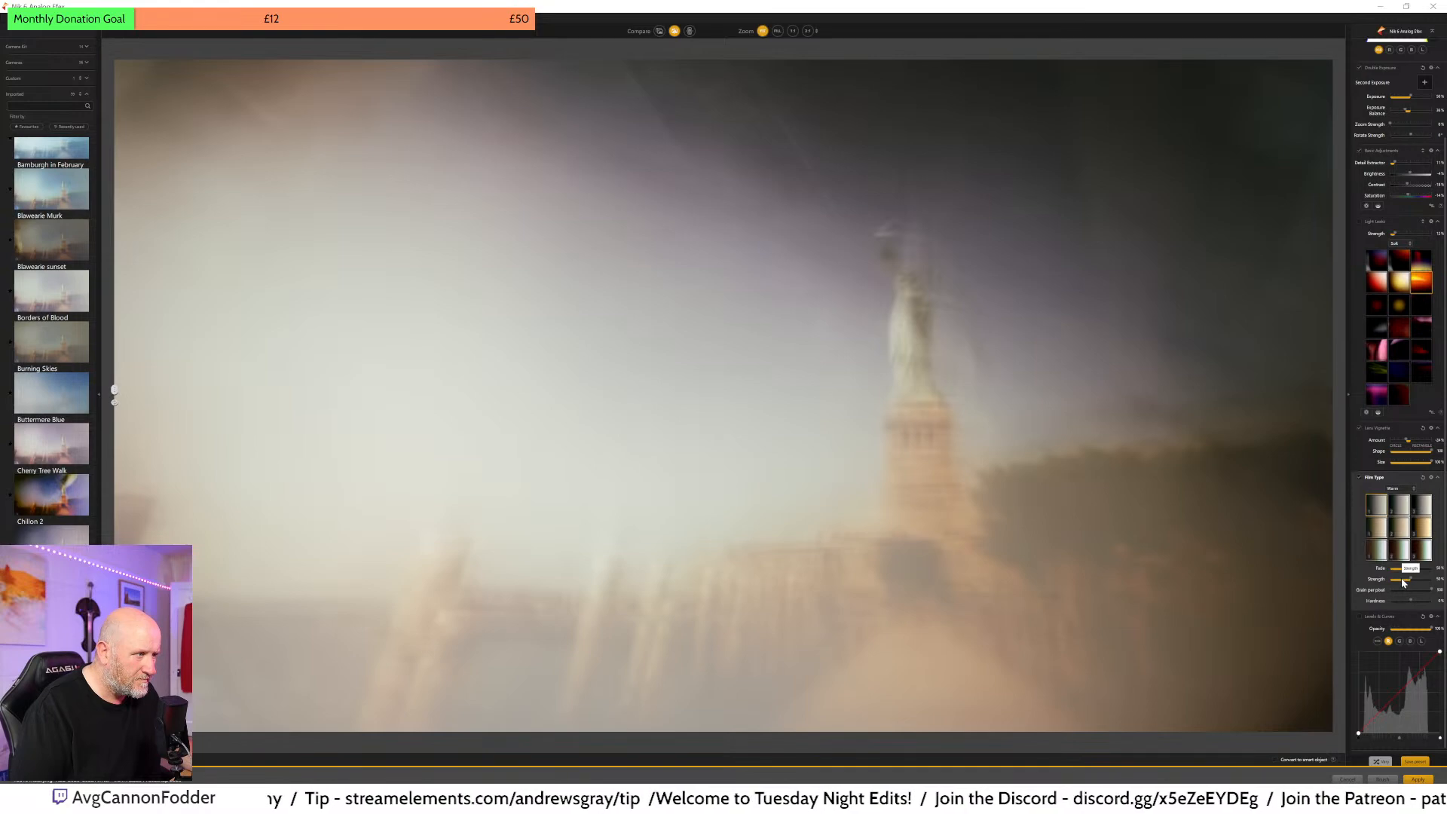
- Reduce the Warm film's fade and test its strength at maximum before bringing it back to about the middle
mouse_move(1426, 569)
mouse_down()
mouse_move(1370, 567)
mouse_move(1405, 570)
mouse_up()
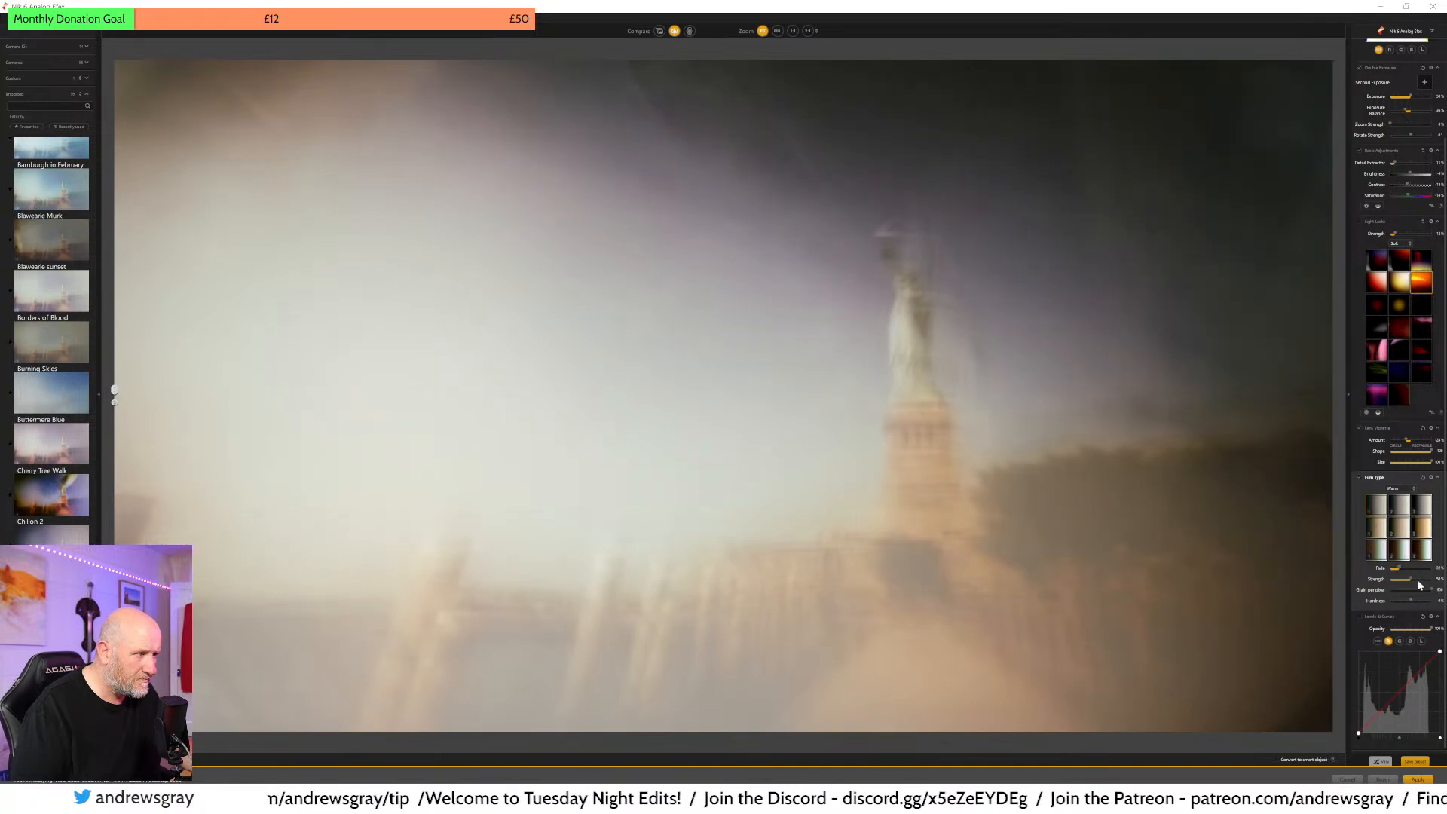
click(1441, 579)
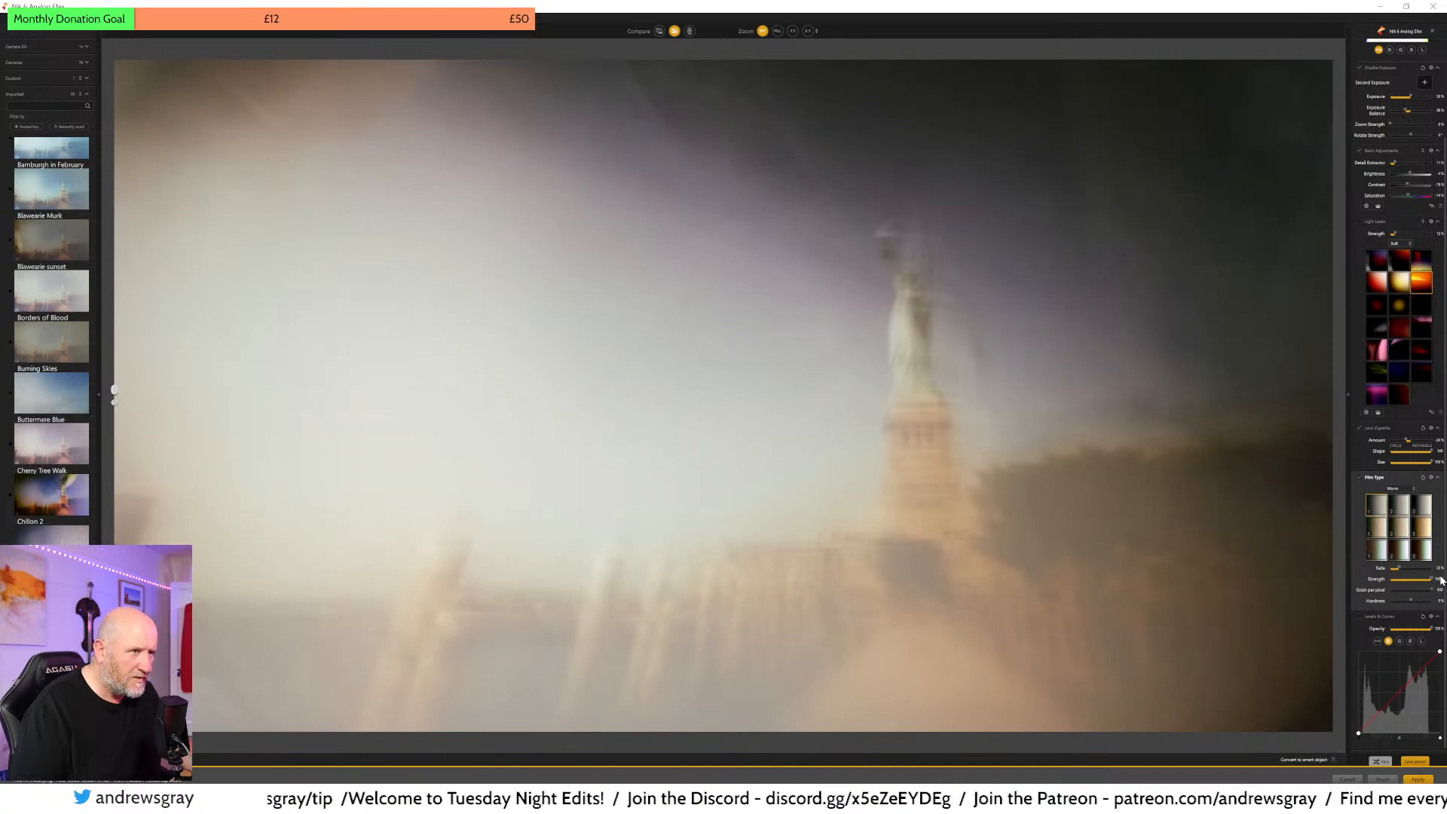
drag(1383, 581, 1409, 584)
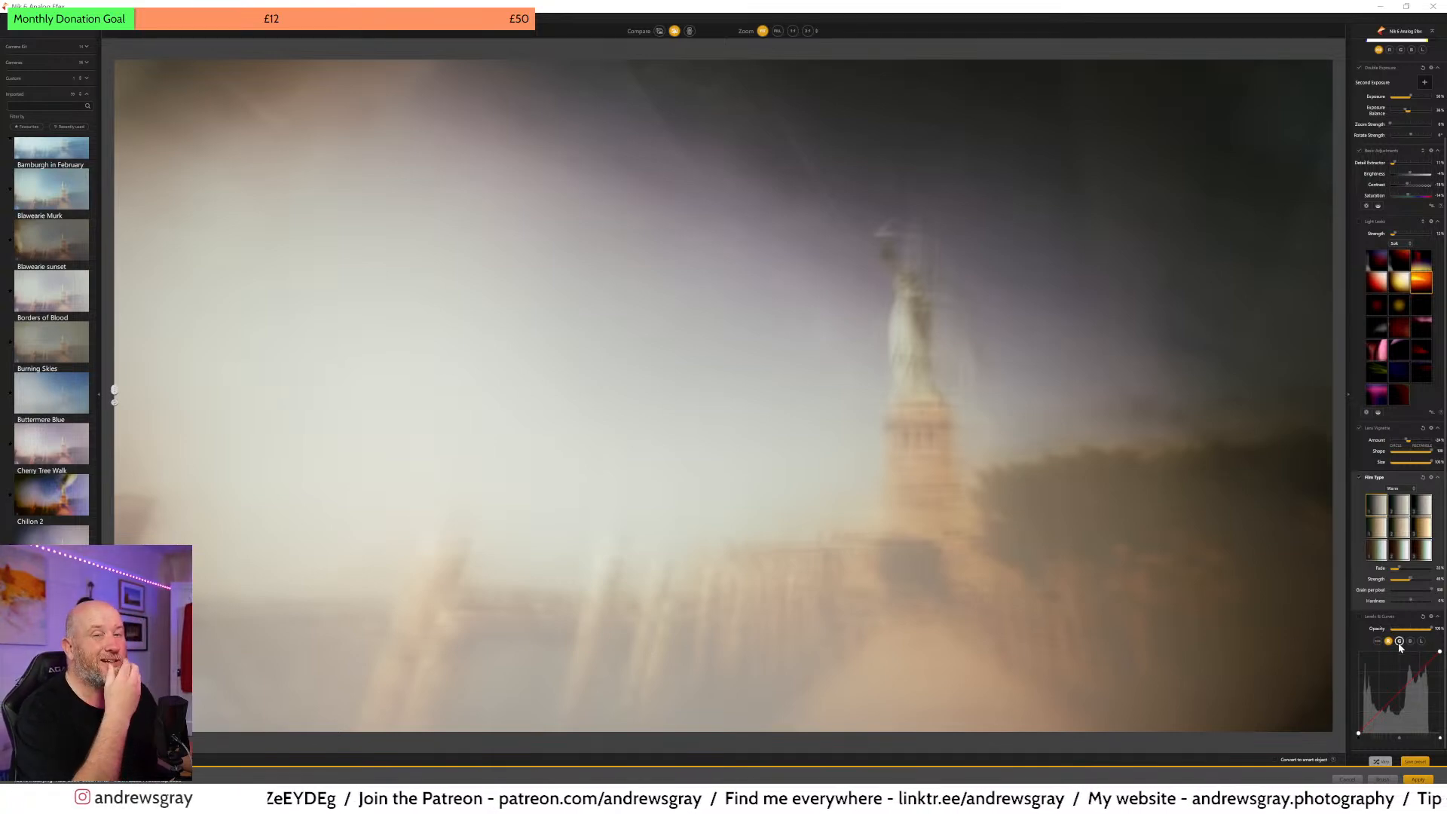
- Compare further Warm and Cool film looks and apply the first Cool film
click(1377, 528)
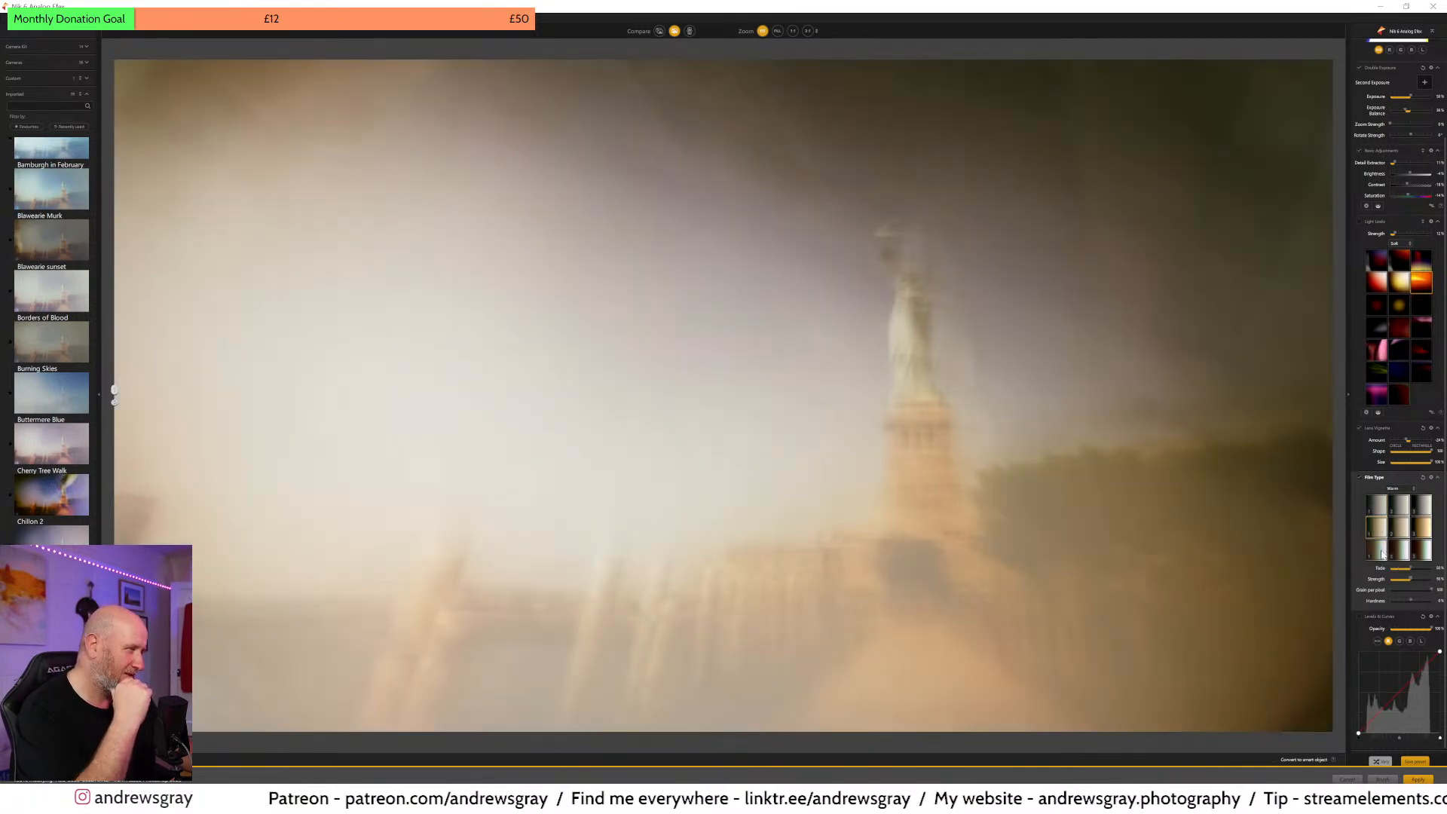
click(1383, 553)
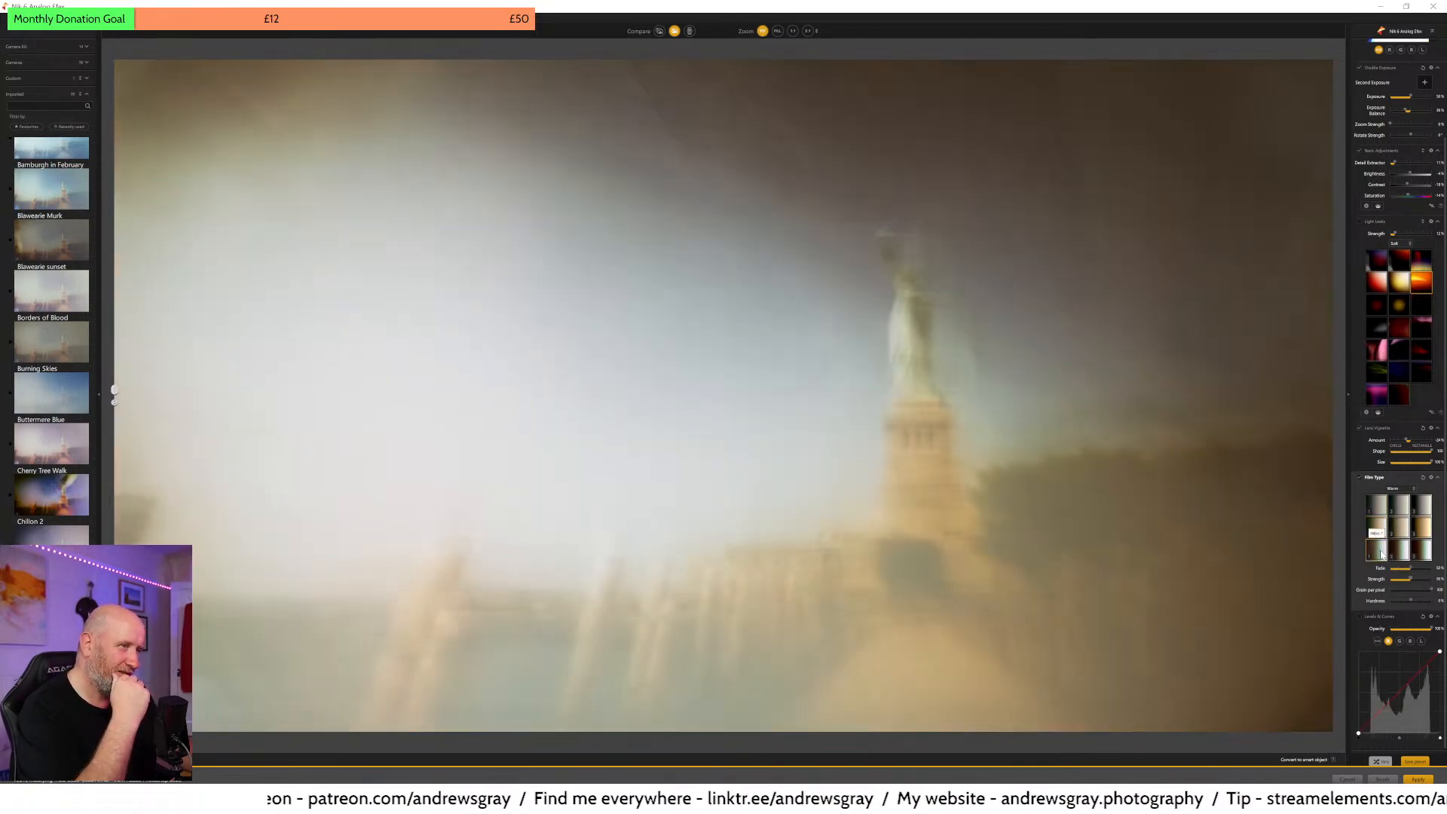
click(1404, 492)
click(1406, 507)
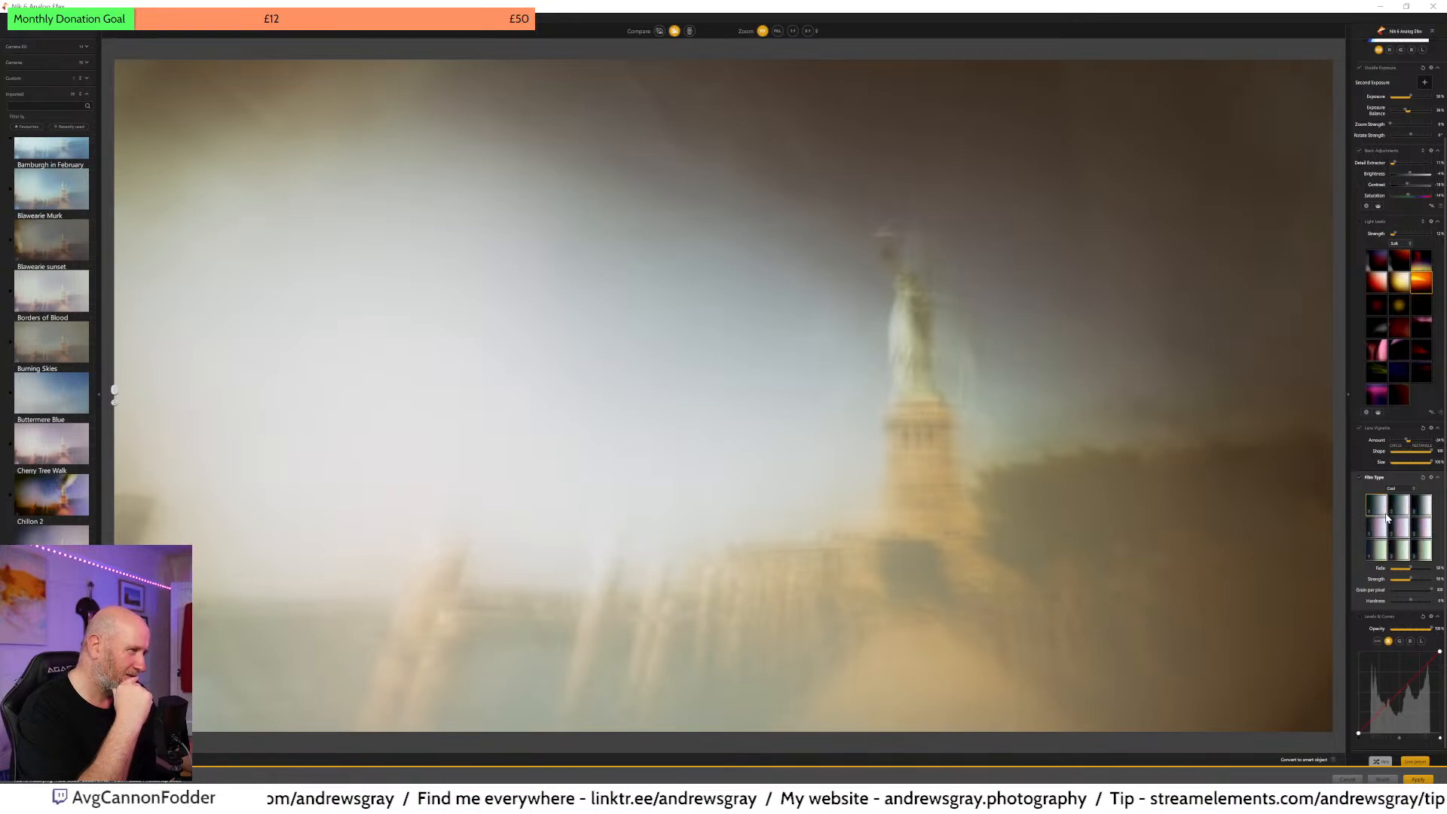
click(1382, 534)
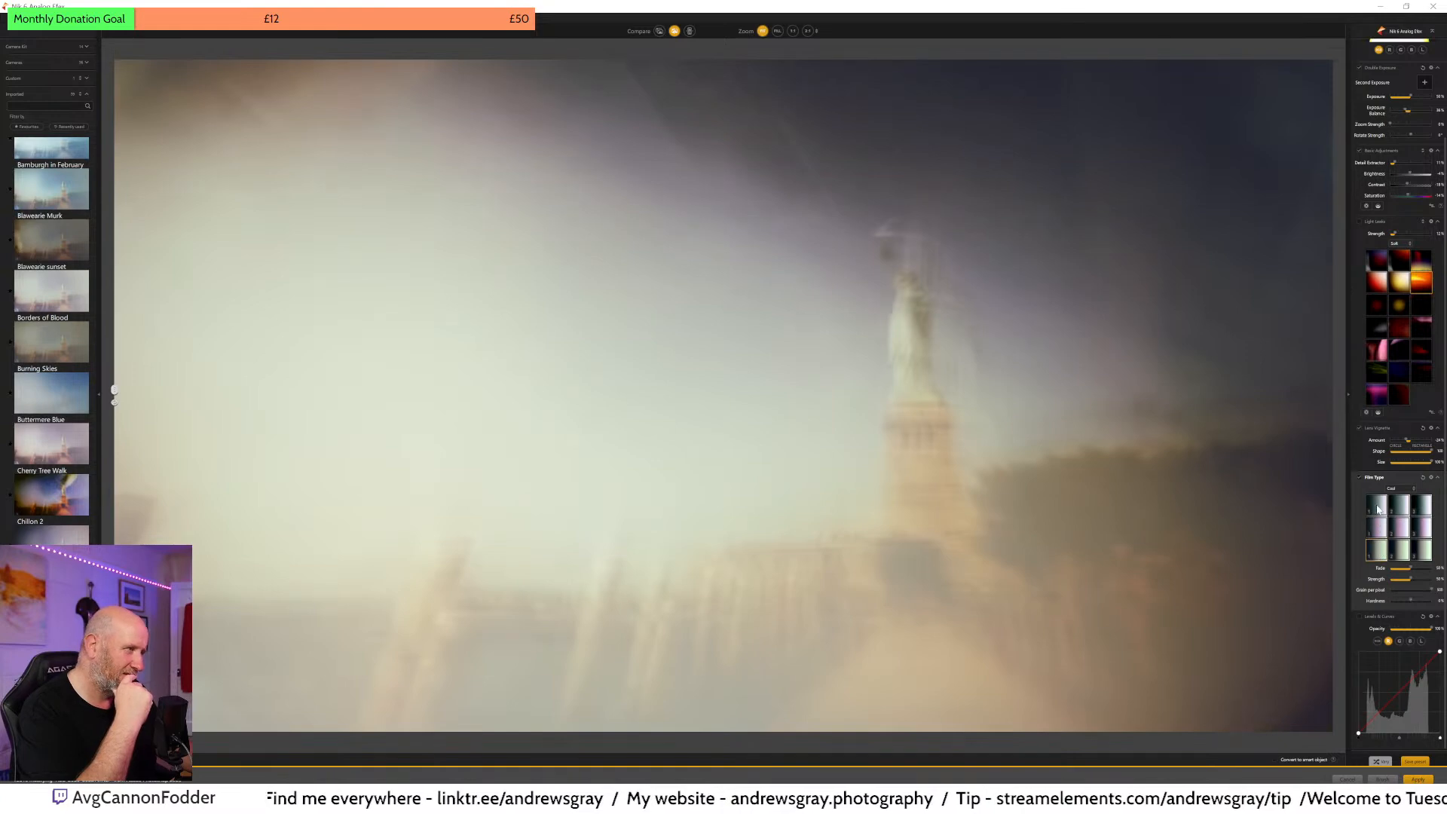
click(1378, 509)
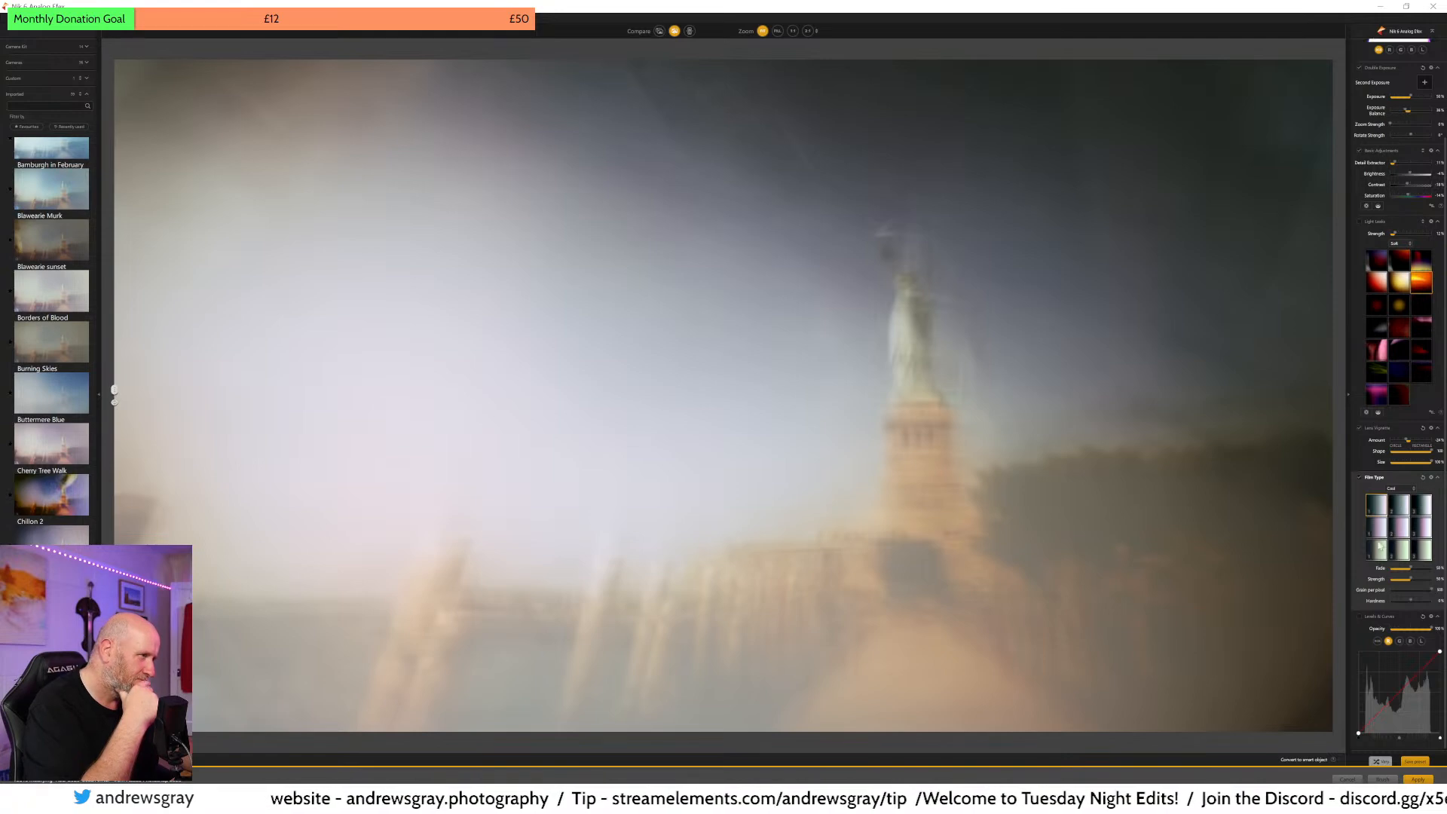
- Set the double exposure balance just below its midpoint with slightly reduced exposure, and raise contrast and saturation in Basic Adjustments
scroll(1406, 341, up, 3)
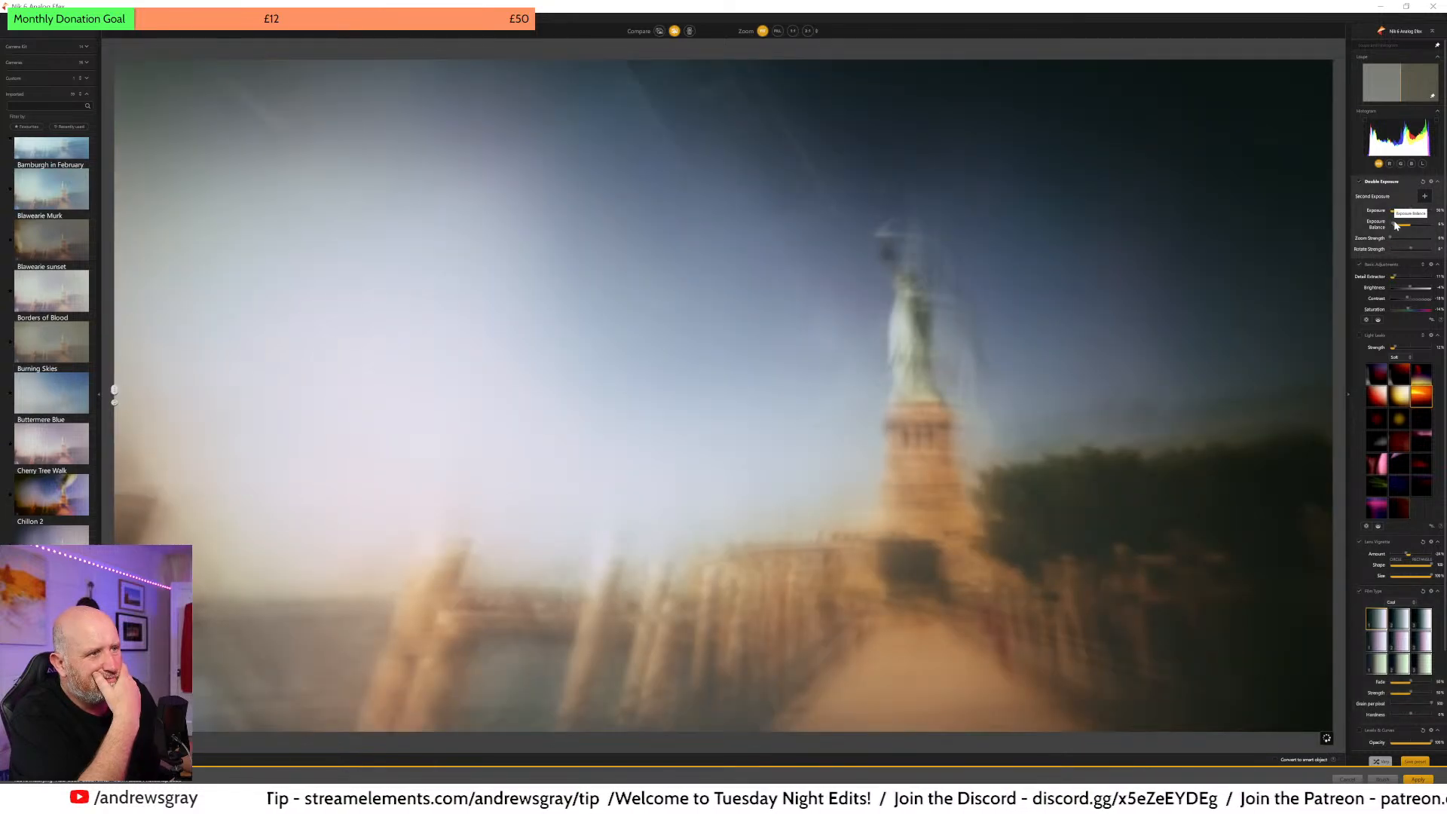
drag(1425, 224, 1415, 224)
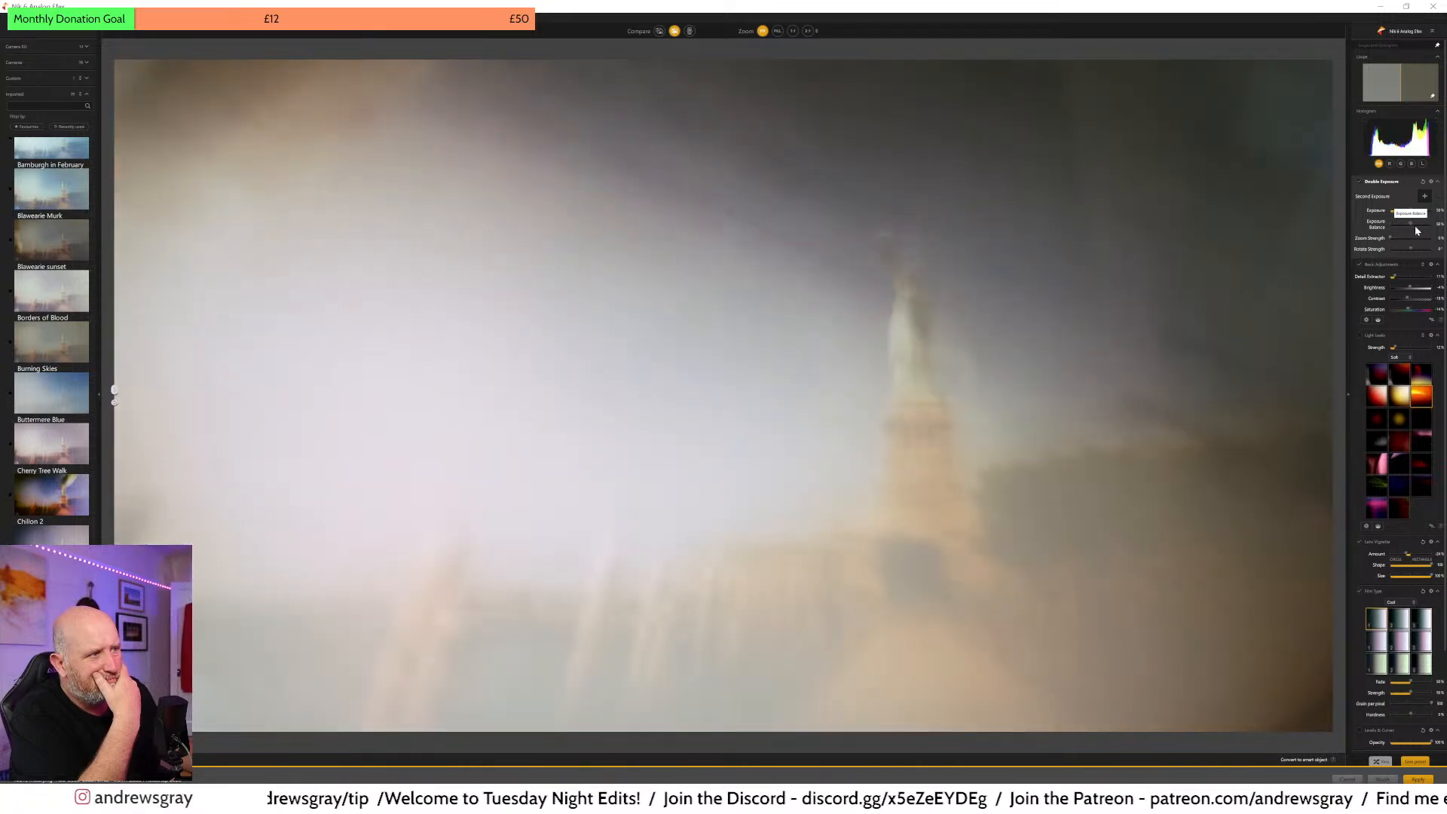
drag(1411, 227, 1409, 226)
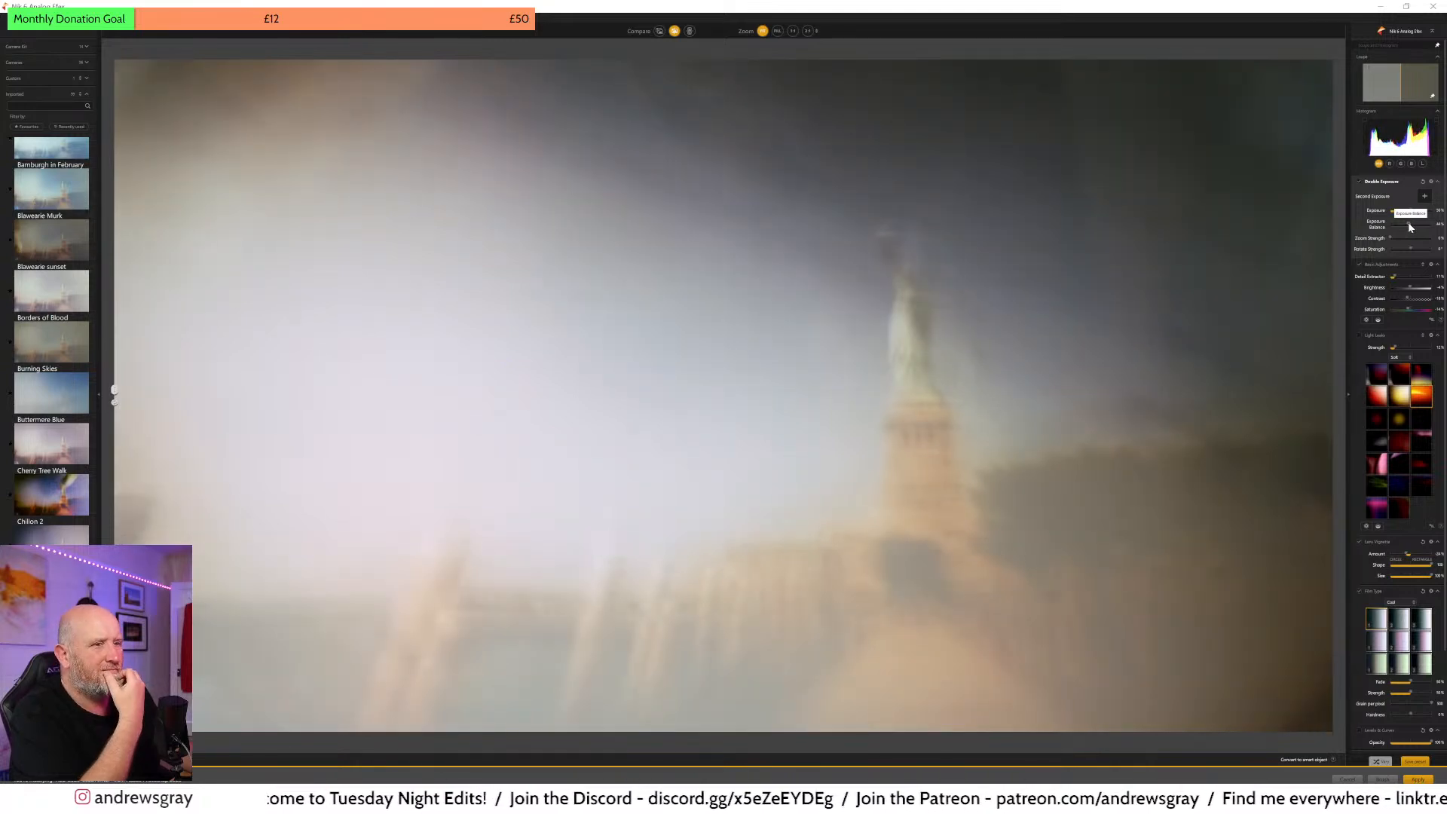
drag(1411, 211, 1408, 211)
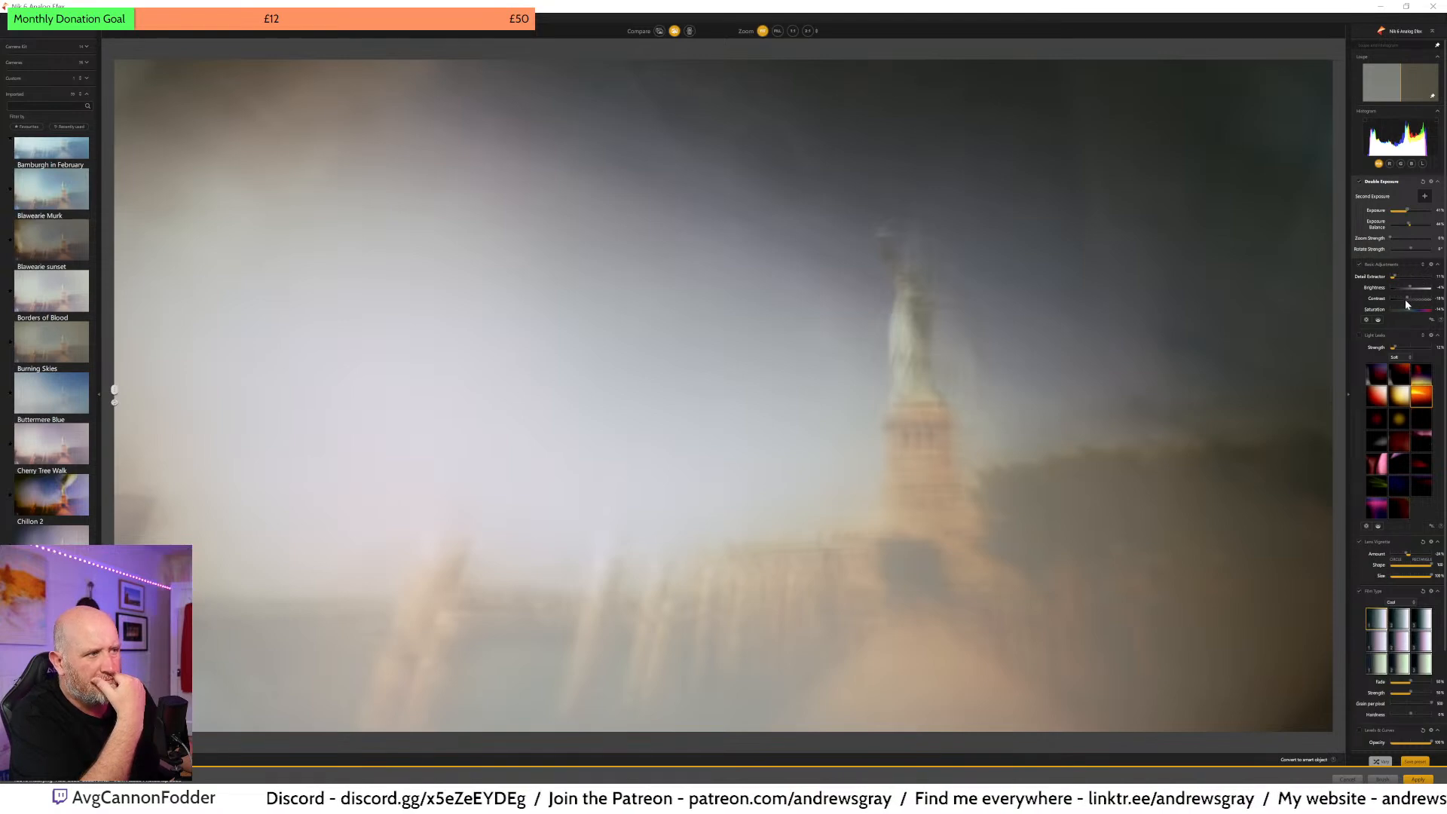
mouse_move(1405, 297)
mouse_down()
mouse_move(1417, 302)
mouse_move(1384, 294)
mouse_move(1410, 298)
mouse_up()
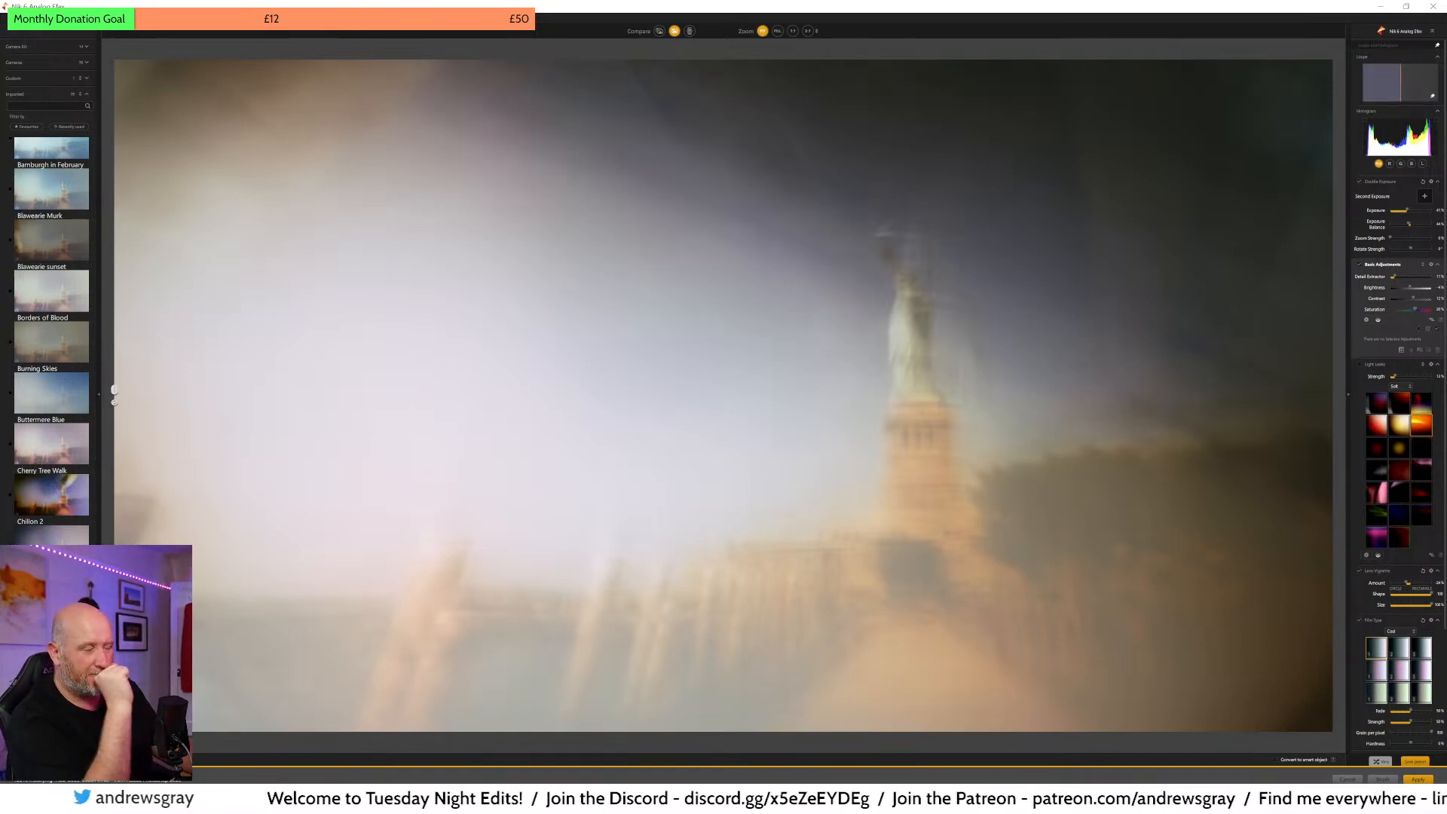
- Re-enable Levels & Curves and rework the highlight point of the RGB curve for a stronger S-shape
scroll(1399, 555, down, 1)
scroll(1399, 560, down, 3)
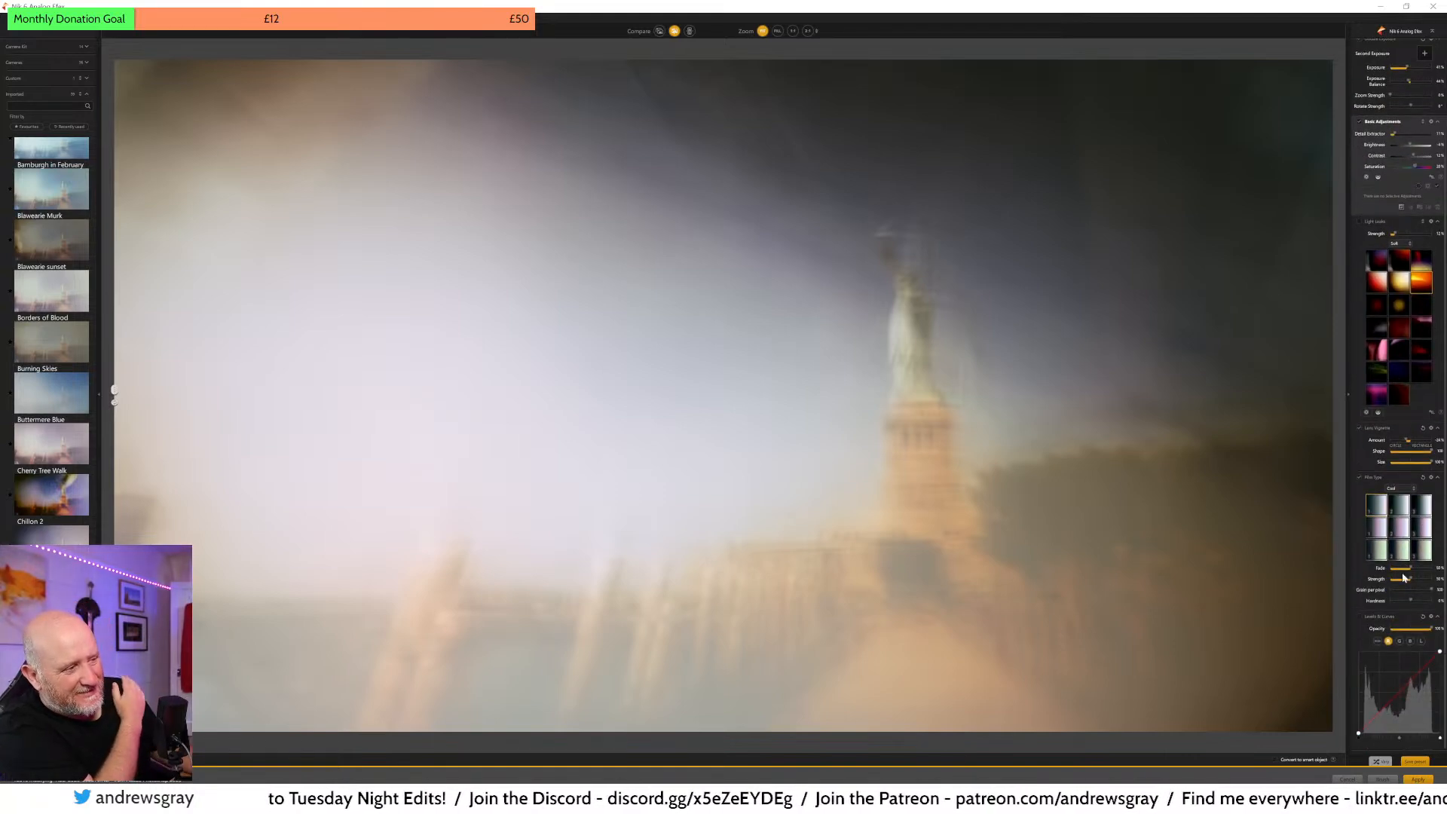
click(1379, 641)
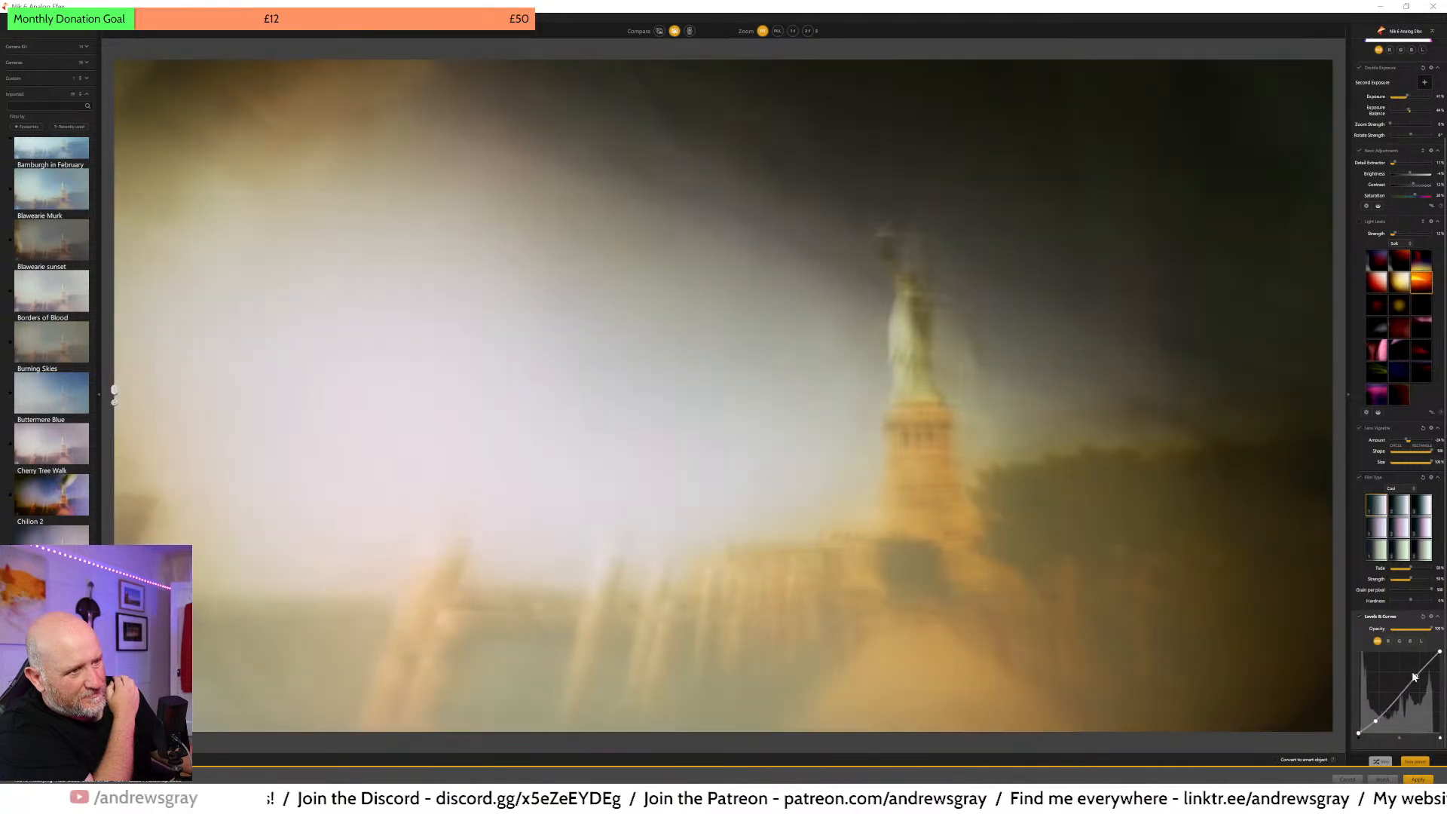
drag(1420, 682, 1414, 676)
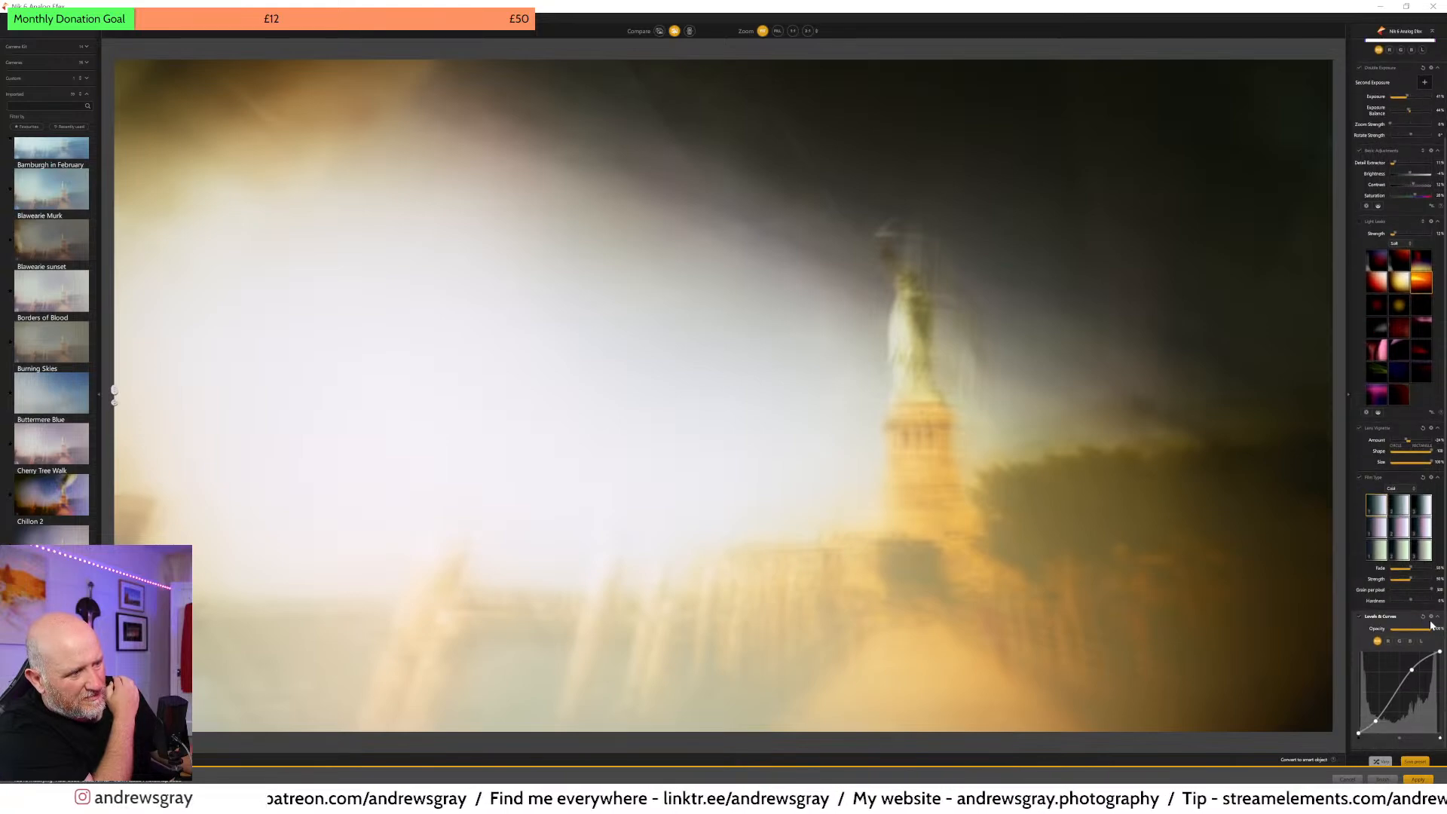
- Reset Levels & Curves, rebuild an S-shaped RGB curve with raised highlights and lowered shadows, and compare the result with the original photo
click(1424, 618)
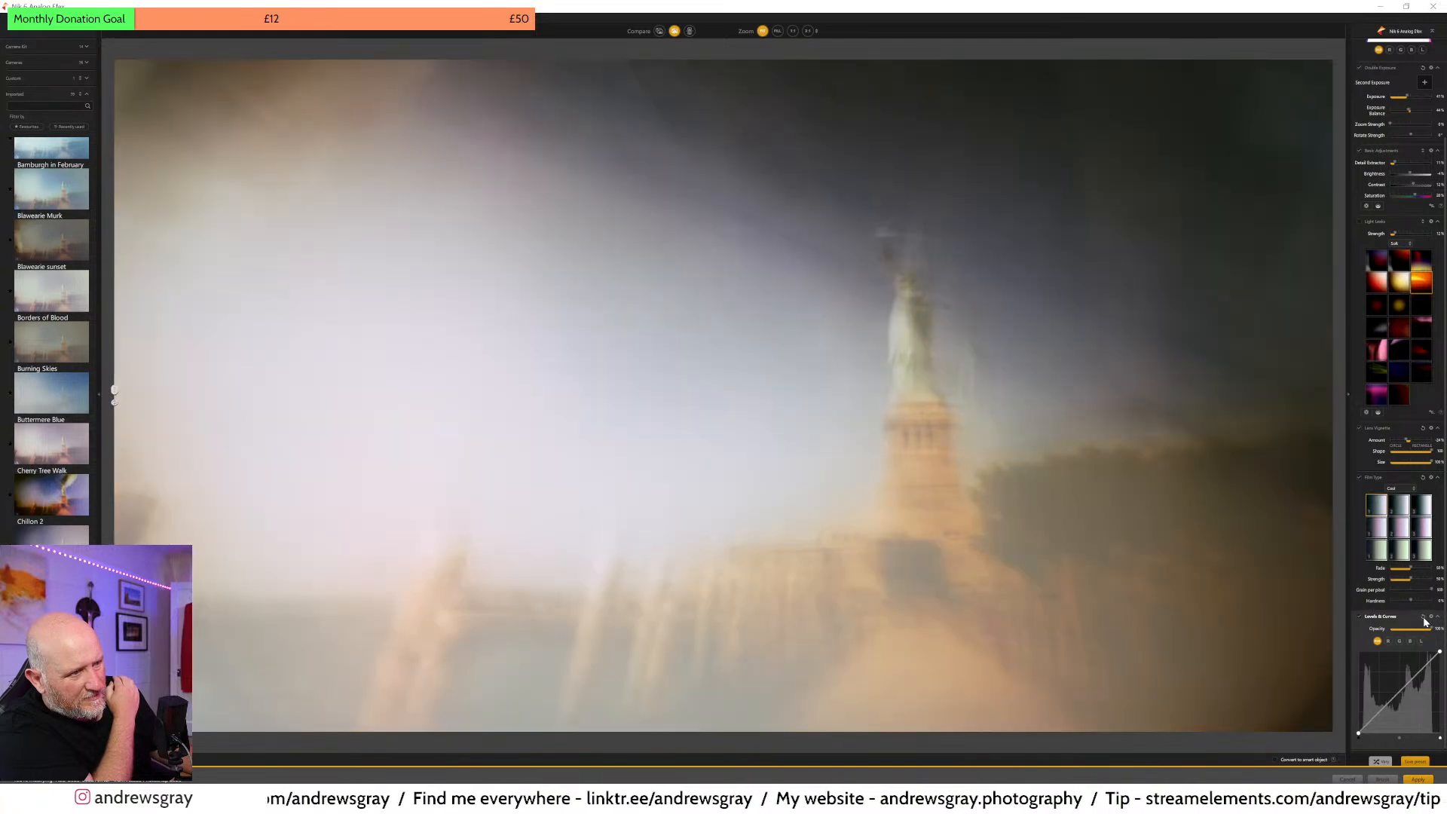
drag(1407, 683, 1416, 673)
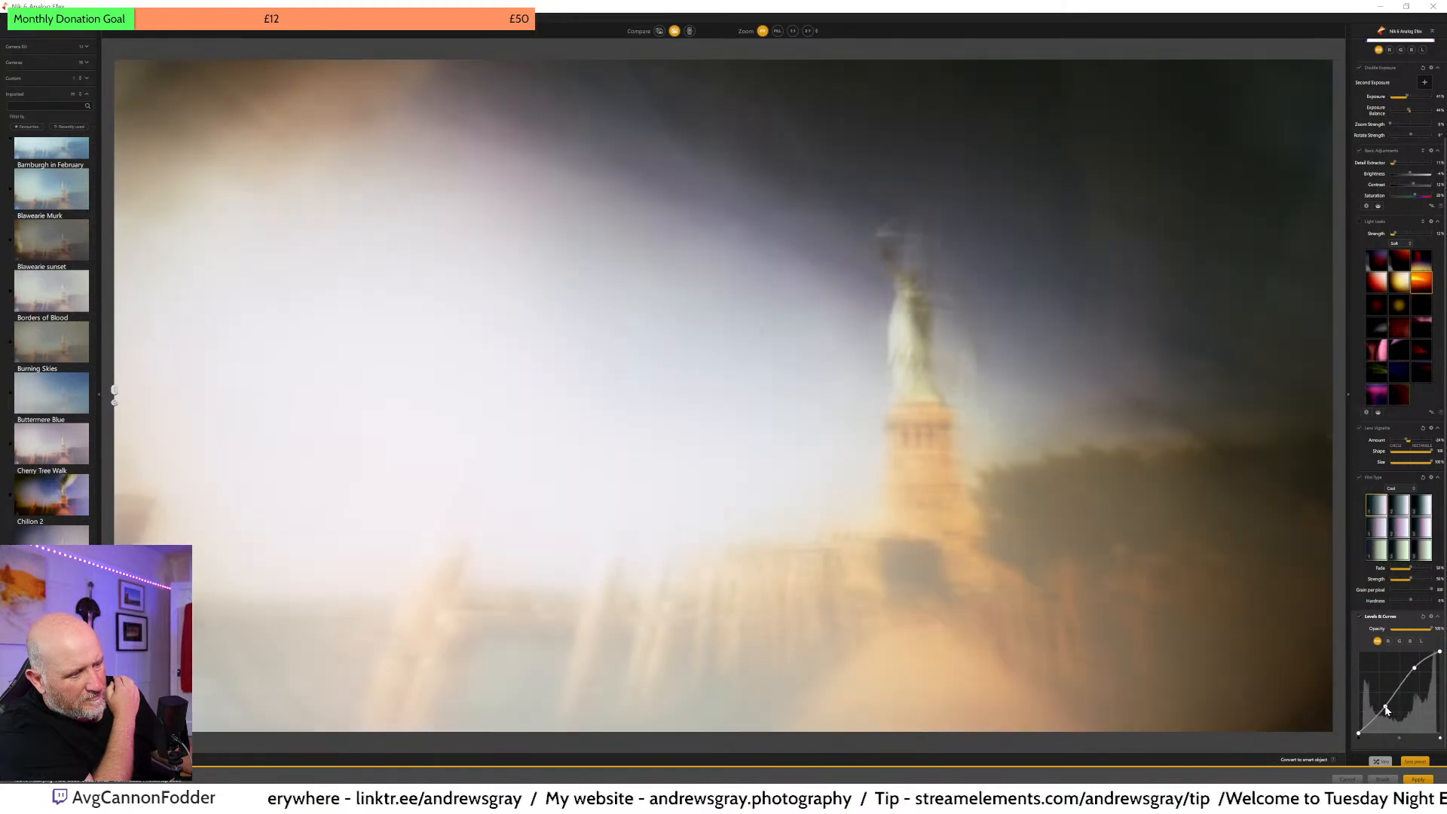
drag(1391, 712, 1393, 716)
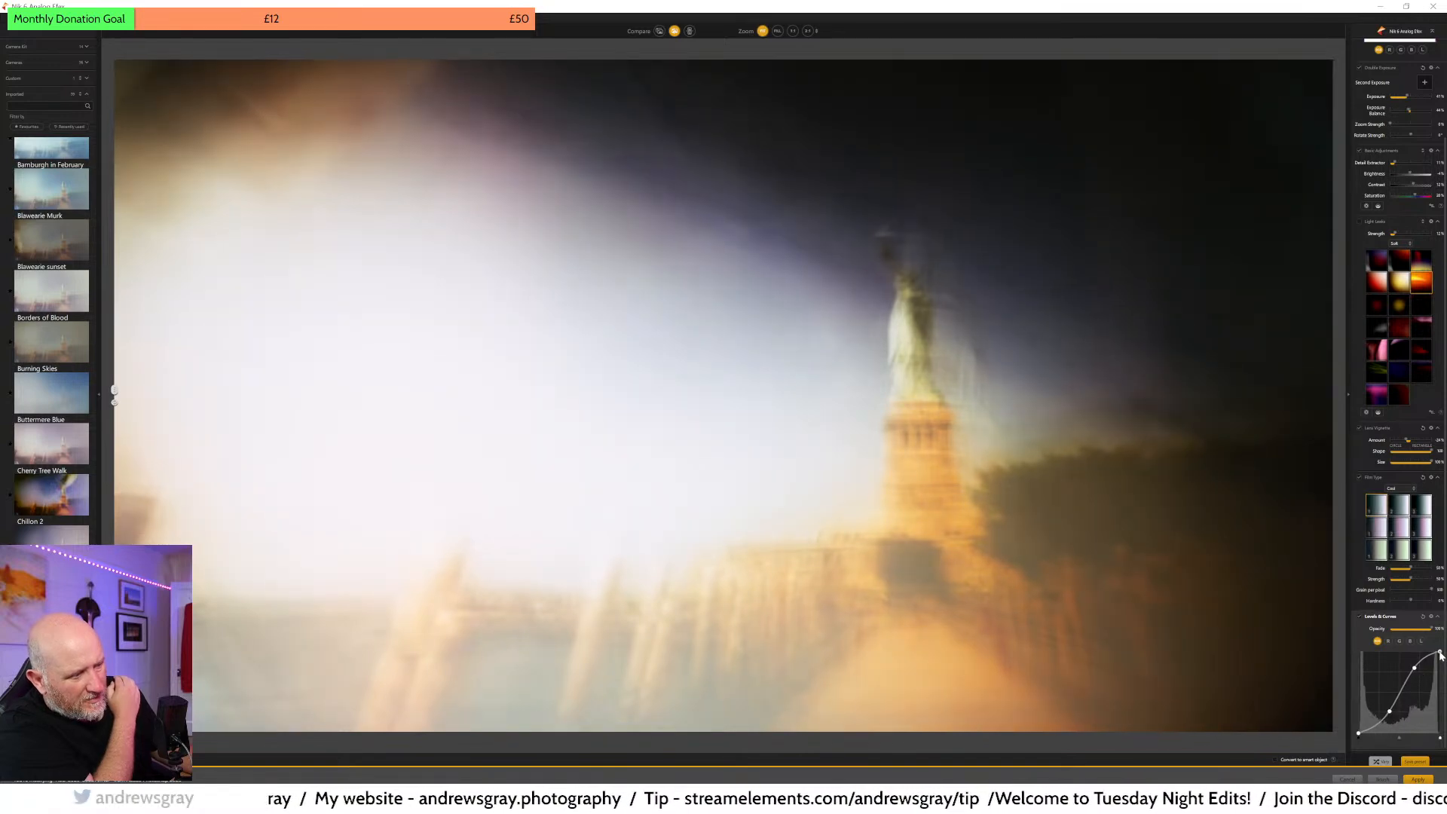
drag(1439, 654, 1413, 672)
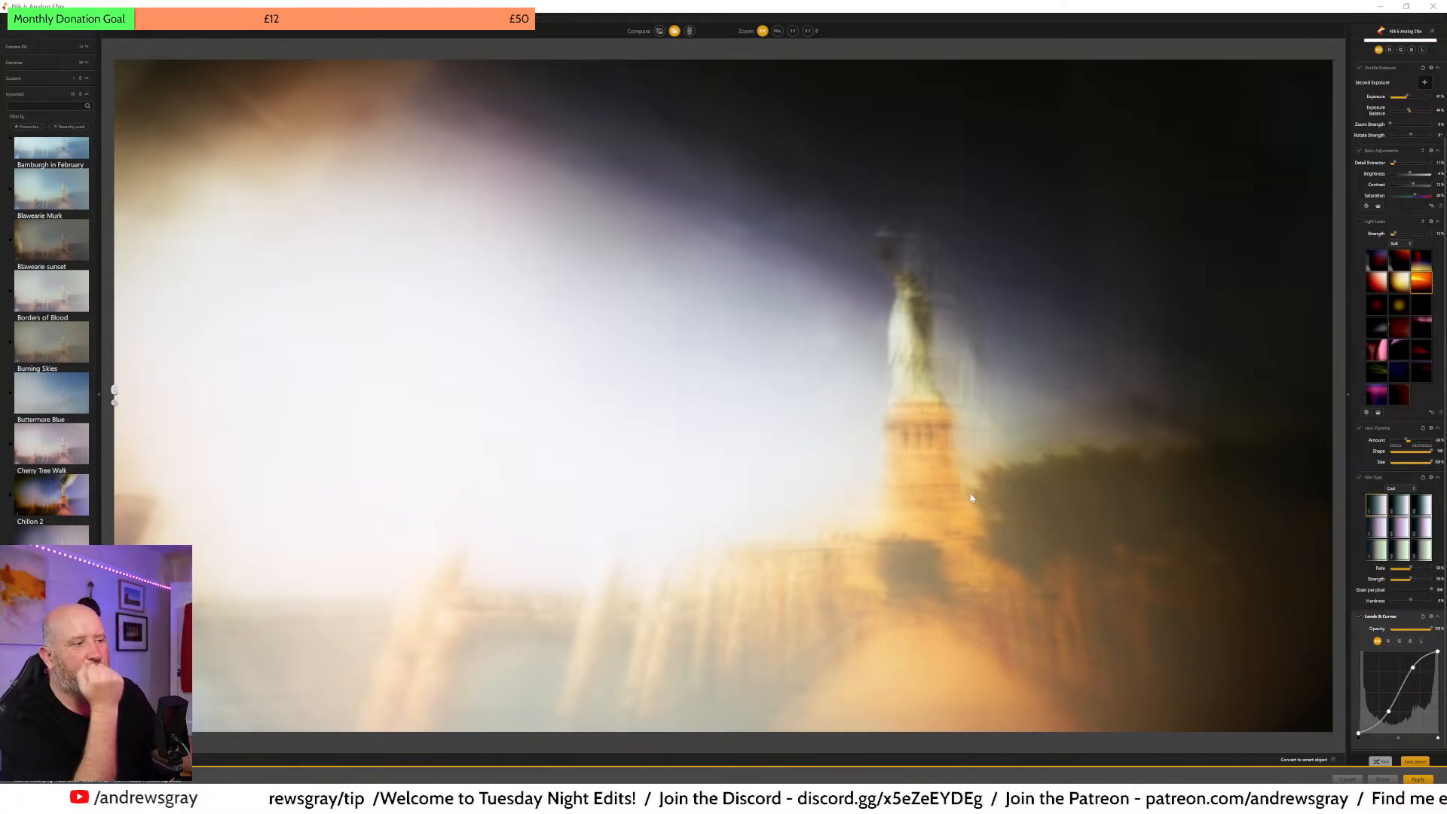
drag(115, 393, 1162, 390)
drag(1015, 389, 114, 294)
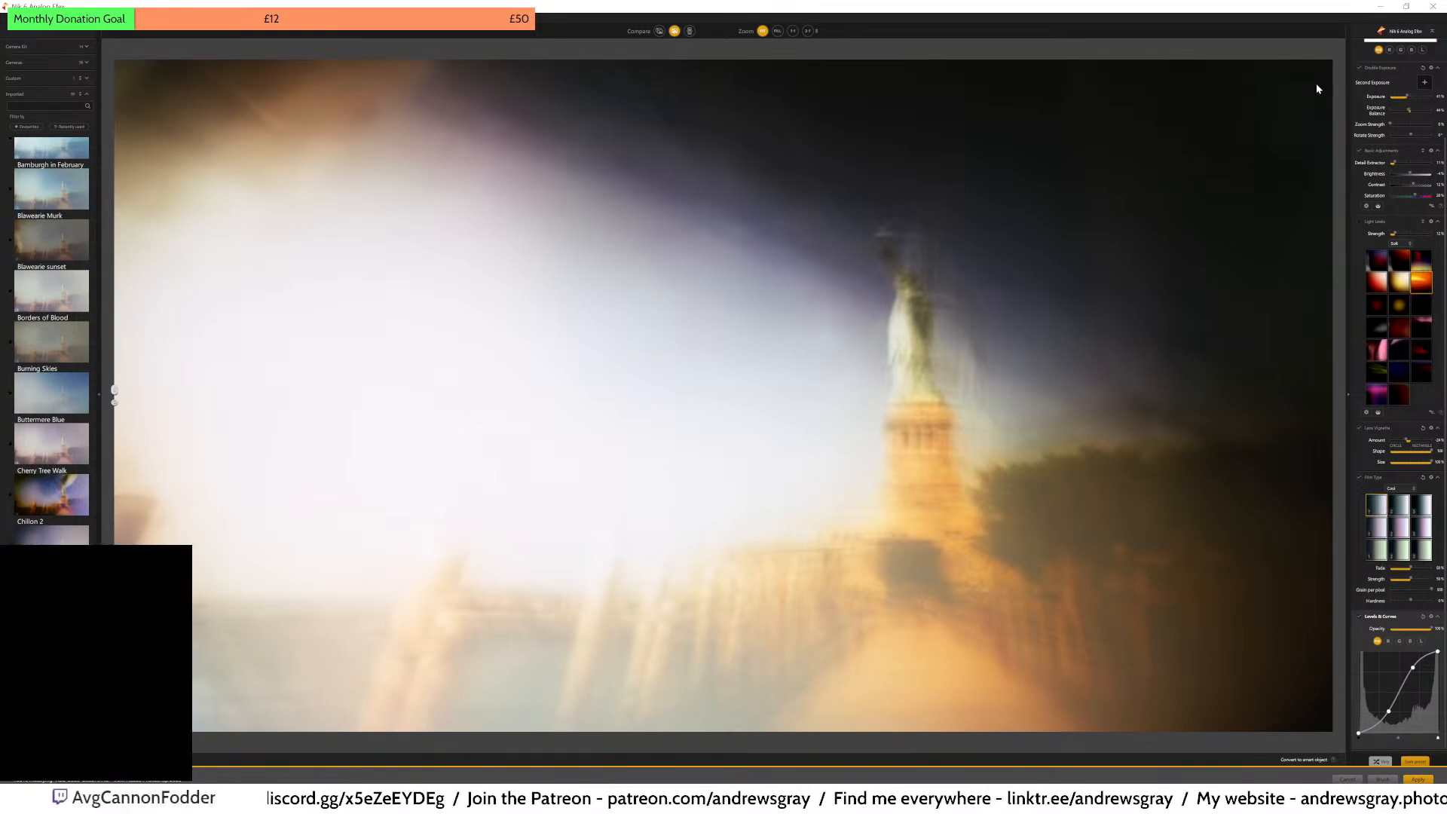
- Reposition and rotate the second exposure in Double Exposure, trying different offsets and angles around the statue
click(1372, 69)
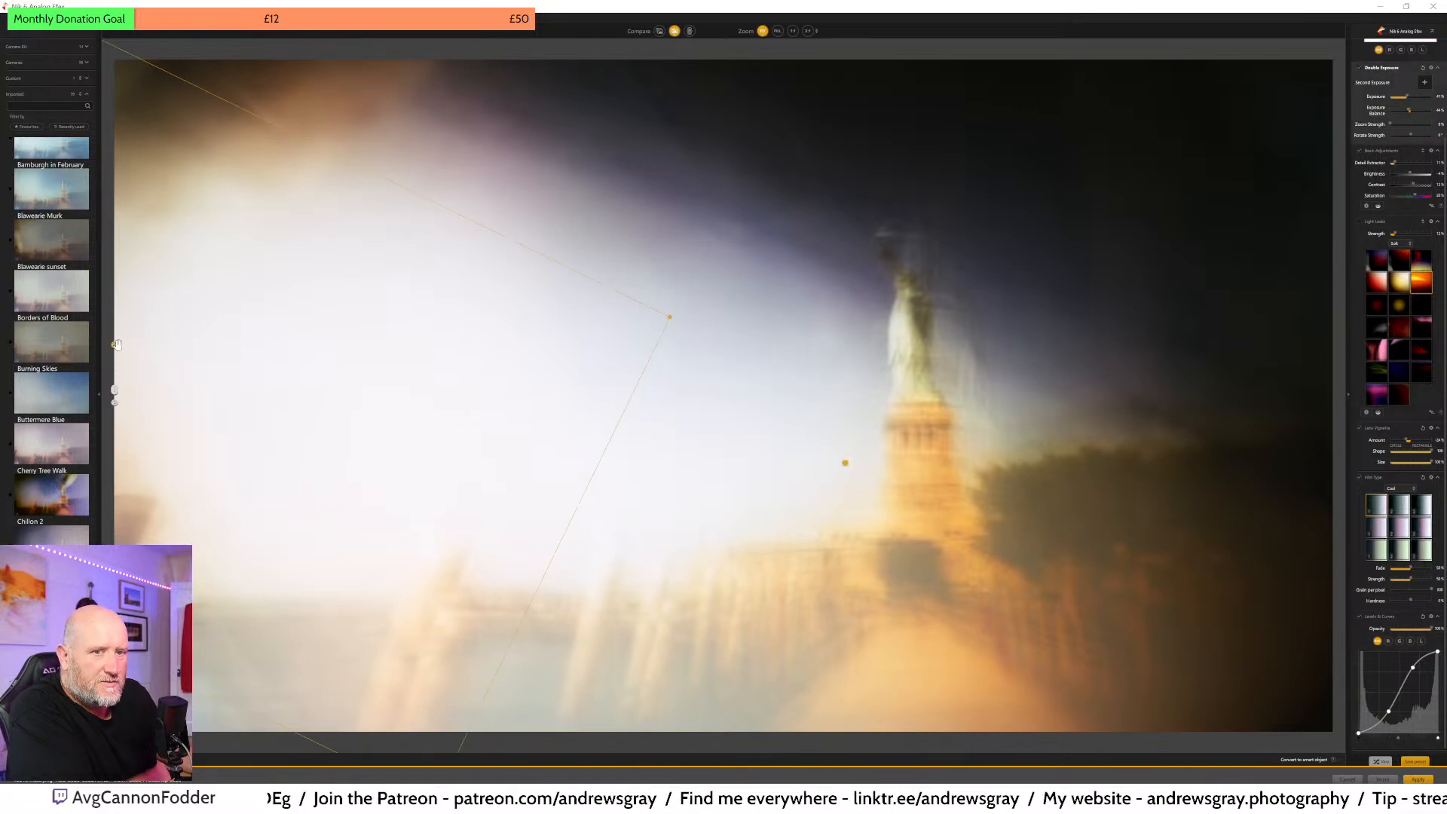
drag(113, 344, 86, 309)
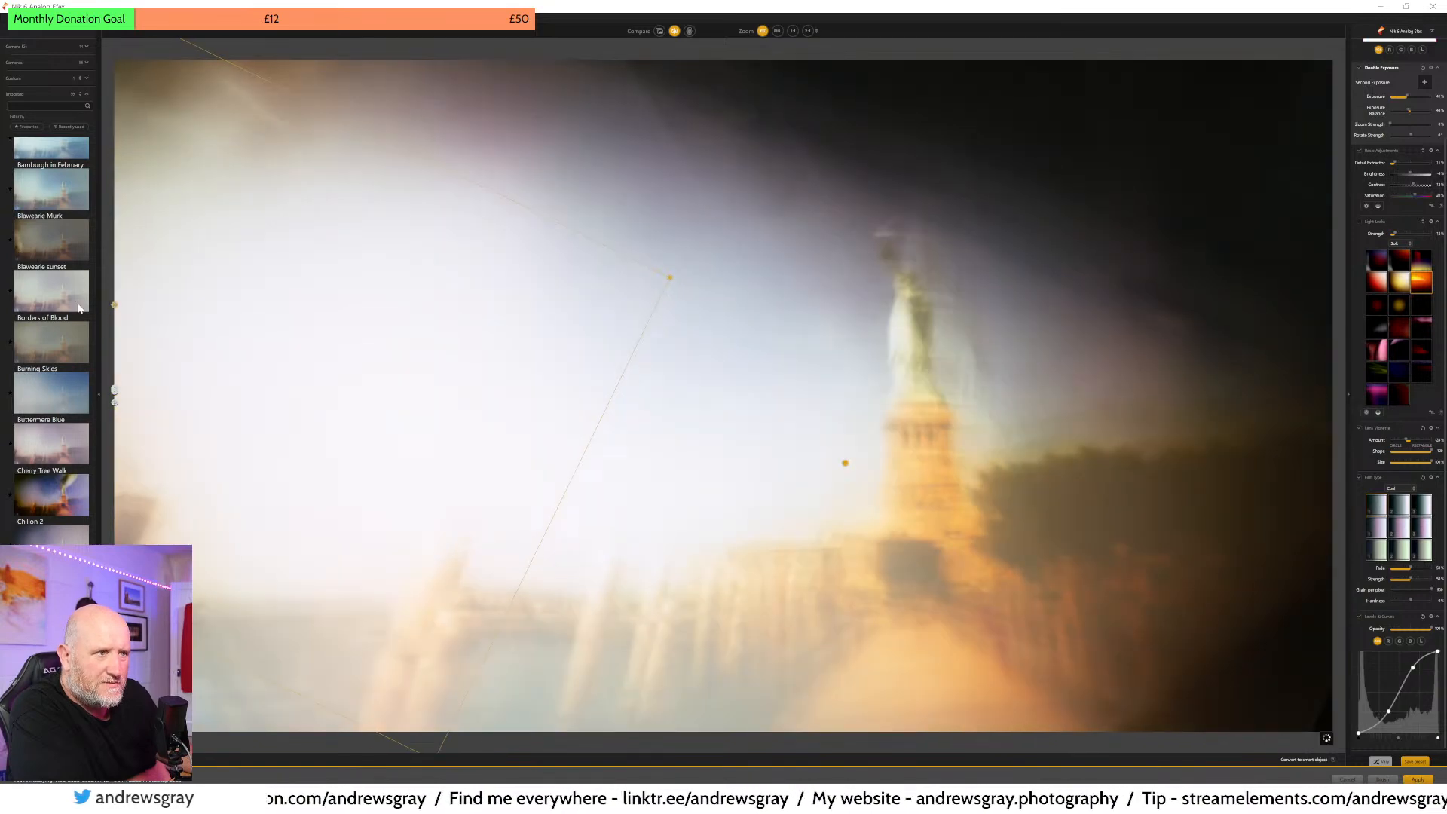
drag(2, 251, 2, 296)
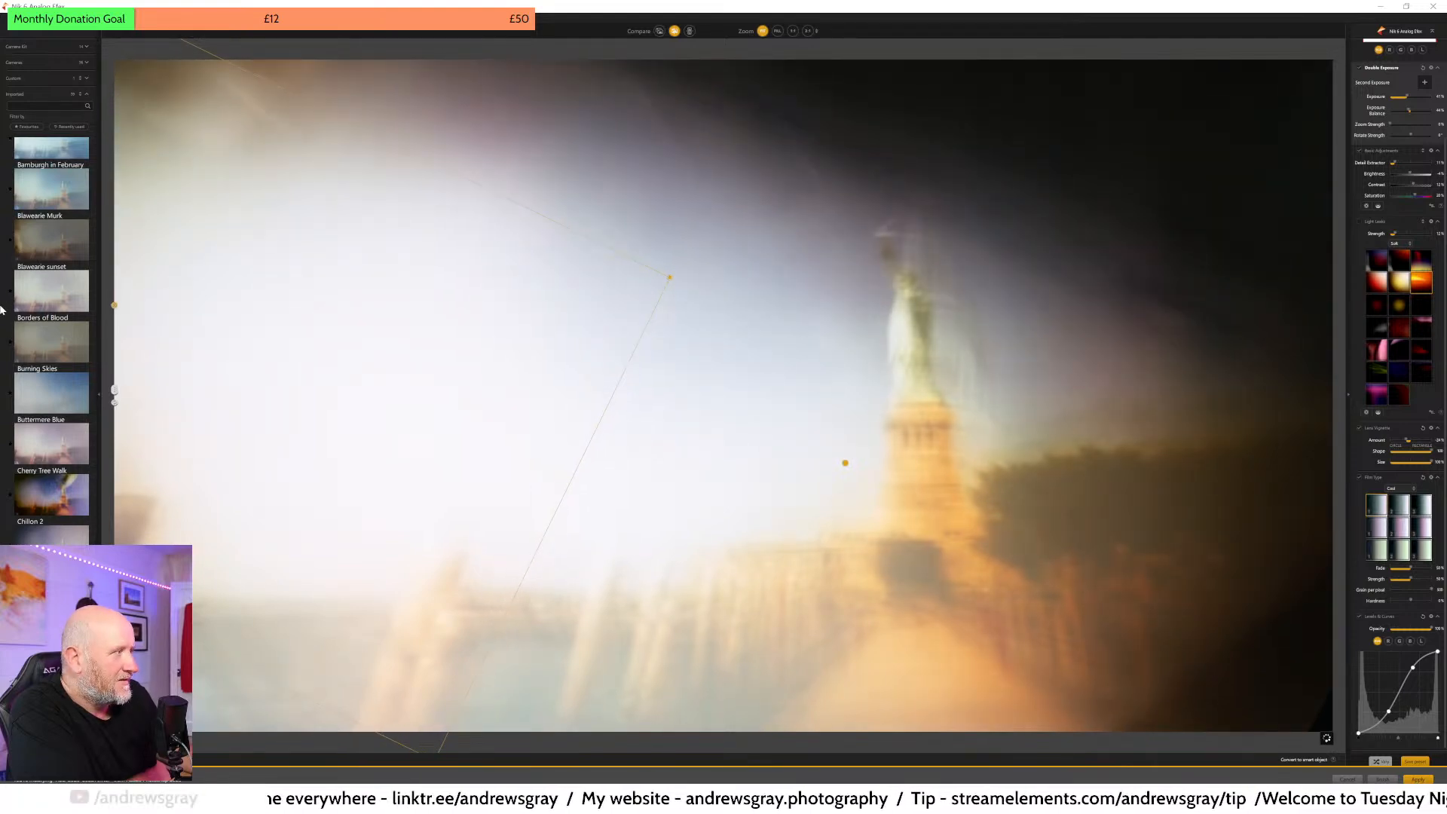
mouse_move(181, 380)
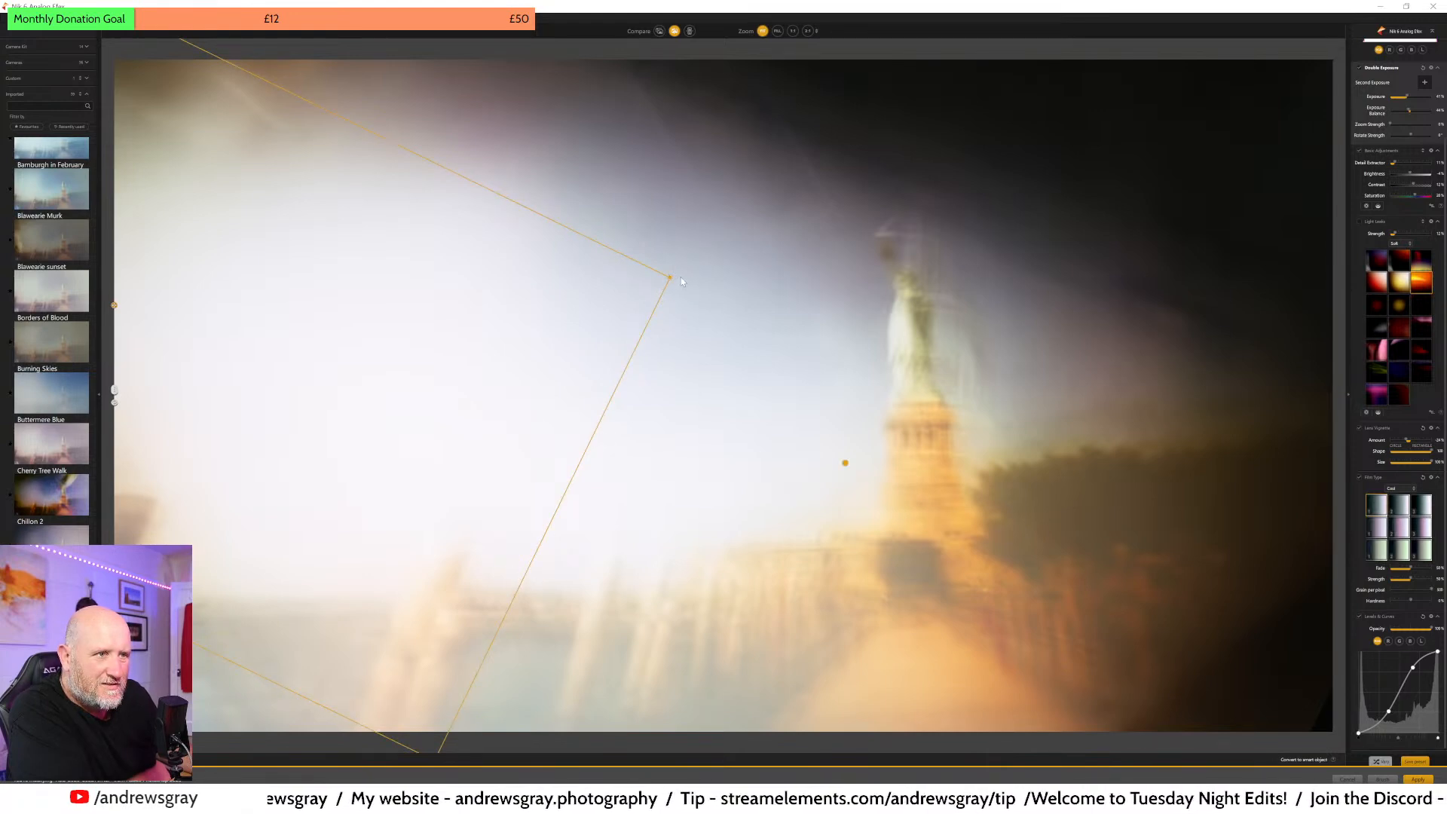
drag(683, 282, 582, 34)
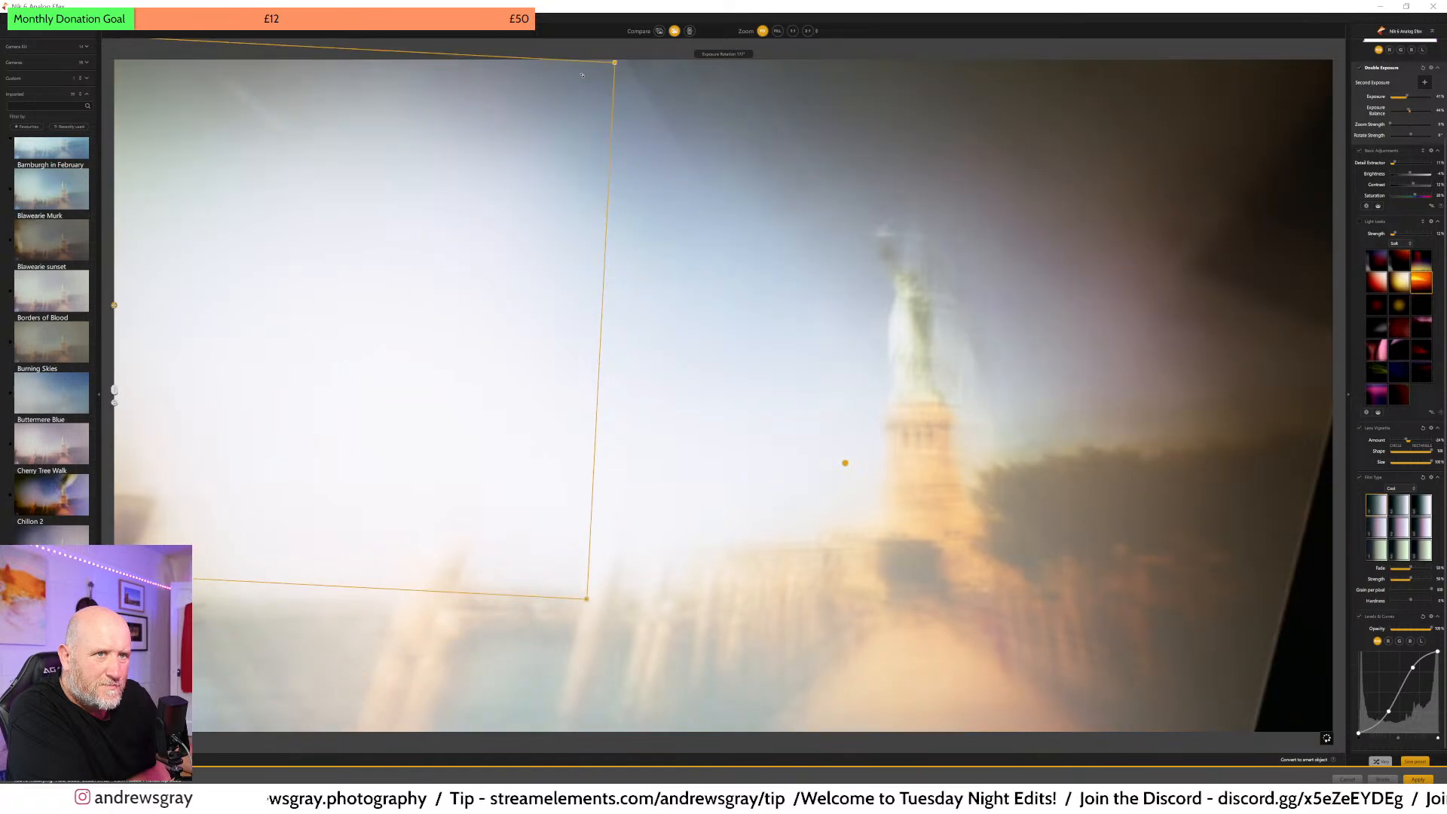
drag(113, 302, 114, 591)
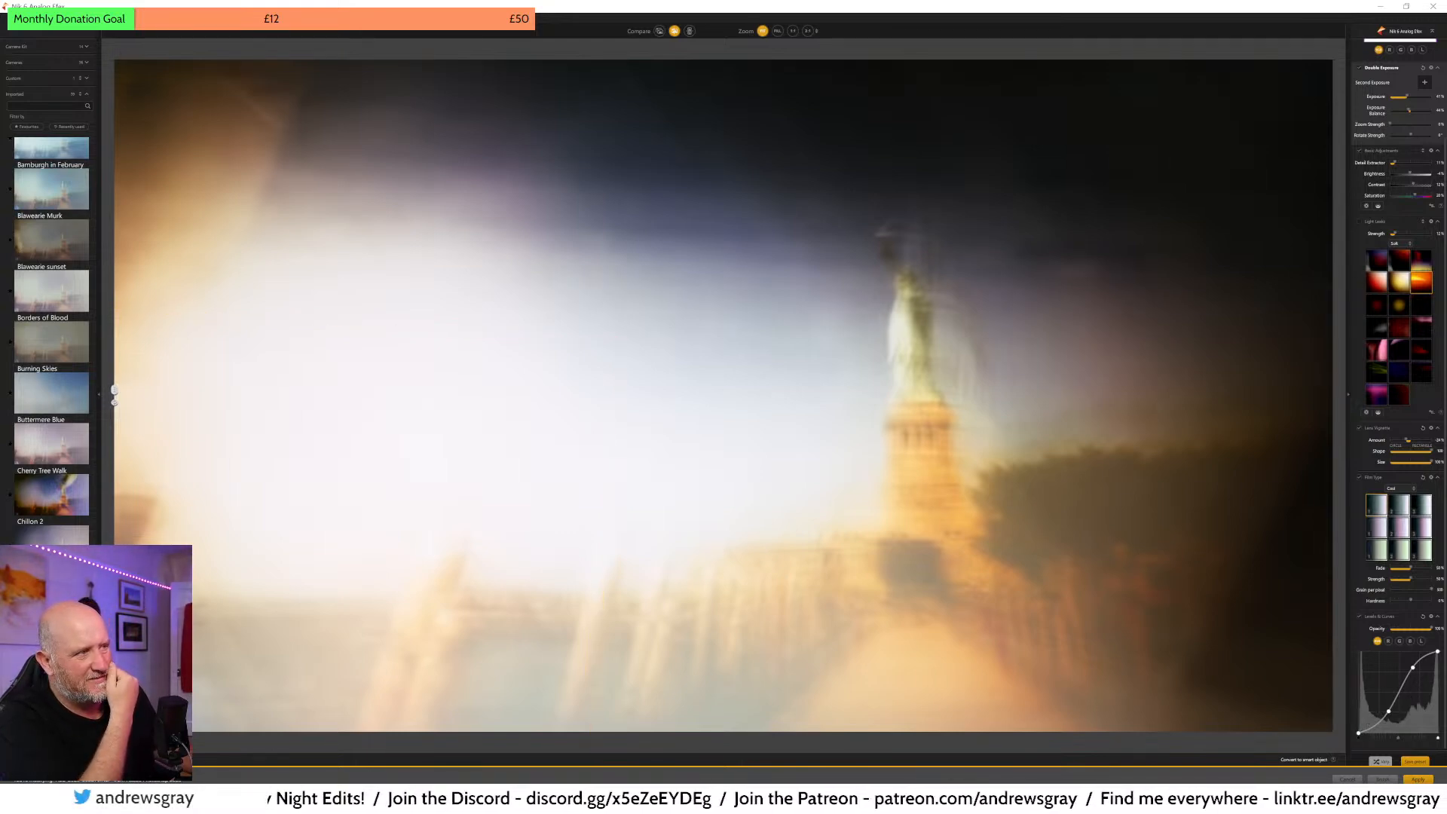
- Review the Basic Adjustments and Light Leaks sections, and compare the photo with the Lens Vignette off and on
click(1362, 151)
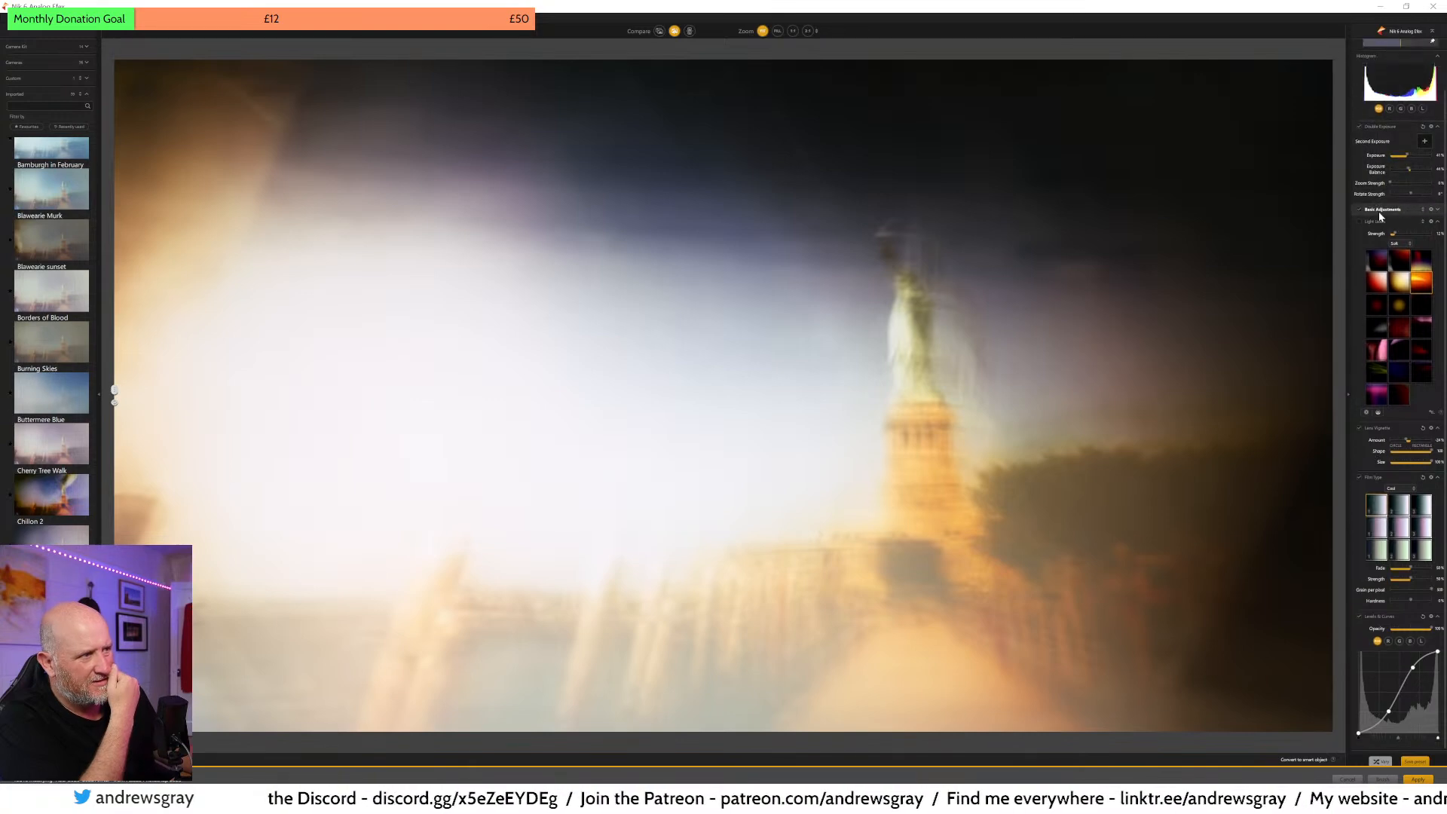
click(1380, 213)
click(1380, 310)
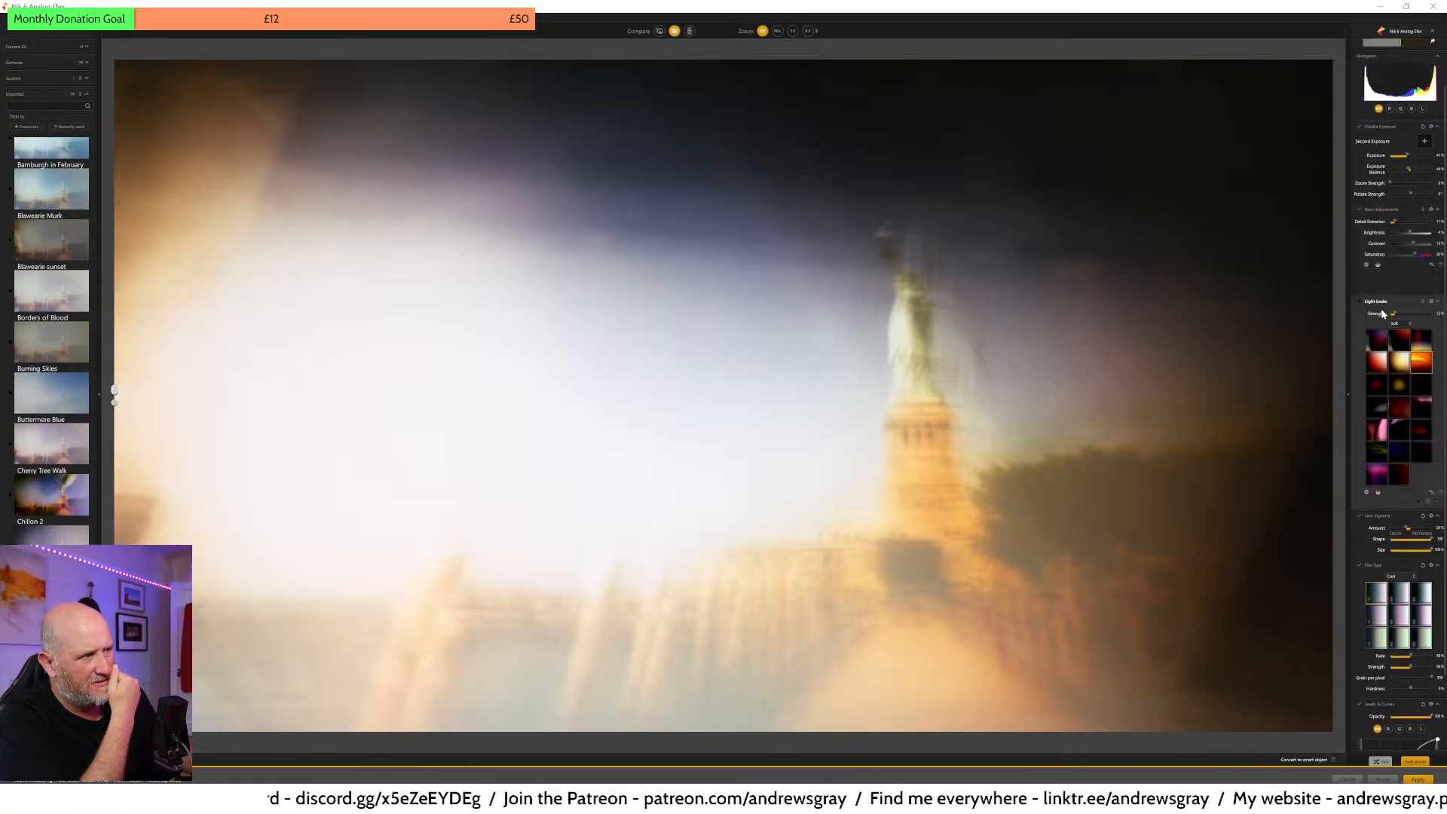
click(1388, 280)
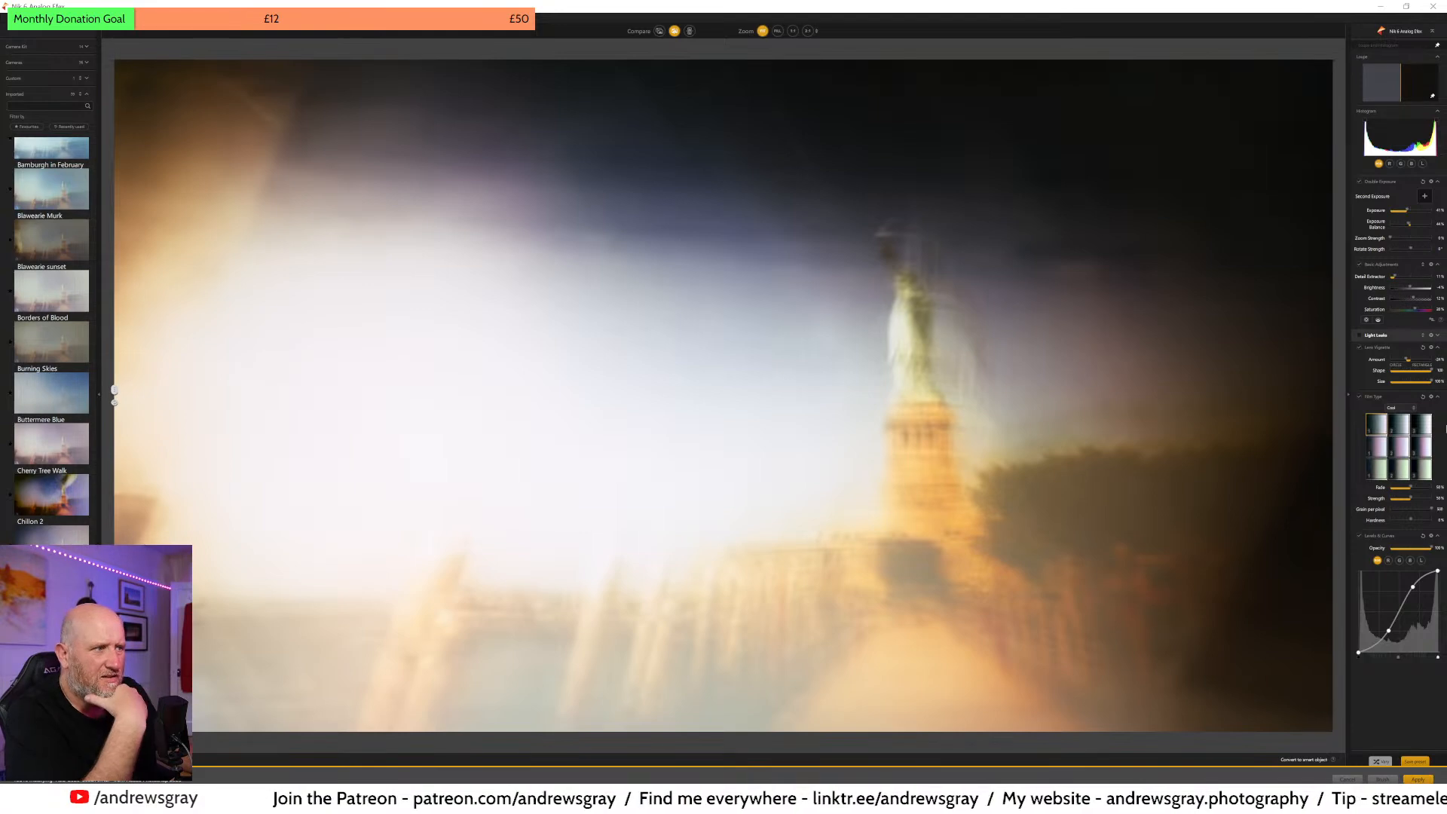
click(1359, 346)
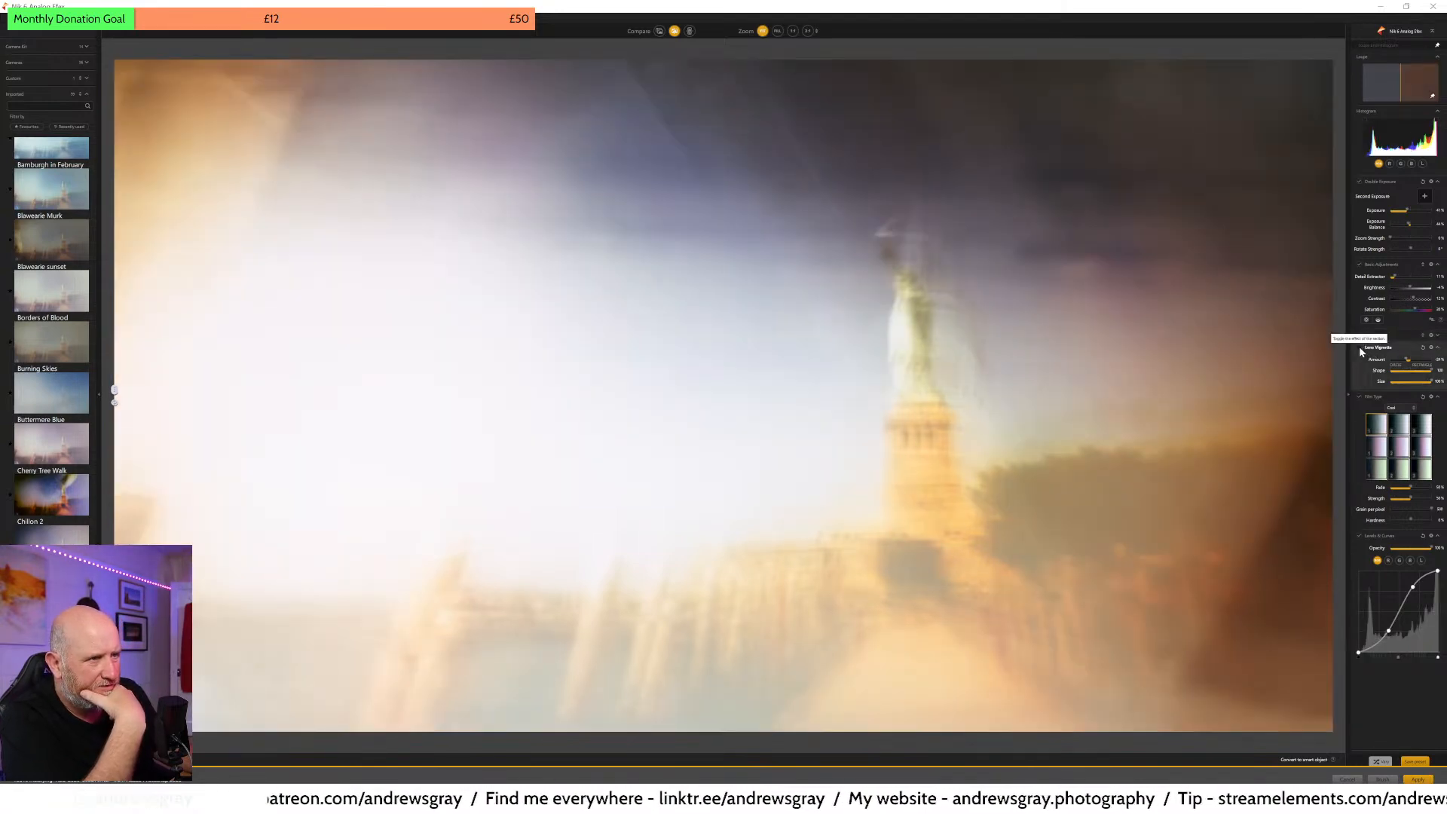
click(1359, 346)
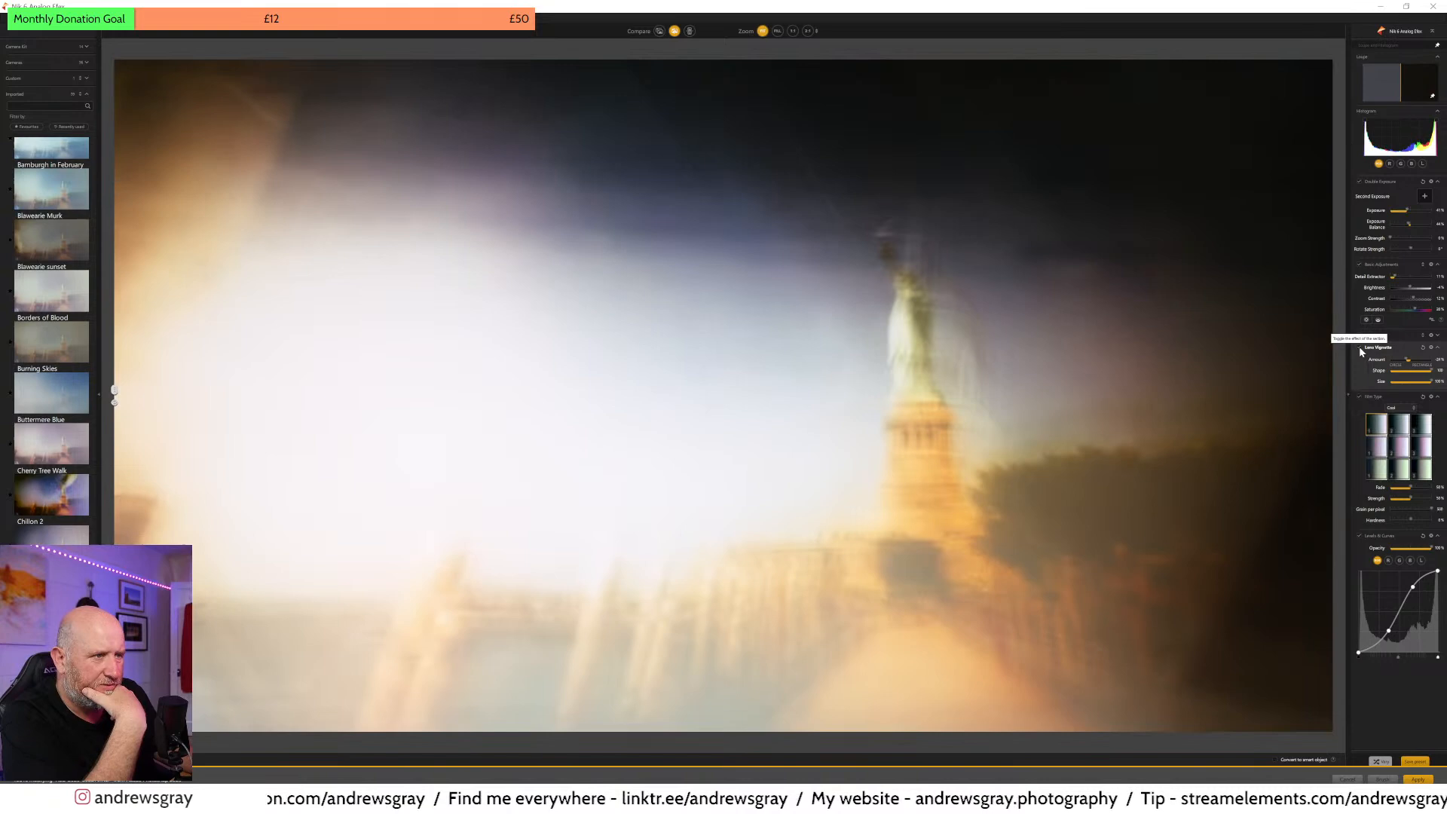
- Fine-tune the Lens Vignette amount for slightly softer dark edges and move its centre into the bright sky away from the statue
click(1410, 362)
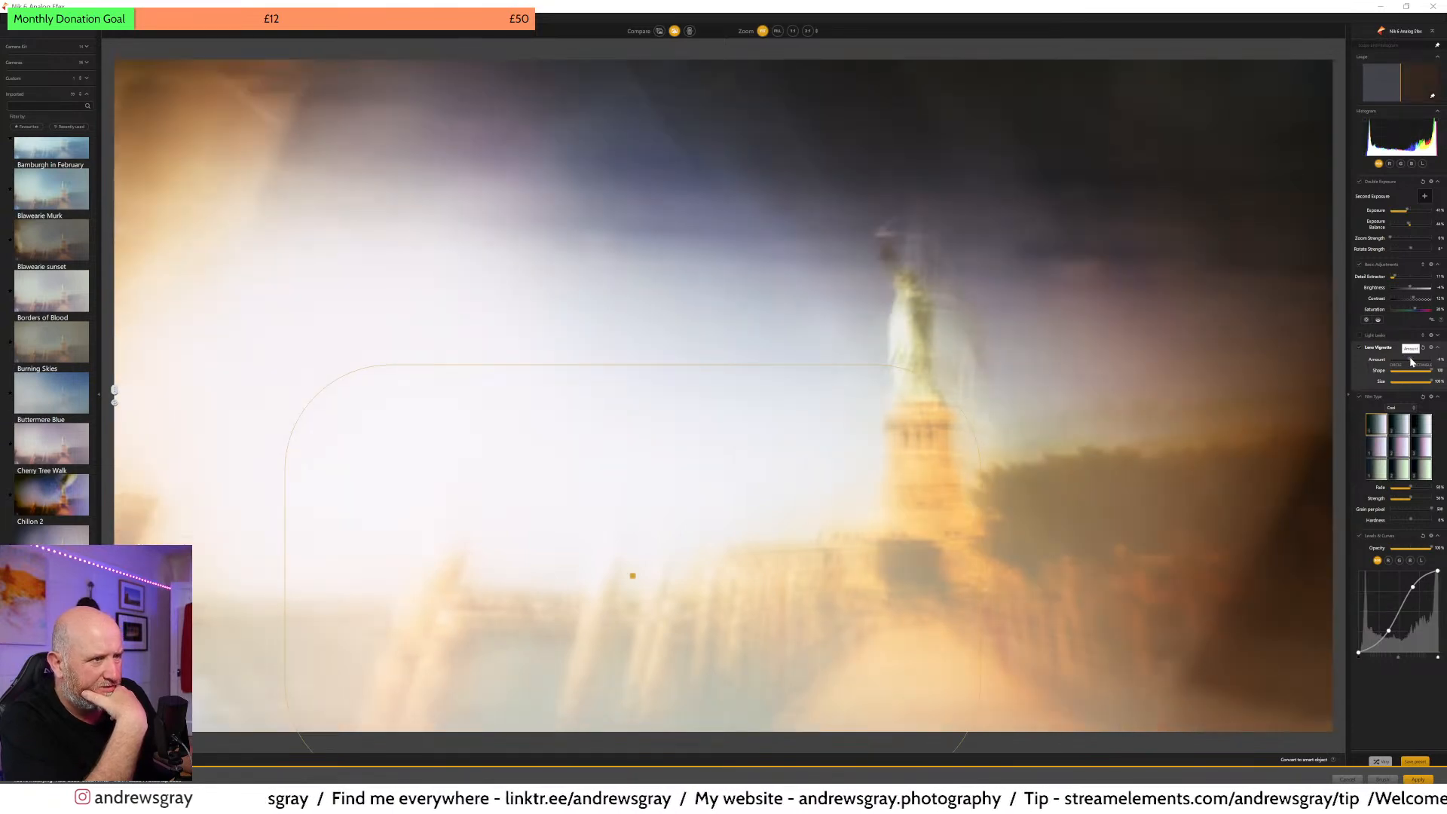
drag(1411, 362, 1408, 363)
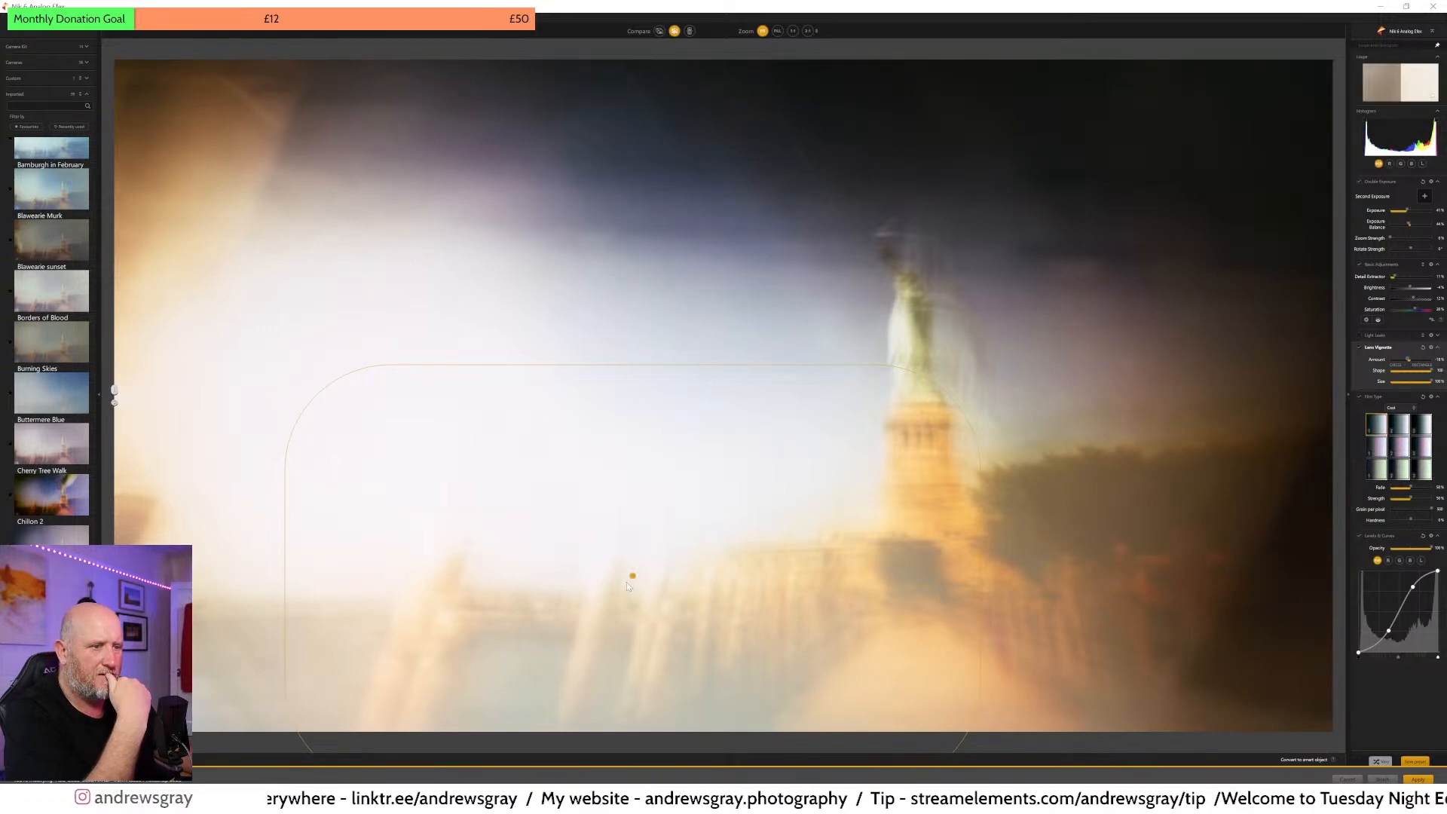
drag(633, 576, 1332, 59)
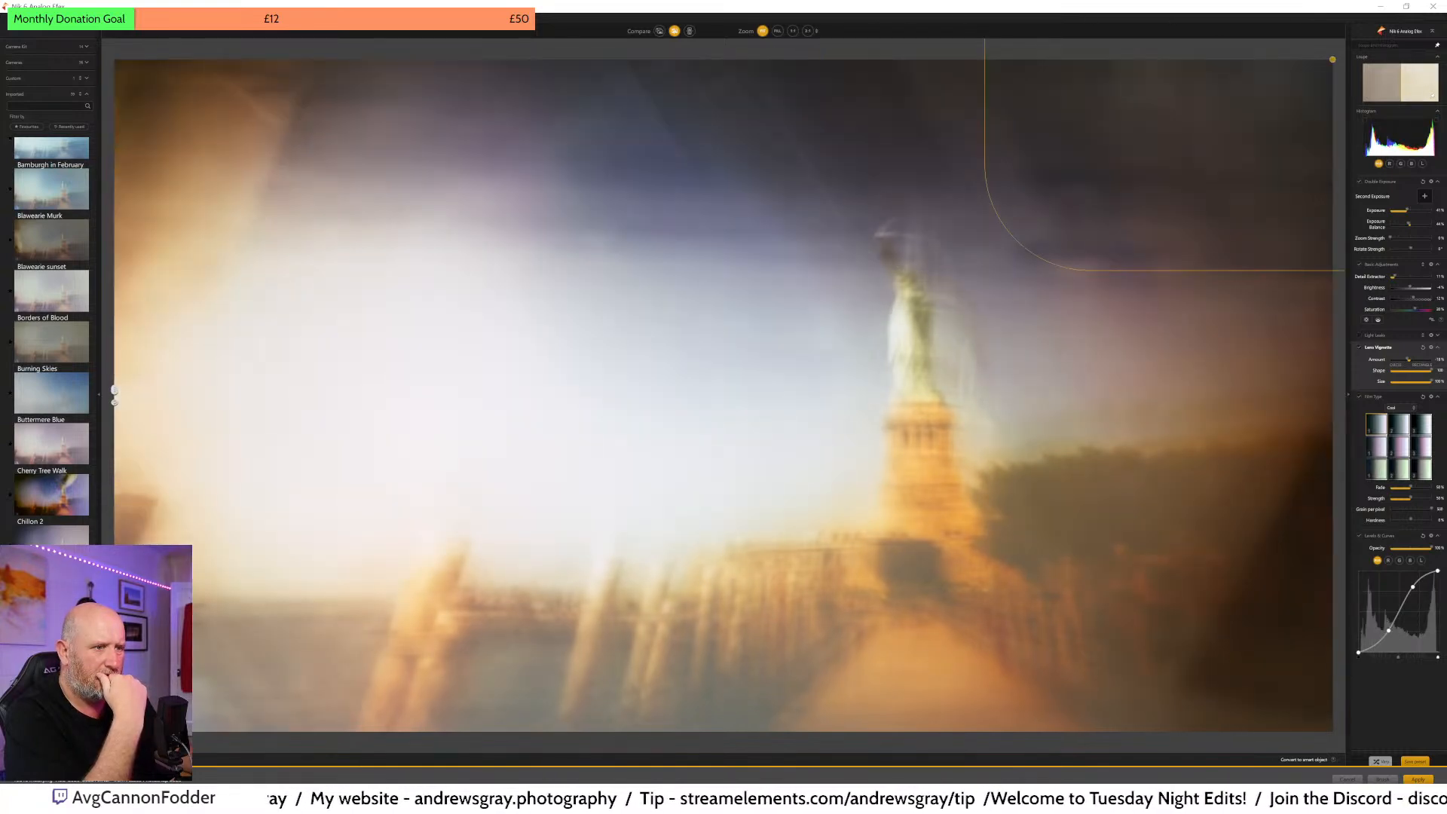
drag(680, 19, 525, 169)
drag(511, 224, 393, 386)
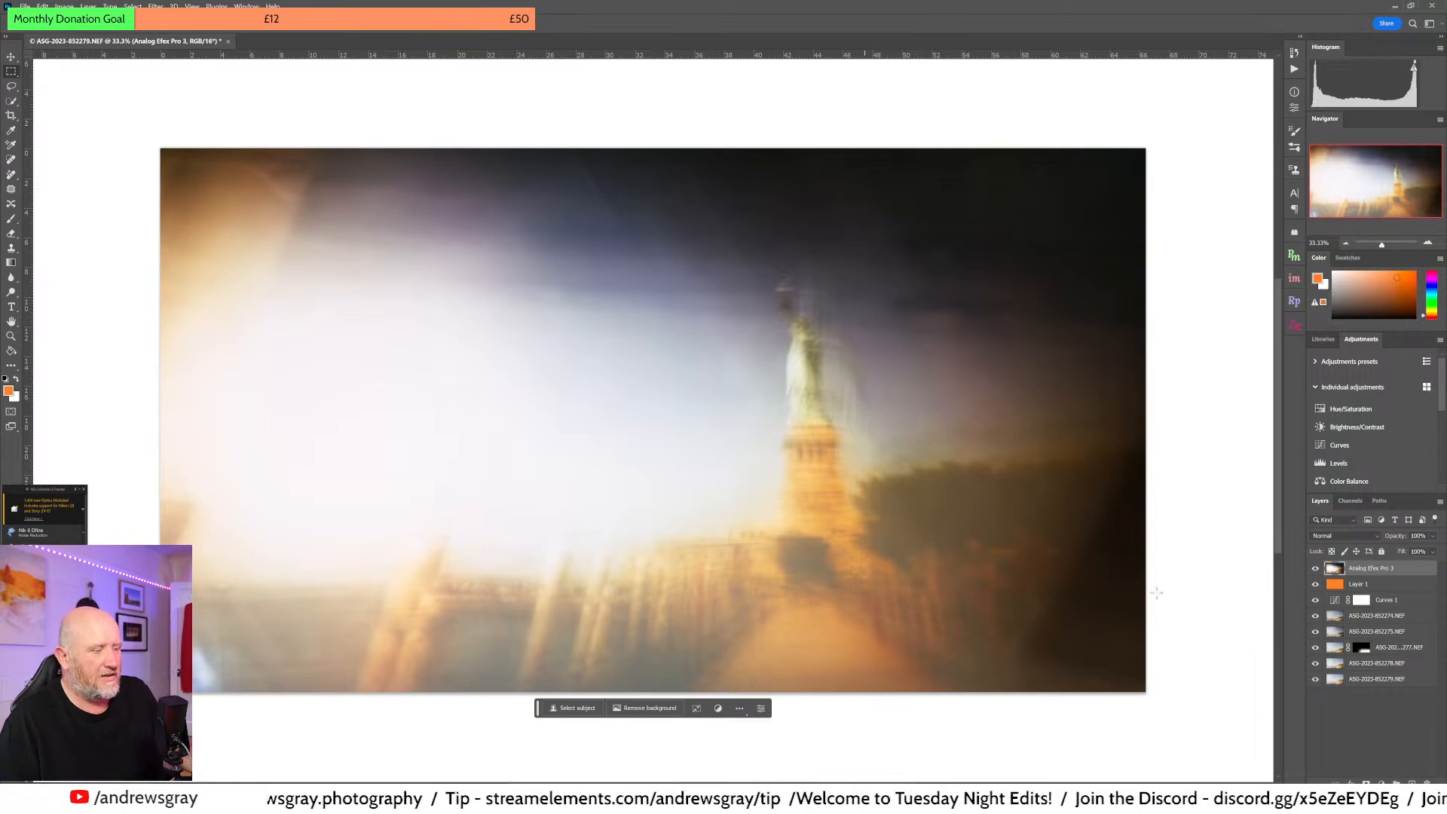
- Compare the photo with the Analog Efex Pro 3 layer hidden and shown
click(1316, 569)
click(1316, 570)
click(1317, 570)
click(1317, 571)
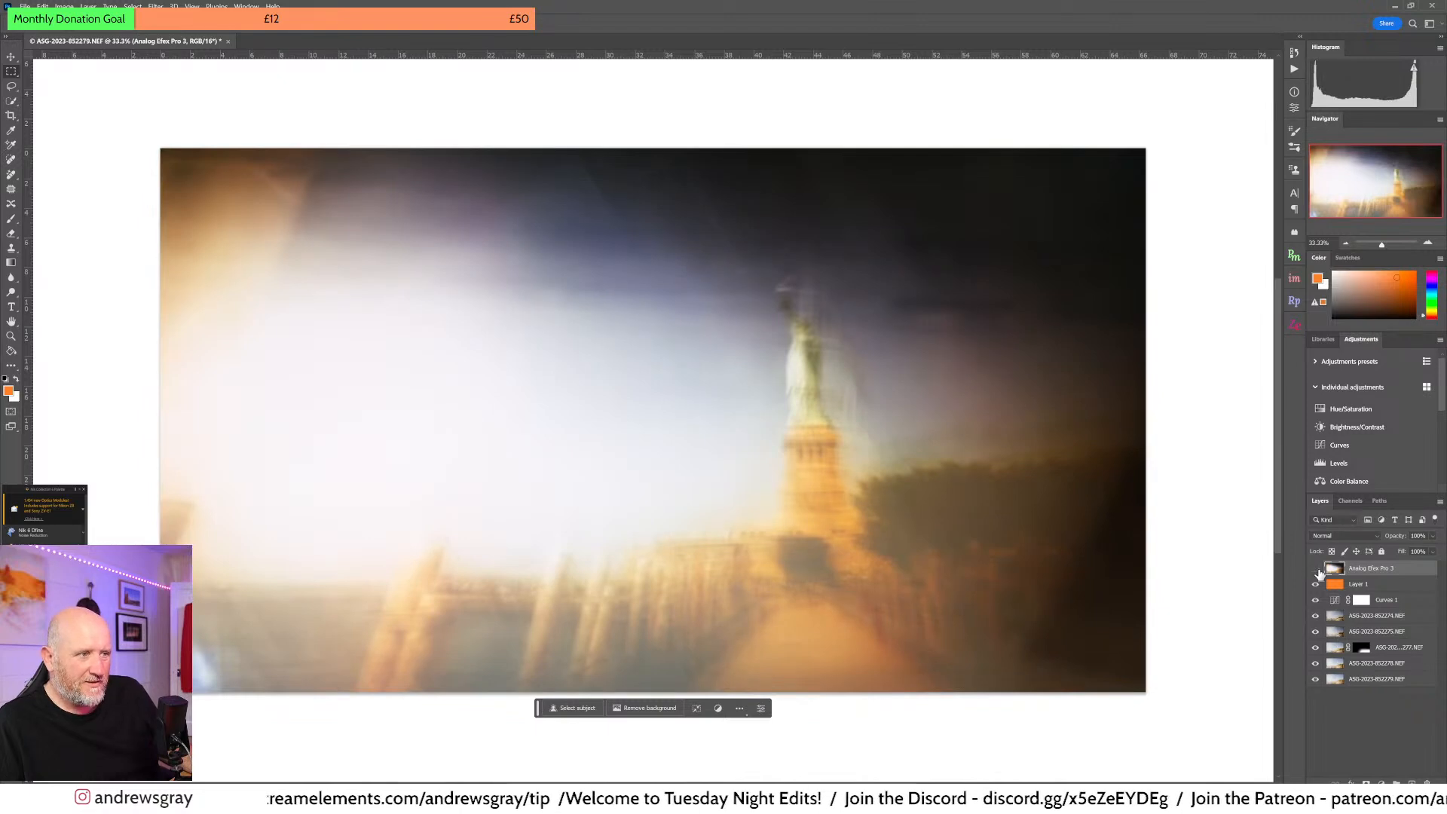
click(1317, 570)
click(1317, 571)
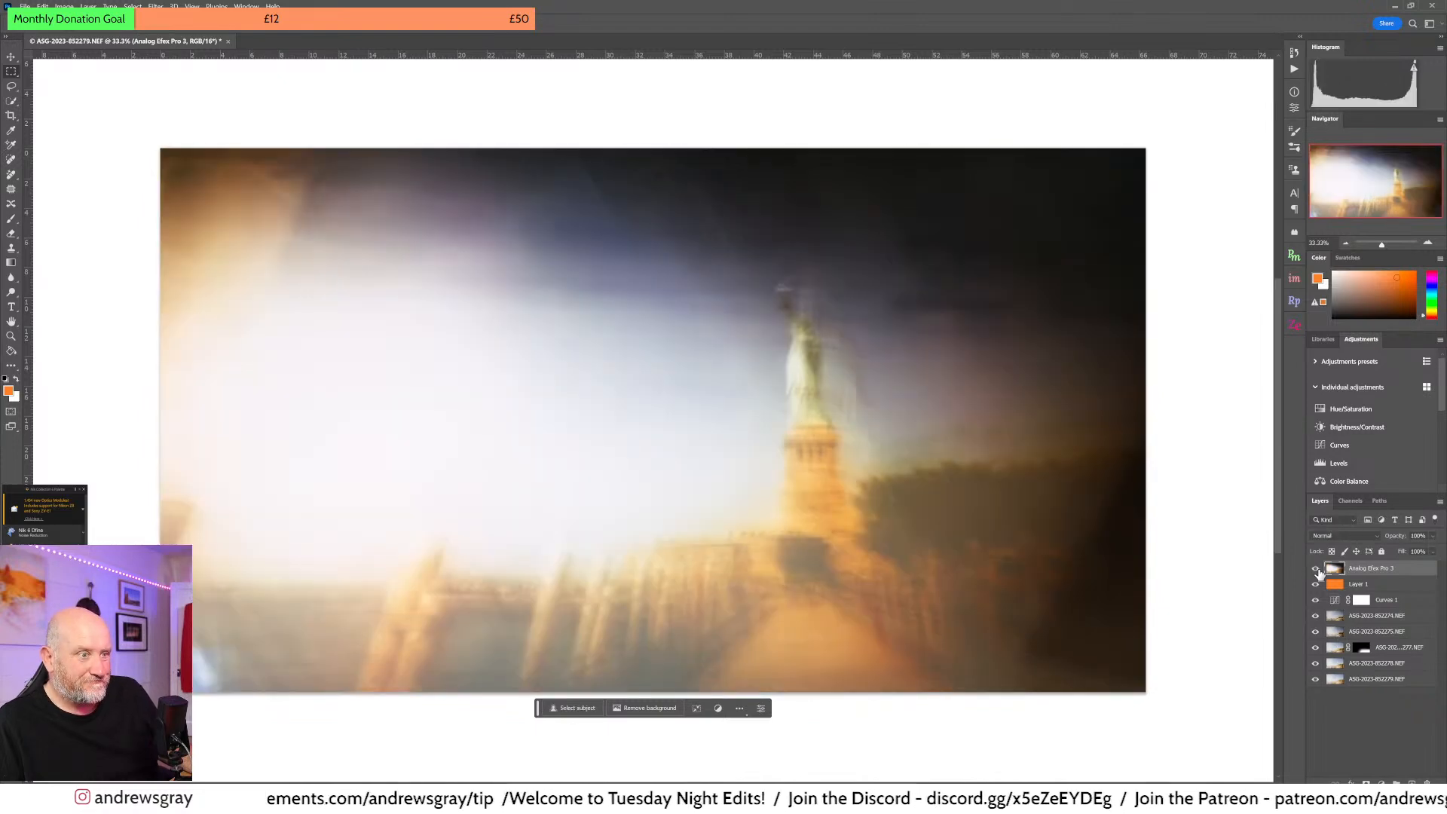
click(1317, 571)
click(1317, 570)
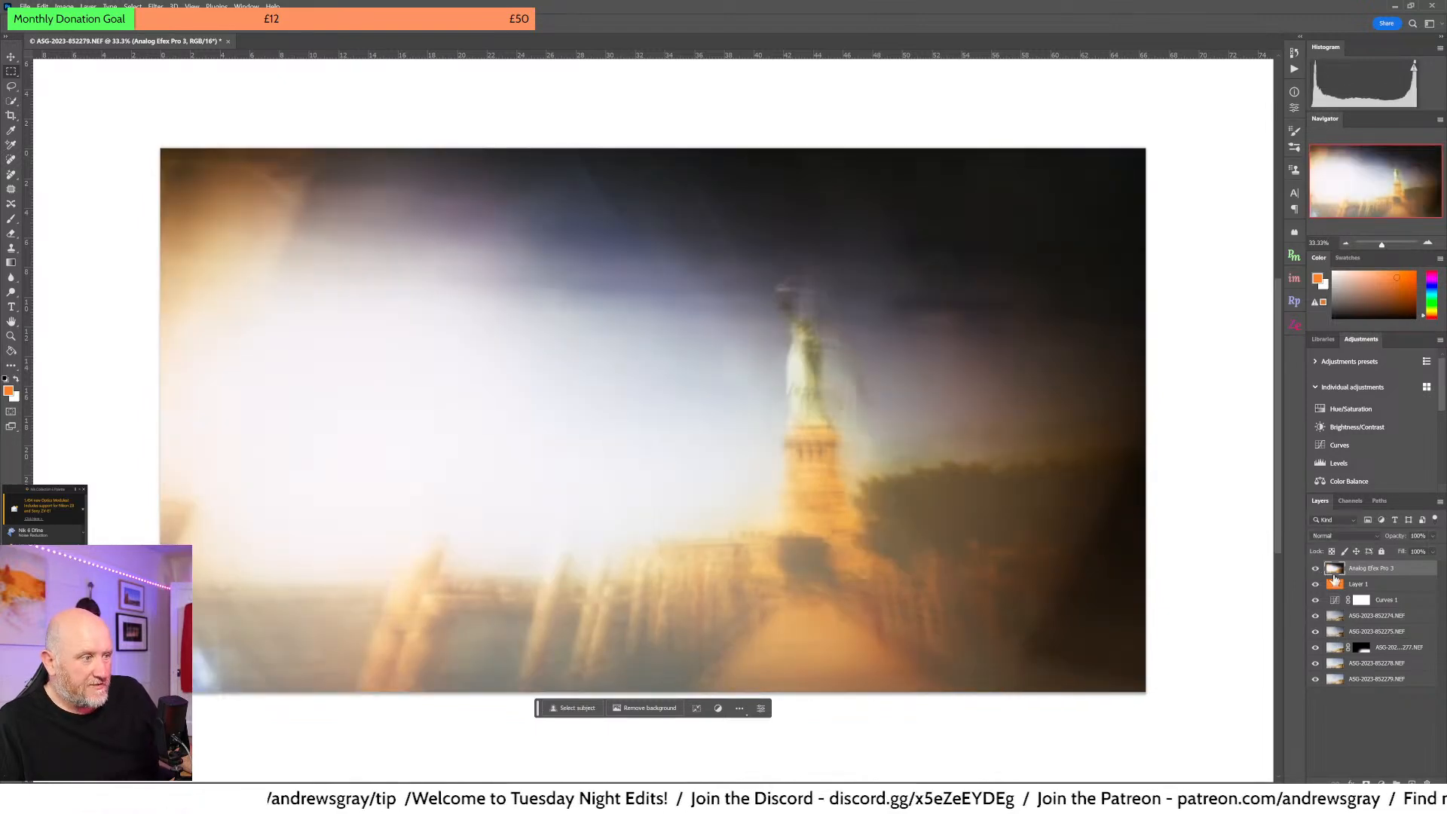
- Set the Analog Efex Pro 3 layer's blend mode to Soft Light and compare the photo with the layer hidden and shown
click(1359, 535)
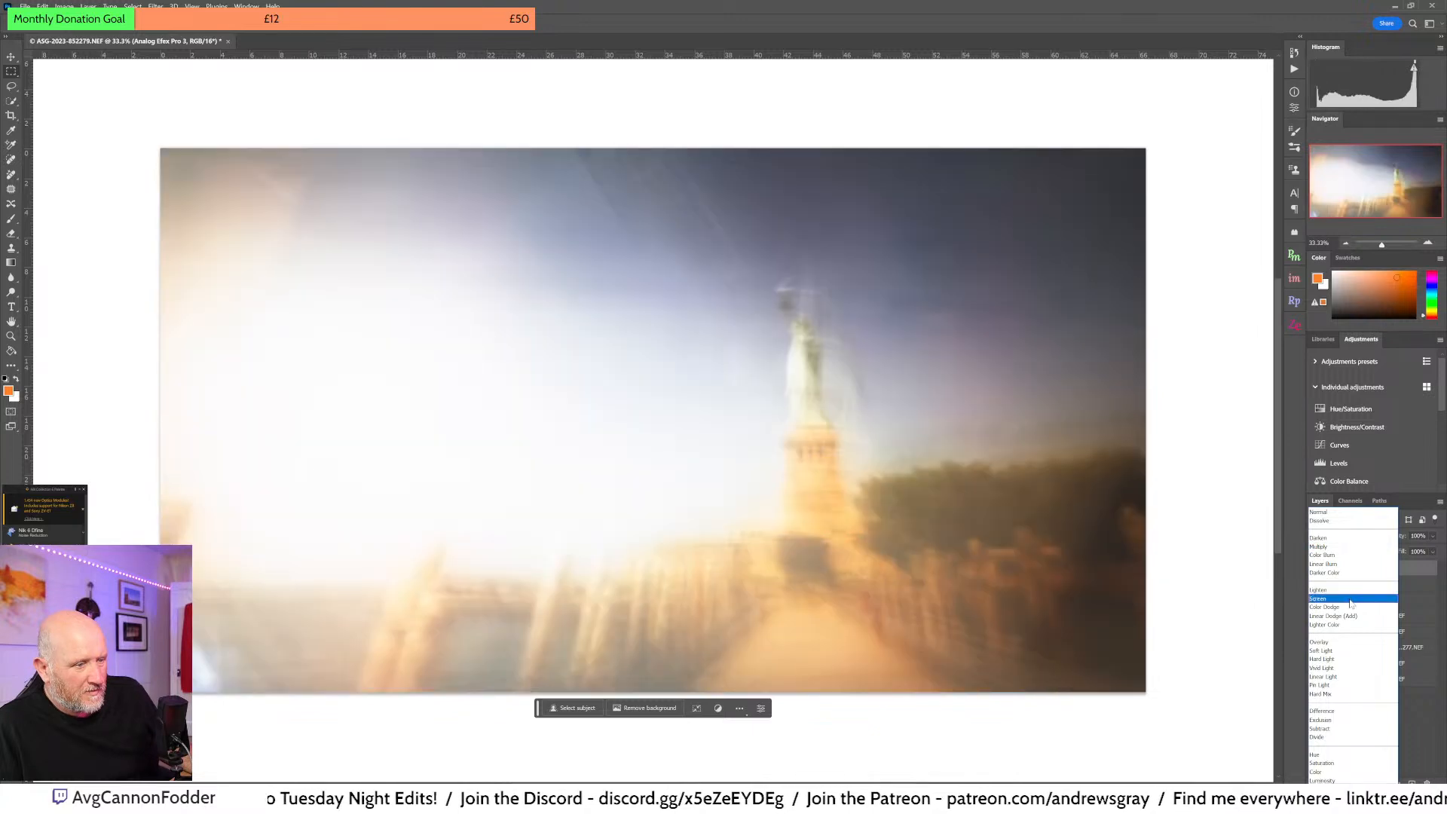
click(1350, 606)
click(1343, 537)
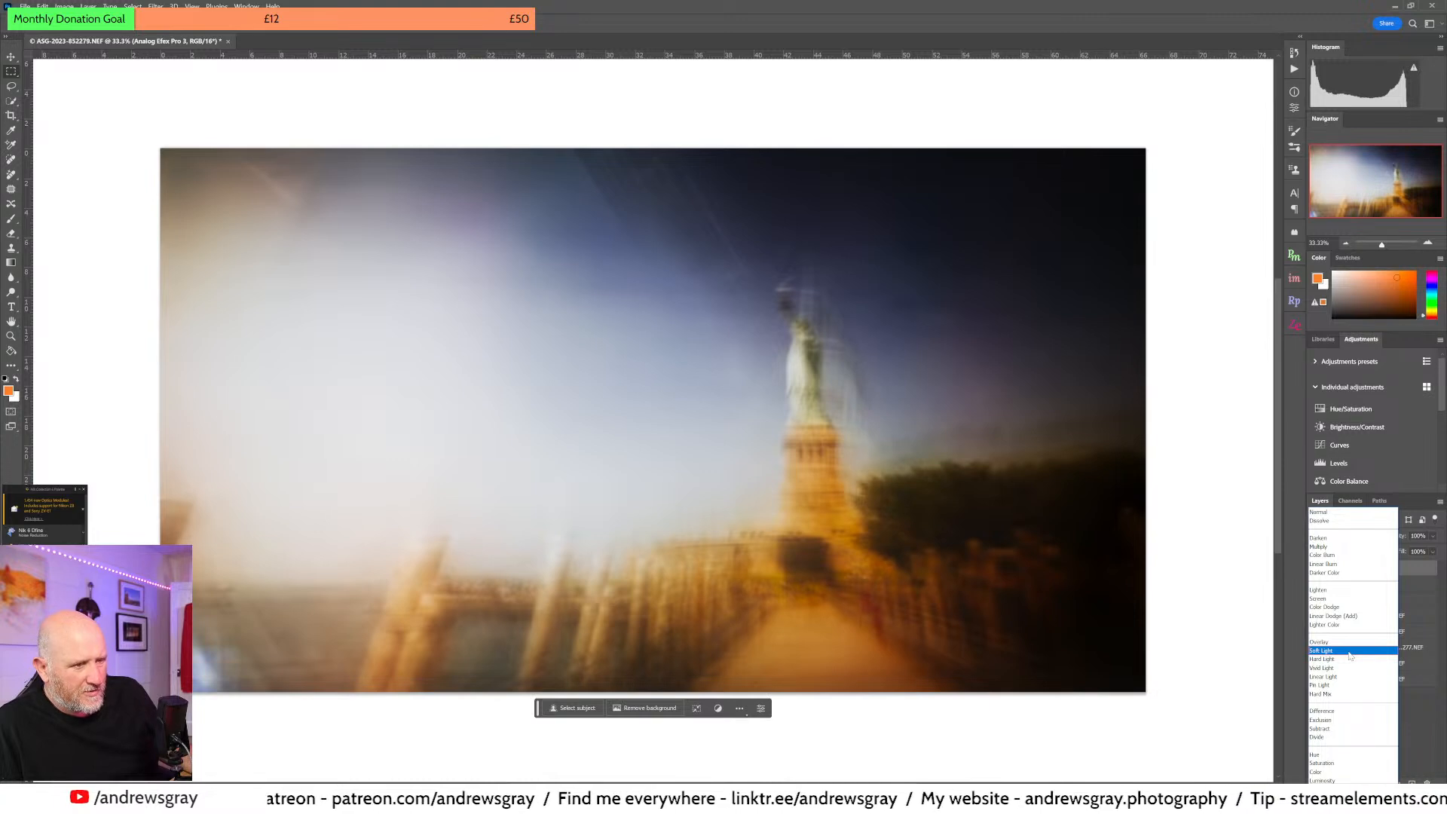
click(1350, 652)
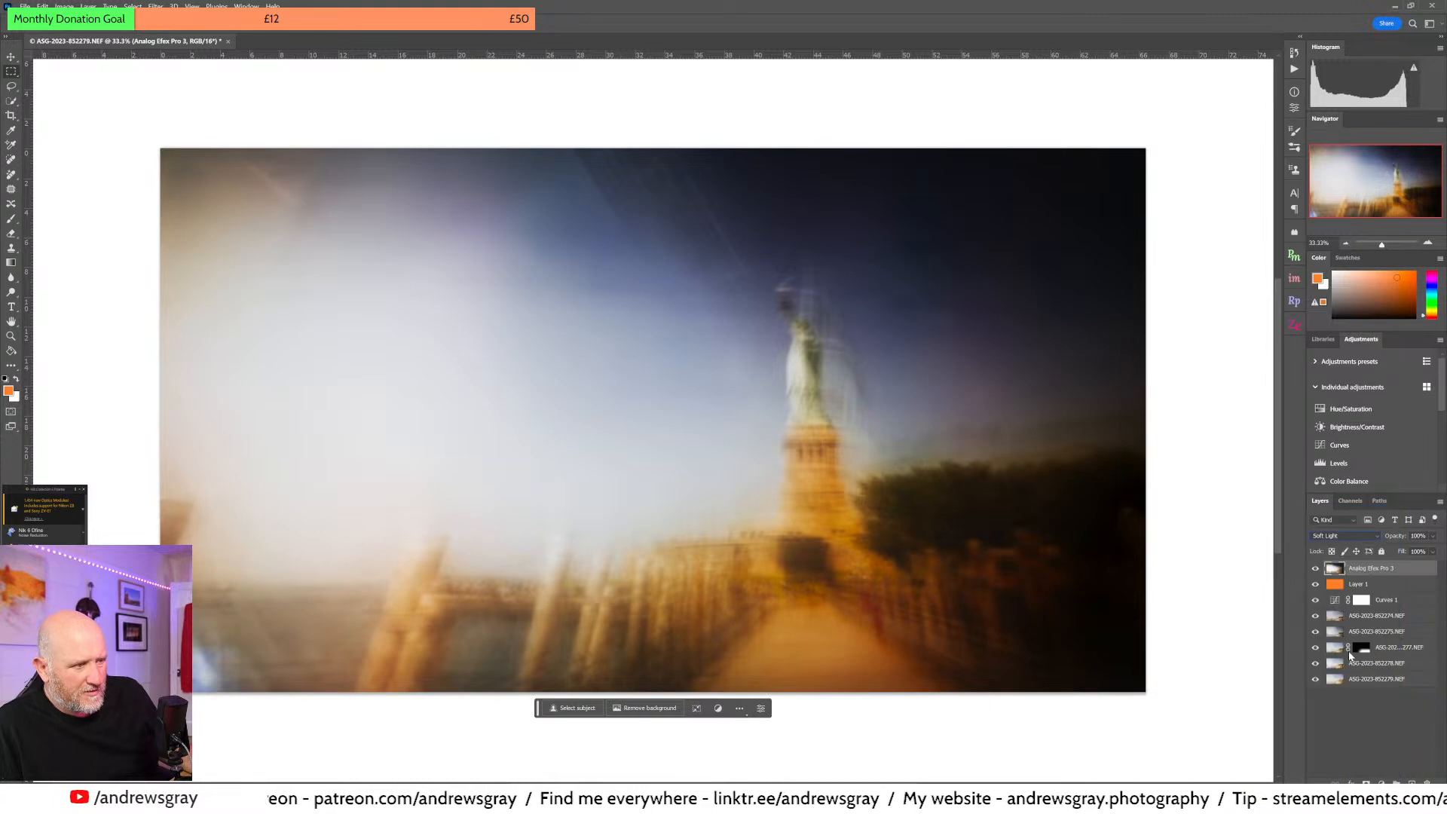
click(1316, 573)
click(1316, 573)
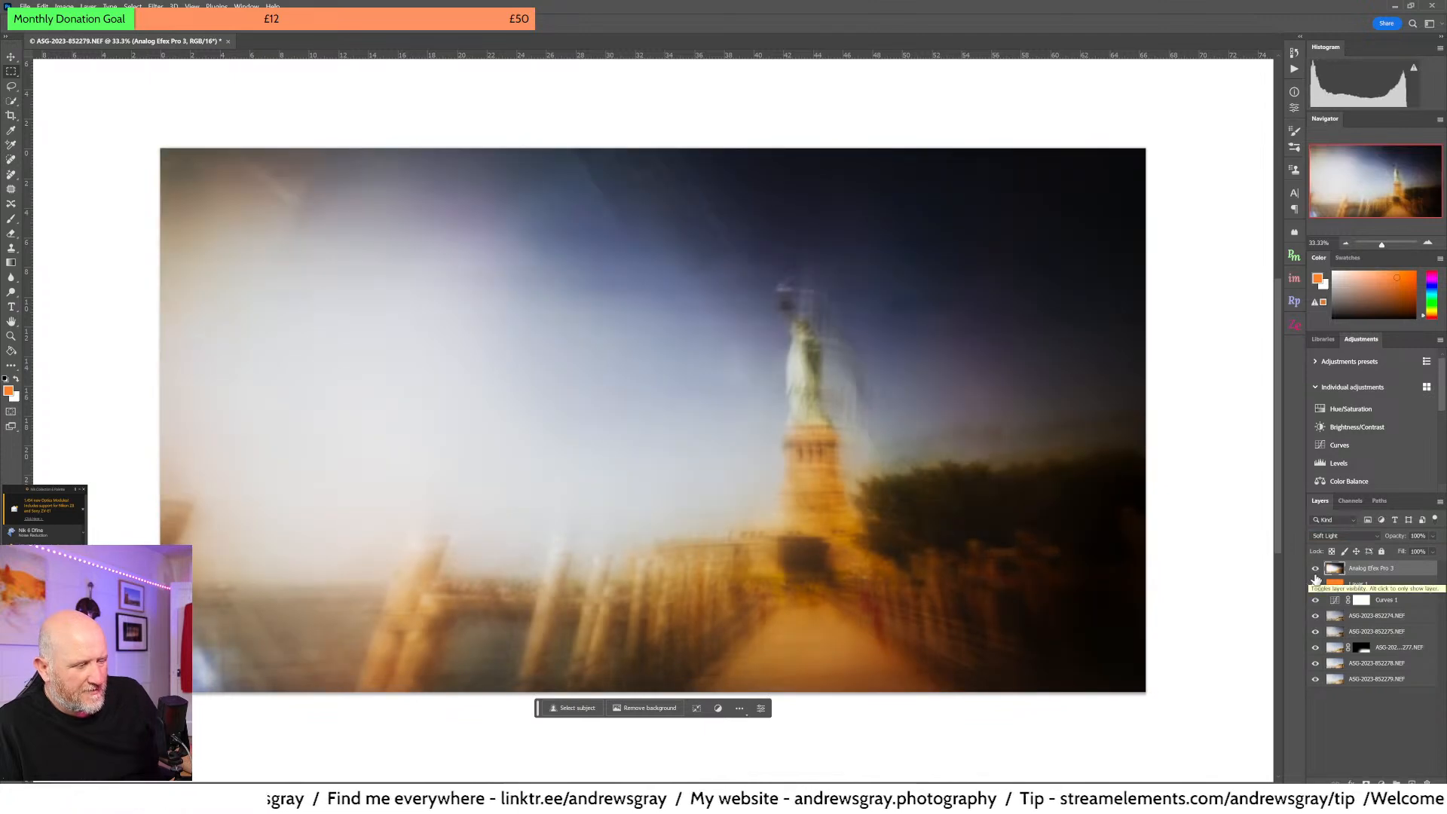
click(1314, 576)
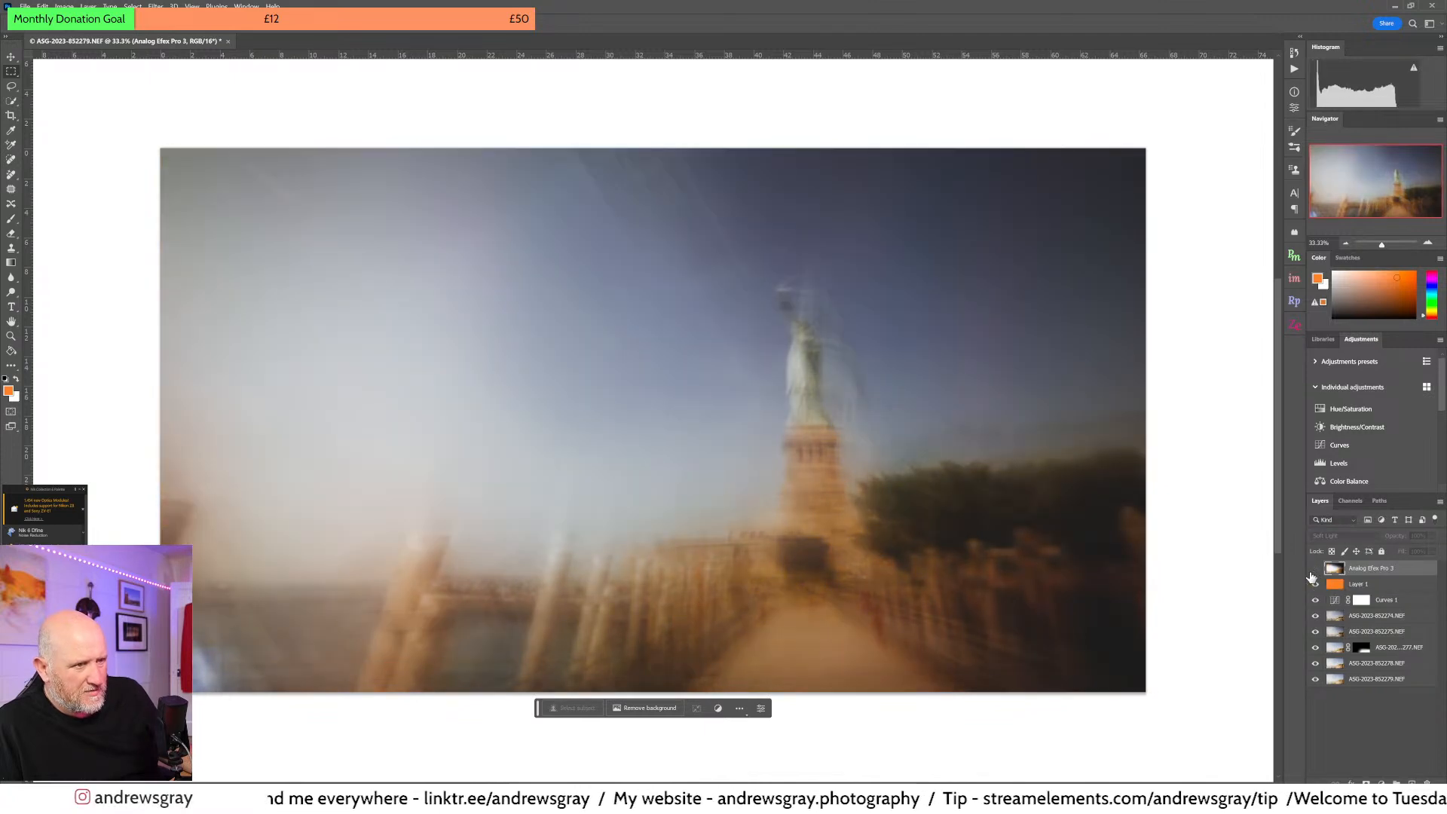
click(1315, 575)
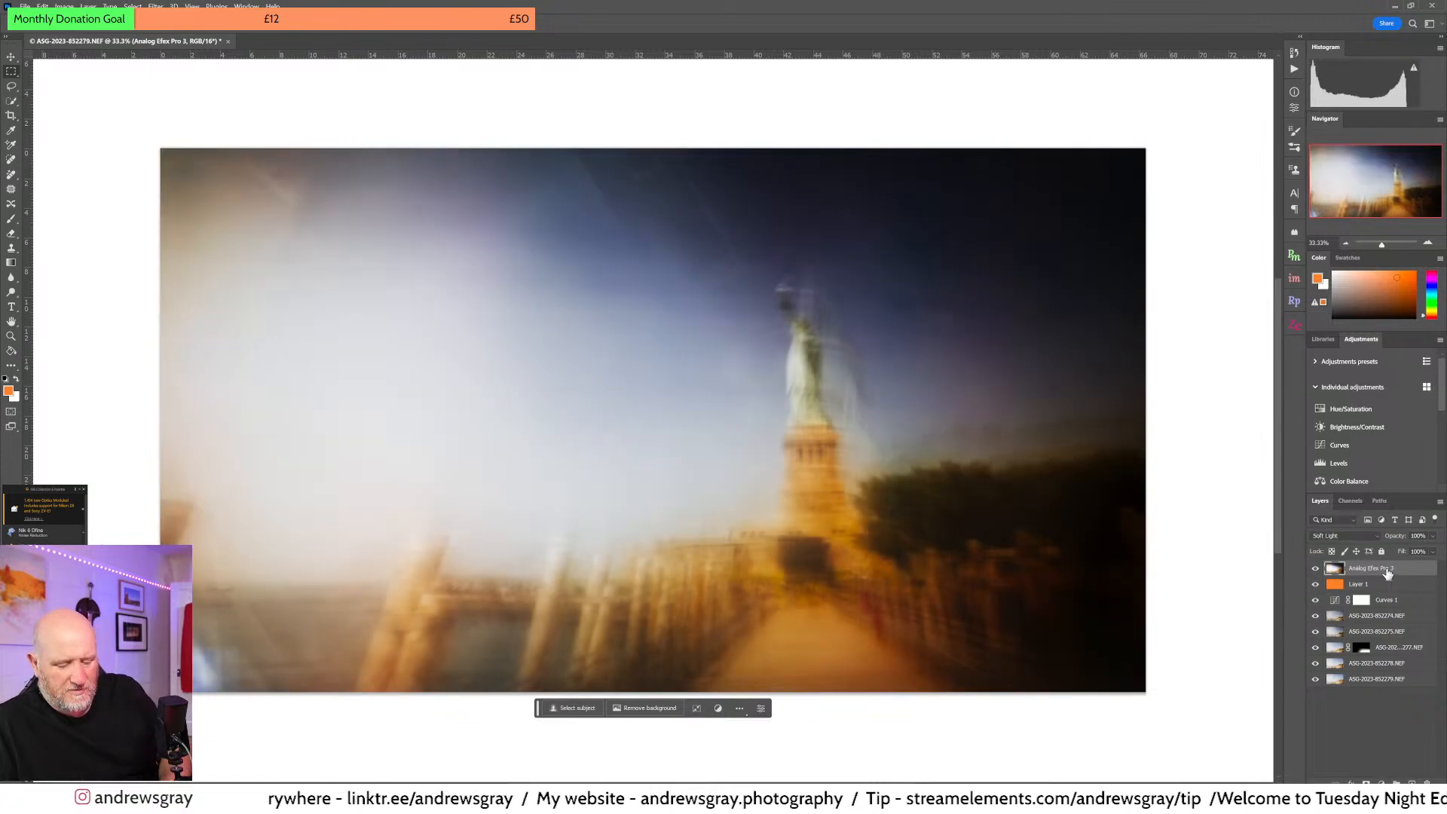
- Duplicate the Soft Light effect layer, return the original to Normal blending, and compare with the copy shown before leaving it hidden
key(ctrl+j)
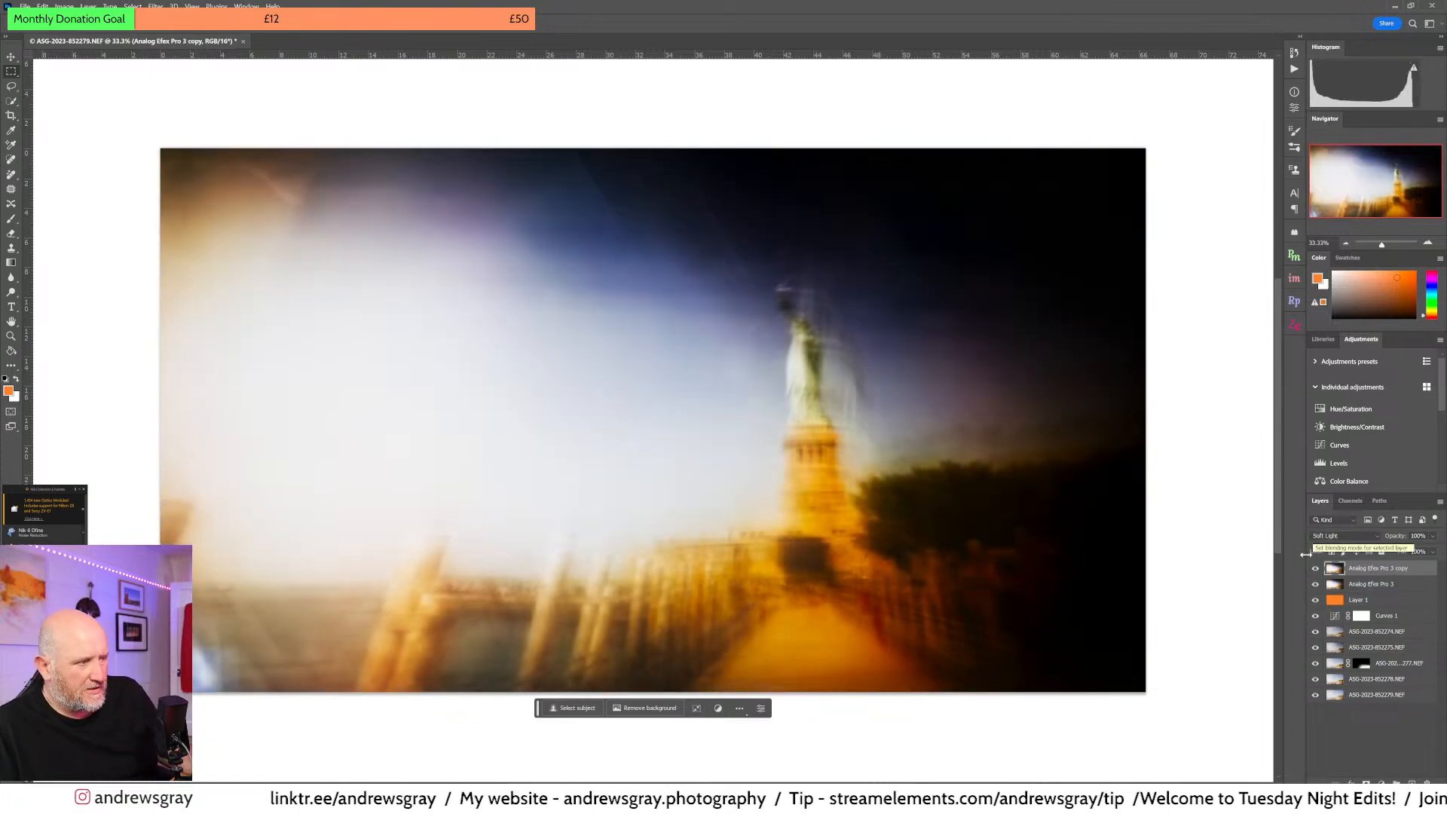
click(1315, 574)
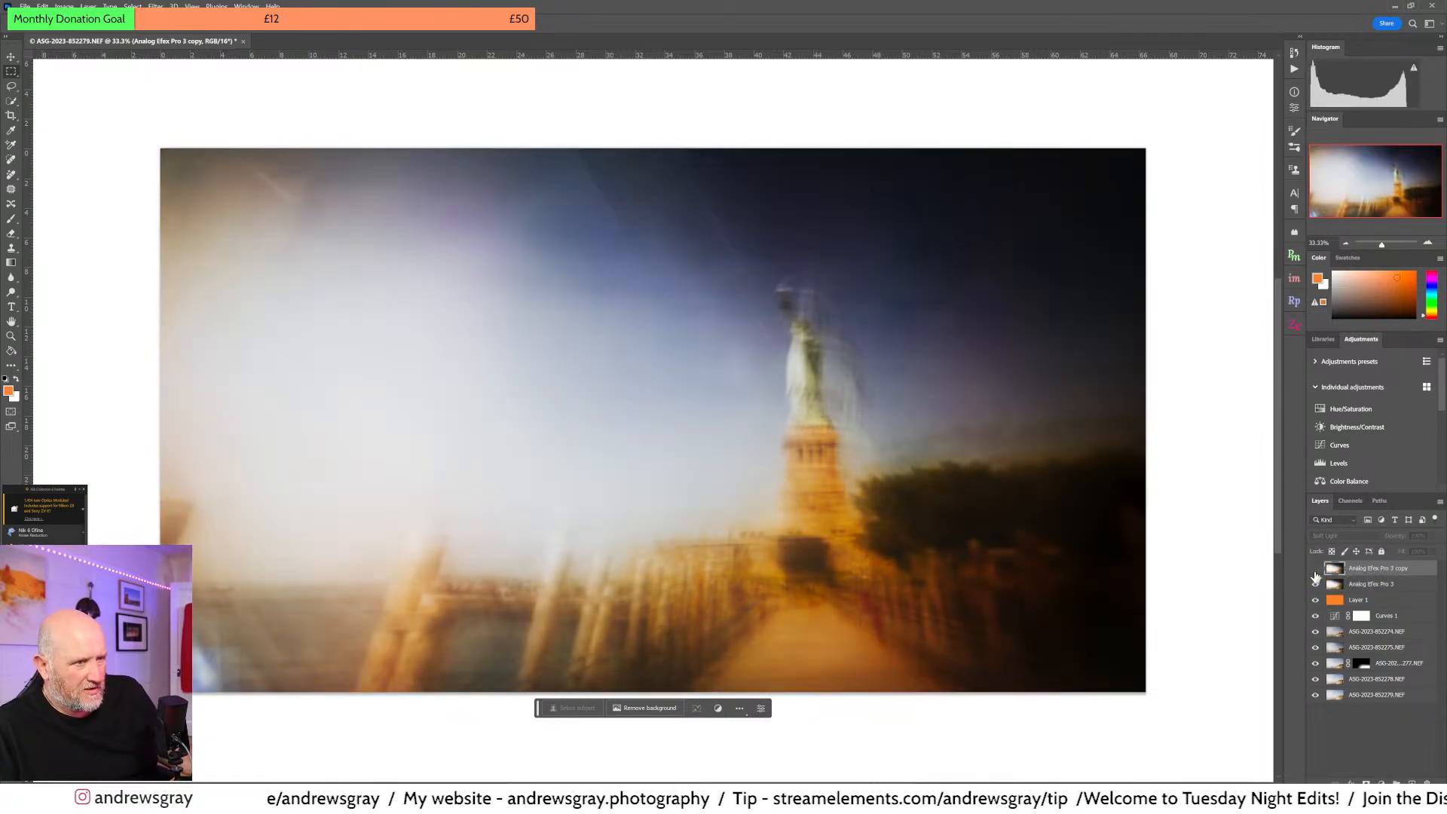
click(1394, 585)
click(1346, 534)
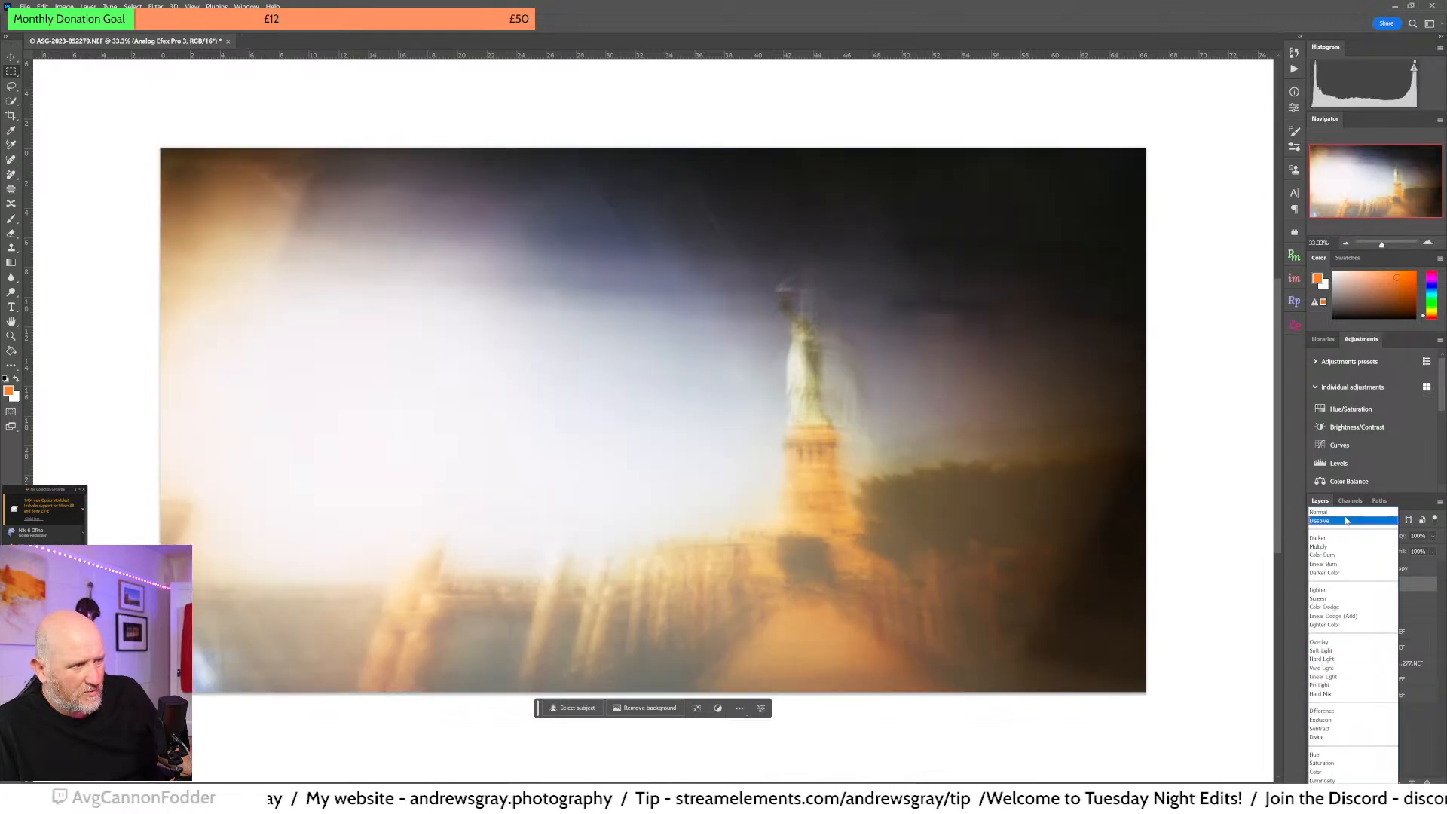
click(1342, 512)
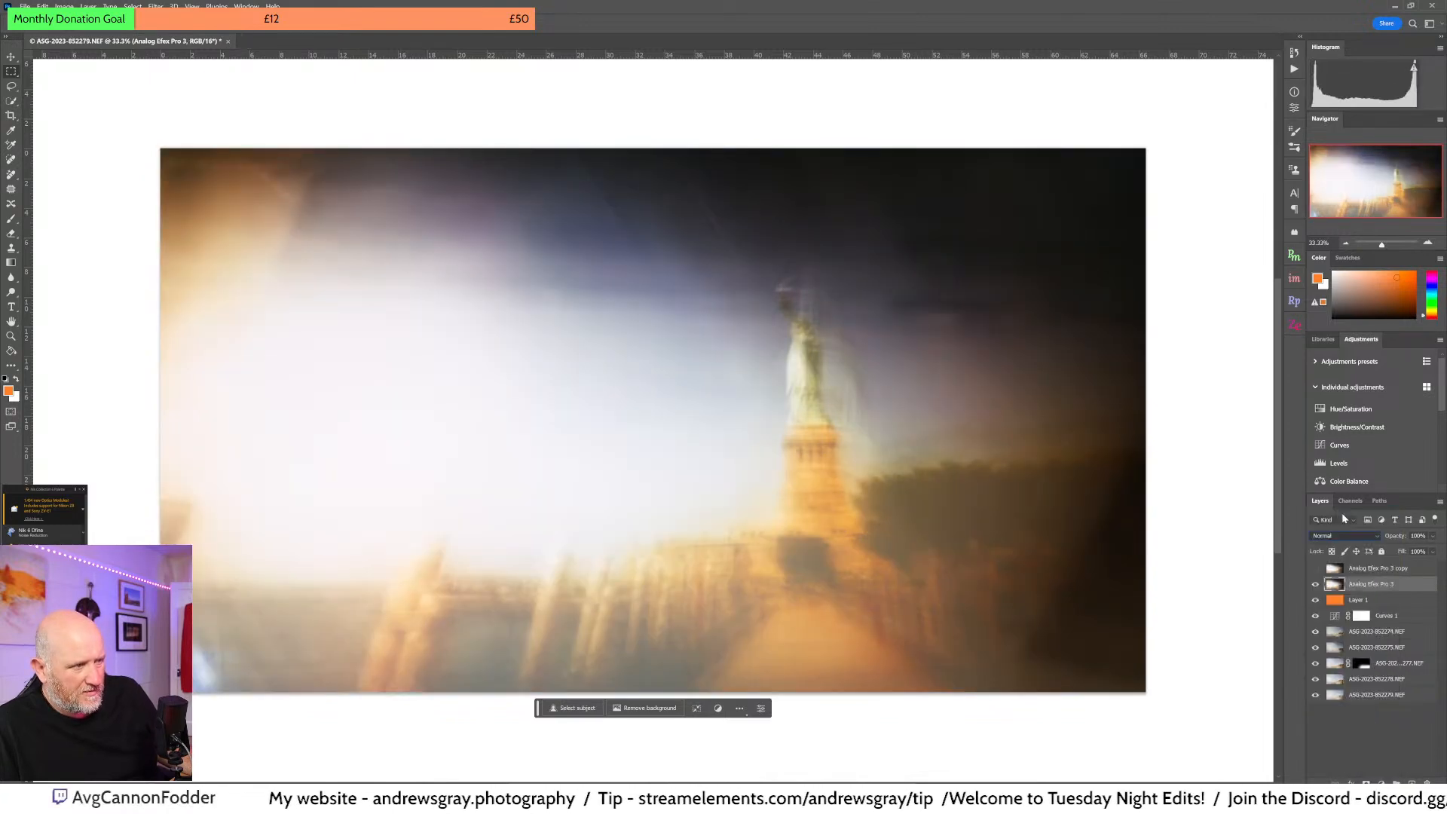
click(1315, 571)
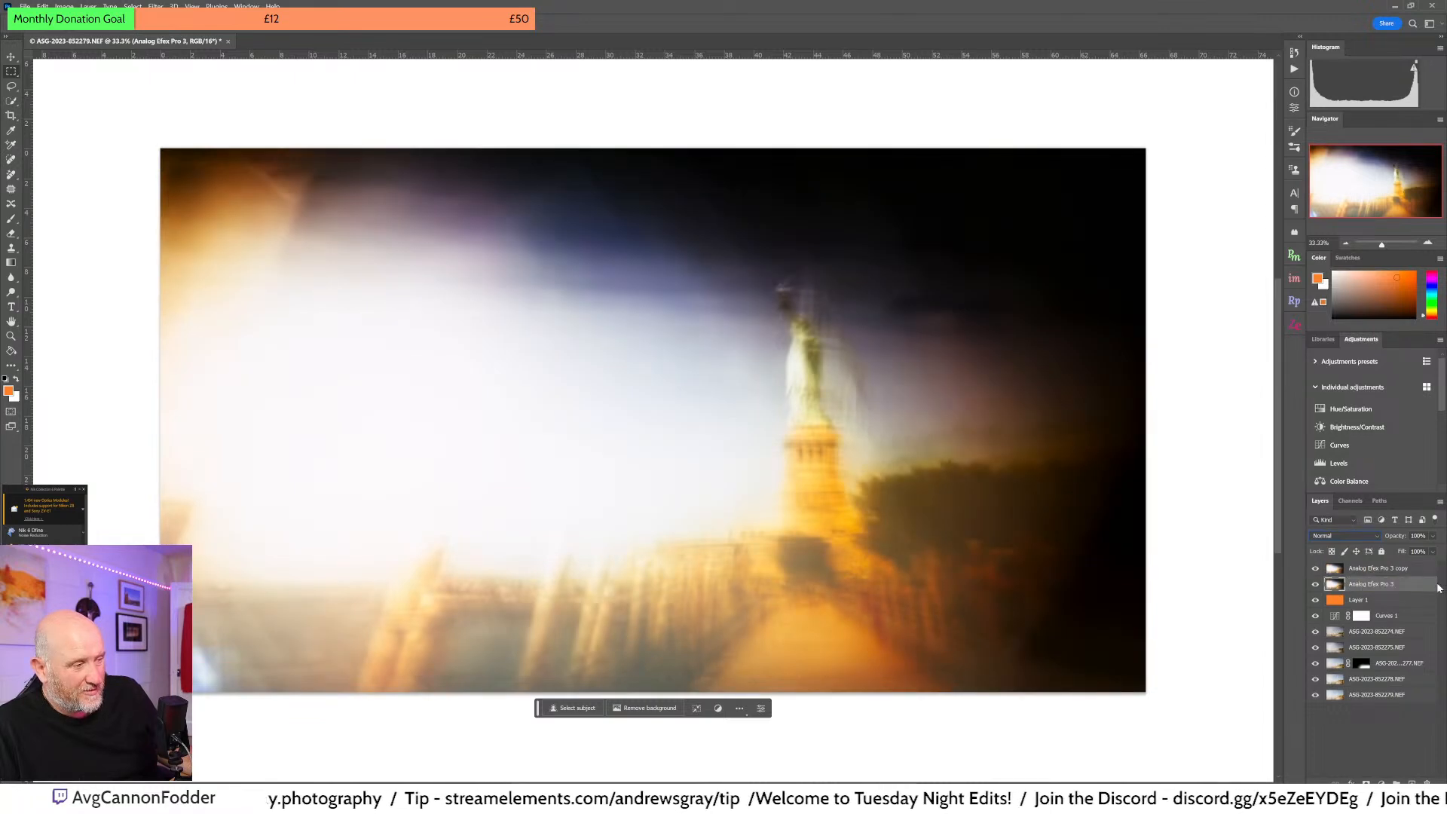
click(1317, 570)
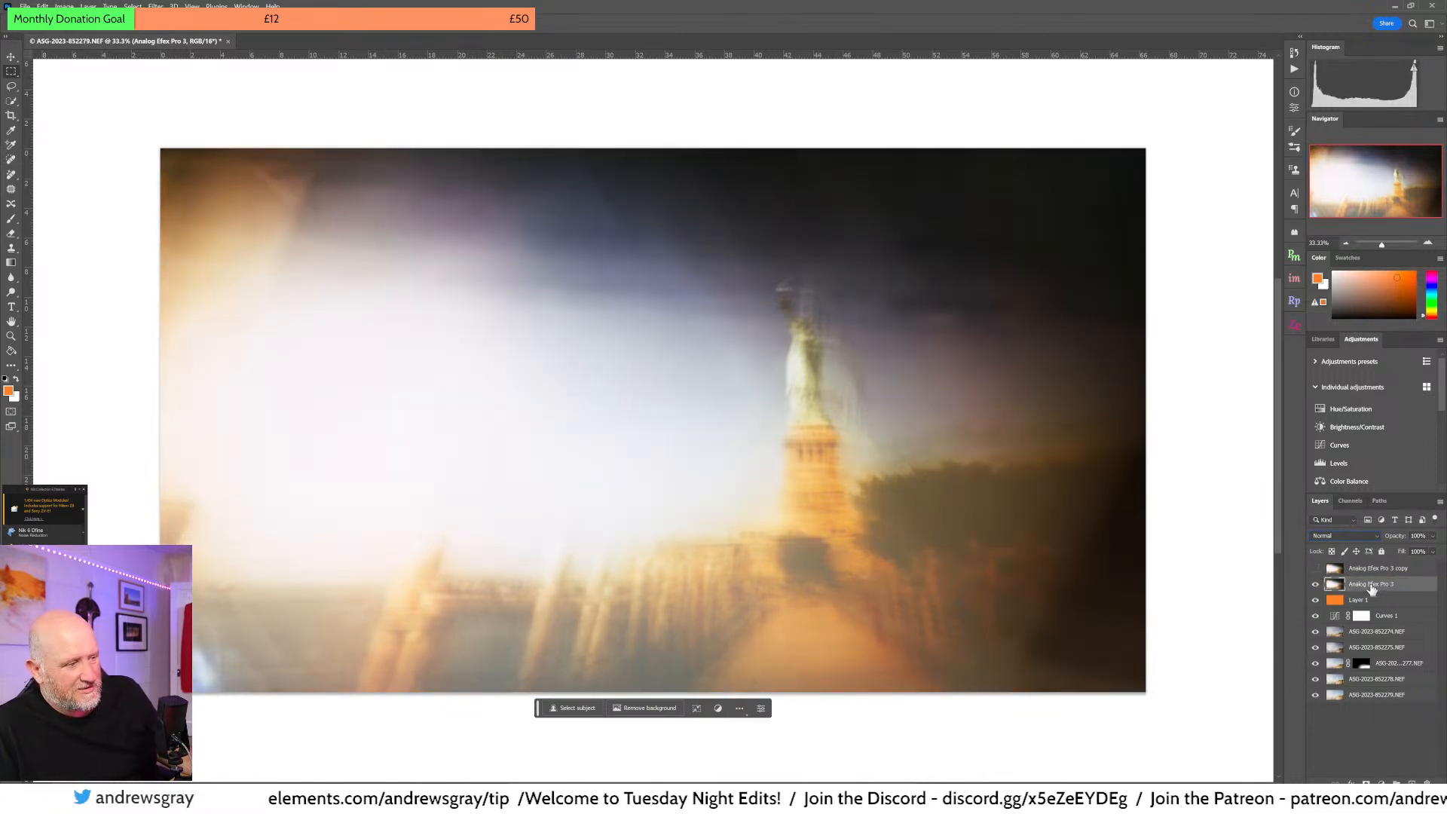
- Add a layer mask to the Analog Efex Pro 3 layer and brush black on it over the foreground path and railings
click(1367, 782)
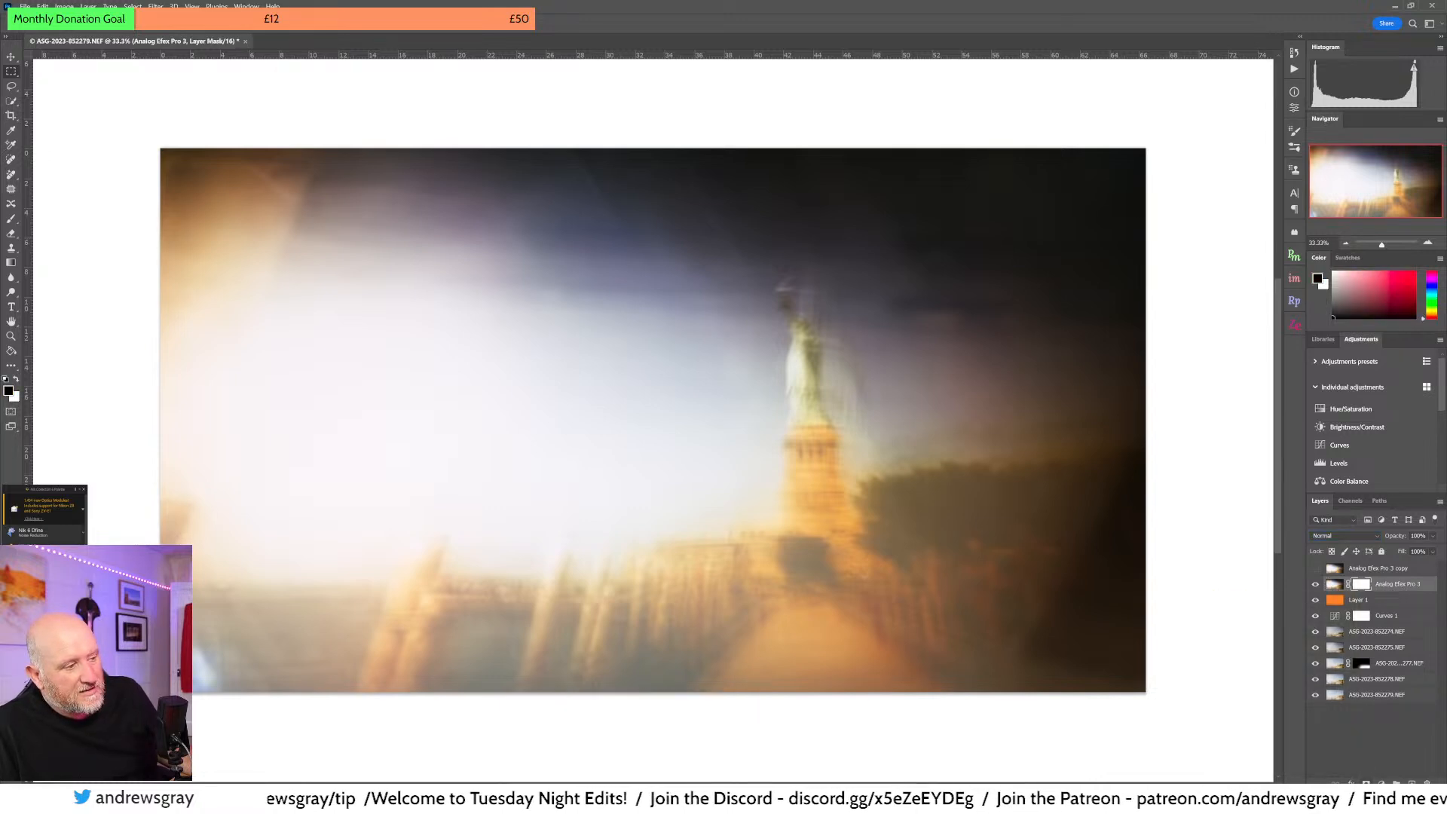
click(14, 234)
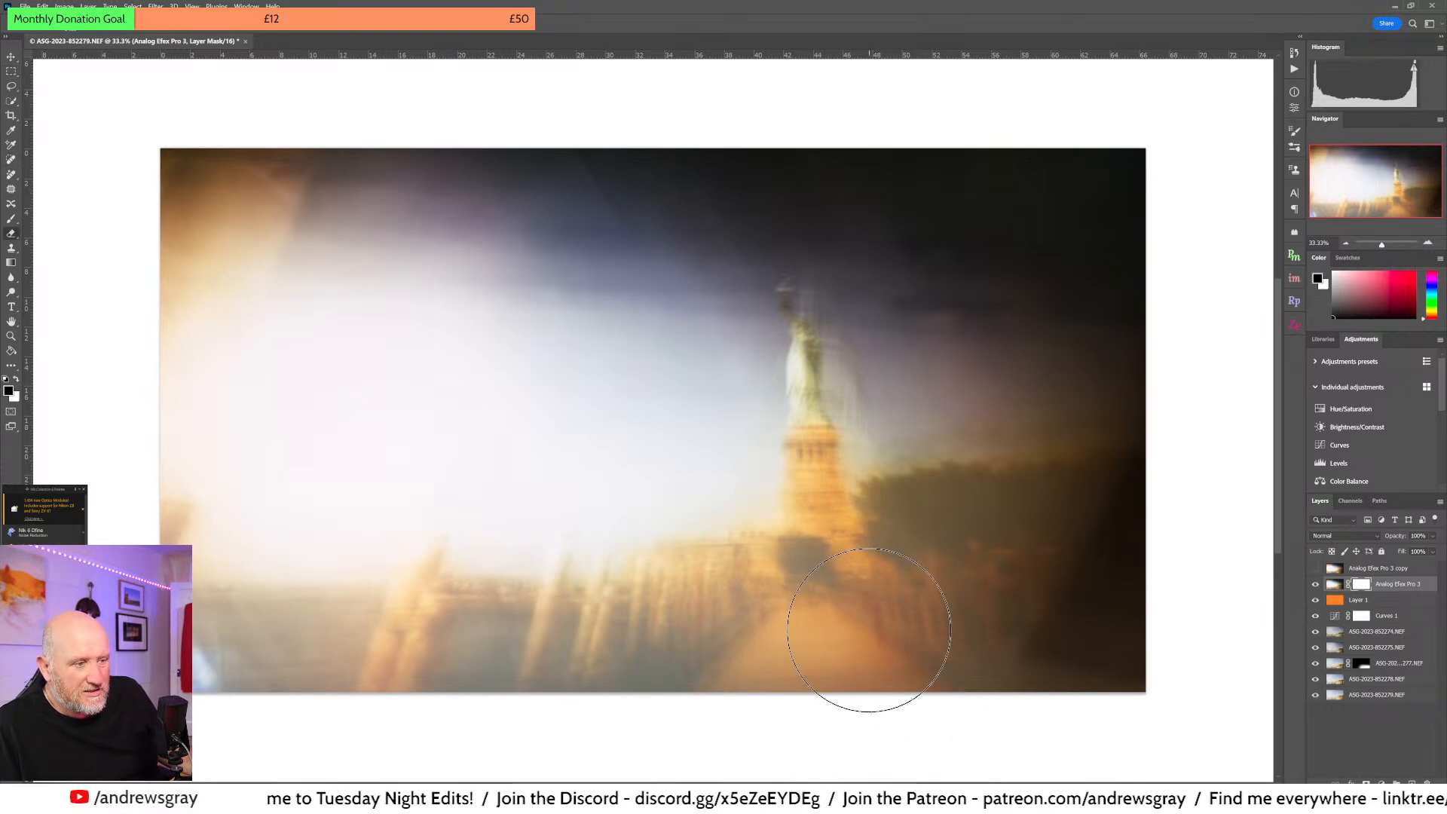
click(11, 219)
mouse_move(904, 645)
mouse_down()
mouse_move(934, 599)
mouse_move(978, 577)
mouse_move(1098, 589)
mouse_move(959, 586)
mouse_move(1056, 596)
mouse_move(972, 570)
mouse_move(904, 586)
mouse_move(865, 656)
mouse_move(771, 616)
mouse_move(851, 614)
mouse_move(617, 669)
mouse_move(682, 670)
mouse_move(675, 635)
mouse_move(707, 632)
mouse_move(689, 625)
mouse_move(700, 651)
mouse_move(691, 594)
mouse_up()
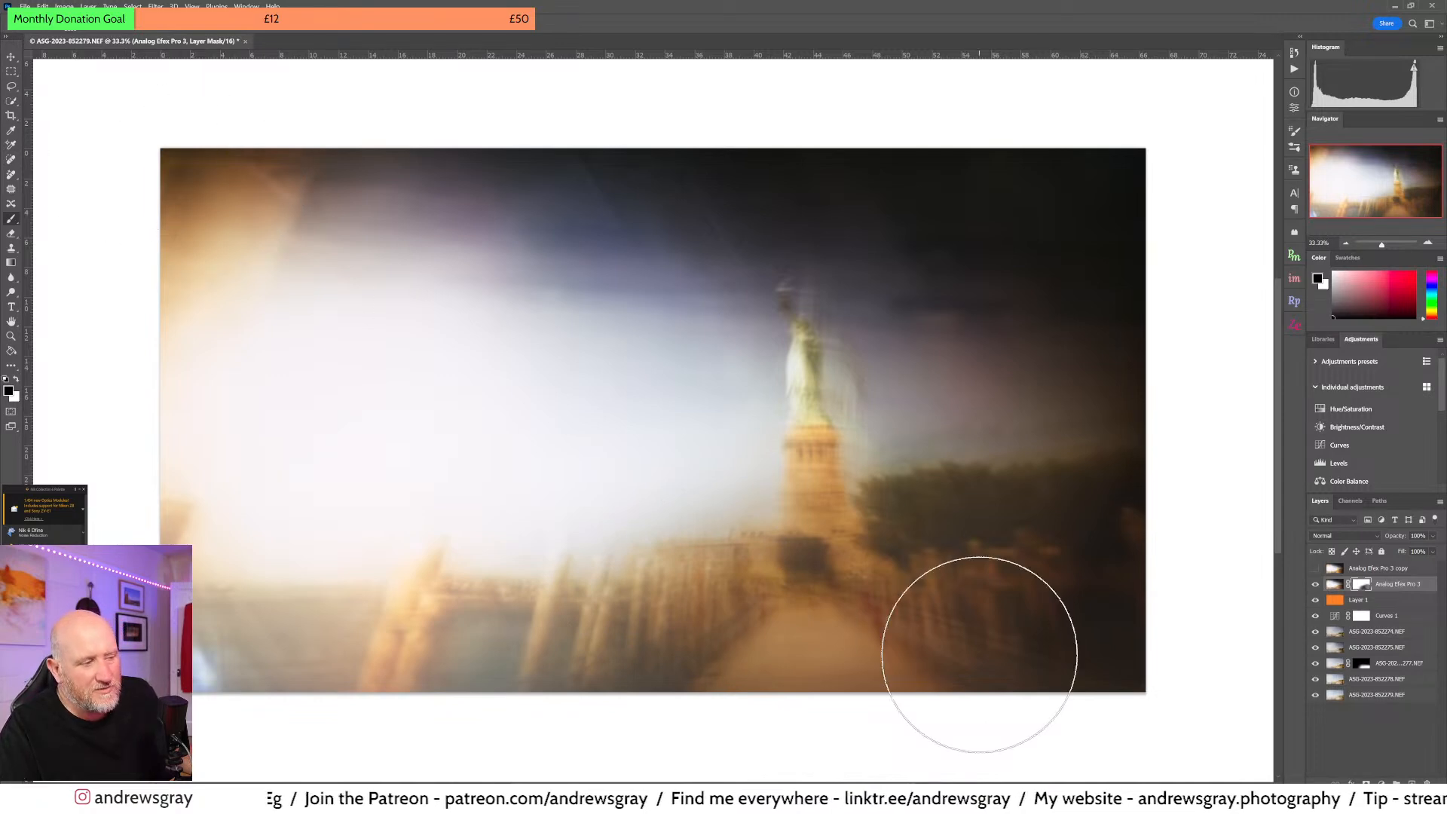
- Shrink the brush and paint the mask over the statue's pedestal and the posts along the lower waterfront
key(bracketleft)
key(bracketleft)
key(bracketleft)
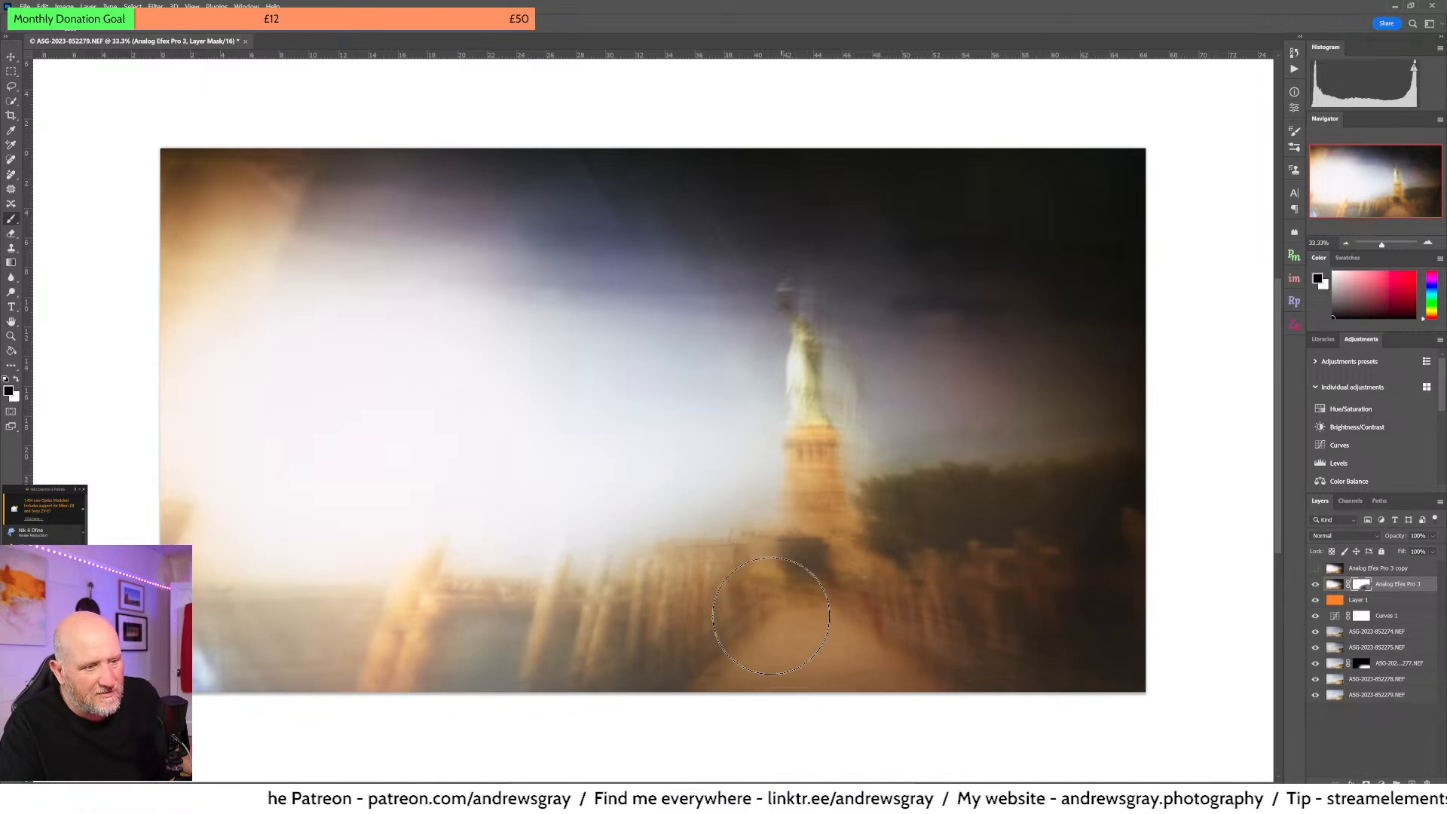
key(bracketleft)
key(bracketleft)
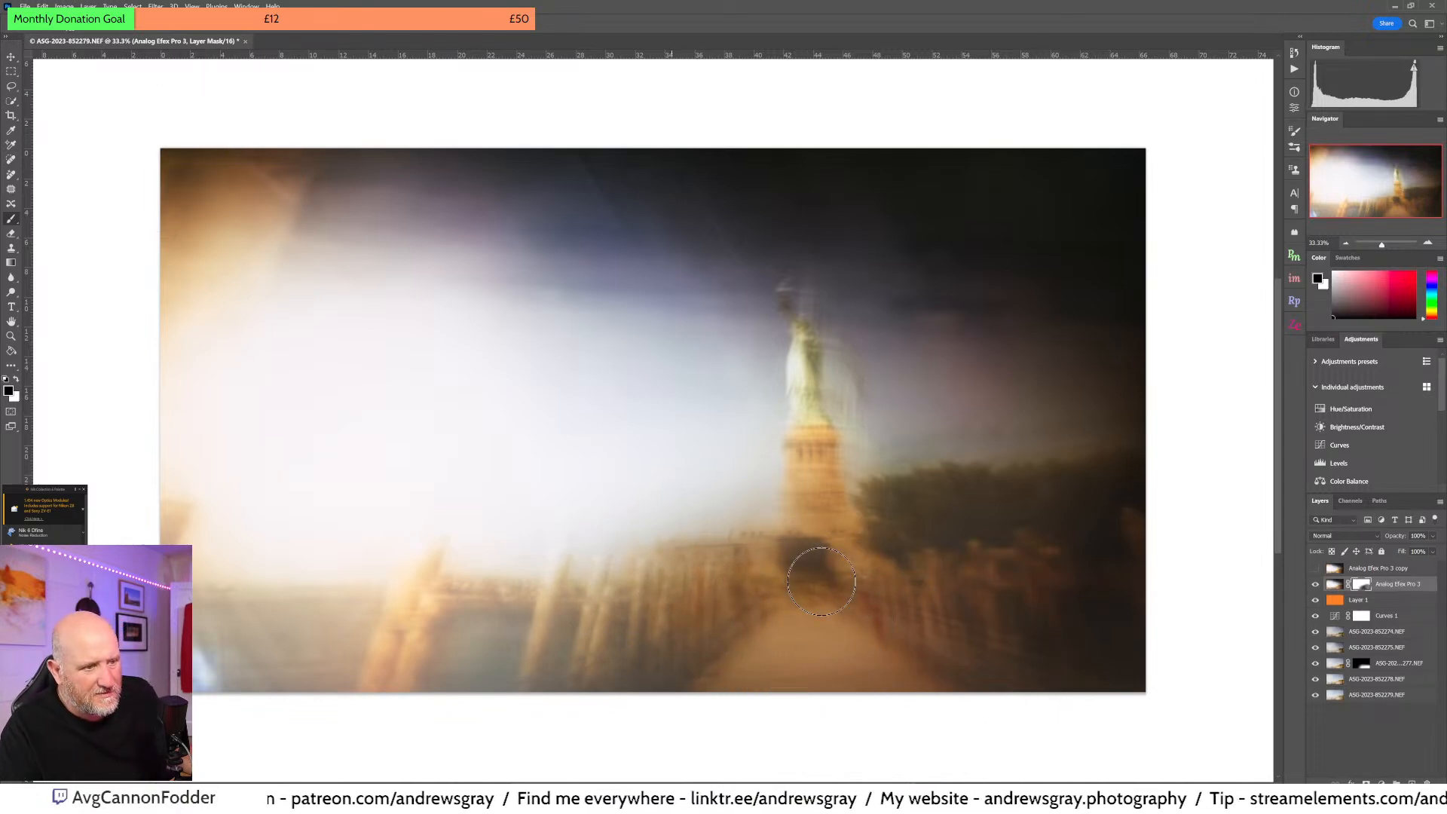
drag(828, 575, 829, 476)
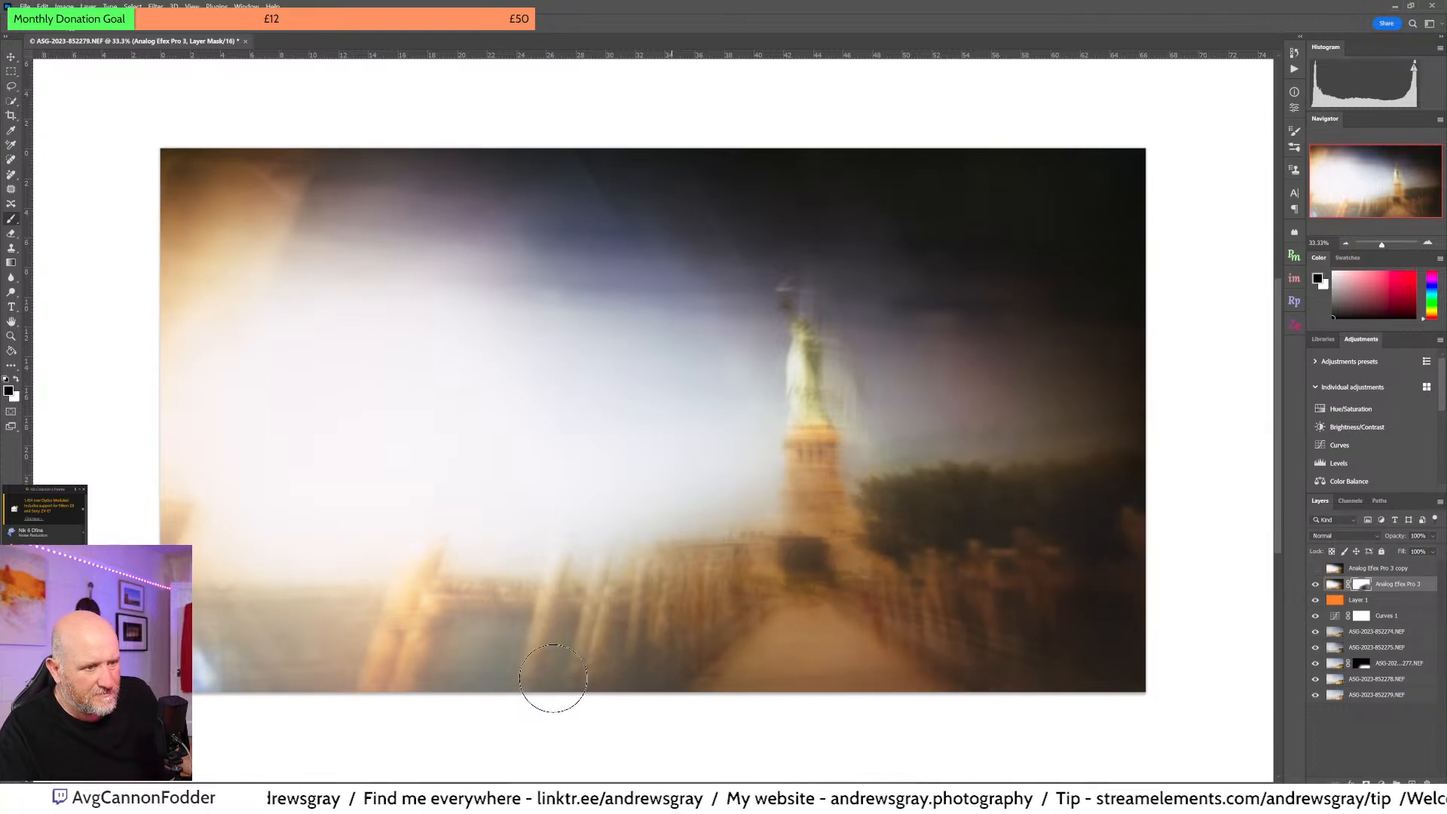
drag(553, 678, 675, 652)
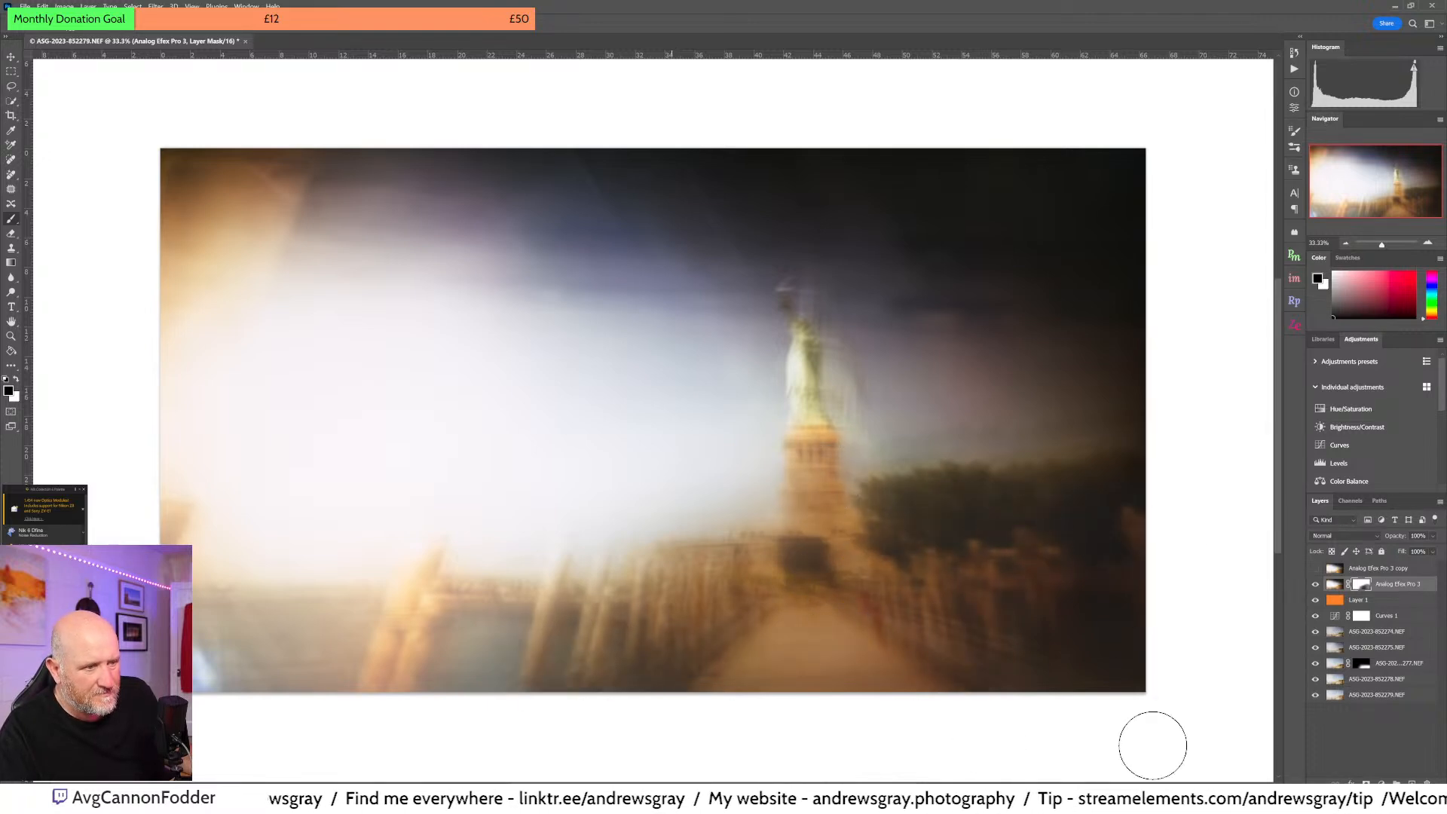
- Show the Analog Efex Pro 3 copy layer, copy the painted mask from the layer below onto it, and invert the copied mask
click(1316, 569)
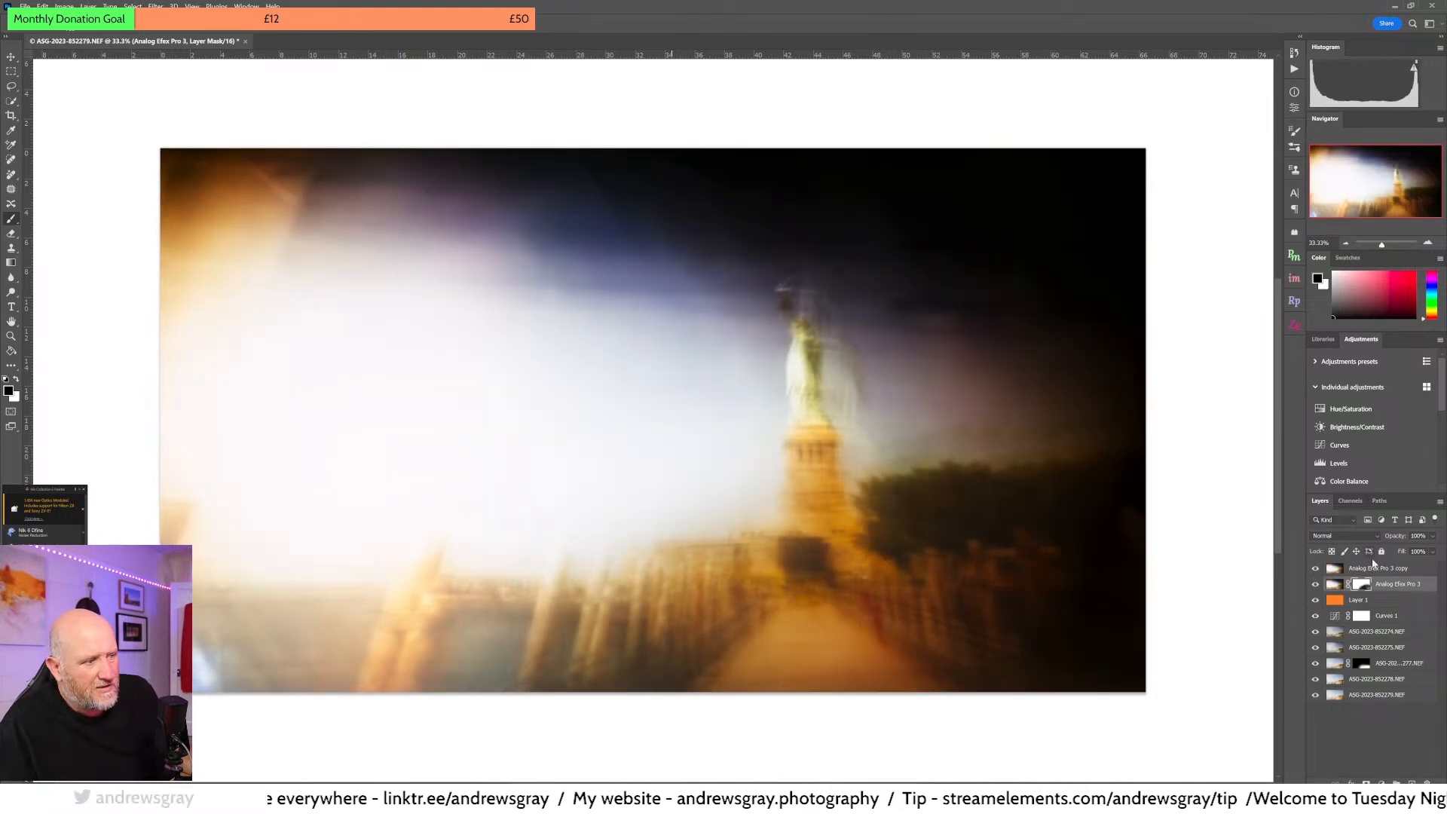
click(1382, 571)
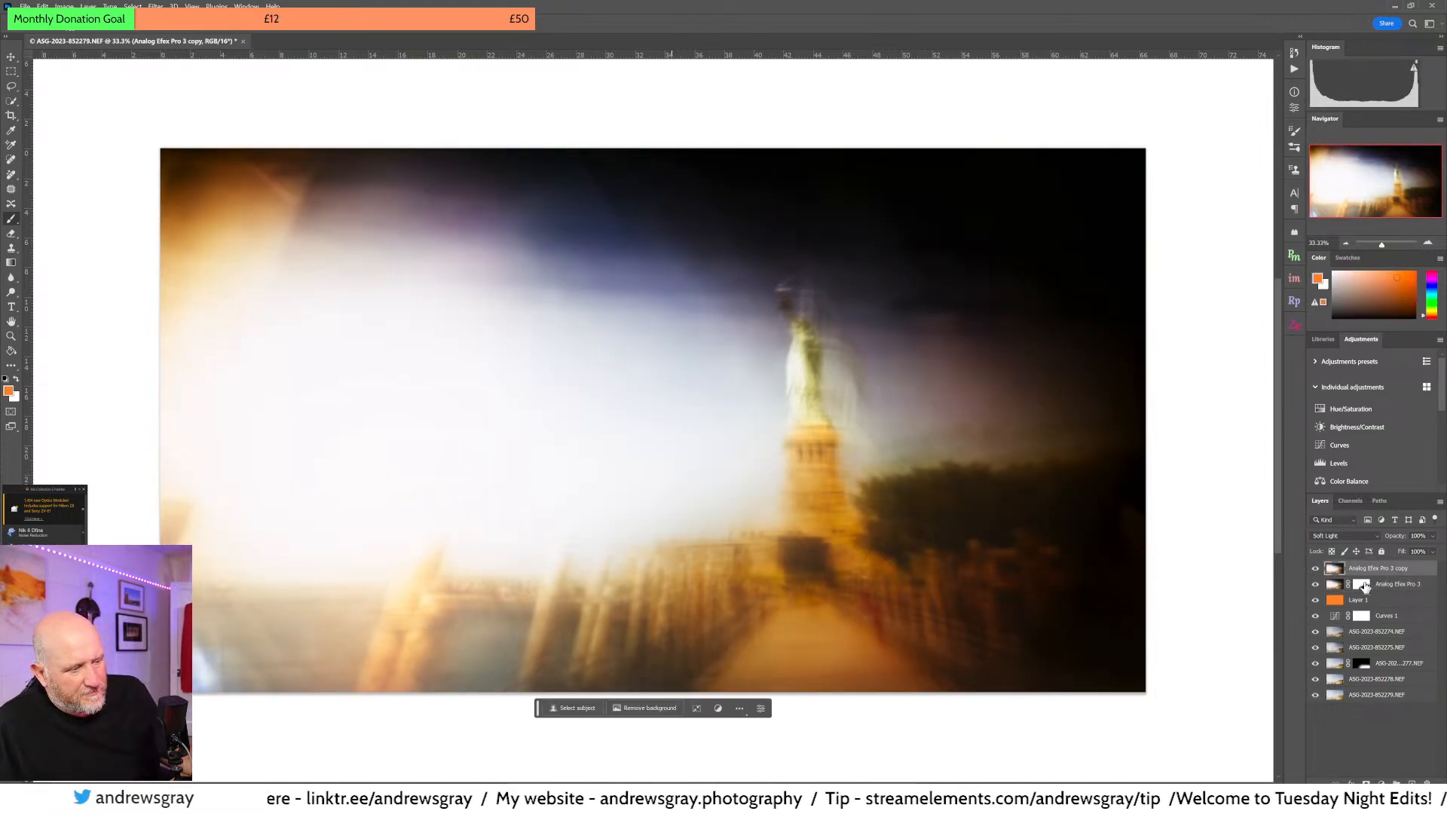
drag(1366, 587, 1368, 572)
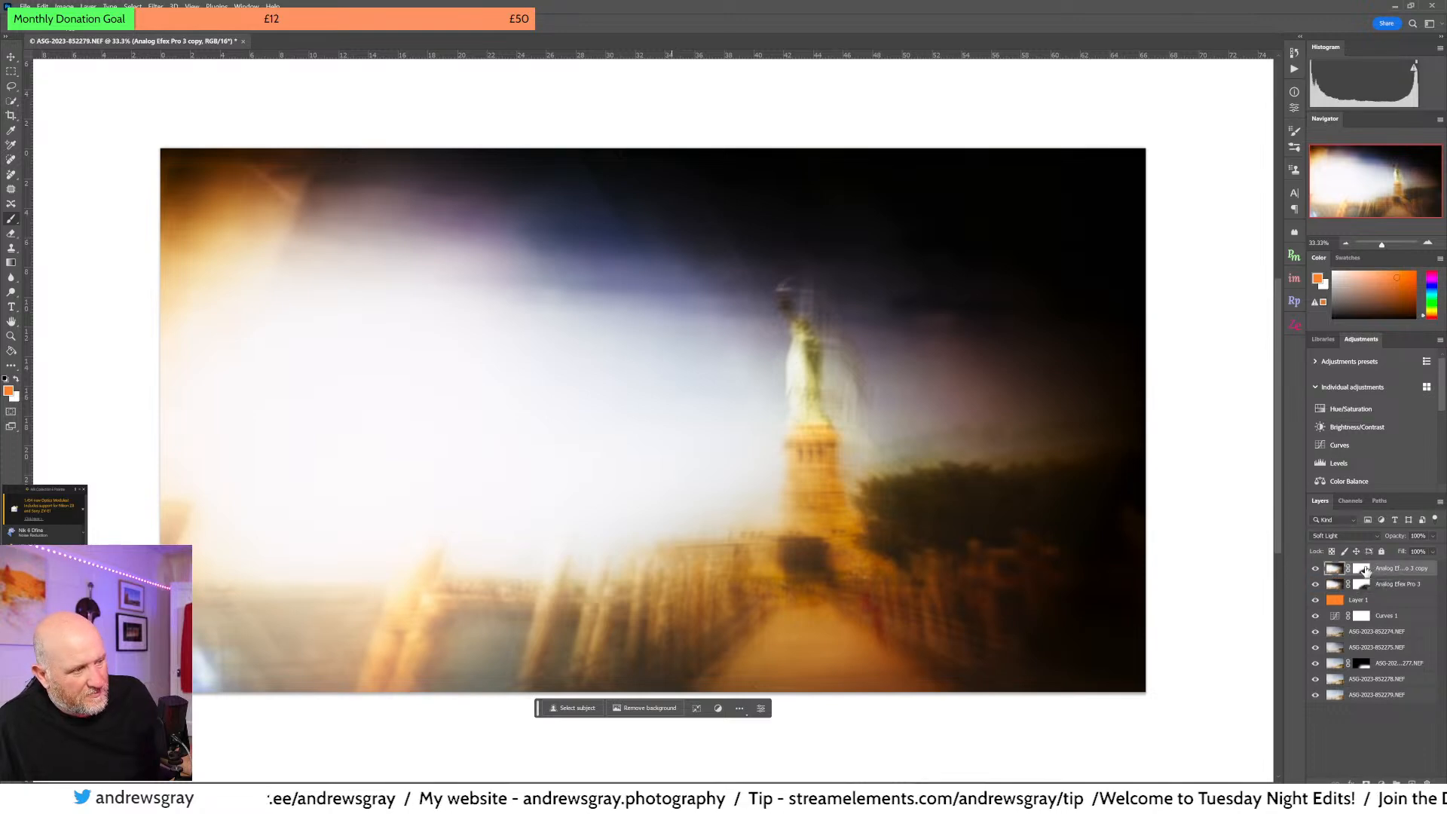
click(1365, 572)
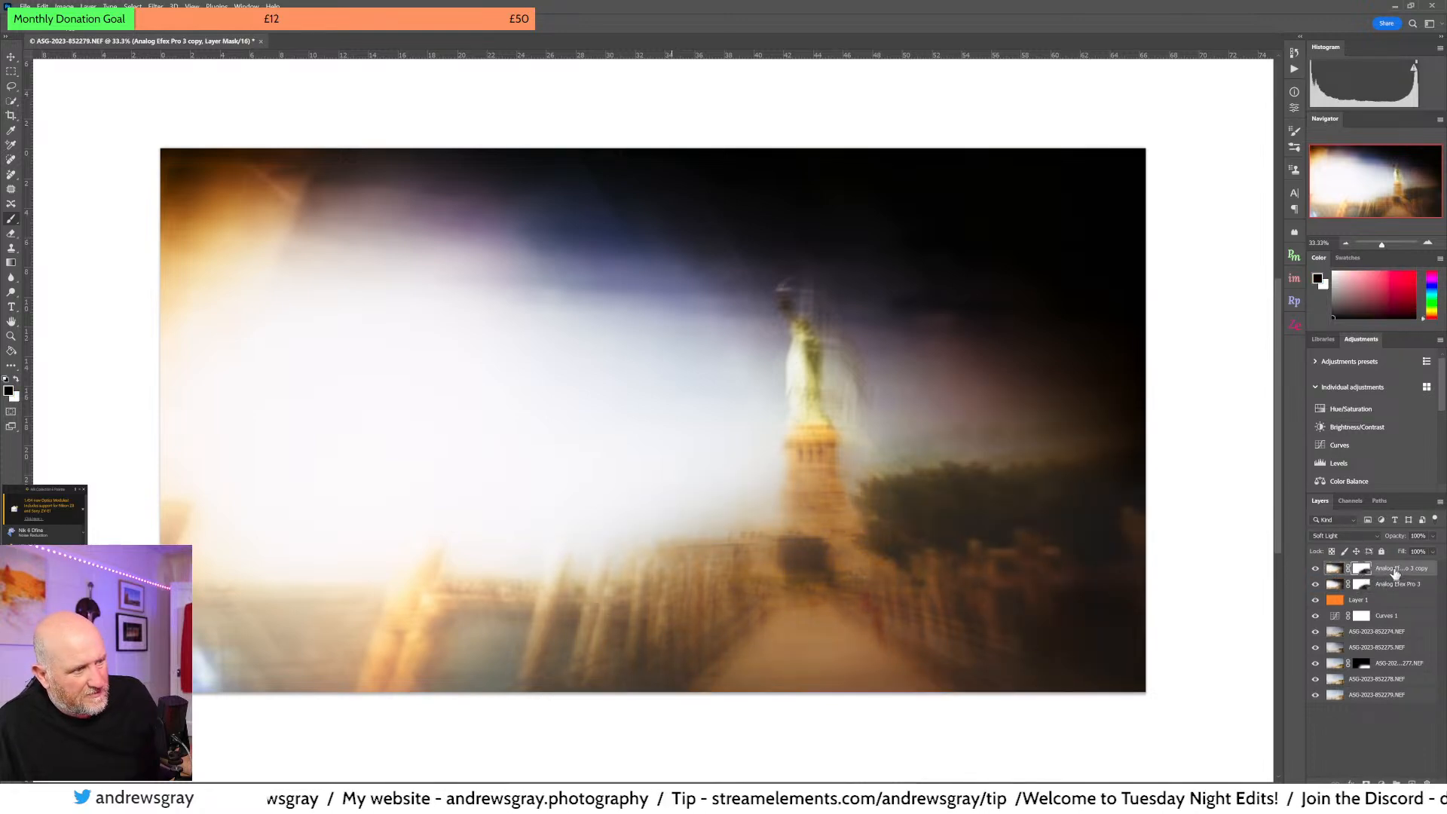
click(1297, 109)
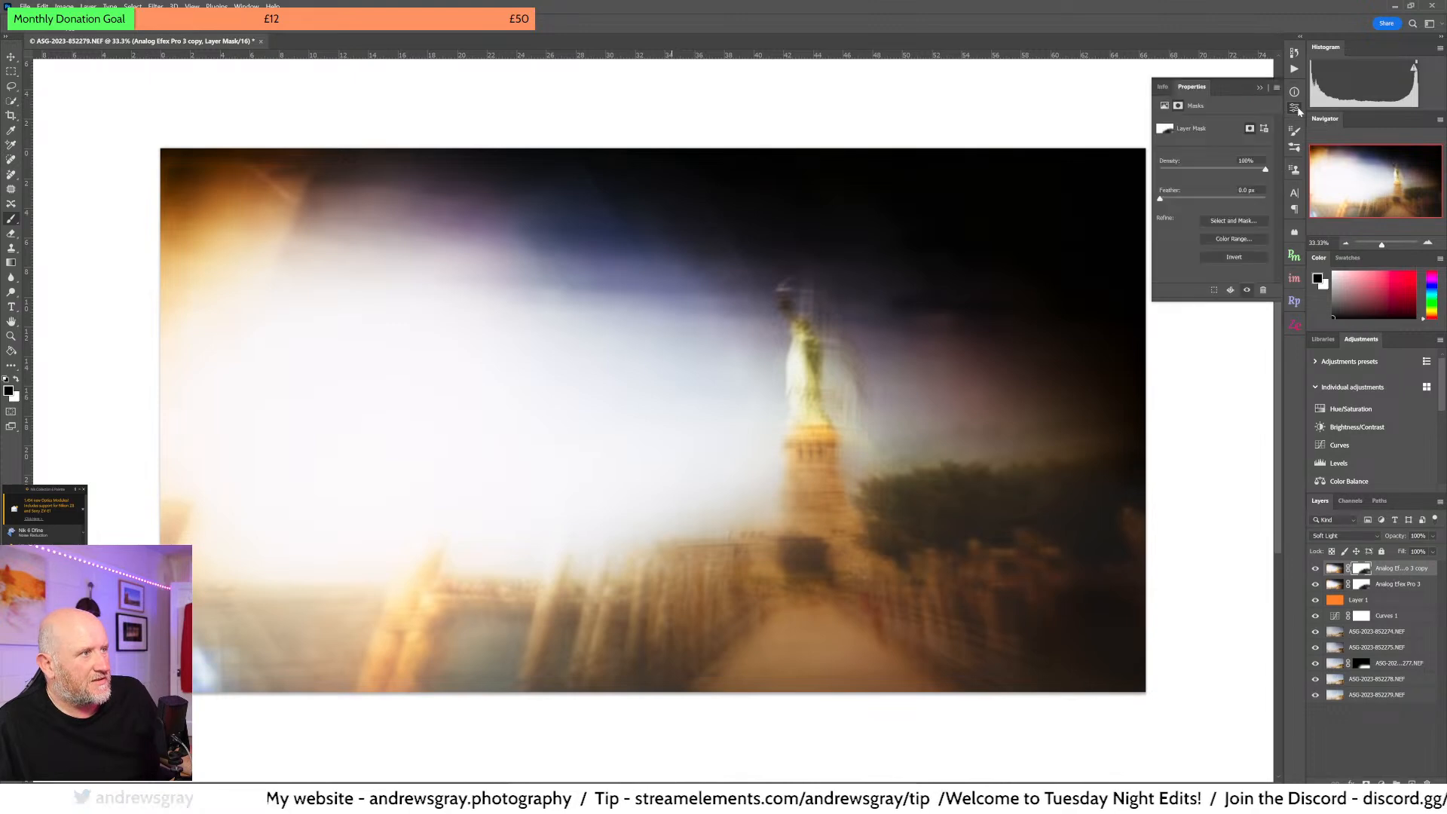
click(1224, 261)
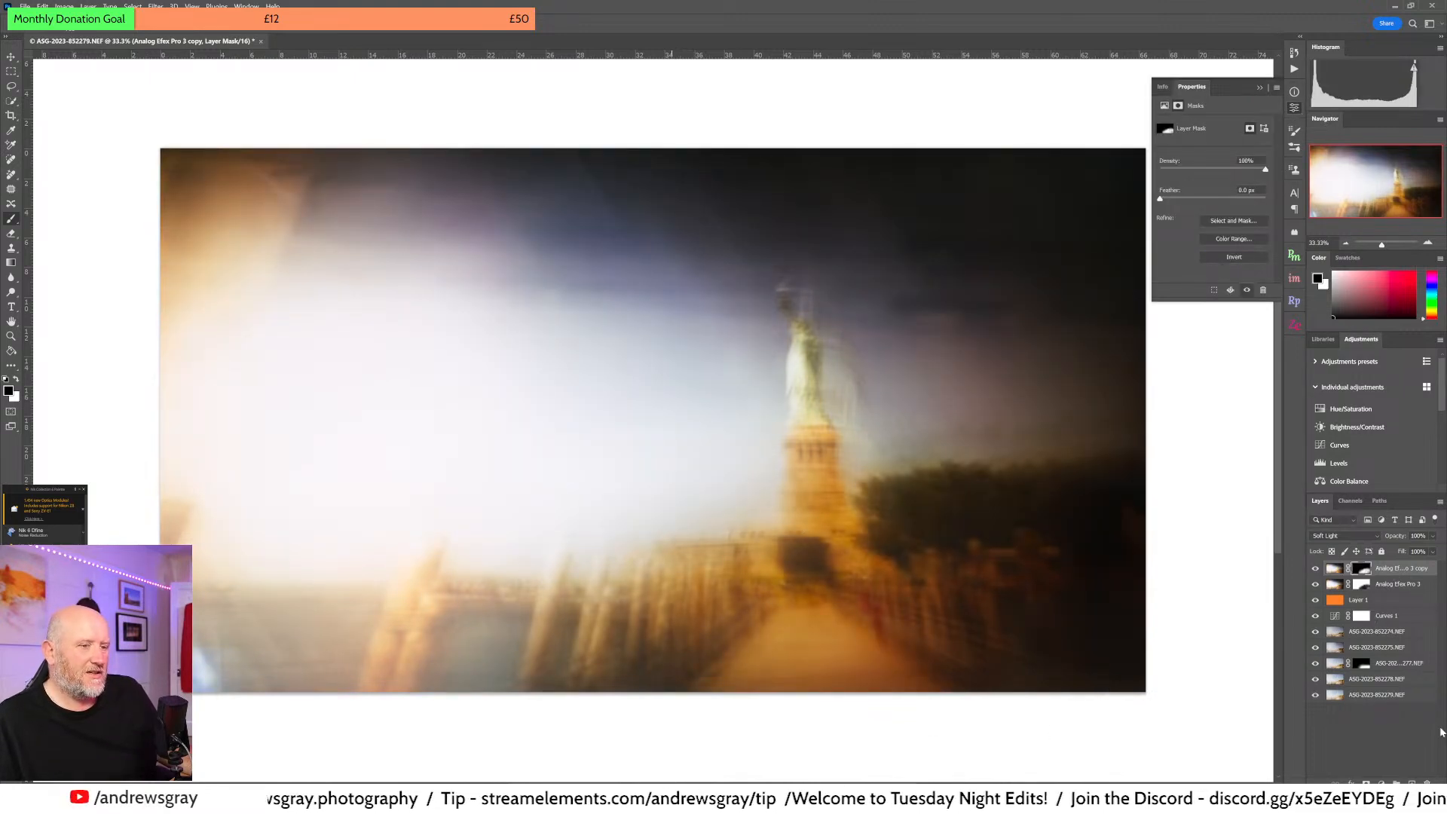
- Compare the photo with the masked Soft Light copy layer hidden and shown
click(1315, 571)
click(1315, 571)
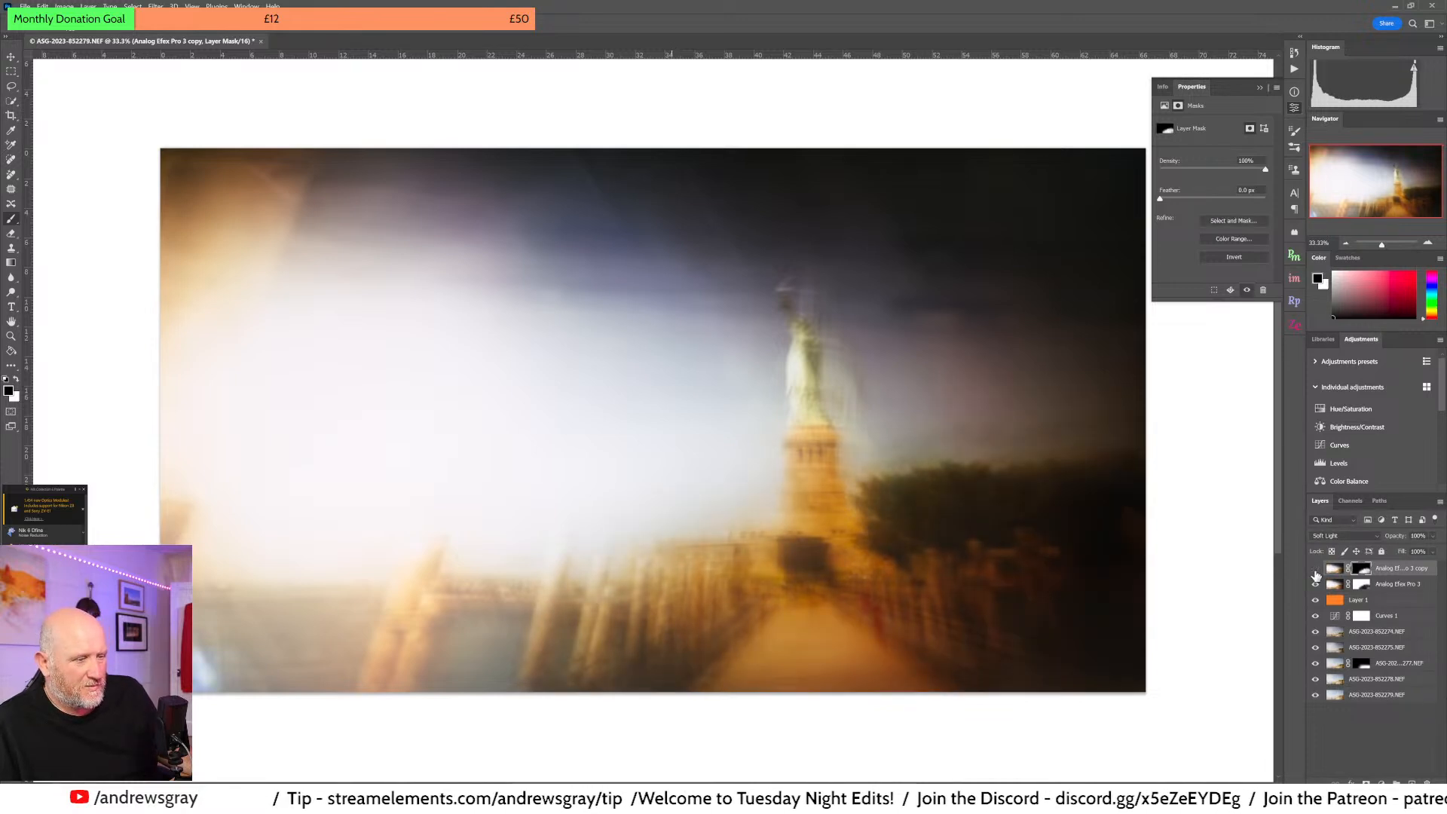
click(1315, 571)
click(1315, 571)
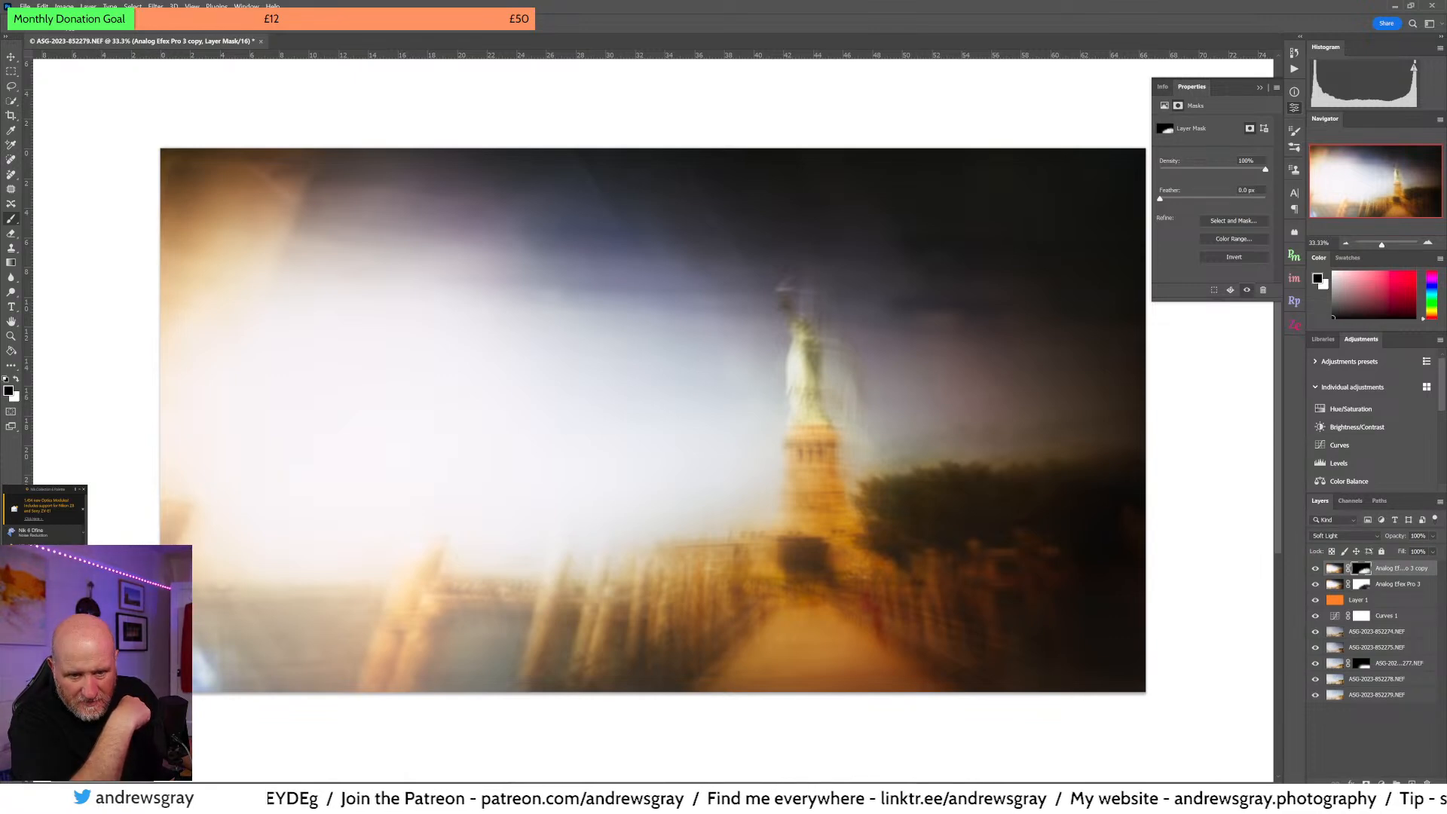
- Check the document profile in the status information and switch it back to document sizes
click(162, 790)
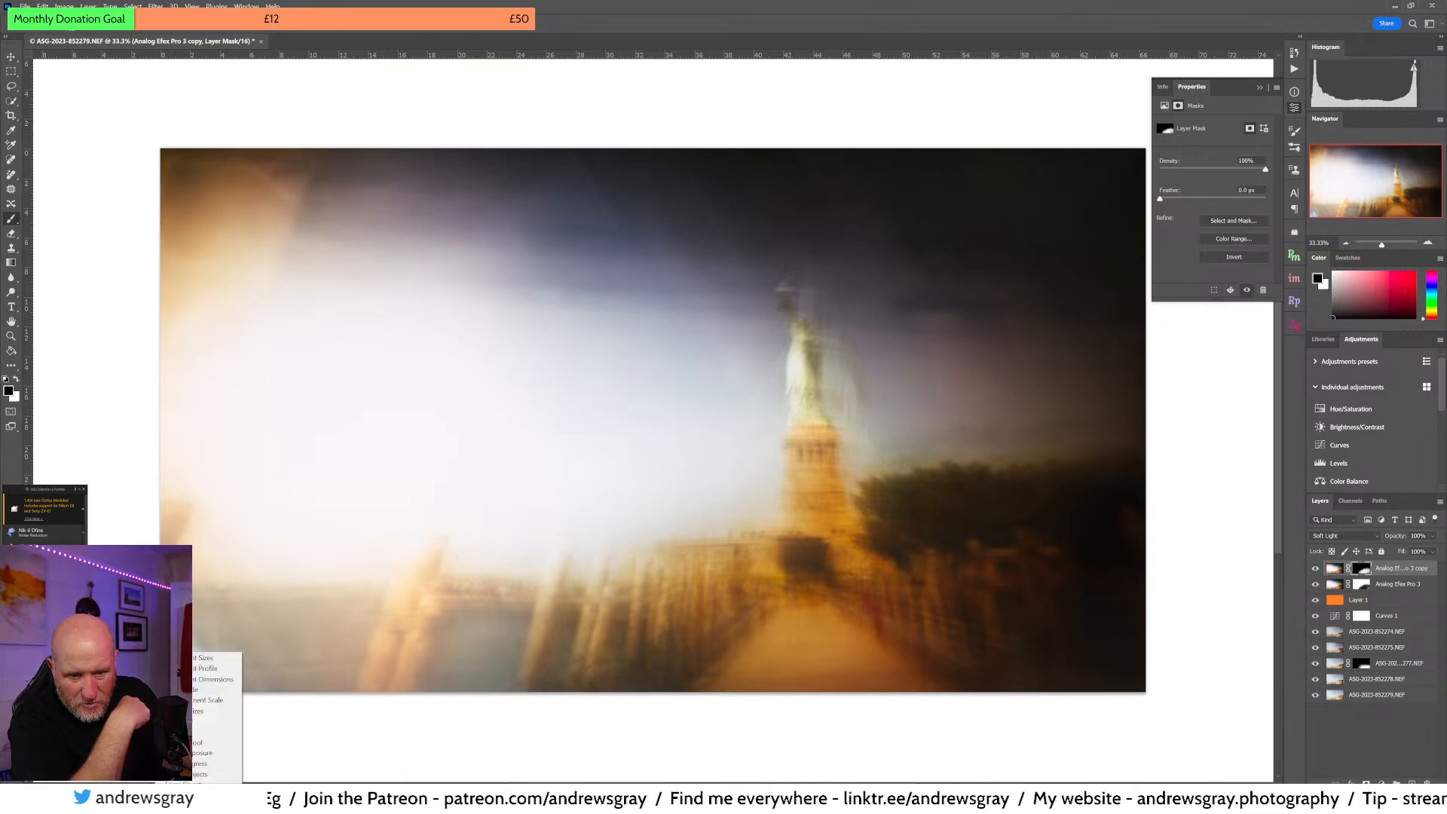
click(201, 669)
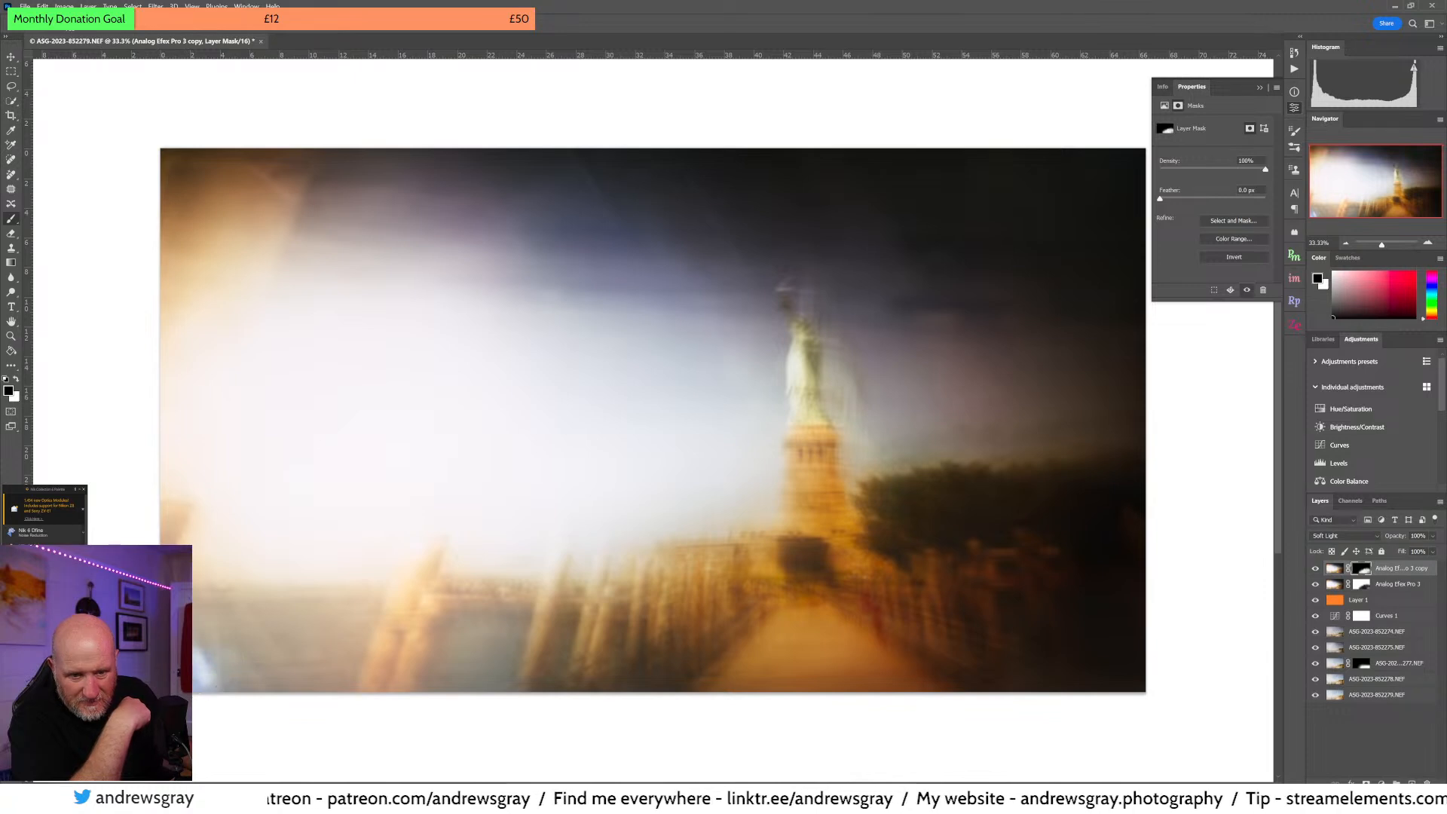
click(162, 790)
click(181, 658)
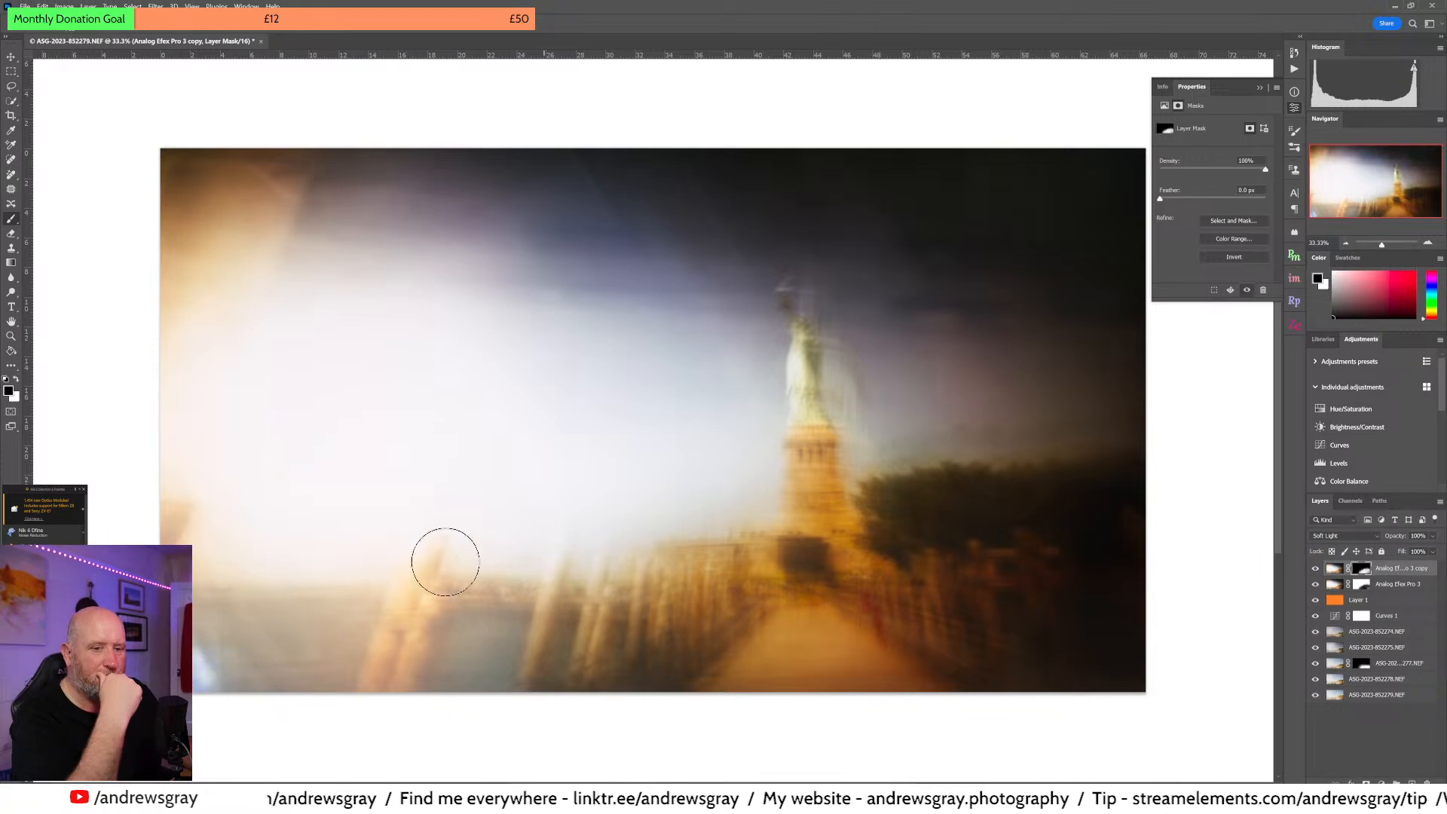
- Open the layer in Nik Viveza, try the 001 Golden Hour preset across the whole photo, and return to 000 Neutral
click(12, 217)
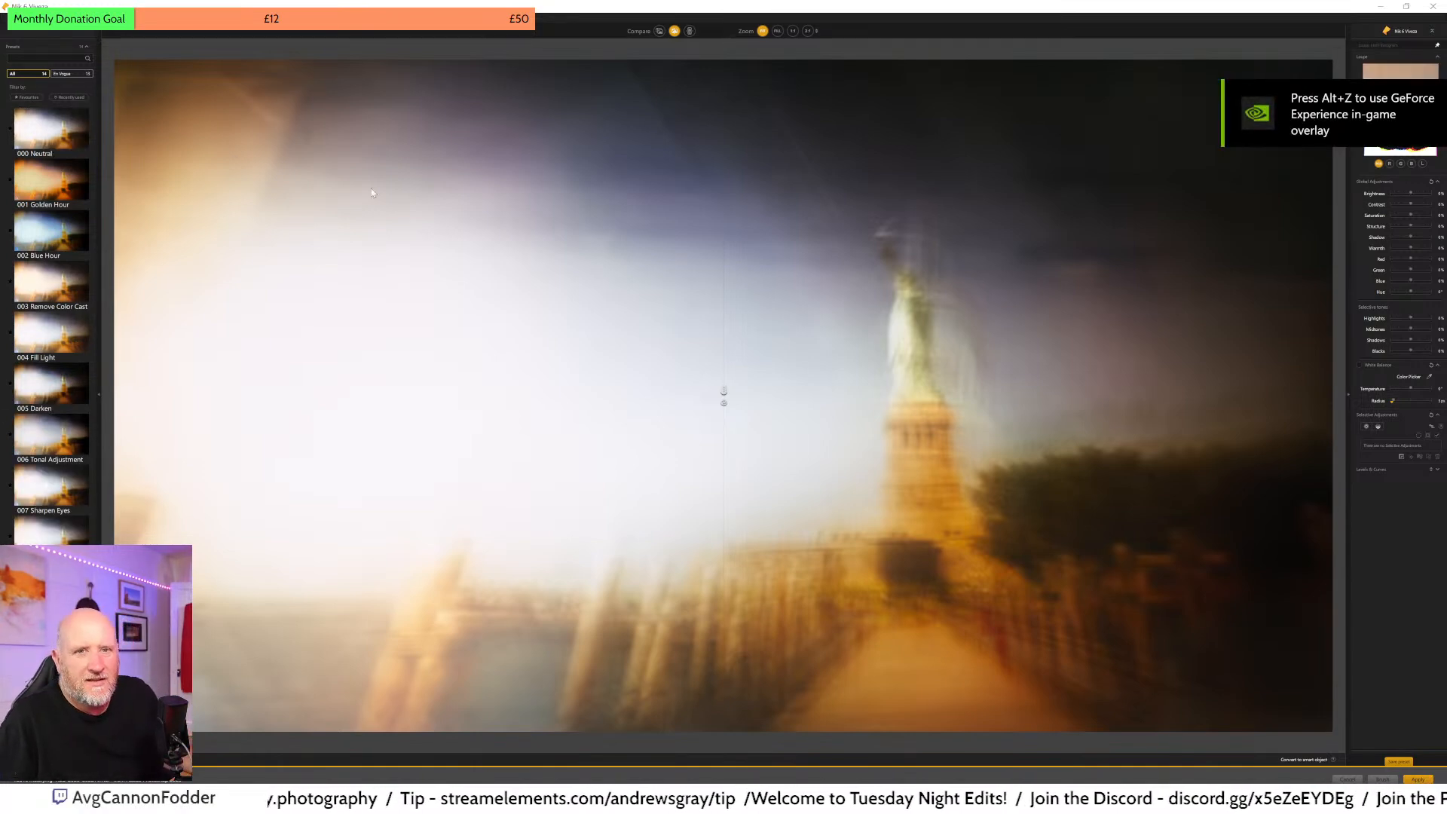
click(35, 182)
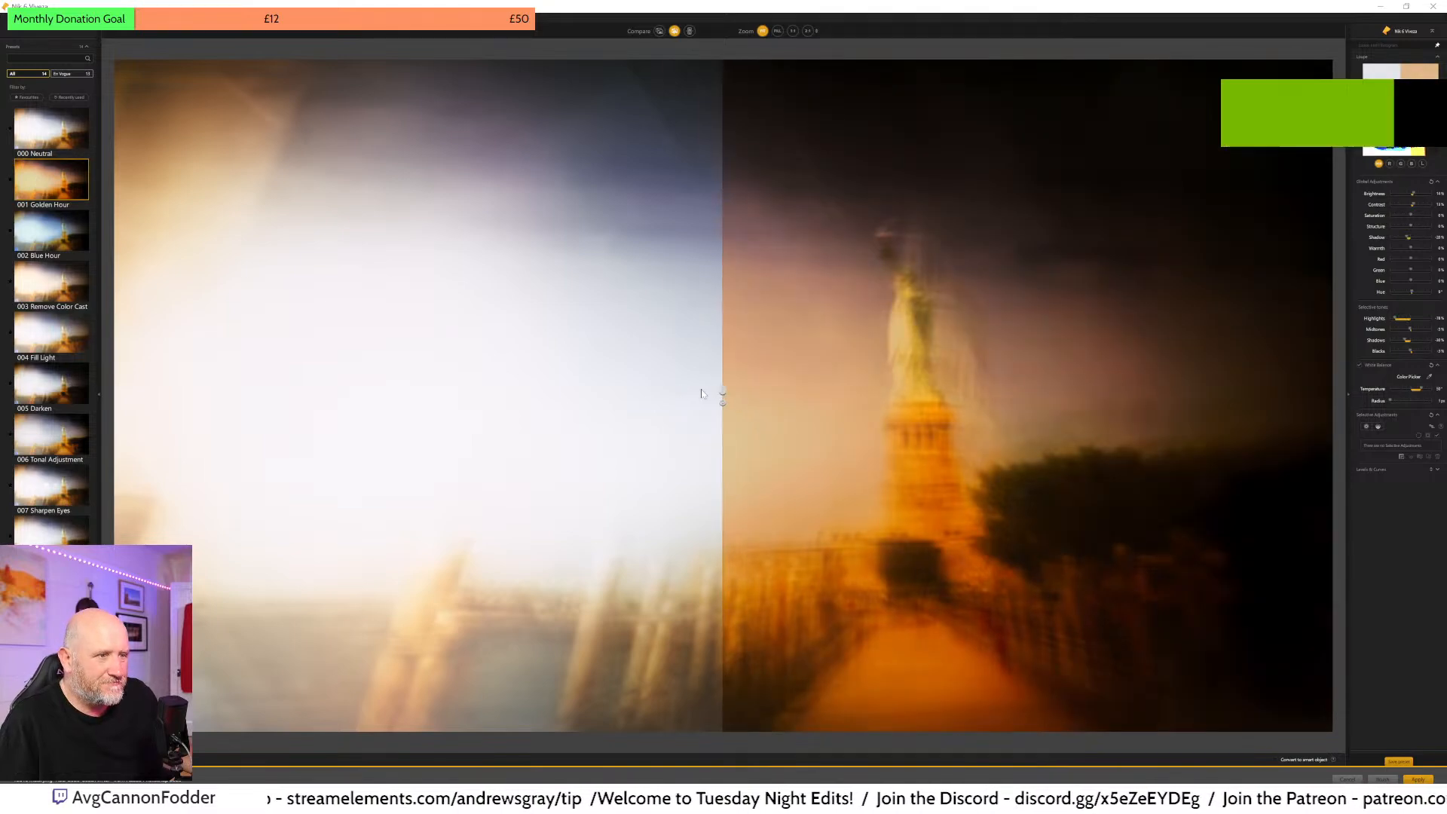
drag(721, 389, 70, 375)
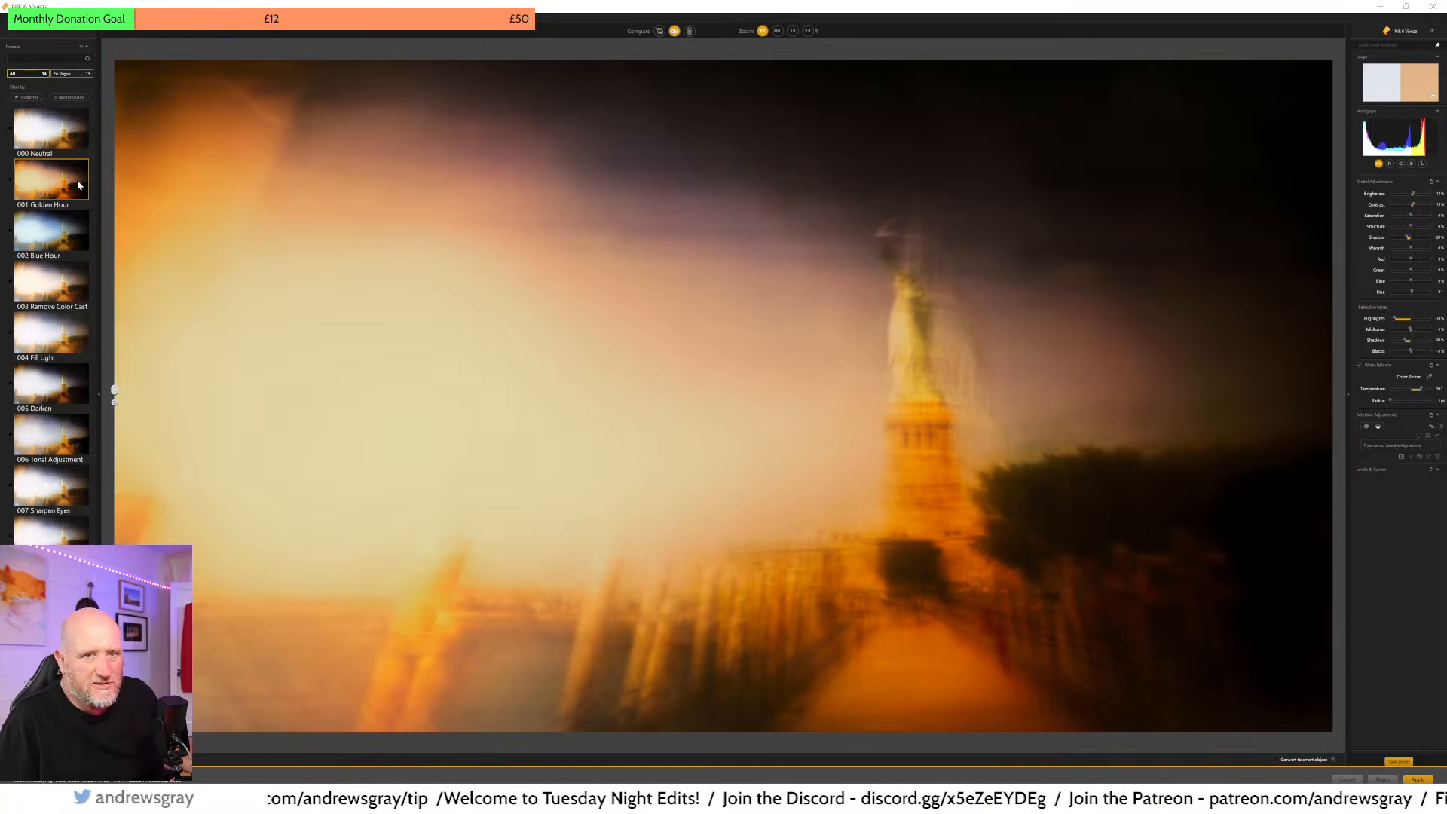
click(60, 133)
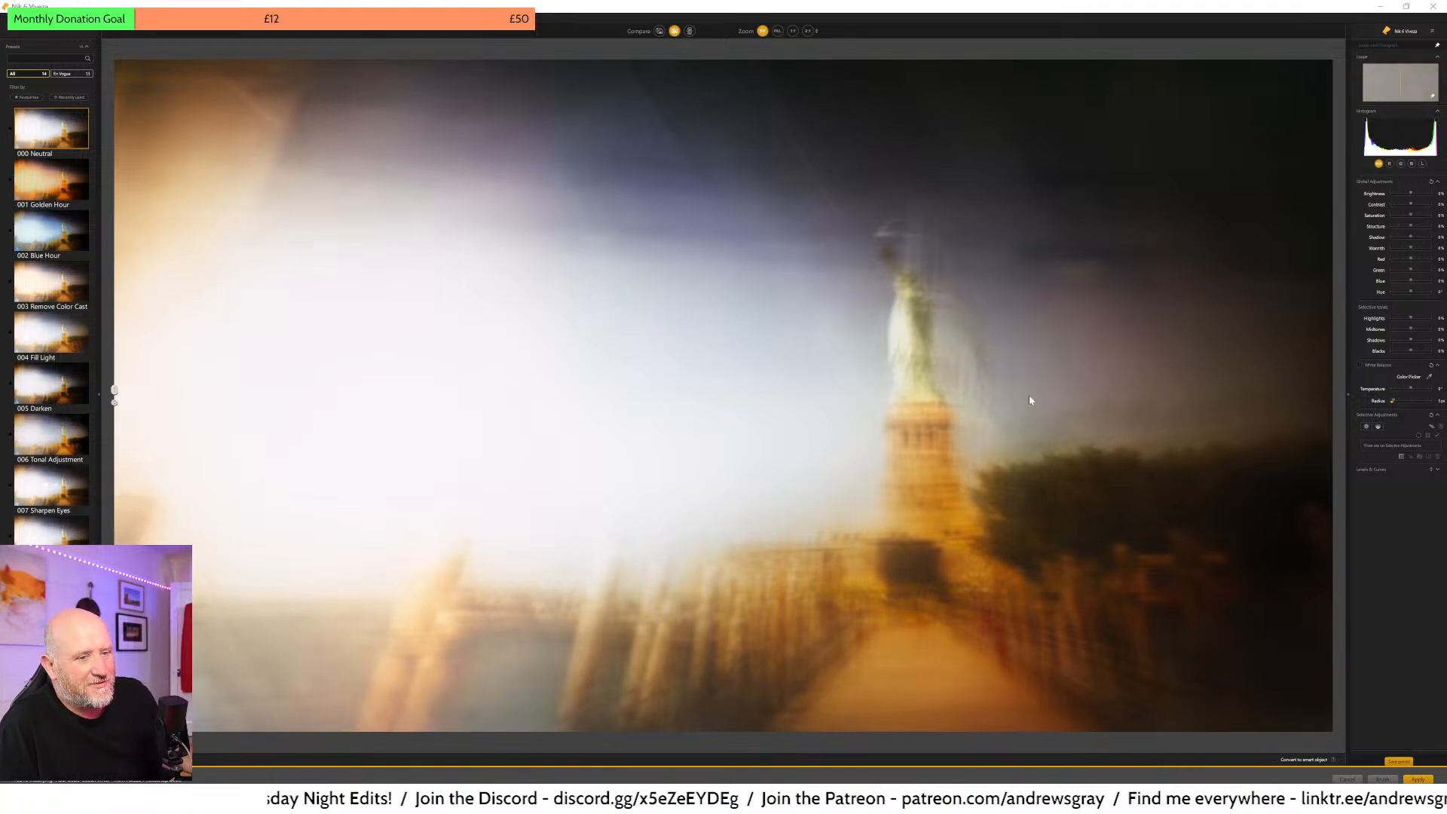
- Place a single control point in the bright sky, deleting the extra one, and enlarge its radius to reach almost to the statue
click(1367, 426)
click(384, 458)
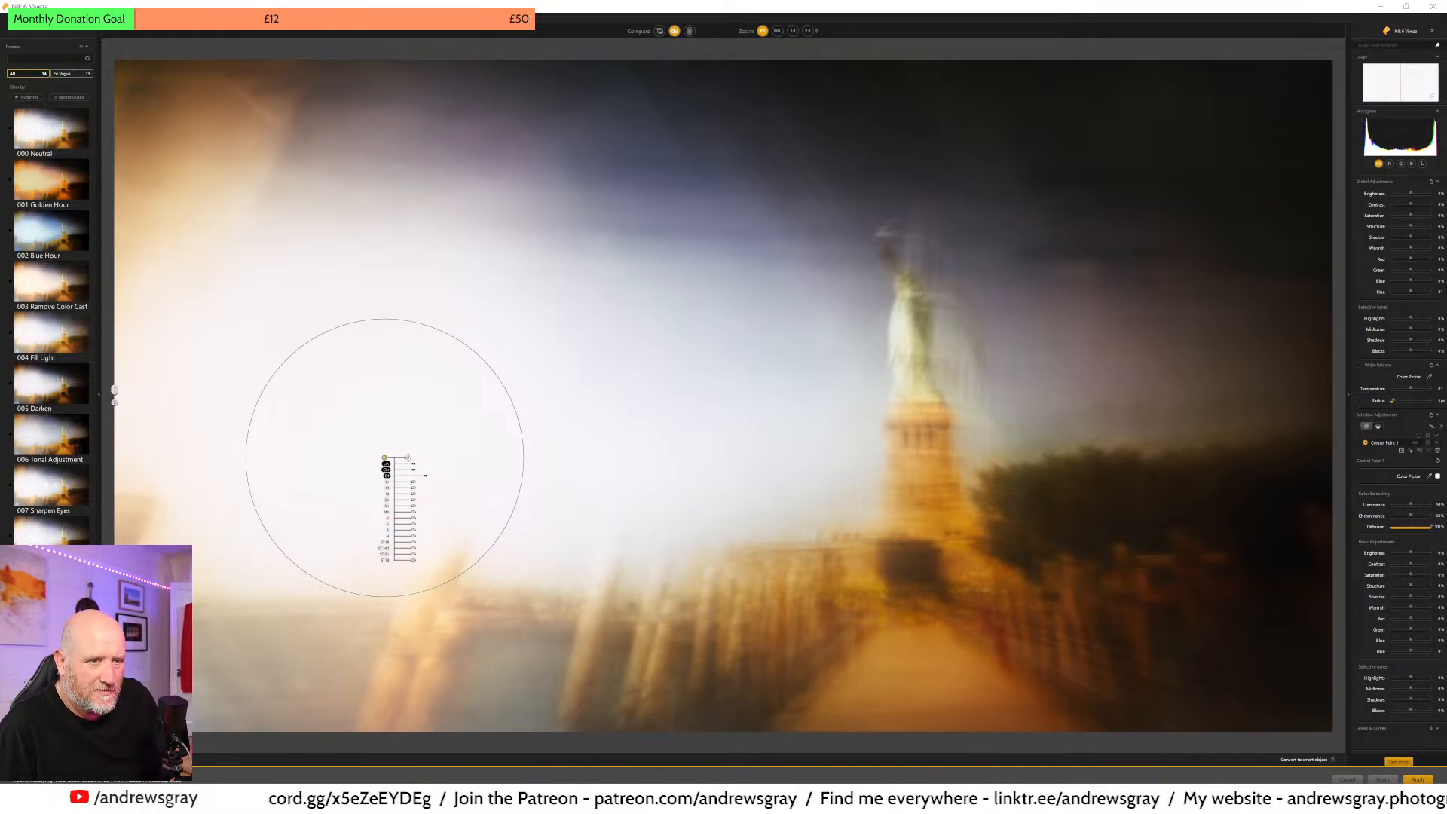
click(407, 457)
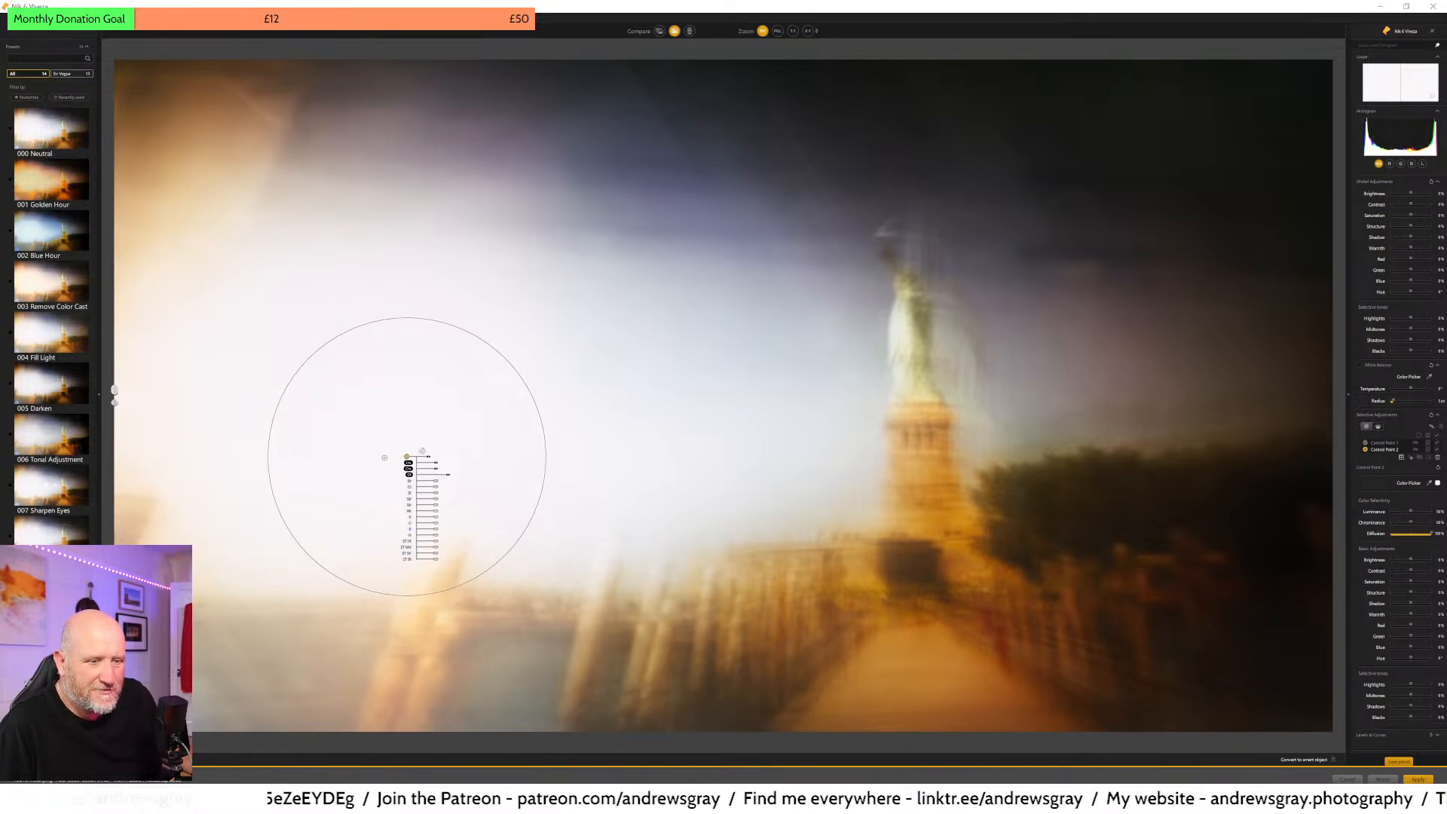
key(Delete)
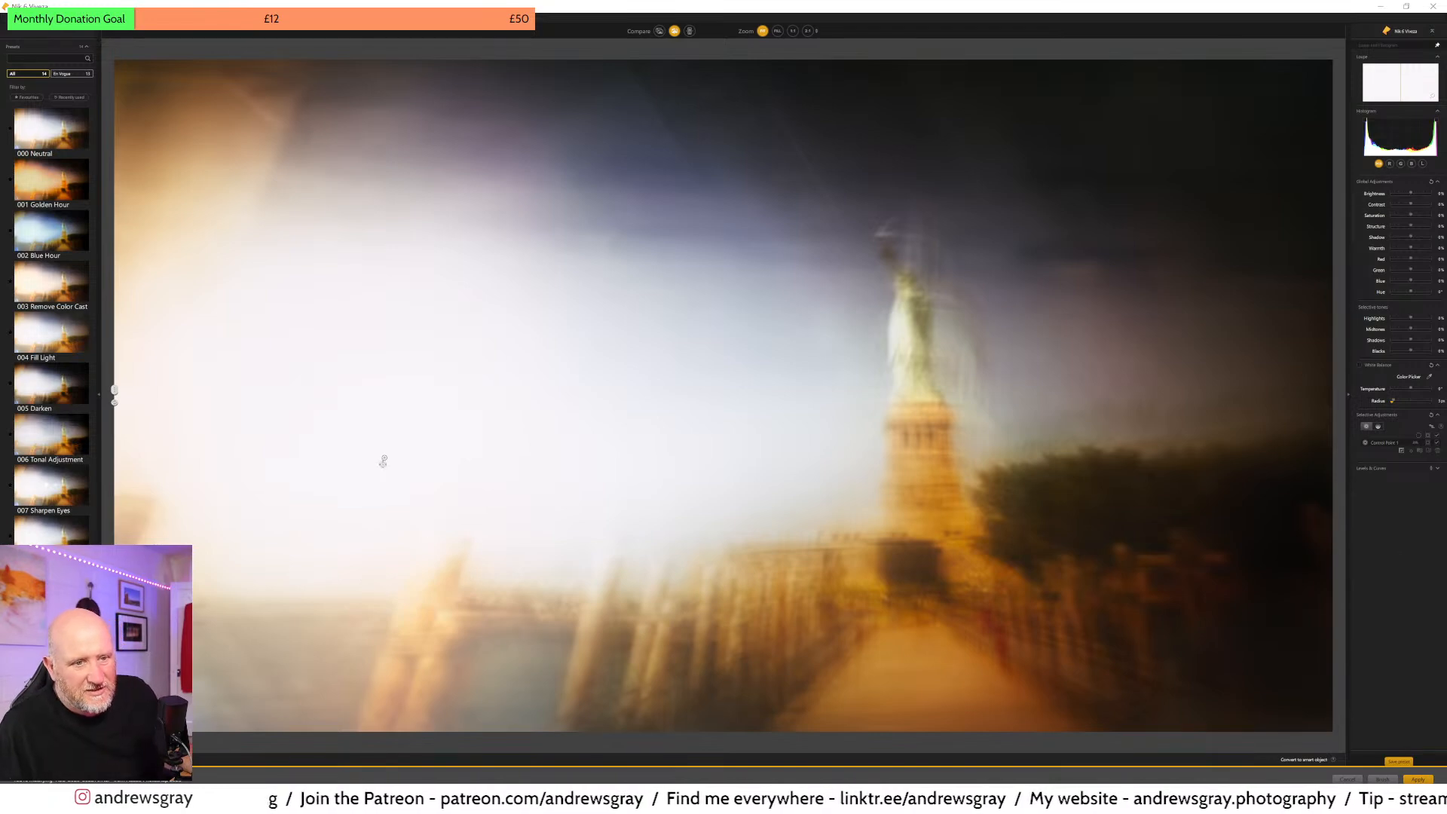
click(384, 459)
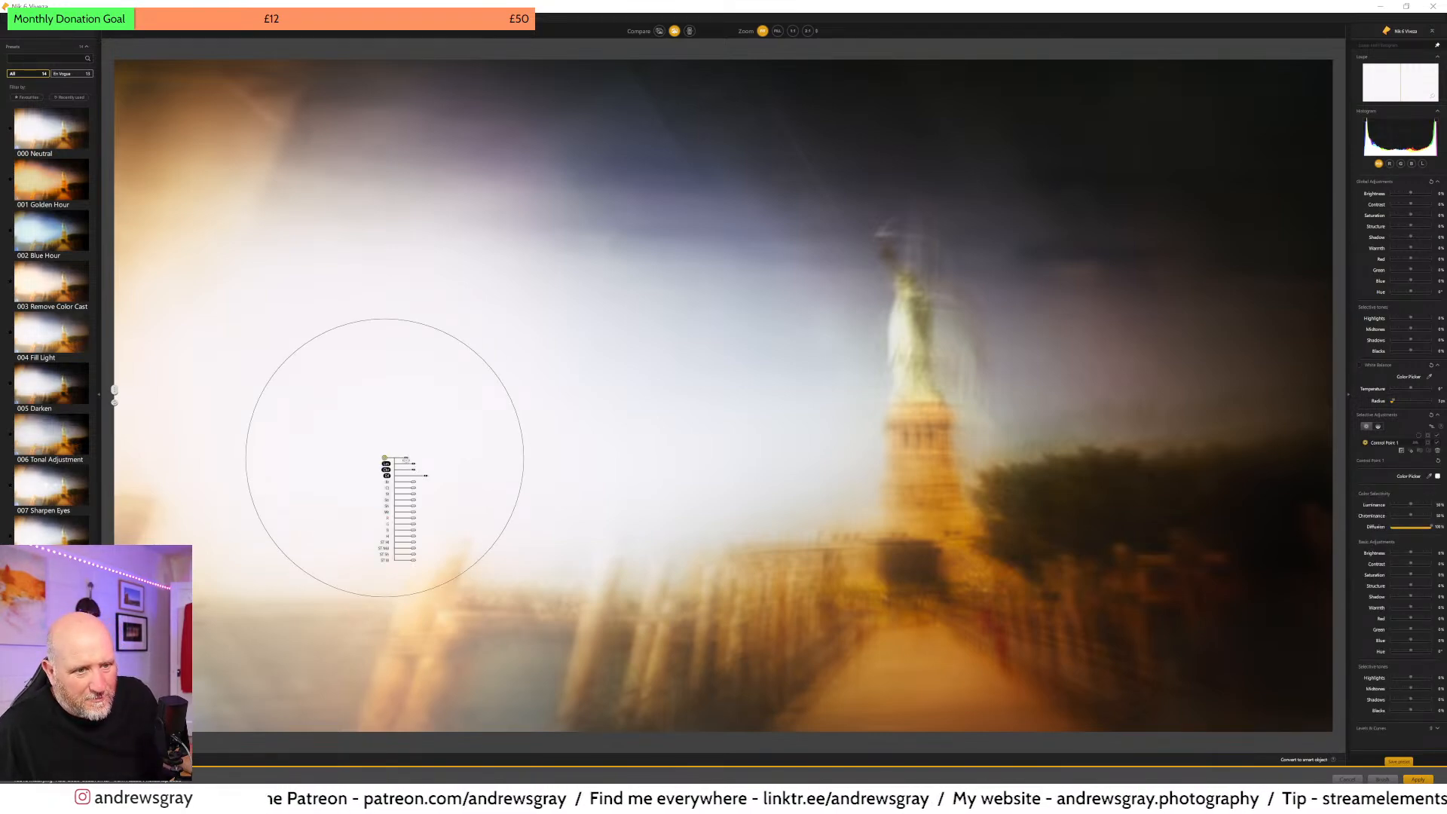
drag(406, 458, 419, 461)
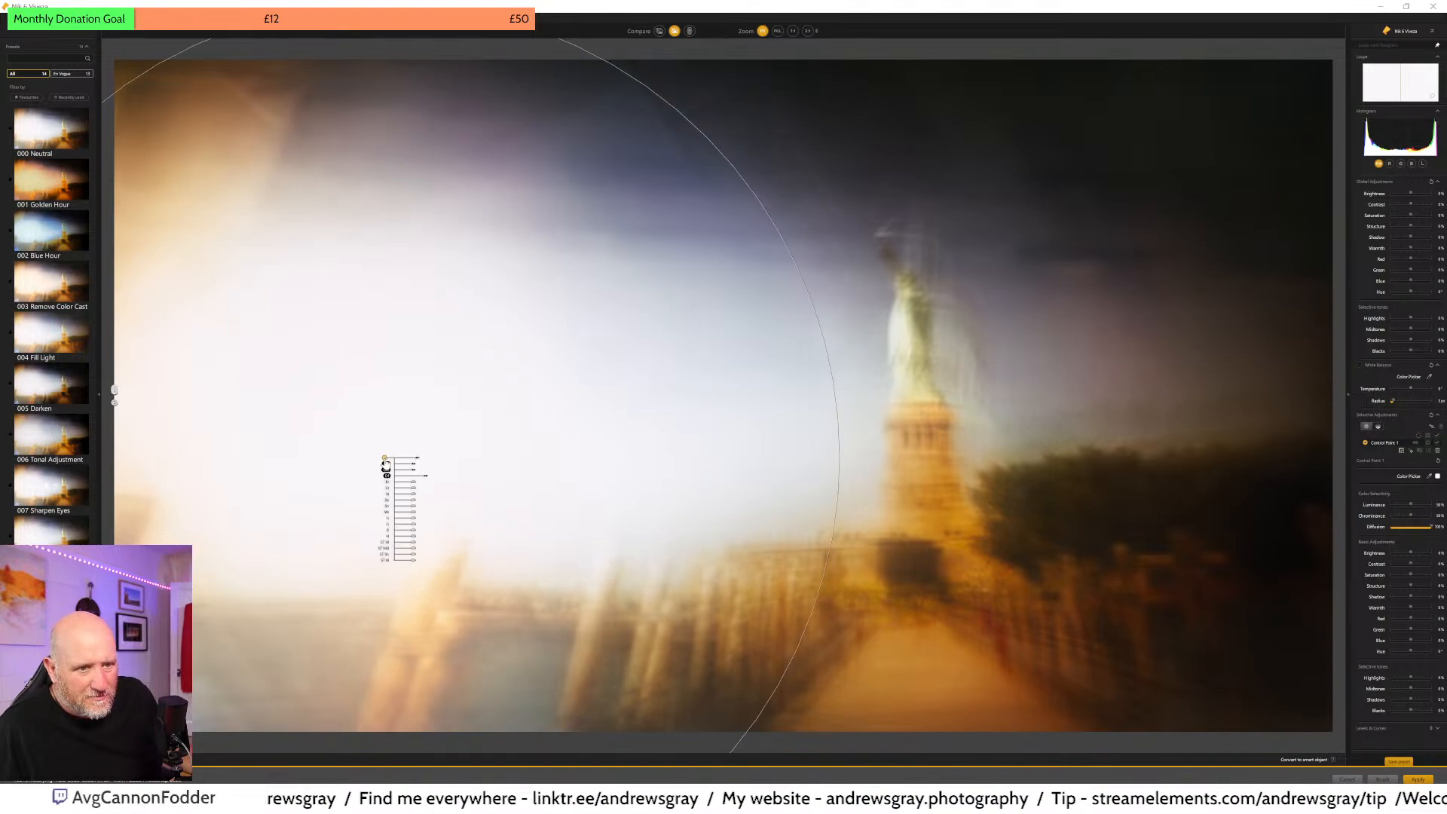
- Try moving the sky control point, raising its contrast and lowering its blue, and close Viveza without saving the changes
drag(384, 458, 346, 411)
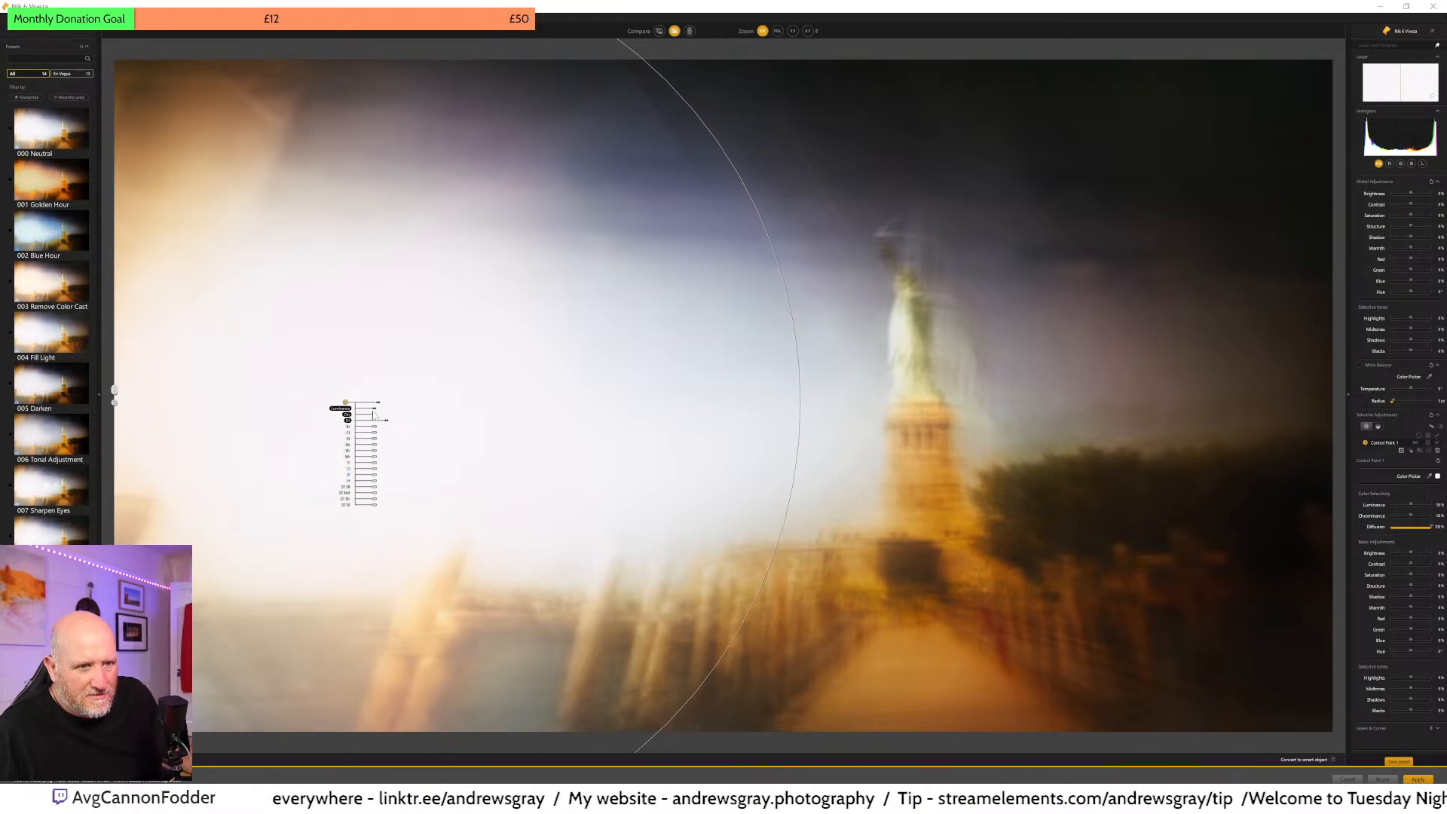
drag(376, 429, 379, 439)
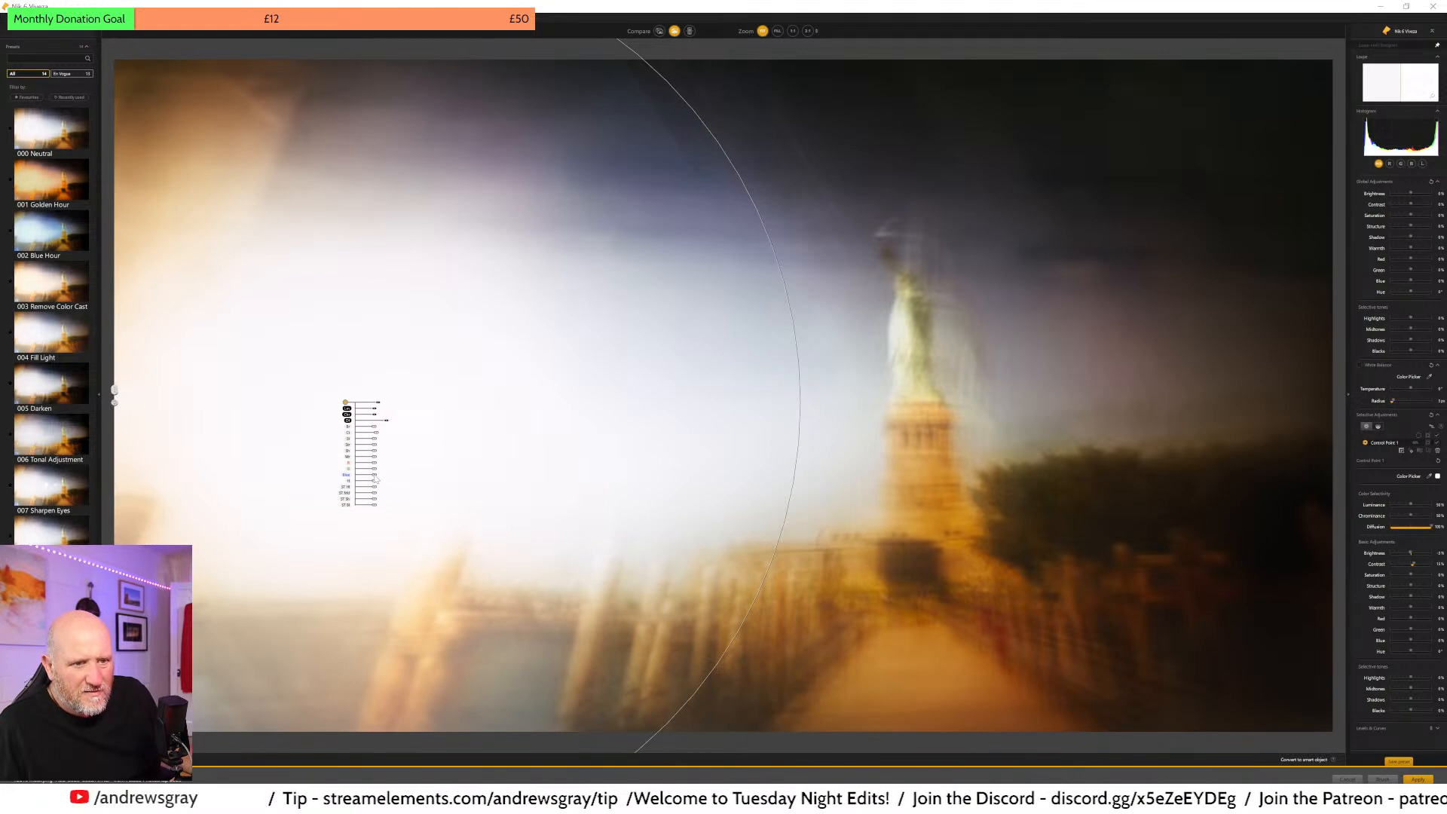
drag(377, 478, 375, 479)
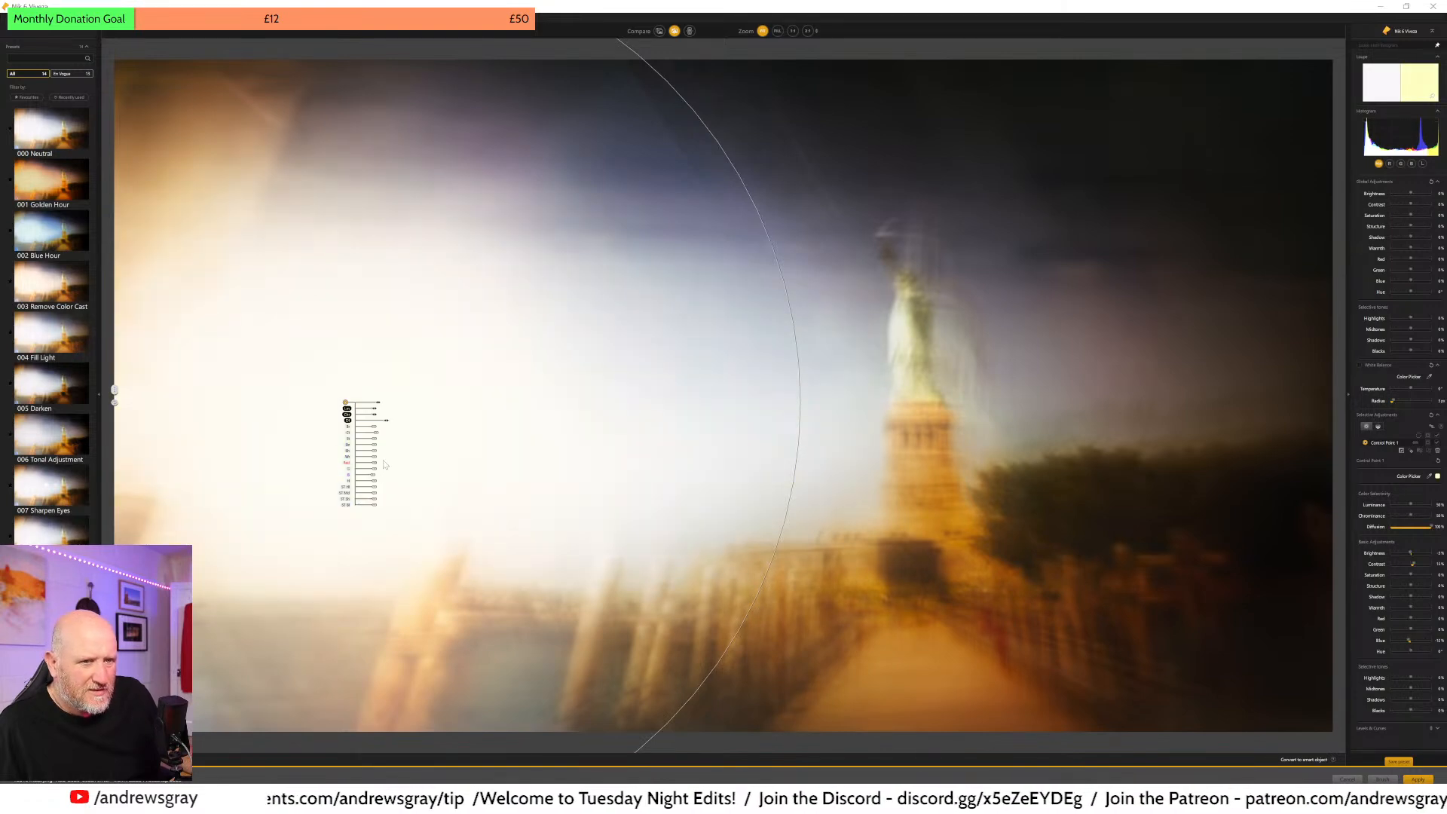
click(1348, 780)
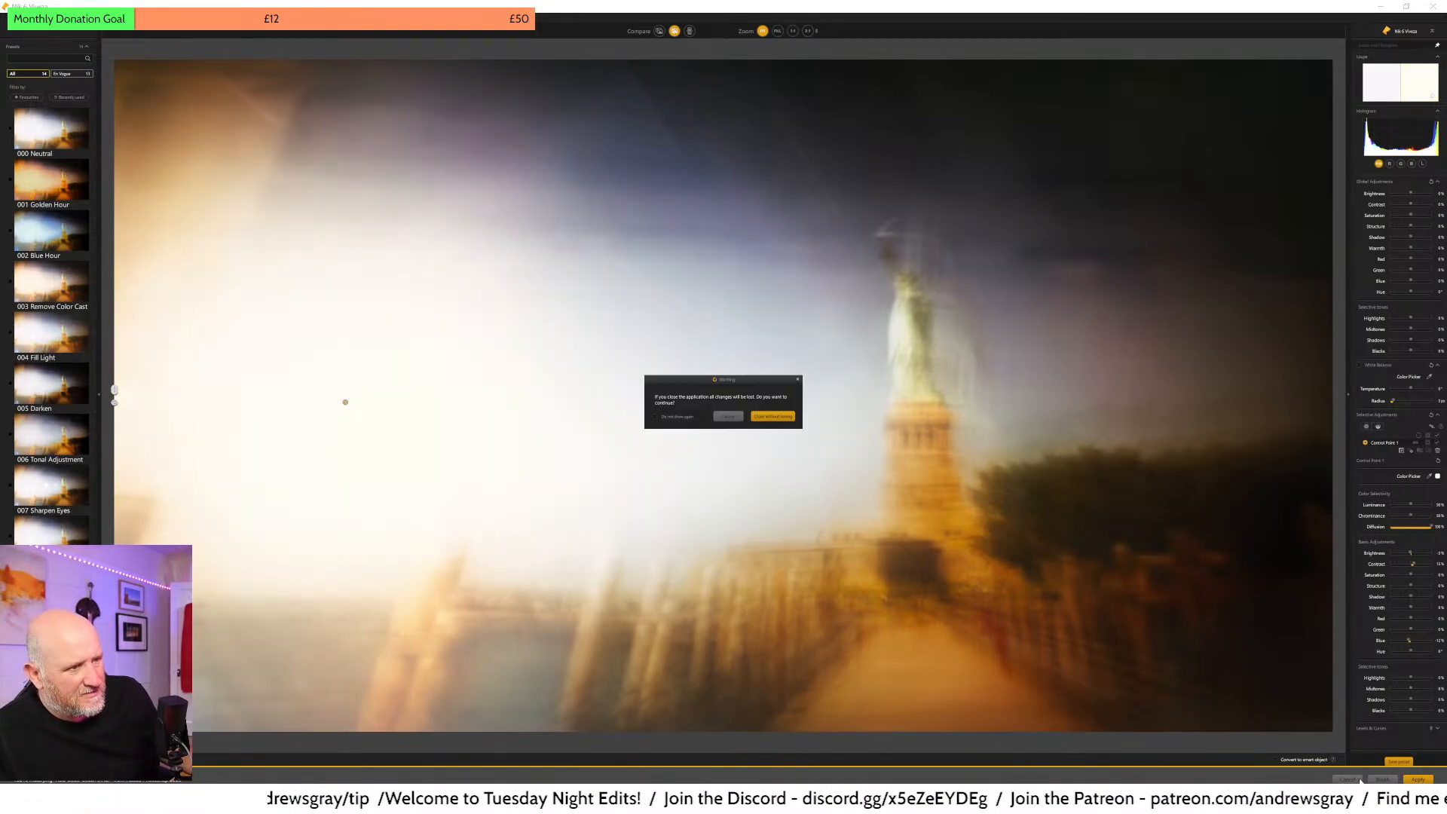
click(784, 418)
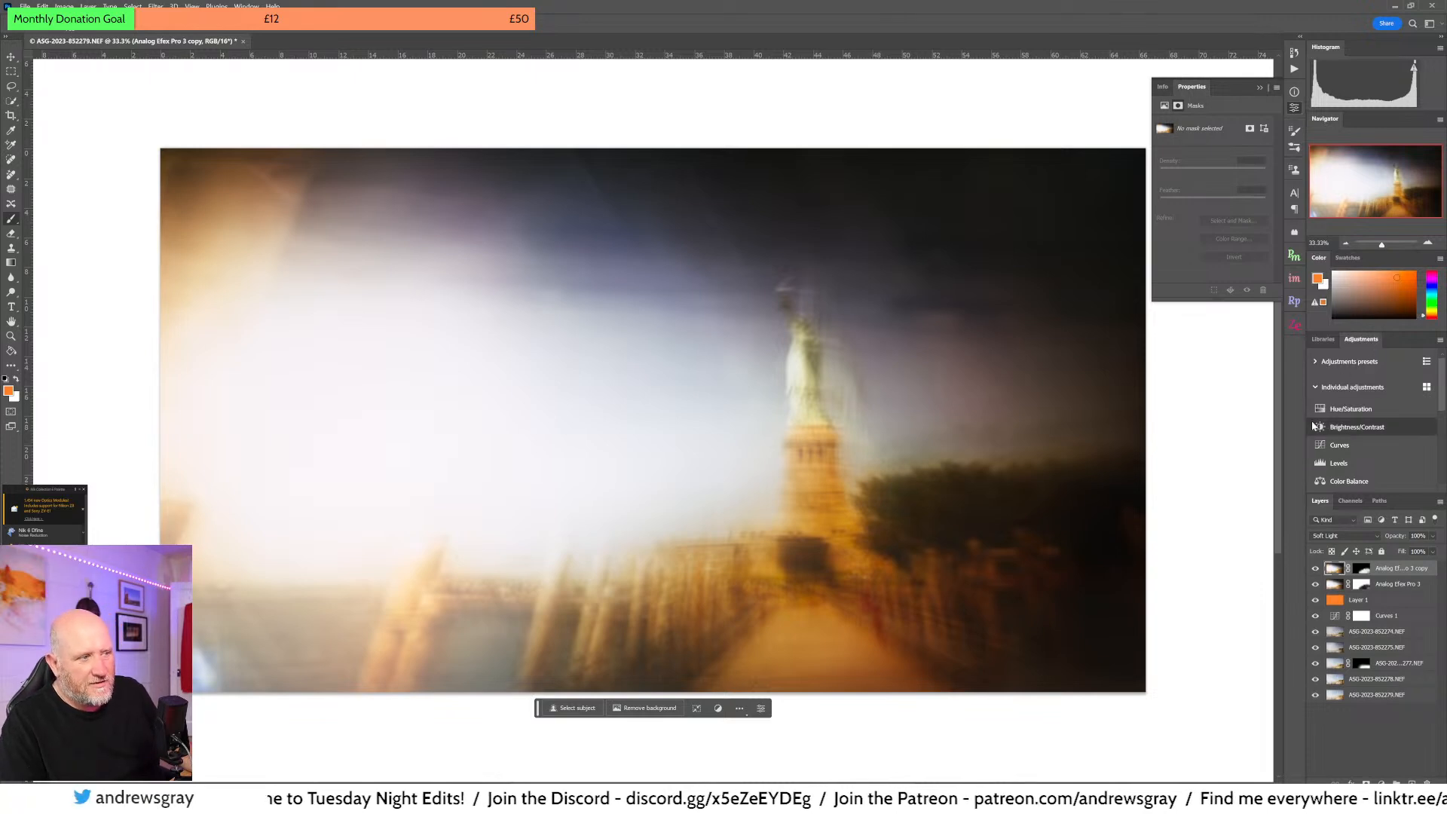
- Add the Portraits Brighter adjustment preset above the Analog Efex layers
click(1361, 363)
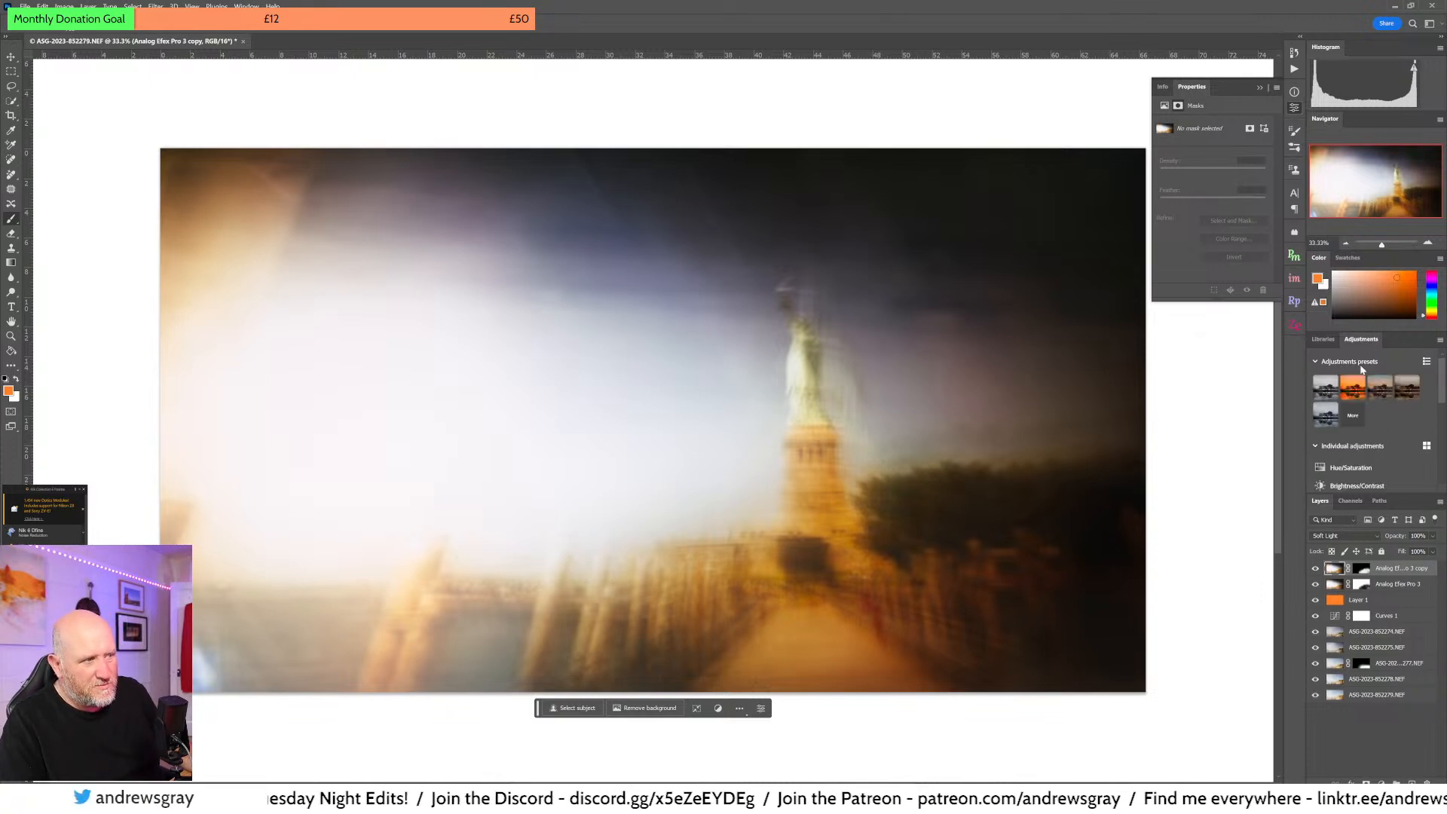
click(1354, 419)
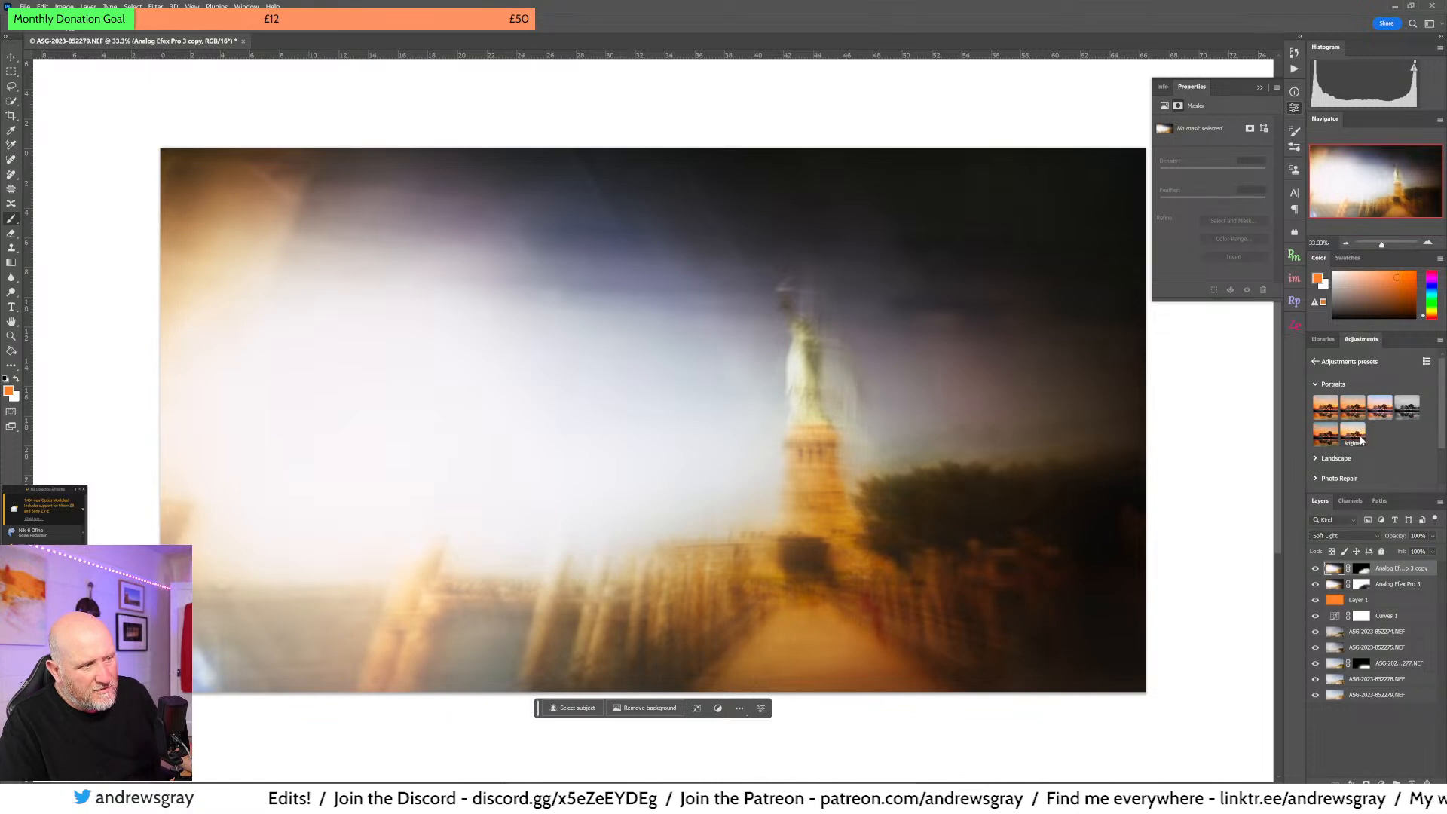
click(1356, 436)
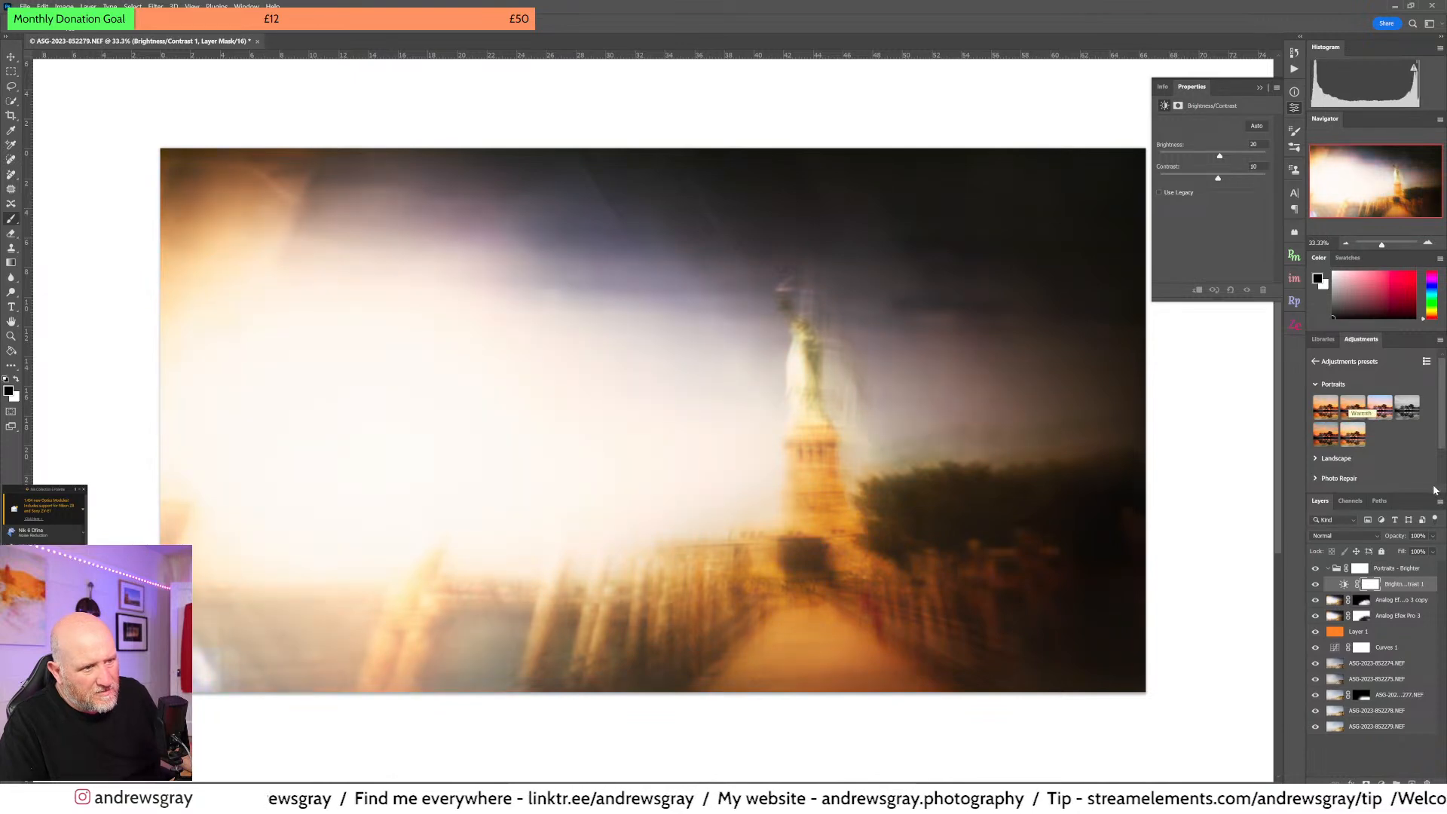
- Replace the Portraits Brighter adjustment group with the Portraits Warmth preset and compare the photo with and without it
click(1354, 410)
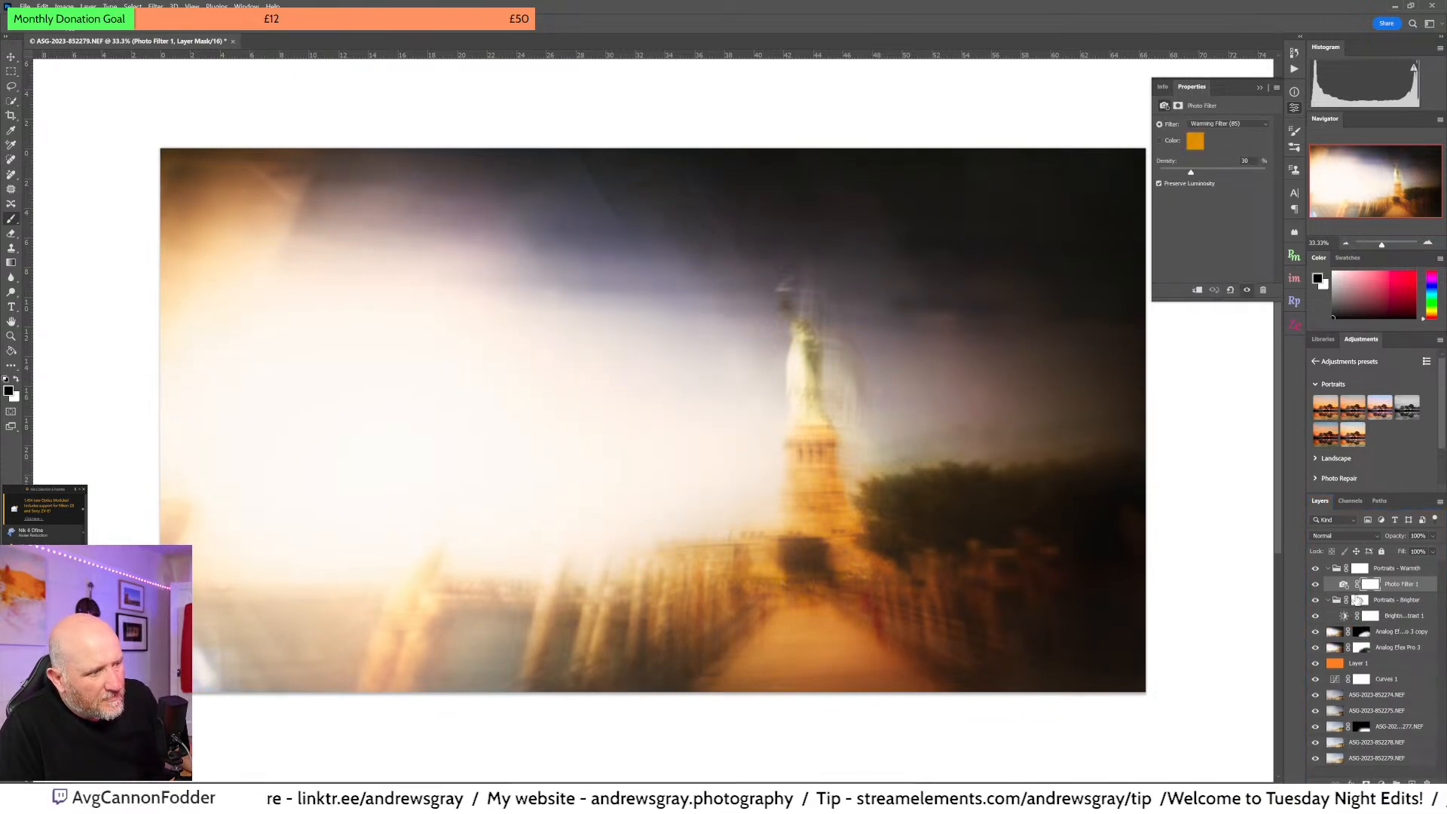
click(1315, 602)
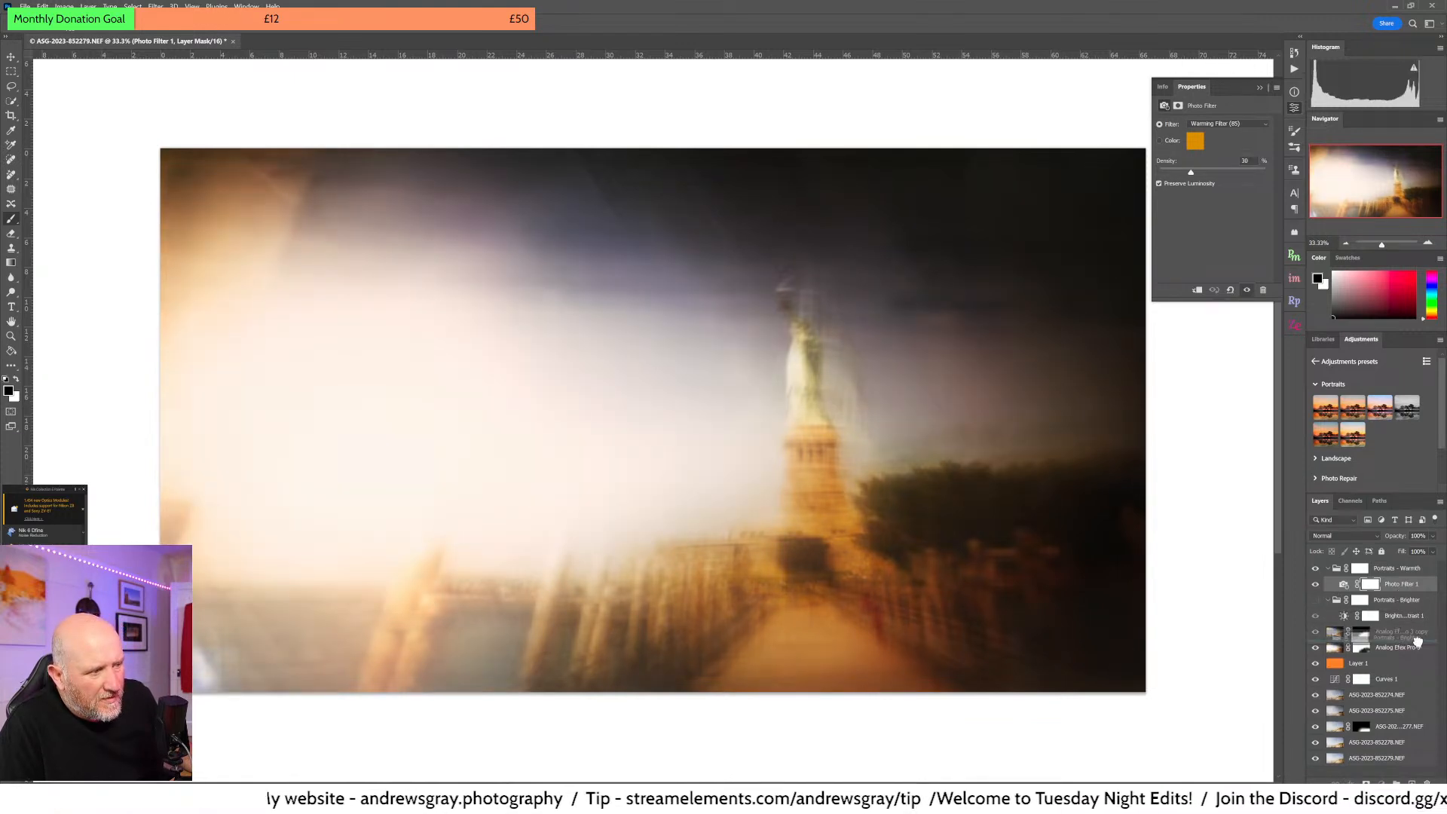
key(Delete)
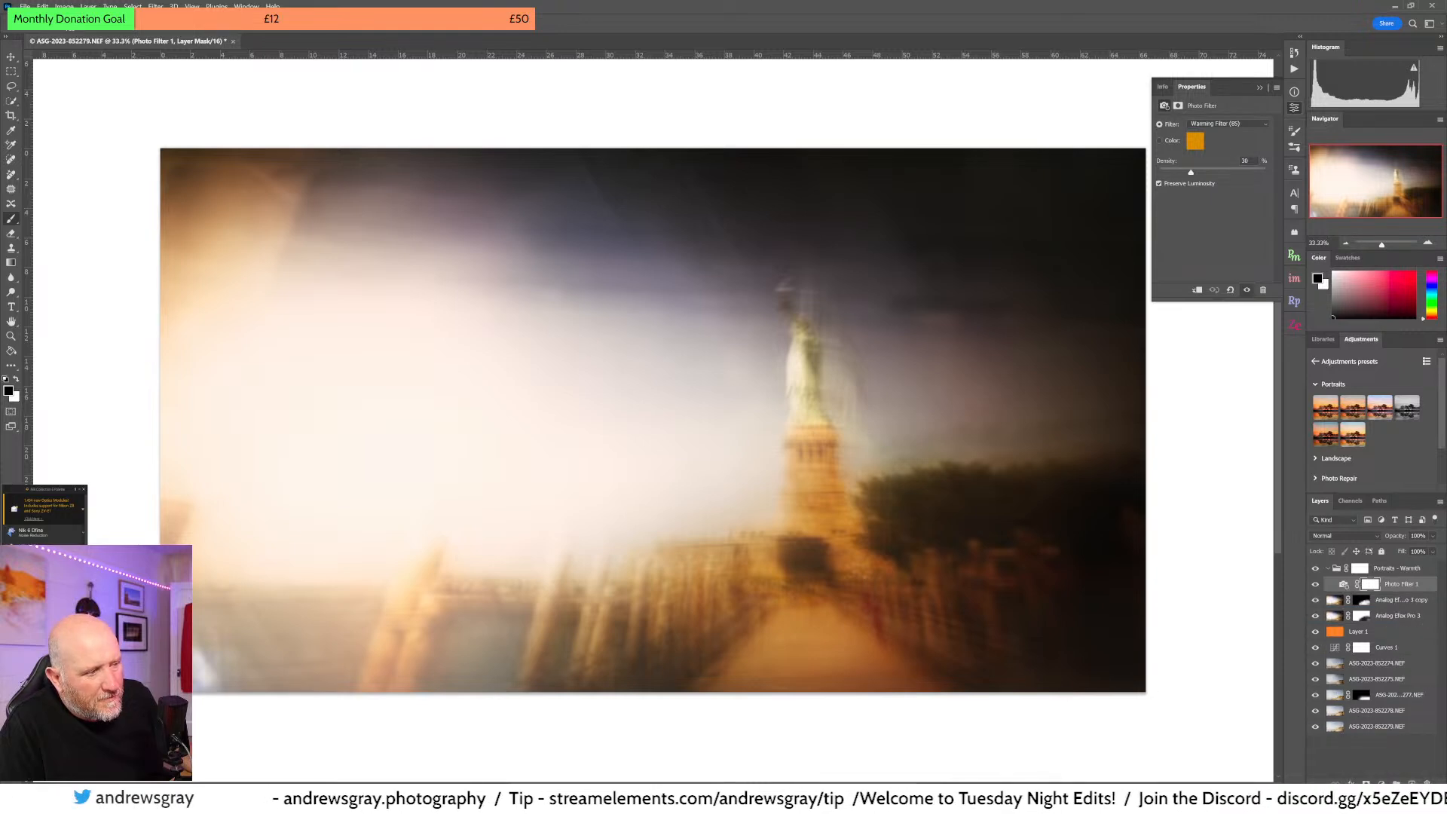
click(1315, 570)
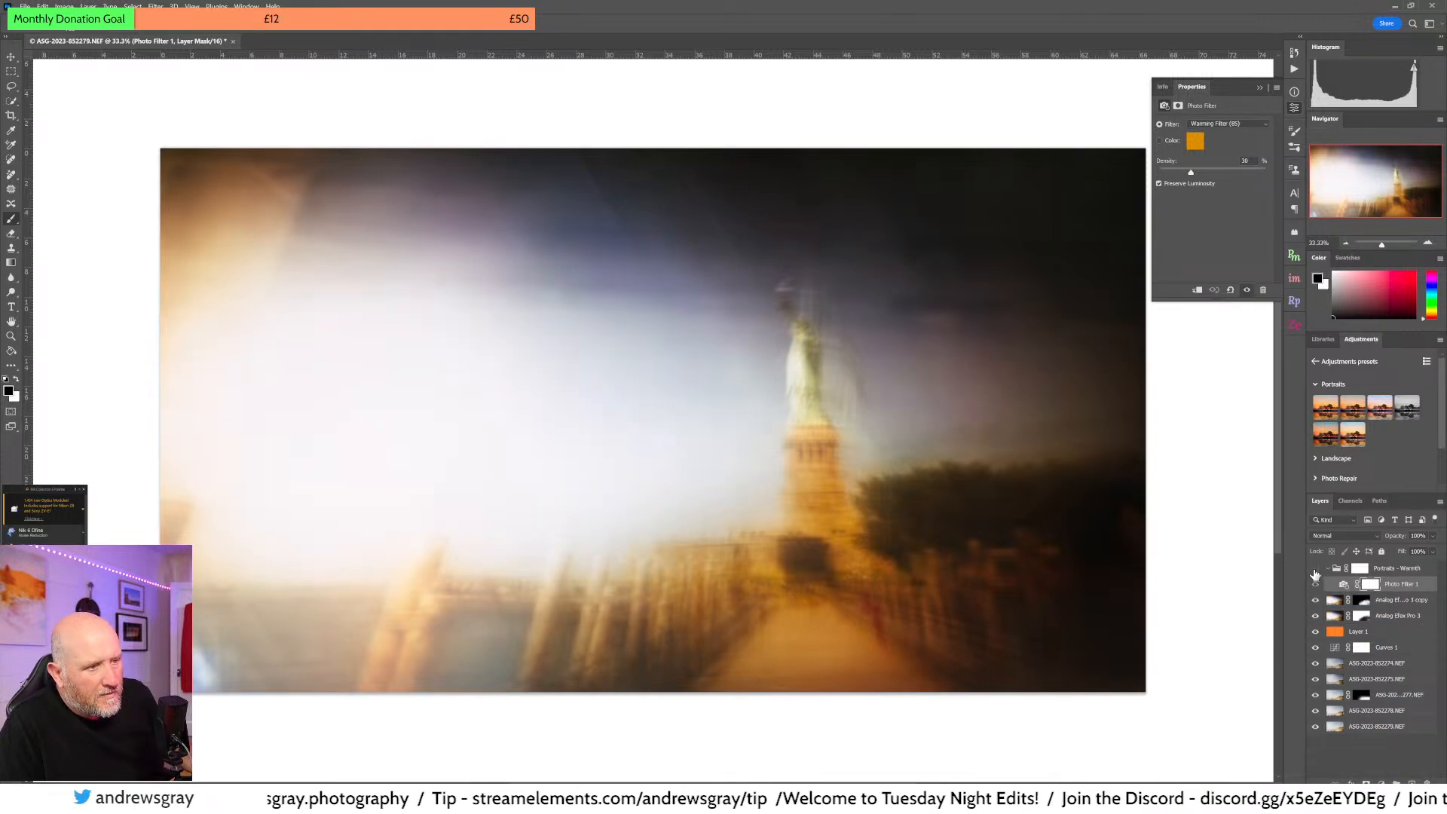
click(1315, 570)
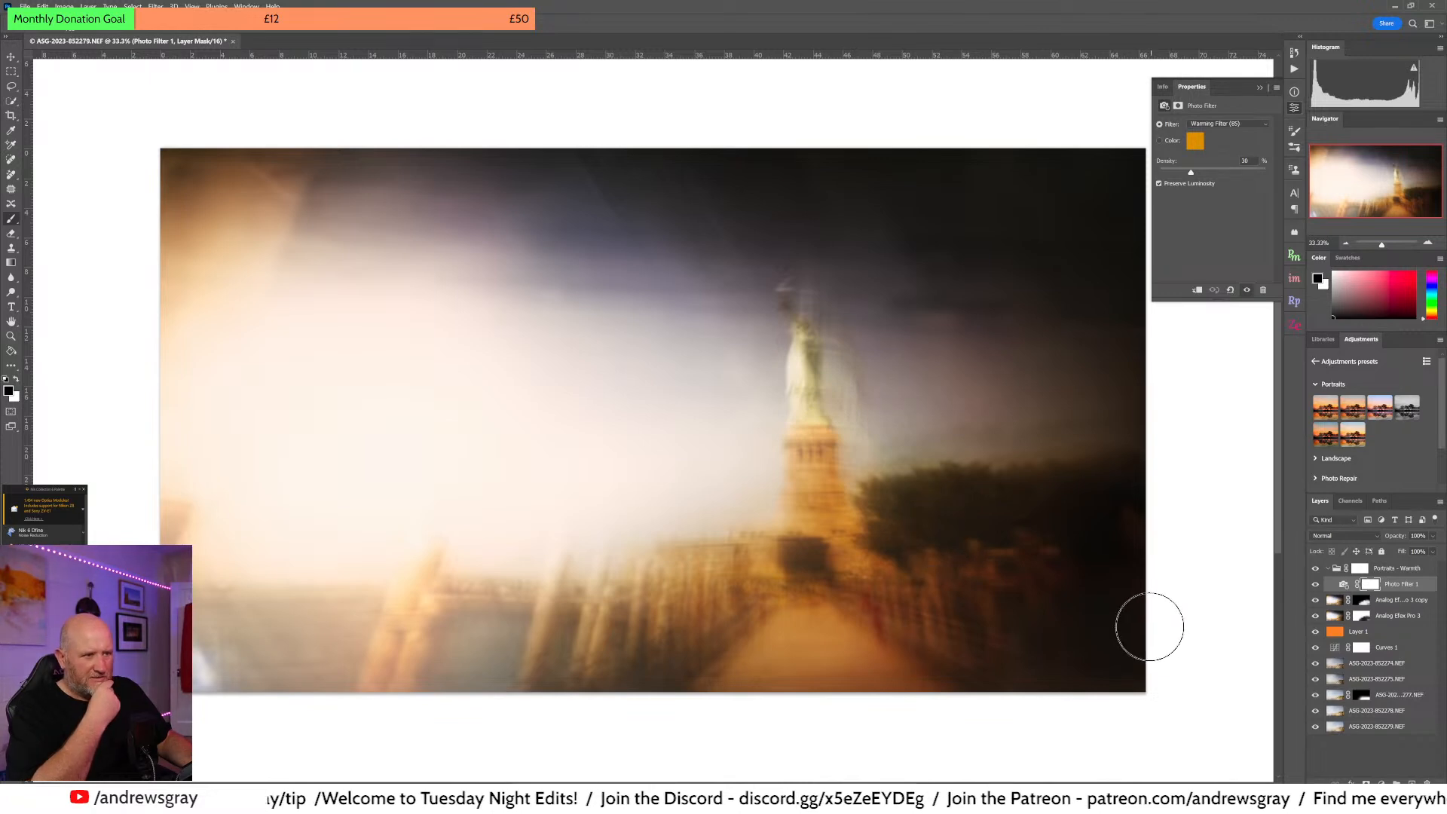
- Save the layered photo in Photoshop and give its edited PSD a three-star rating in Lightroom Classic
click(1385, 570)
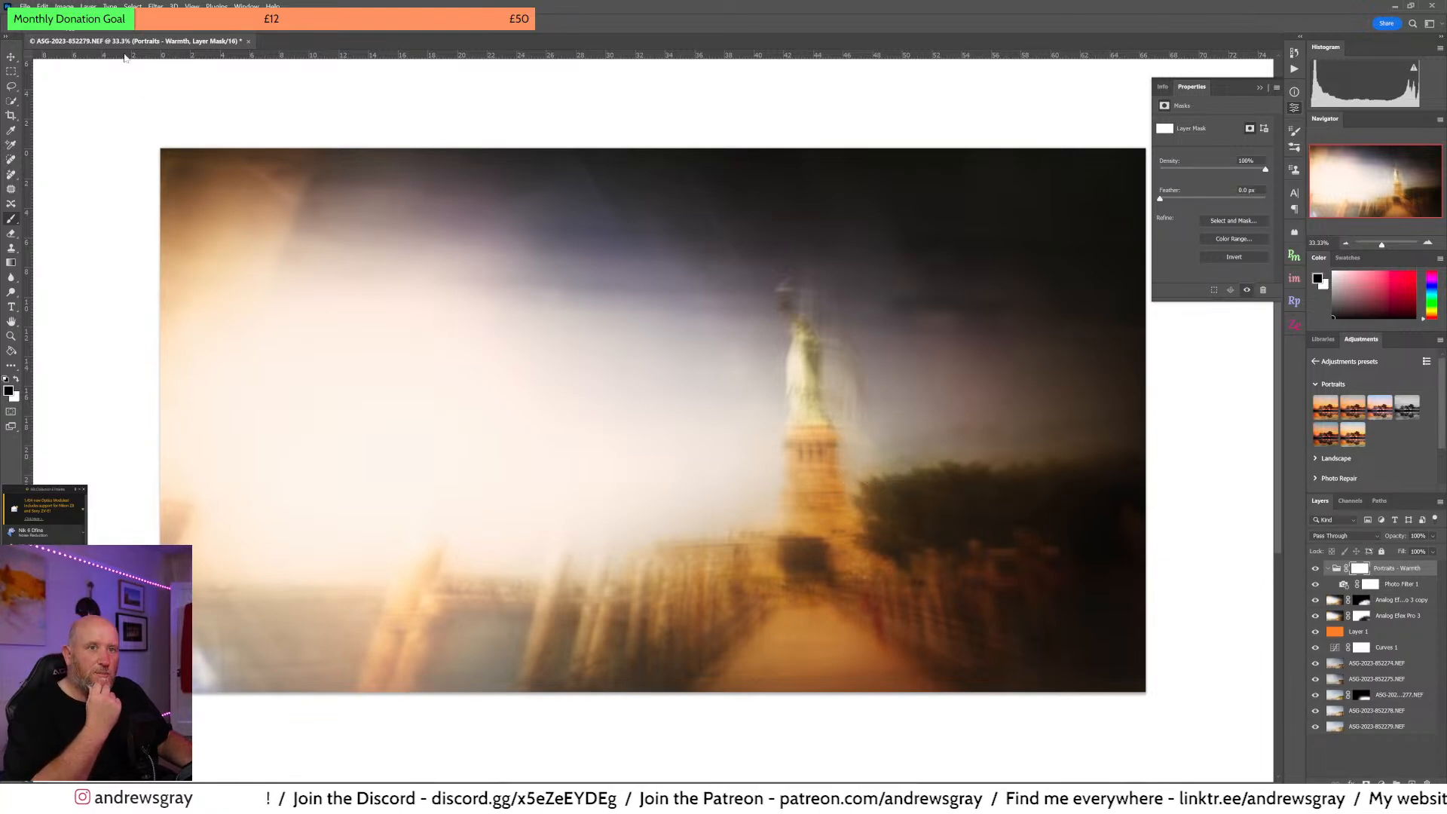
click(25, 6)
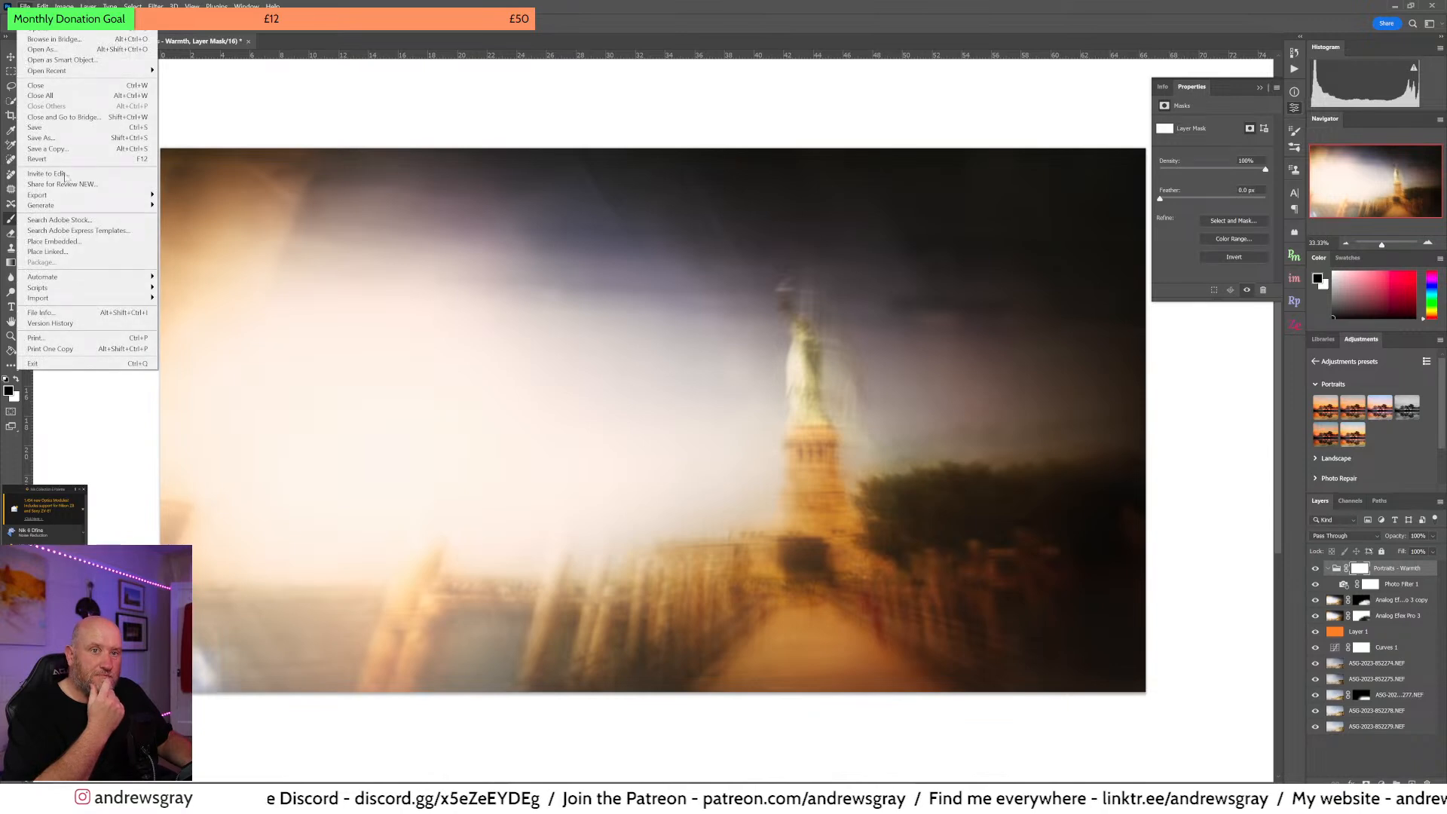
click(68, 133)
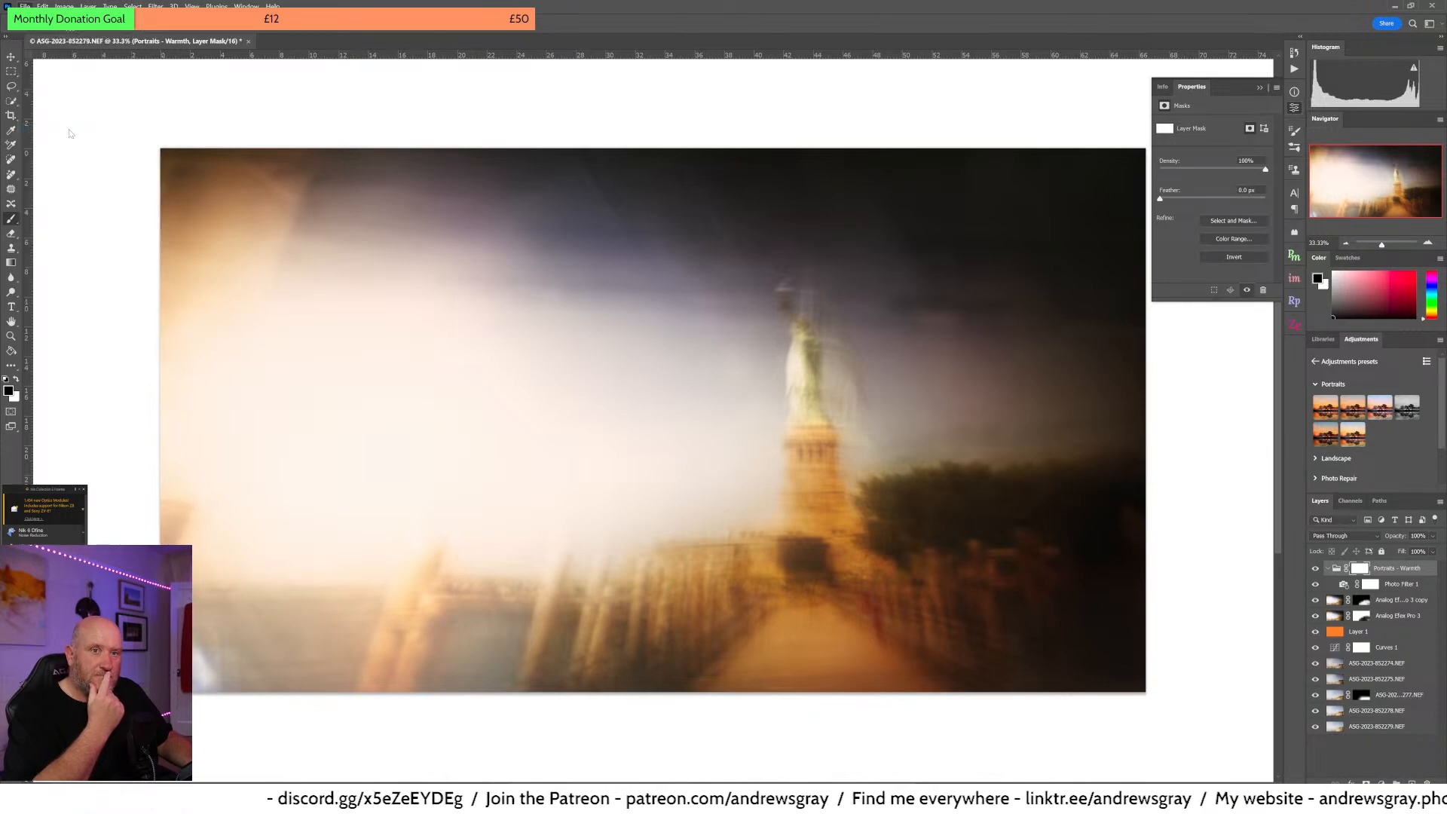
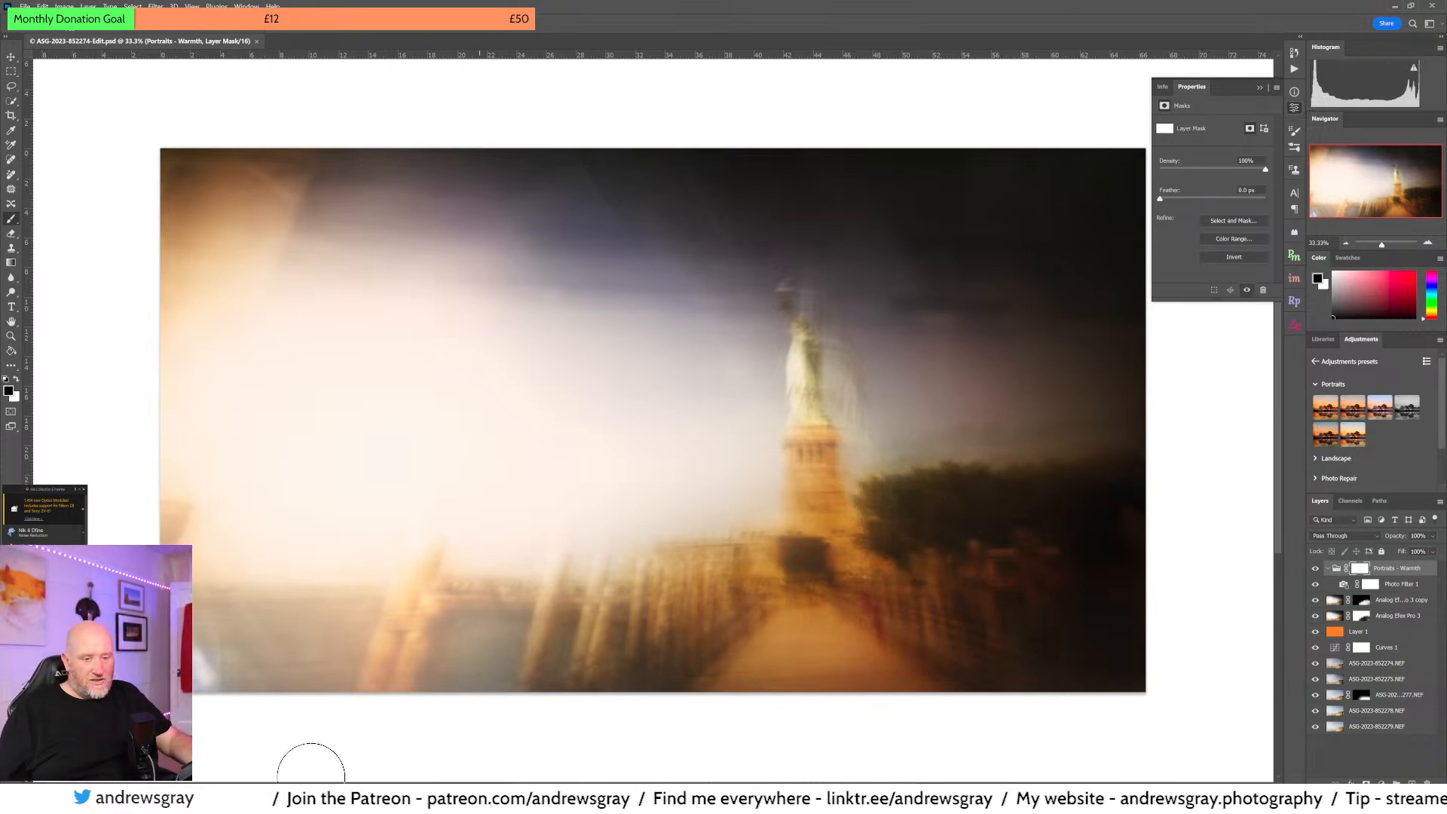
key(alt+Tab)
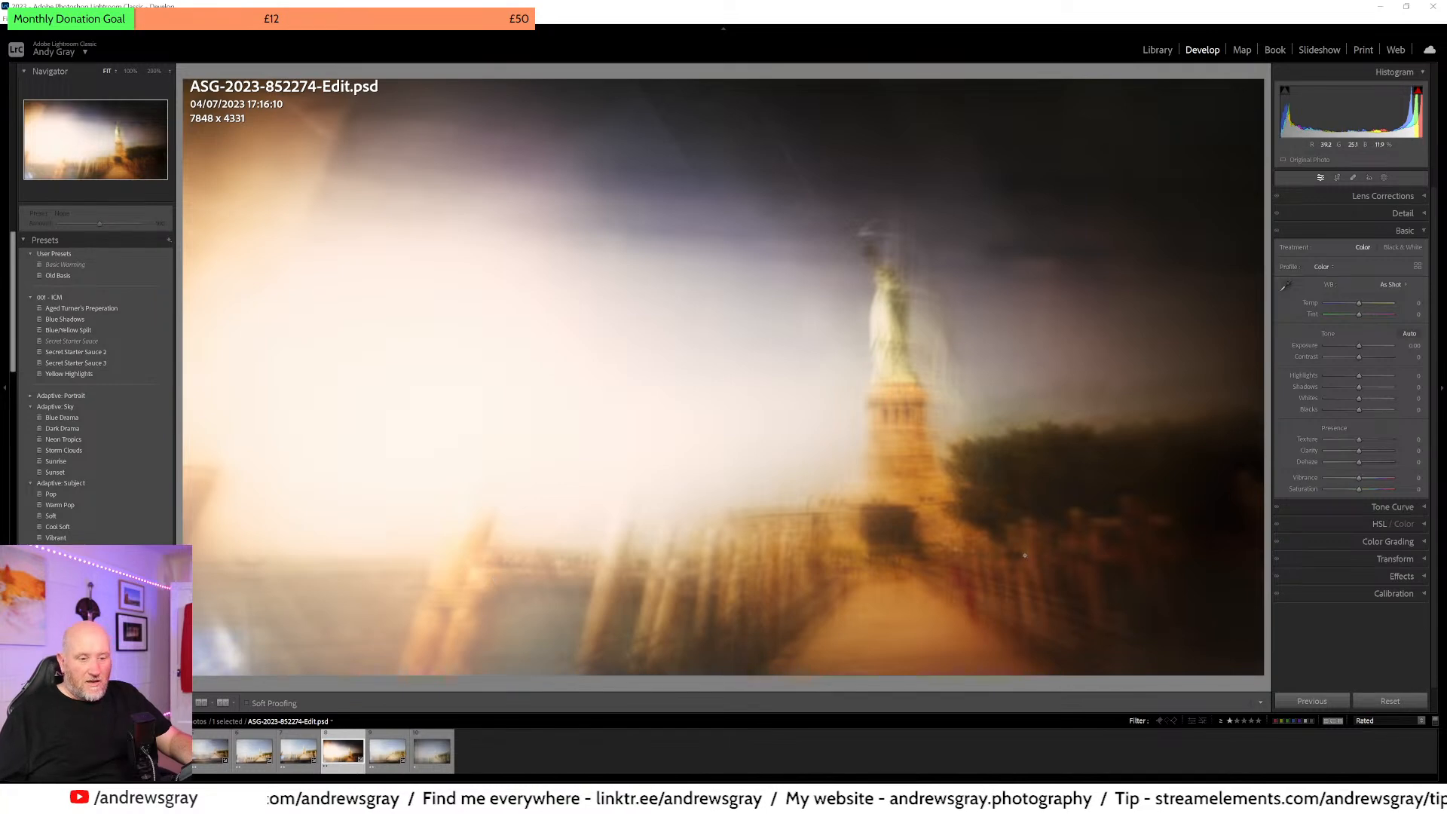
key(3)
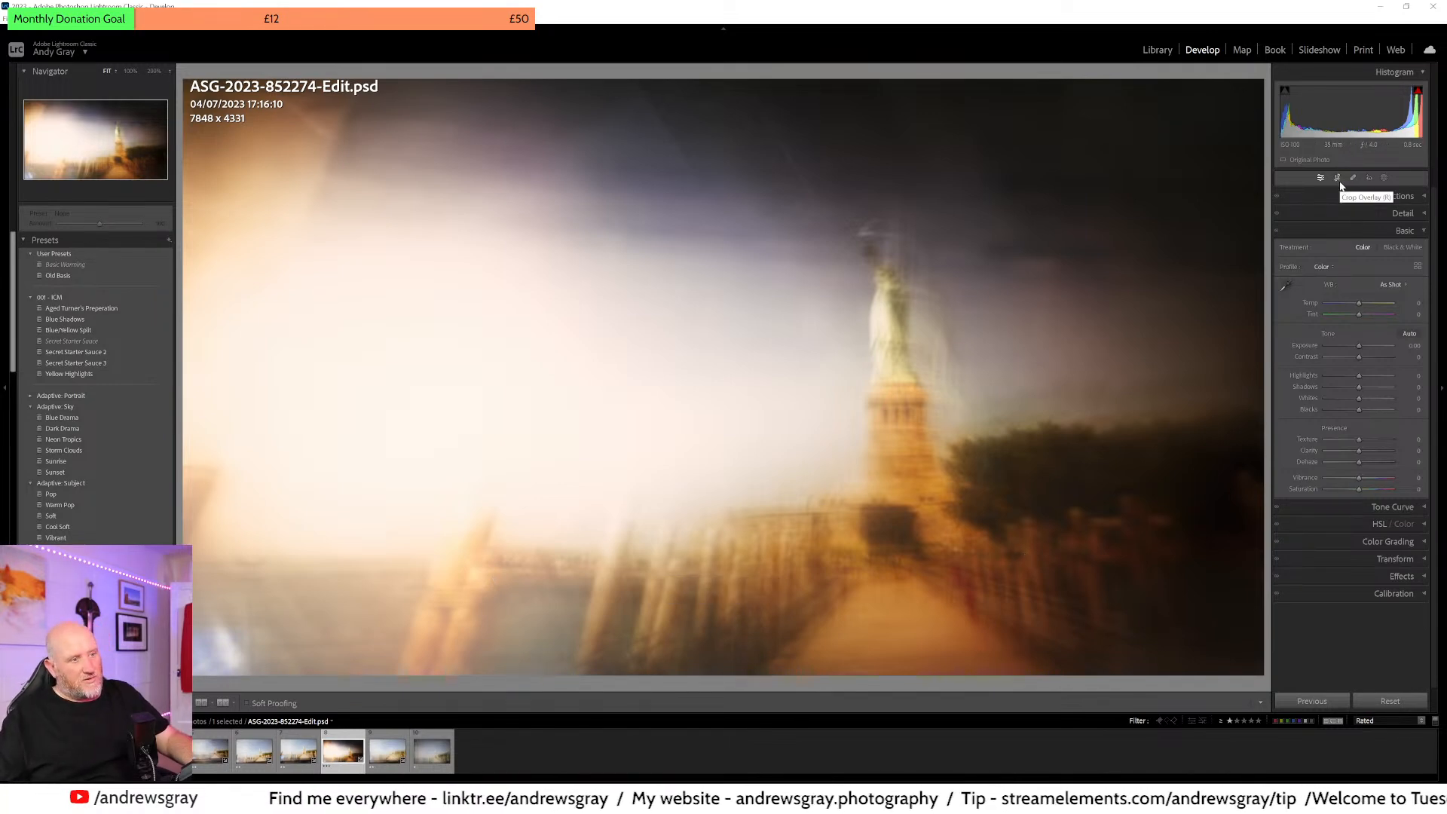
- Cool the photo's white balance to Temp −5 and shift its Tint slightly toward magenta
mouse_move(1359, 303)
mouse_down()
mouse_move(1346, 303)
mouse_move(1365, 316)
mouse_up()
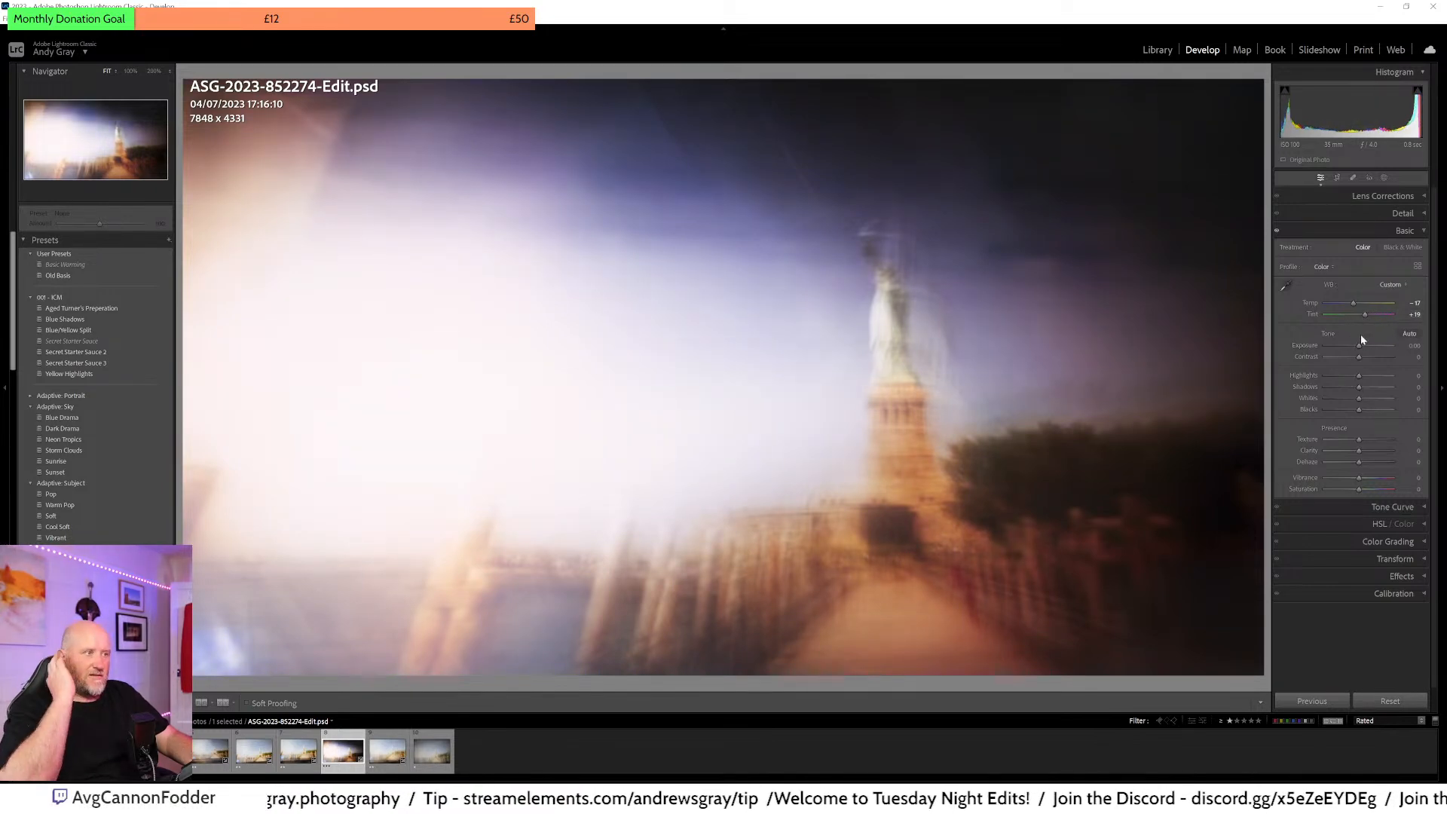
double_click(1354, 301)
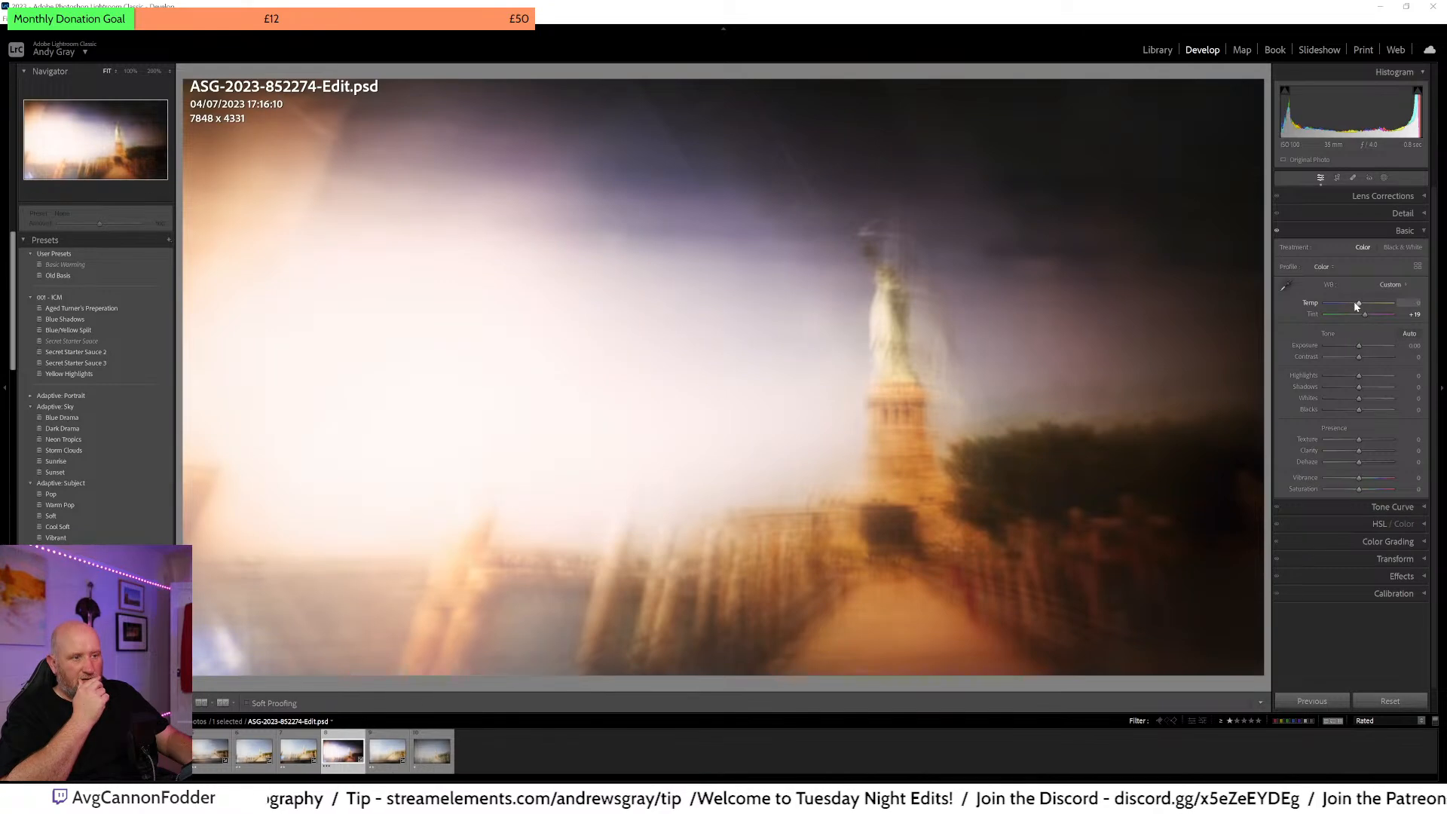
drag(1353, 300, 1360, 303)
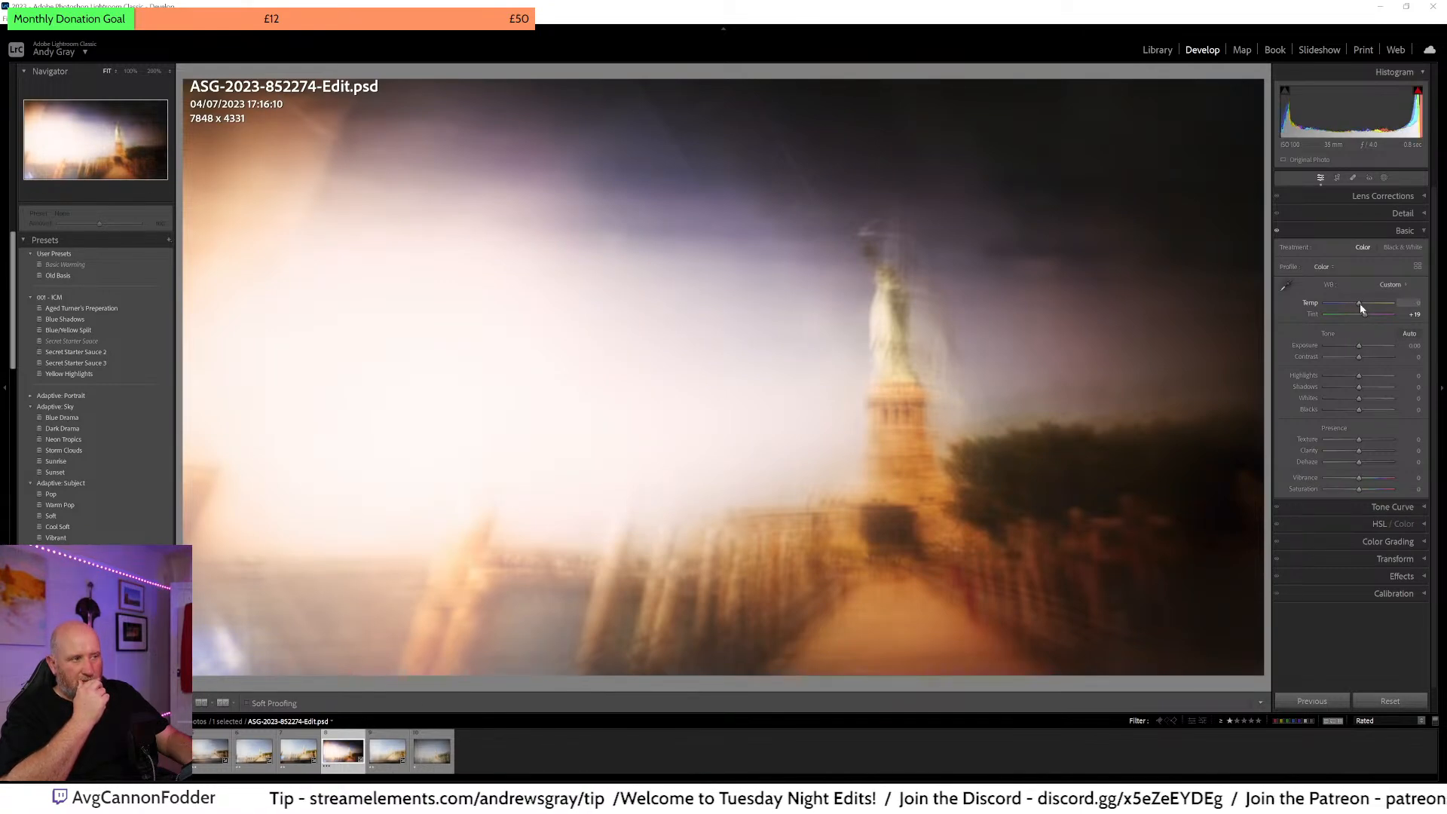
scroll(1358, 303, down, 1)
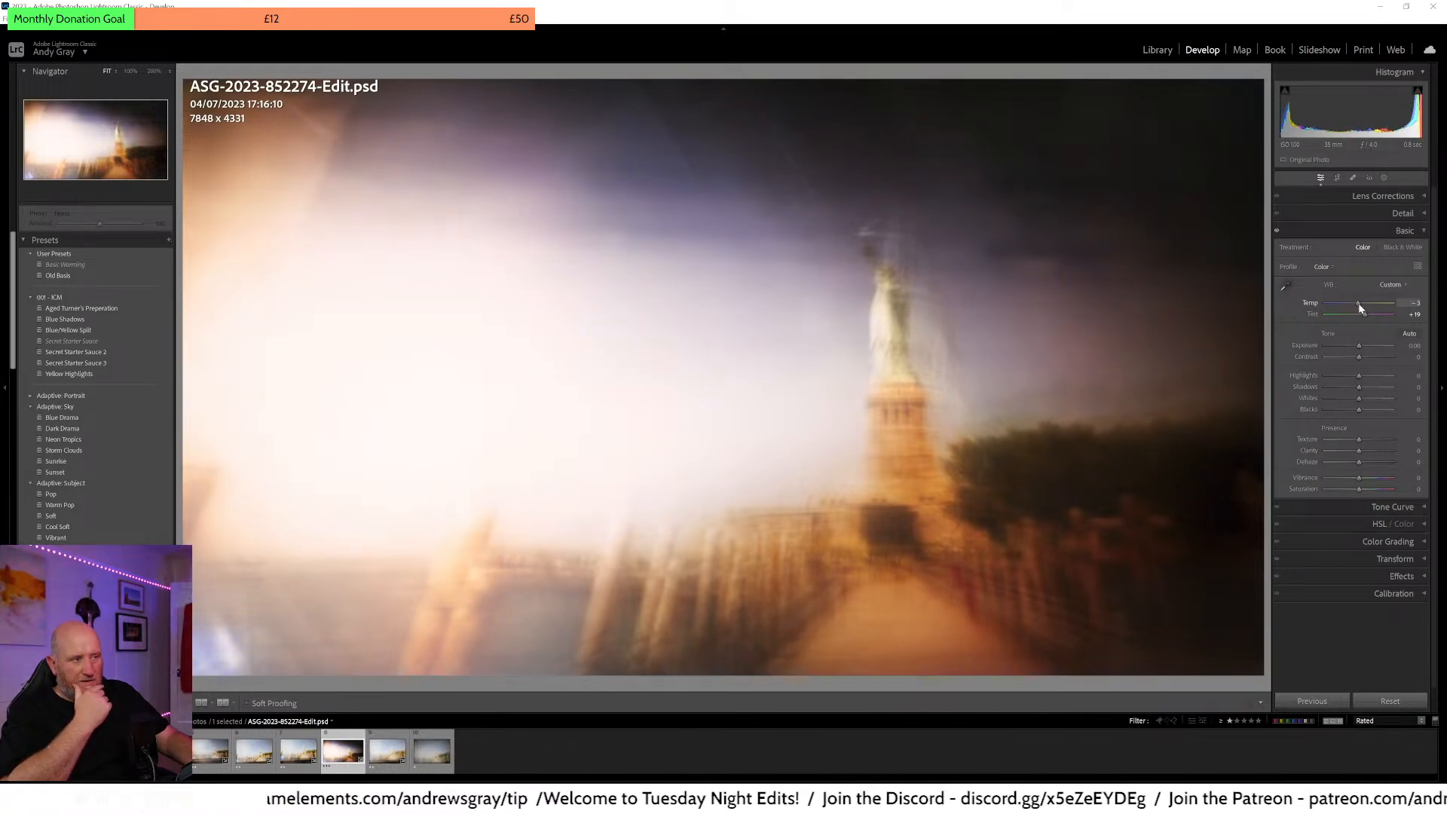
scroll(1358, 303, down, 2)
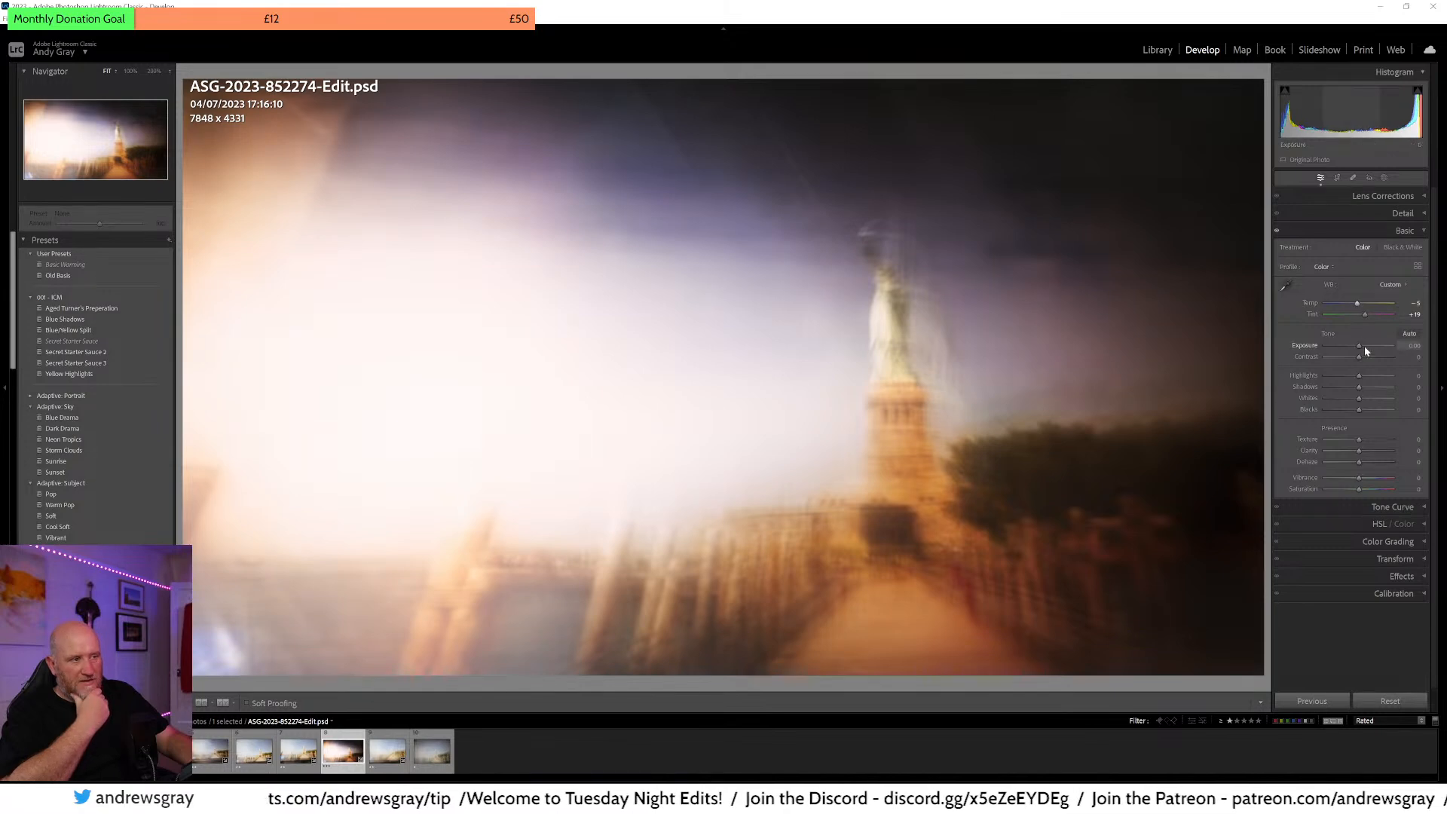
- Fine-tune the photo's tone with Exposure +0.03, Shadows +2, Whites +2 and Blacks +14, leaving Contrast at 0
mouse_move(1360, 355)
mouse_down()
mouse_move(1322, 359)
mouse_move(1360, 351)
mouse_up()
double_click(1363, 355)
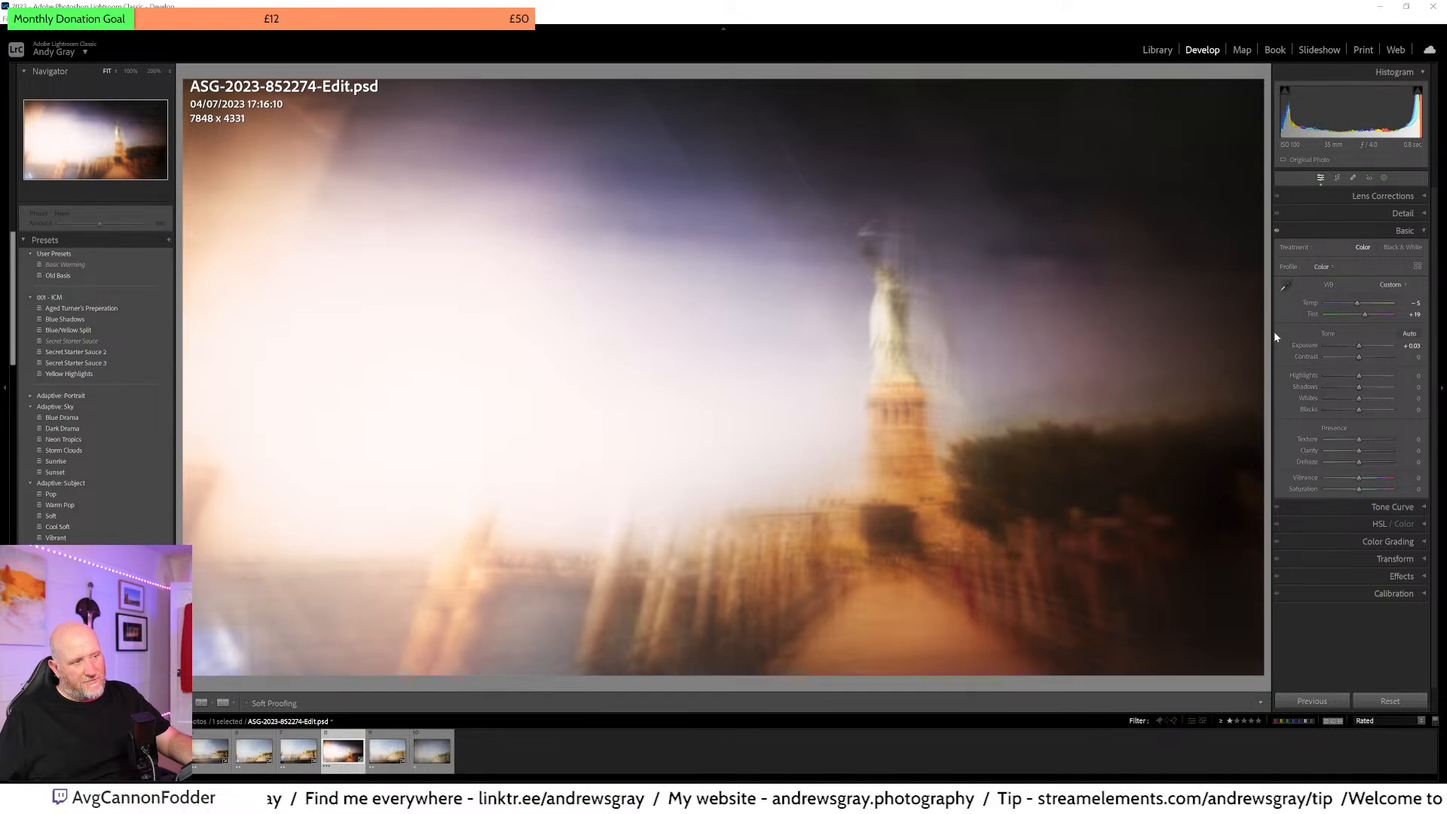
mouse_move(1359, 386)
mouse_down()
mouse_move(1327, 387)
mouse_move(1390, 389)
mouse_move(1358, 389)
mouse_move(1399, 406)
mouse_move(1361, 407)
mouse_up()
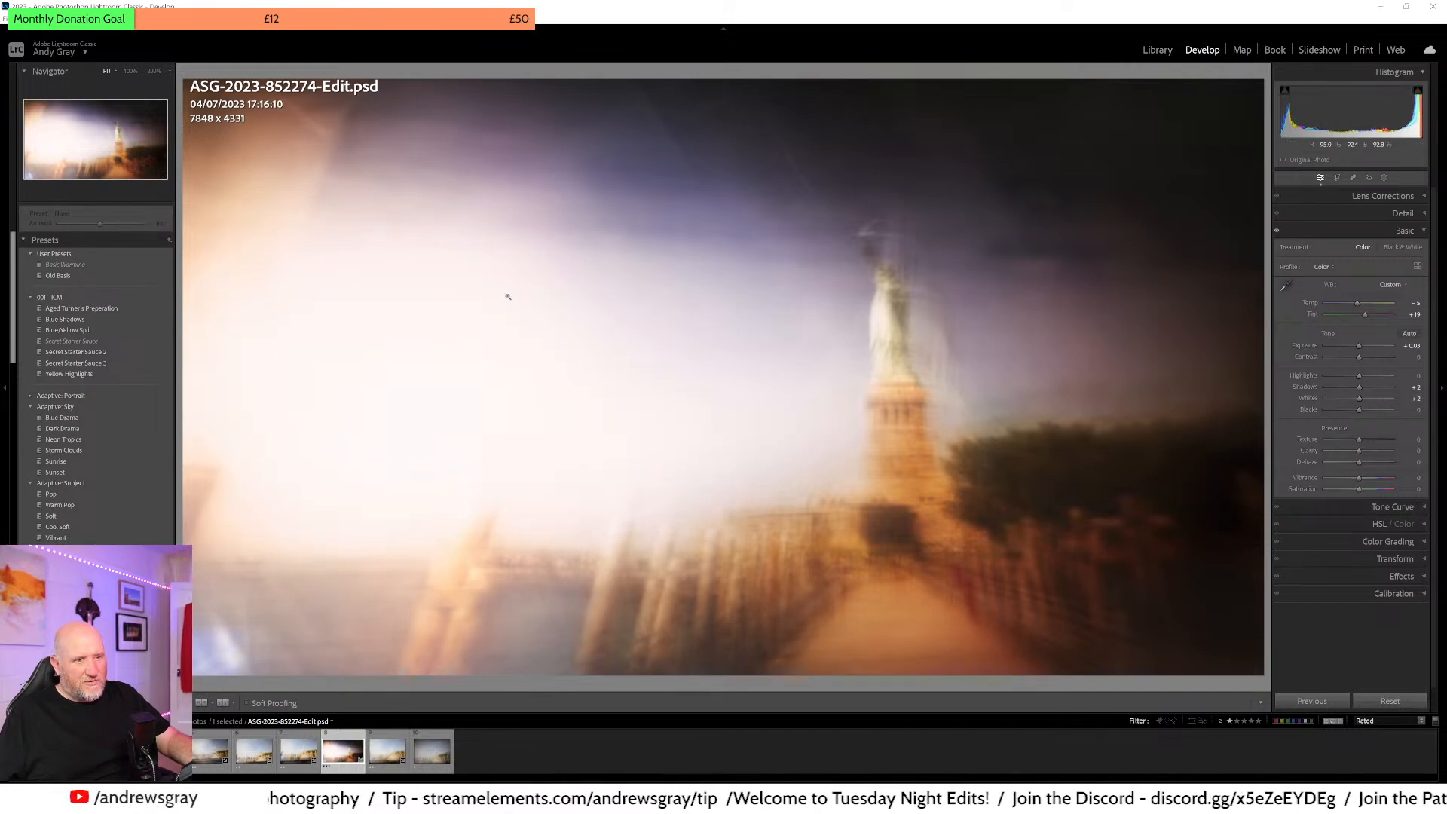
mouse_move(1360, 411)
mouse_down()
mouse_move(1346, 409)
mouse_move(1420, 420)
mouse_move(1296, 428)
mouse_move(1414, 432)
mouse_move(1363, 422)
mouse_up()
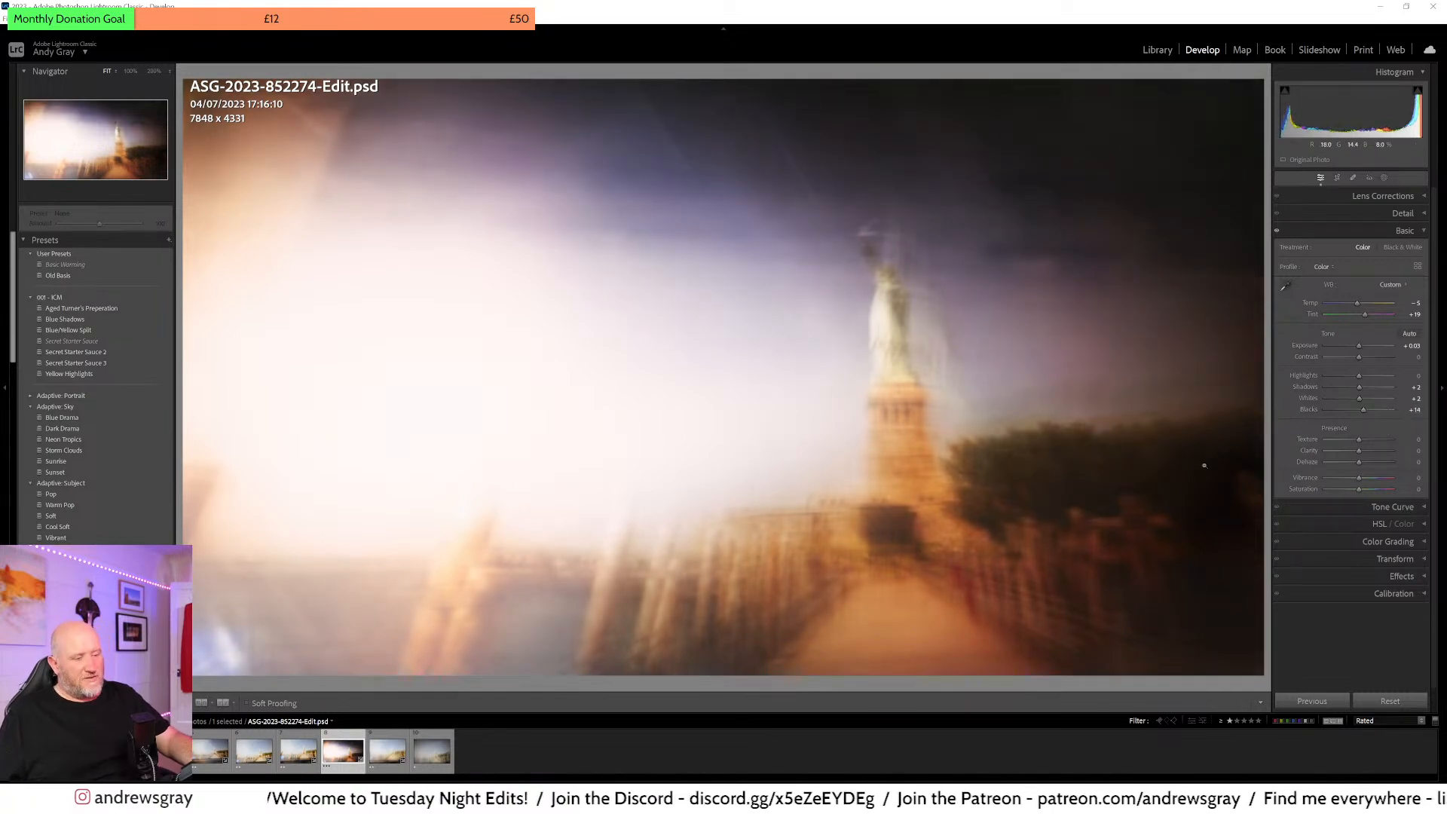
mouse_move(1357, 357)
mouse_down()
mouse_move(1339, 357)
mouse_move(1374, 356)
mouse_move(1344, 356)
mouse_move(1358, 356)
mouse_up()
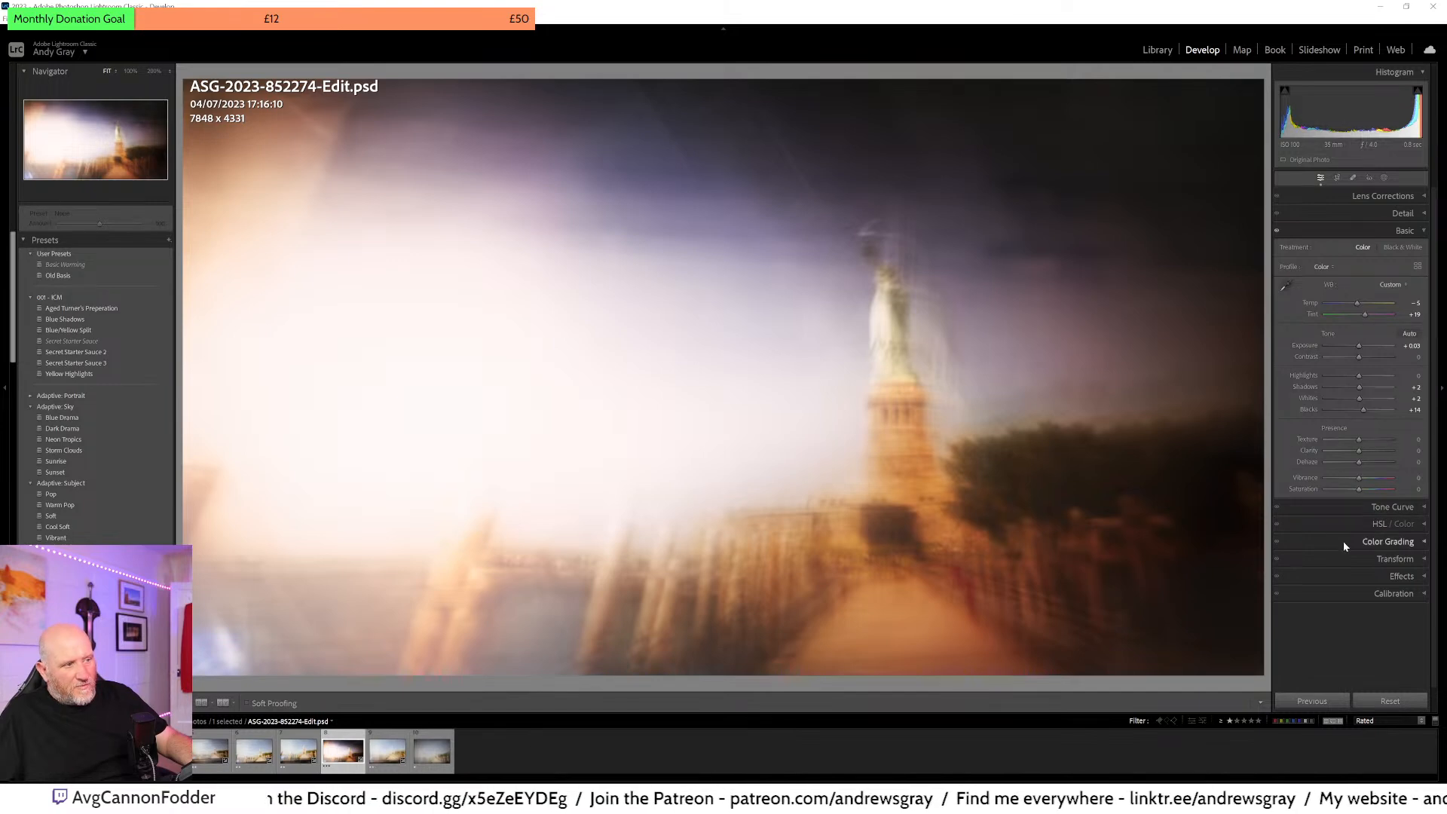
- Try a global Dehaze of +45 on the photo and reset it to 0
mouse_move(1358, 463)
mouse_down()
mouse_move(1345, 463)
mouse_move(1372, 472)
mouse_up()
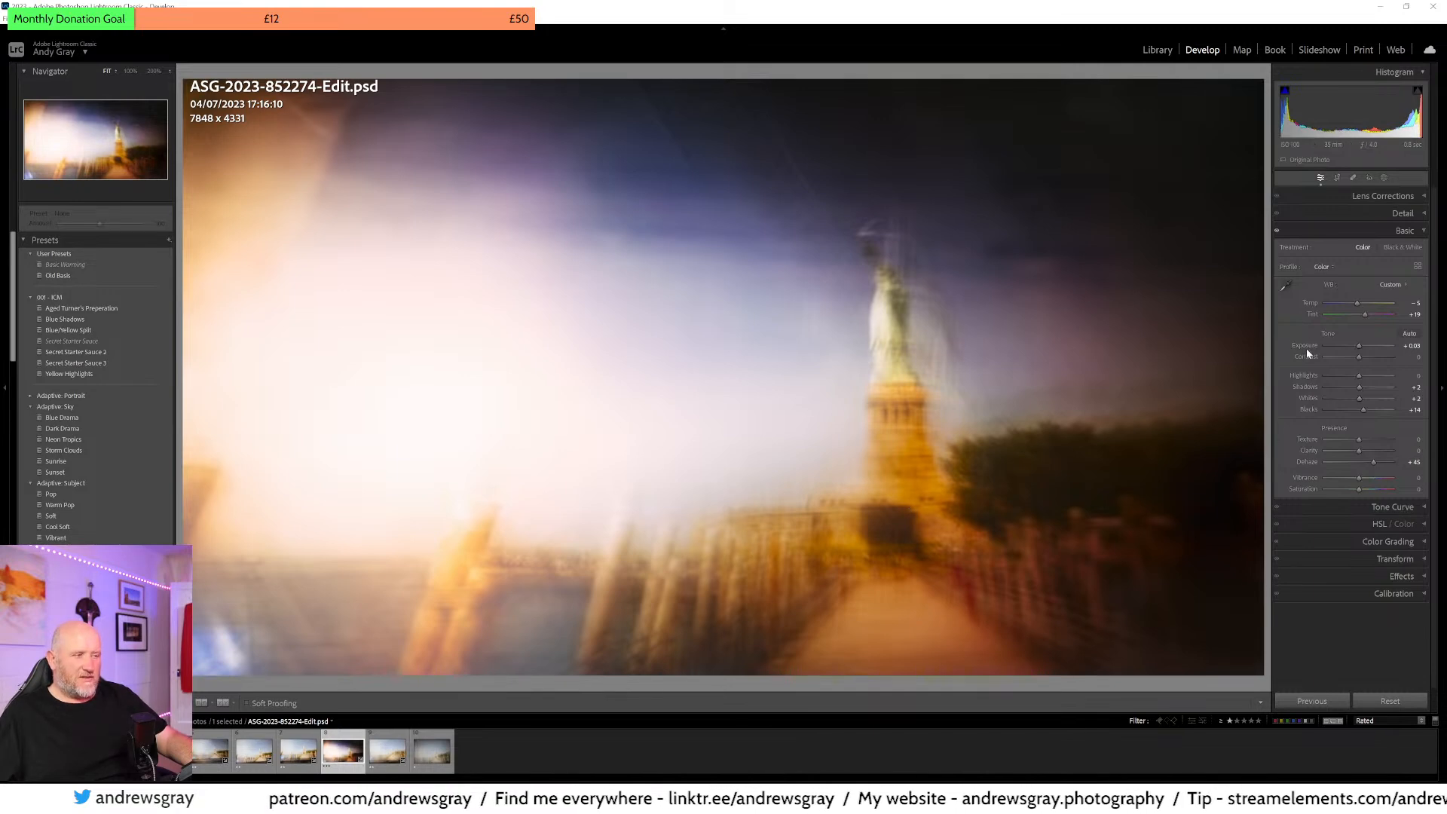
double_click(1374, 462)
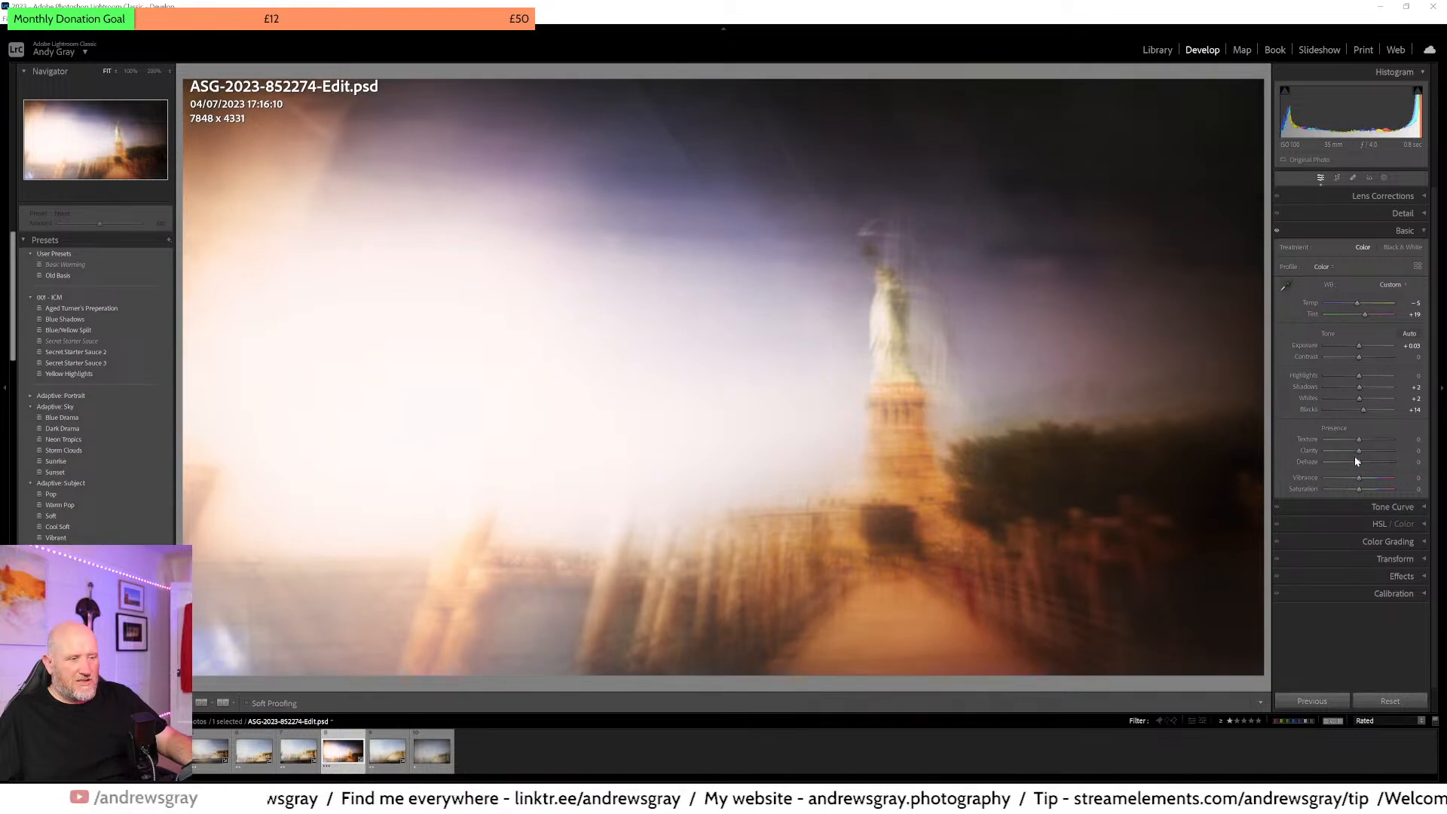
- Create a brush mask with Auto Mask and paint it over the statue's pedestal, the pier posts and the foreground path
click(1385, 179)
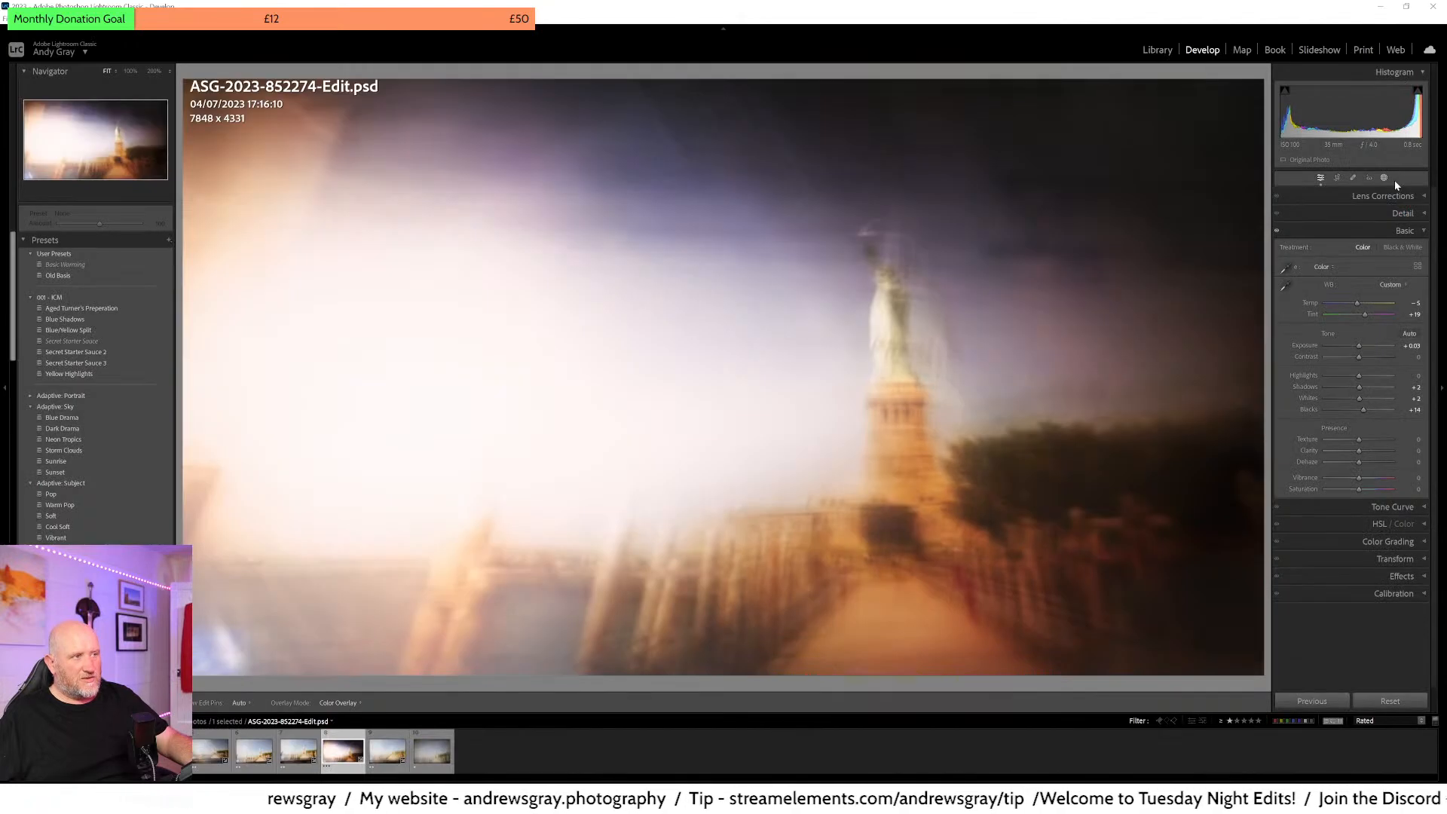
click(1385, 179)
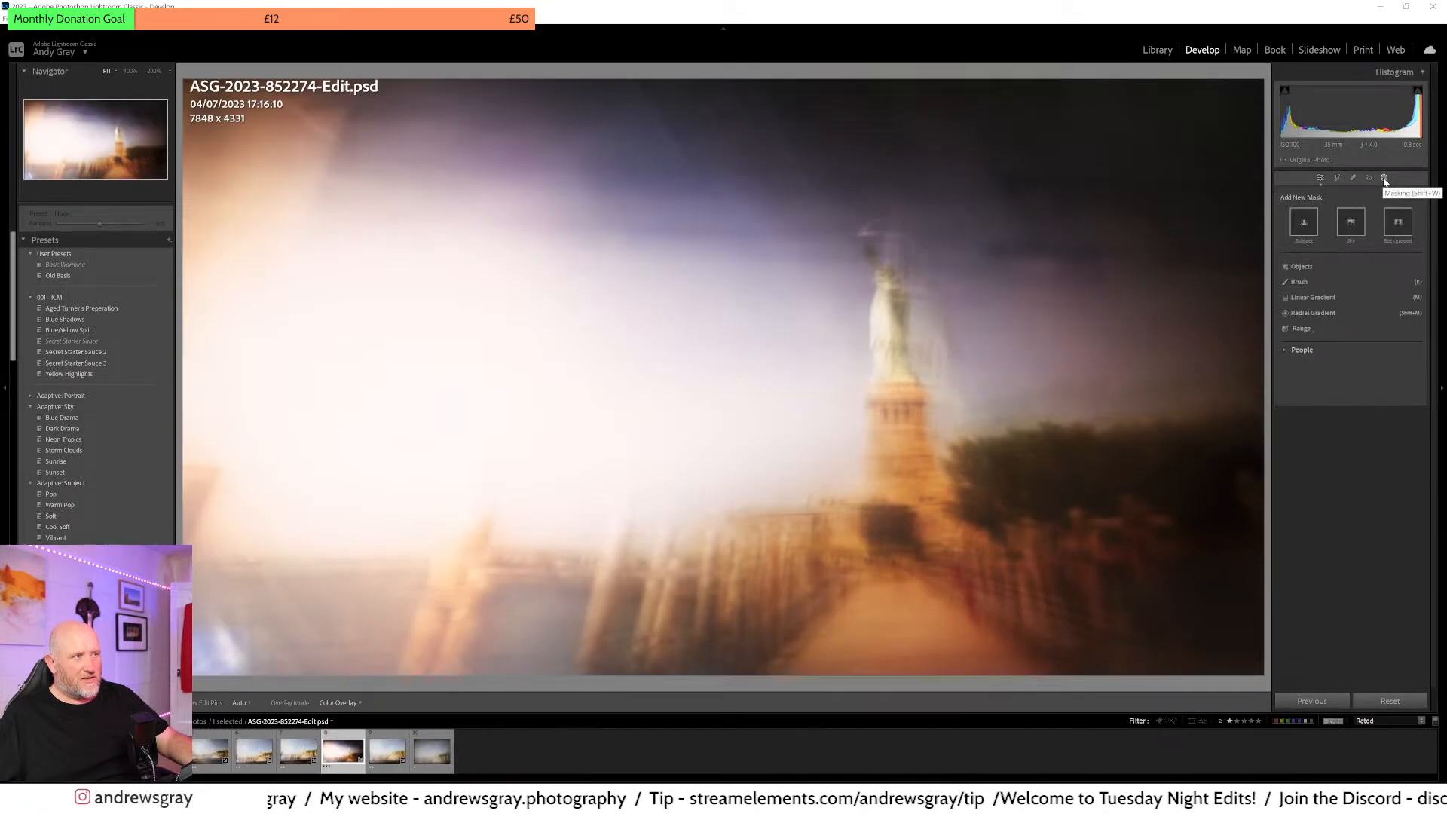
click(1299, 283)
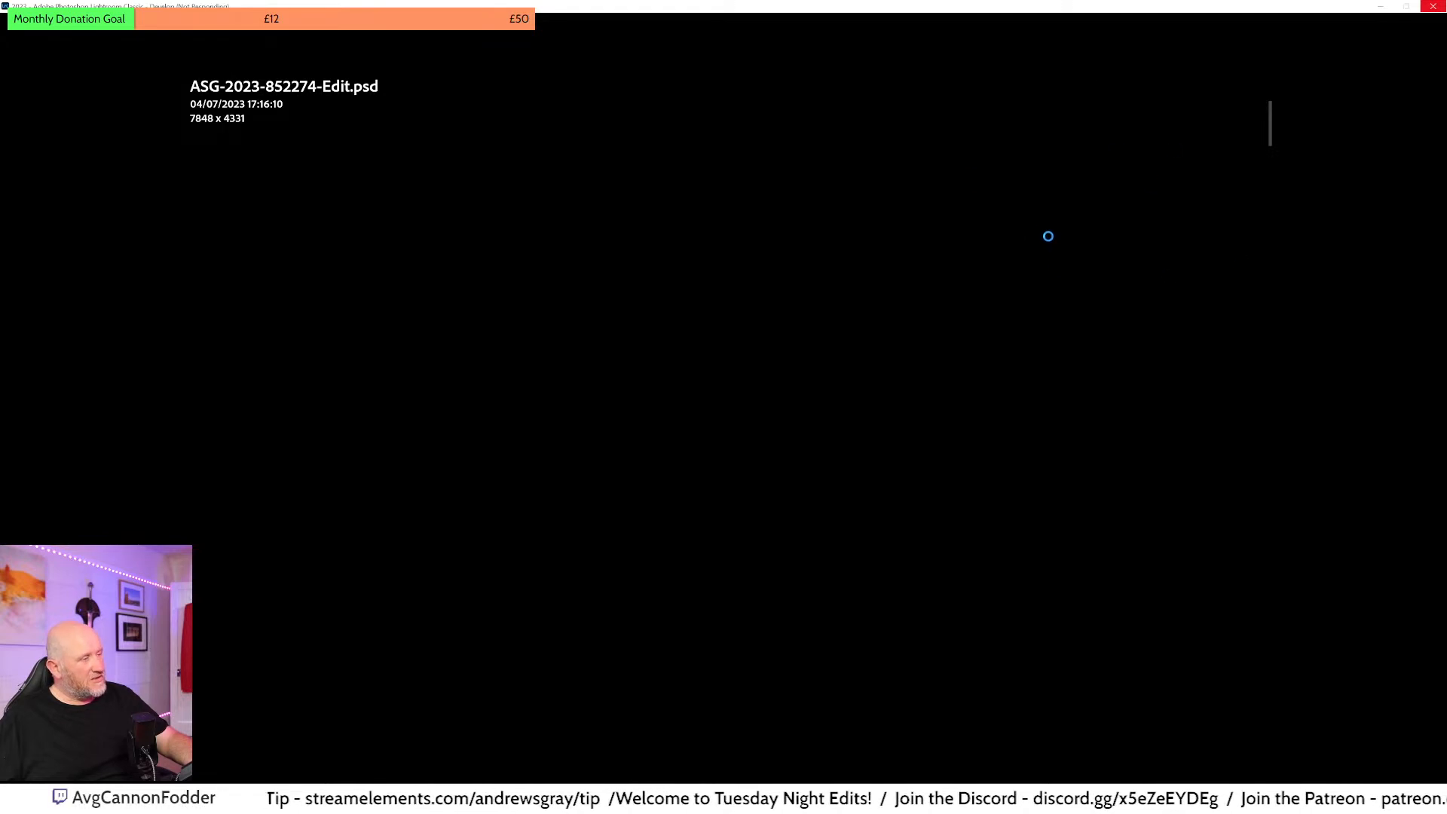
key(k)
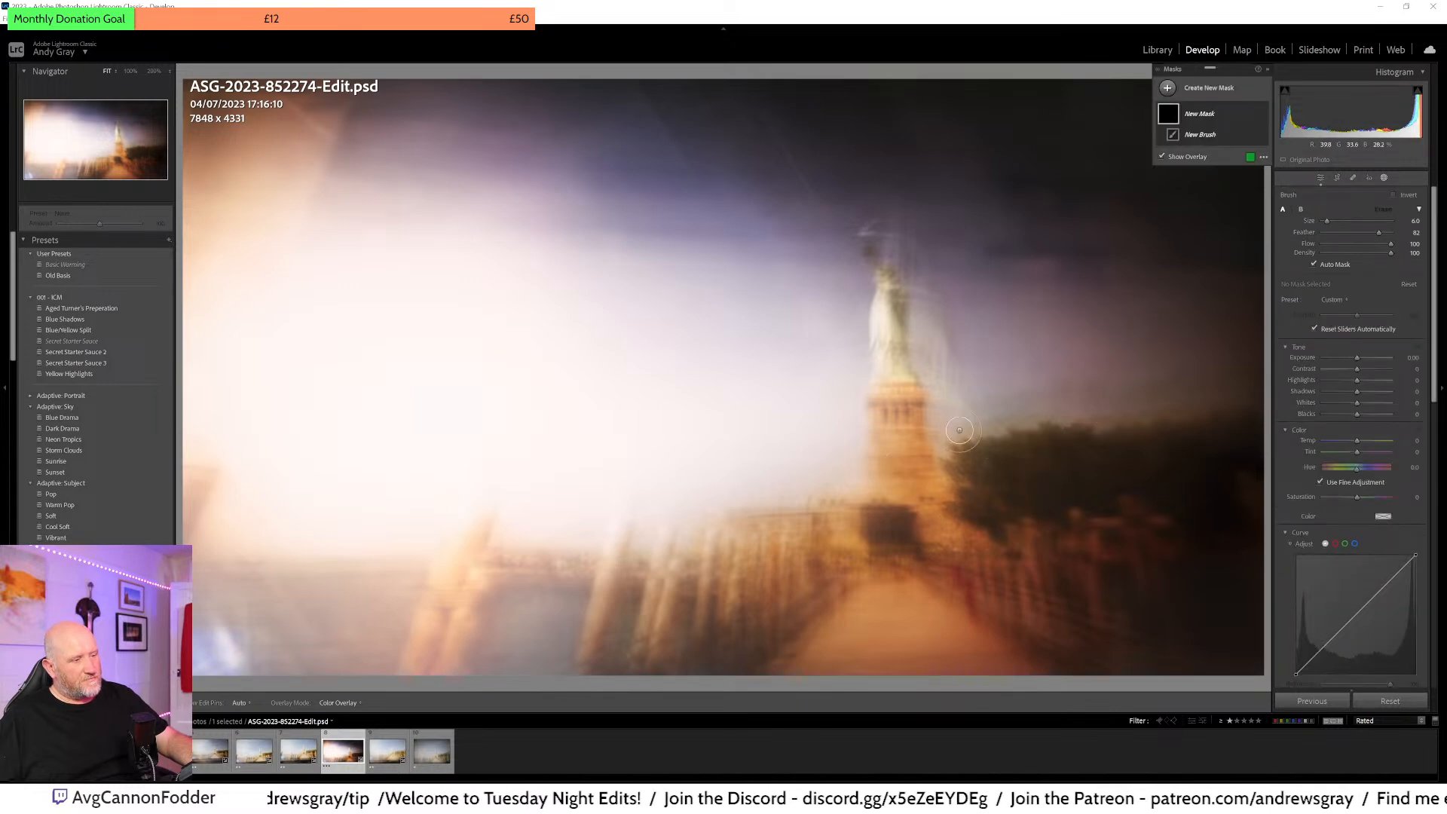
click(884, 404)
key(h)
mouse_move(909, 413)
mouse_down()
mouse_move(924, 511)
mouse_move(883, 417)
mouse_move(906, 393)
mouse_move(886, 392)
mouse_move(886, 526)
mouse_move(936, 498)
mouse_move(947, 530)
mouse_move(1007, 554)
mouse_move(991, 555)
mouse_move(1004, 566)
mouse_move(935, 558)
mouse_move(921, 582)
mouse_move(941, 585)
mouse_move(878, 532)
mouse_move(912, 527)
mouse_move(942, 581)
mouse_move(931, 607)
mouse_move(857, 592)
mouse_move(931, 575)
mouse_move(817, 516)
mouse_move(857, 514)
mouse_move(880, 529)
mouse_move(755, 521)
mouse_move(757, 543)
mouse_move(836, 550)
mouse_move(737, 564)
mouse_move(882, 545)
mouse_move(710, 629)
mouse_move(796, 641)
mouse_move(684, 670)
mouse_move(742, 603)
mouse_move(730, 552)
mouse_move(695, 565)
mouse_move(651, 677)
mouse_move(737, 600)
mouse_move(706, 610)
mouse_move(696, 536)
mouse_move(756, 544)
mouse_move(688, 624)
mouse_up()
mouse_move(982, 657)
mouse_down()
mouse_move(904, 625)
mouse_move(904, 610)
mouse_move(970, 662)
mouse_move(995, 603)
mouse_move(1021, 679)
mouse_move(1040, 586)
mouse_move(1058, 566)
mouse_move(1107, 580)
mouse_move(1085, 547)
mouse_move(1130, 554)
mouse_move(1144, 538)
mouse_move(1132, 619)
mouse_move(1104, 661)
mouse_move(1092, 614)
mouse_move(1044, 616)
mouse_move(1092, 675)
mouse_move(1166, 674)
mouse_move(991, 637)
mouse_move(1015, 597)
mouse_move(1173, 674)
mouse_move(890, 675)
mouse_move(947, 636)
mouse_move(936, 619)
mouse_move(829, 634)
mouse_move(739, 685)
mouse_move(1046, 701)
mouse_move(1121, 680)
mouse_move(1150, 629)
mouse_move(1230, 679)
mouse_up()
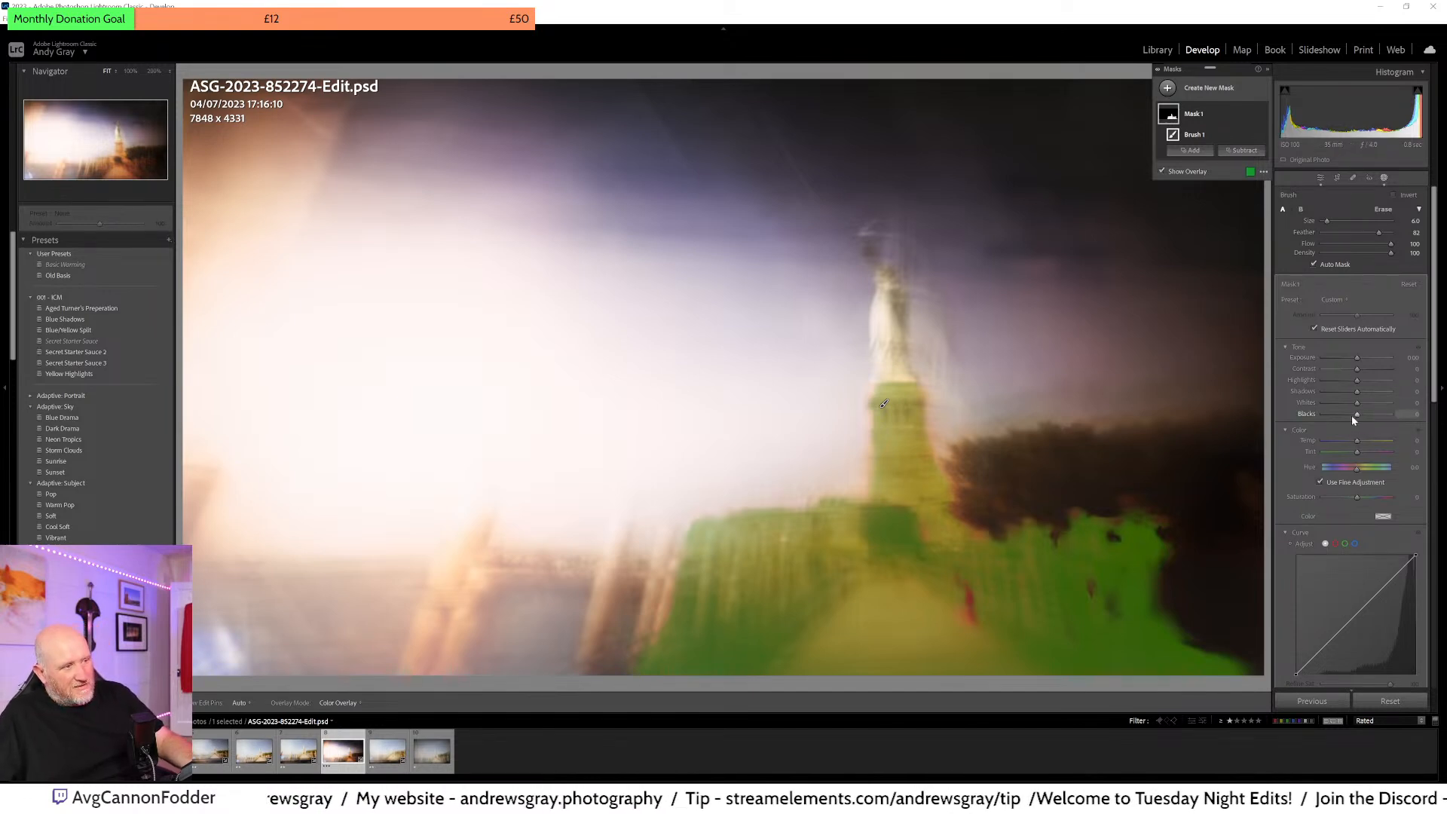
- Set the pedestal and pier mask's Dehaze to about 18 and its Clarity to −25
scroll(1368, 450, down, 5)
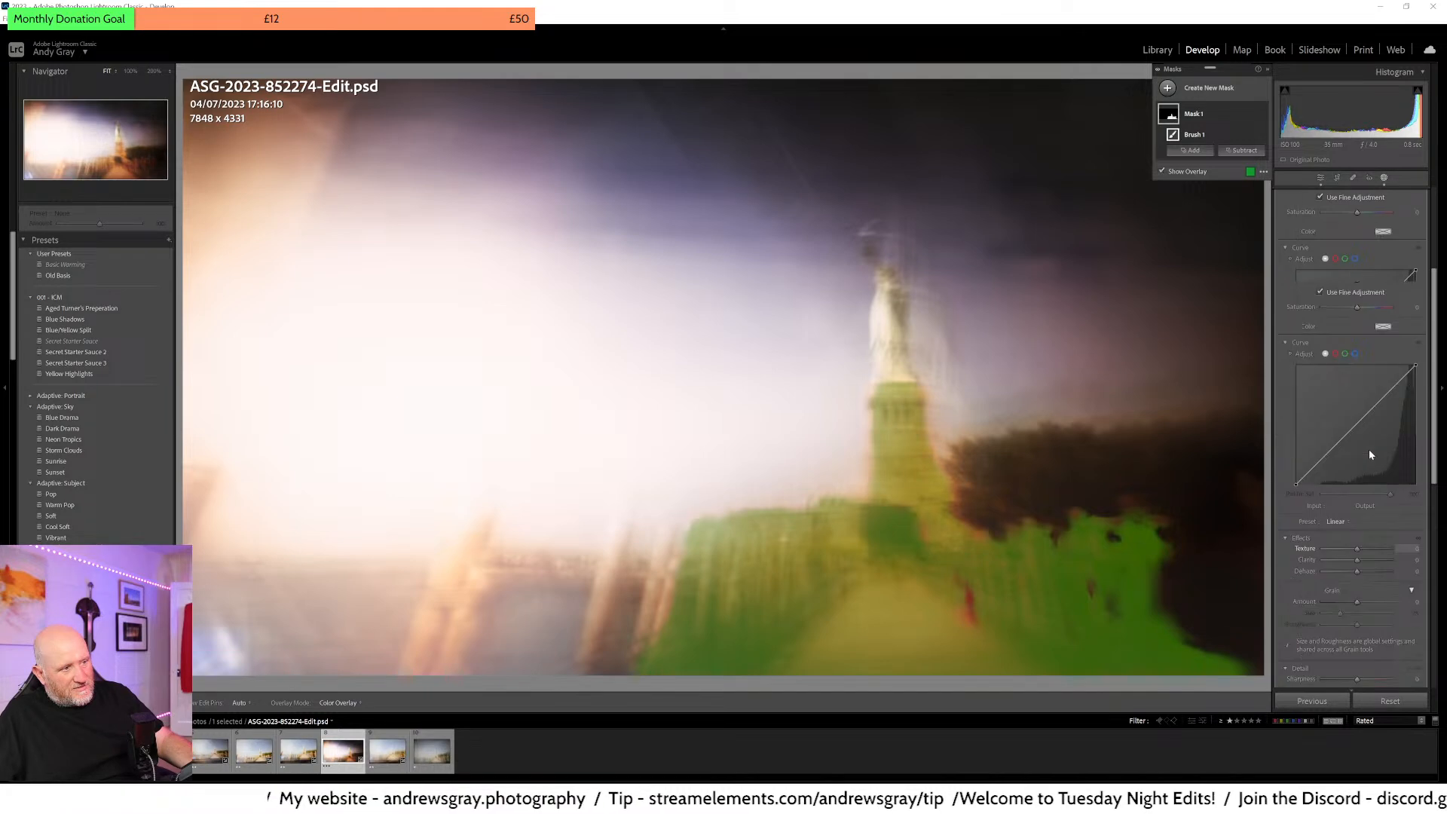
drag(1358, 571, 1369, 576)
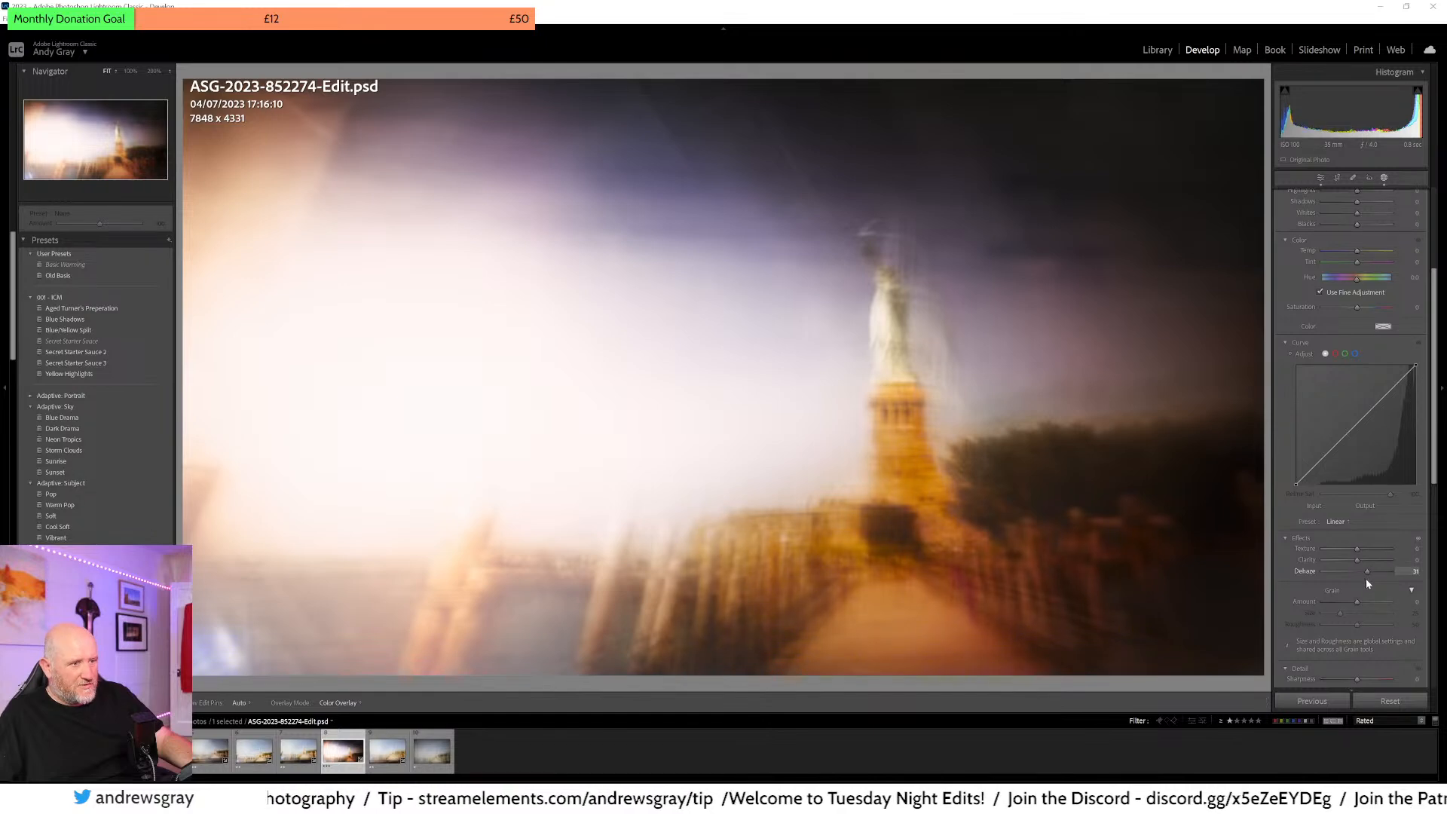
drag(1364, 579, 1362, 581)
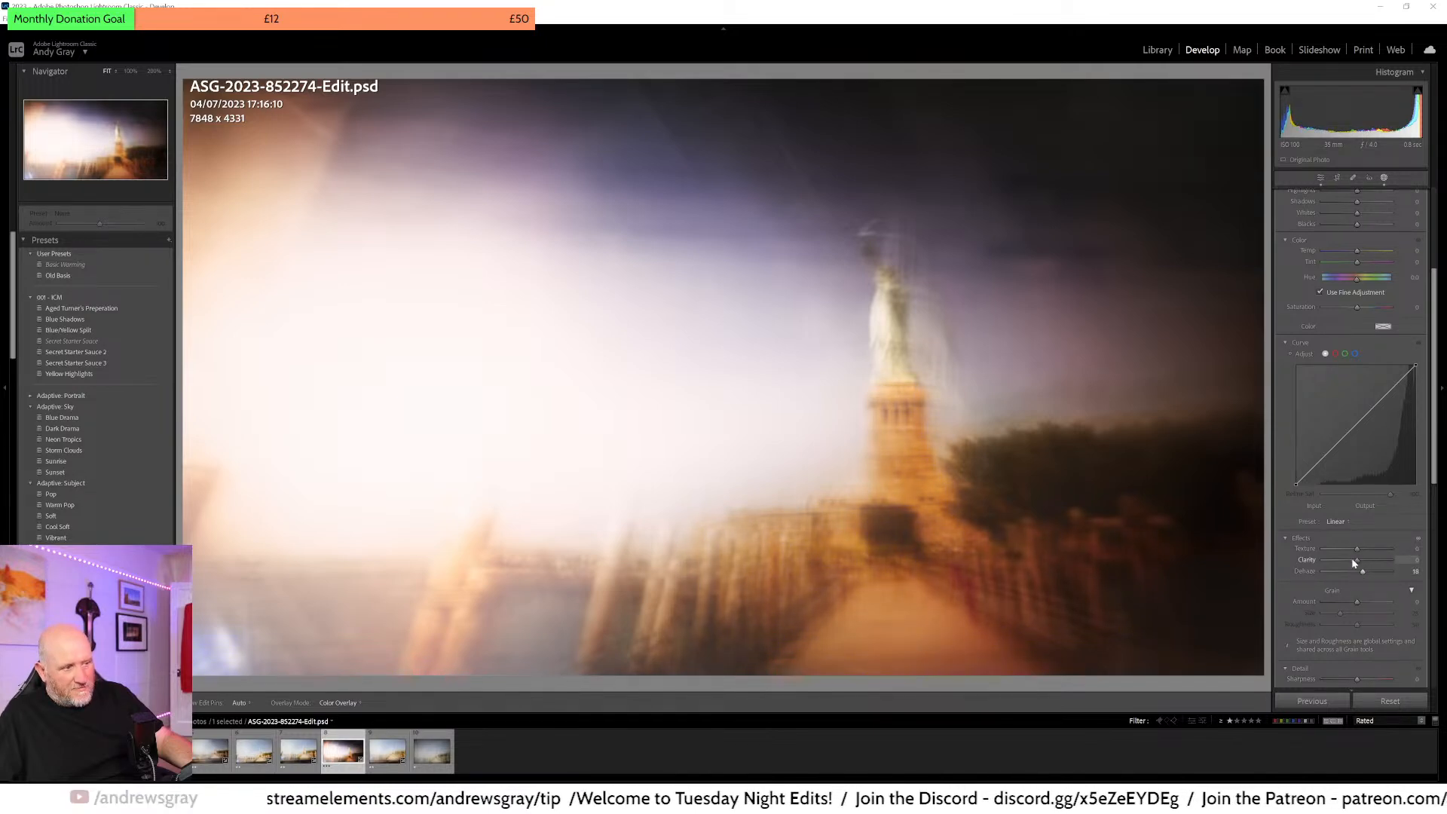
mouse_move(1342, 560)
mouse_down()
mouse_move(1371, 567)
mouse_move(1346, 567)
mouse_up()
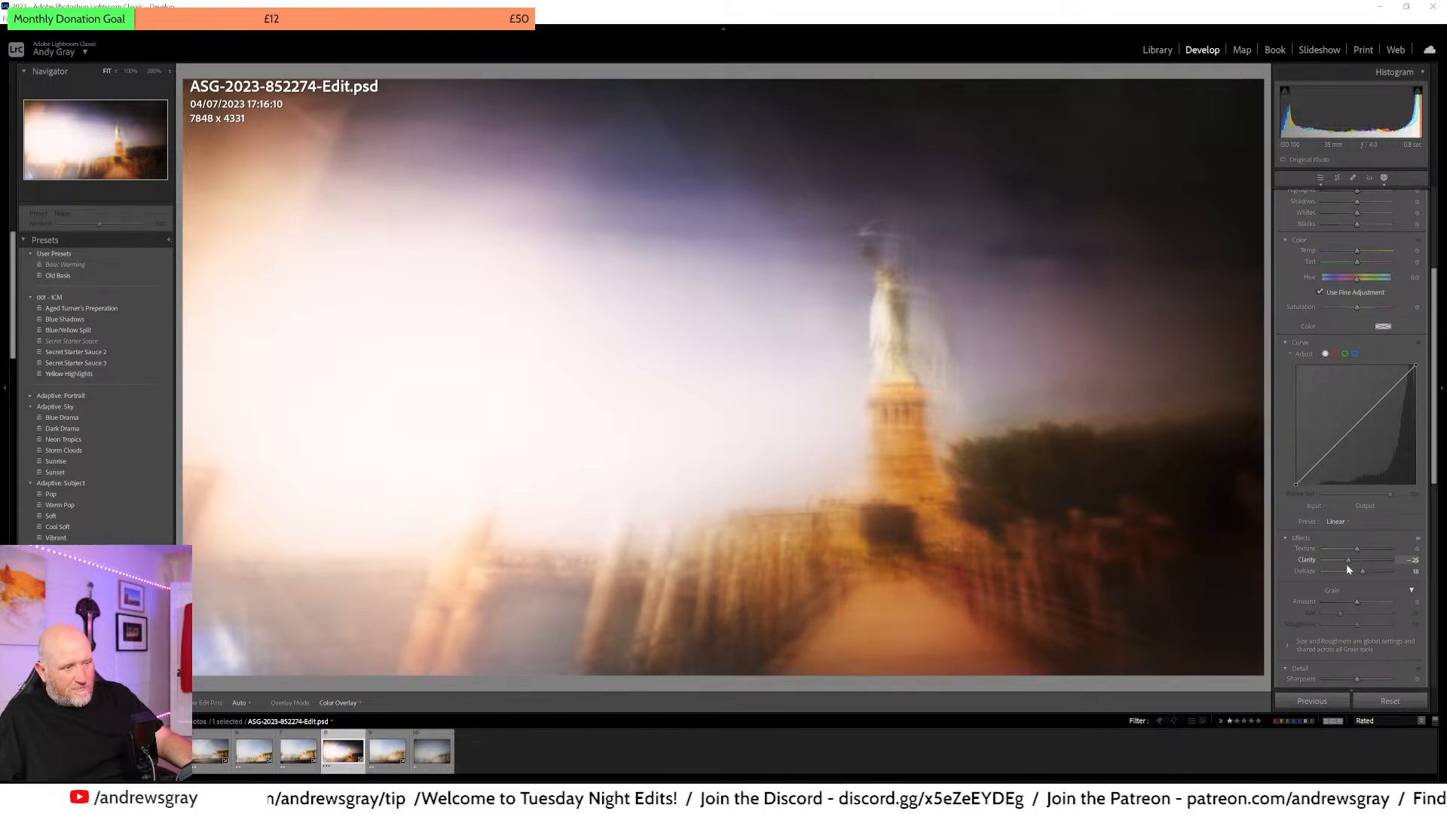
key(k)
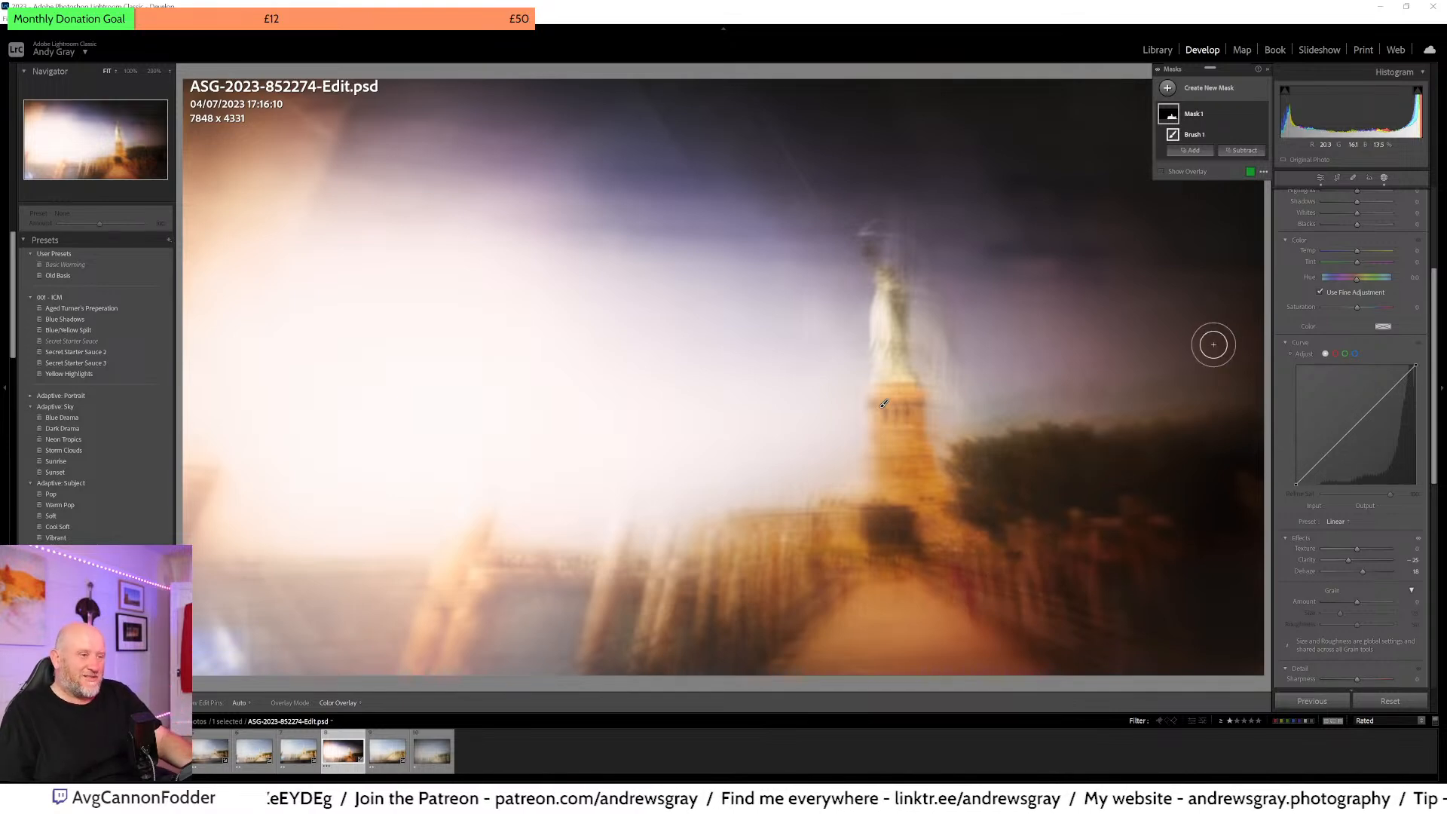
- Shift the Hue of the pedestal and pier mask slightly toward yellow, using fine adjustment
scroll(1373, 392, up, 4)
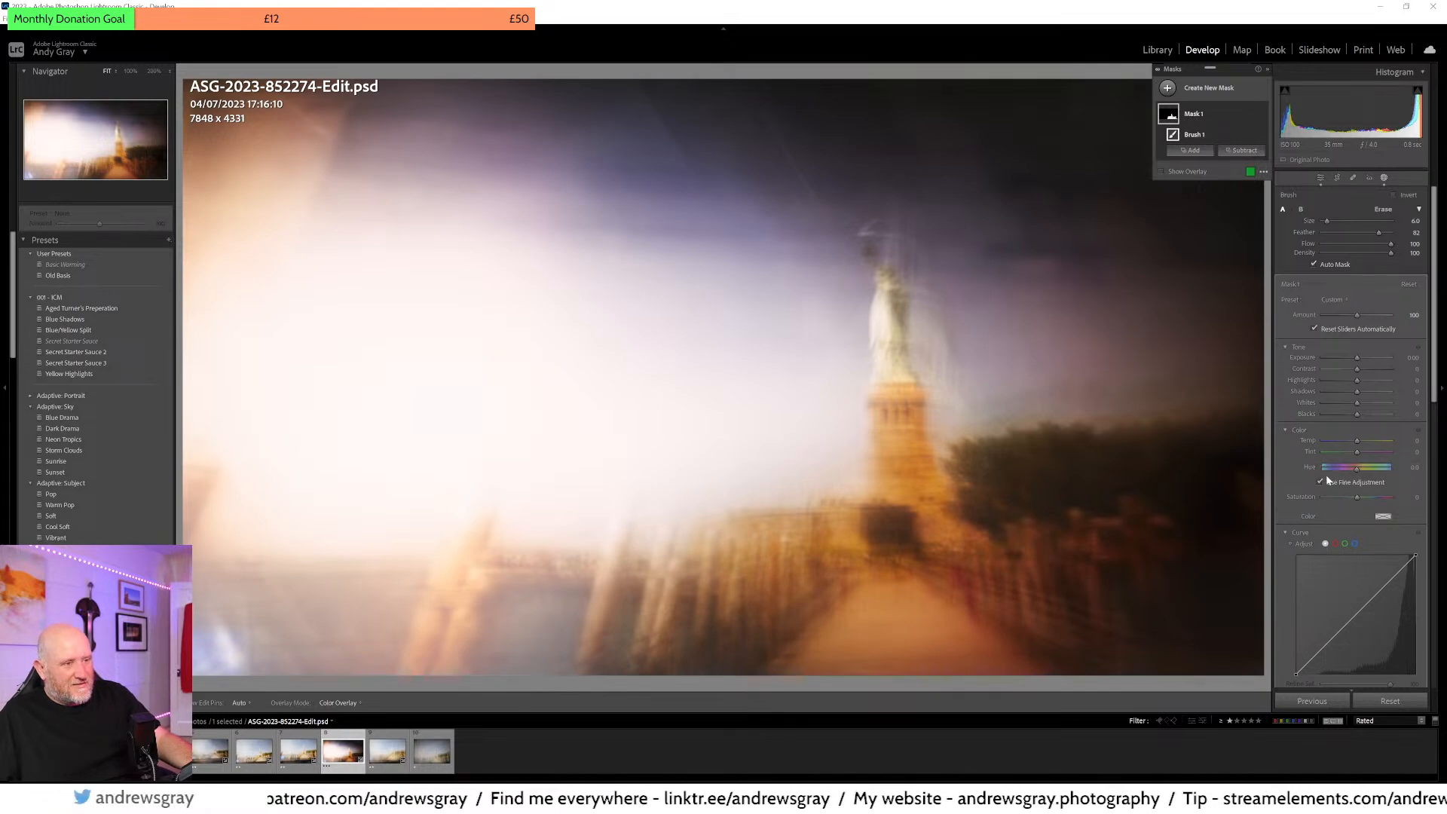
drag(1355, 475, 1387, 478)
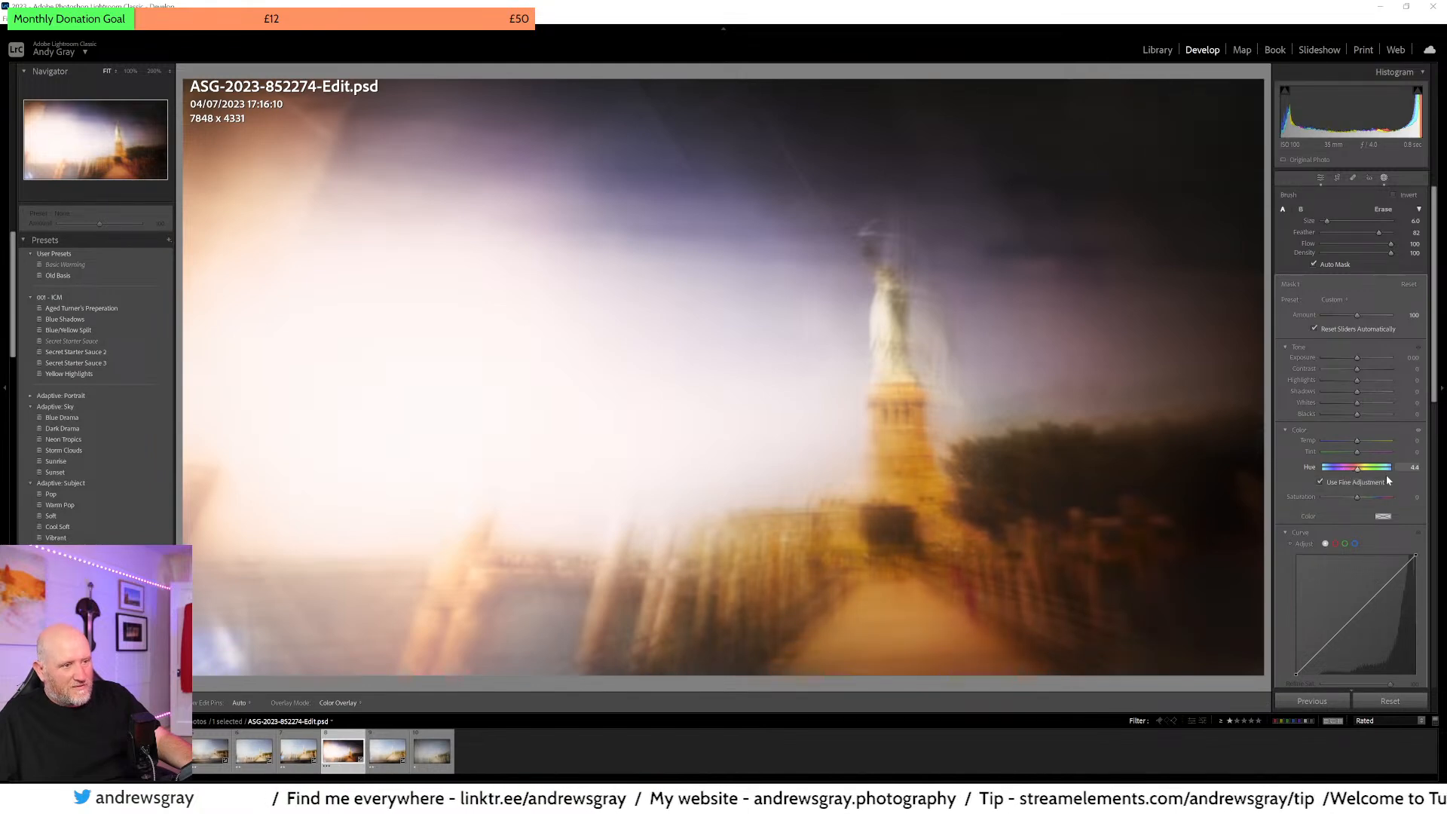
drag(1372, 479, 1383, 481)
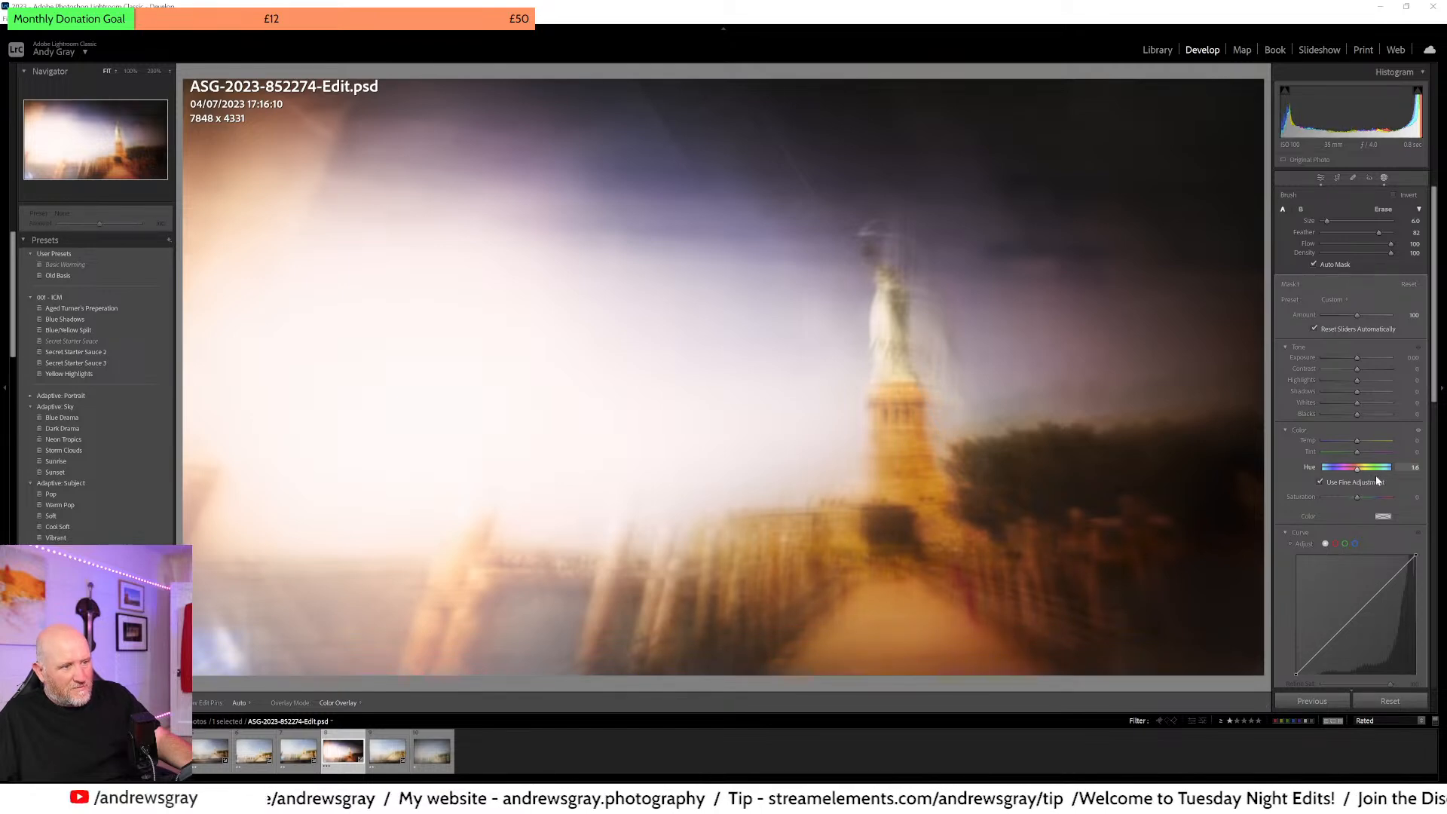
- Fine-tune the pedestal and pier mask's Hue to about 0.5 and leave masking
drag(1376, 479, 1362, 477)
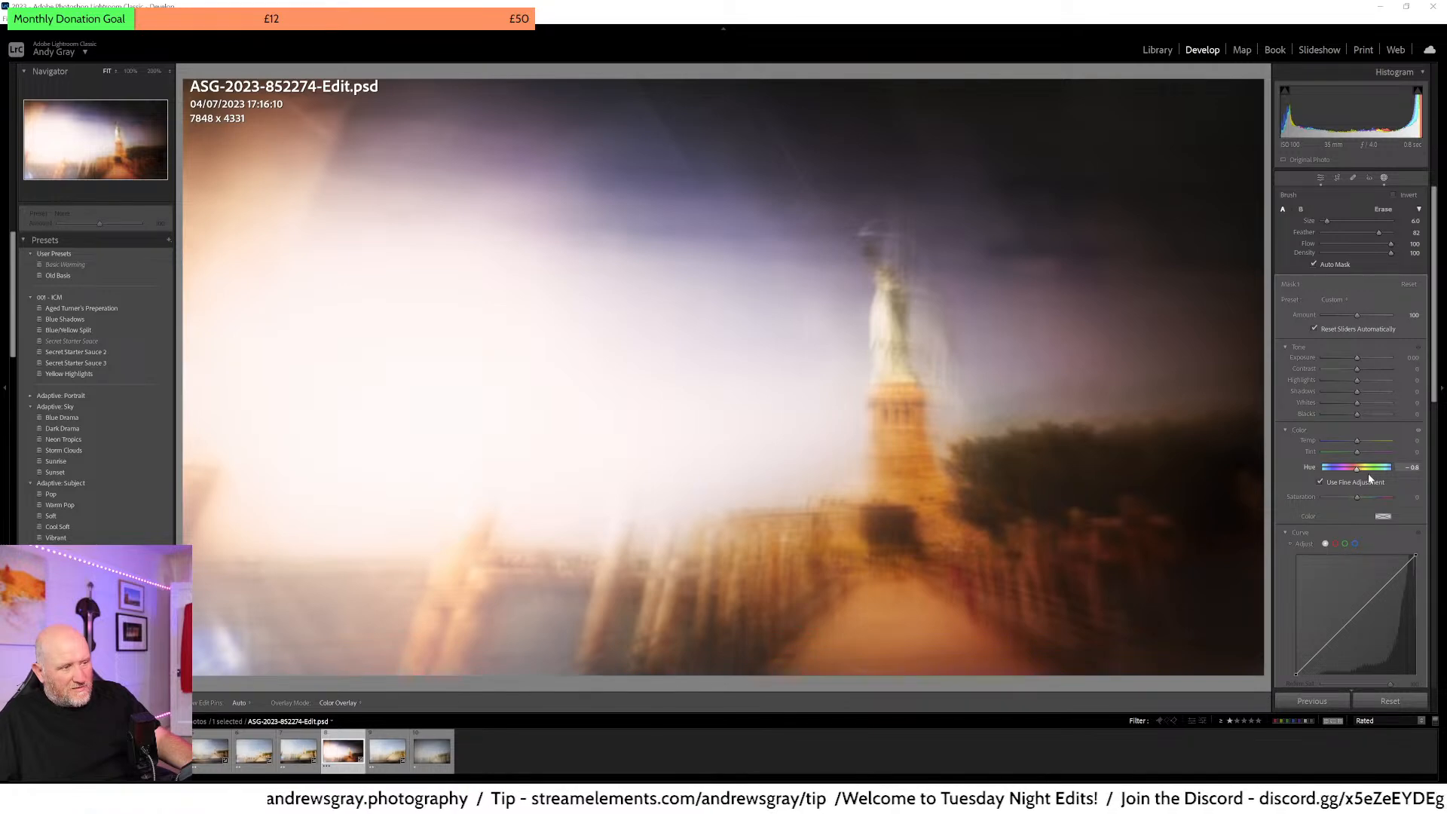
drag(1368, 473, 1374, 480)
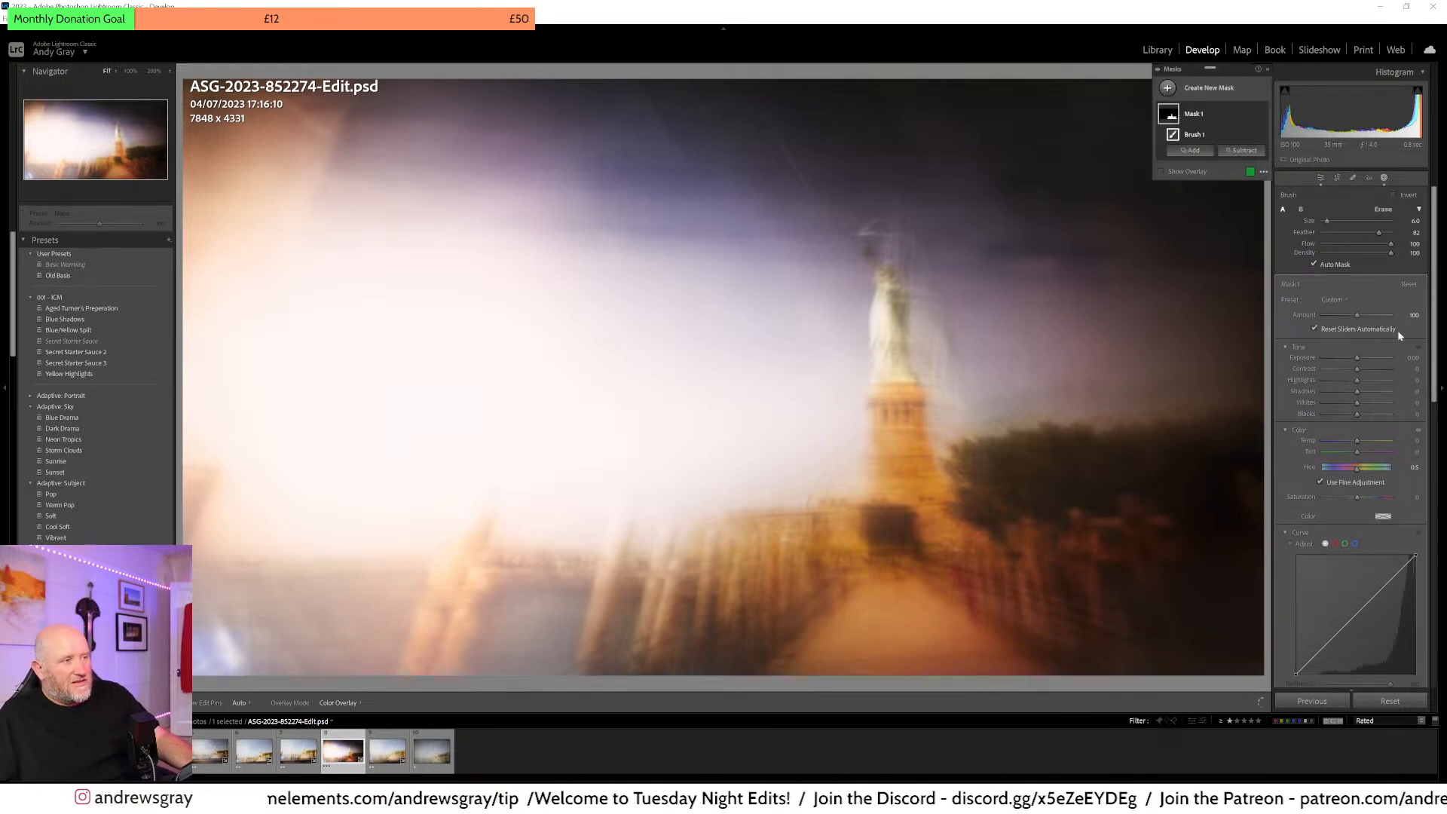
drag(1364, 368, 1322, 379)
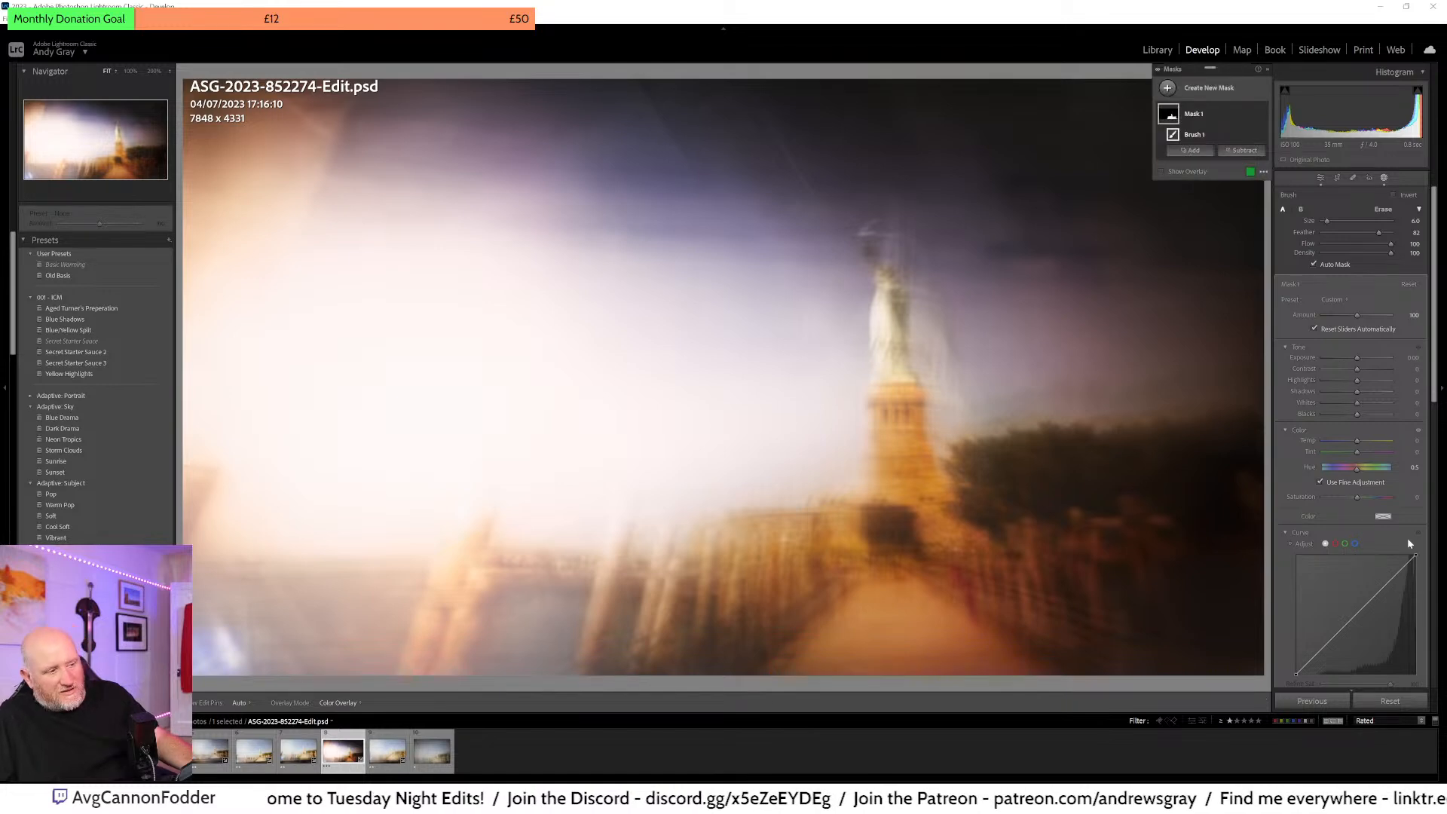
click(1320, 179)
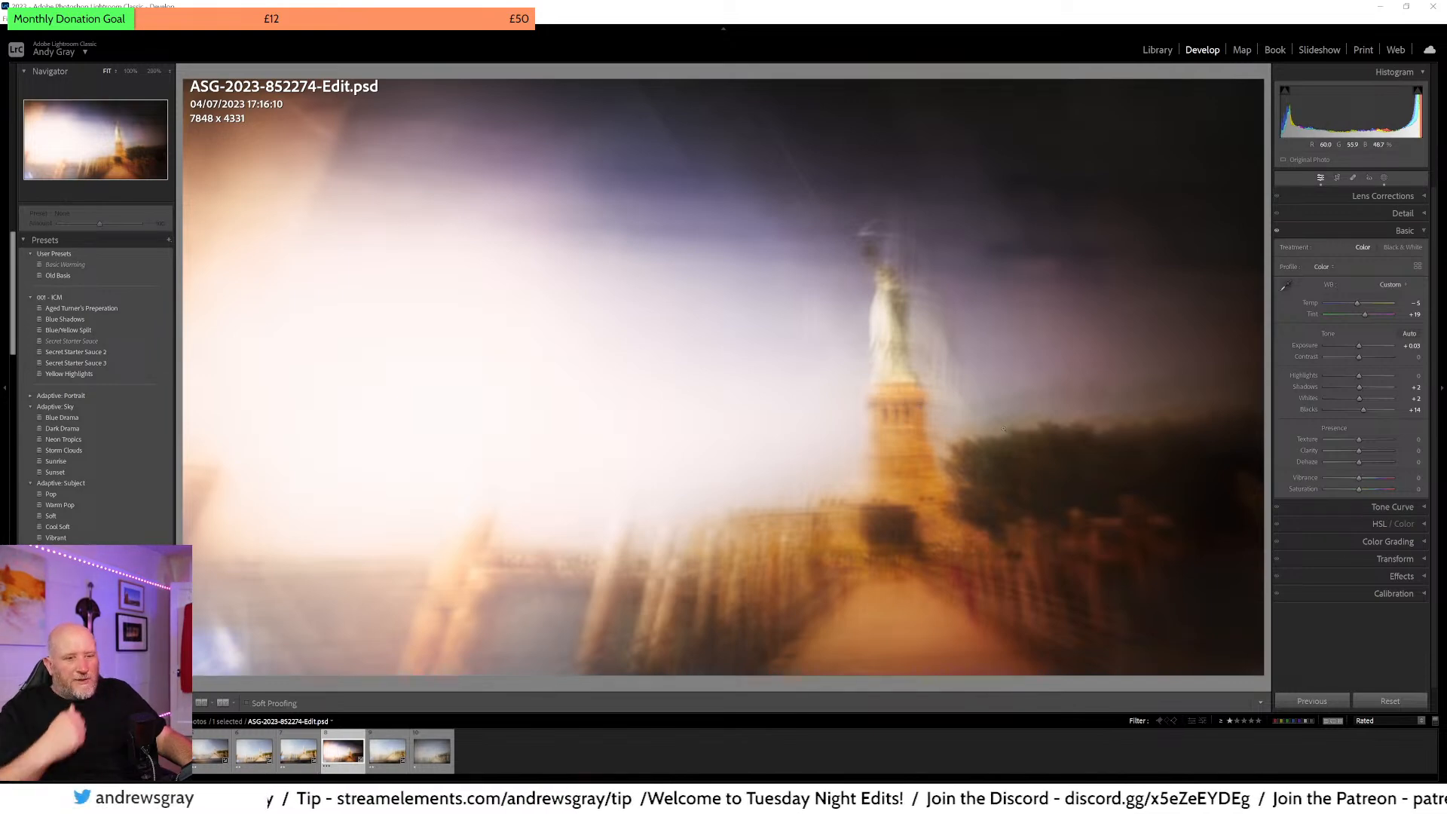
- Create a virtual copy of the photo and crop it to 1 x 1, keeping the statue right of centre
right_click(820, 446)
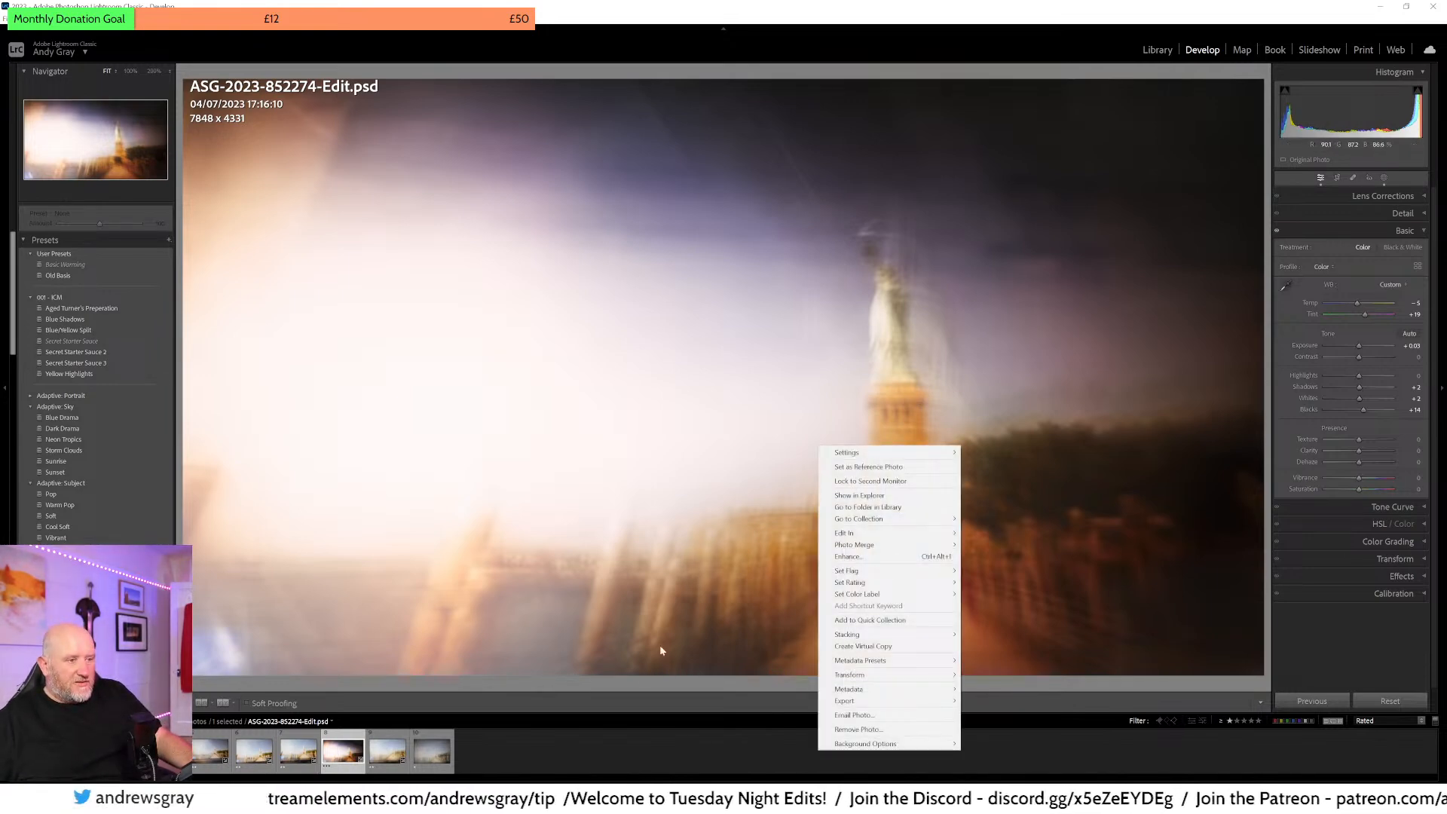
click(900, 647)
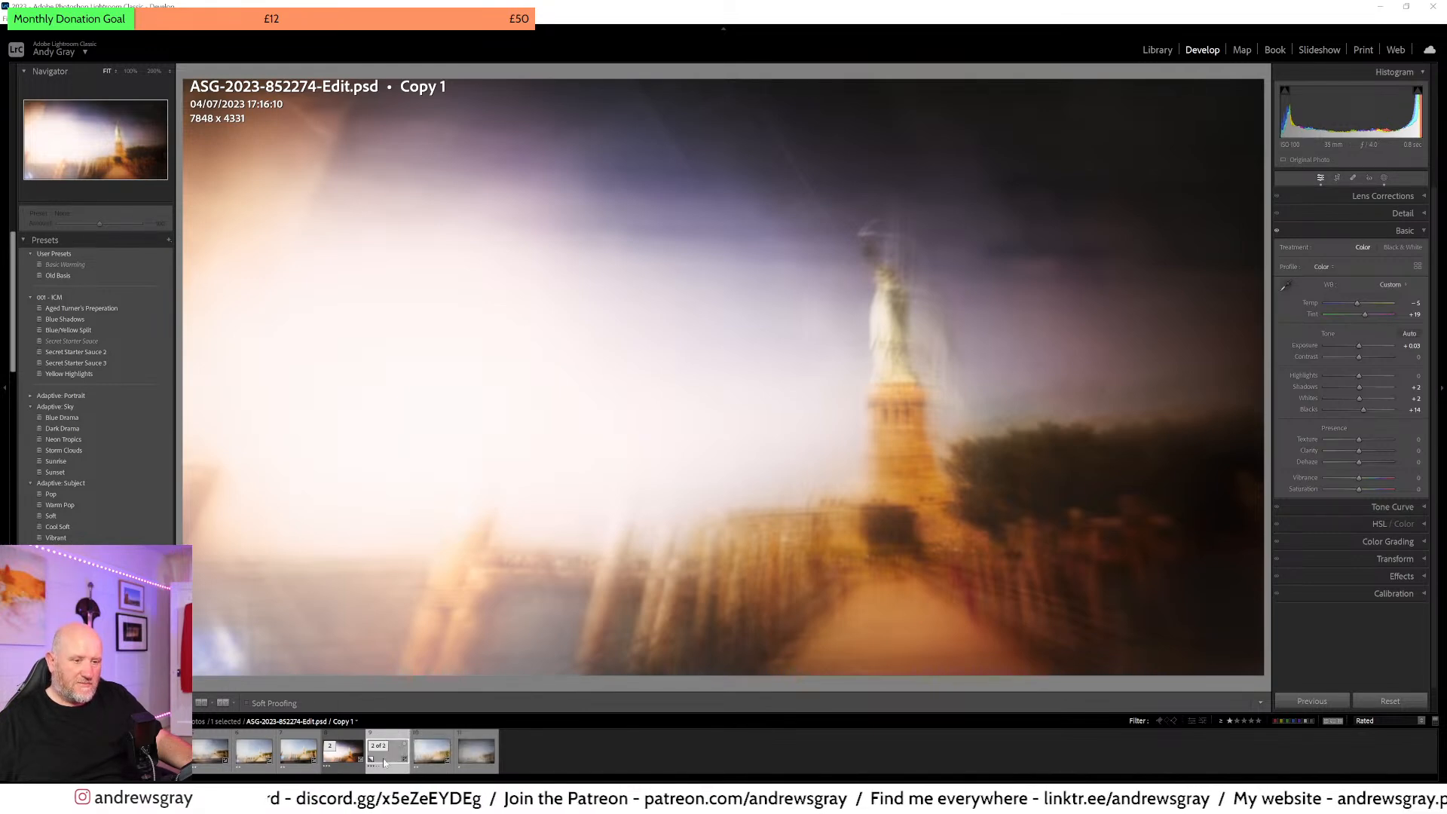
click(1337, 180)
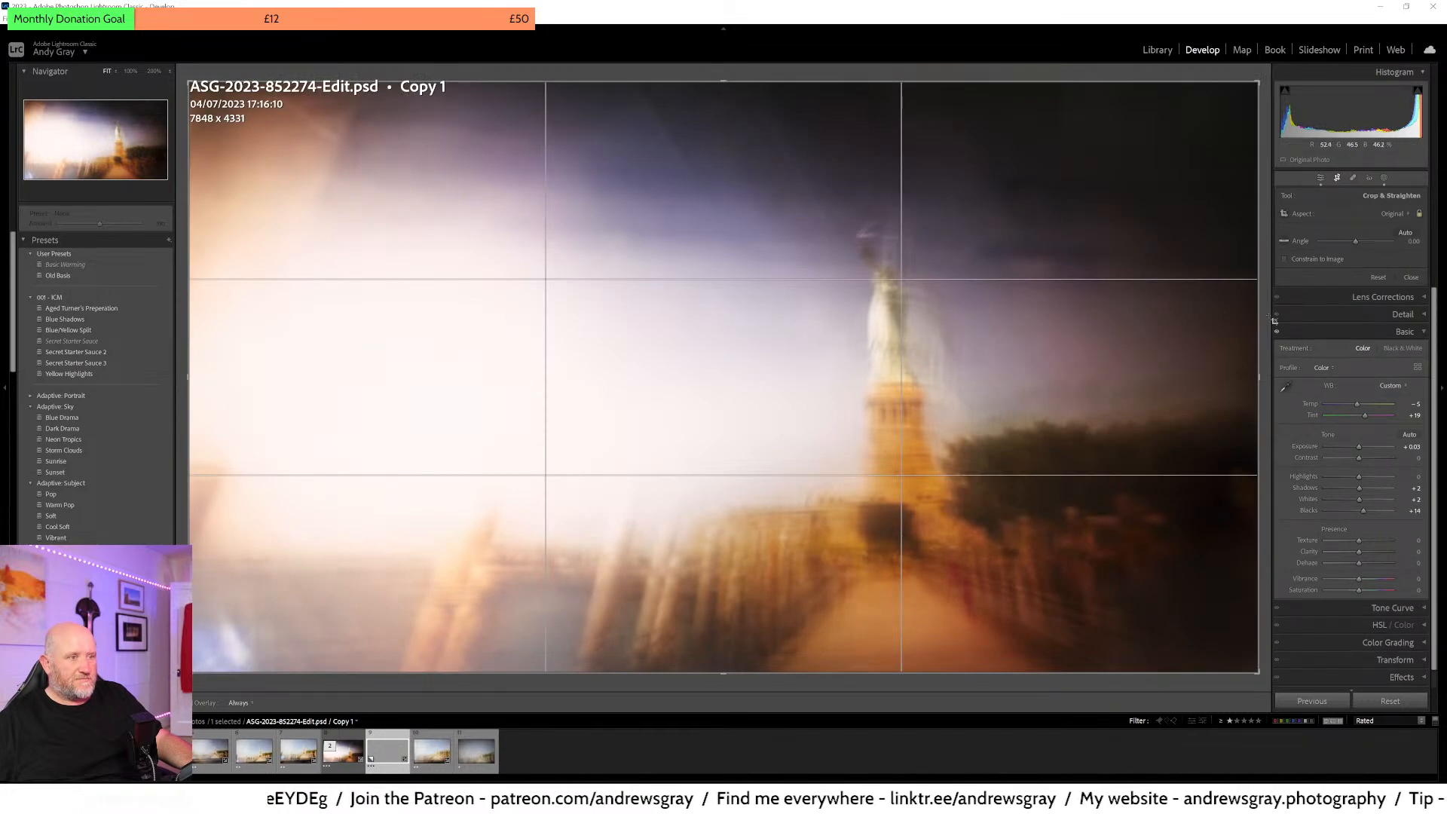
click(1392, 214)
click(1310, 264)
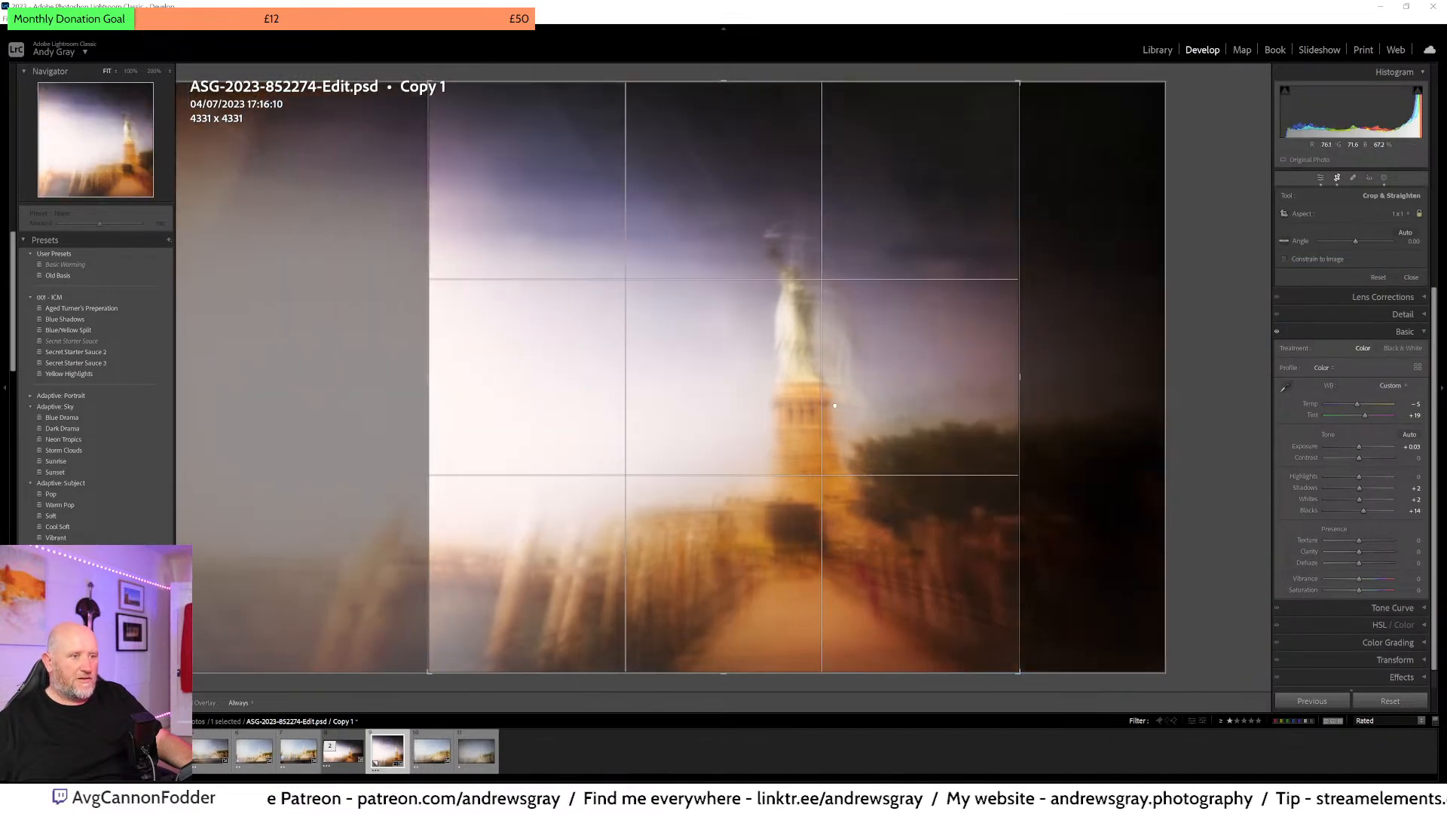
drag(834, 406, 795, 422)
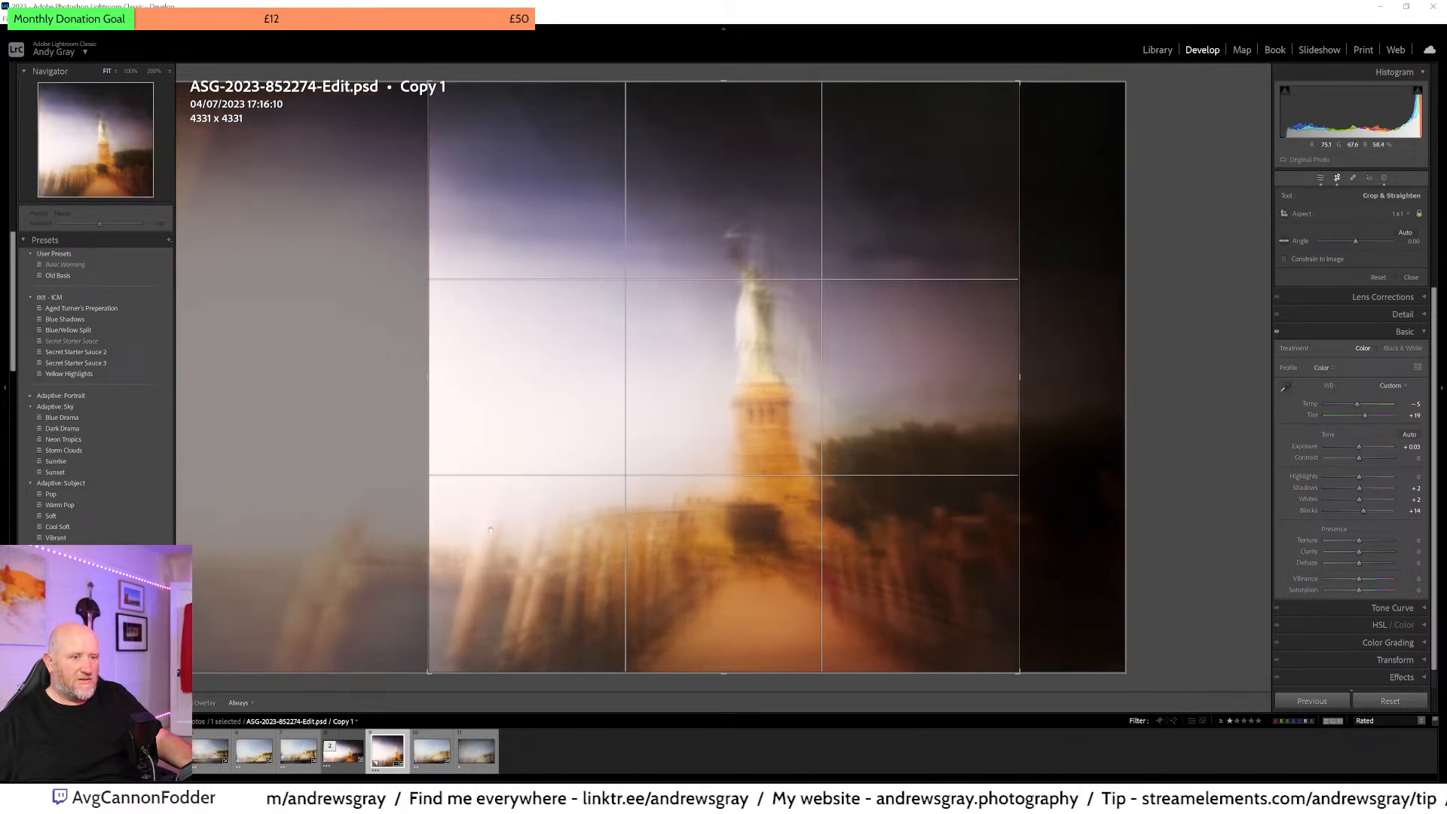
mouse_move(794, 442)
mouse_down()
mouse_move(952, 453)
mouse_move(809, 458)
mouse_up()
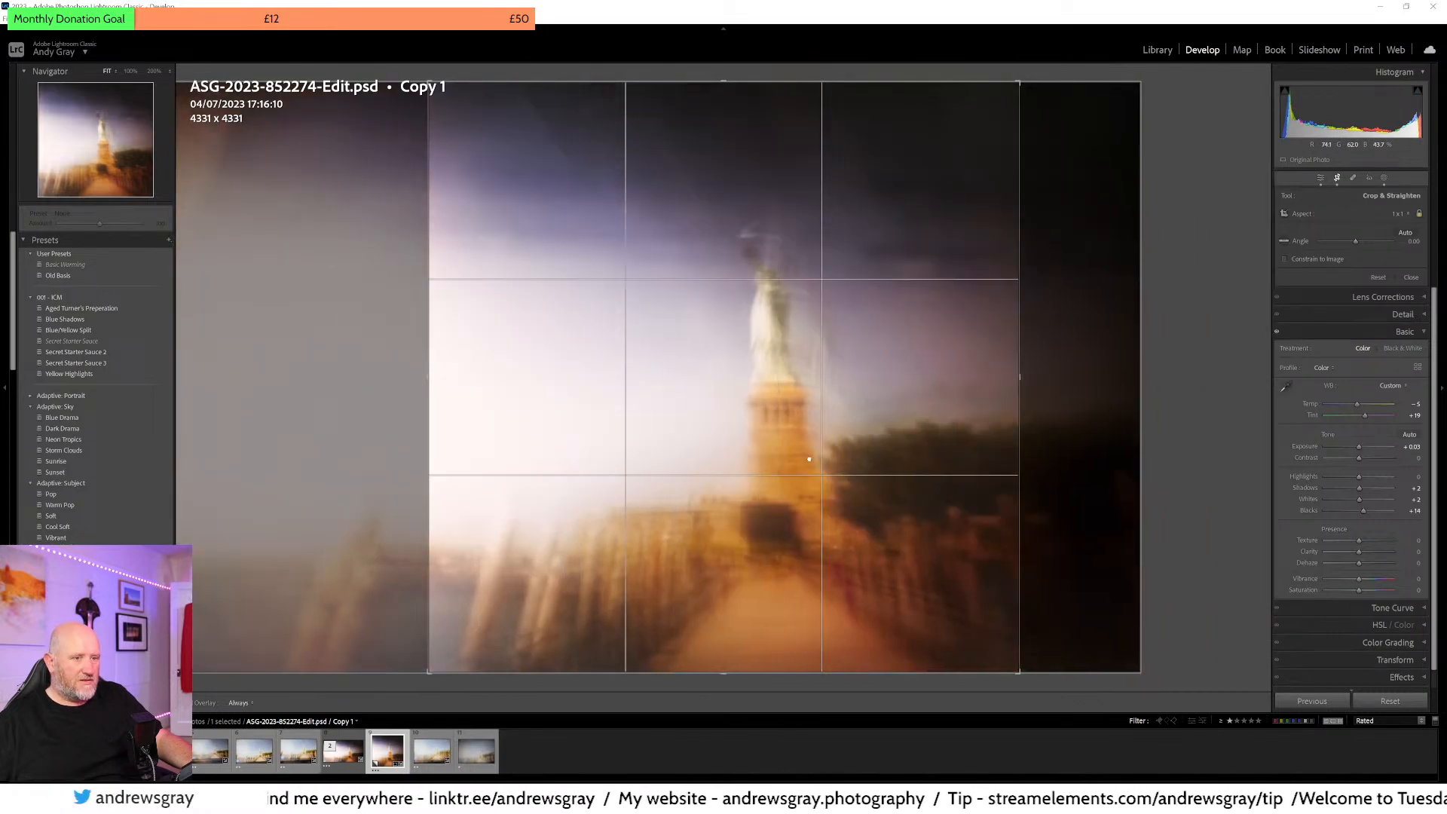
- Rotate the square crop to about 2.8°, reposition the photo so the statue sits on the right-hand thirds line, and apply the crop
mouse_move(1050, 90)
mouse_down()
mouse_move(1068, 106)
mouse_move(1060, 96)
mouse_up()
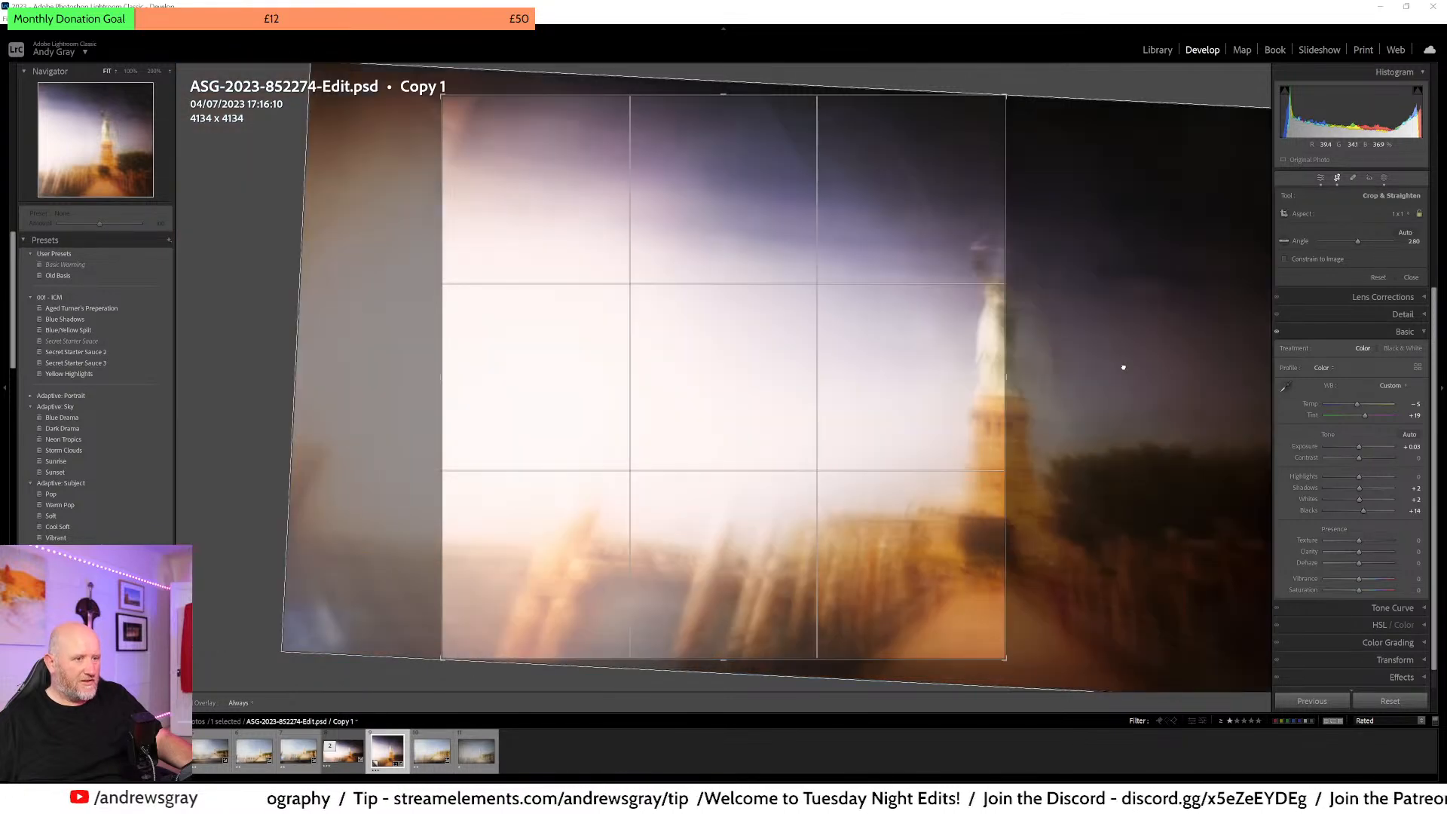
drag(1123, 367, 948, 371)
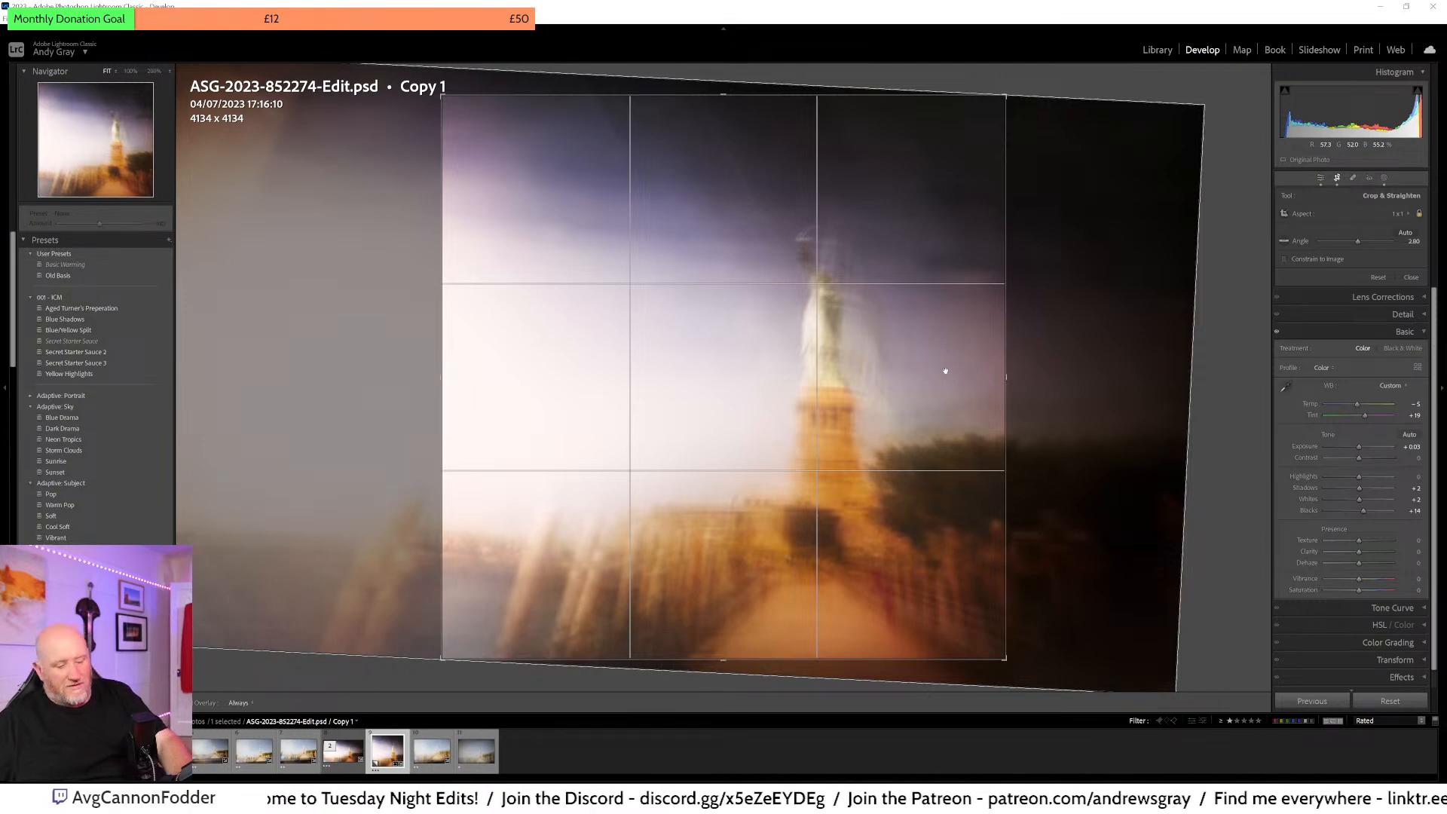
key(Return)
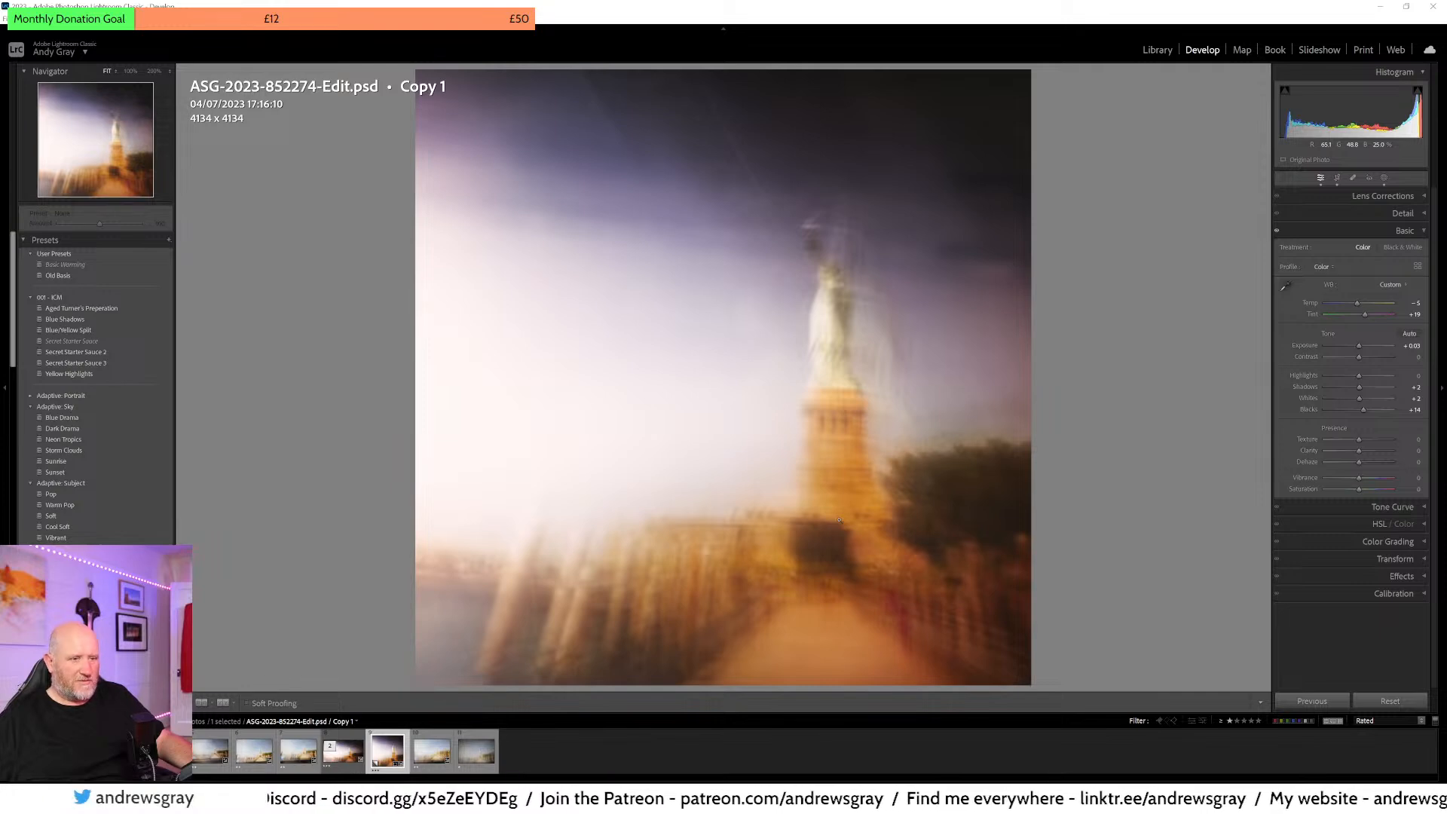
click(1337, 178)
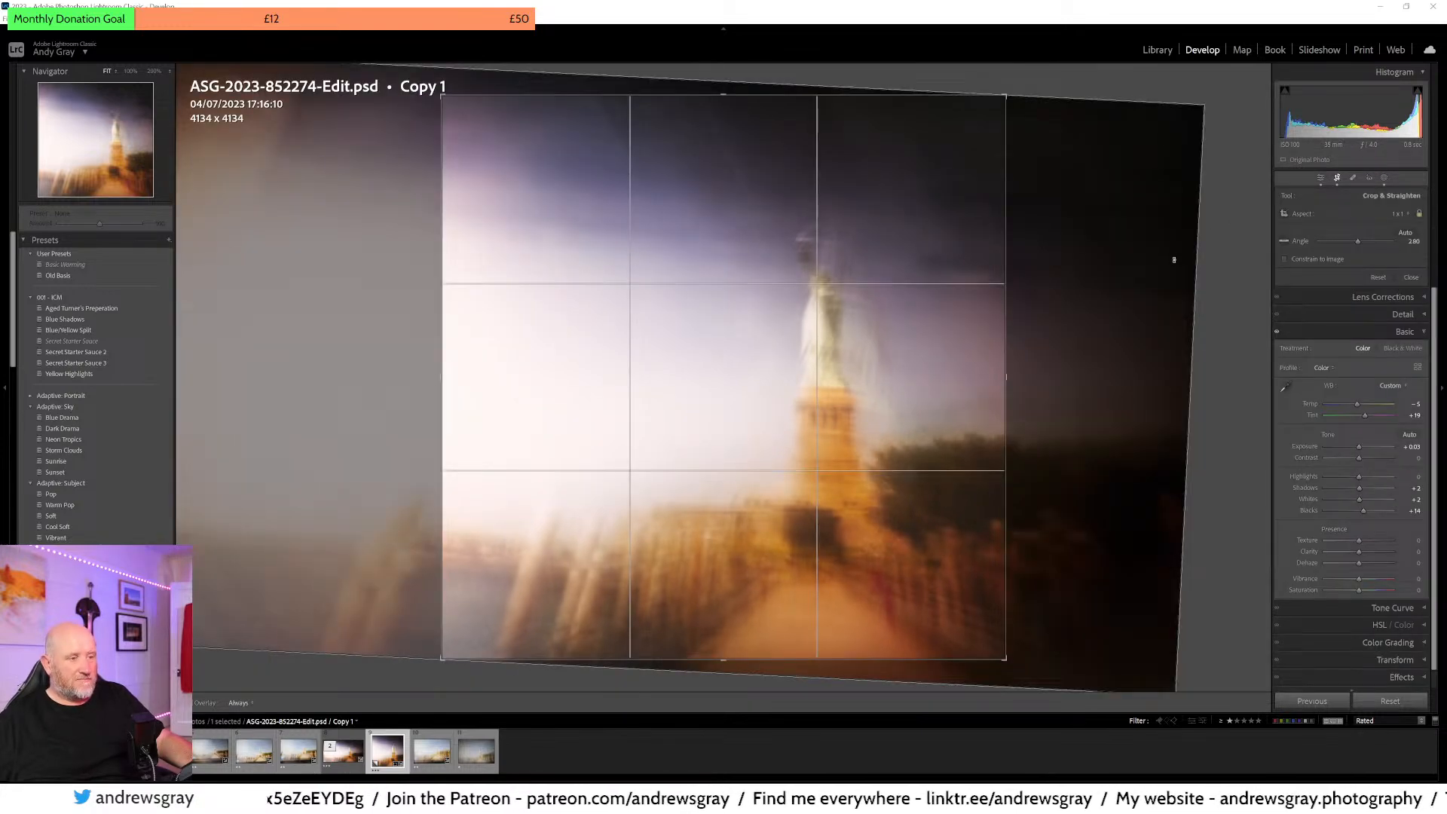
key(Return)
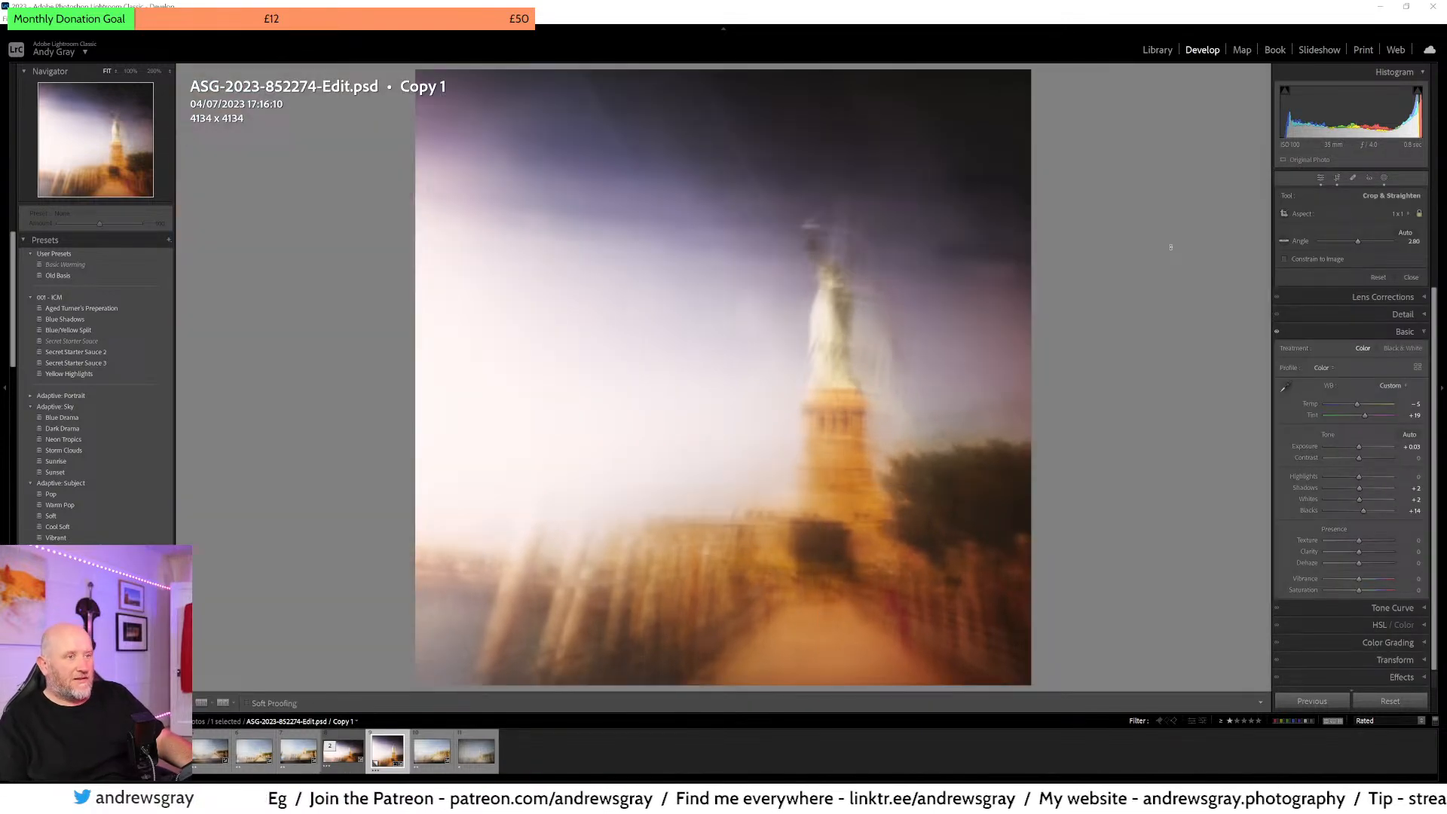
- Create a second virtual copy from the square version and change its crop aspect ratio to 16 x 9
right_click(666, 468)
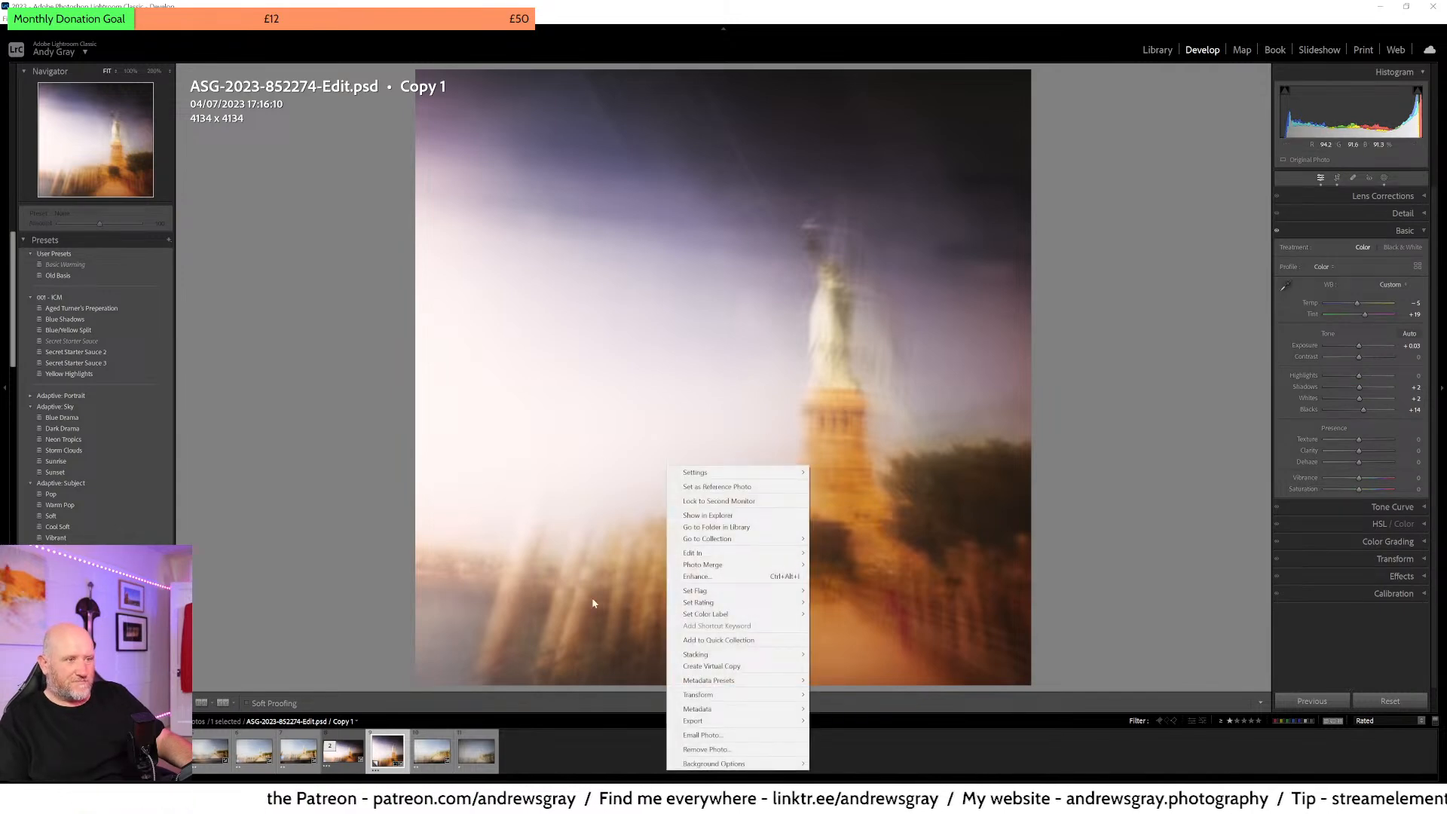
click(762, 666)
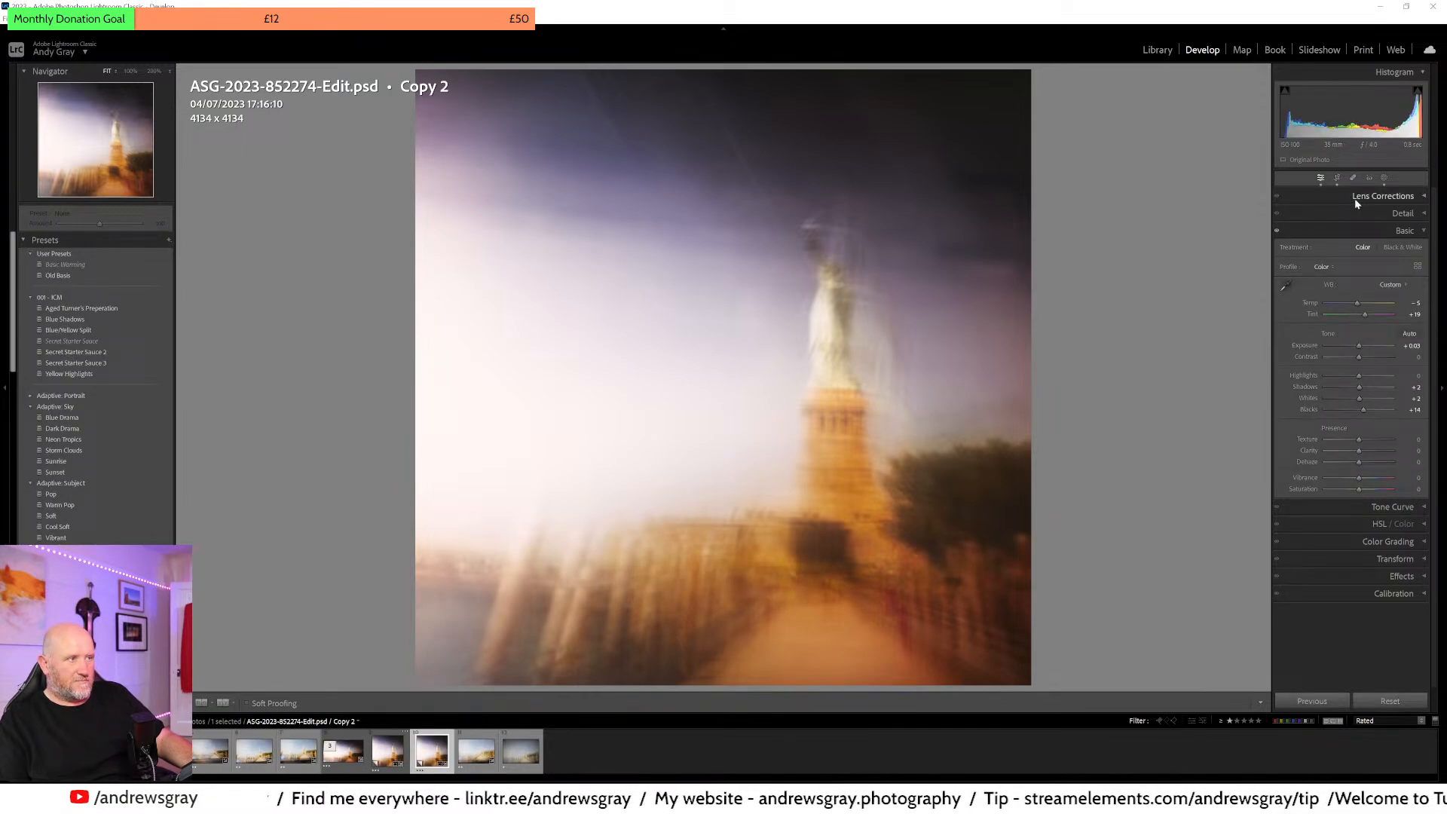
click(1337, 179)
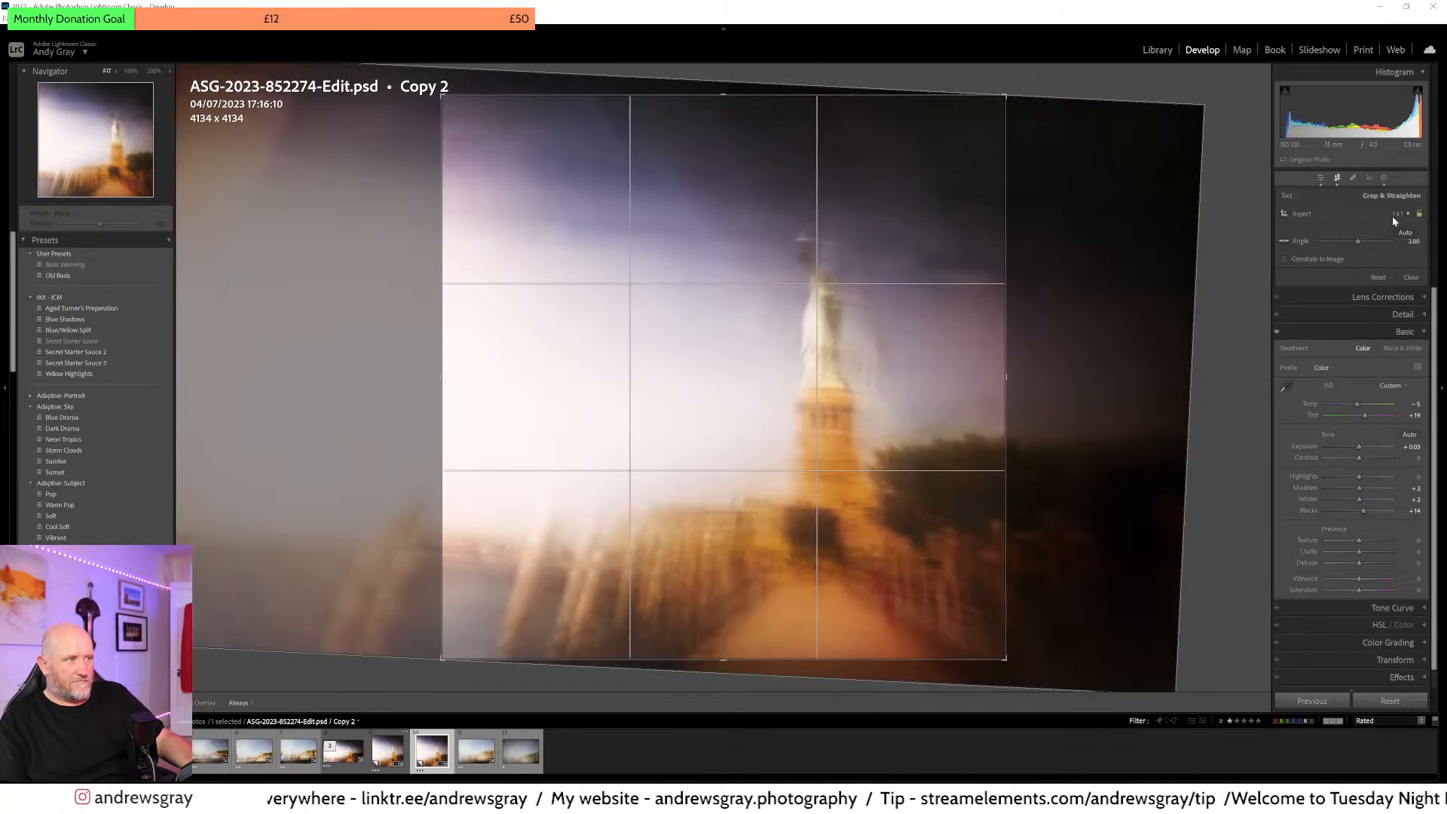
click(1397, 215)
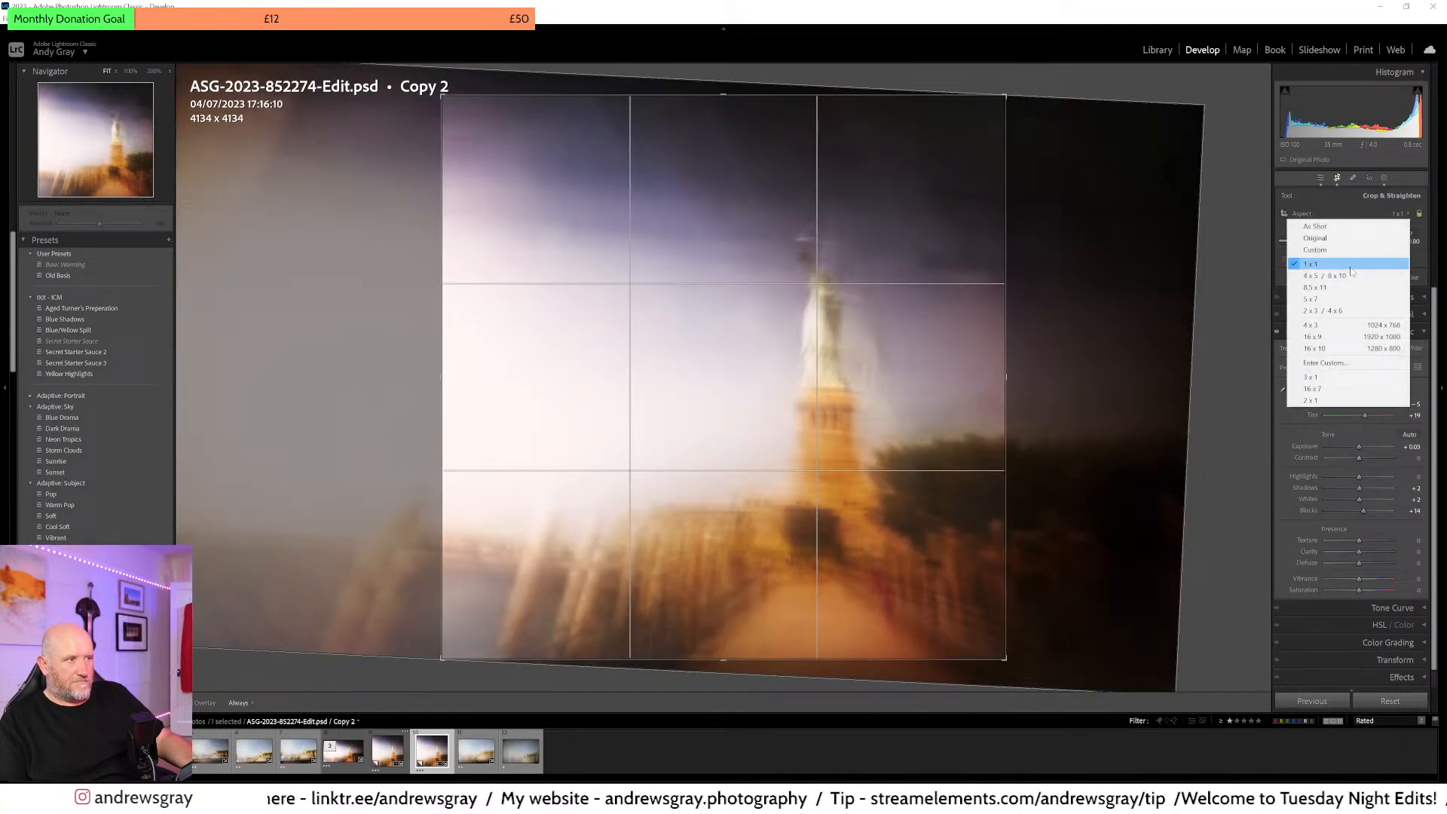
click(1349, 337)
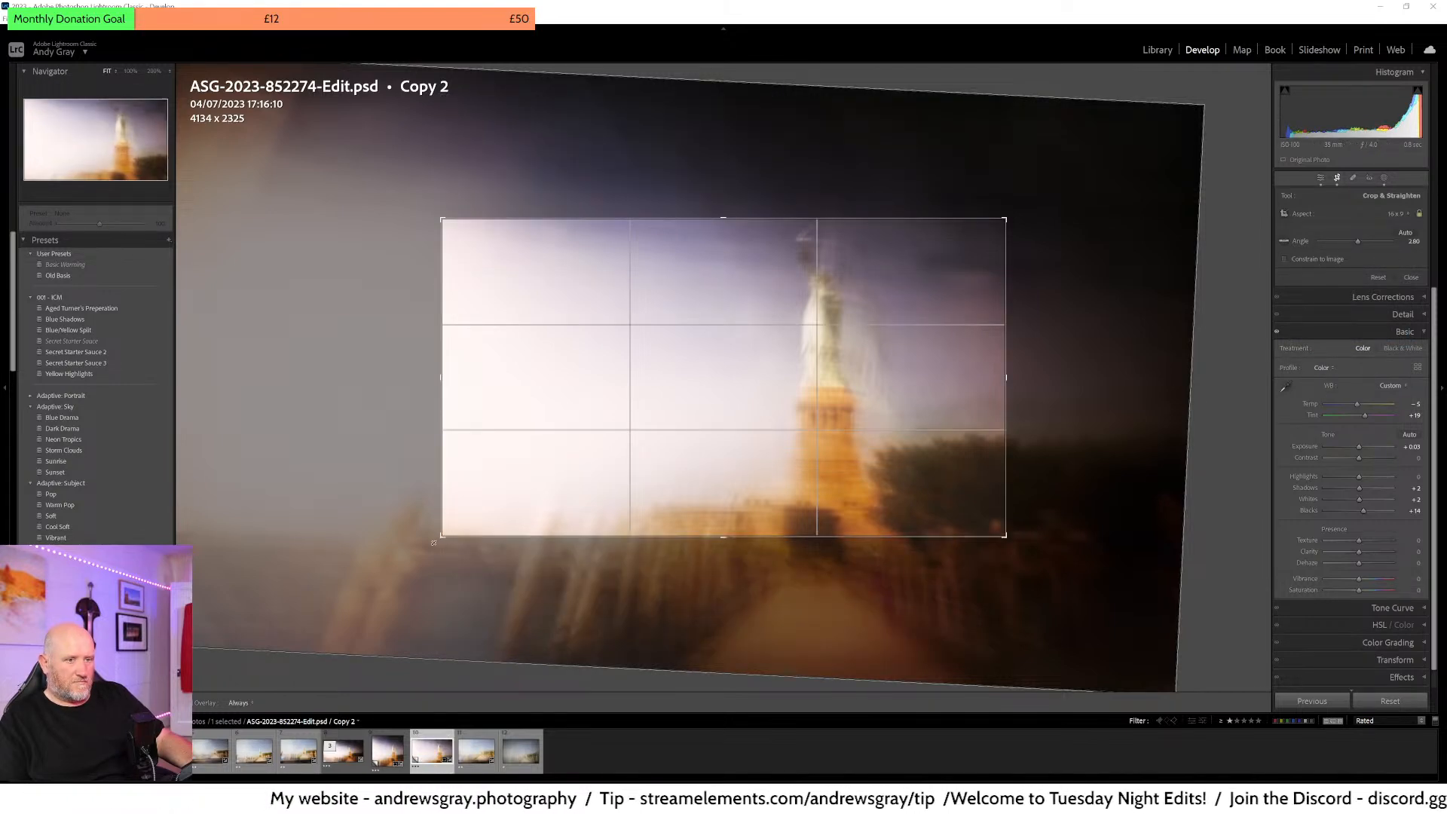
- Enlarge the 16 x 9 crop to about 6878 x 3869, reposition it around the statue and pier, and set its rotation to about 1.52°
drag(375, 591, 314, 636)
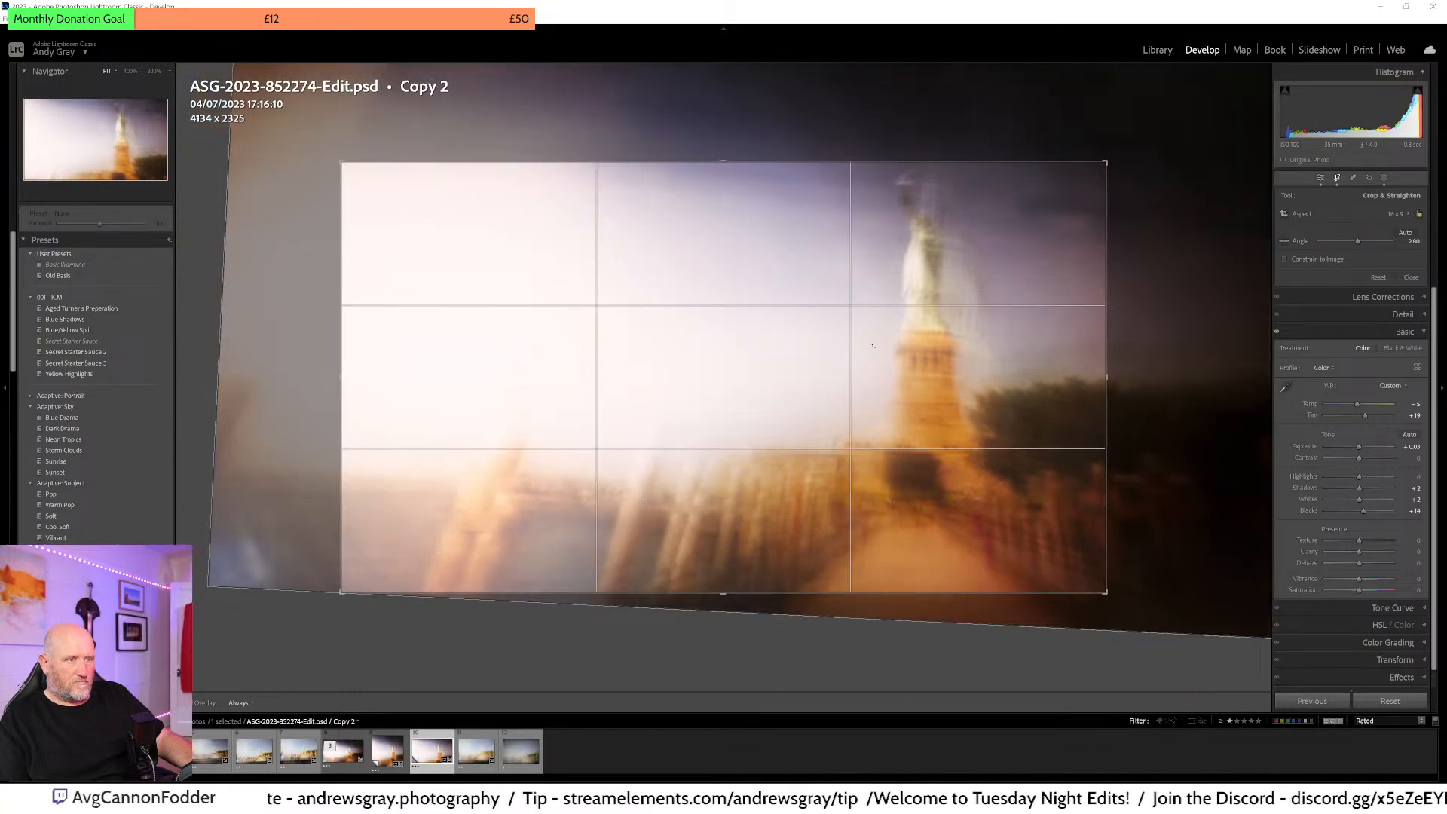
drag(1107, 161, 1253, 112)
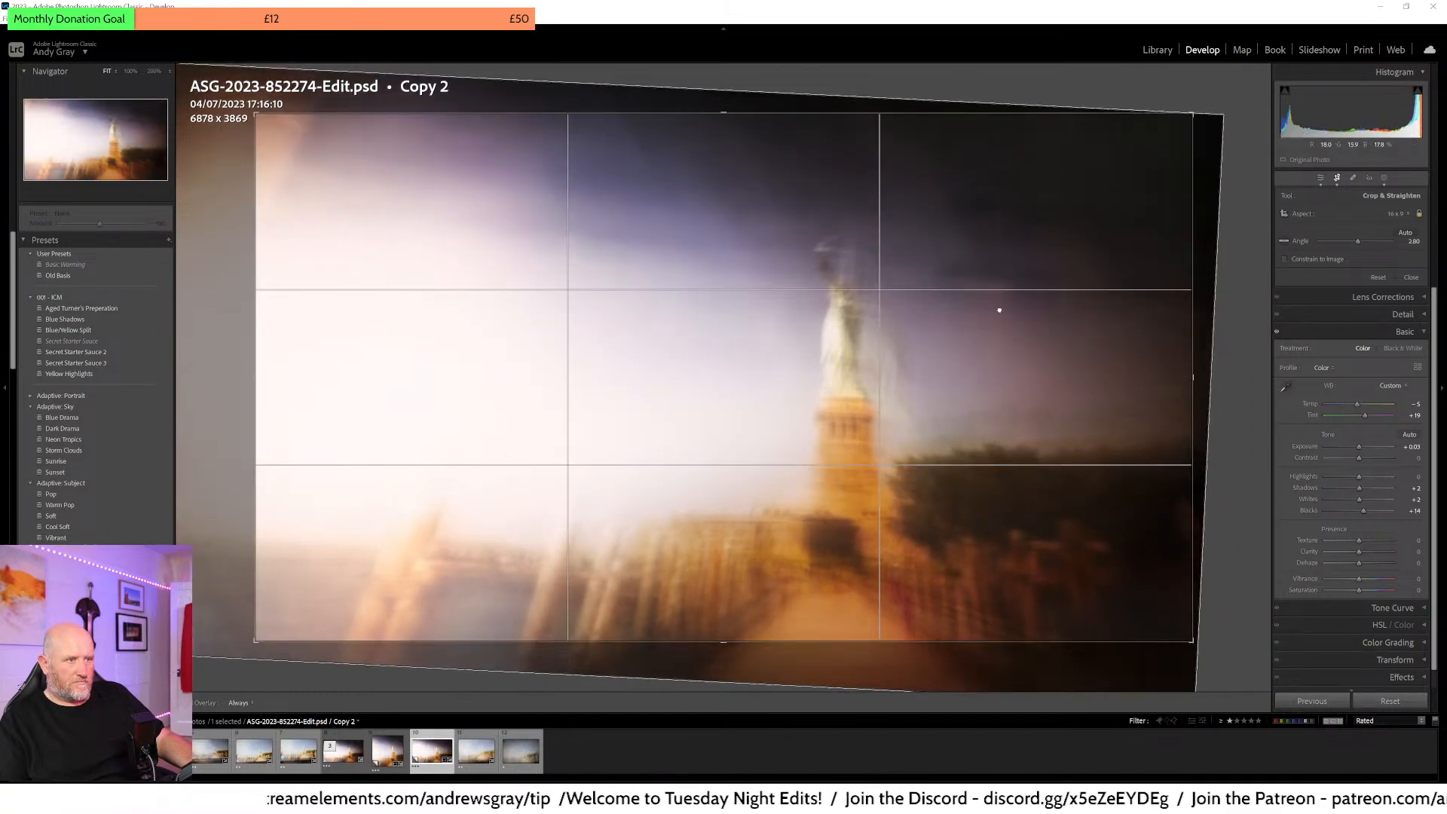
drag(1005, 233, 1008, 216)
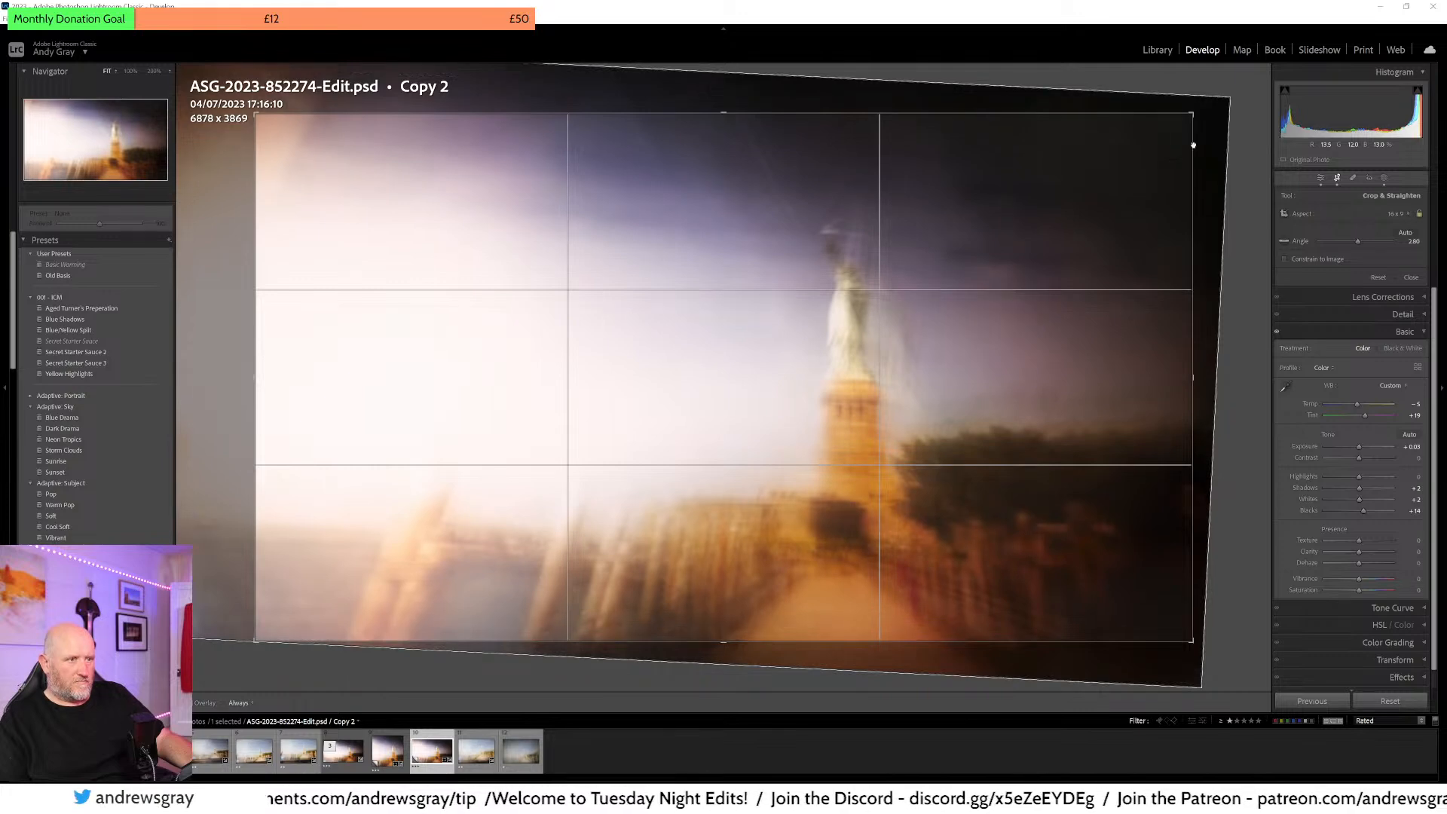
mouse_move(1201, 105)
mouse_down()
mouse_move(1188, 98)
mouse_move(1237, 122)
mouse_move(1203, 92)
mouse_up()
drag(1071, 204, 1051, 194)
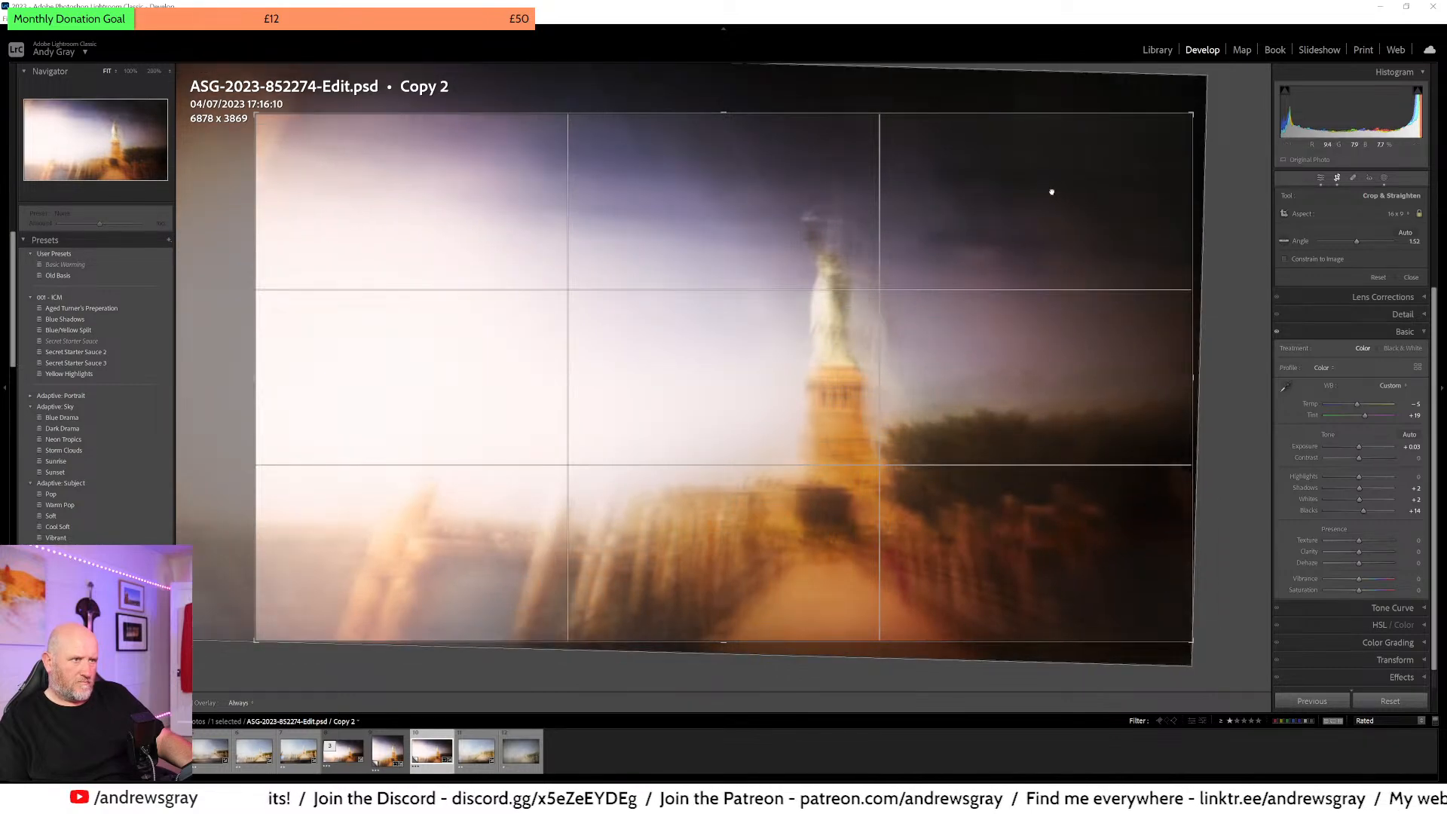
- Tighten the 16 x 9 crop to about 6698 x 3768, place the statue on the right-hand thirds line, and apply the crop
drag(267, 118, 268, 120)
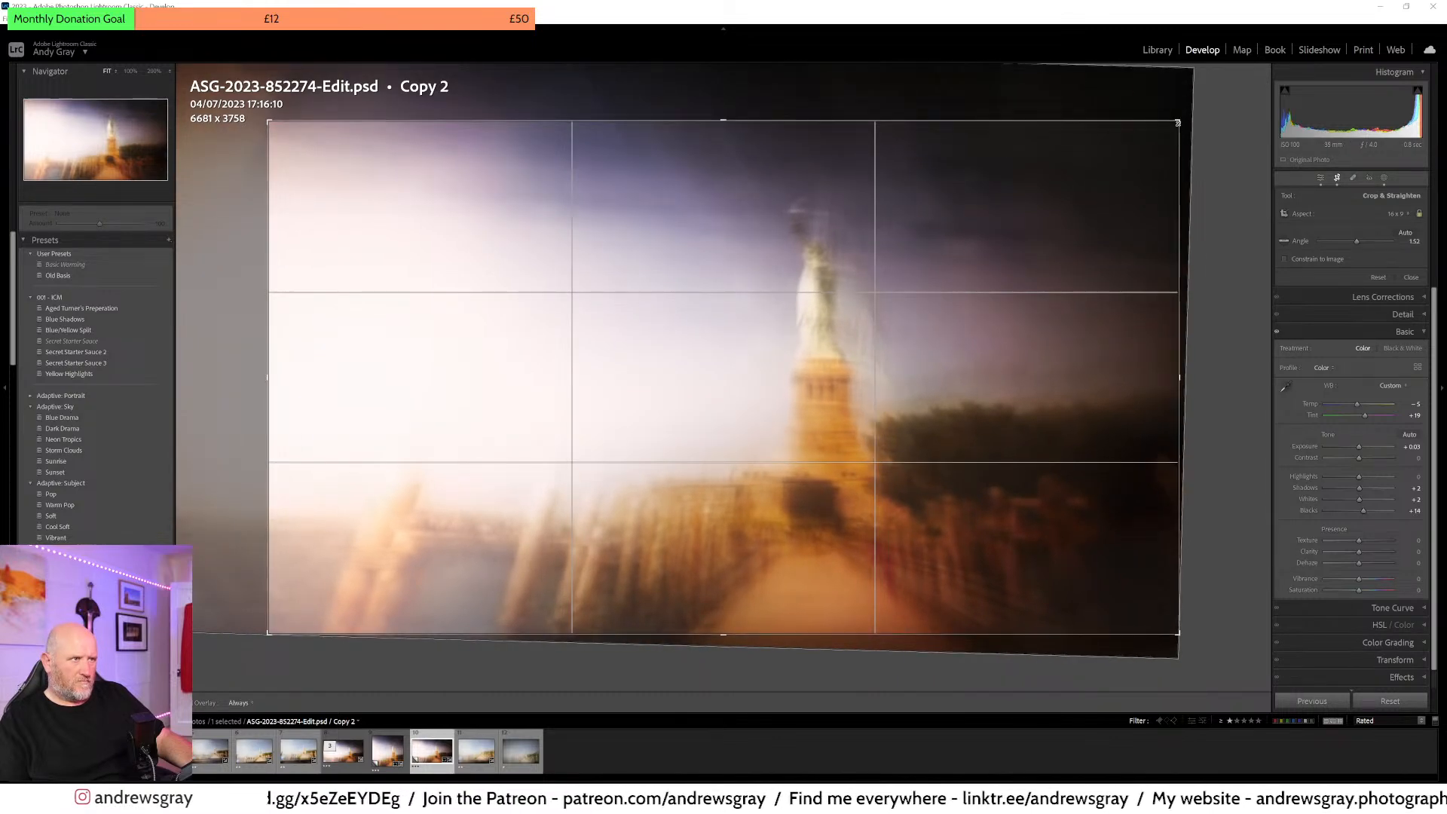
drag(1175, 122, 1166, 127)
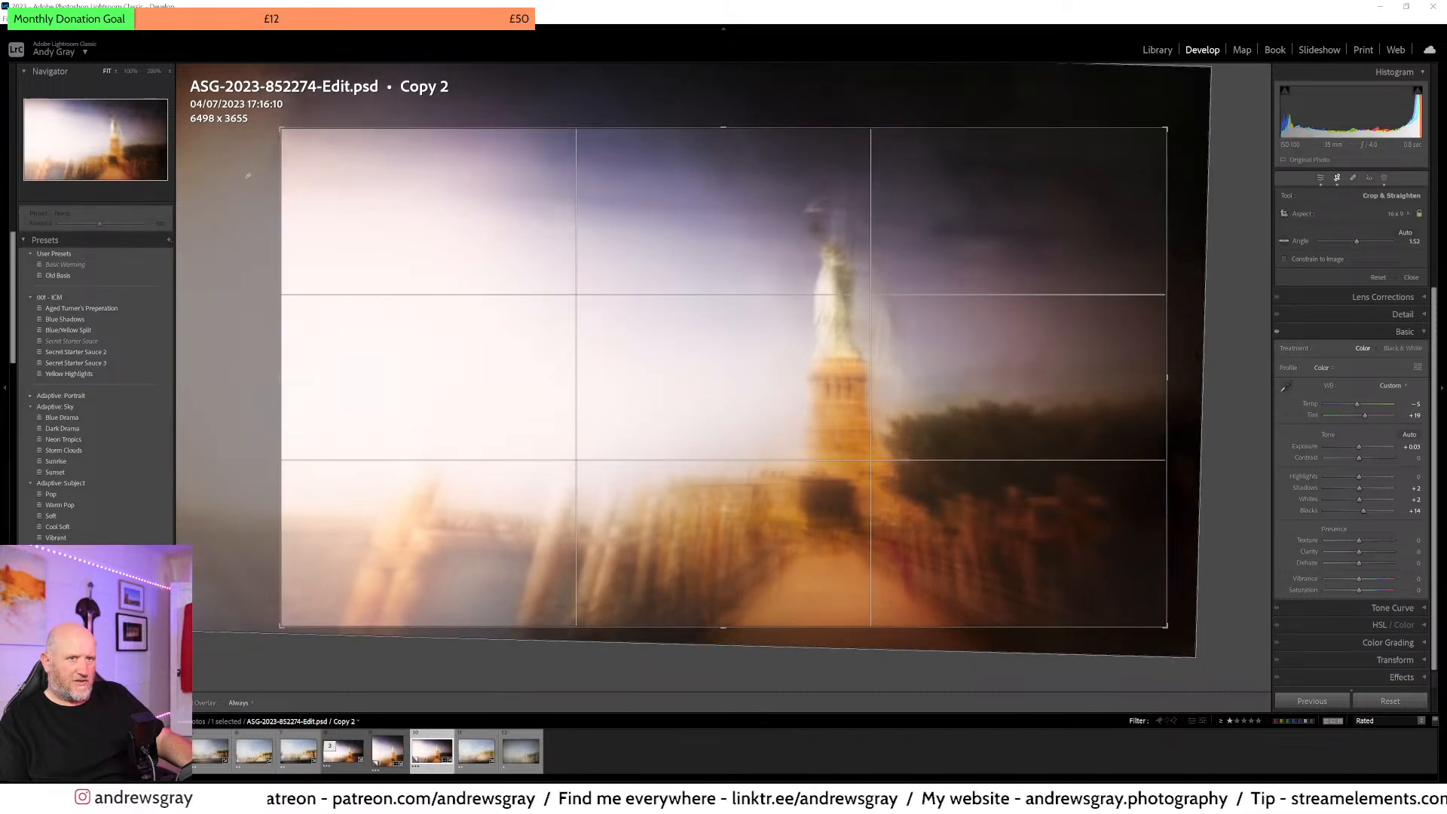
drag(745, 247, 742, 237)
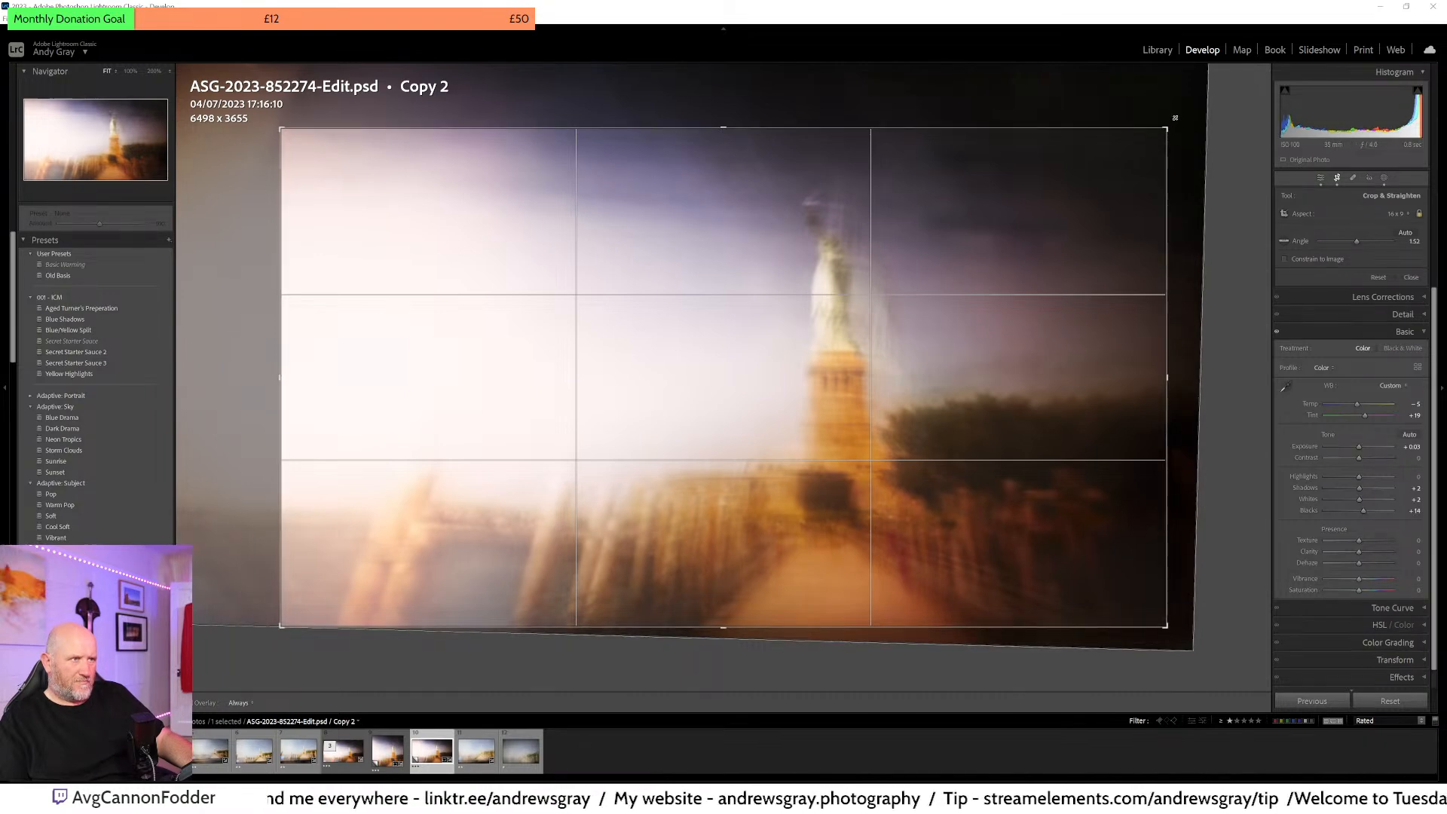
drag(1175, 118, 1189, 107)
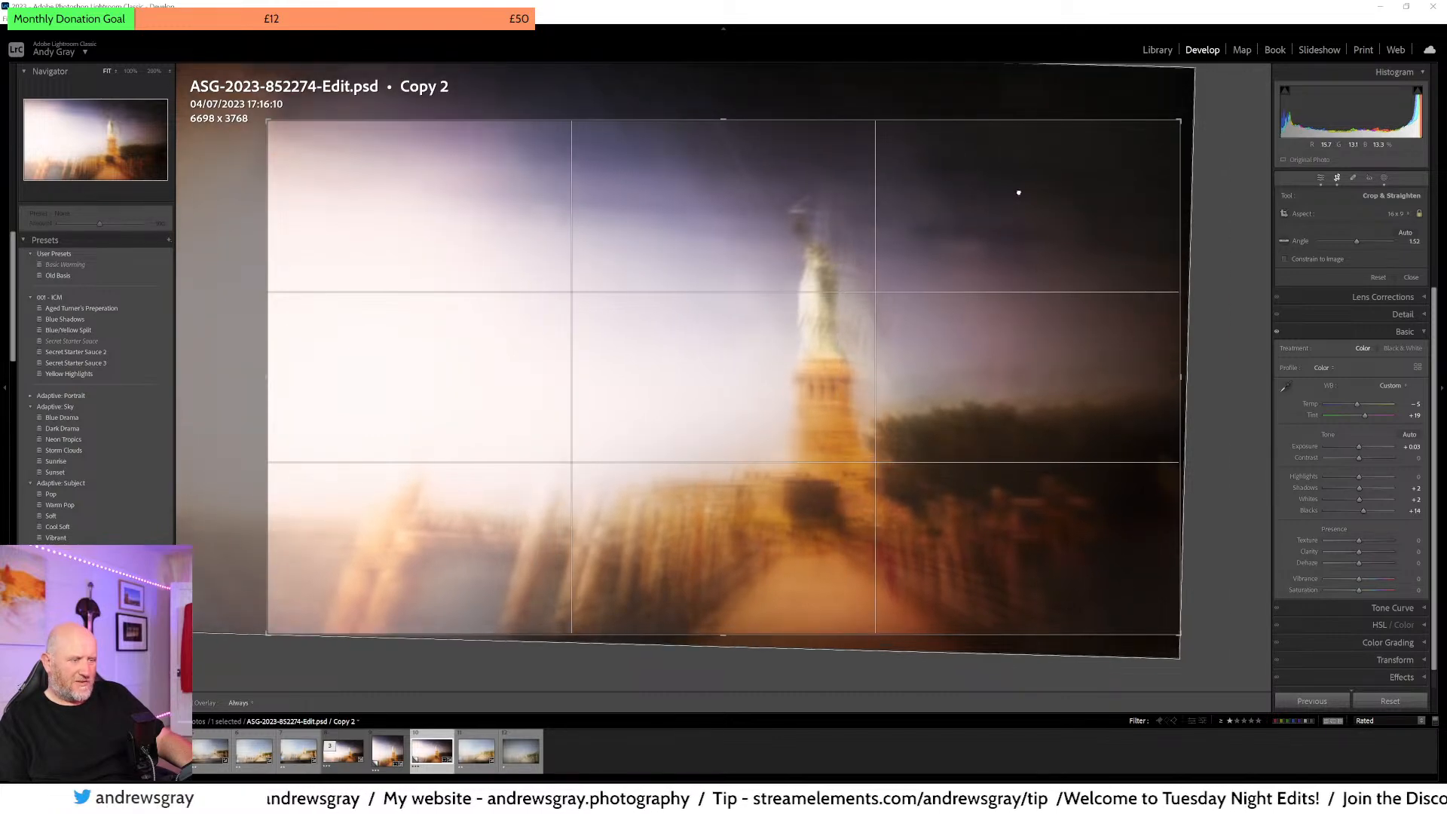
drag(1041, 196, 1080, 206)
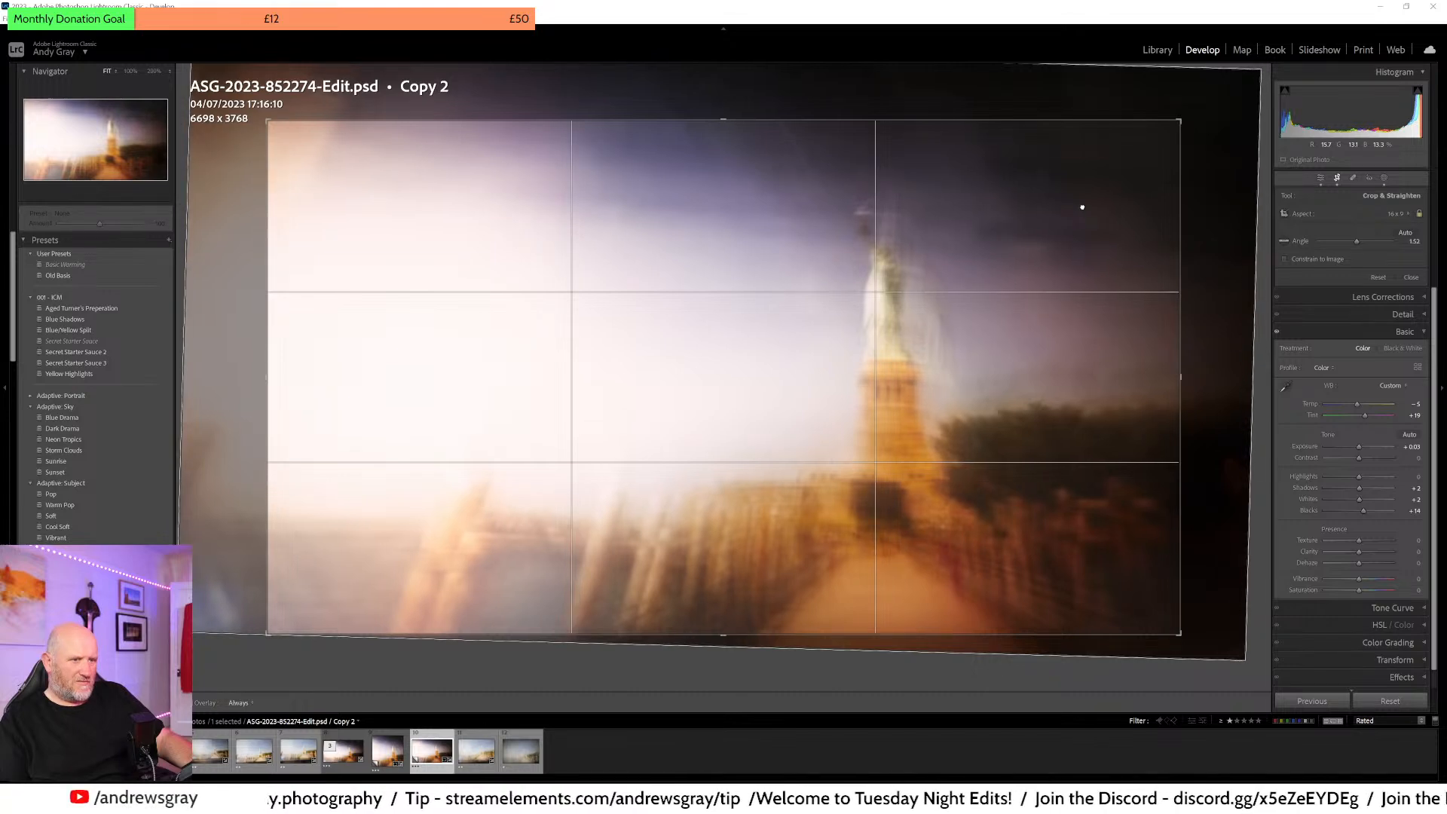
key(Return)
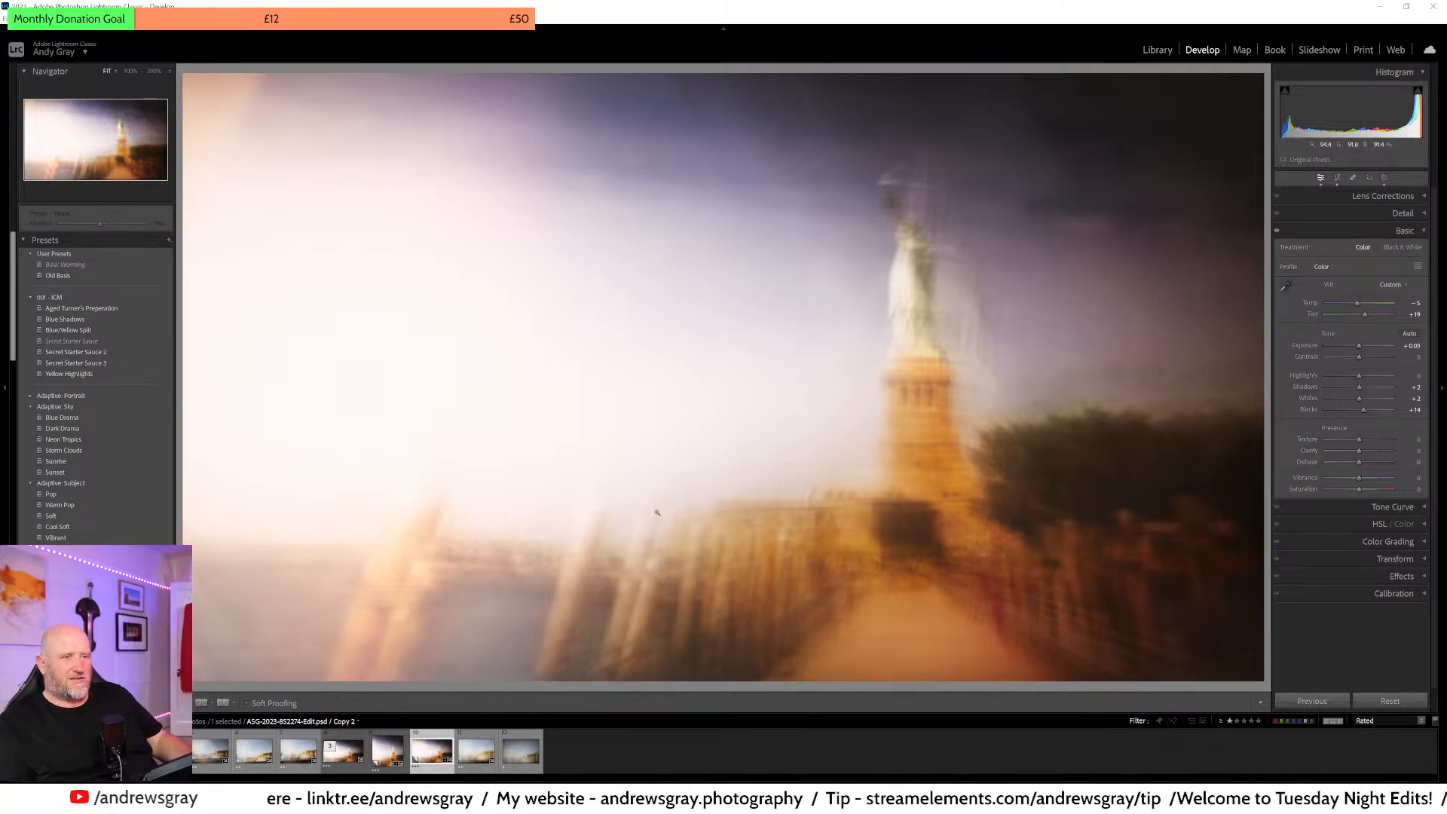
- Crop the original edited photo to 2 x 3 / 4 x 6, positioning the statue just left of the right-hand thirds line
click(341, 746)
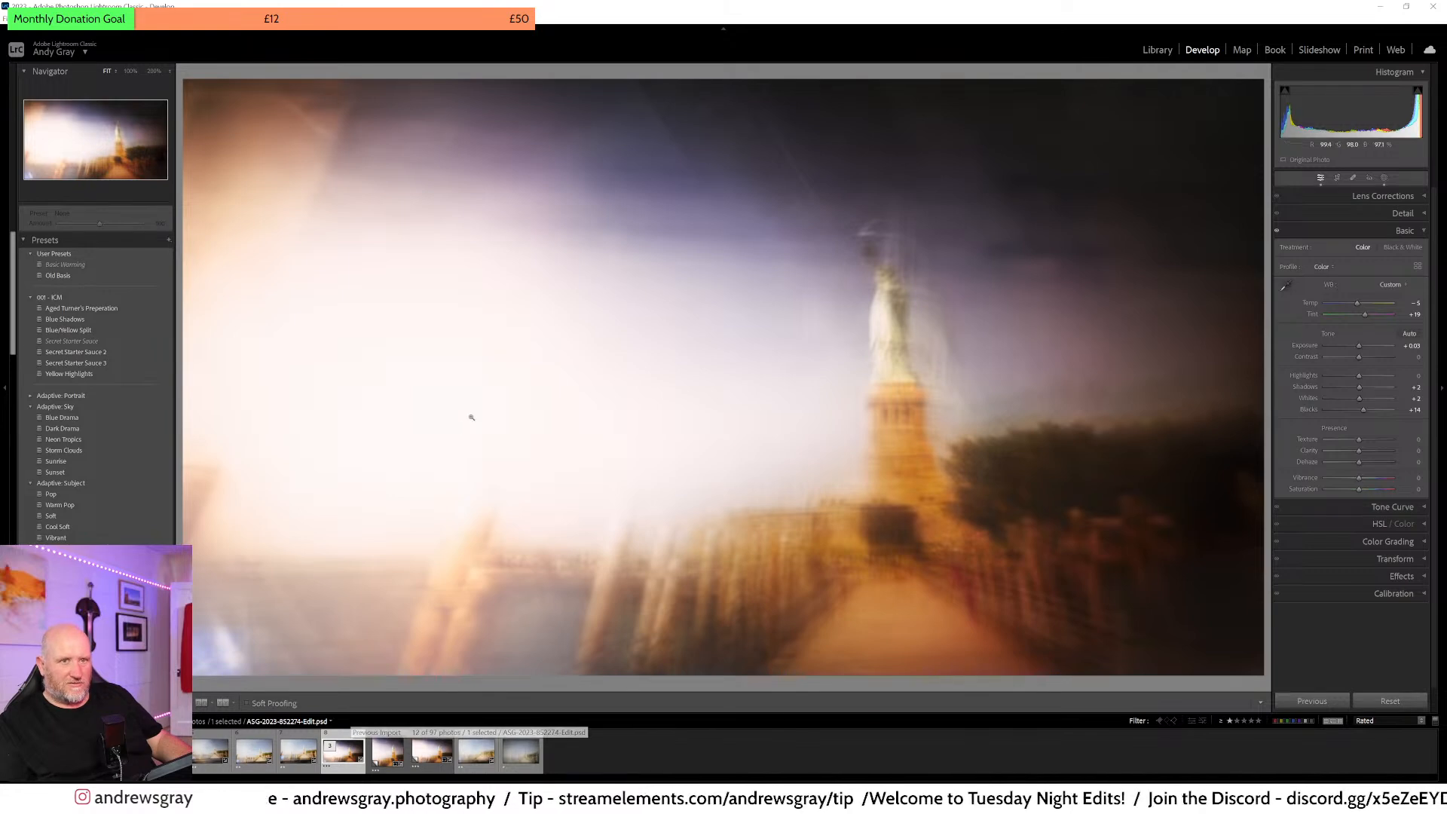
click(1337, 178)
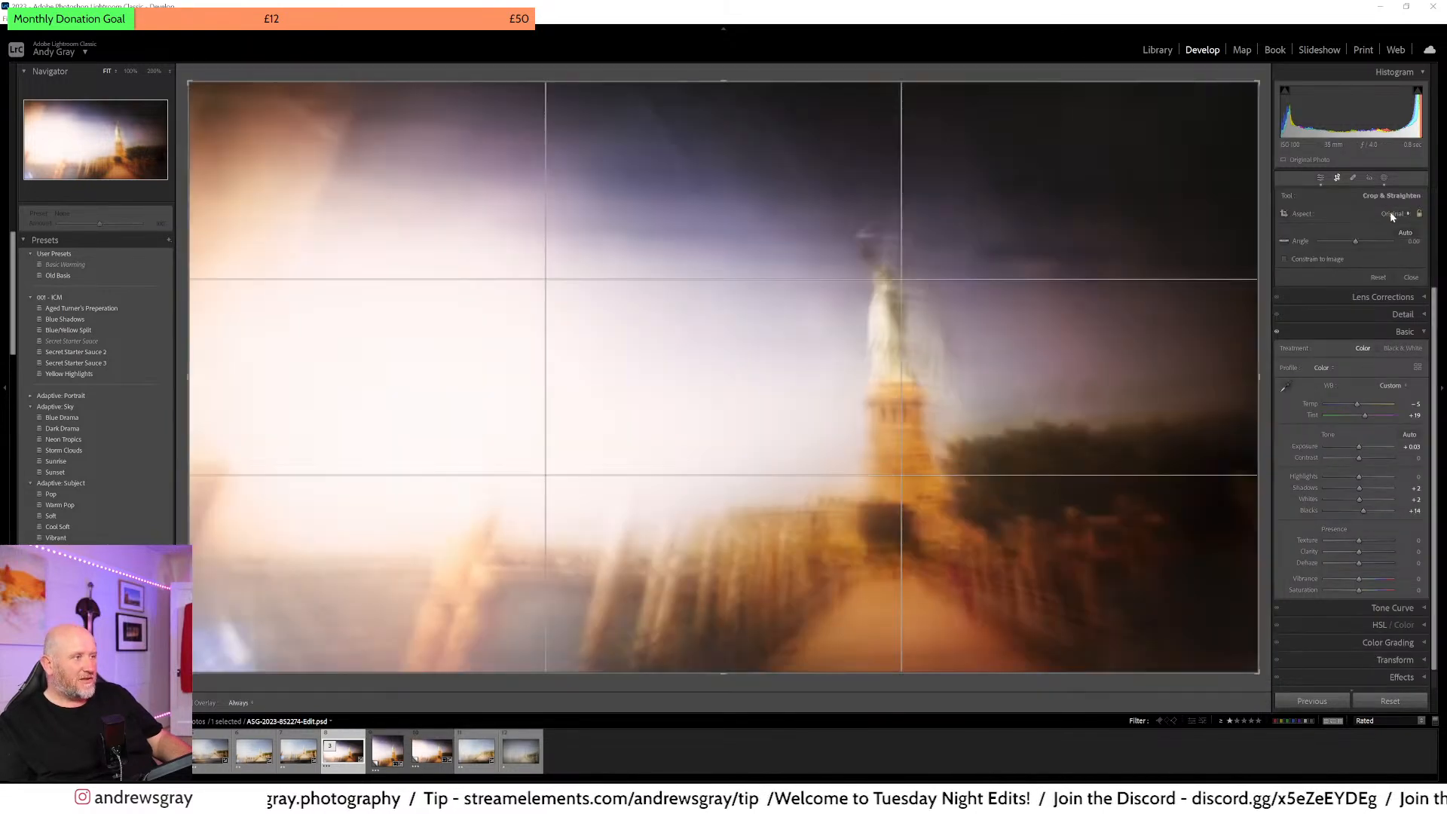
click(1390, 212)
click(1335, 311)
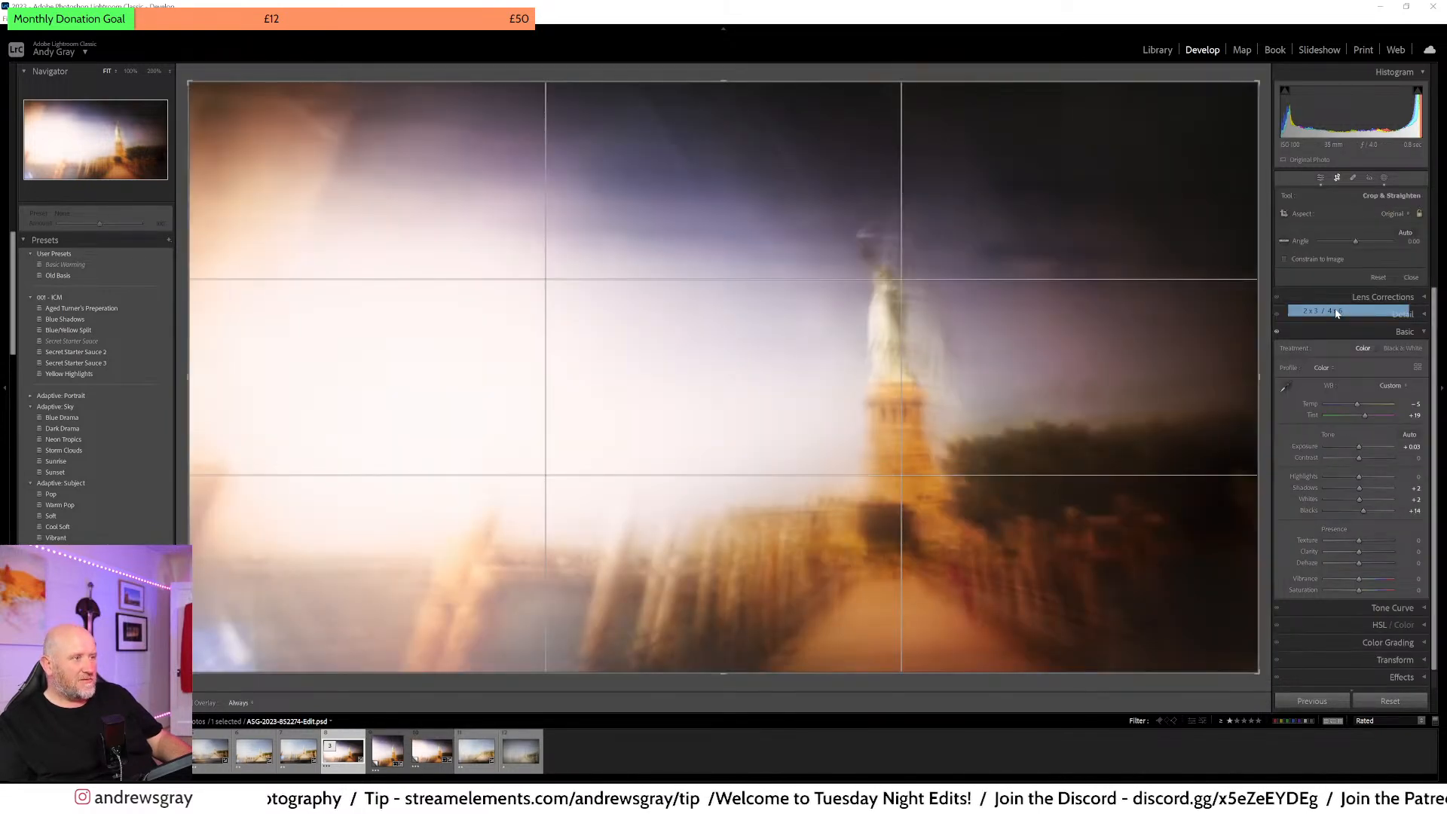
drag(795, 387, 789, 308)
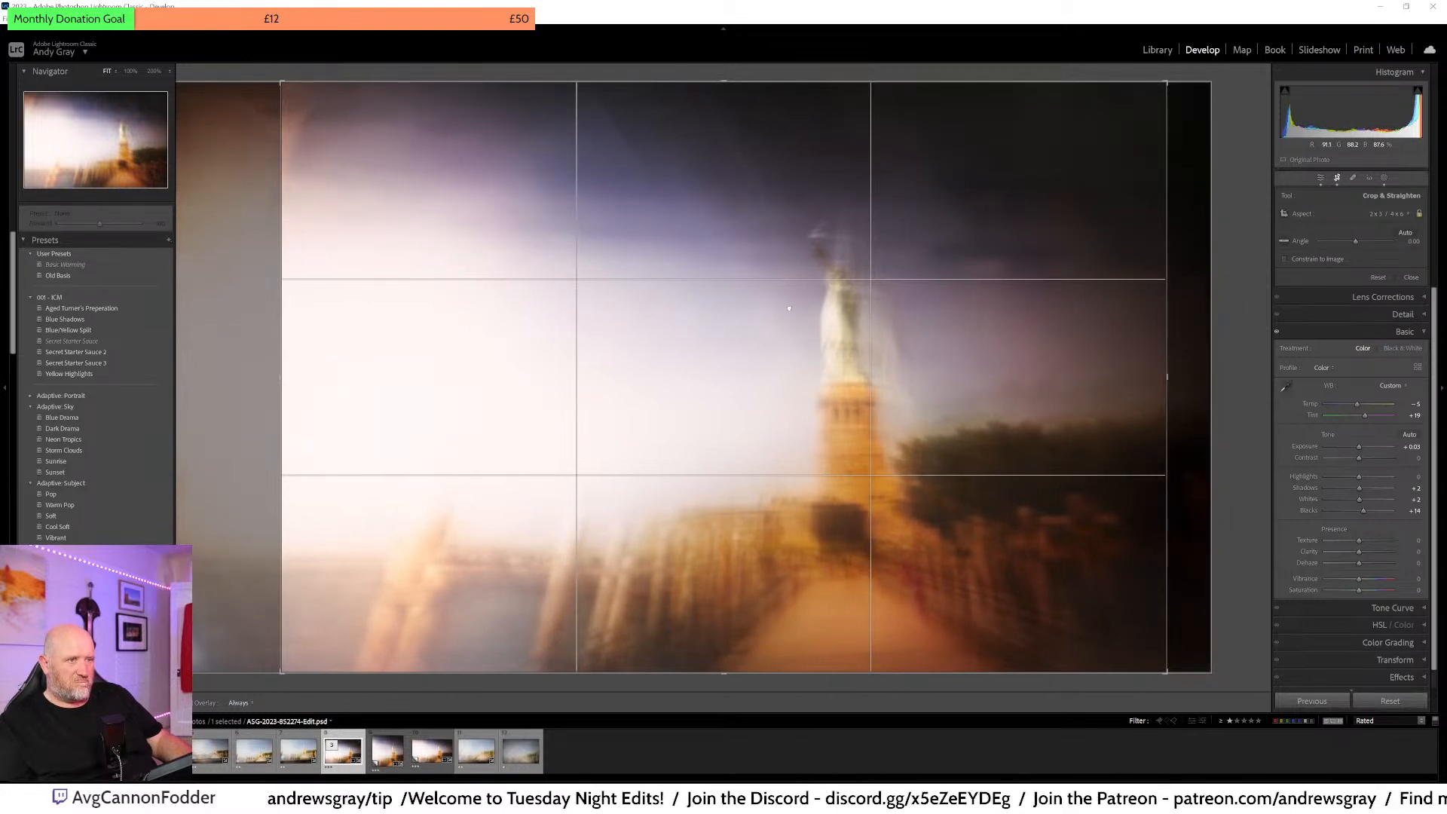
key(Return)
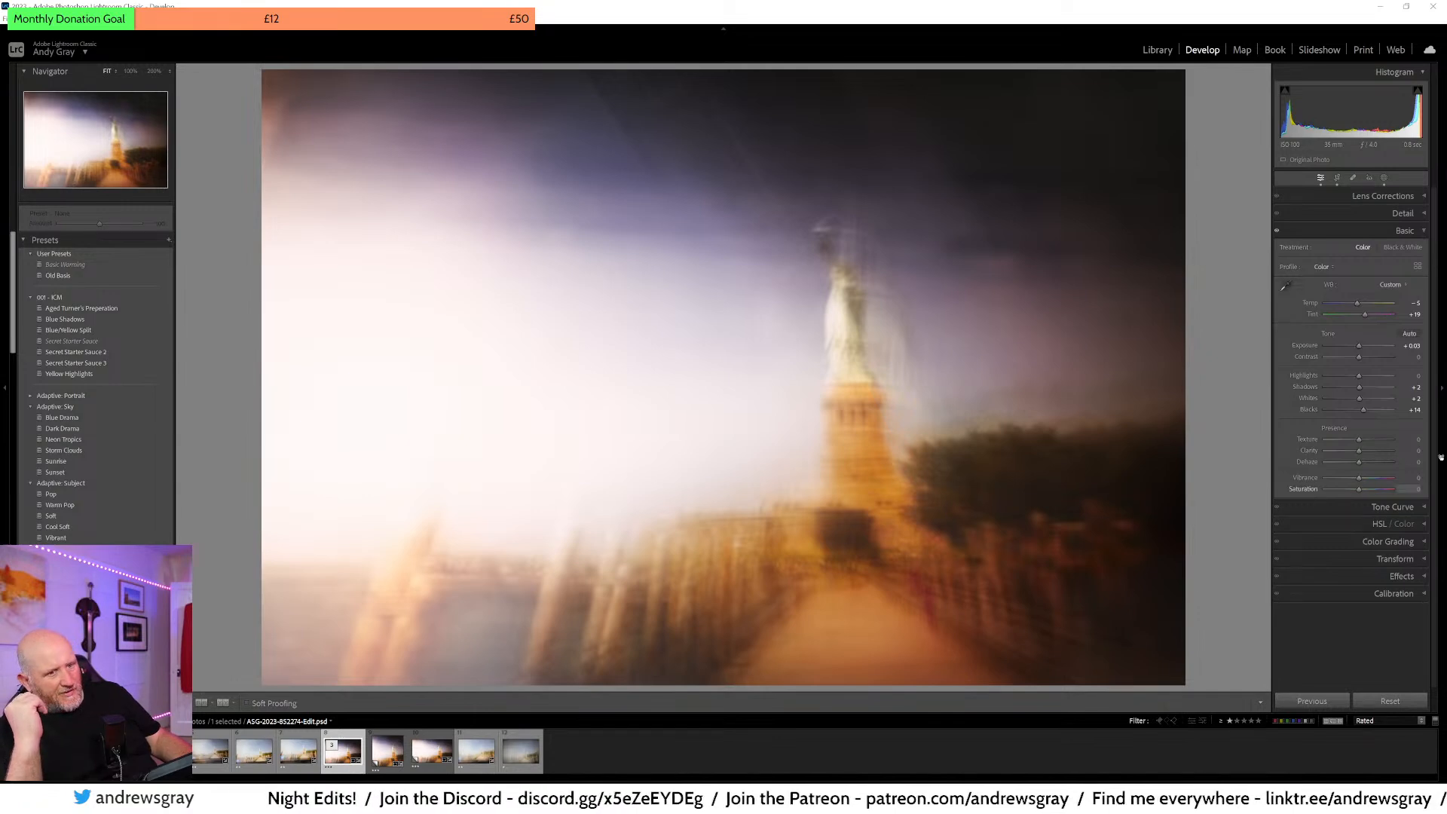
- Try a negative Vertical perspective correction and an automatic Upright correction on the 2 x 3 photo
click(1401, 576)
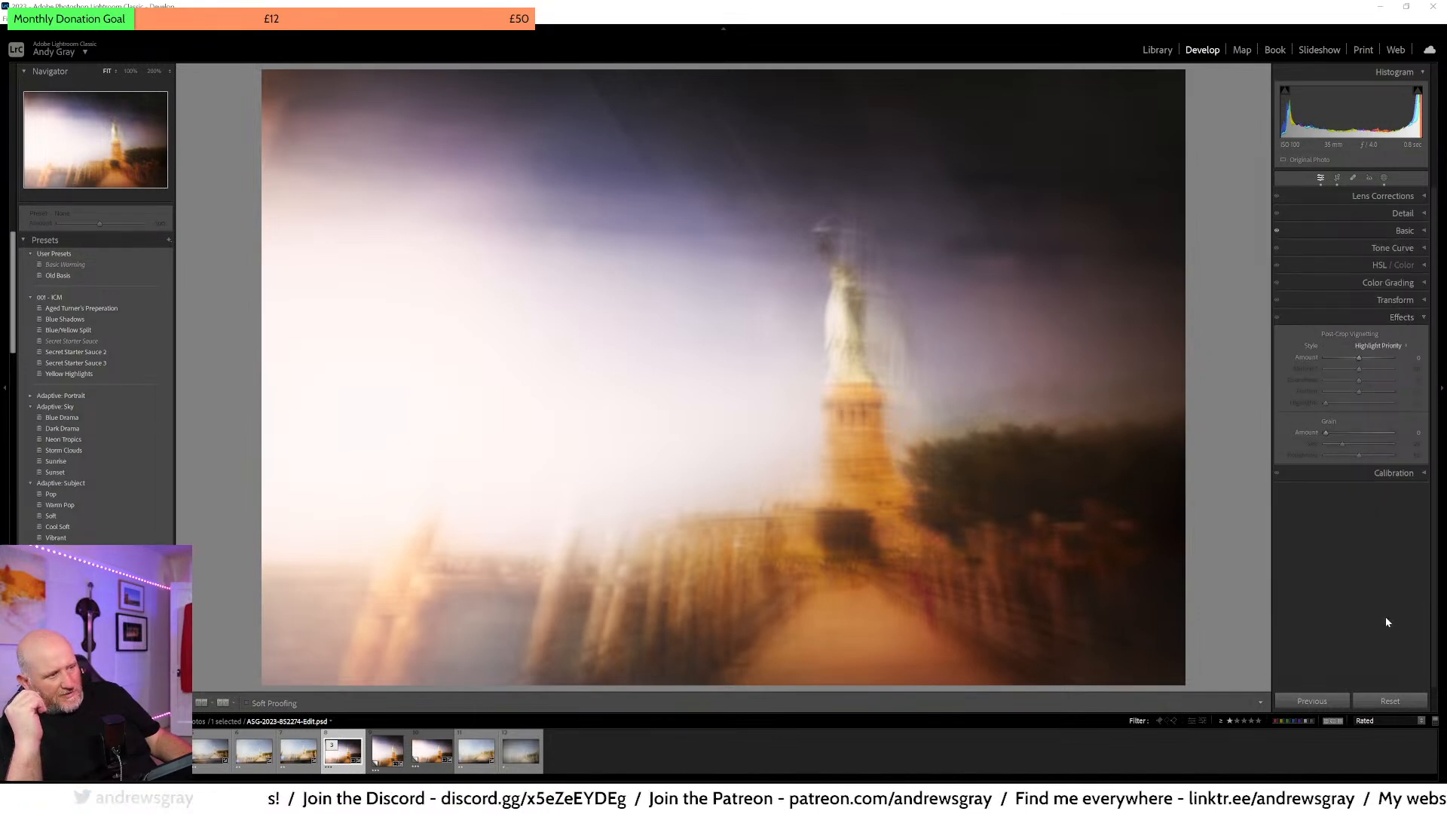
click(1391, 321)
click(1392, 300)
drag(1359, 389, 1320, 395)
double_click(1324, 392)
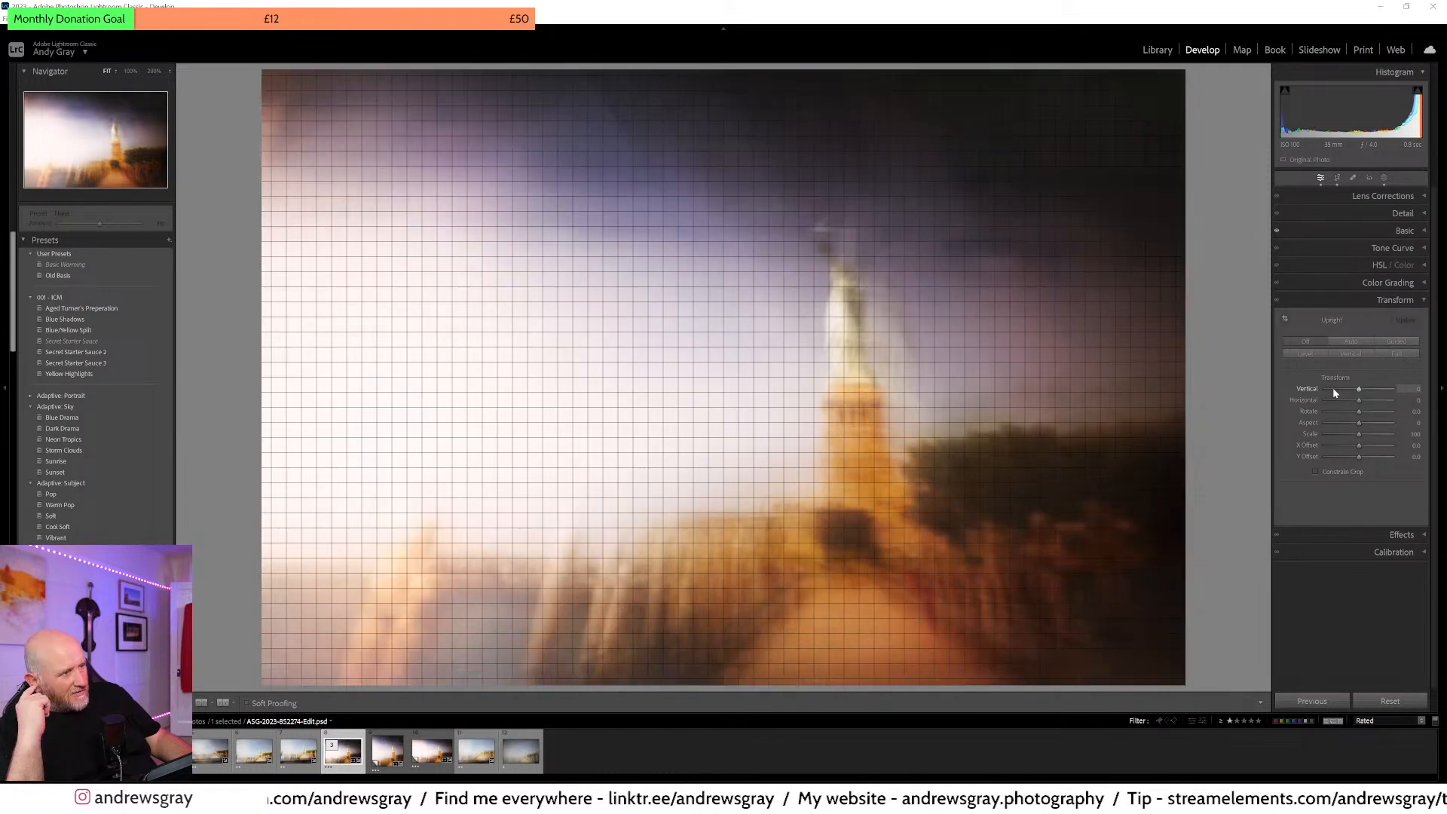
click(1346, 343)
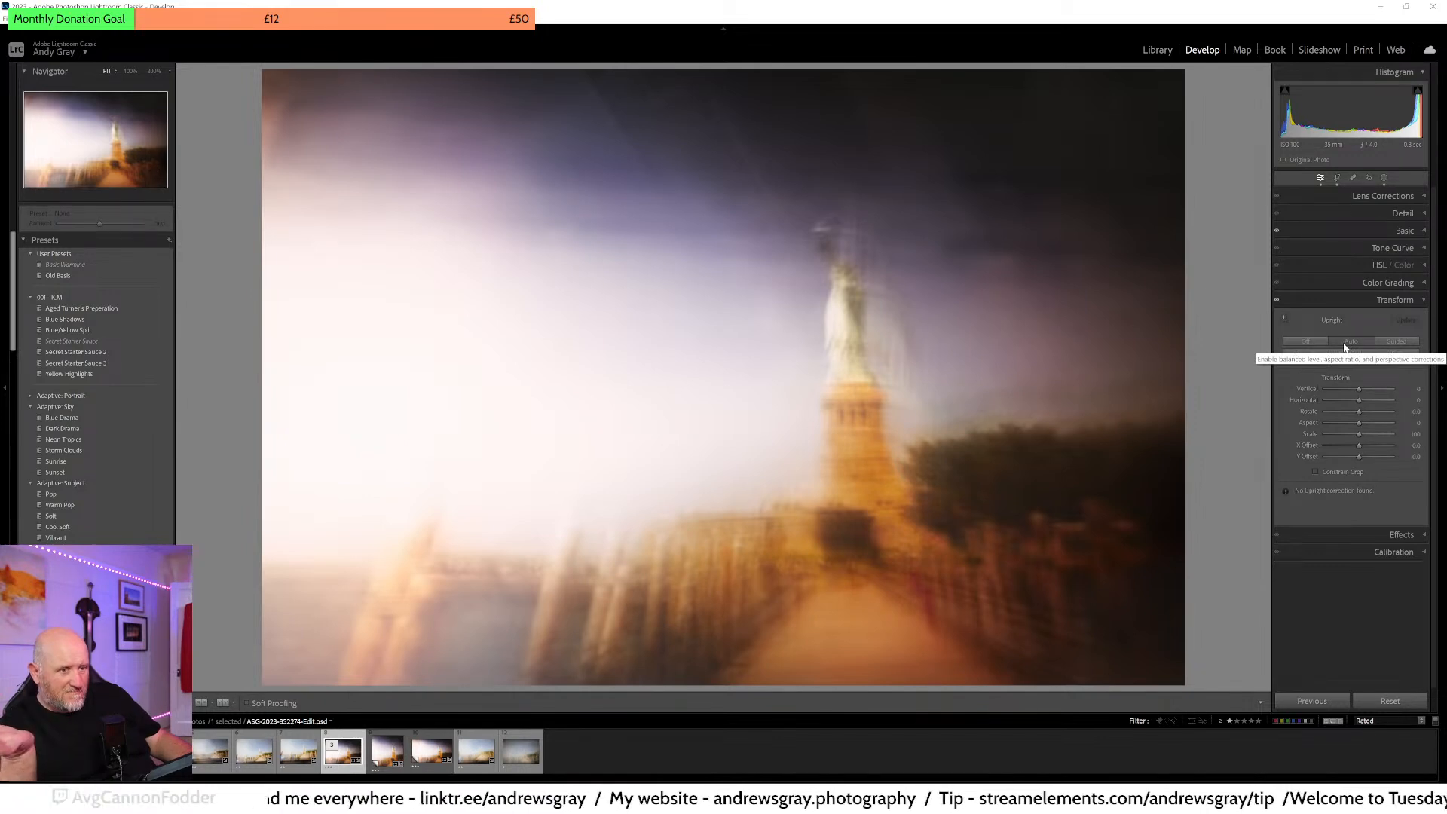
click(1320, 343)
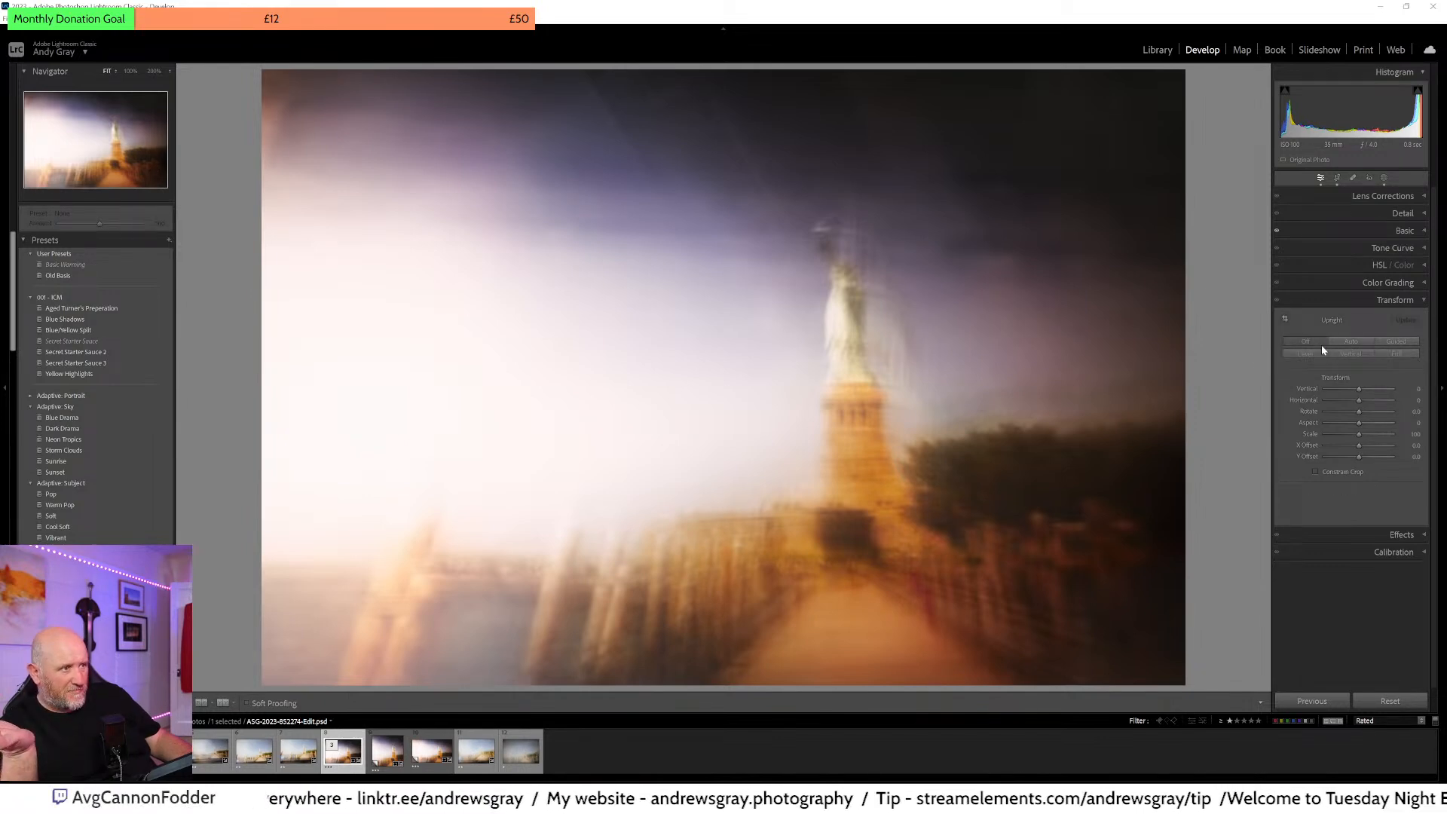
- Correct the photo's perspective by setting the Horizontal transform to +30 and the Vertical transform to -12
drag(1359, 399, 1369, 401)
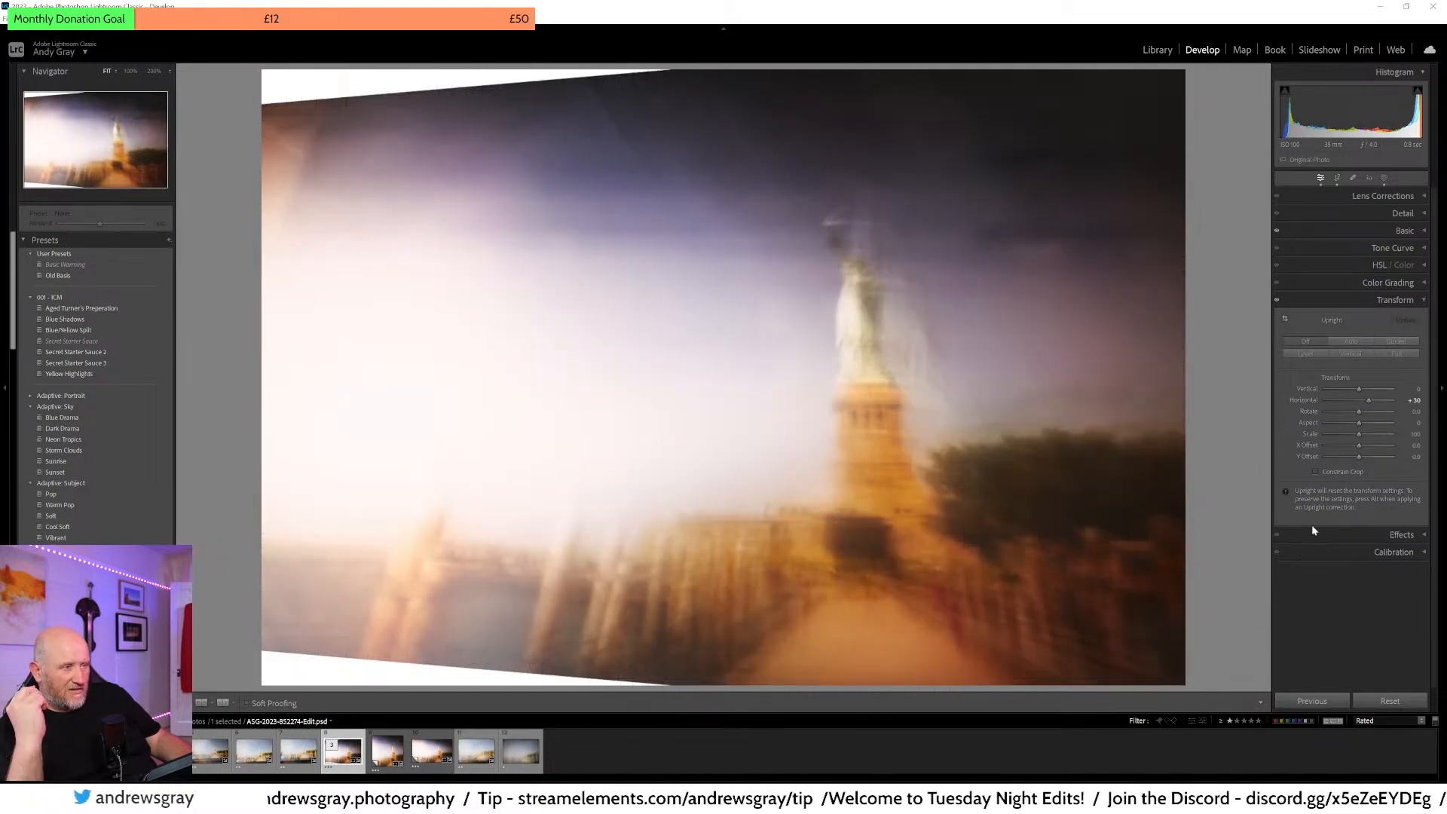
mouse_move(1359, 390)
mouse_down()
mouse_move(1372, 396)
mouse_move(1354, 391)
mouse_up()
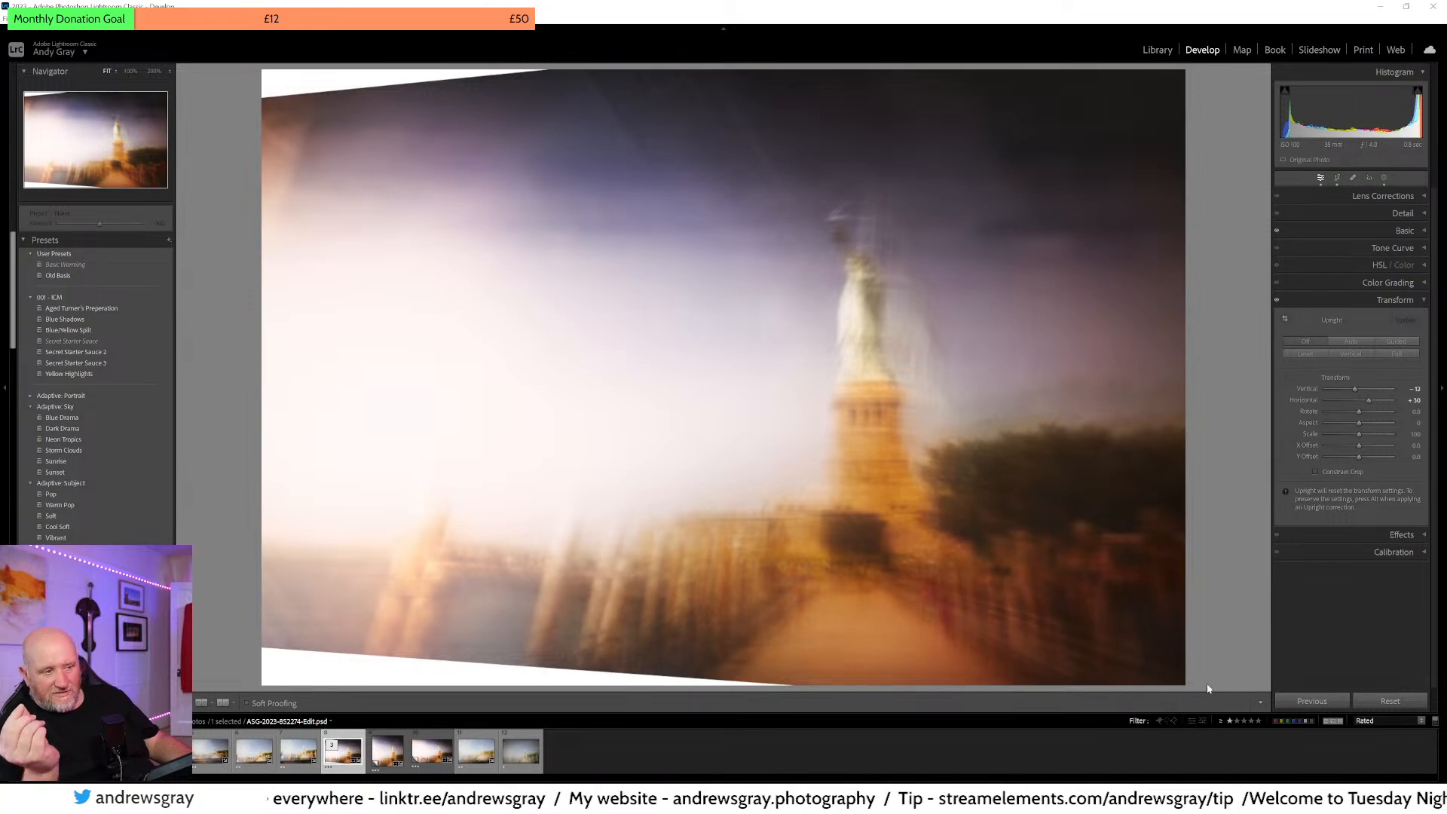
- Show the photo in the Library module, switch to Photoshop to close the layered PSD, and return to Lightroom Classic
click(1156, 51)
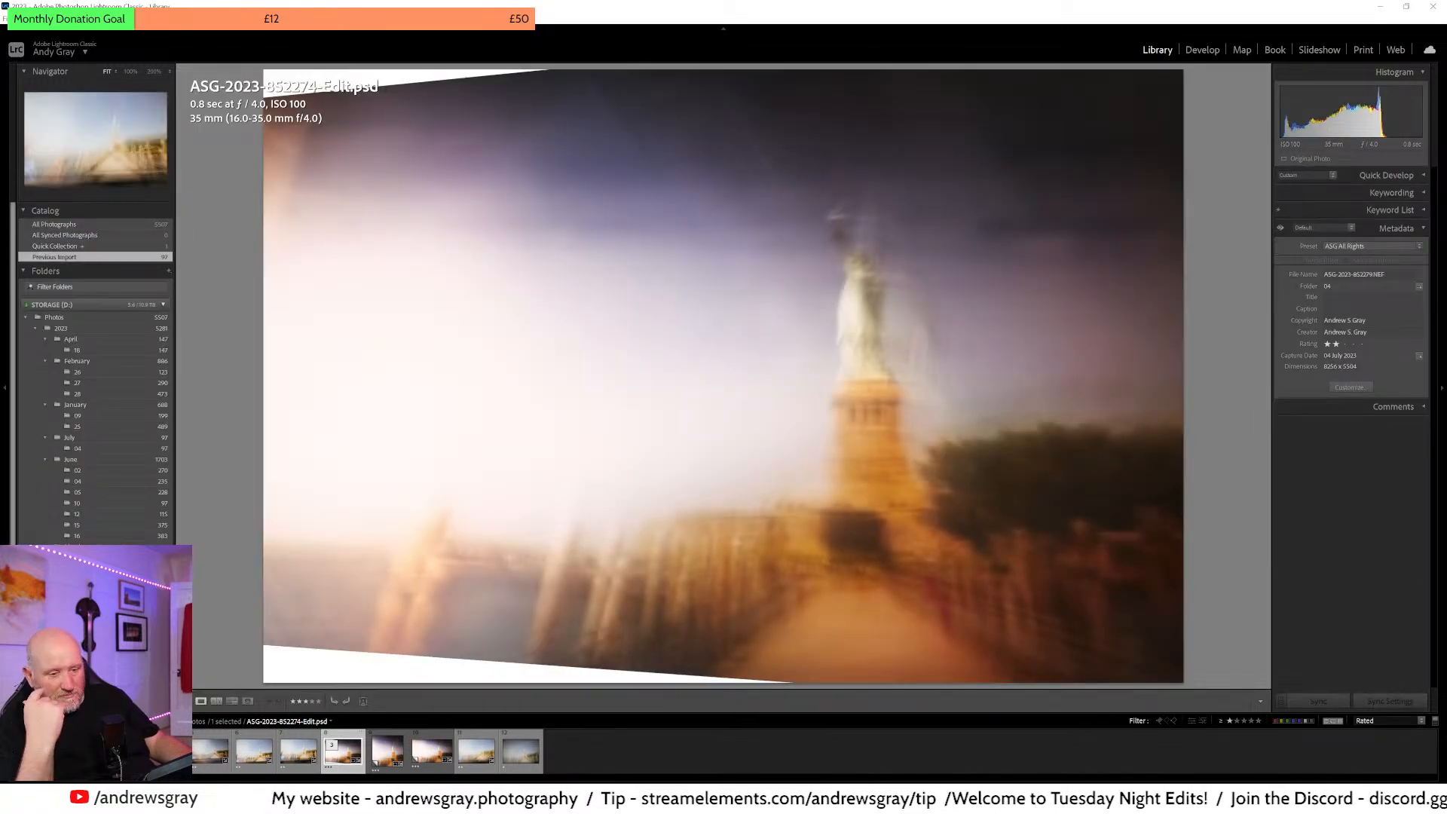
key(alt+Tab)
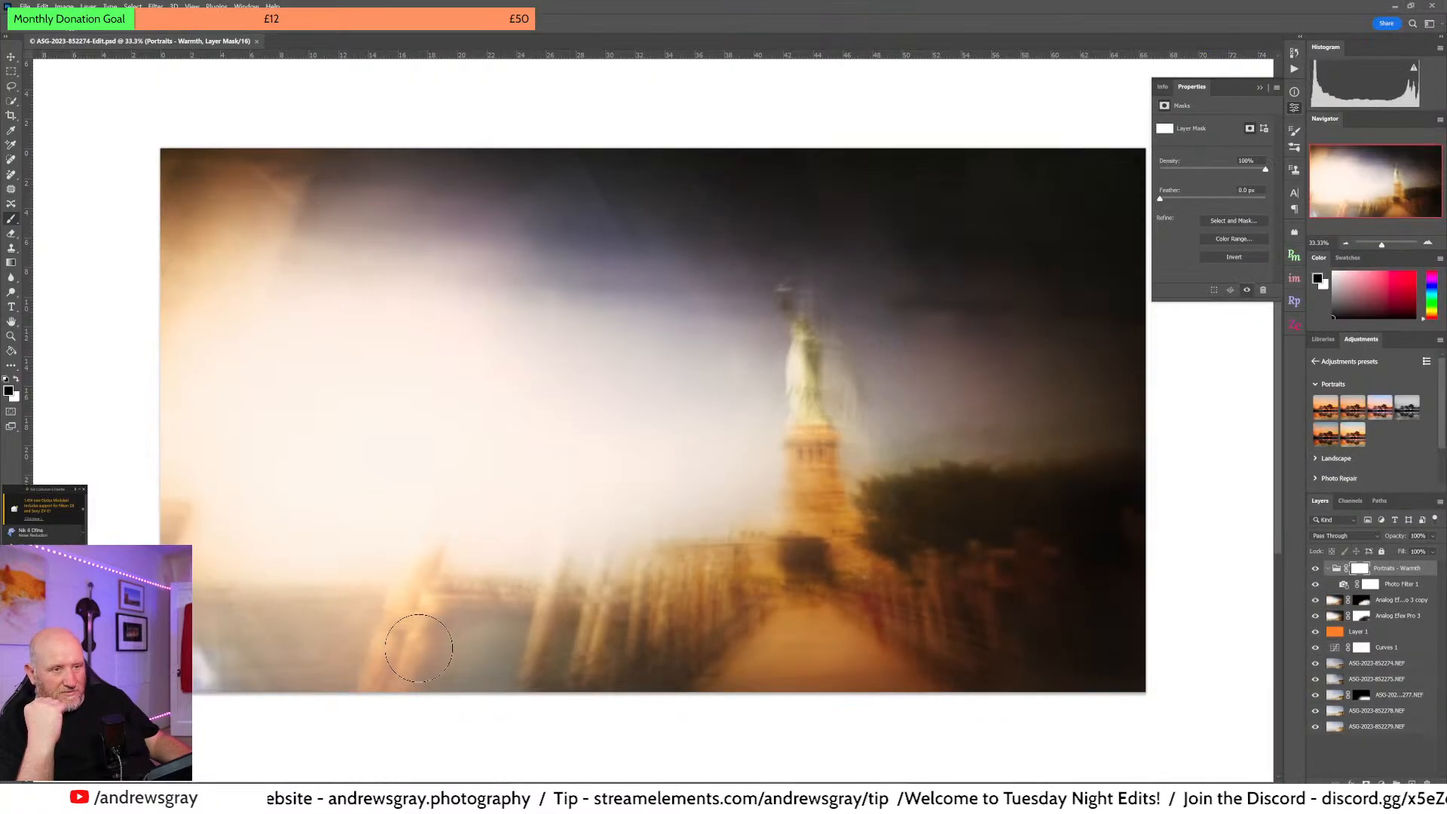
click(257, 41)
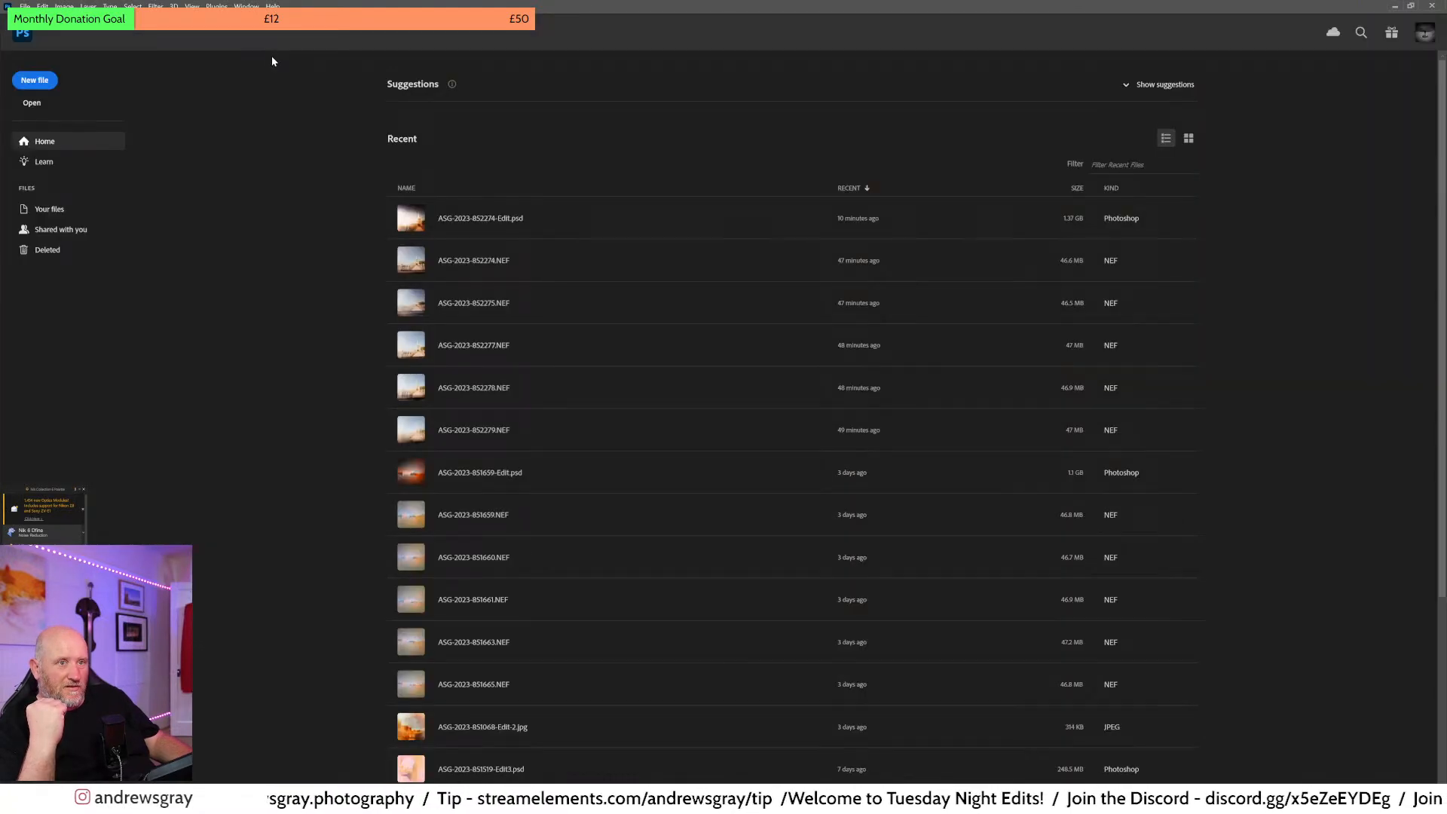
key(alt+Tab)
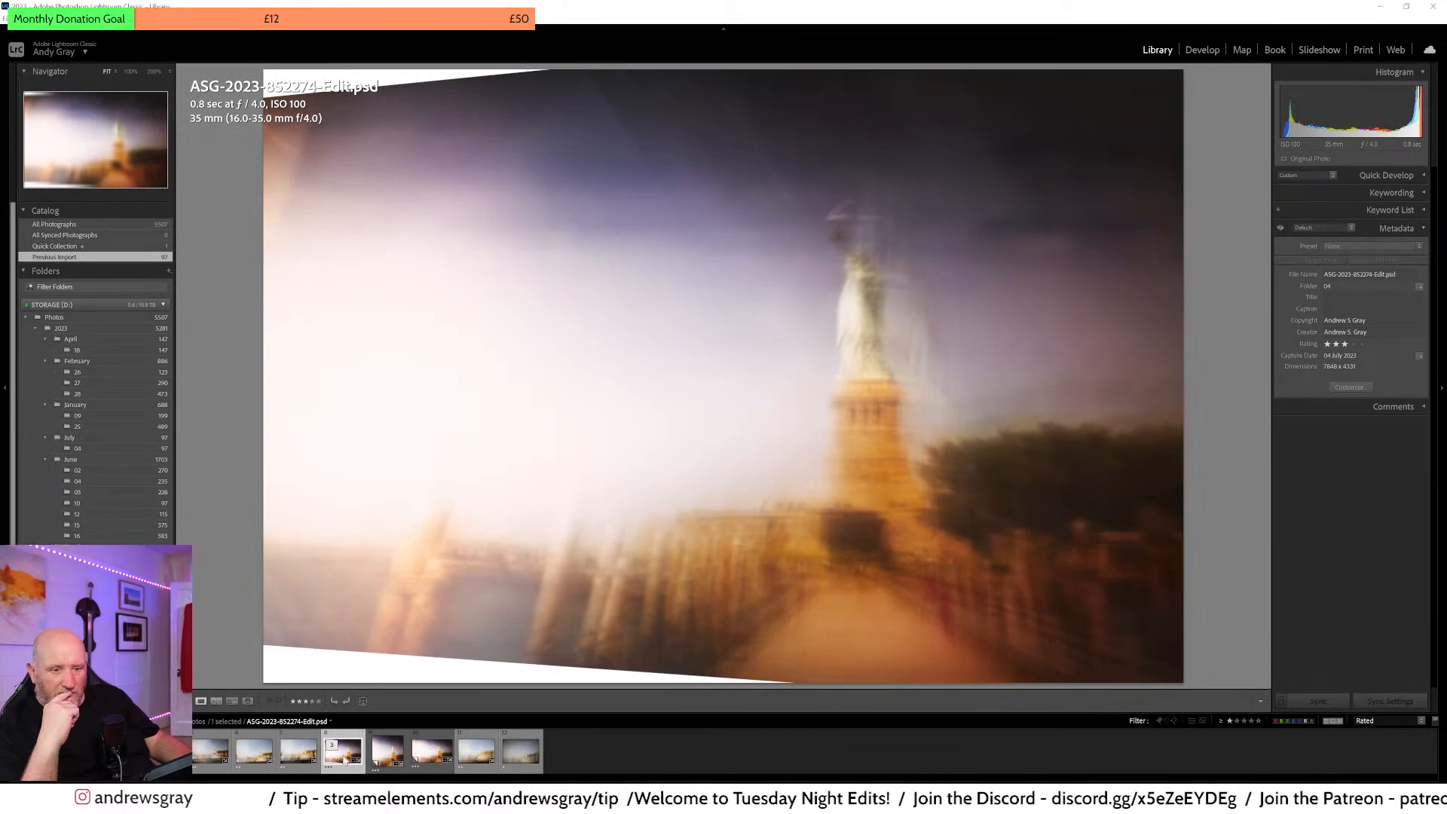
- Send the perspective-corrected photo to Adobe Photoshop 2023 as a copy with Lightroom adjustments
right_click(343, 760)
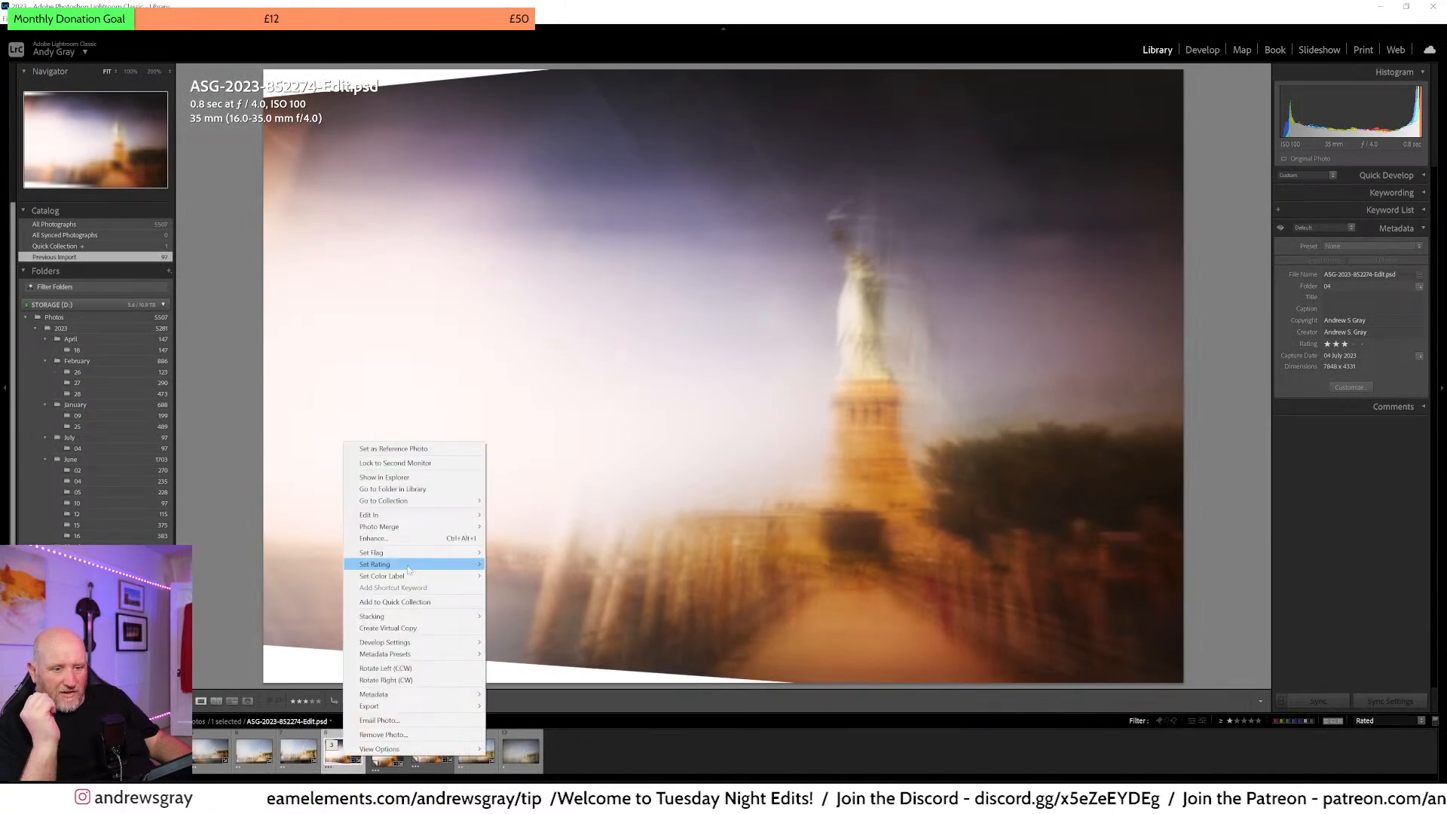
mouse_move(408, 520)
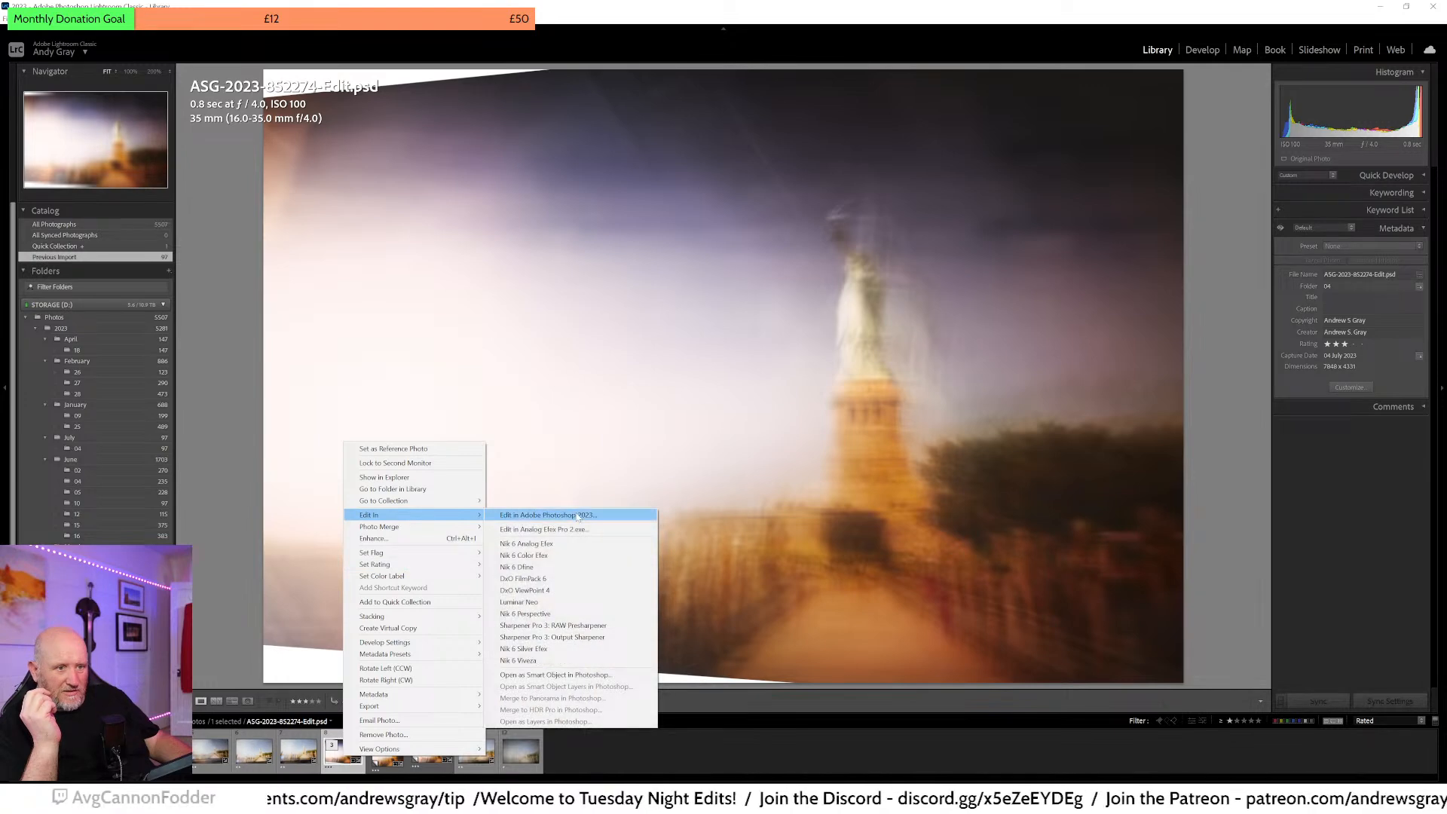
click(547, 514)
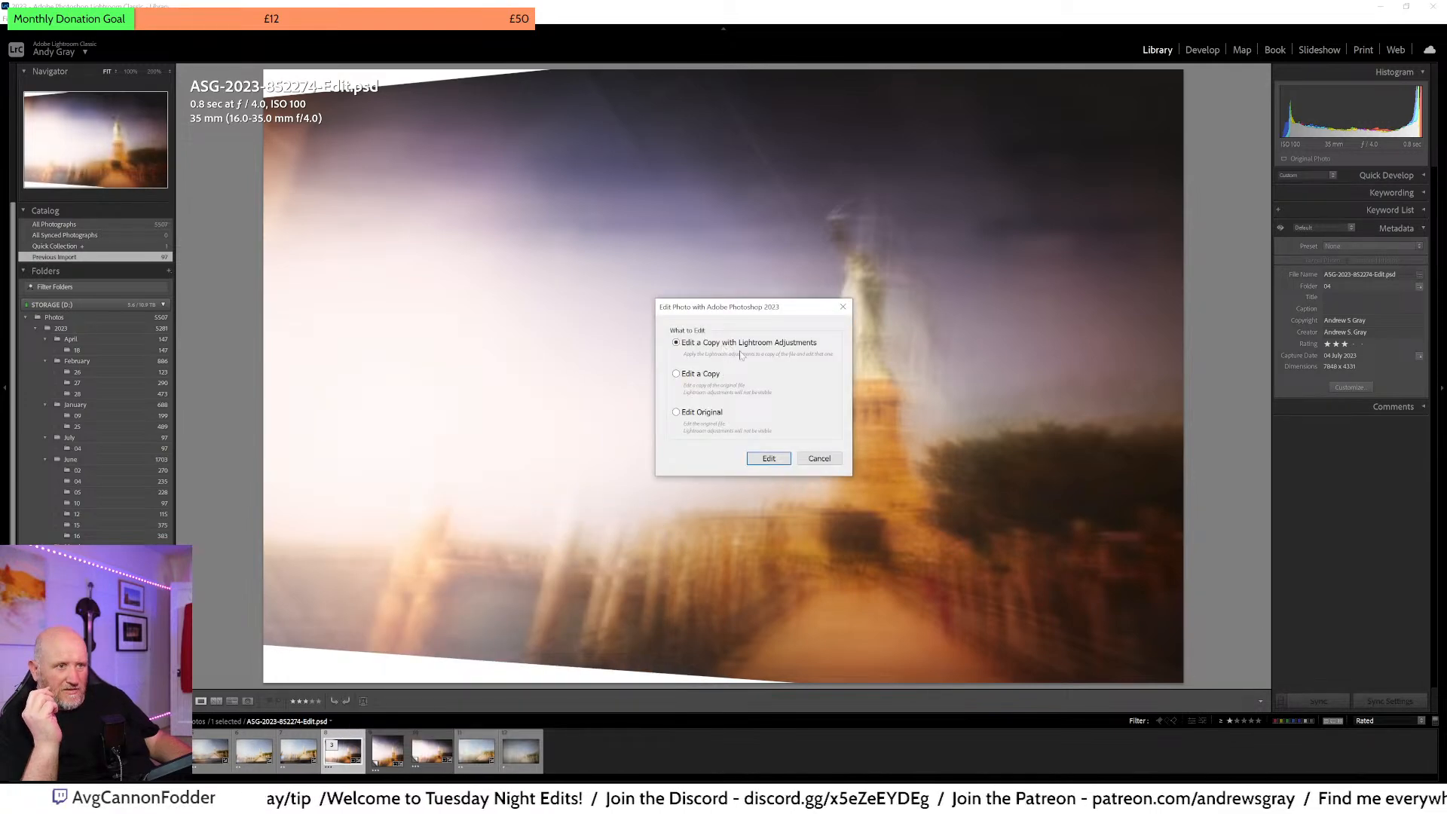
click(777, 461)
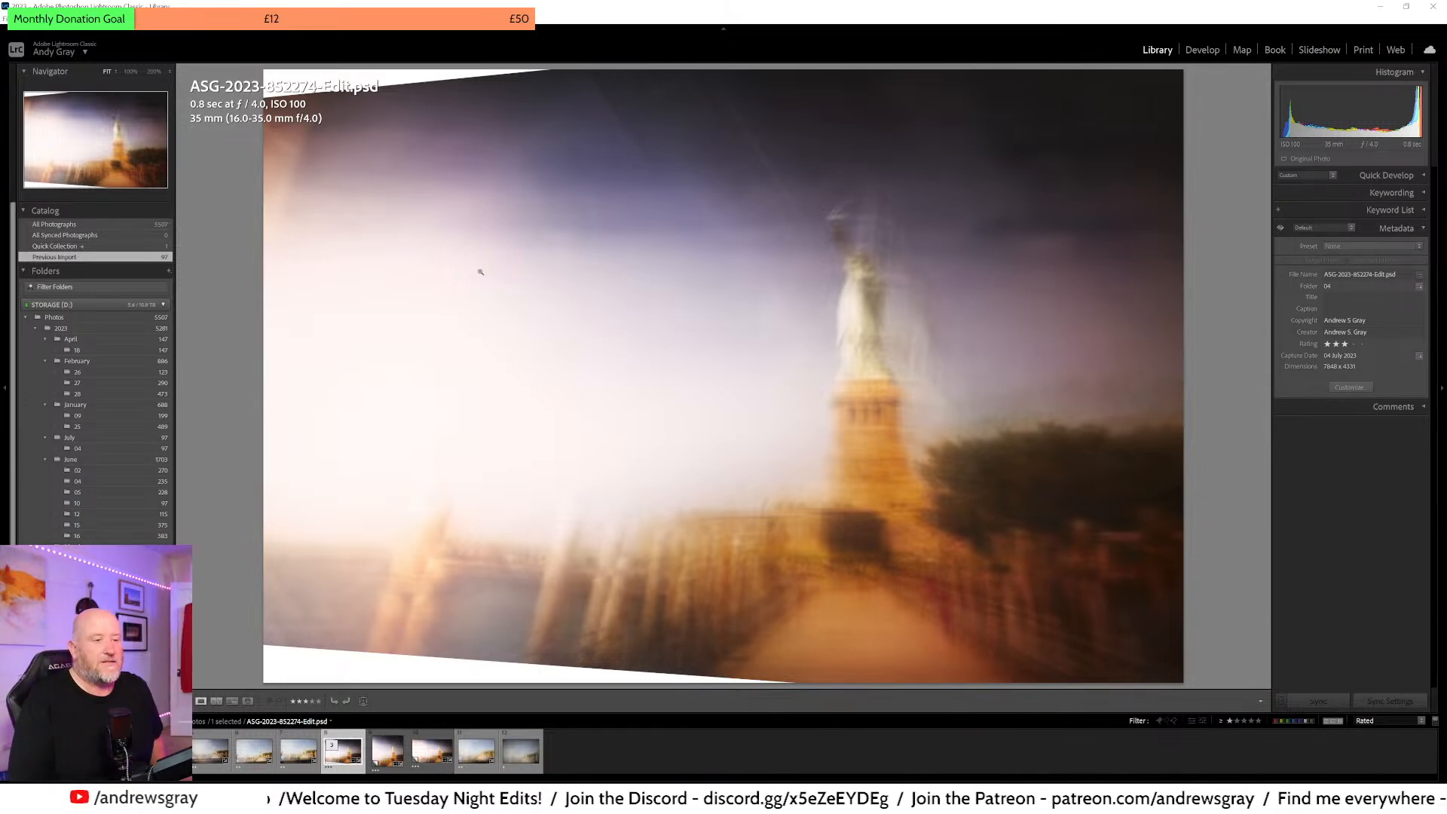
key(ctrl+e)
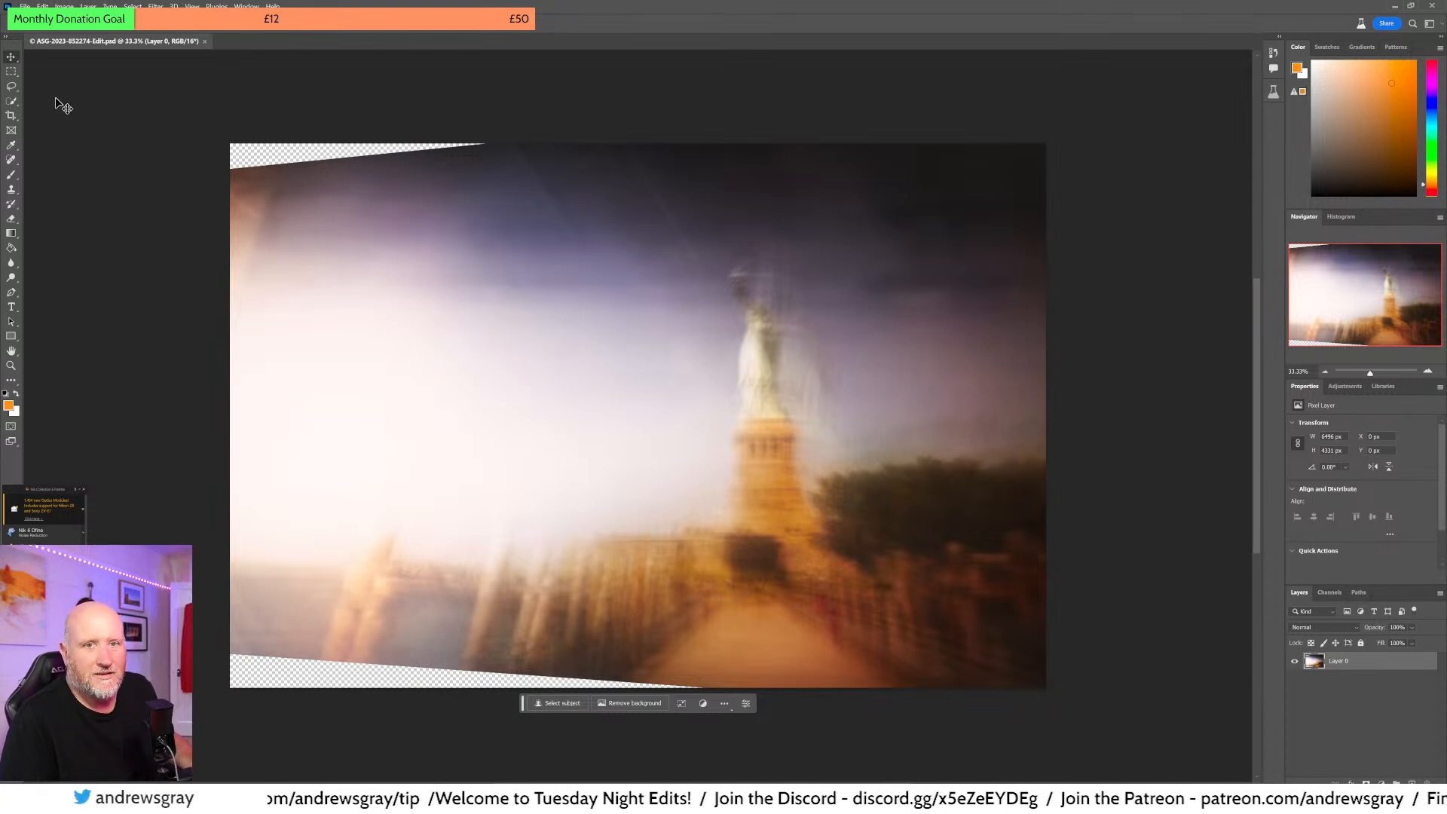
- Lasso the empty wedge at the photo's upper-left corner and fill it with Generative Fill using a blank prompt
click(11, 86)
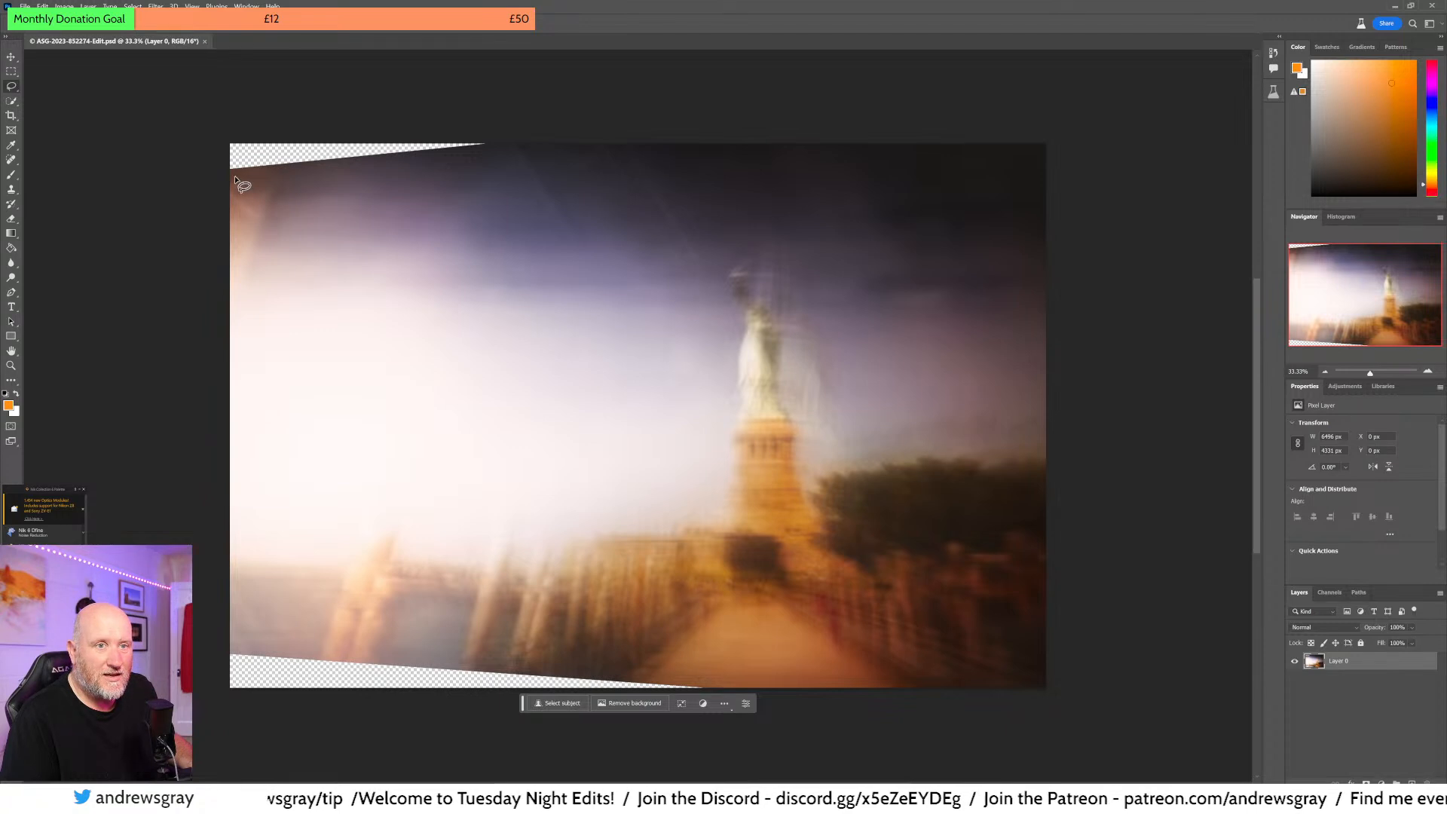
mouse_move(230, 176)
mouse_down()
mouse_move(508, 139)
mouse_move(478, 119)
mouse_move(235, 112)
mouse_move(217, 185)
mouse_up()
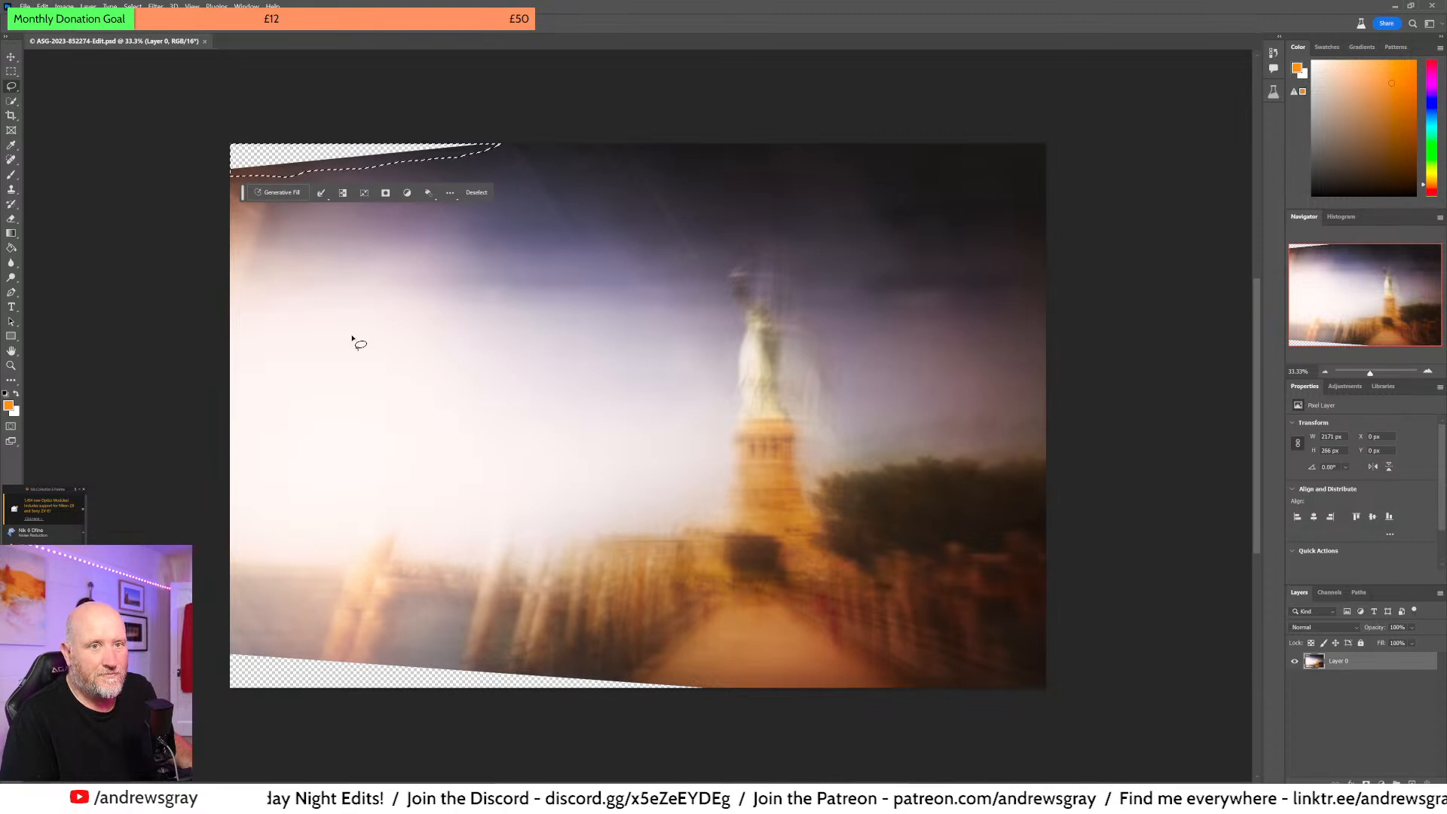
click(281, 192)
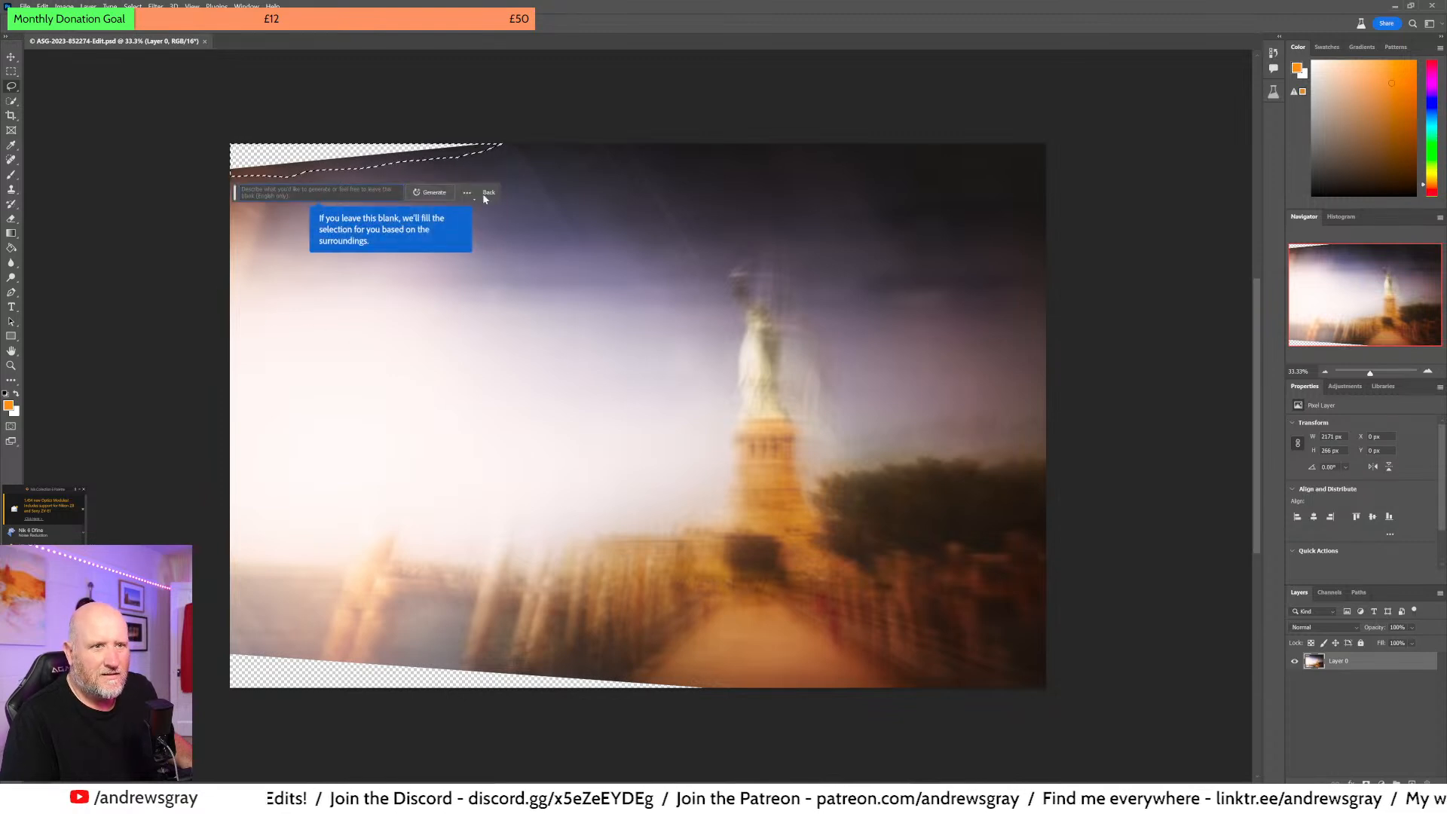
click(434, 193)
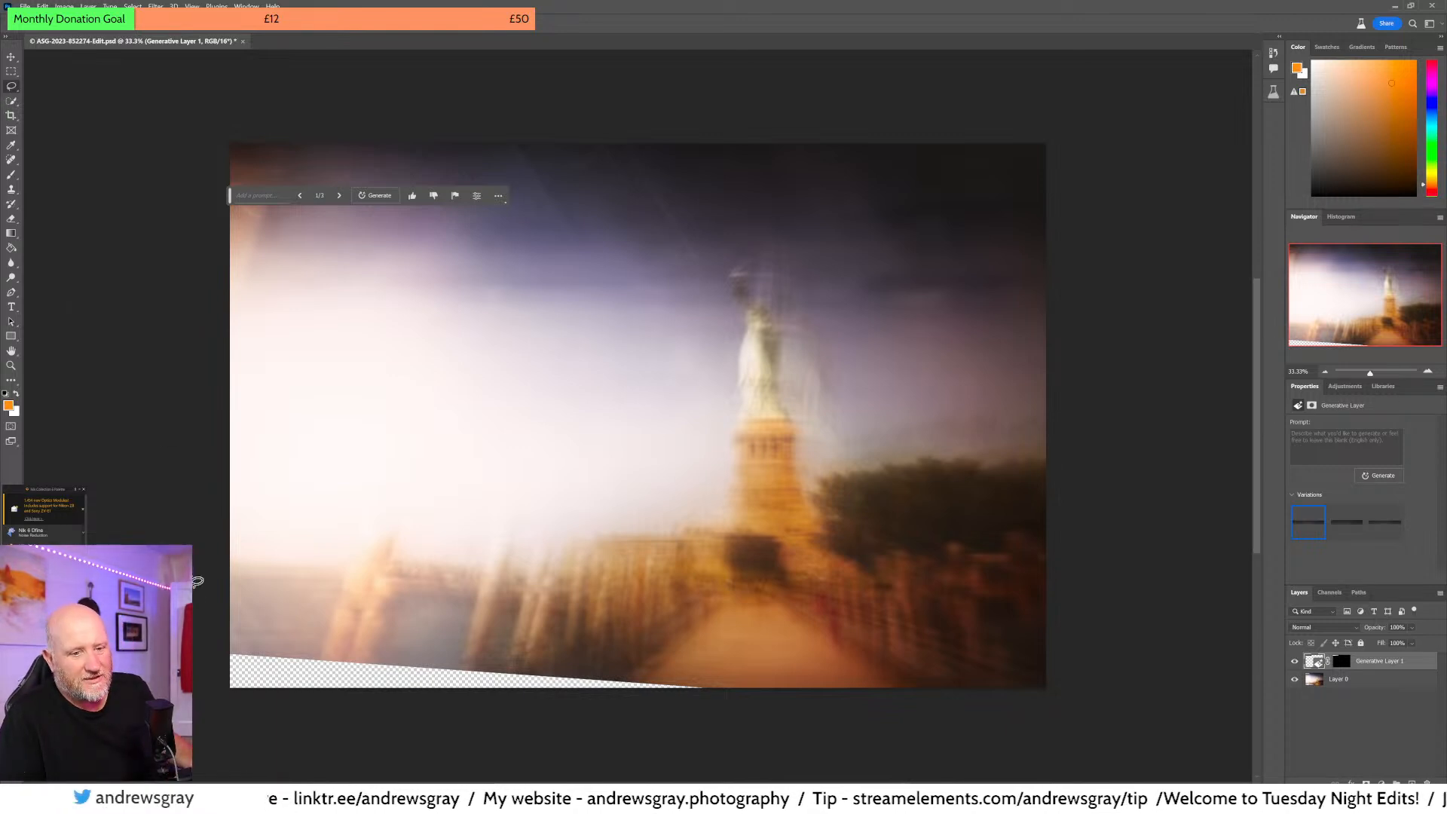
- Try to fill the empty wedge along the photo's lower-left edge with a blank-prompt Generative Fill
mouse_move(226, 646)
mouse_down()
mouse_move(649, 678)
mouse_move(742, 701)
mouse_up()
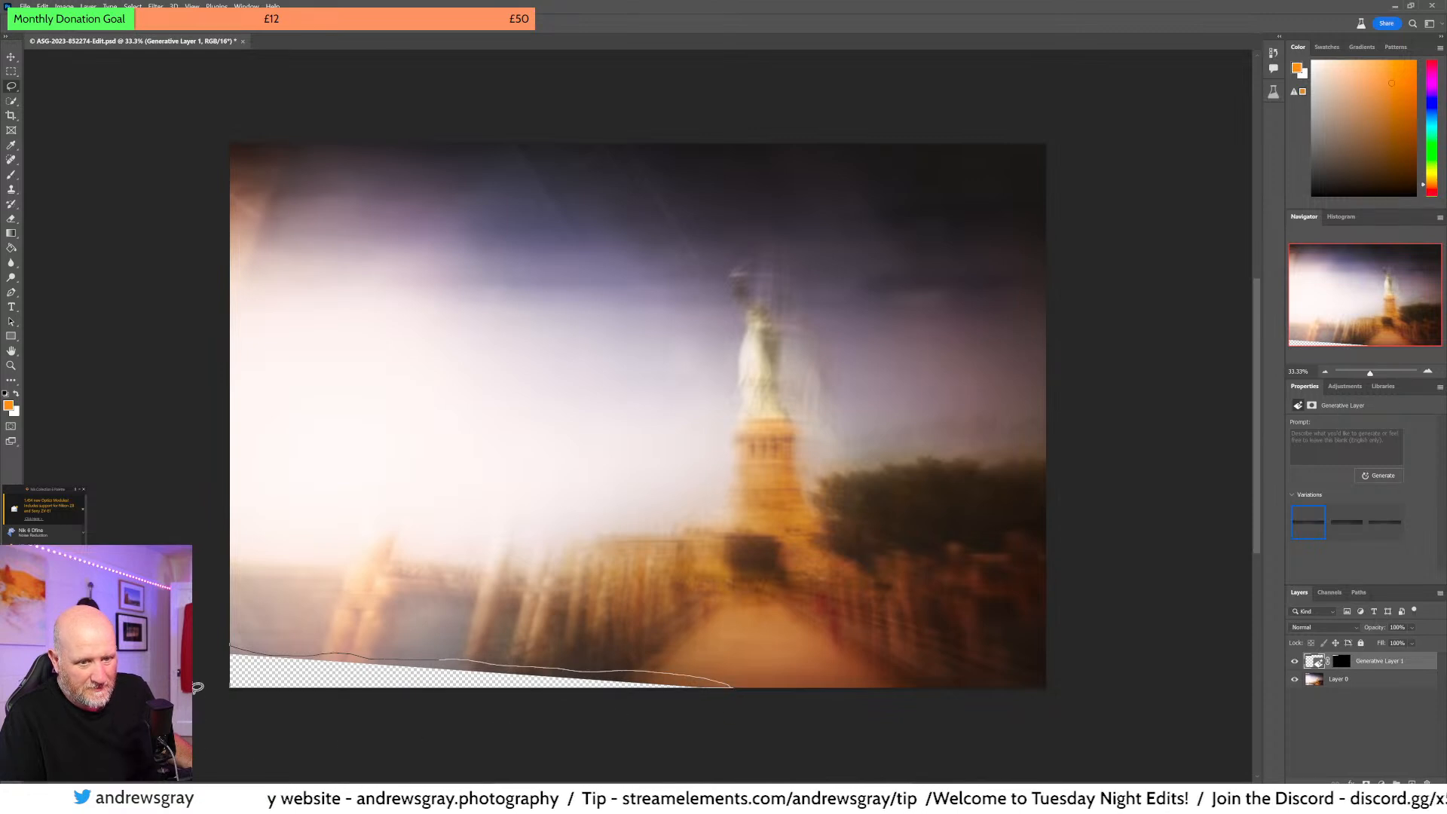
drag(199, 656, 194, 662)
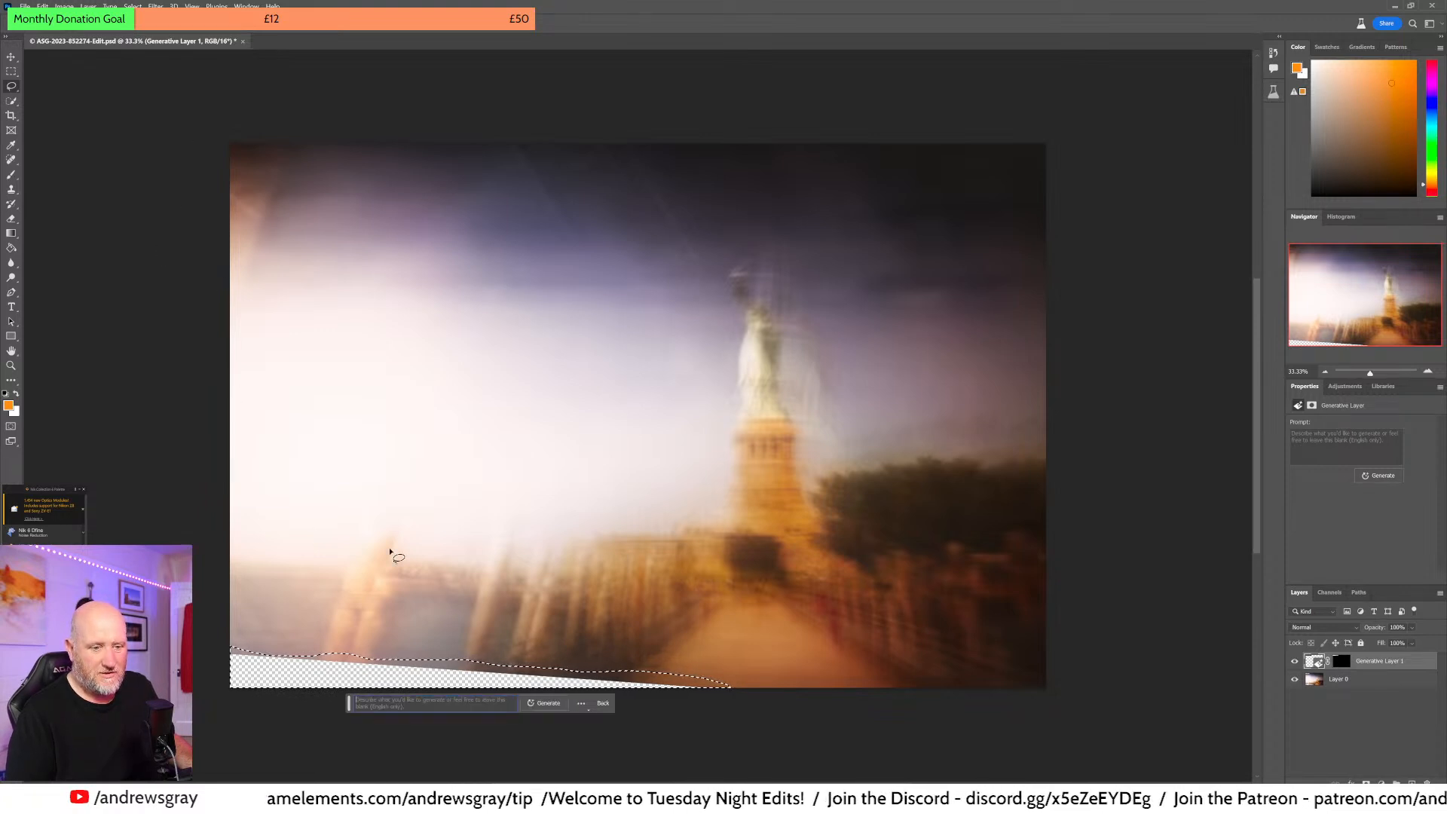
click(544, 705)
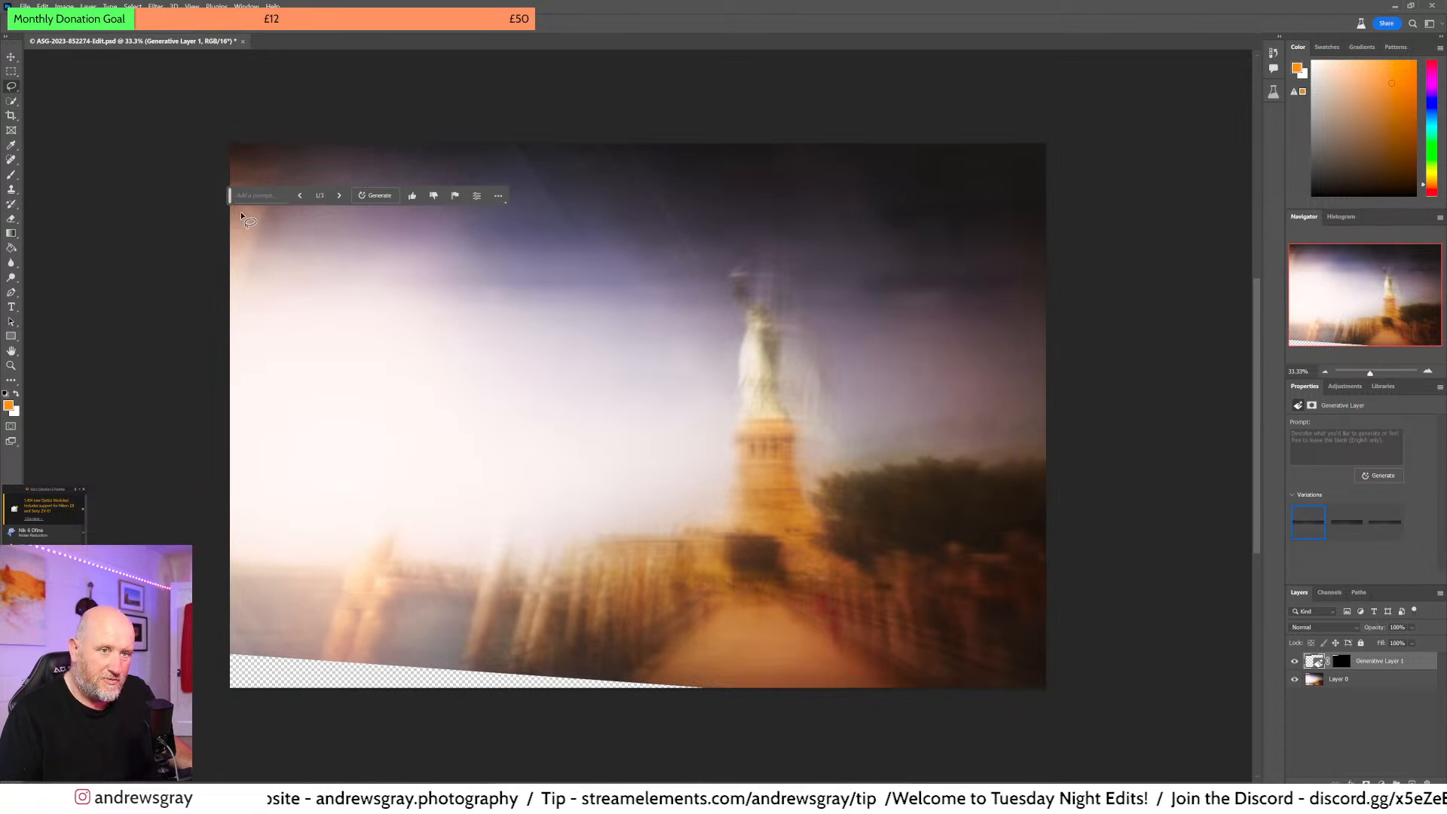
- Switch the upper-left generative layer to its second variation
click(338, 196)
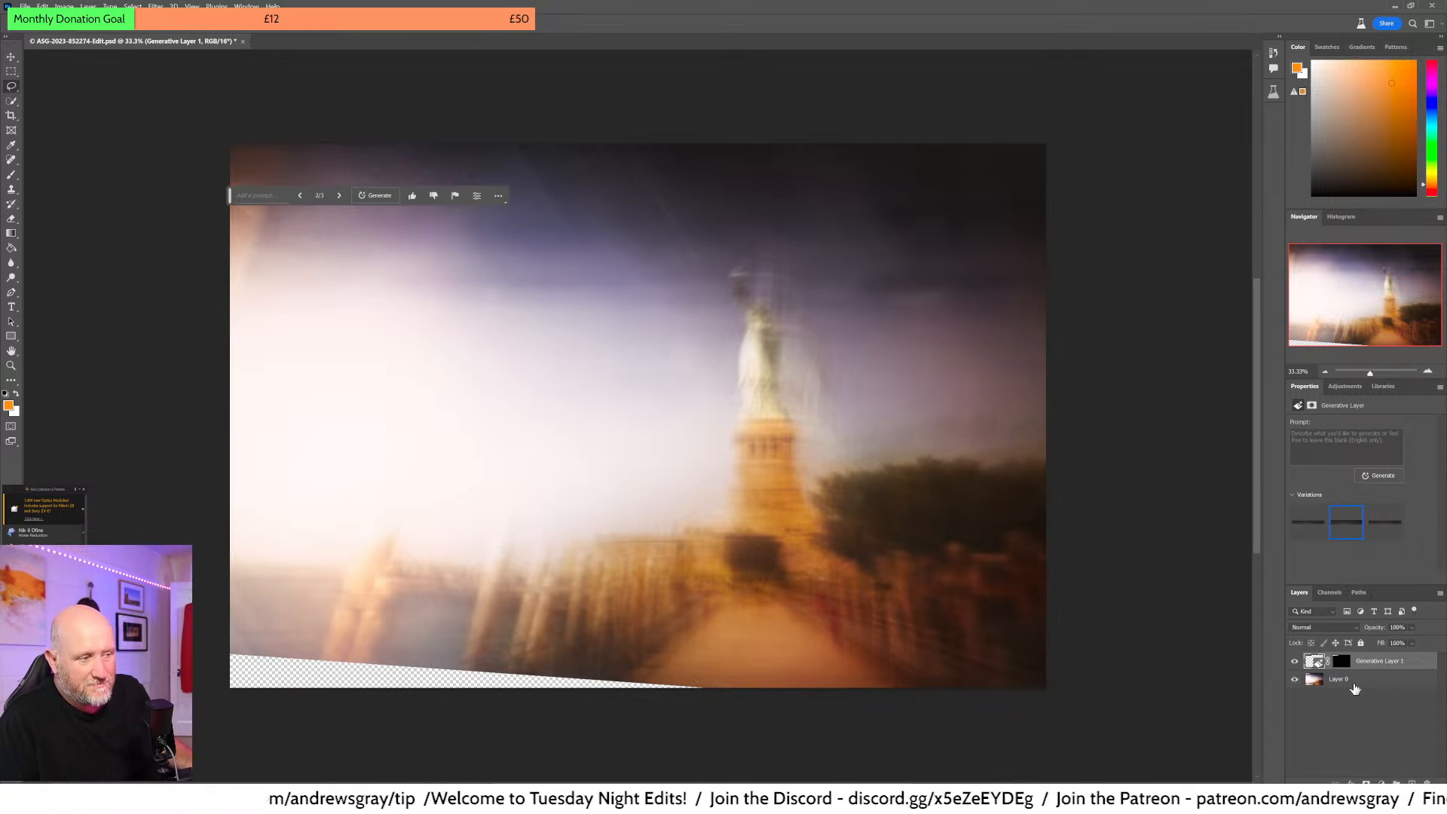
- Select Layer 0, lasso the lower-left wedge again, retry a blank-prompt Generative Fill, and clear the selection
click(1395, 679)
mouse_move(214, 641)
mouse_down()
mouse_move(722, 691)
mouse_move(673, 717)
mouse_move(275, 743)
mouse_move(218, 732)
mouse_move(194, 699)
mouse_move(205, 644)
mouse_up()
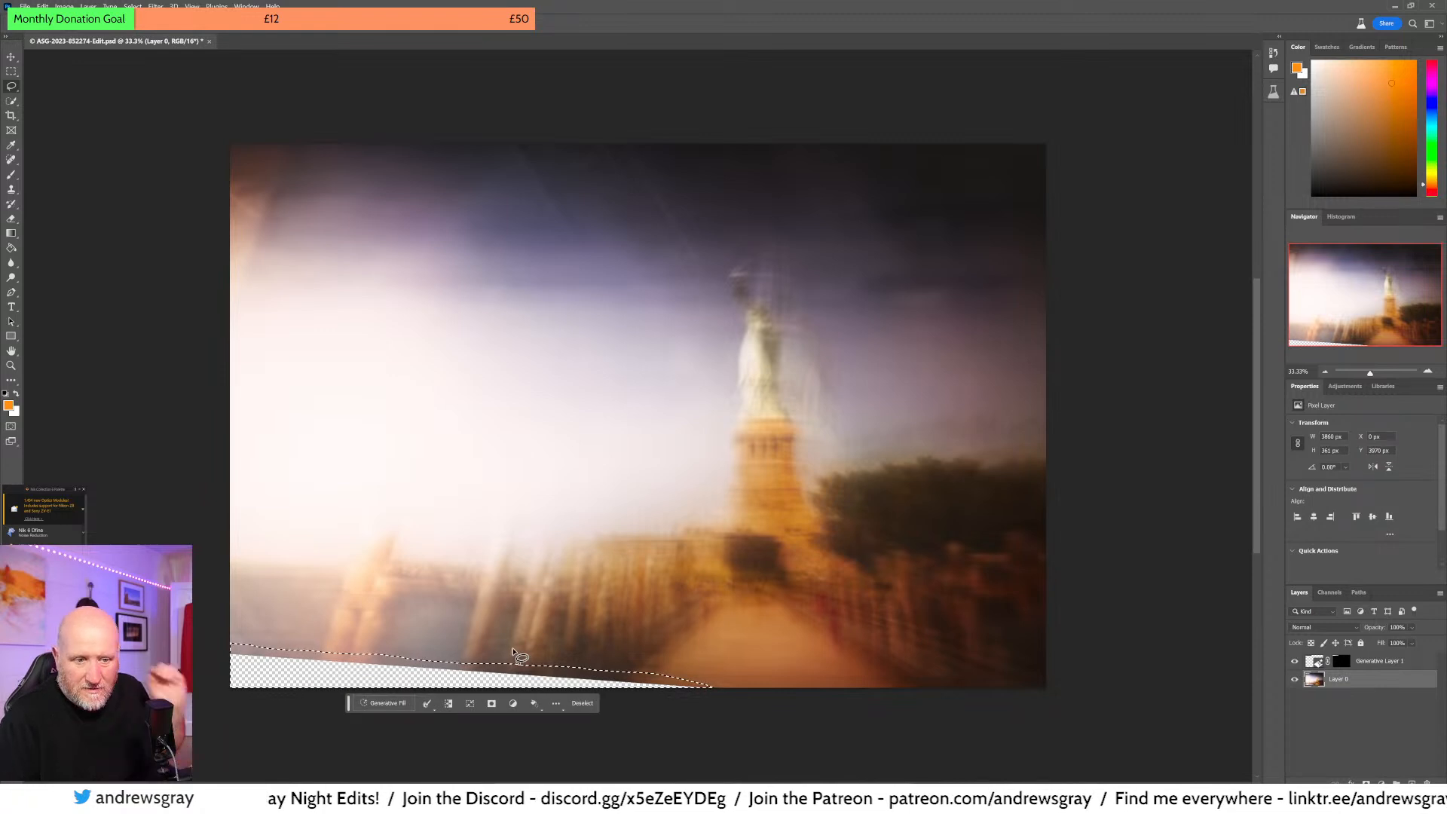
click(372, 706)
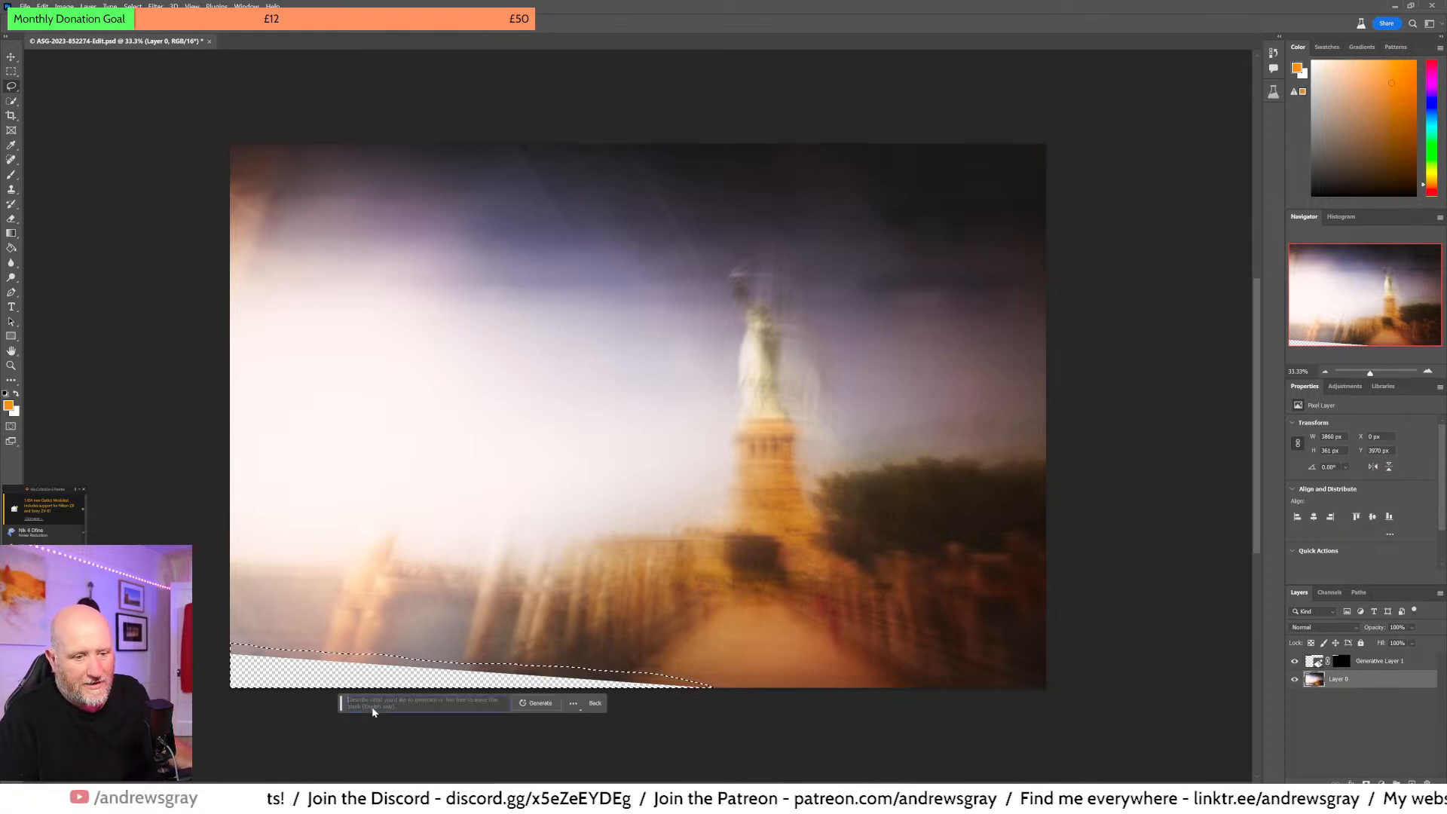
click(538, 702)
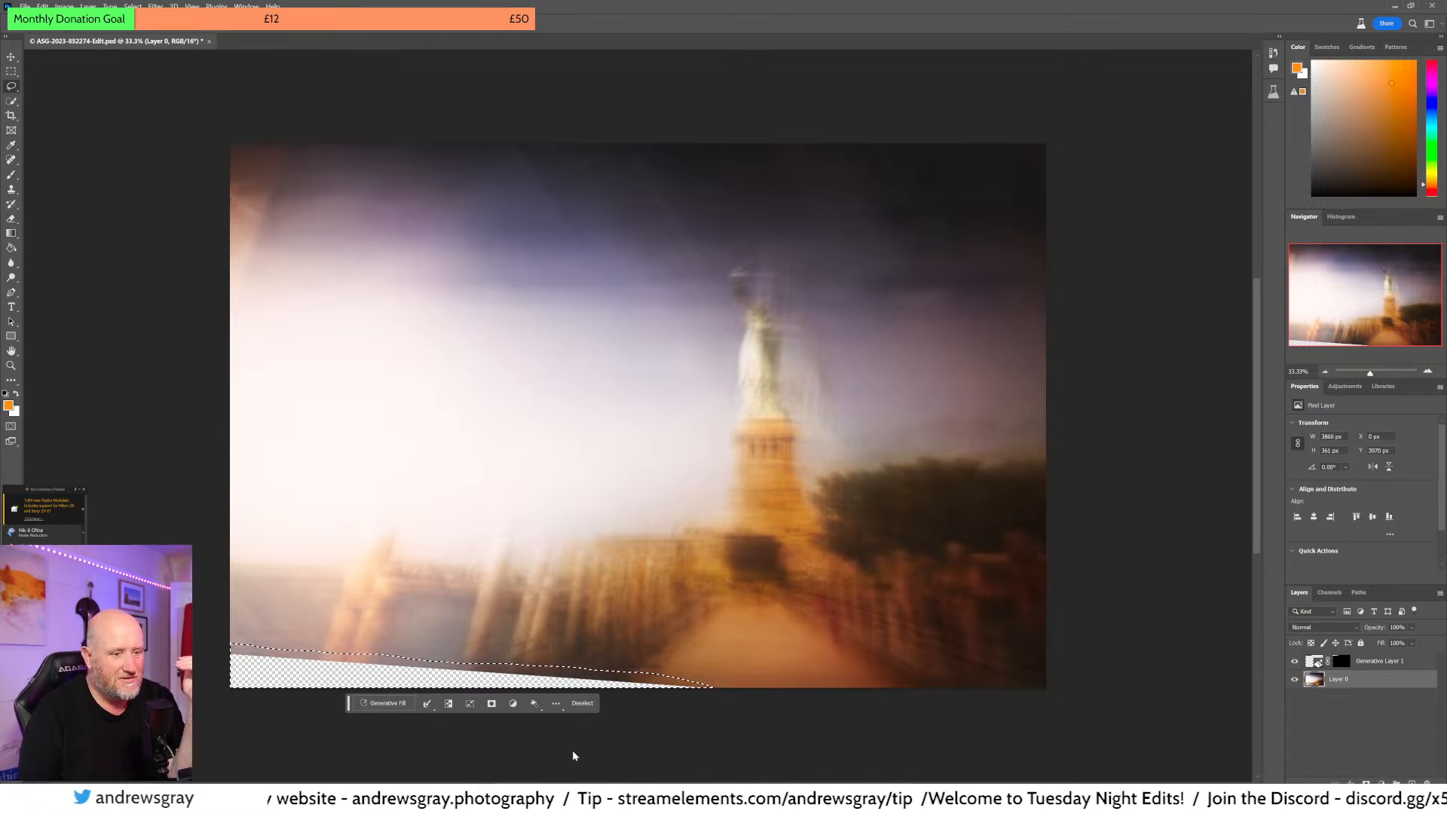
click(582, 703)
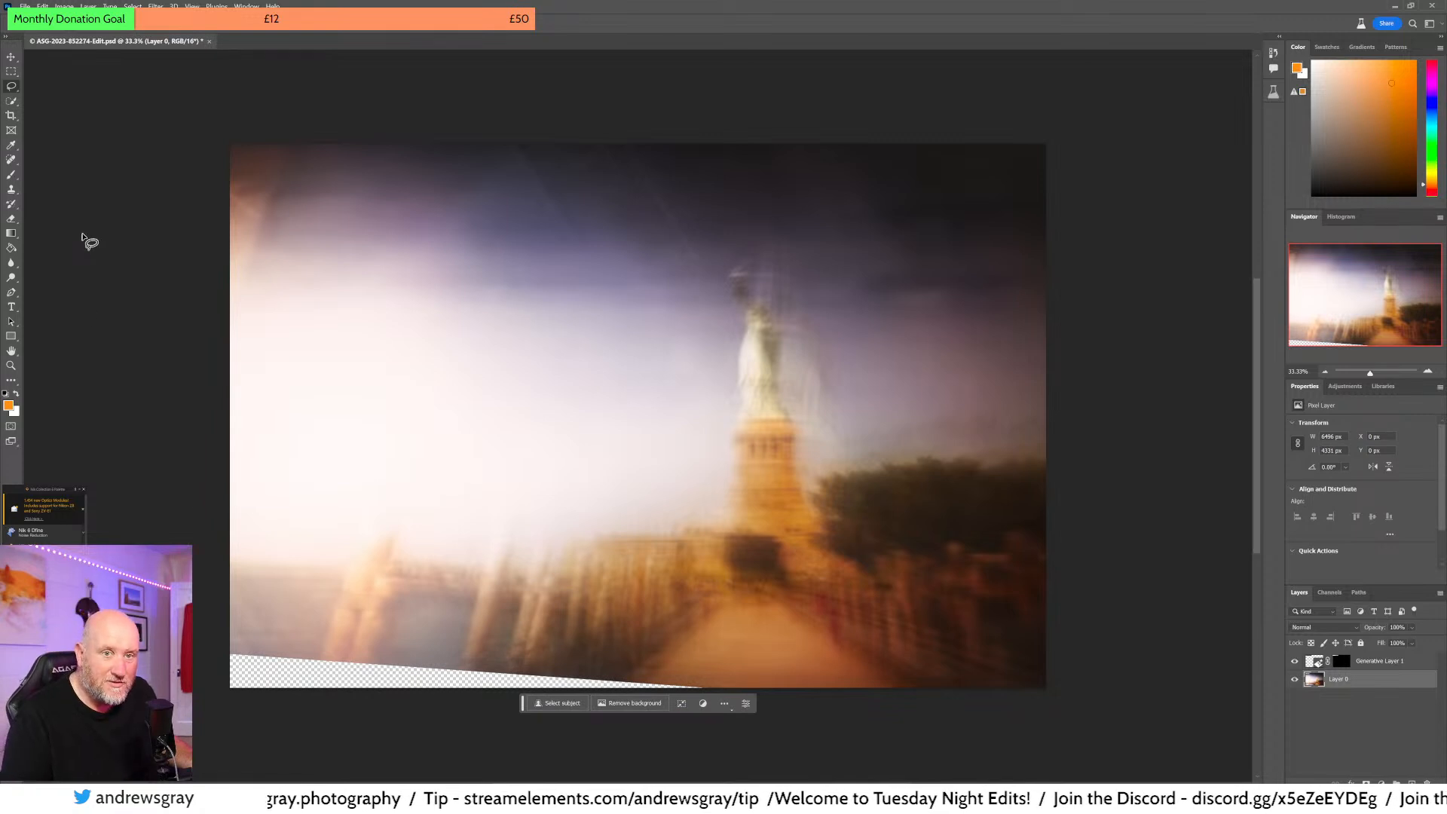
- Lasso the empty lower-left wedge on Layer 0, fill it using Content-Aware Fill output to a new layer, and deselect
mouse_move(229, 645)
mouse_down()
mouse_move(737, 691)
mouse_move(313, 756)
mouse_move(226, 723)
mouse_up()
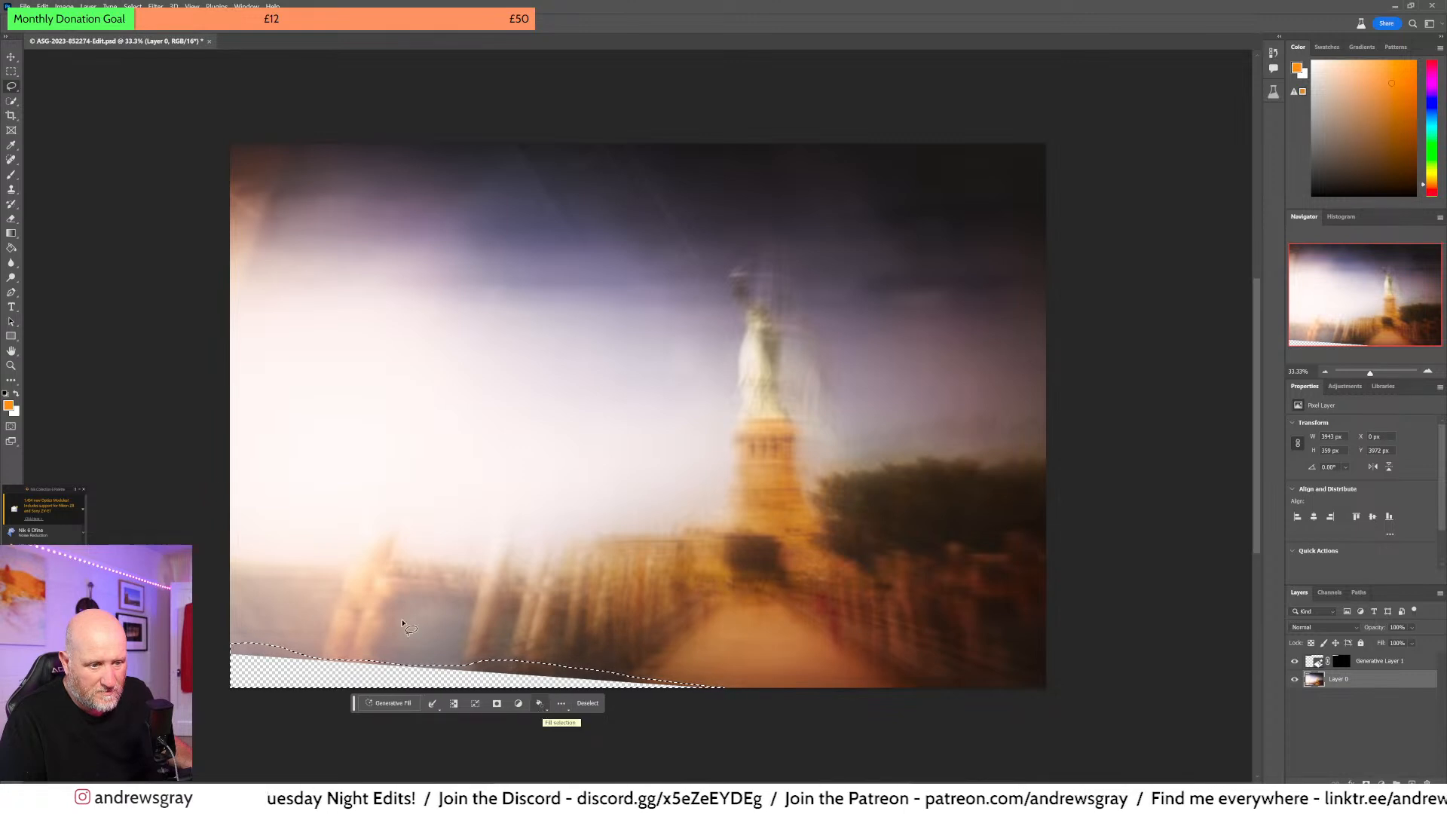
click(46, 6)
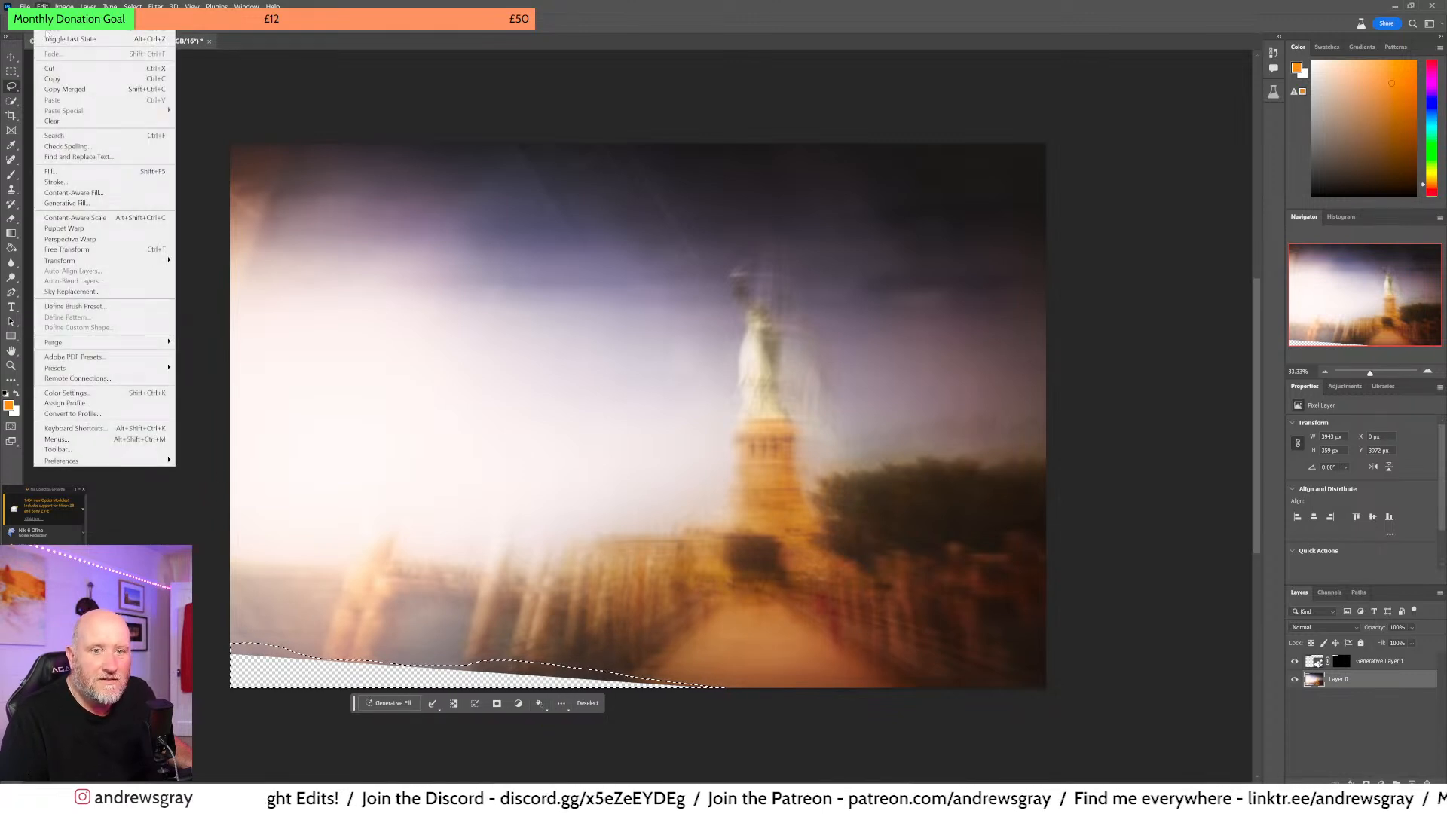
click(75, 204)
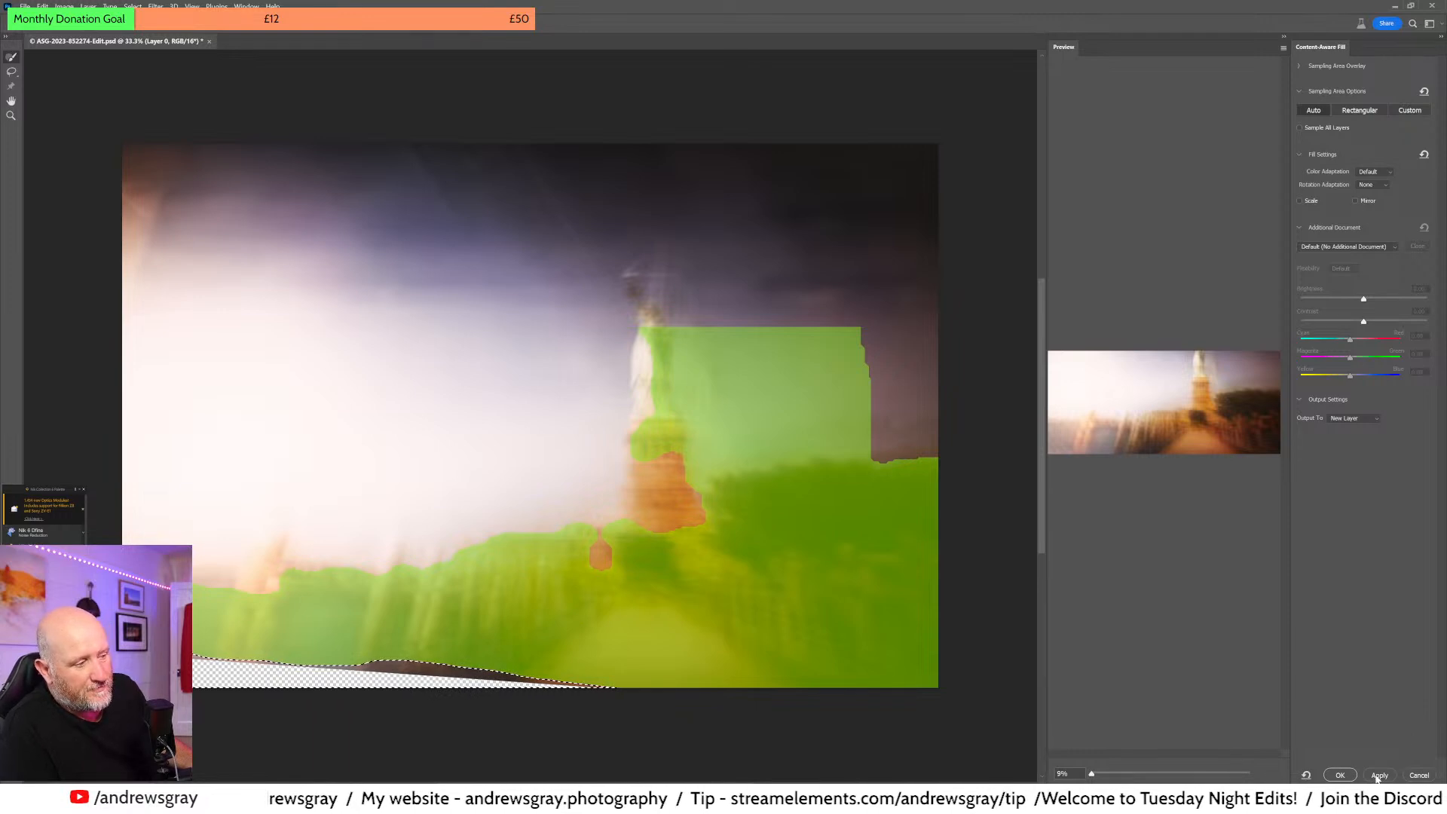
click(1340, 775)
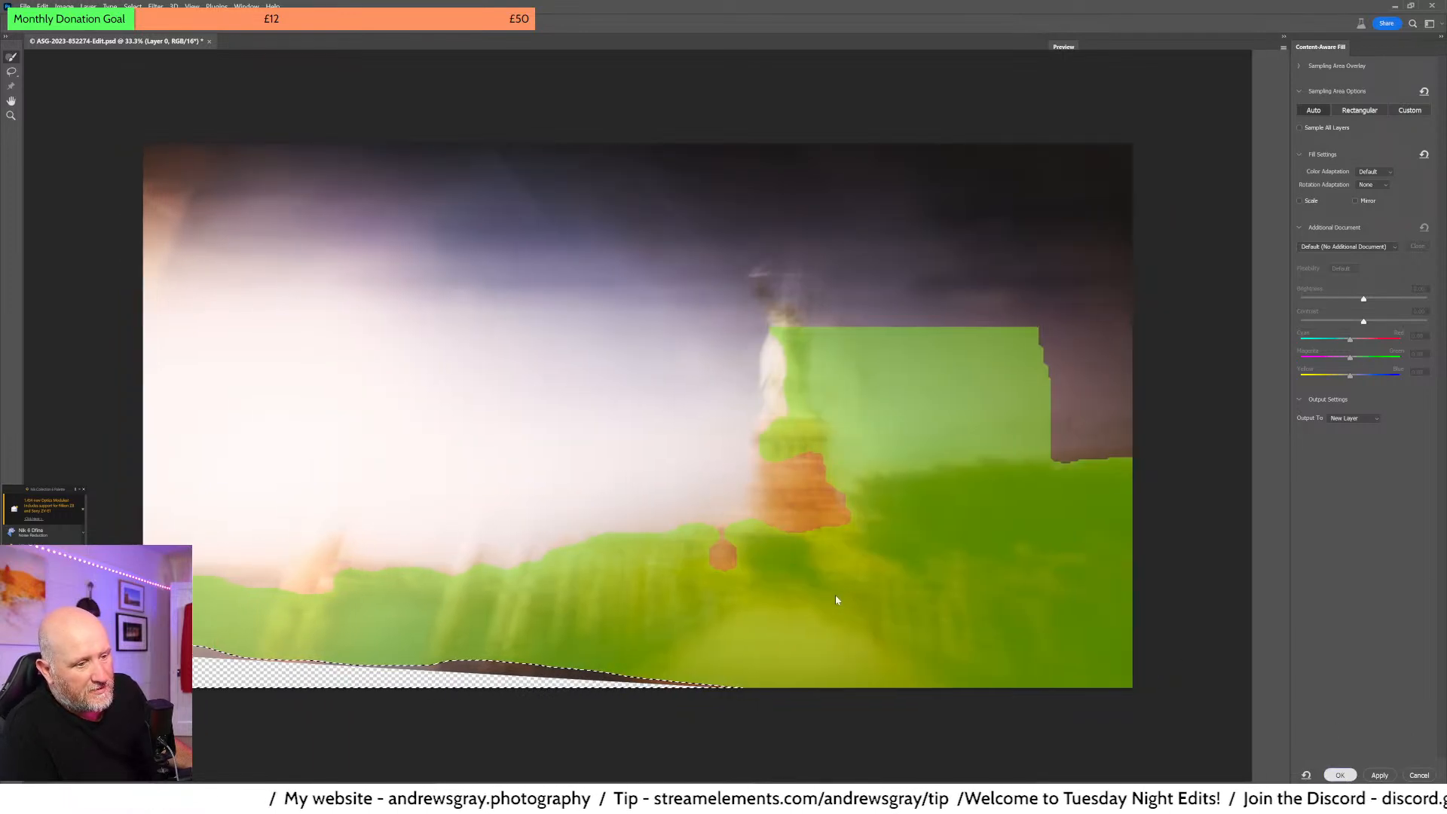
key(ctrl+d)
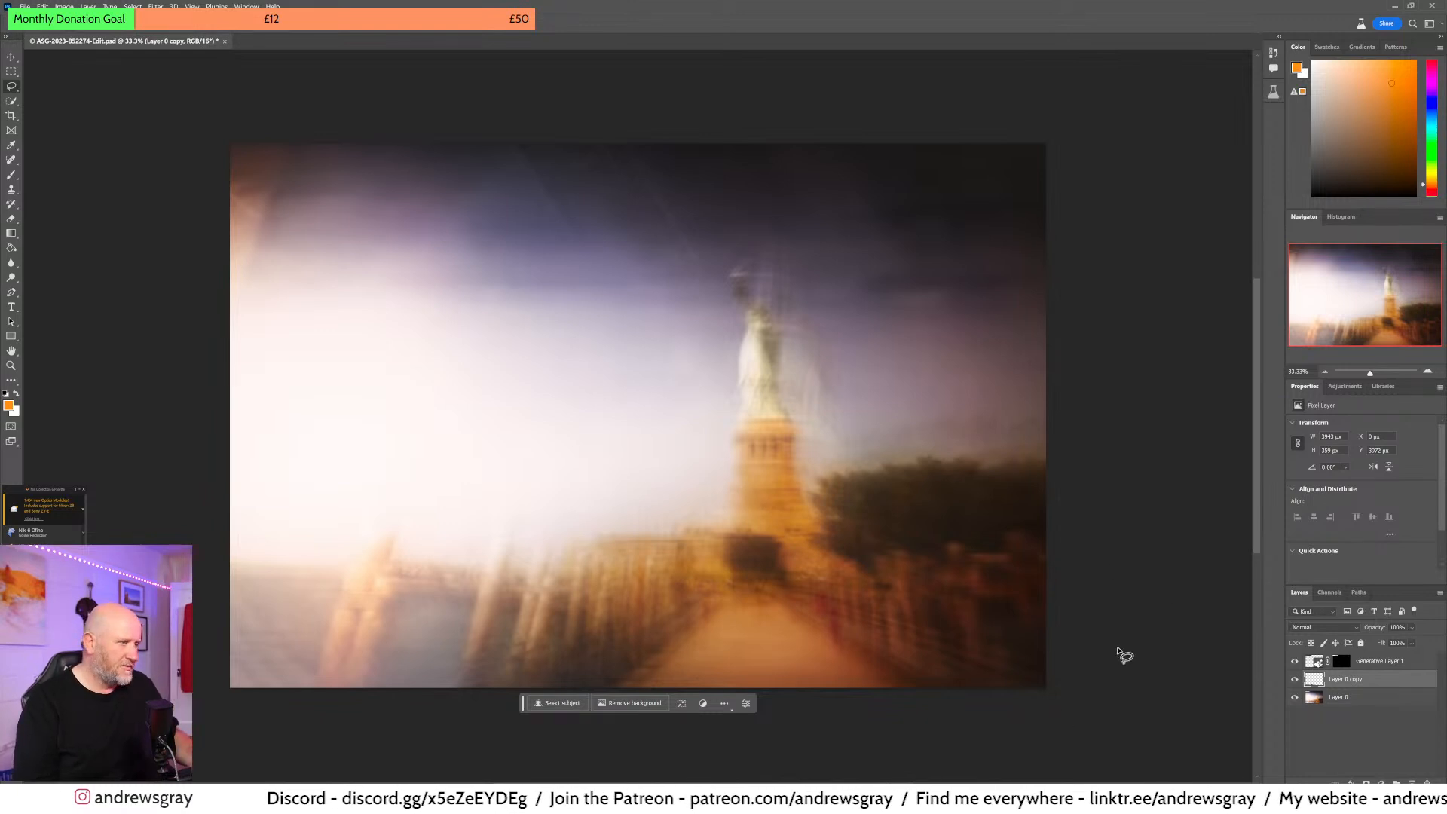
- Flatten the image so the filled corners and the photo become a single background layer
click(1441, 595)
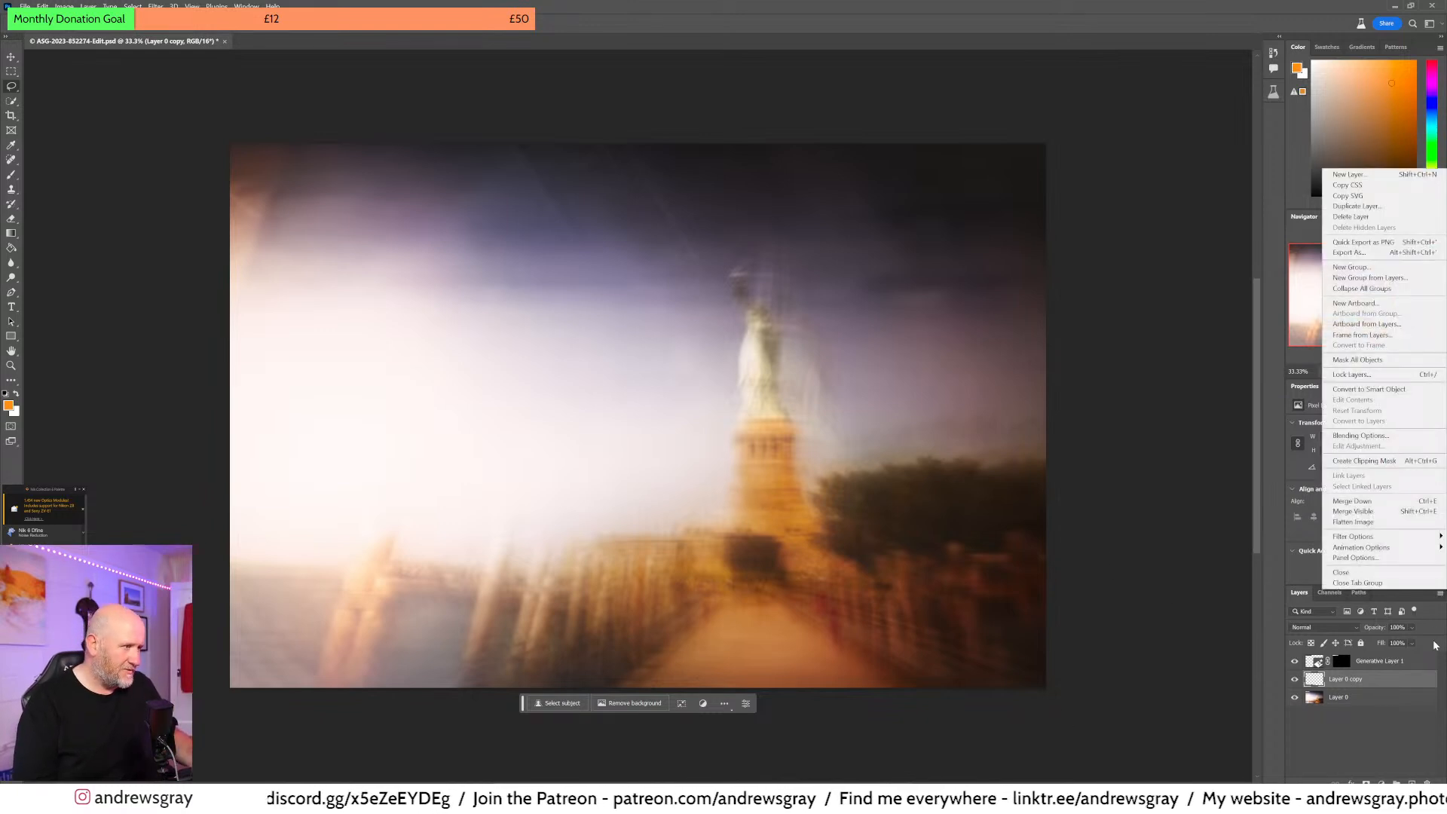
click(1386, 521)
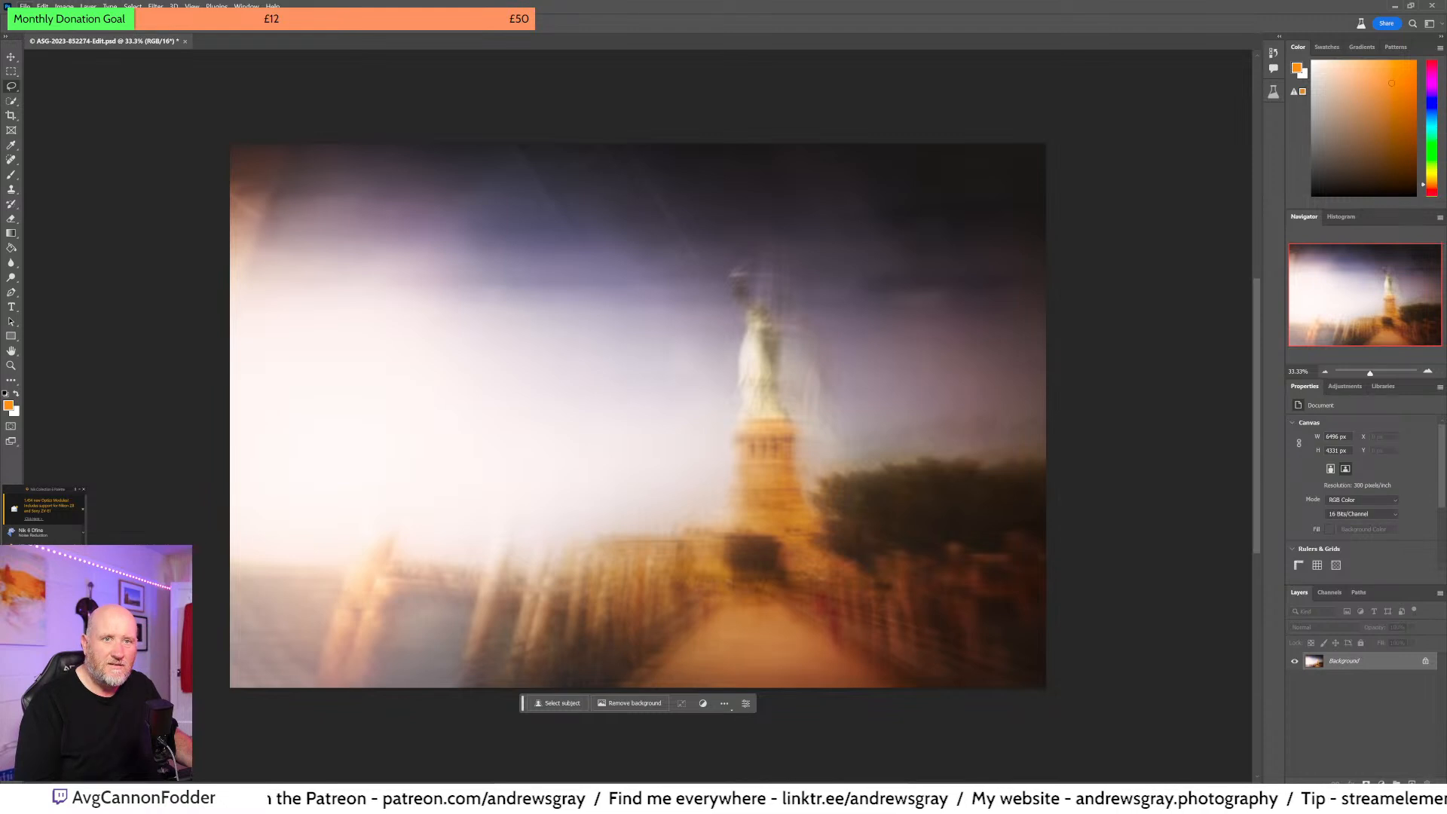
click(25, 6)
mouse_move(42, 6)
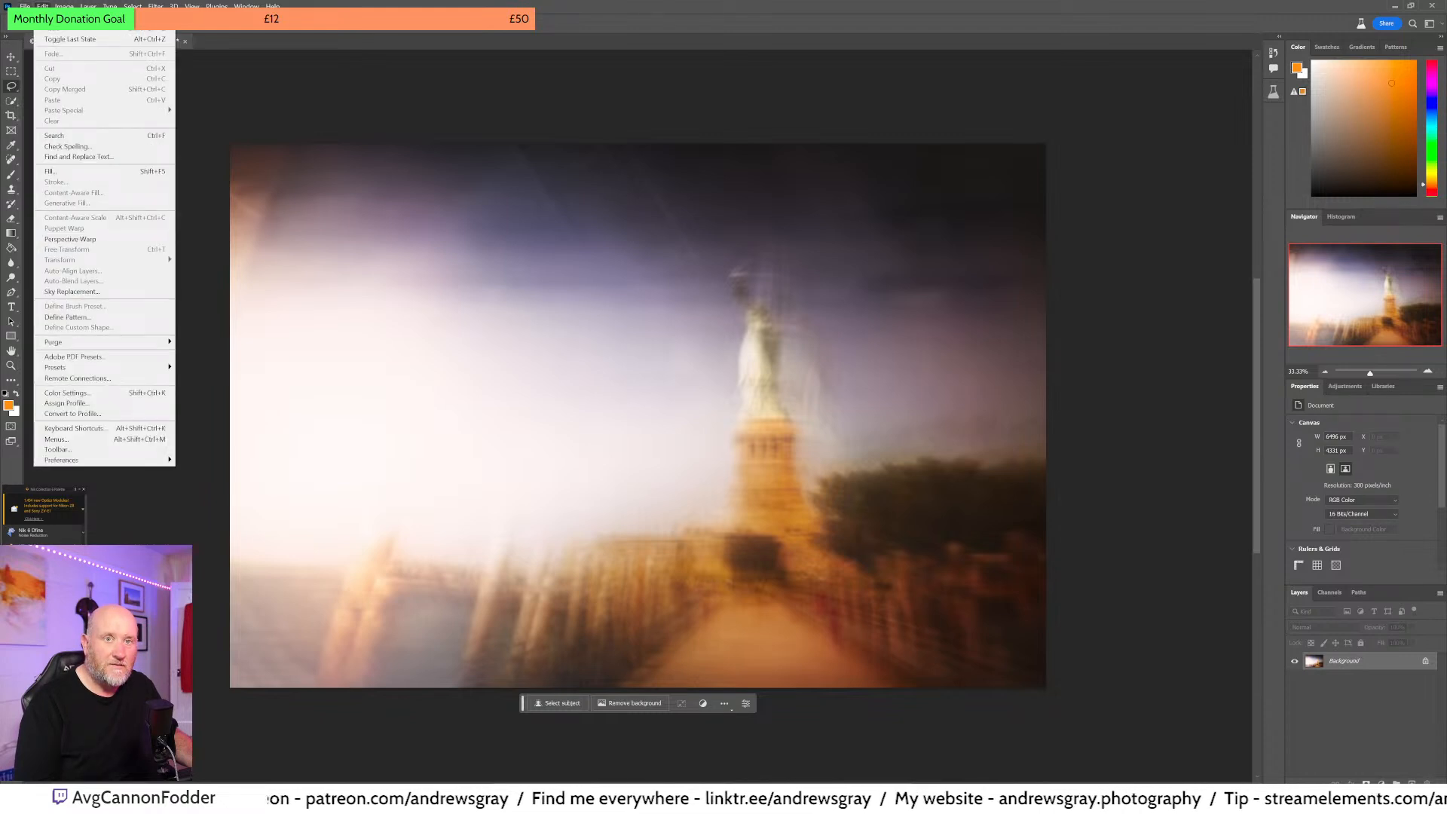
mouse_move(155, 6)
click(65, 141)
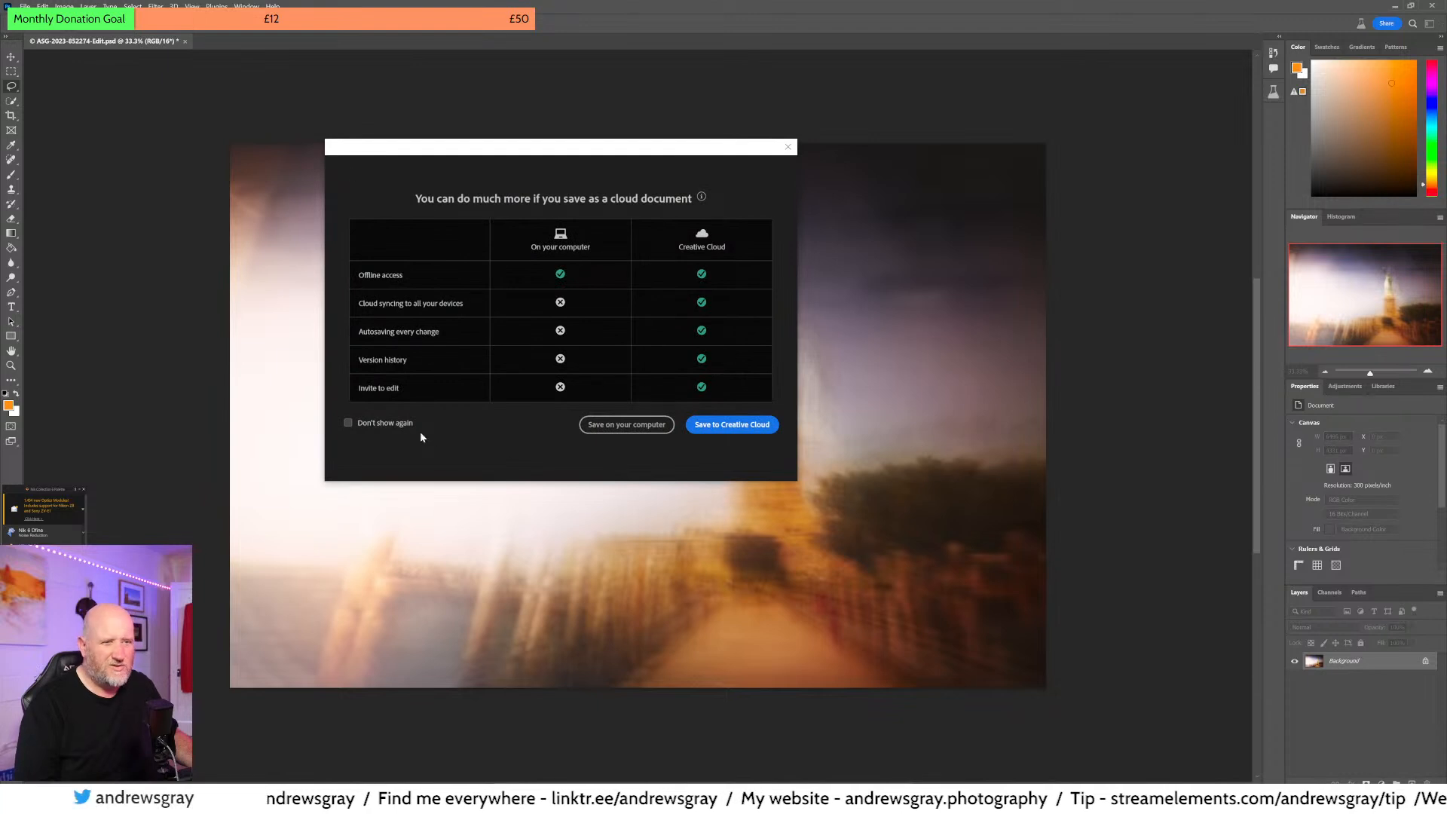
click(609, 427)
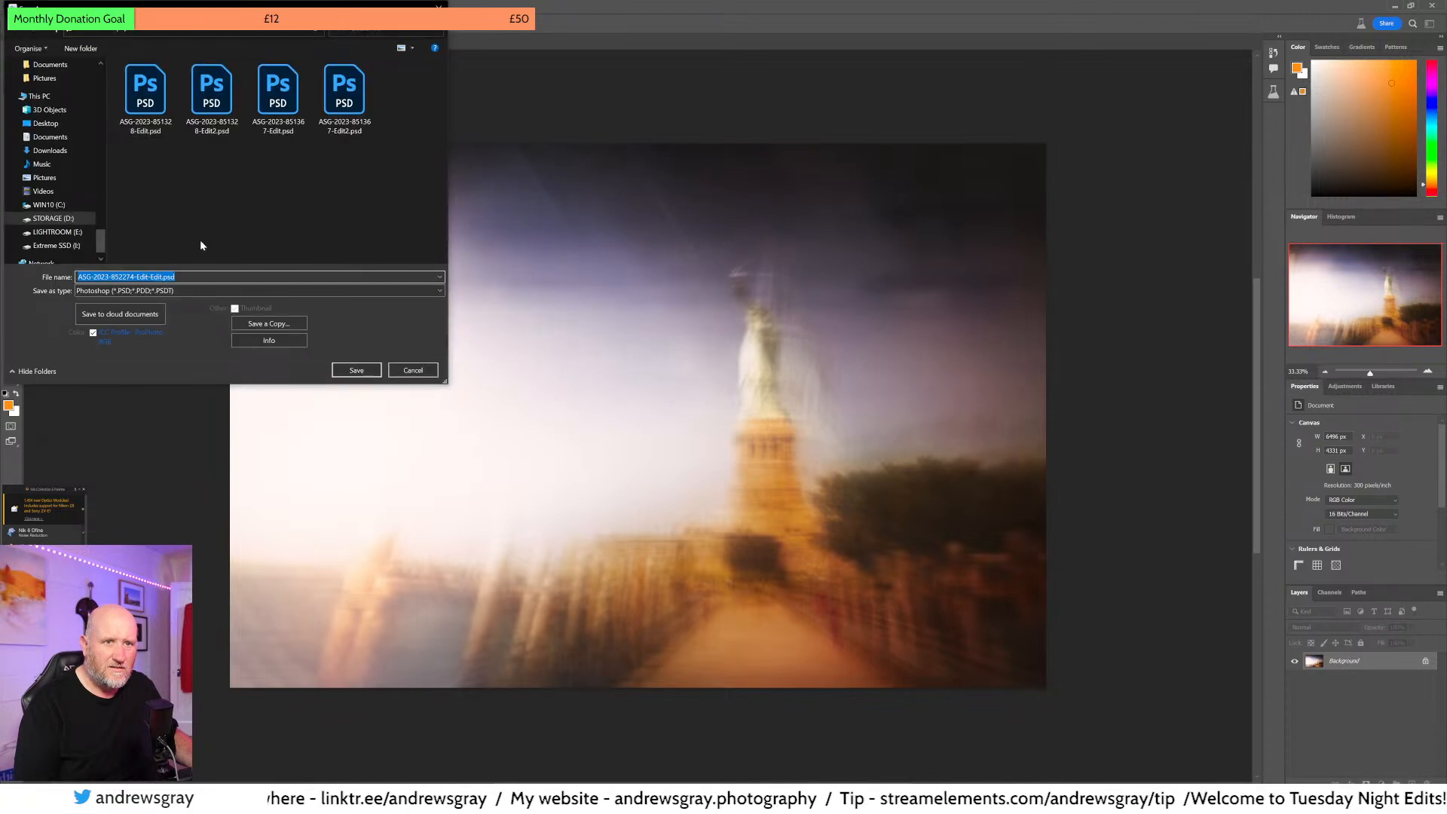
click(357, 370)
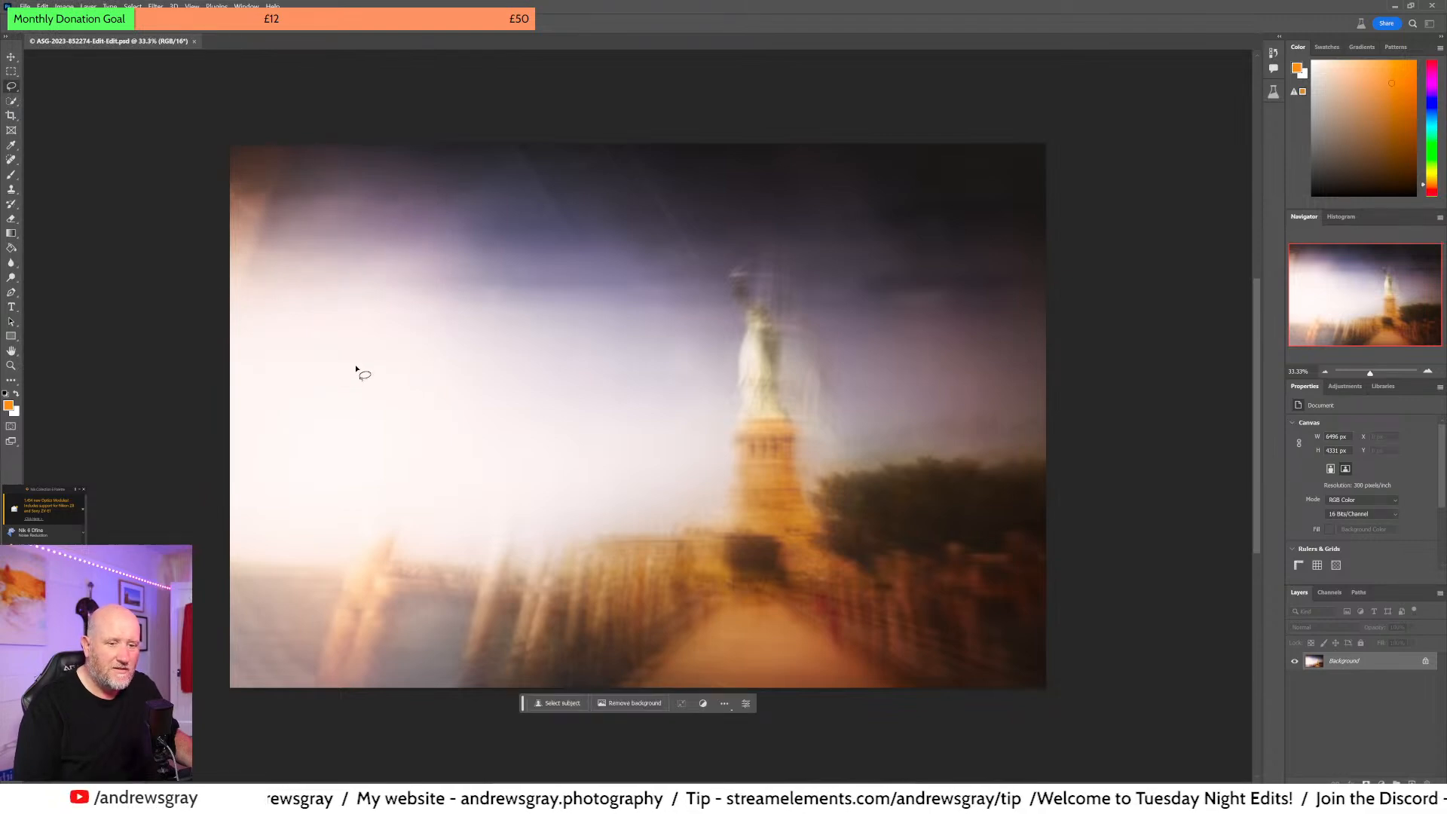
click(194, 42)
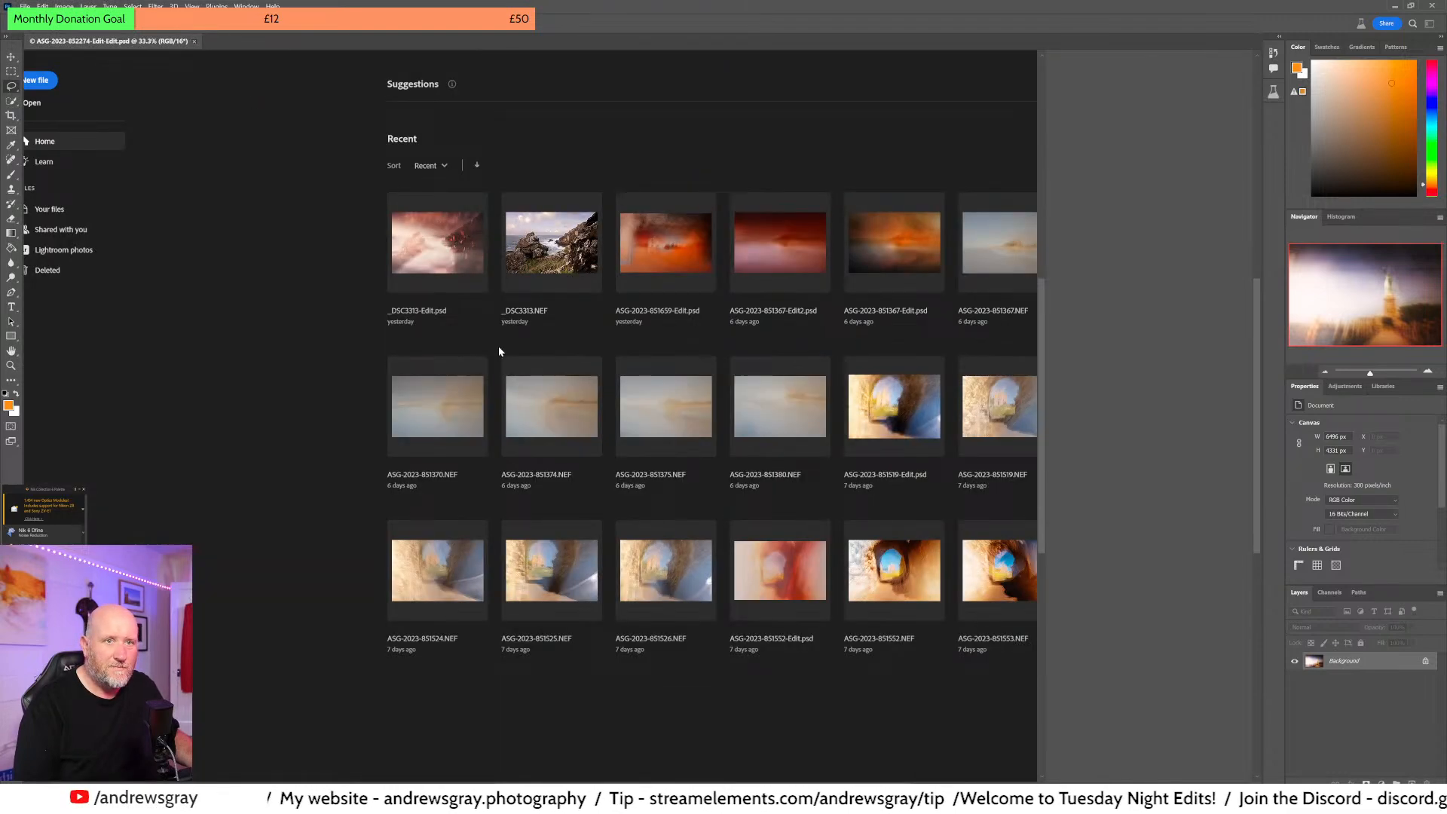
key(alt+Tab)
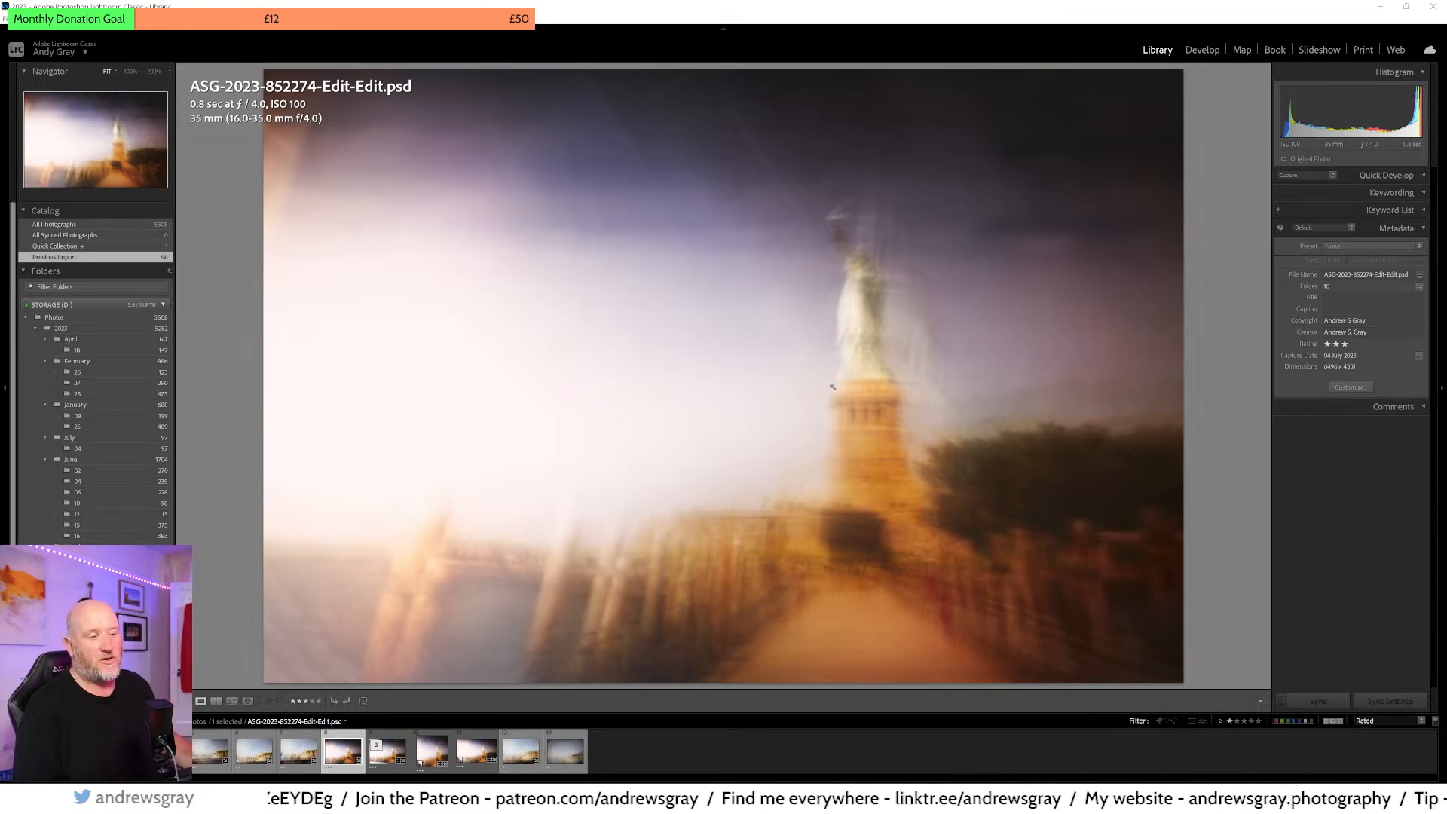
click(390, 746)
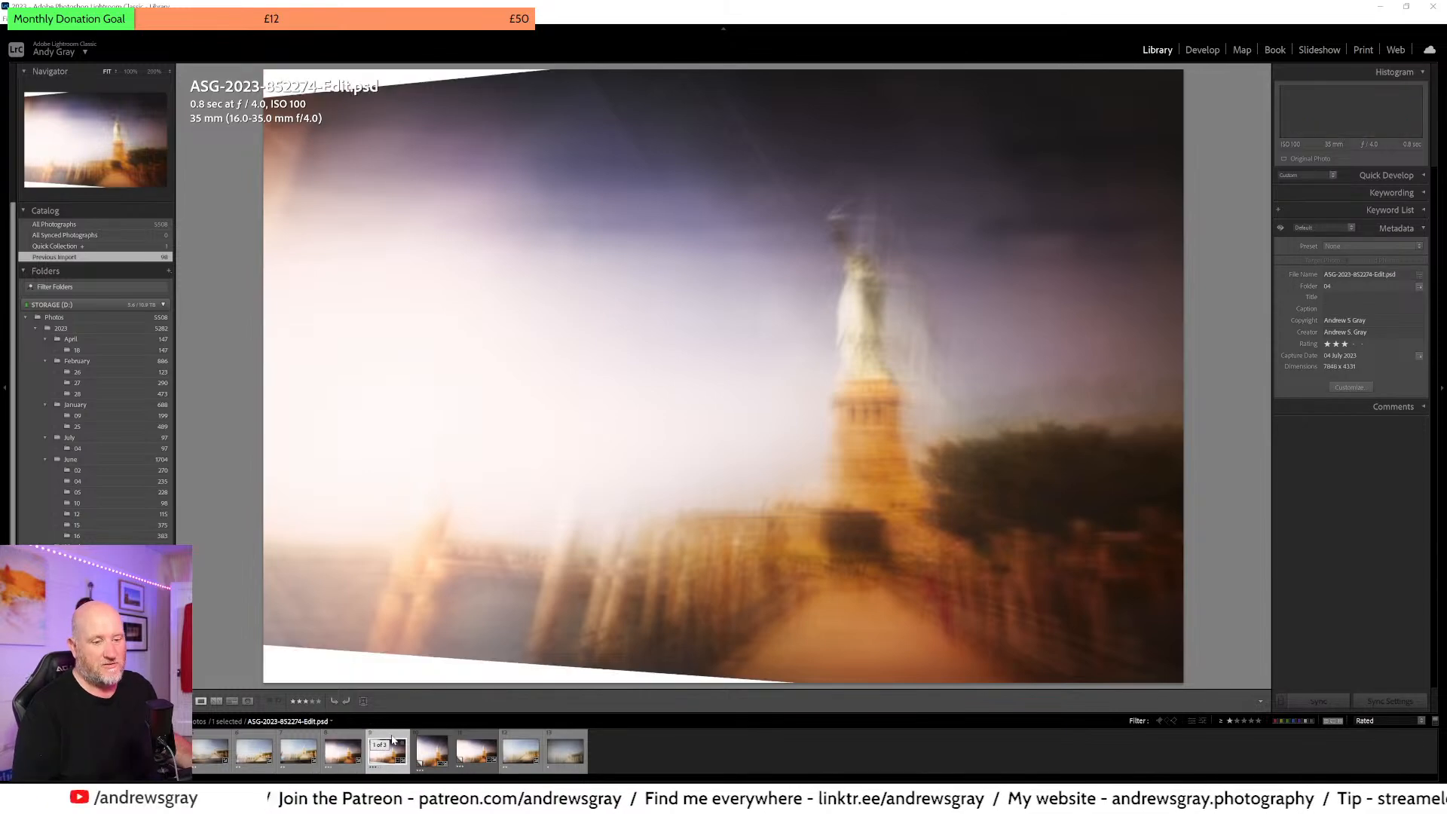
key(Left)
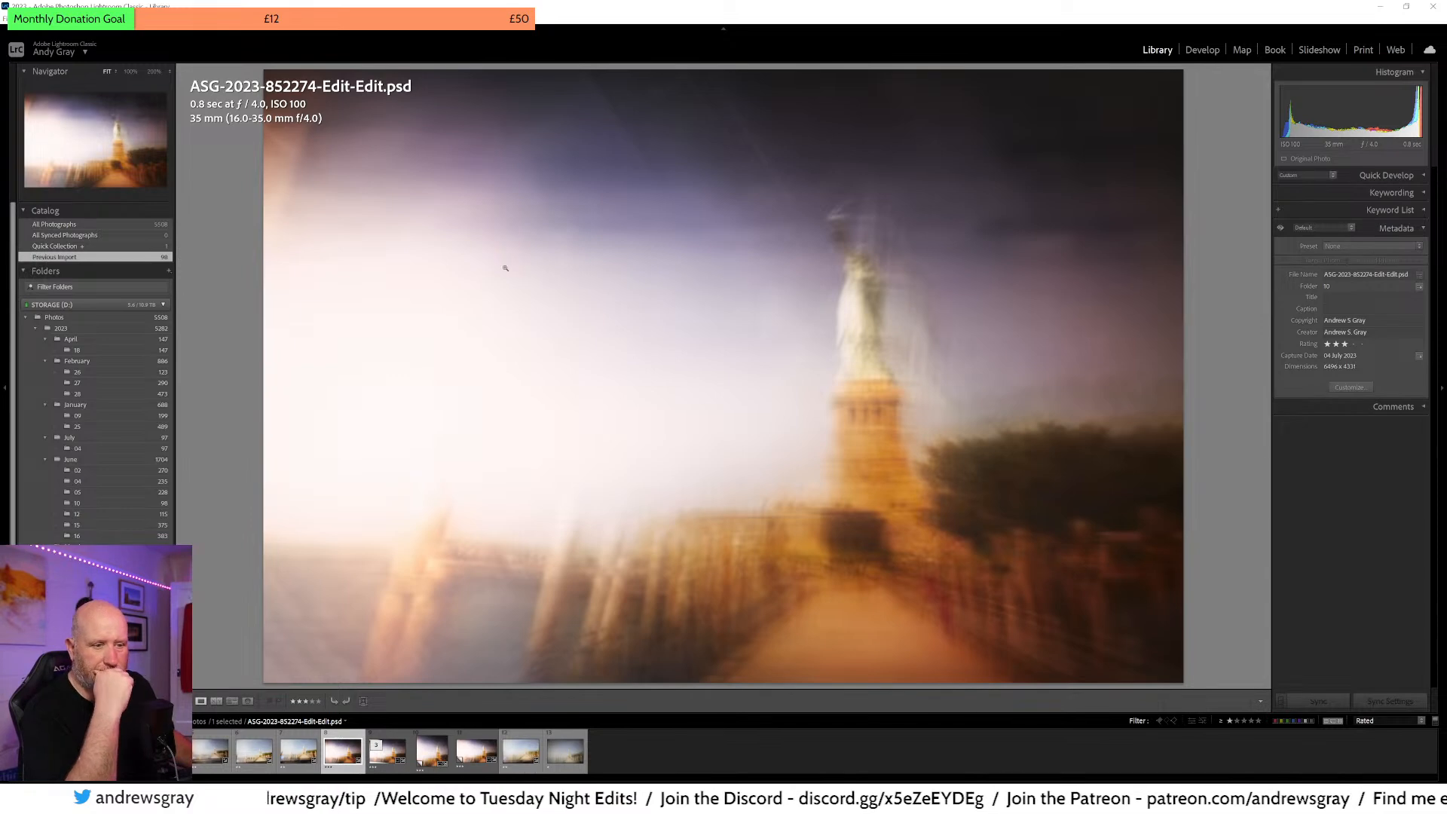
- Inspect the filled photo at 100% around the statue, the sky and the path's lower edge for blemishes
click(839, 426)
drag(906, 243, 926, 515)
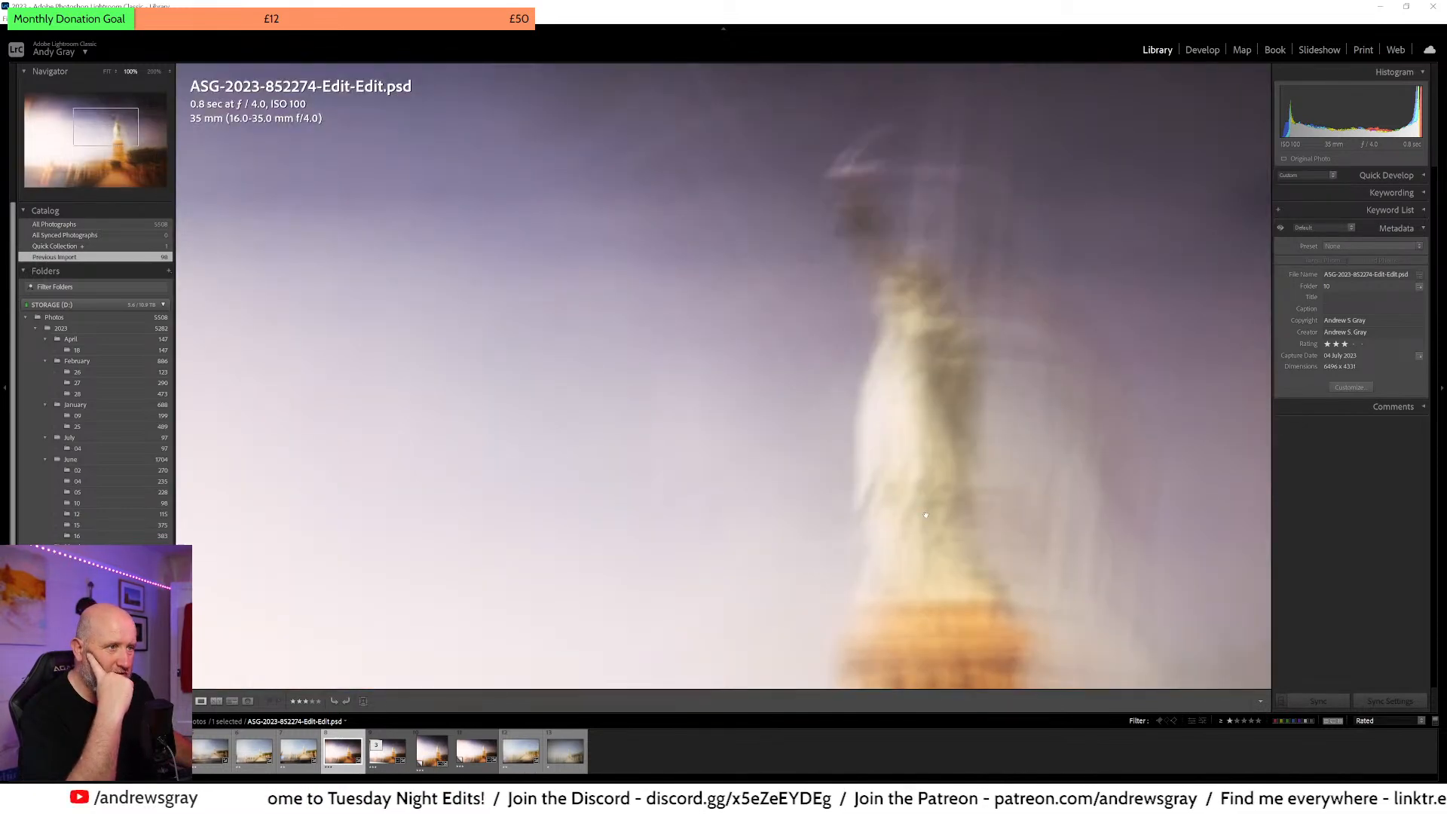
drag(947, 441, 842, 415)
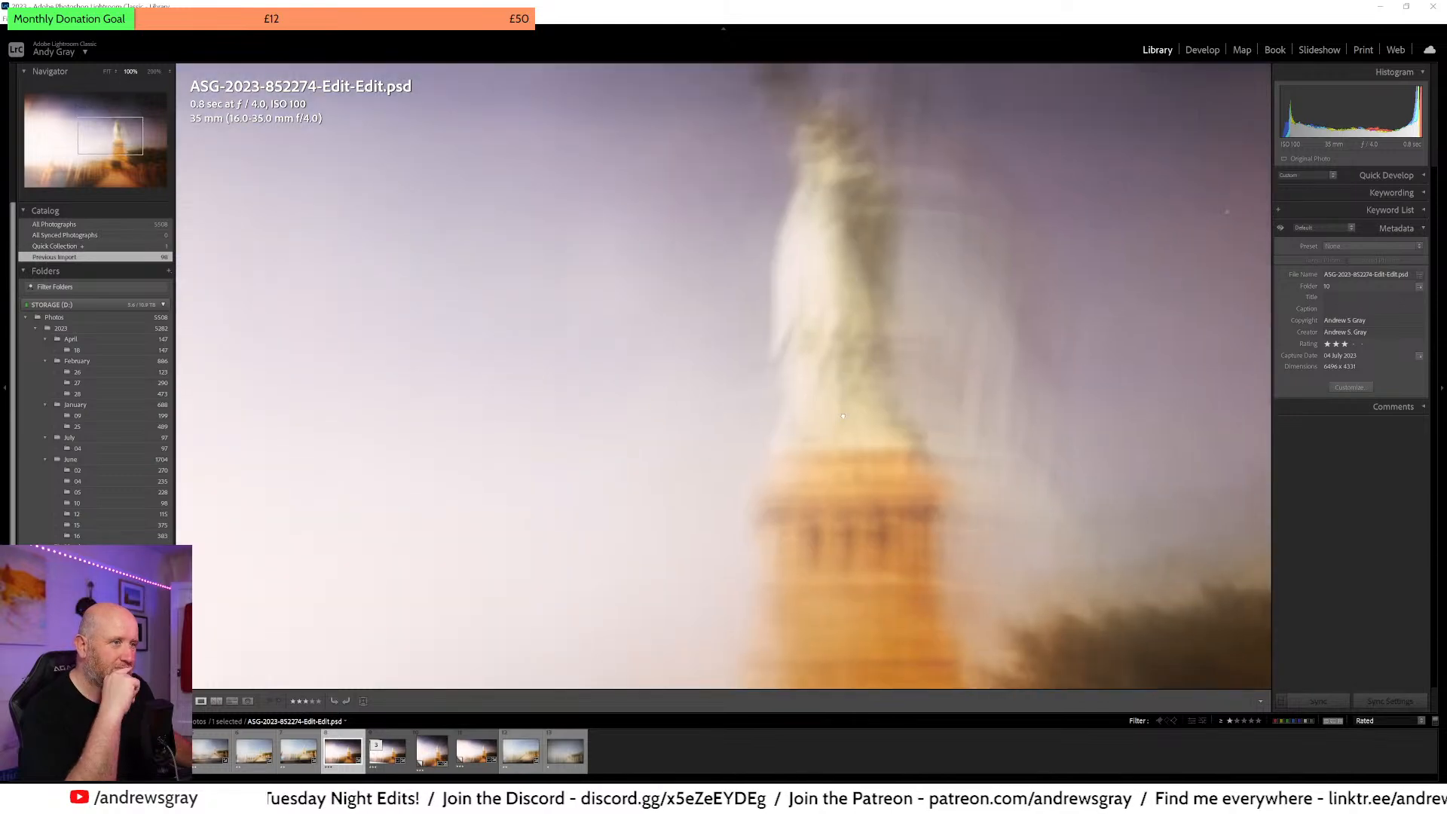
click(843, 416)
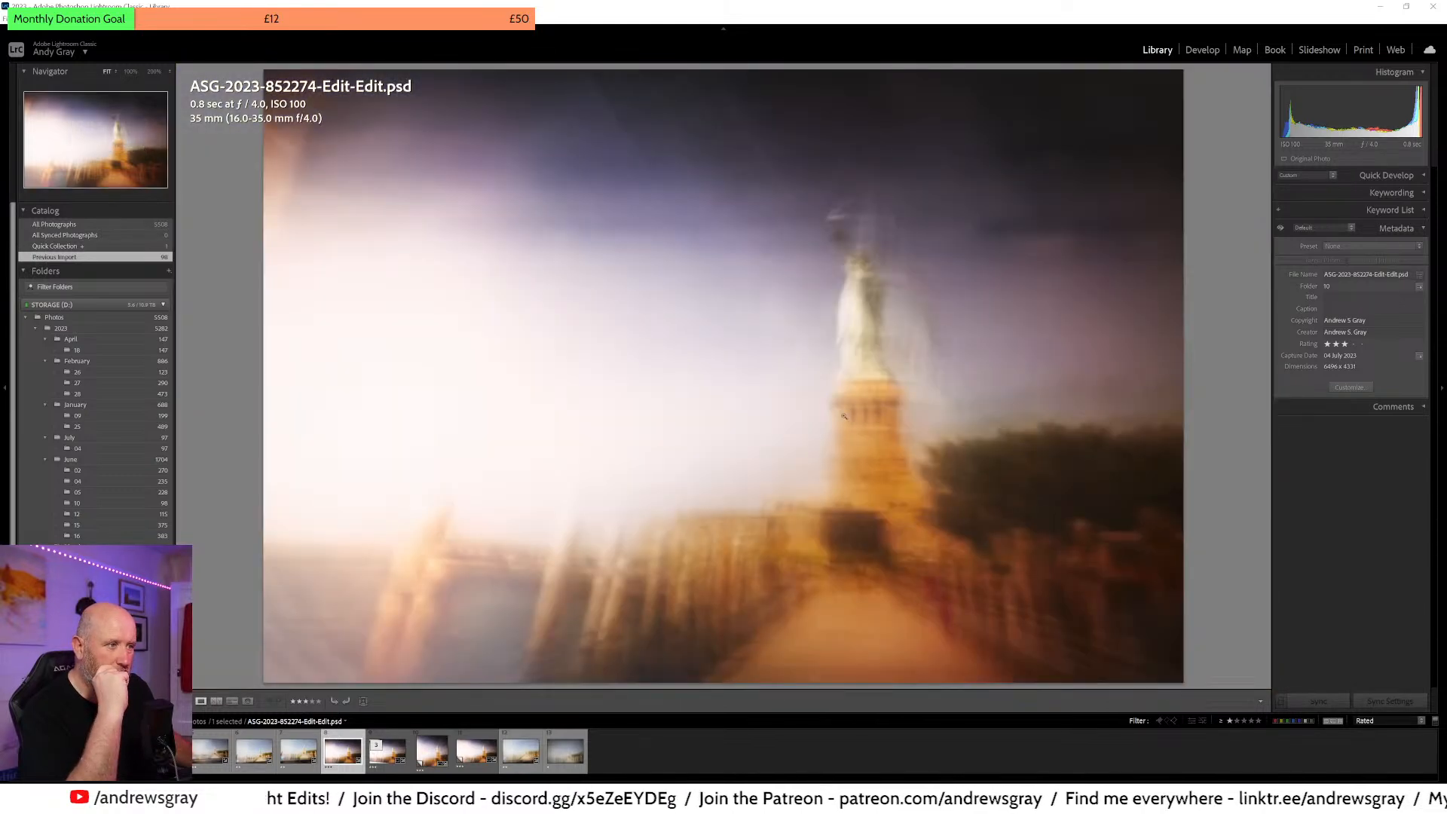
click(1035, 274)
drag(975, 308, 1198, 511)
drag(516, 405, 414, 148)
drag(65, 141, 158, 268)
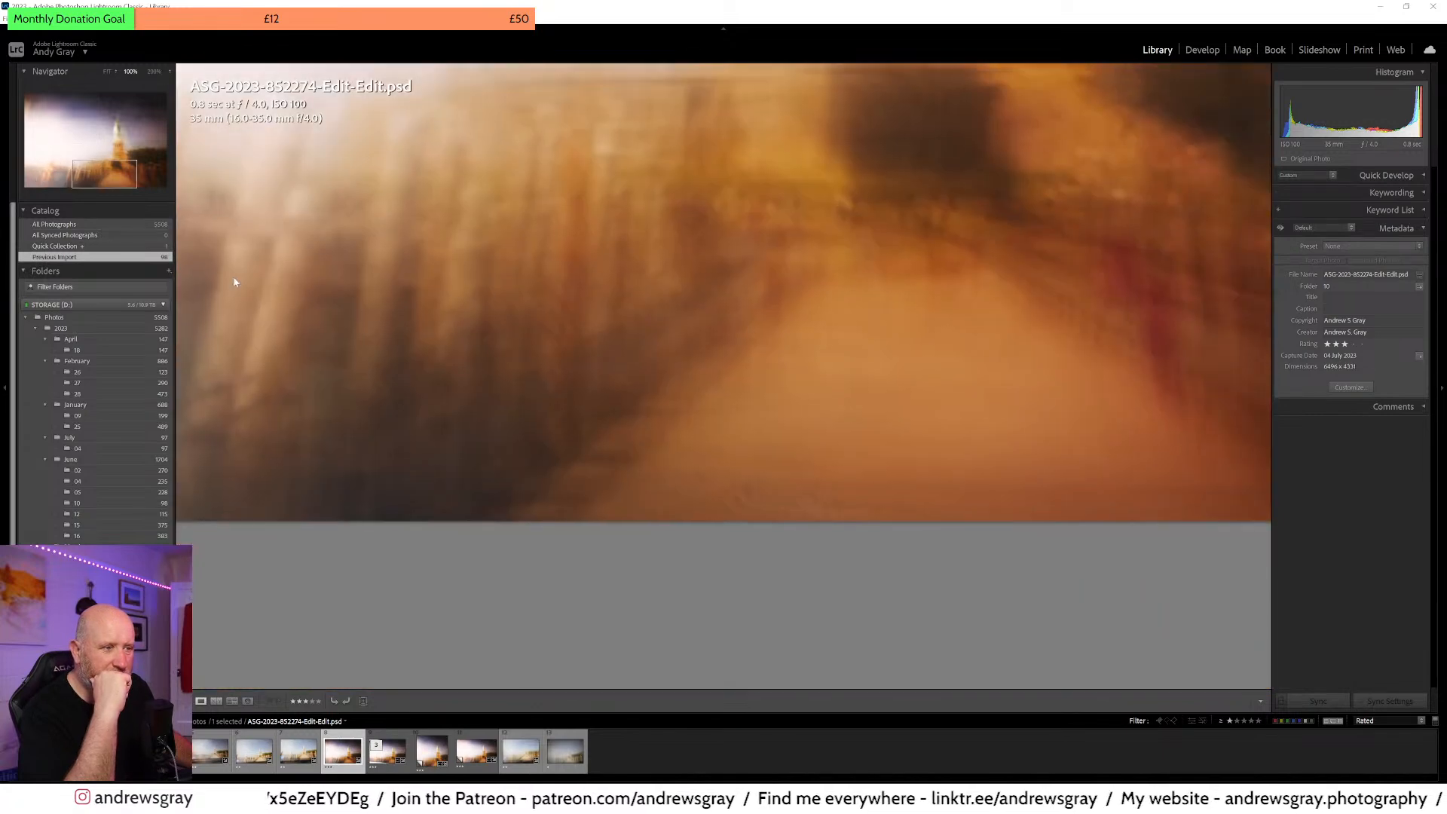
drag(777, 284, 590, 179)
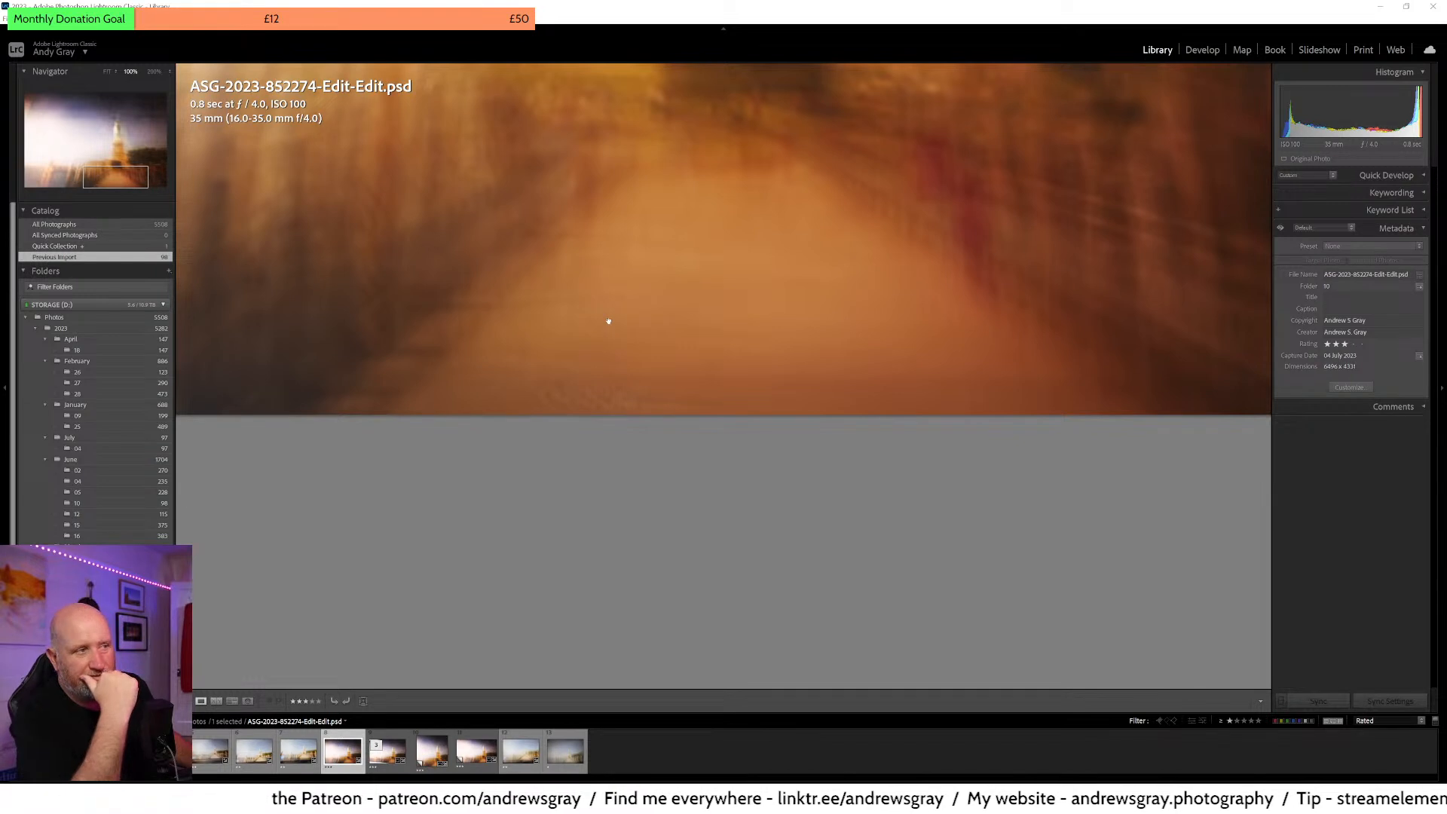
- Heal the artifact along the path's lower edge in the Develop module, using the spot visualization overlay to locate it
click(1213, 53)
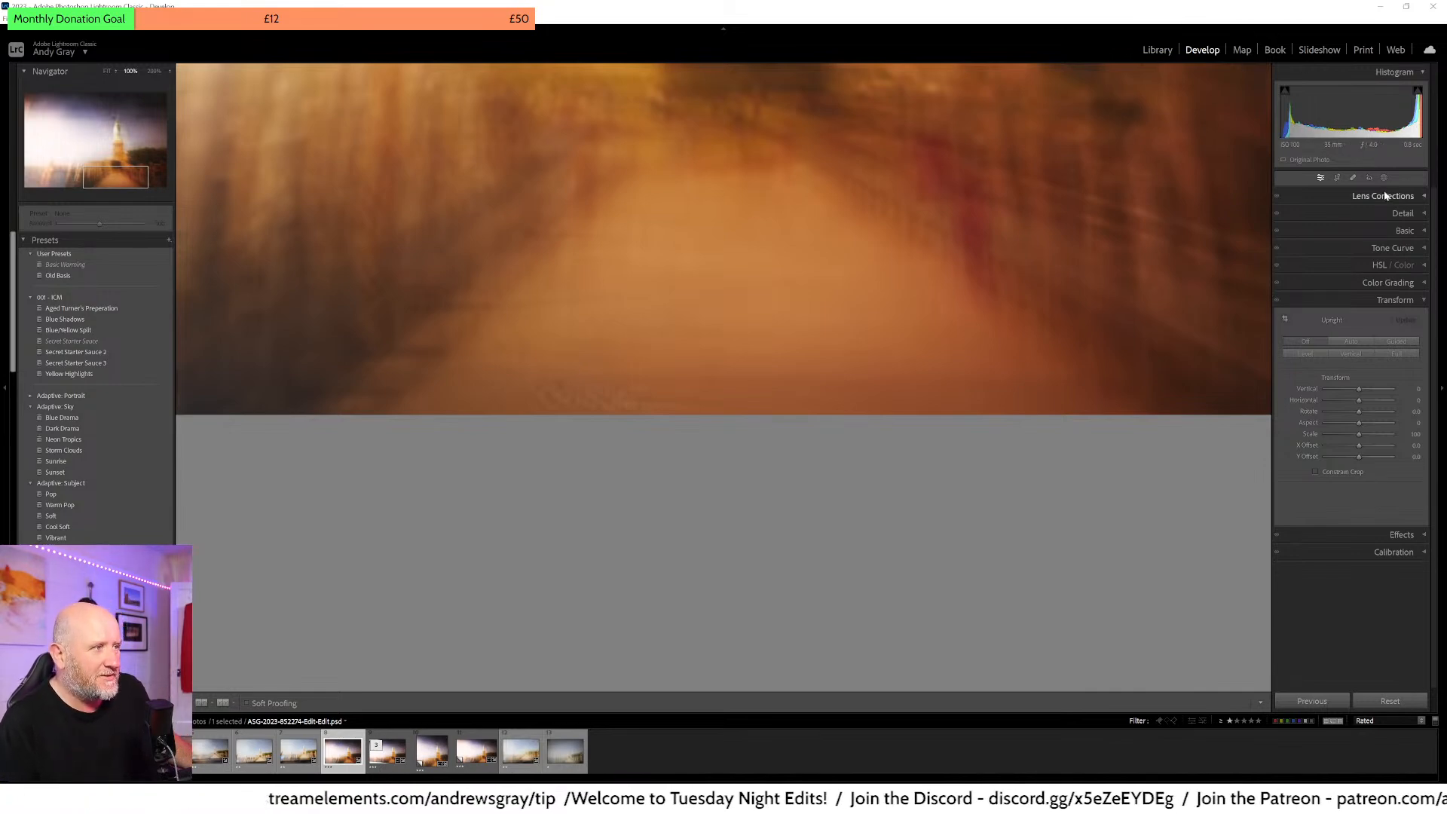
key(q)
key(a)
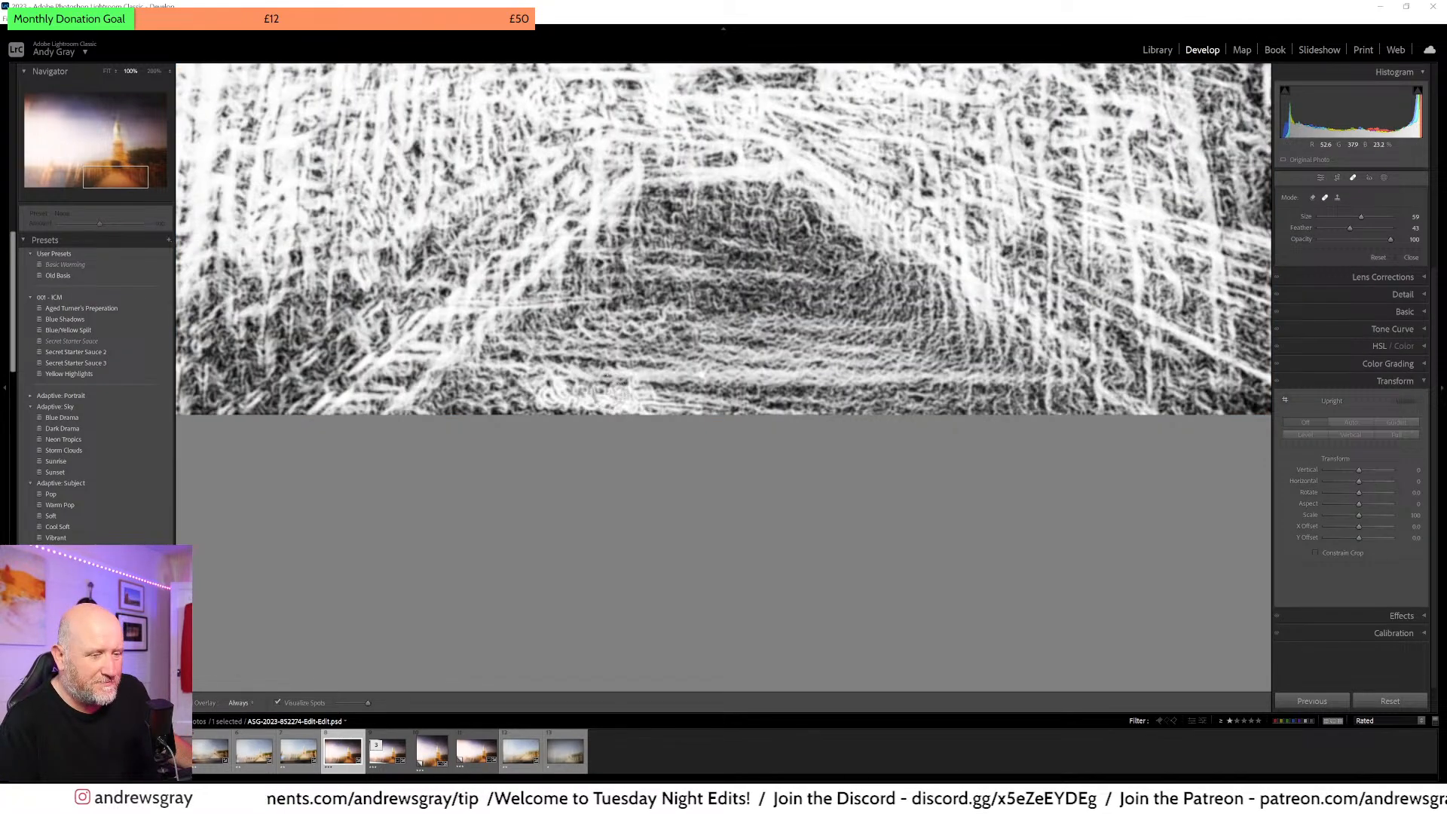
drag(554, 393, 626, 400)
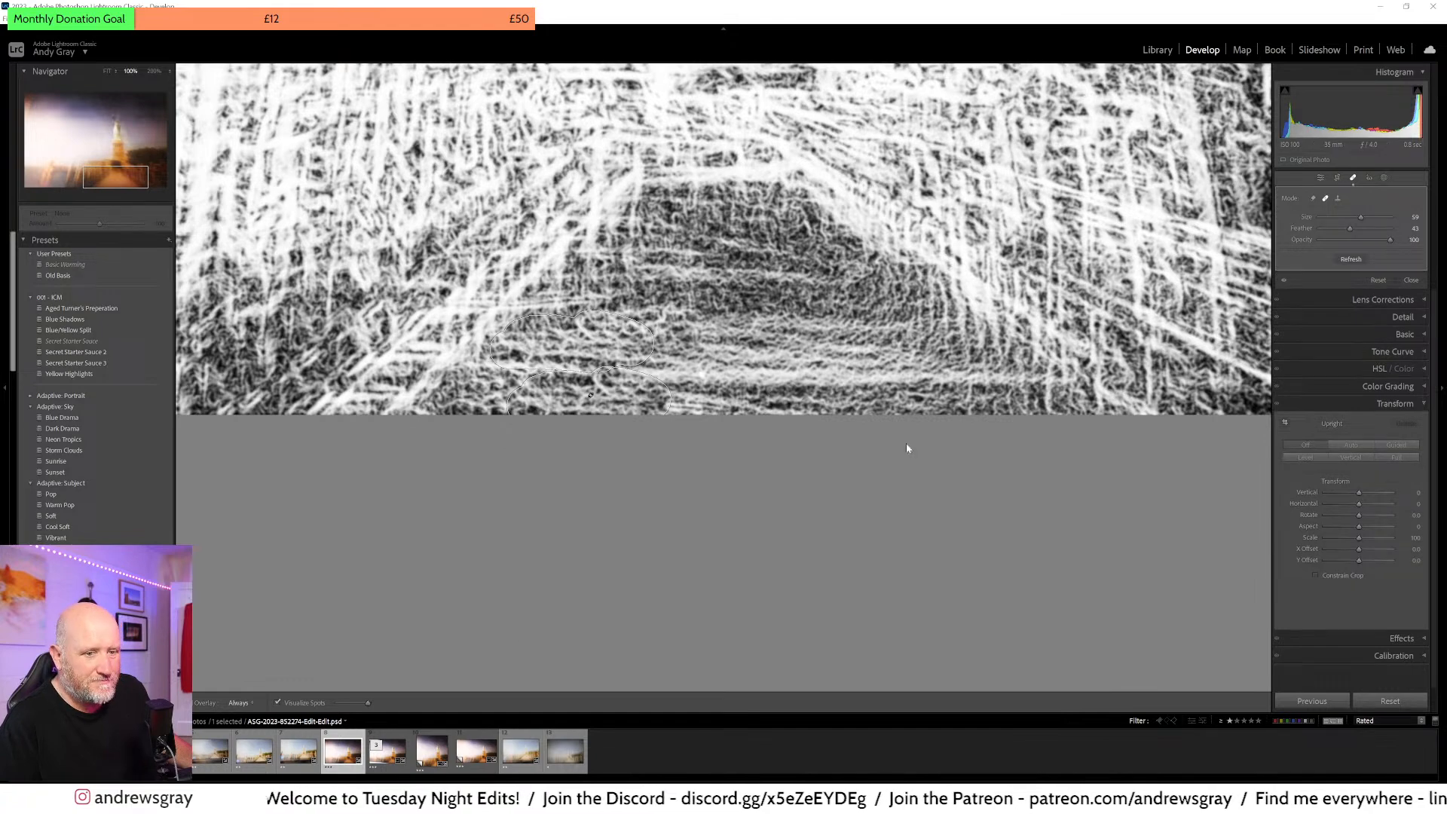
click(1321, 178)
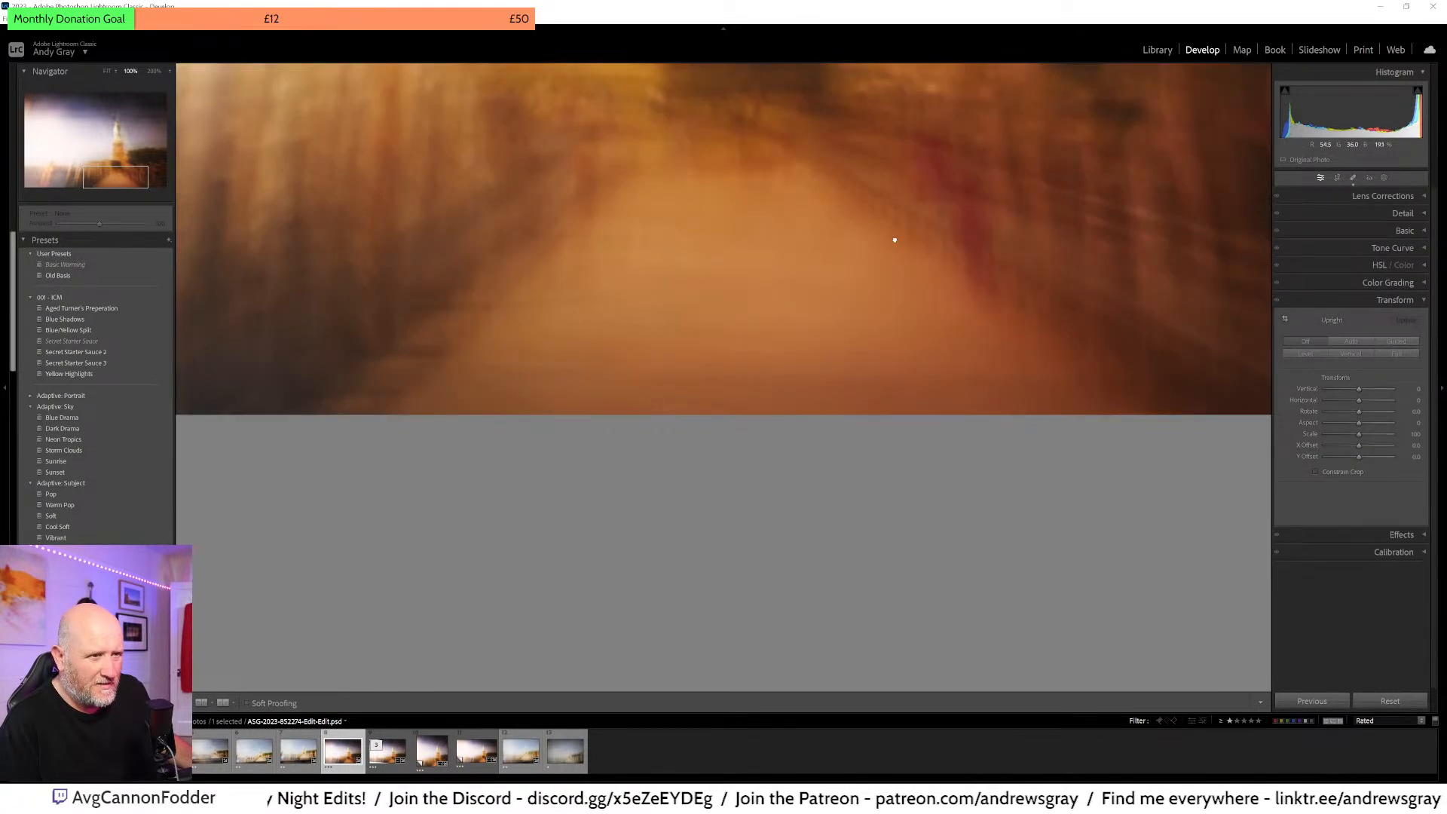
- Heal the small spot in the sky beside the statue with a size 27 brush, with spot visualization off
drag(898, 219, 701, 598)
drag(792, 215, 716, 504)
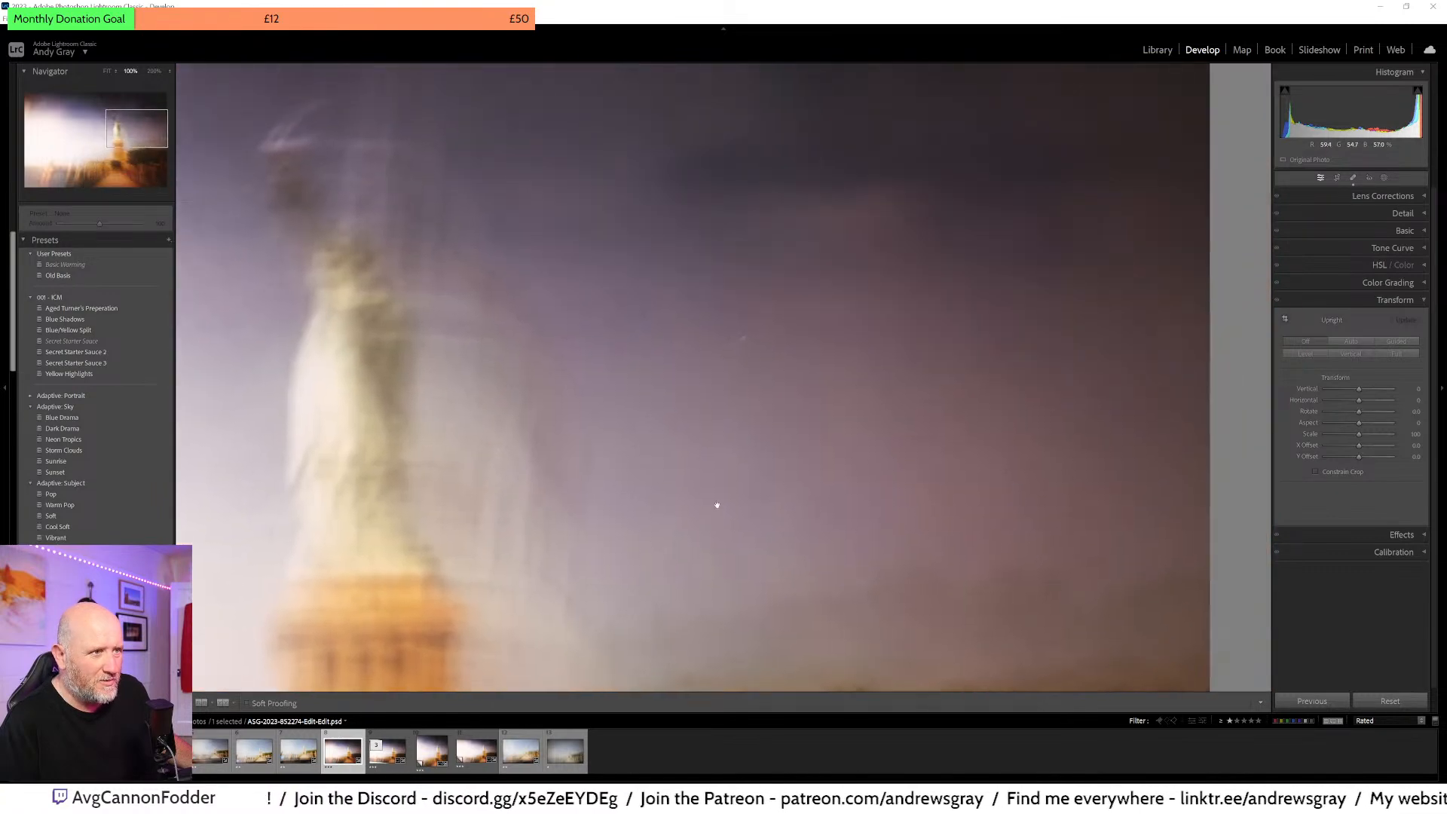
click(1352, 178)
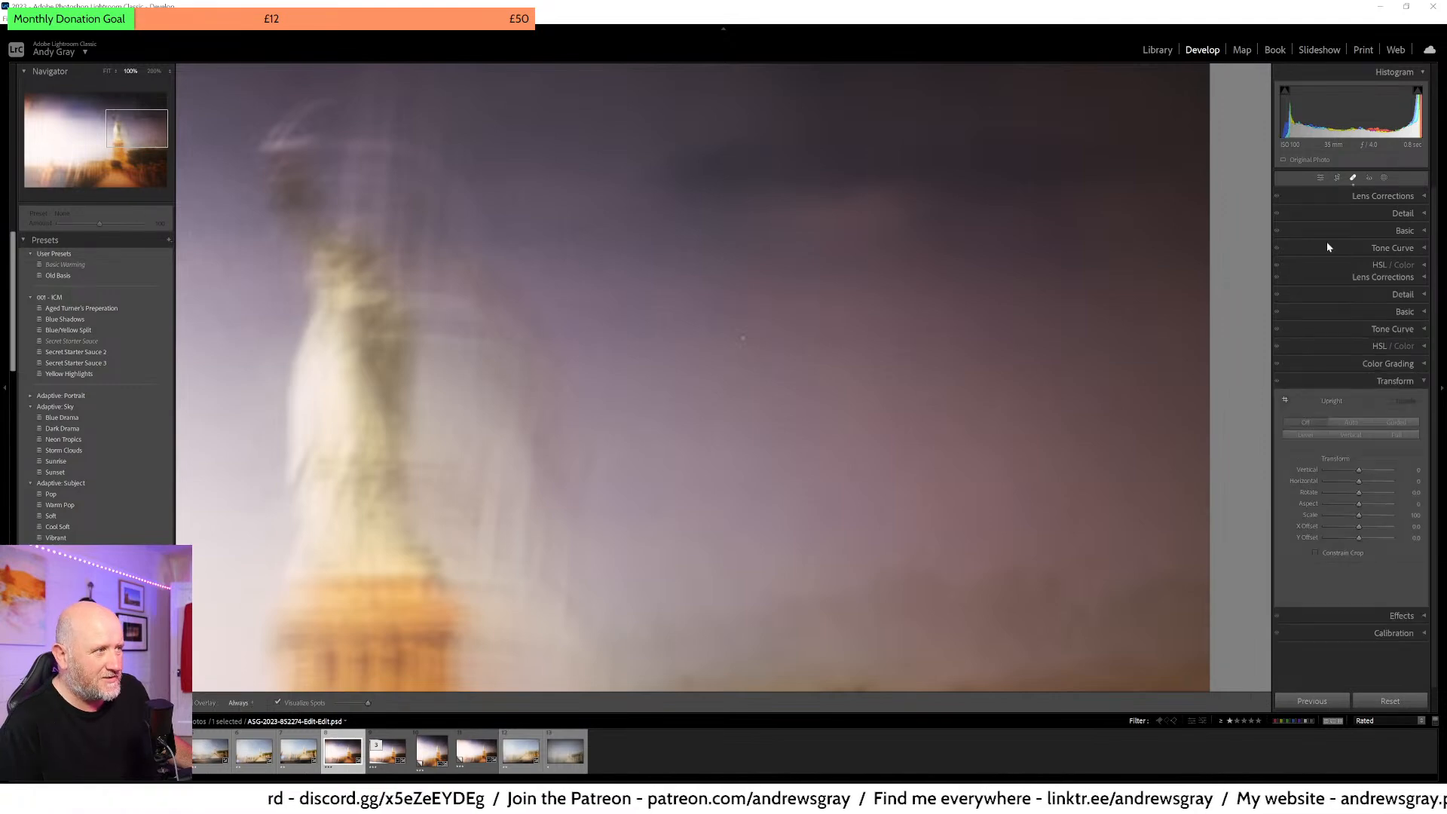
key(a)
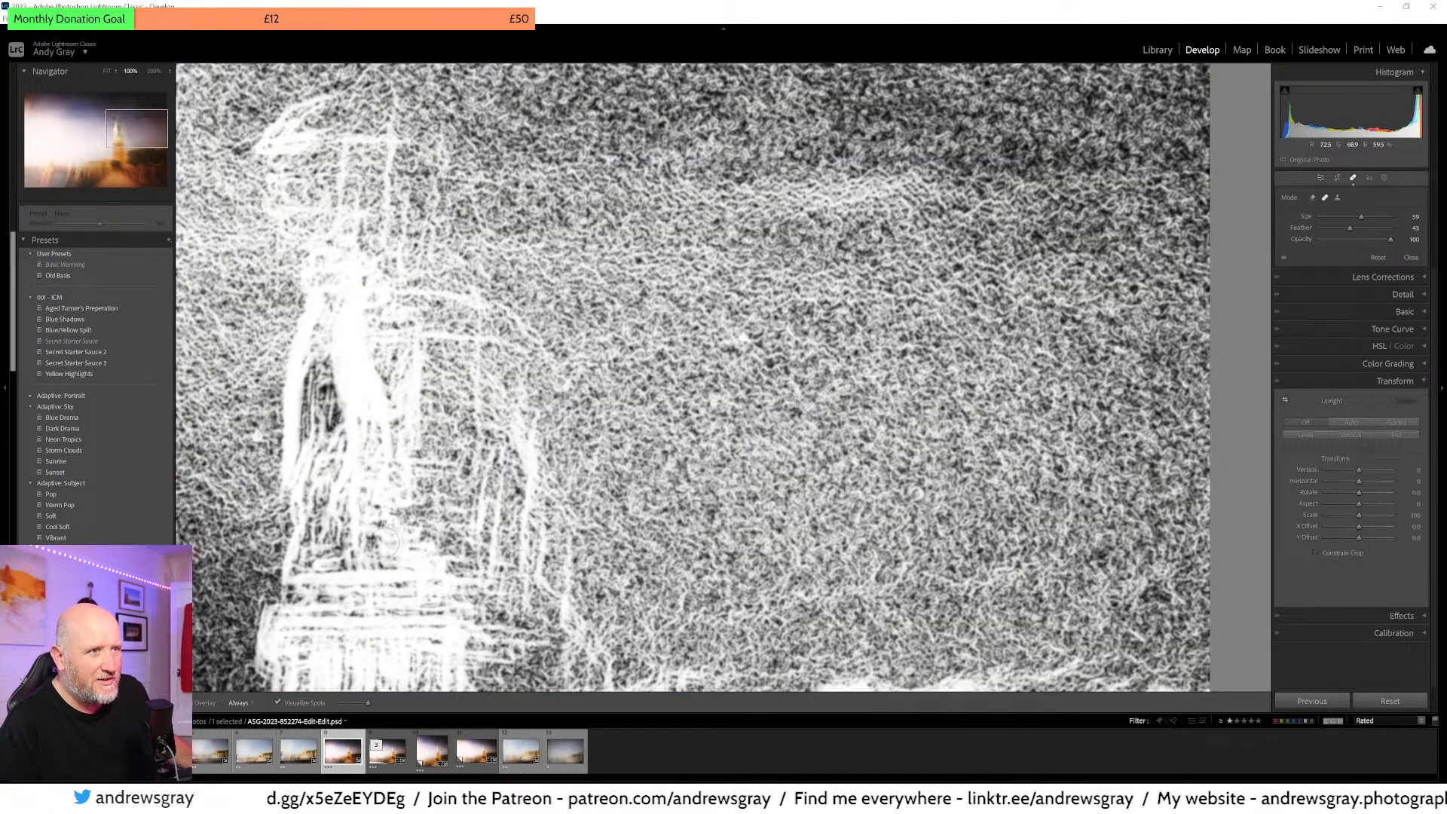
click(278, 702)
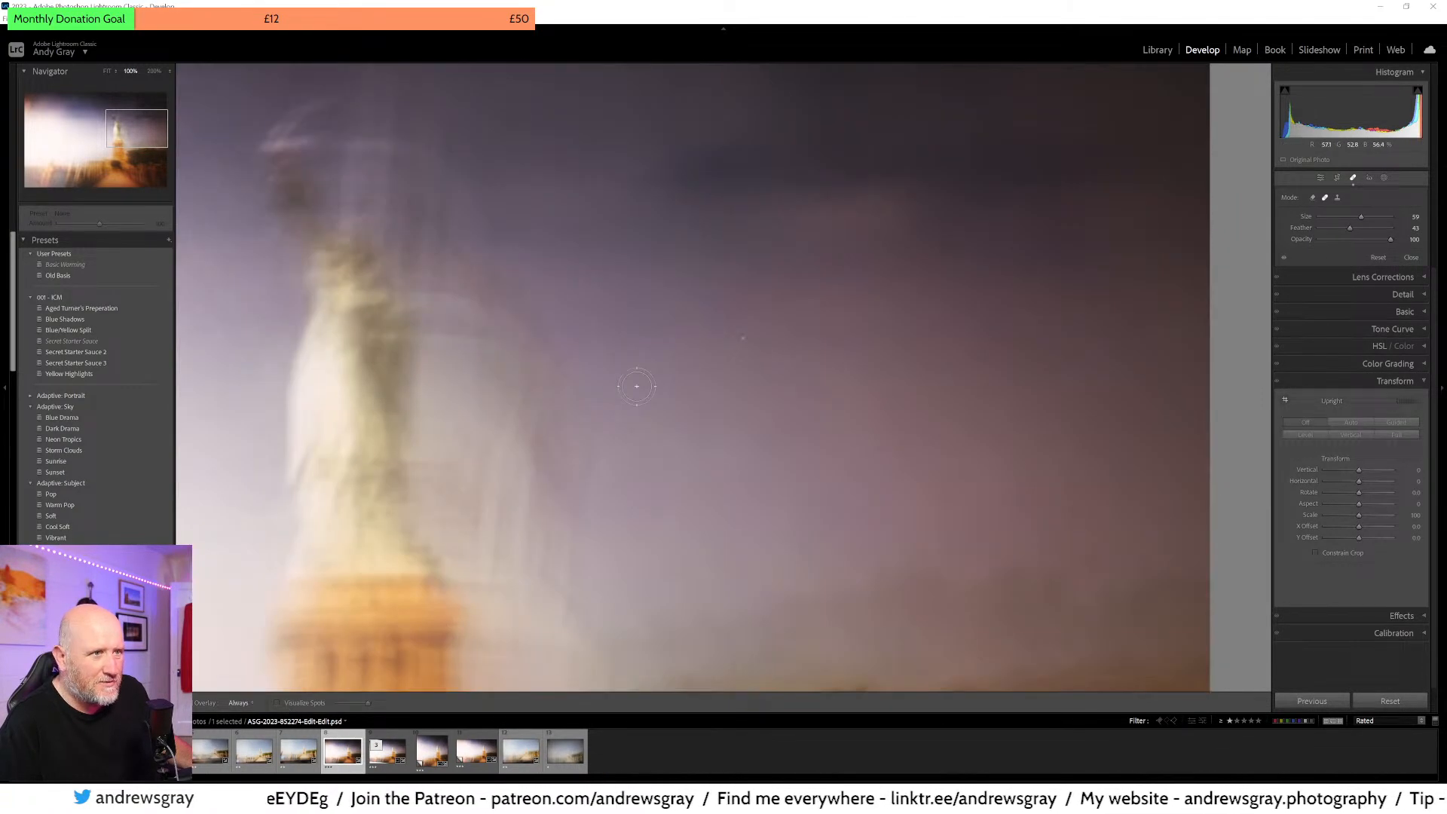
scroll(745, 332, down, 5)
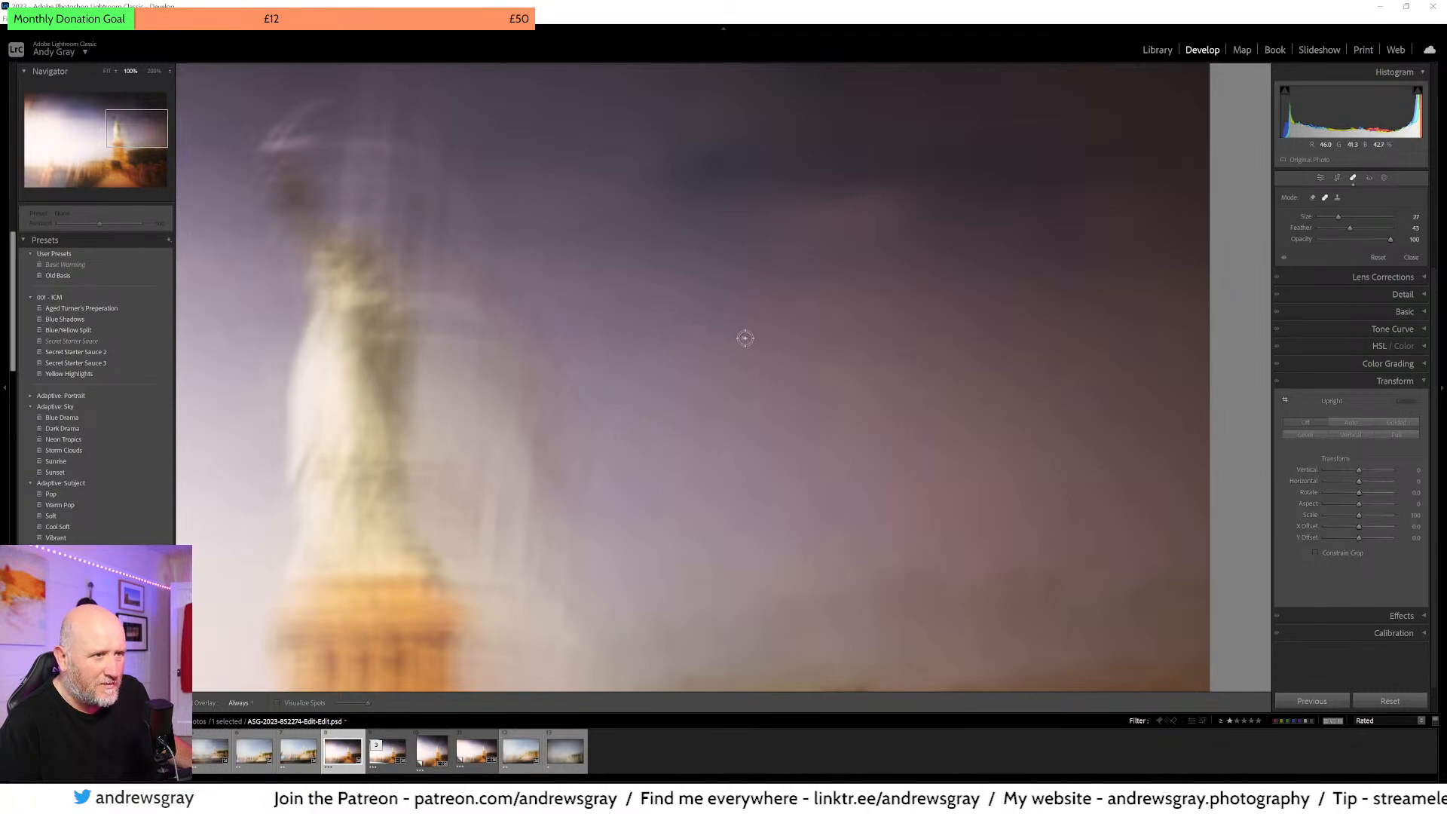
click(744, 338)
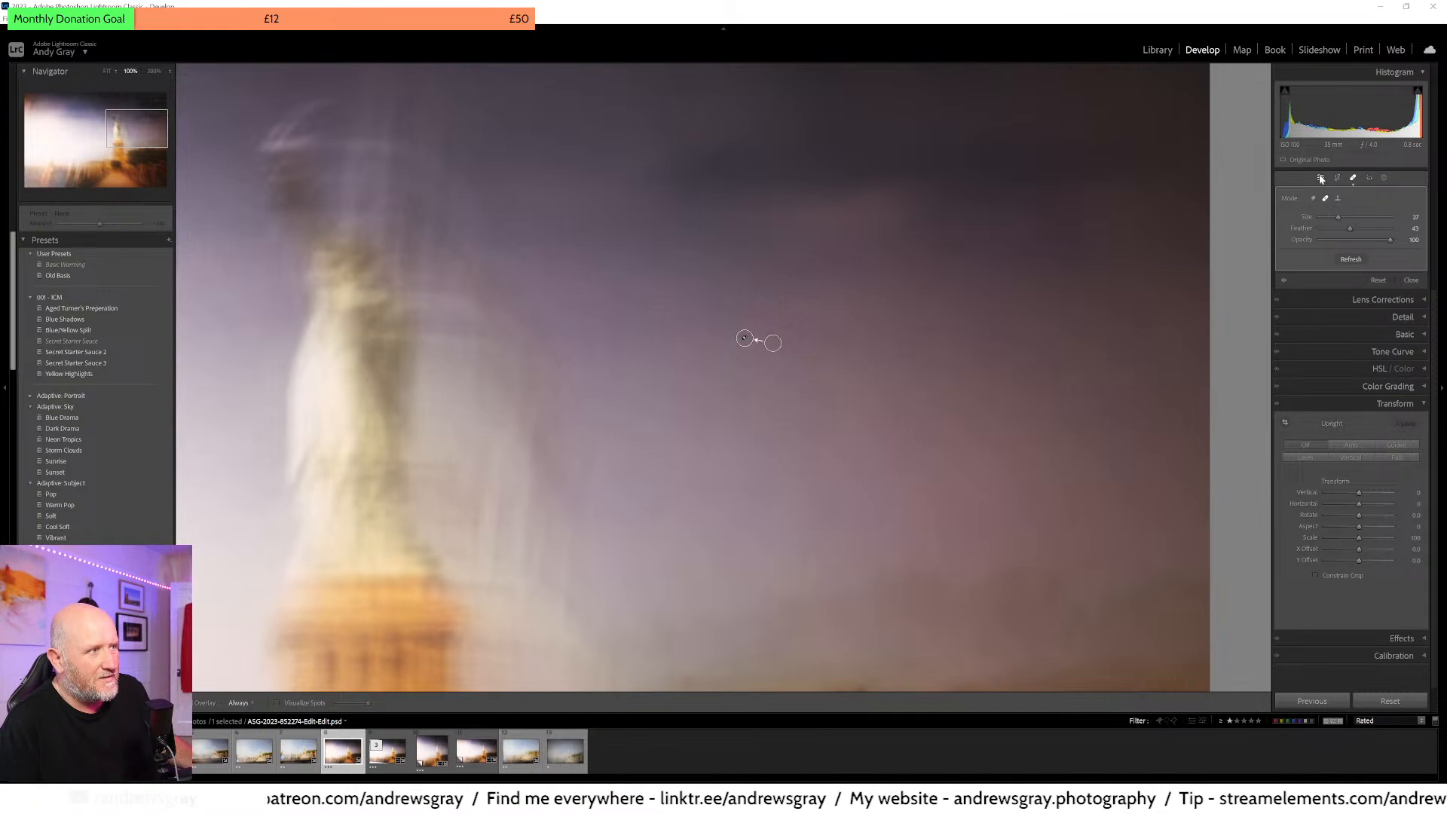
key(q)
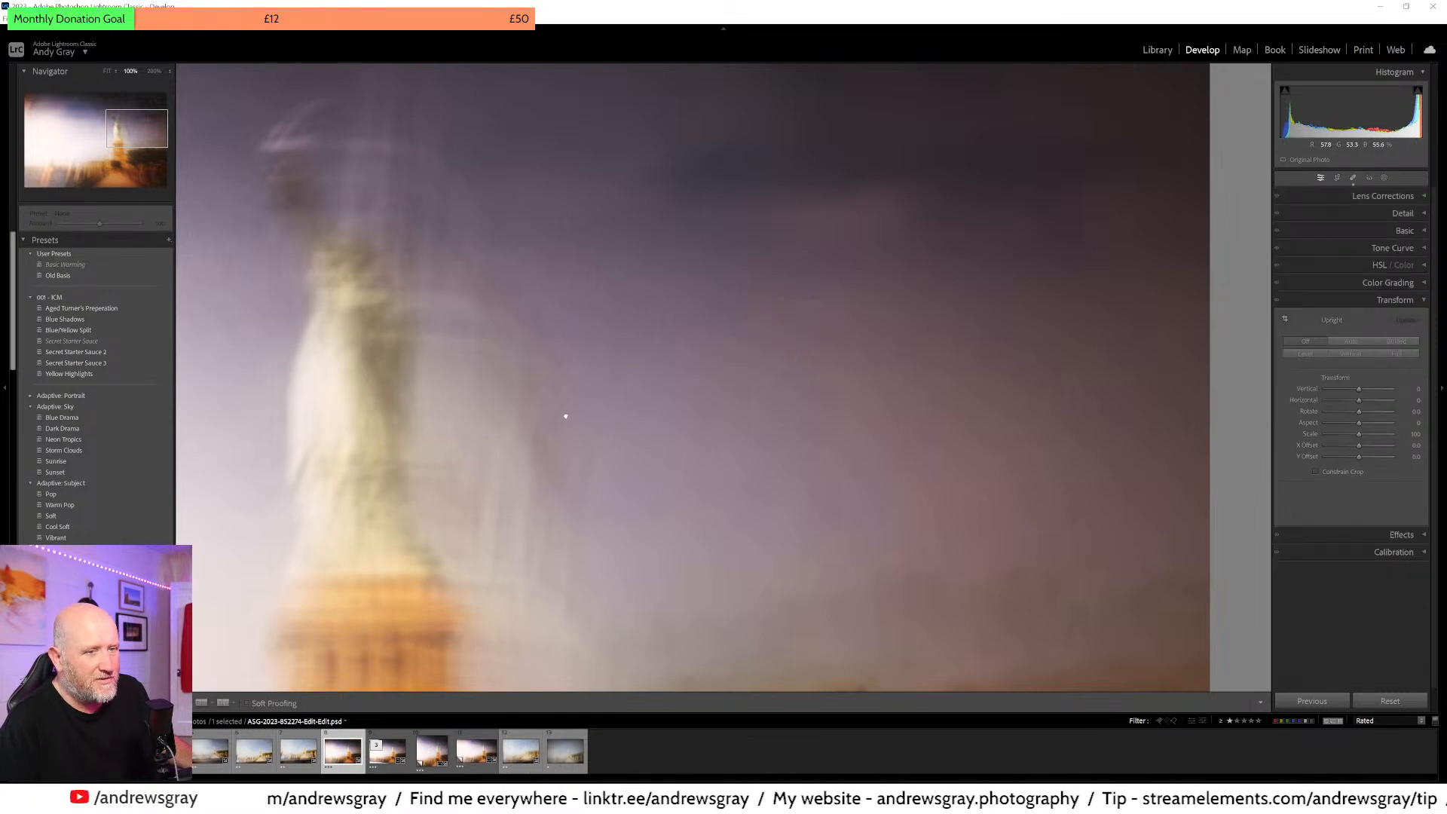
- View the whole retouched photo, return to the Library module and compare it with the original edit and its Copy 1 and Copy 2 crops
click(565, 416)
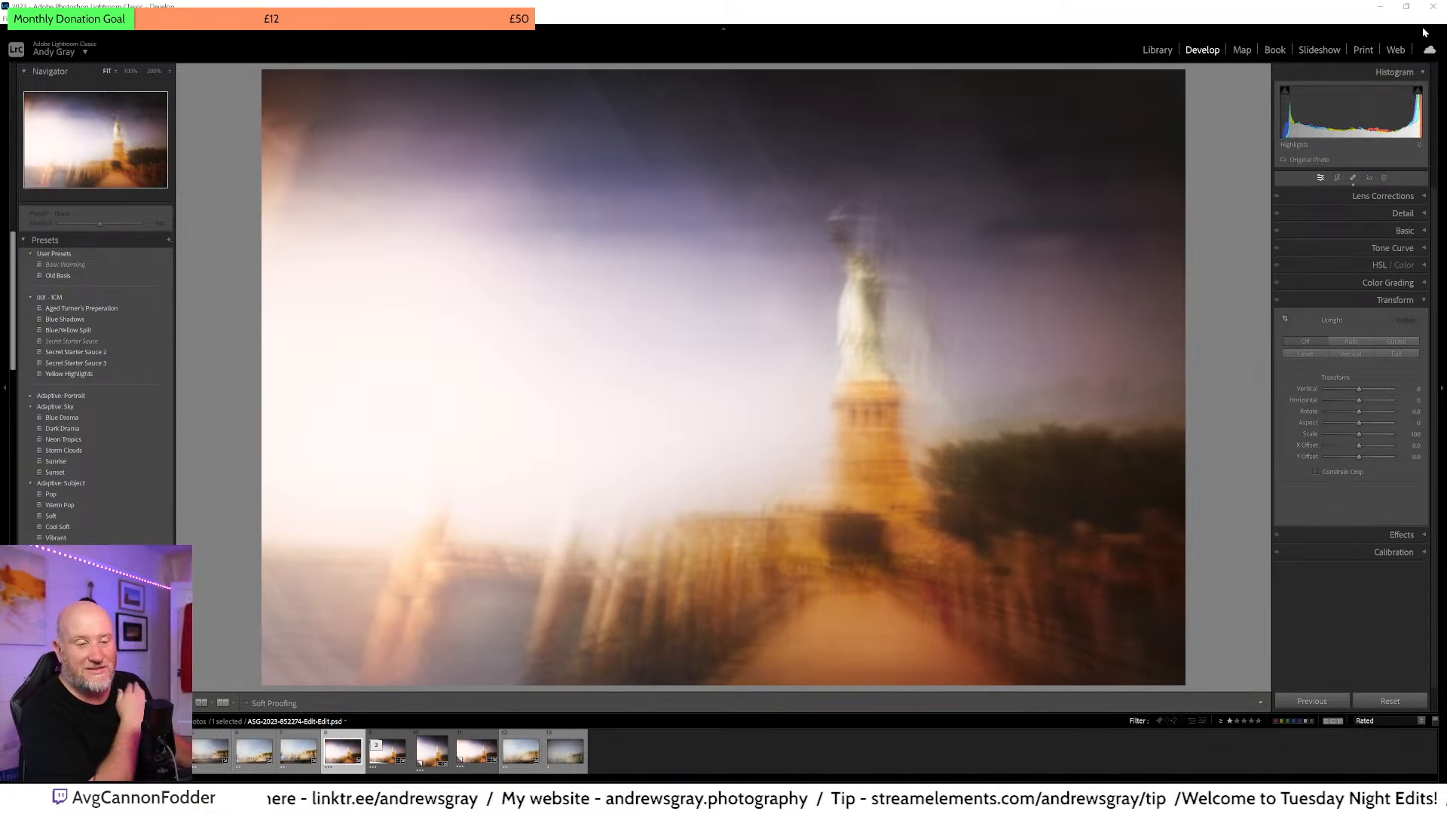
click(1157, 50)
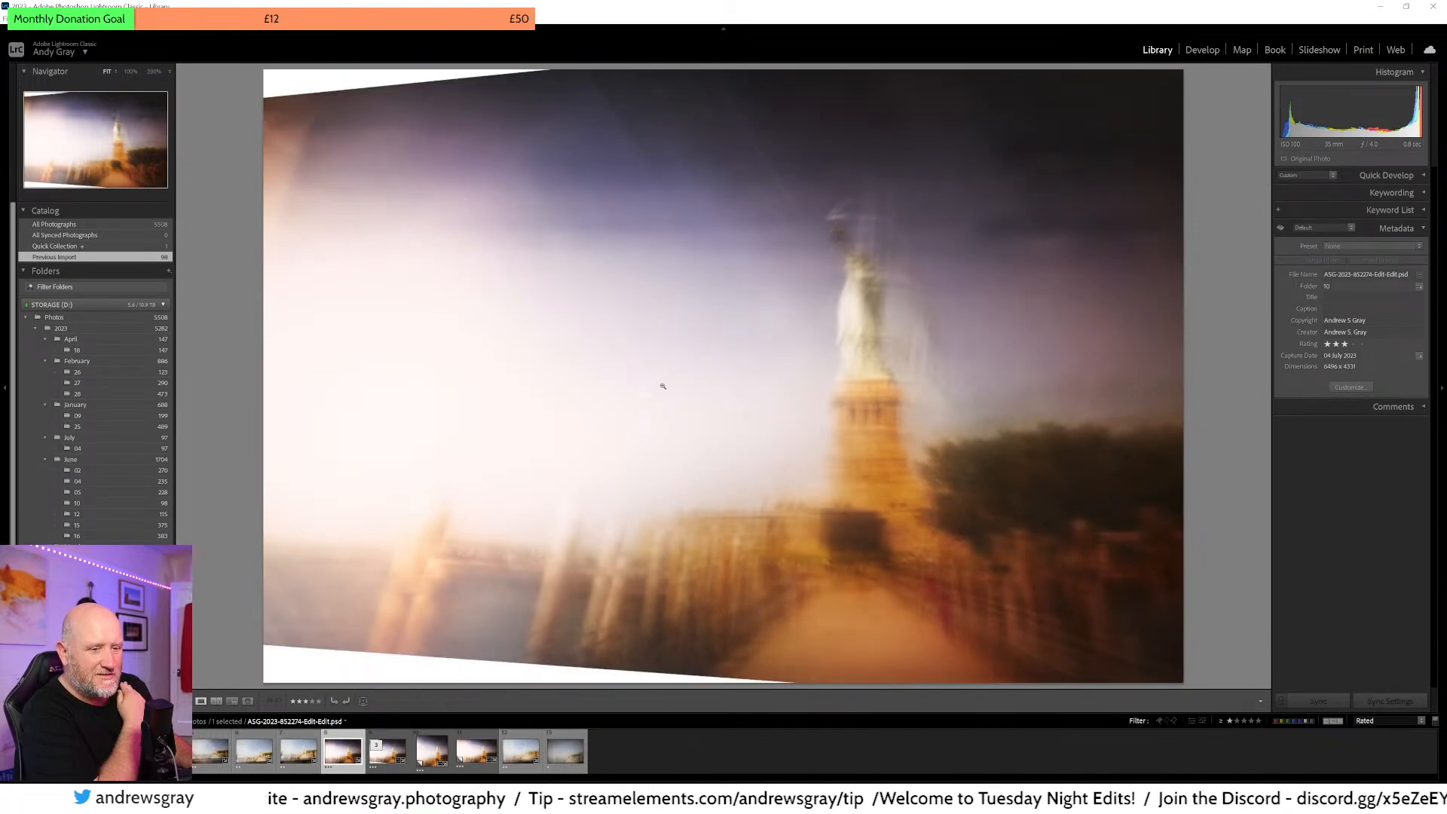
key(Right)
key(Right)
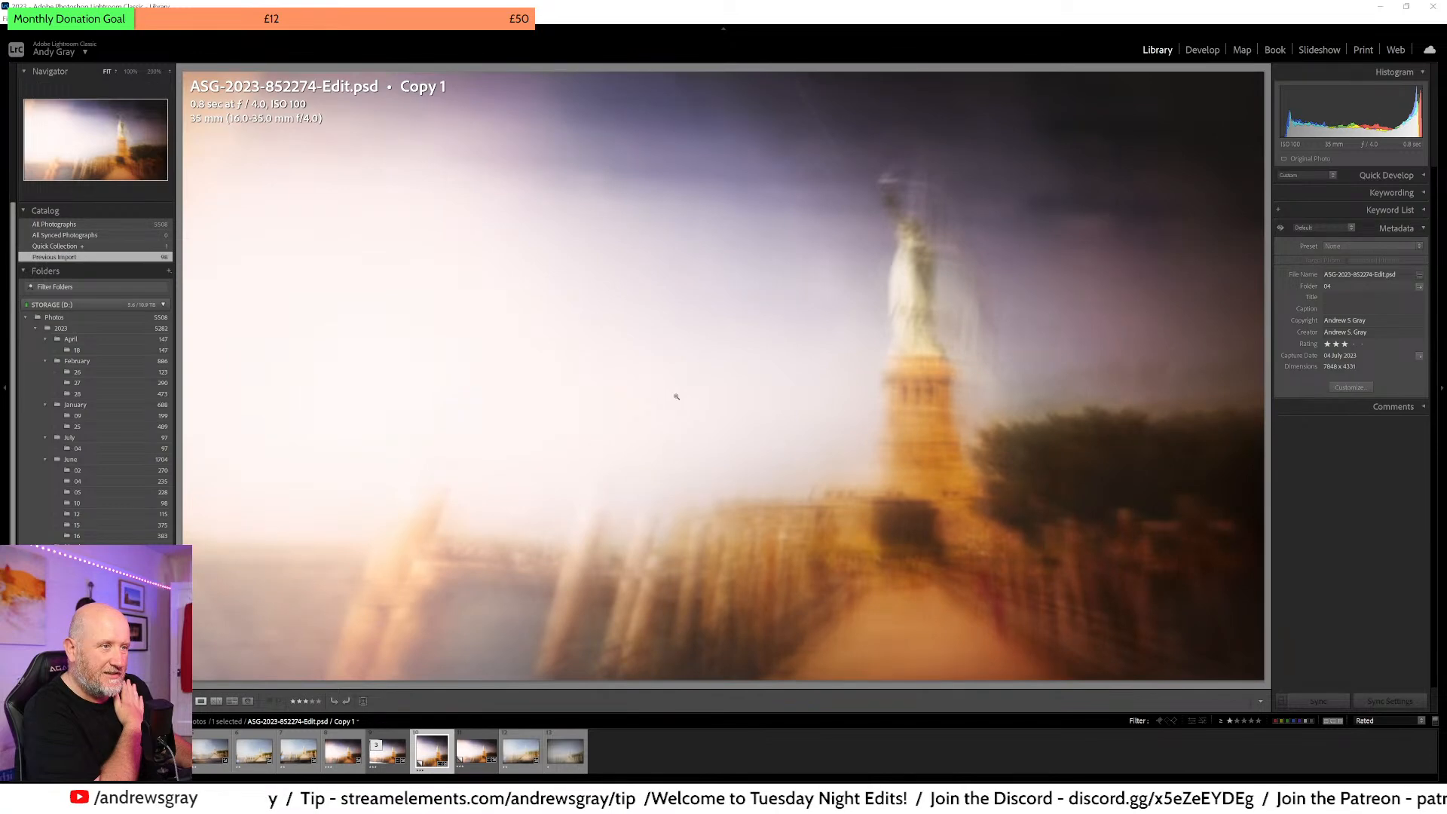
key(Right)
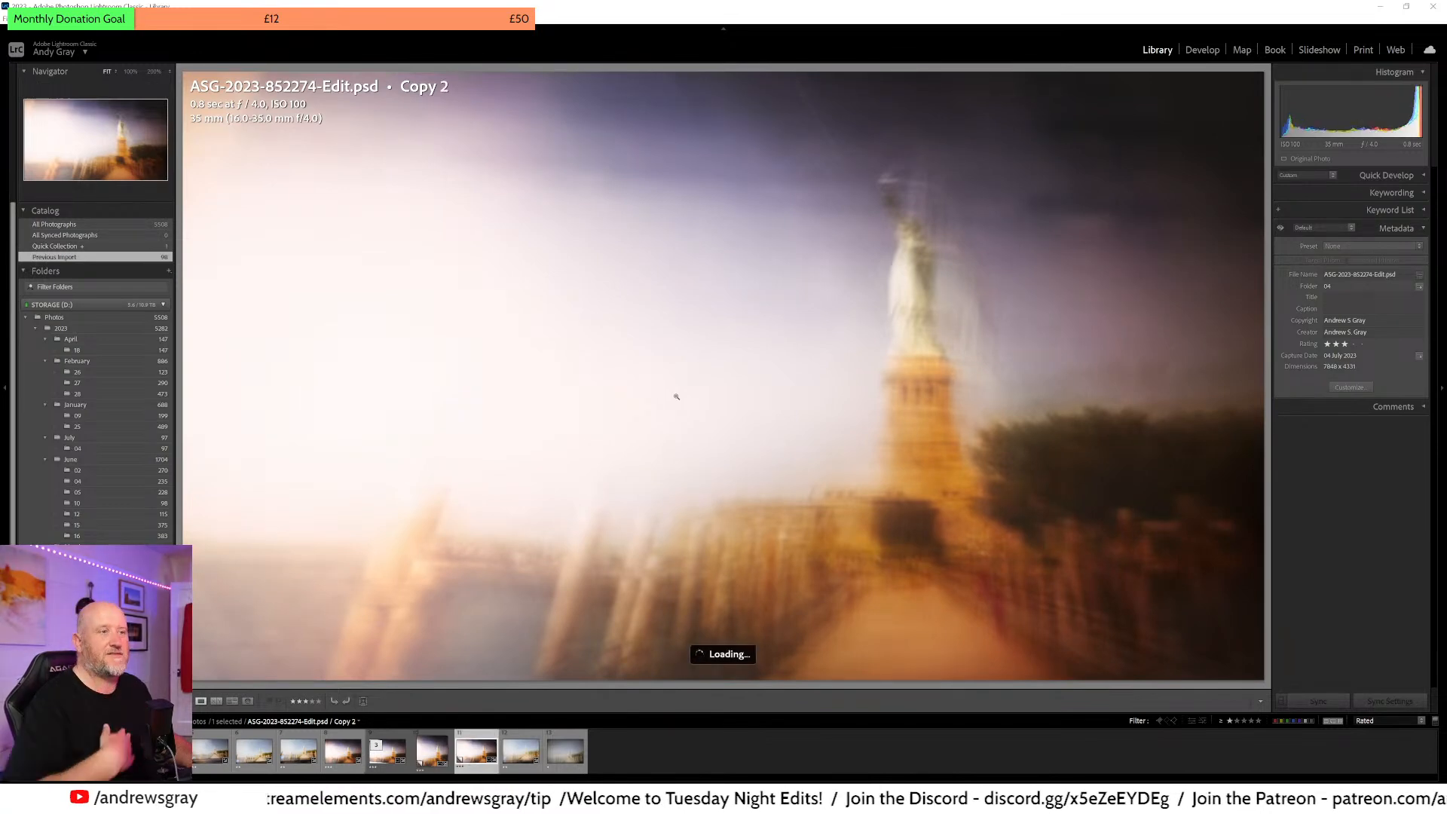